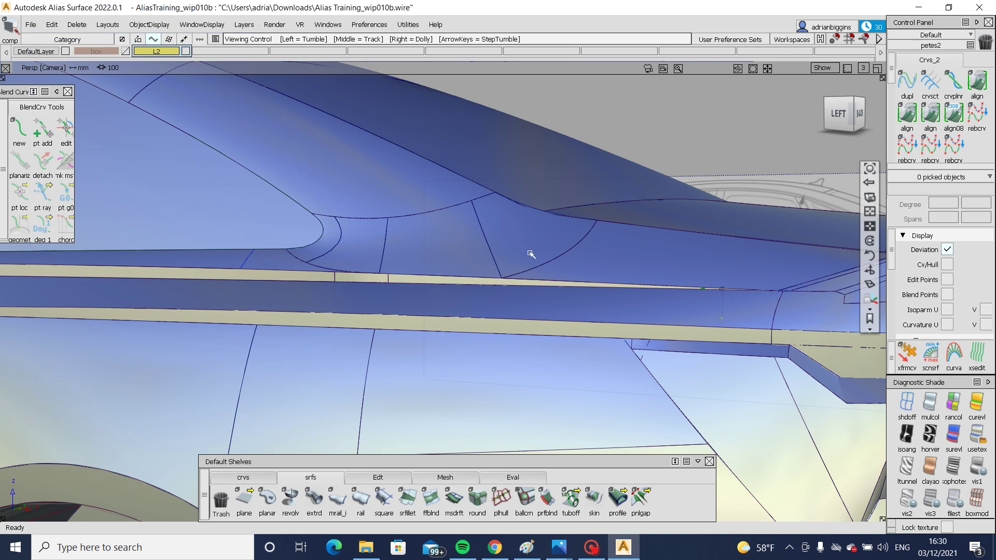
Step: Examine the car's rear quarter, the tail-lamp recess and the recess's tapered inner end on the trunk
{"action": "right_click_drag", "start_coordinate": [467, 332], "coordinate": [394, 336], "text": "alt+shift"}
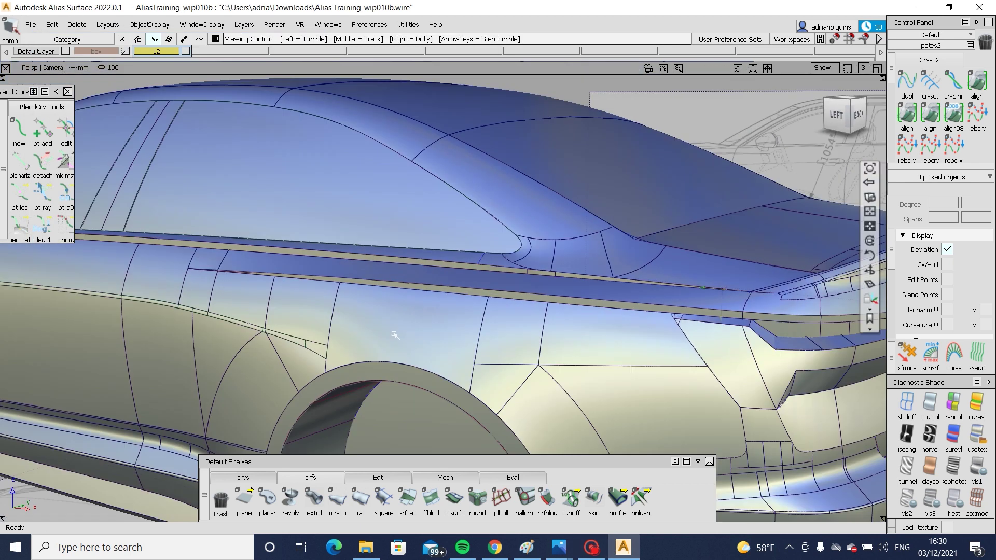
{"action": "left_click_drag", "start_coordinate": [394, 336], "coordinate": [685, 302], "text": "alt+shift"}
{"action": "right_click_drag", "start_coordinate": [425, 327], "coordinate": [508, 329], "text": "alt+shift"}
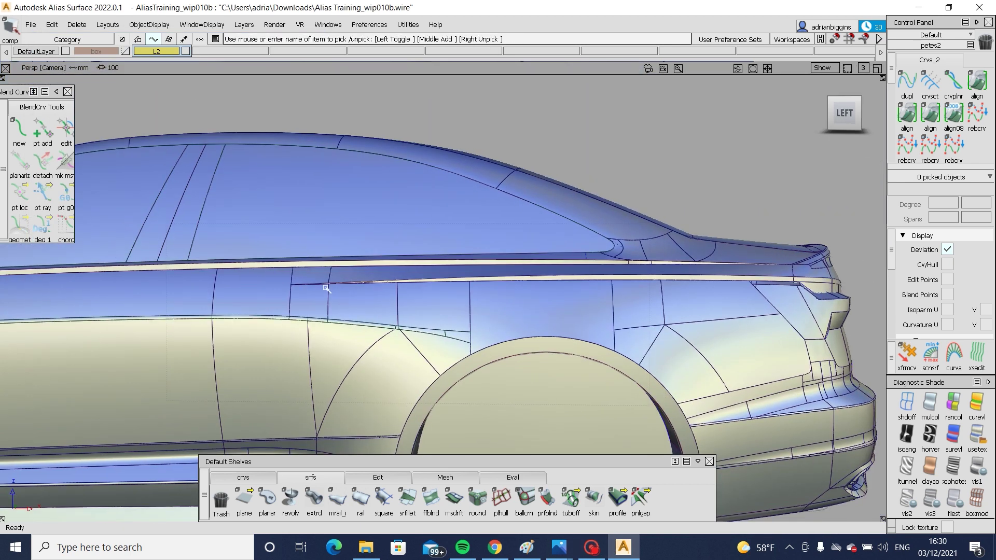
{"action": "left_click", "coordinate": [757, 288], "text": "alt+shift"}
{"action": "left_click_drag", "start_coordinate": [787, 339], "coordinate": [721, 332], "text": "alt+shift"}
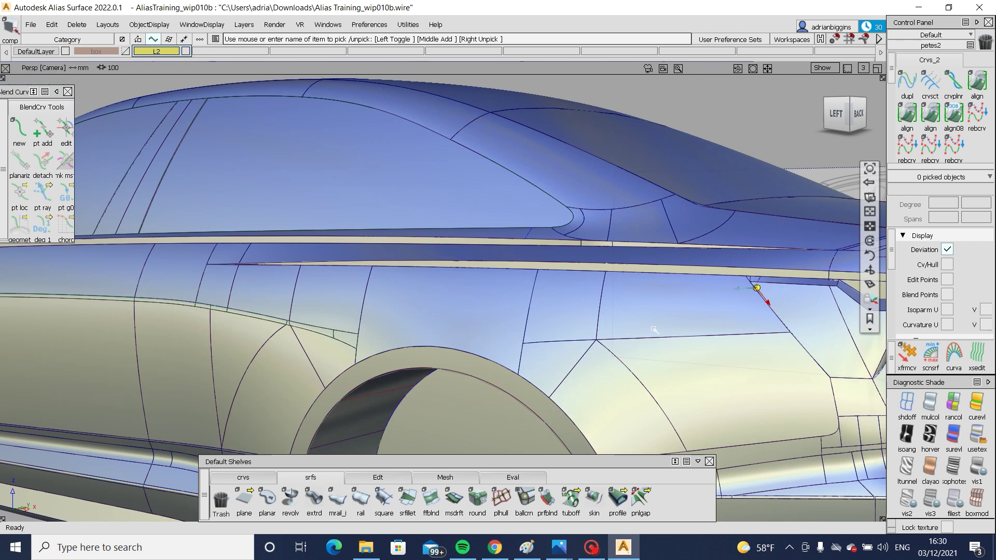
{"action": "right_click_drag", "start_coordinate": [736, 332], "coordinate": [596, 292], "text": "alt+shift"}
{"action": "middle_click_drag", "start_coordinate": [404, 299], "coordinate": [104, 260], "text": "alt+shift"}
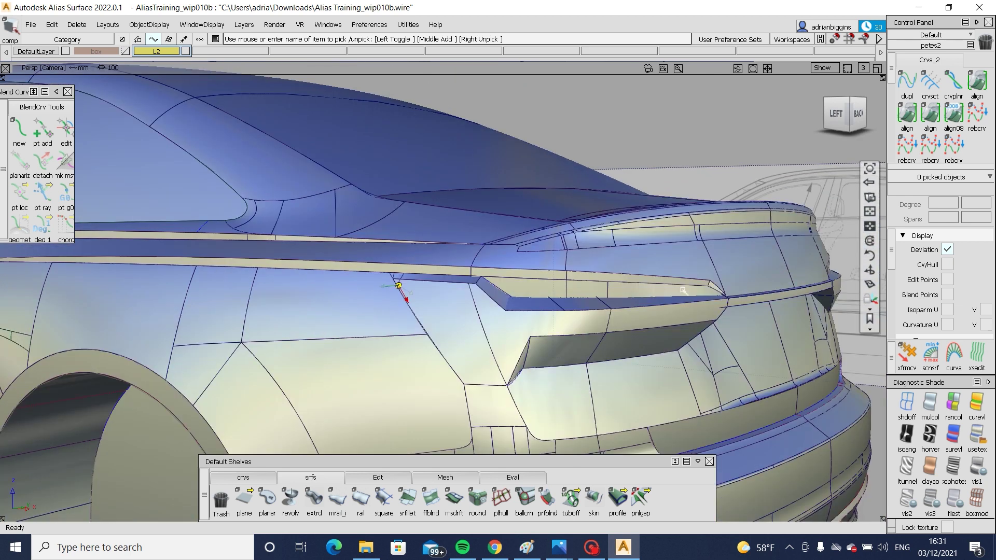
{"action": "right_click_drag", "start_coordinate": [704, 290], "coordinate": [812, 302], "text": "alt+shift"}
{"action": "left_click_drag", "start_coordinate": [812, 303], "coordinate": [493, 309], "text": "alt+shift"}
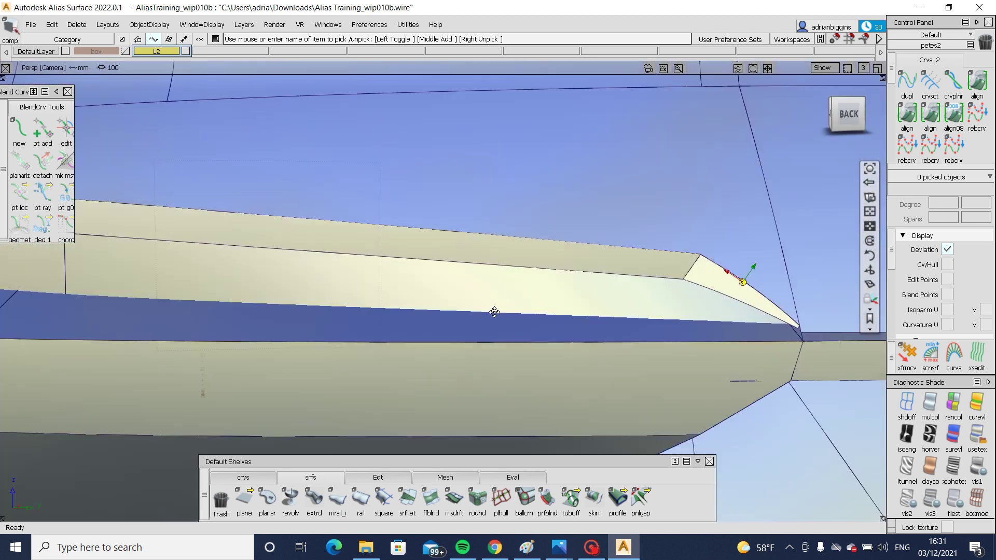
{"action": "middle_click_drag", "start_coordinate": [494, 309], "coordinate": [278, 329], "text": "alt+shift"}
{"action": "left_click", "coordinate": [850, 112]}
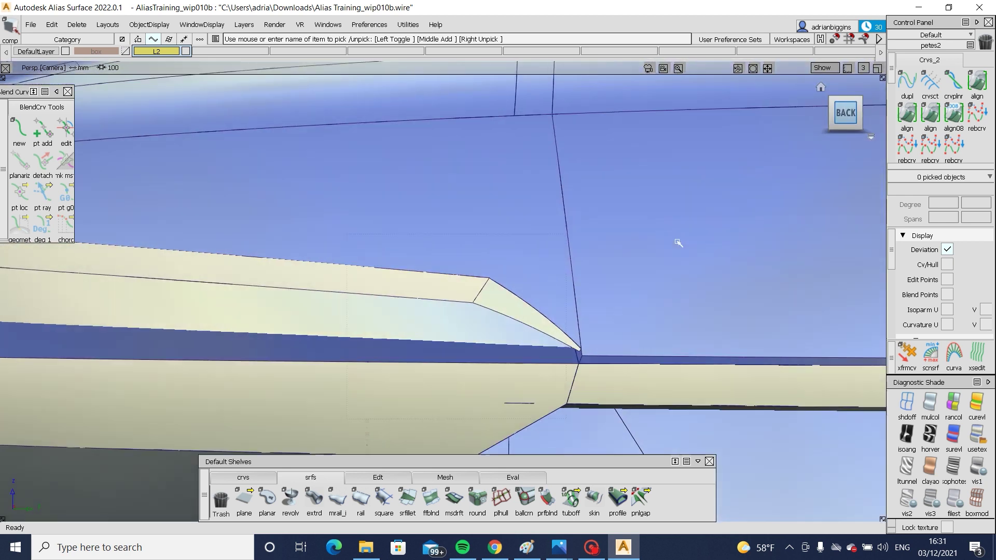
{"action": "left_click_drag", "start_coordinate": [350, 281], "coordinate": [502, 447], "text": "alt+shift"}
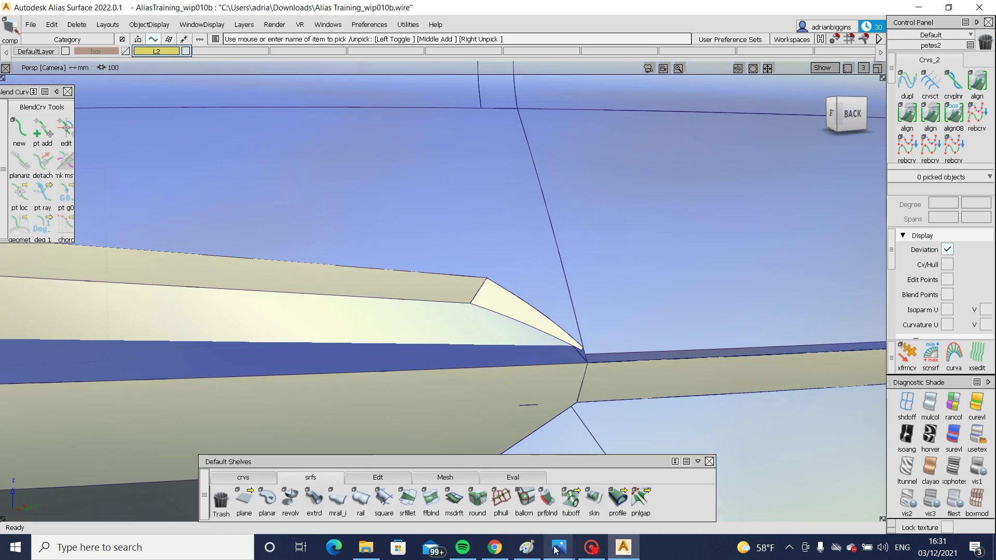
Step: Switch to the Audi A6 rear photos and examine the shape of the tail lamp's inner corner
{"action": "mouse_move", "coordinate": [555, 549]}
{"action": "left_click", "coordinate": [482, 462]}
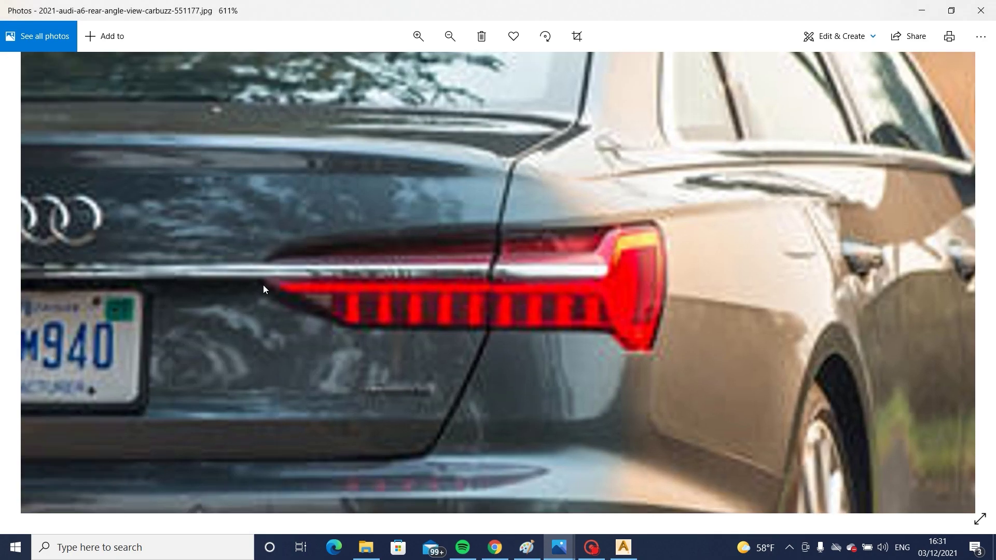
{"action": "scroll", "coordinate": [263, 284], "scroll_direction": "up", "scroll_amount": 1}
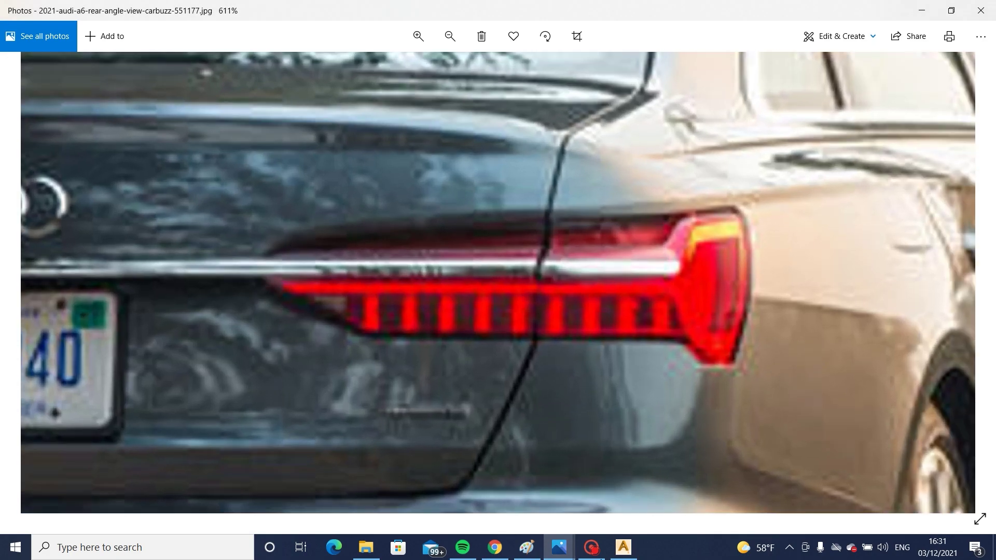
{"action": "mouse_move", "coordinate": [554, 548]}
{"action": "left_click", "coordinate": [701, 472]}
{"action": "scroll", "coordinate": [649, 270], "scroll_direction": "up", "scroll_amount": 4}
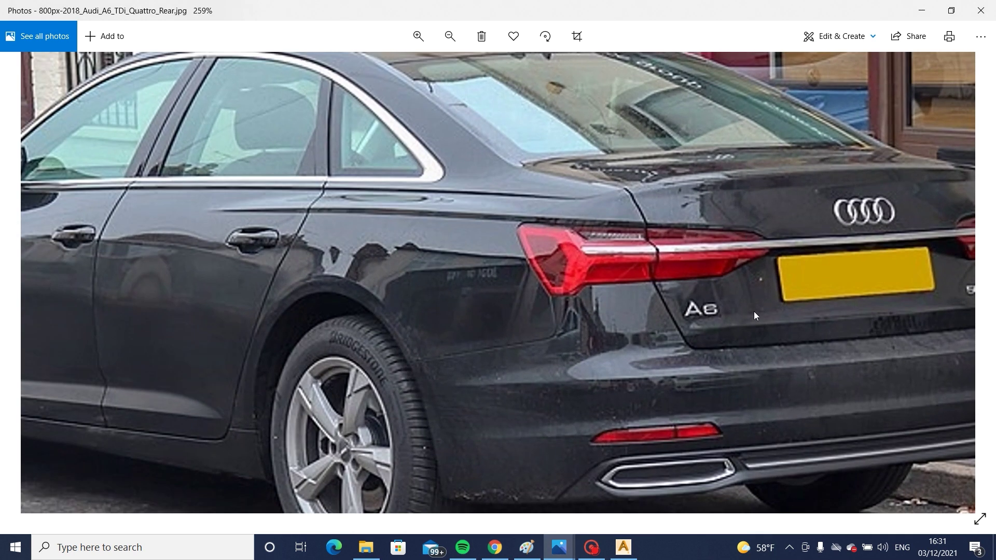
Step: Return to Alias and build a G2 surface fillet with chordal length 30 between the recess's upper wall and its tapered end surface
{"action": "left_click", "coordinate": [623, 546]}
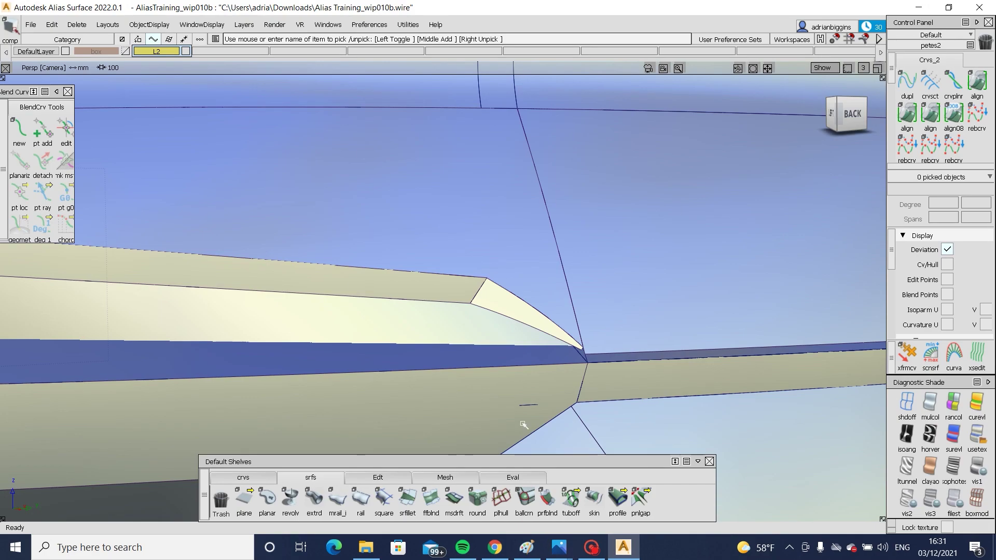
{"action": "left_click", "coordinate": [408, 498]}
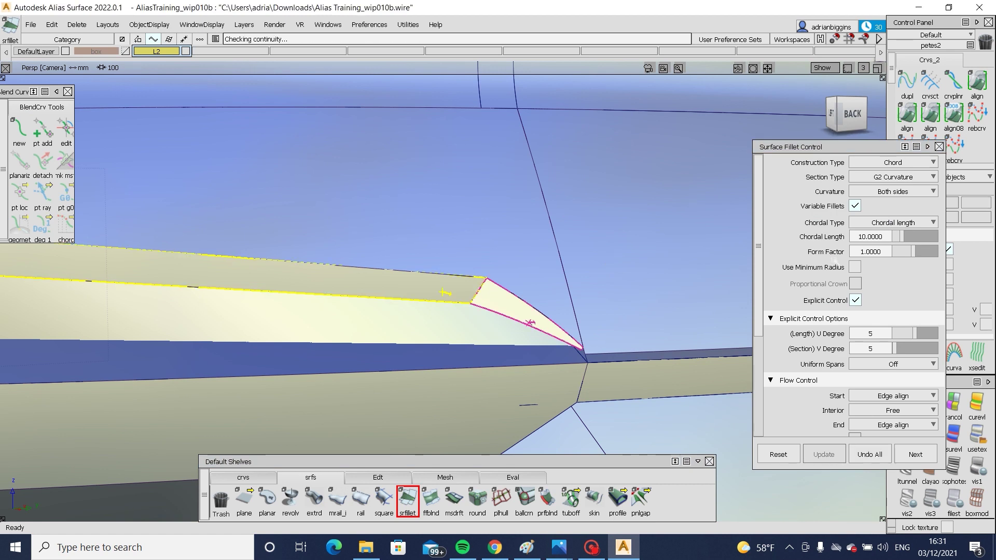
{"action": "left_click_drag", "start_coordinate": [528, 305], "coordinate": [642, 275], "text": "alt+shift"}
{"action": "left_click", "coordinate": [882, 237]}
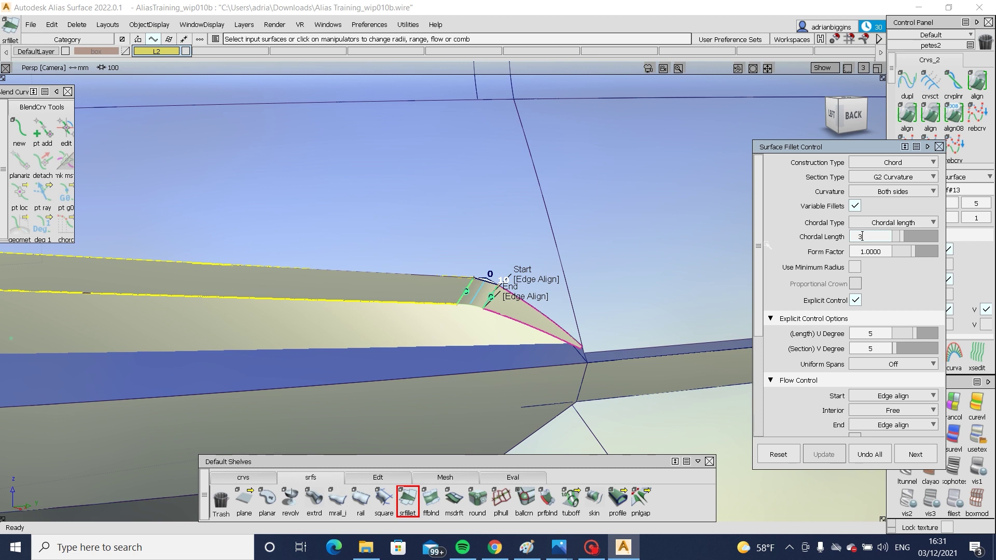
{"action": "type", "text": "30"}
{"action": "key", "text": "Return"}
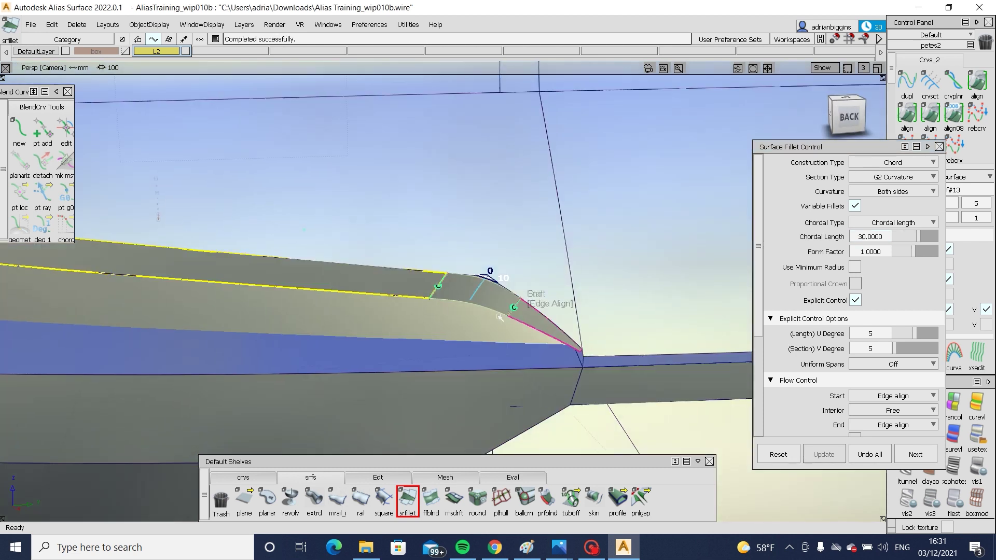
{"action": "left_click_drag", "start_coordinate": [499, 317], "coordinate": [511, 280], "text": "alt+shift"}
{"action": "left_click_drag", "start_coordinate": [511, 280], "coordinate": [480, 296], "text": "ctrl+shift"}
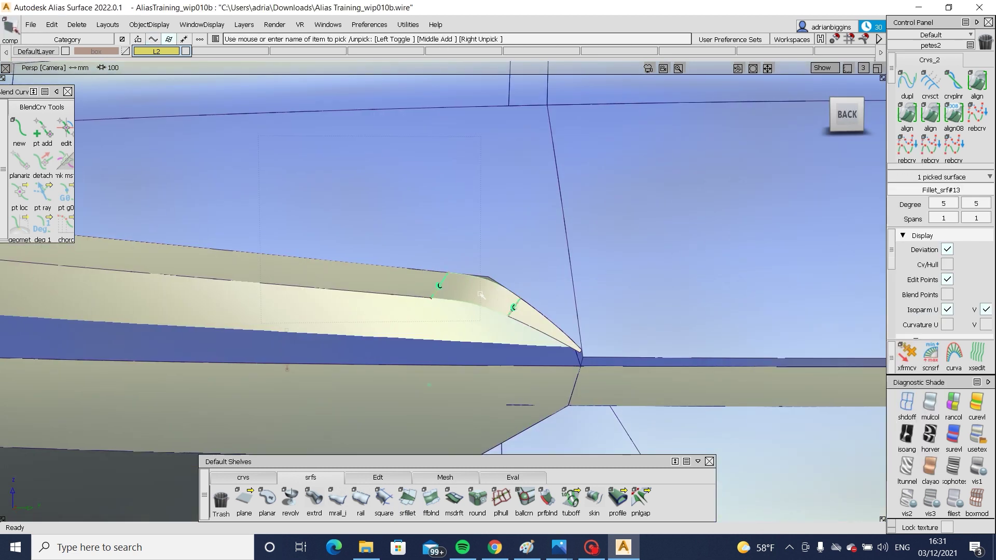
{"action": "left_click", "coordinate": [509, 233]}
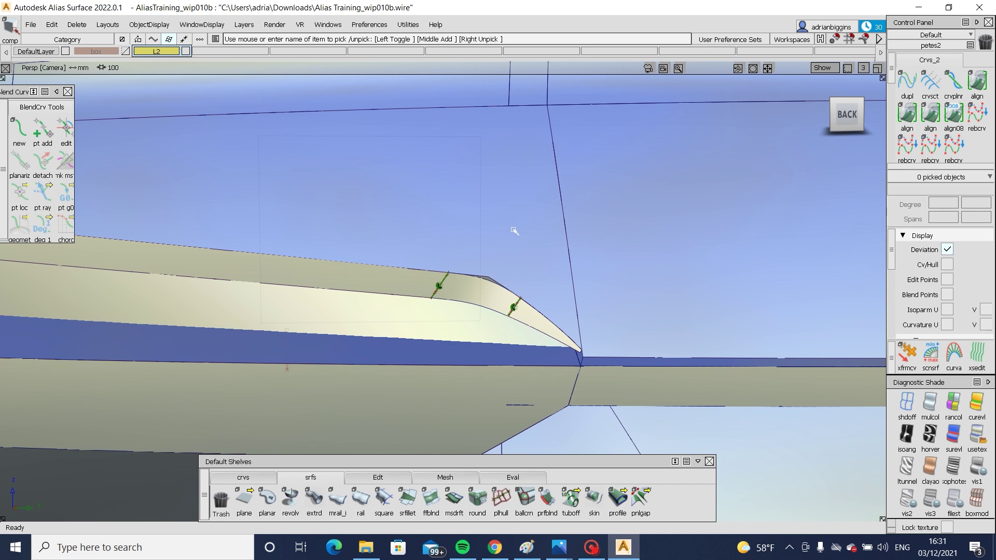
{"action": "left_click", "coordinate": [524, 223]}
Step: Untrim the trunk surface around the tail-lamp recess
{"action": "left_click_drag", "start_coordinate": [524, 223], "coordinate": [495, 266], "text": "alt+shift"}
{"action": "right_click_drag", "start_coordinate": [495, 265], "coordinate": [547, 269], "text": "alt+shift"}
{"action": "left_click_drag", "start_coordinate": [547, 269], "coordinate": [518, 271], "text": "ctrl+shift"}
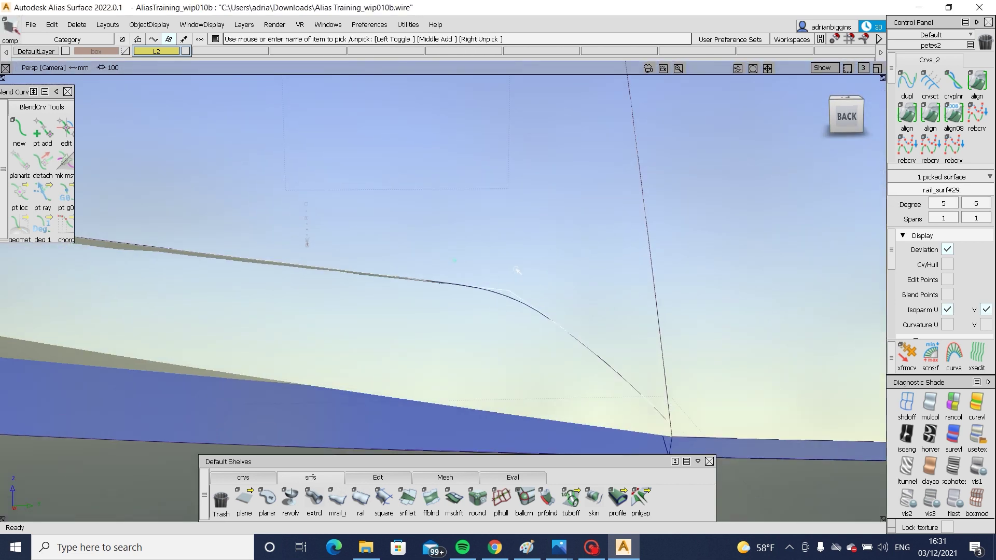
{"action": "left_click", "coordinate": [517, 272]}
Step: Project the recess's filleted upper edge onto the trunk surface along the view direction
{"action": "middle_click_drag", "start_coordinate": [317, 290], "coordinate": [519, 276], "text": "alt+shift"}
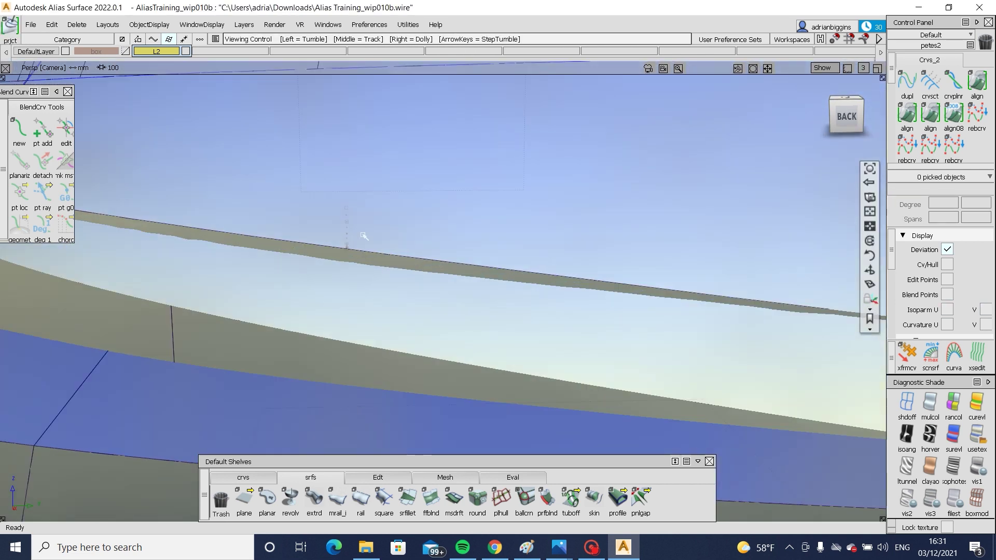
{"action": "right_click_drag", "start_coordinate": [718, 285], "coordinate": [586, 280], "text": "alt+shift"}
{"action": "left_click_drag", "start_coordinate": [422, 293], "coordinate": [88, 283], "text": "alt+shift"}
{"action": "right_click_drag", "start_coordinate": [456, 293], "coordinate": [600, 314], "text": "alt+shift"}
{"action": "middle_click_drag", "start_coordinate": [600, 313], "coordinate": [402, 288], "text": "alt+shift"}
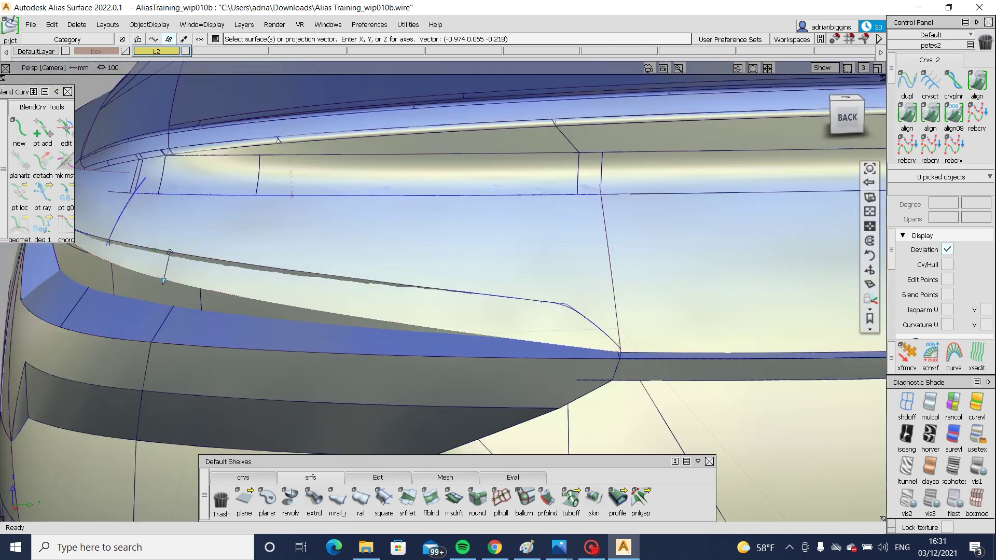
{"action": "right_click_drag", "start_coordinate": [635, 337], "coordinate": [696, 318], "text": "alt+shift"}
{"action": "mouse_move", "coordinate": [683, 244]}
{"action": "left_mouse_down", "text": "ctrl+shift"}
{"action": "mouse_move", "coordinate": [640, 272]}
{"action": "mouse_move", "coordinate": [530, 296]}
{"action": "left_mouse_up", "text": "ctrl+shift"}
{"action": "left_click", "coordinate": [605, 298]}
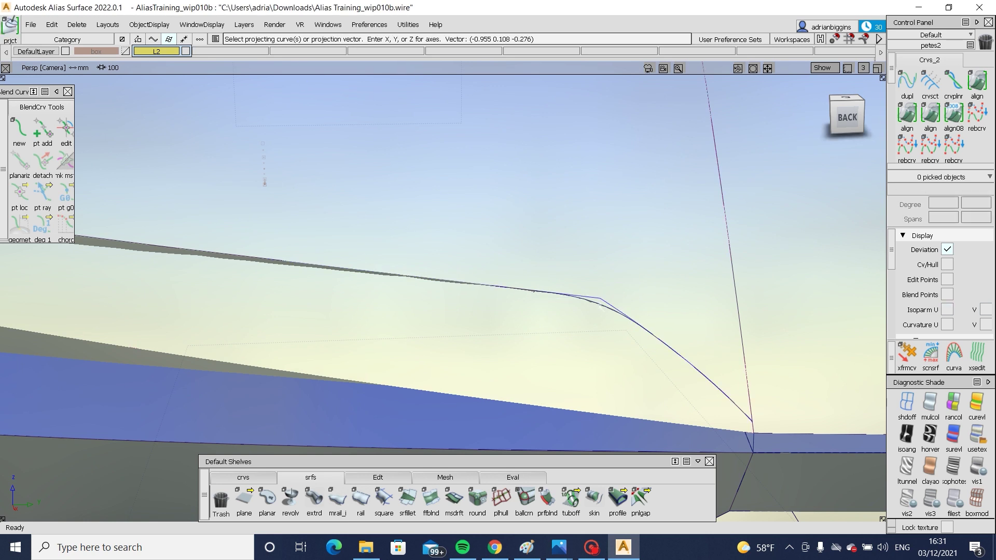
{"action": "left_click", "coordinate": [597, 304]}
{"action": "left_click", "coordinate": [857, 505]}
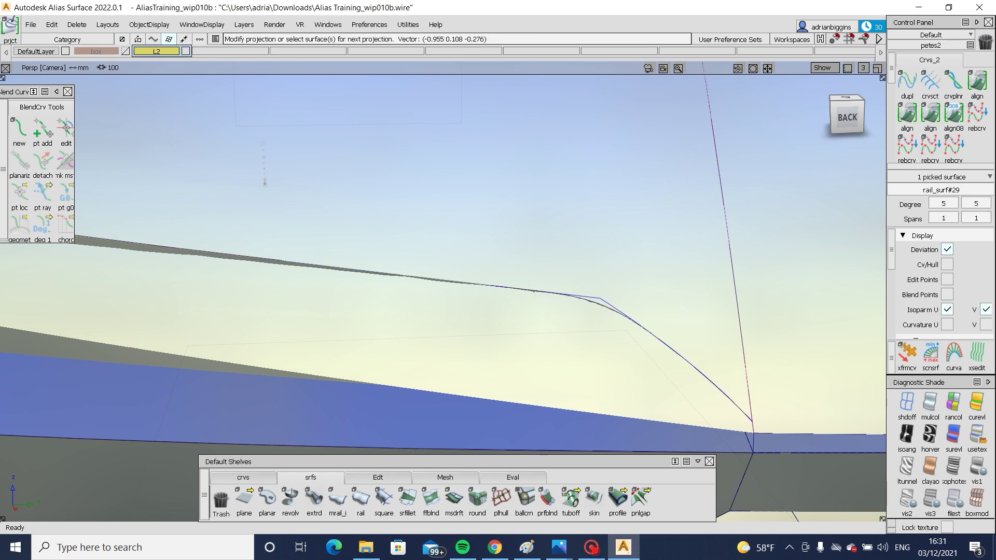
Step: Trim the trunk surface along the projected filleted edge, keeping the region above the tail-lamp recess
{"action": "left_click_drag", "start_coordinate": [768, 409], "coordinate": [716, 410], "text": "ctrl+shift"}
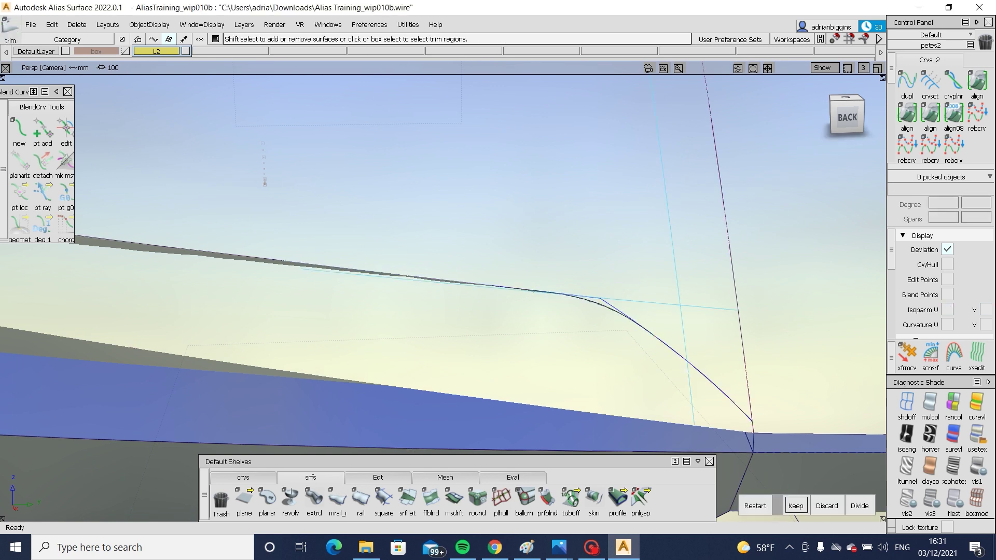
{"action": "left_click_drag", "start_coordinate": [688, 371], "coordinate": [599, 305], "text": "ctrl+shift"}
{"action": "left_click_drag", "start_coordinate": [680, 291], "coordinate": [729, 249], "text": "ctrl+shift"}
{"action": "left_click", "coordinate": [715, 295]}
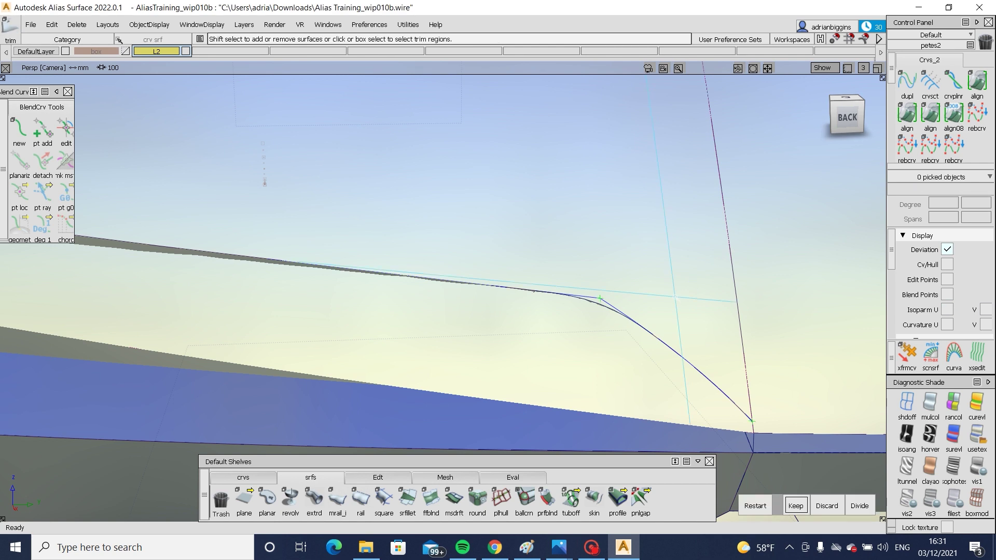
{"action": "left_click", "coordinate": [796, 505]}
{"action": "right_click_drag", "start_coordinate": [664, 301], "coordinate": [551, 293], "text": "alt+shift"}
{"action": "middle_click_drag", "start_coordinate": [551, 293], "coordinate": [807, 291], "text": "alt+shift"}
{"action": "left_click", "coordinate": [412, 269], "text": "alt+shift"}
{"action": "left_click_drag", "start_coordinate": [412, 269], "coordinate": [500, 229], "text": "alt+shift"}
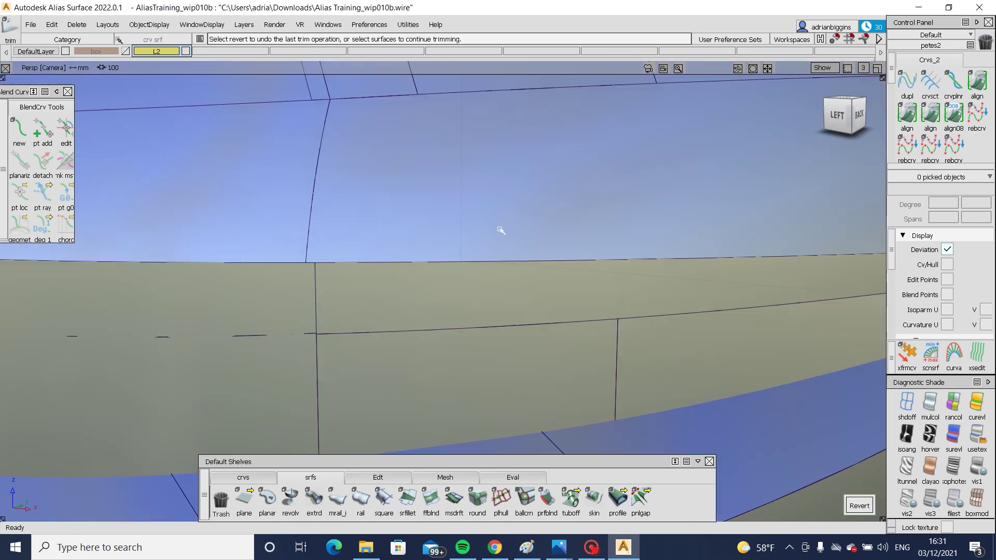
Step: Pick the draft surface forming the recess's upper wall and show its CVs and hull
{"action": "left_click_drag", "start_coordinate": [475, 266], "coordinate": [391, 320], "text": "ctrl+shift"}
{"action": "left_click", "coordinate": [459, 325]}
{"action": "left_click_drag", "start_coordinate": [459, 325], "coordinate": [511, 332], "text": "alt+shift"}
{"action": "middle_click_drag", "start_coordinate": [358, 384], "coordinate": [469, 272], "text": "alt+shift"}
{"action": "left_click", "coordinate": [467, 265], "text": "alt+shift"}
{"action": "left_click_drag", "start_coordinate": [467, 265], "coordinate": [429, 298], "text": "alt+shift"}
{"action": "middle_click_drag", "start_coordinate": [490, 193], "coordinate": [472, 263], "text": "alt+shift"}
{"action": "left_click_drag", "start_coordinate": [471, 264], "coordinate": [595, 250], "text": "alt+shift"}
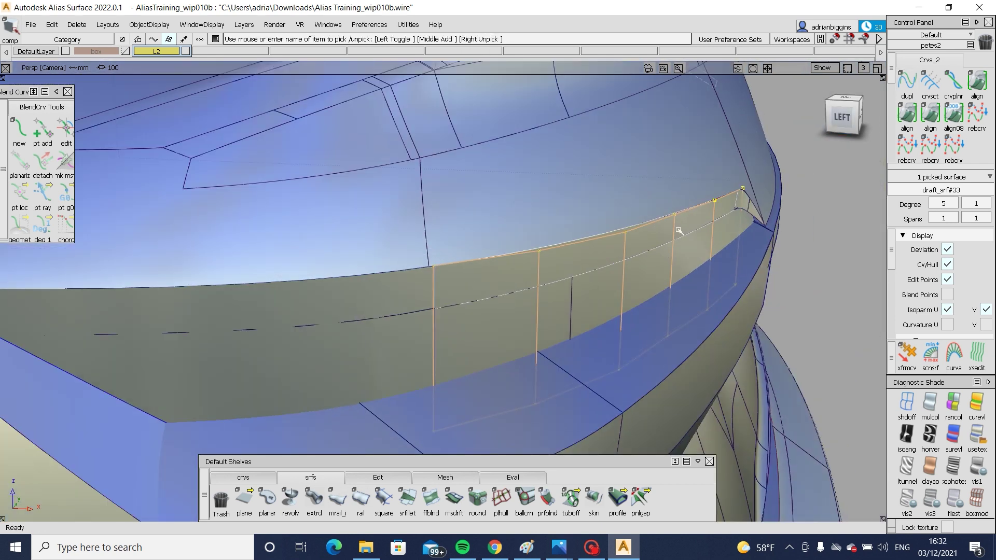
Step: Align the upper edge of the recess's draft surface to the trunk surface's edge with G0 continuity
{"action": "double_click", "coordinate": [907, 113]}
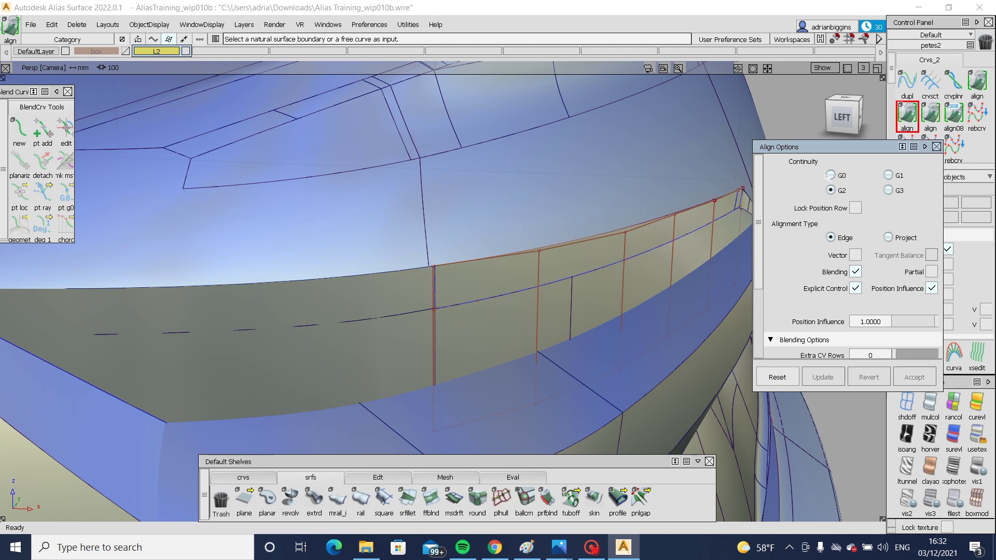
{"action": "left_click", "coordinate": [490, 259]}
{"action": "left_click", "coordinate": [485, 263]}
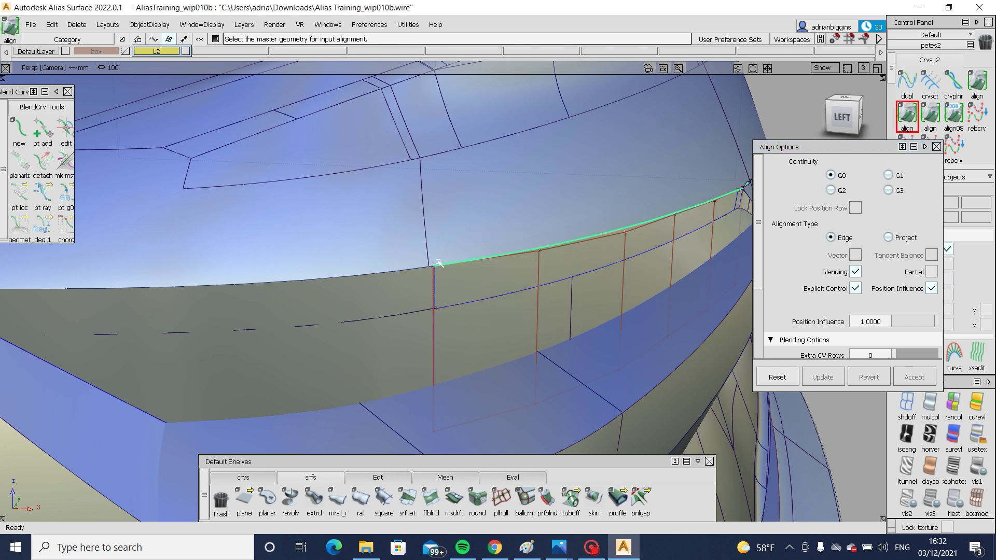
{"action": "scroll", "coordinate": [431, 264], "scroll_direction": "up", "scroll_amount": 5}
{"action": "left_click_drag", "start_coordinate": [411, 305], "coordinate": [409, 295], "text": "alt+shift"}
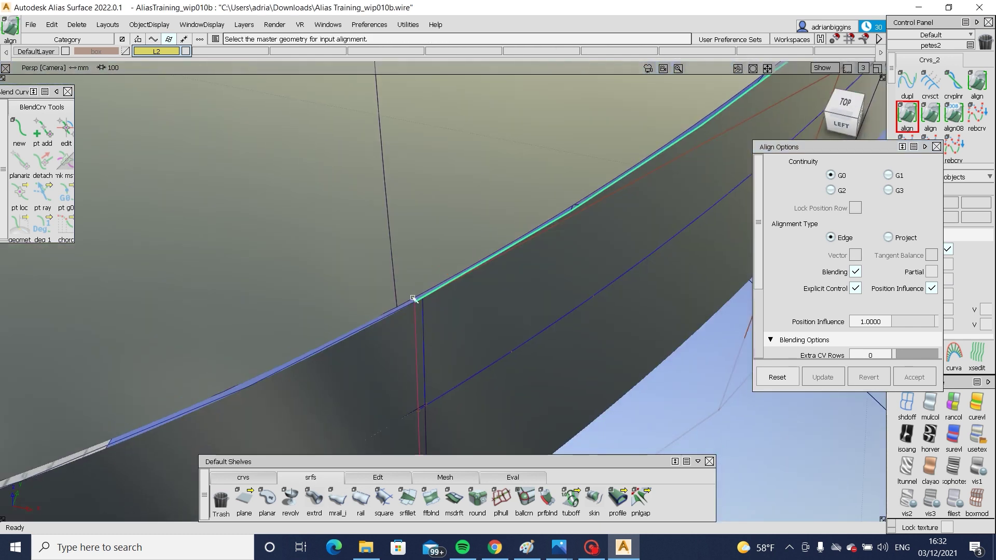
{"action": "left_click", "coordinate": [413, 299]}
Step: Set the draft surface alignment's position influence to 0 and its explicit U degree to 8
{"action": "right_click_drag", "start_coordinate": [434, 304], "coordinate": [436, 264], "text": "alt+shift"}
{"action": "left_click_drag", "start_coordinate": [436, 263], "coordinate": [260, 291], "text": "alt+shift"}
{"action": "right_click_drag", "start_coordinate": [259, 291], "coordinate": [430, 280], "text": "alt+shift"}
{"action": "left_click_drag", "start_coordinate": [430, 280], "coordinate": [345, 274], "text": "alt+shift"}
{"action": "middle_click_drag", "start_coordinate": [345, 274], "coordinate": [485, 253], "text": "alt+shift"}
{"action": "scroll", "coordinate": [905, 316], "scroll_direction": "down", "scroll_amount": 2}
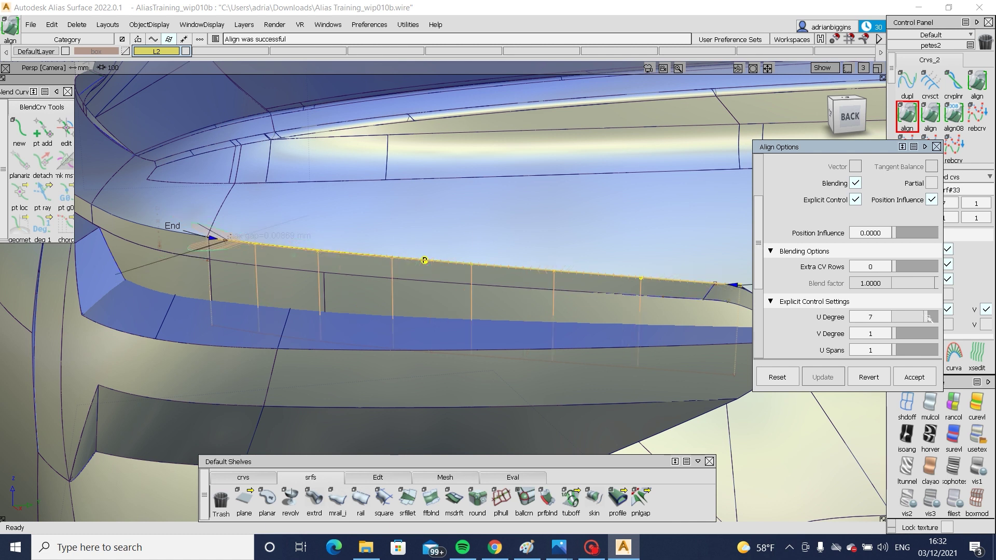
{"action": "middle_click_drag", "start_coordinate": [473, 294], "coordinate": [602, 270], "text": "alt+shift"}
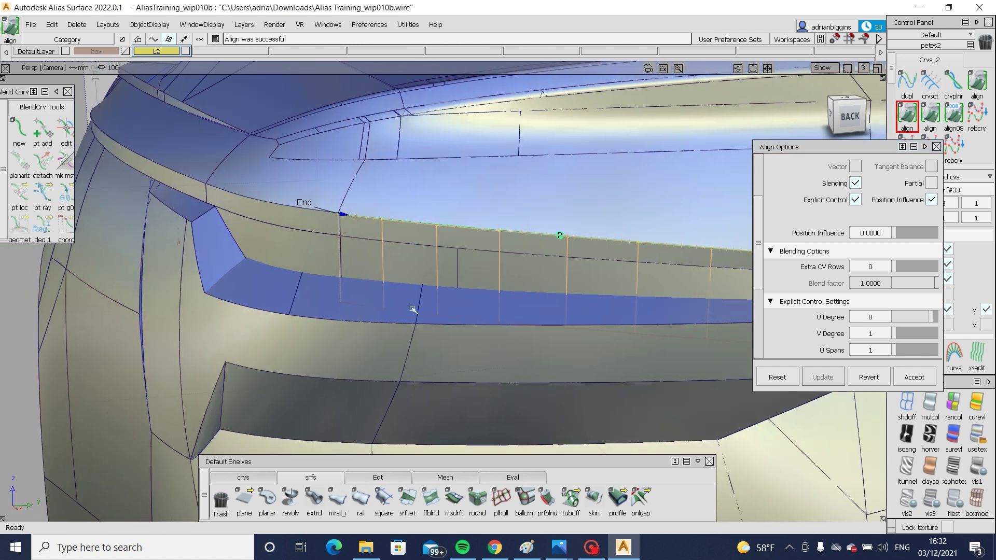
{"action": "key", "text": "space"}
Step: Align the adjoining outboard wall surface's end to the draft surface's end edge with G2 continuity and the Partial option enabled
{"action": "right_click_drag", "start_coordinate": [302, 209], "coordinate": [351, 256], "text": "alt+shift"}
{"action": "left_click_drag", "start_coordinate": [351, 256], "coordinate": [372, 314], "text": "alt+shift"}
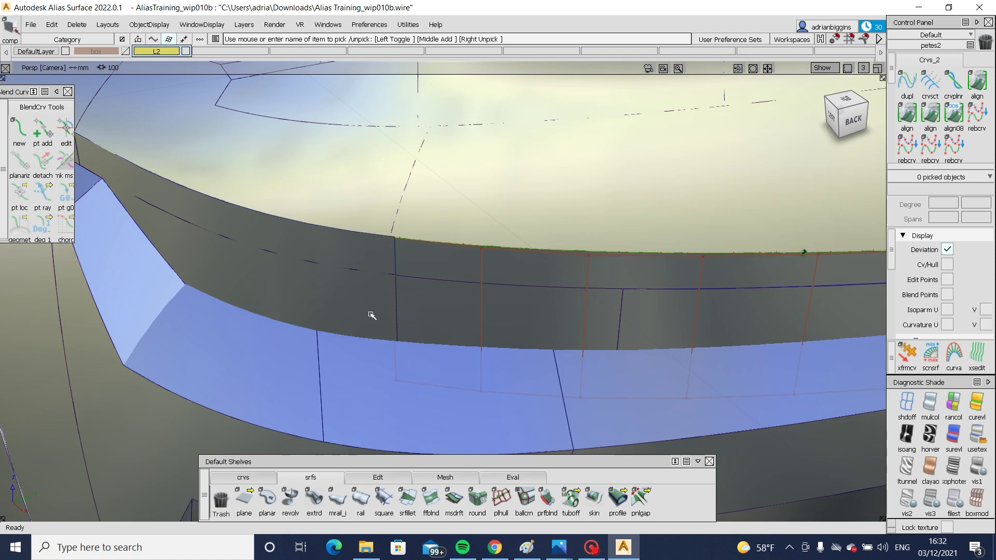
{"action": "left_click", "coordinate": [372, 316]}
{"action": "right_click_drag", "start_coordinate": [371, 316], "coordinate": [364, 318], "text": "ctrl+shift"}
{"action": "left_click_drag", "start_coordinate": [387, 269], "coordinate": [379, 258], "text": "ctrl+shift"}
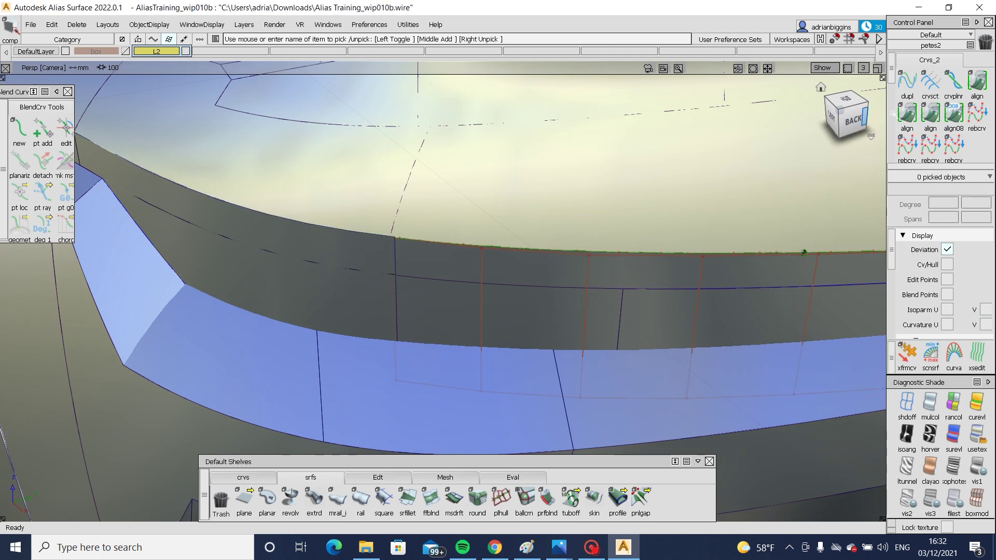
{"action": "double_click", "coordinate": [907, 113]}
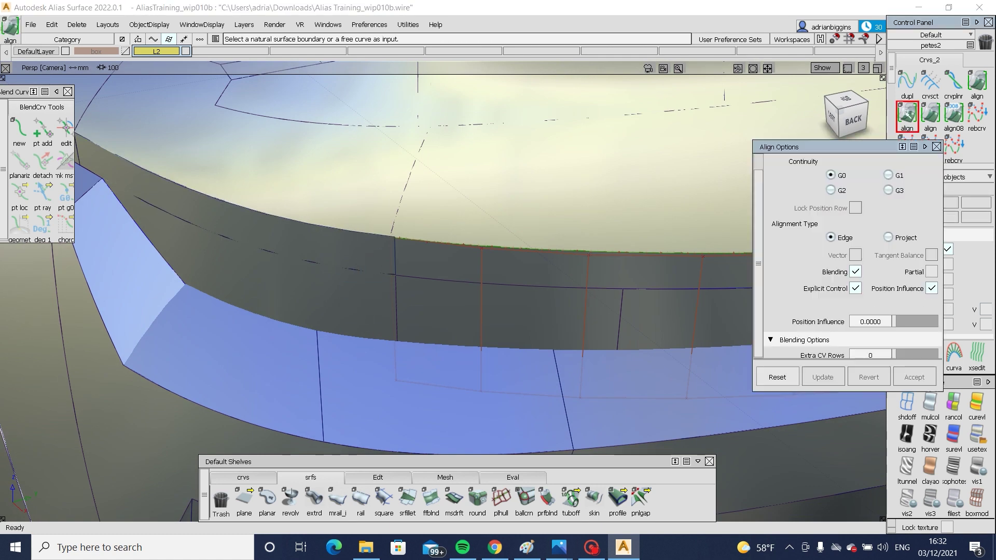
{"action": "left_click", "coordinate": [399, 255]}
{"action": "left_click", "coordinate": [394, 252]}
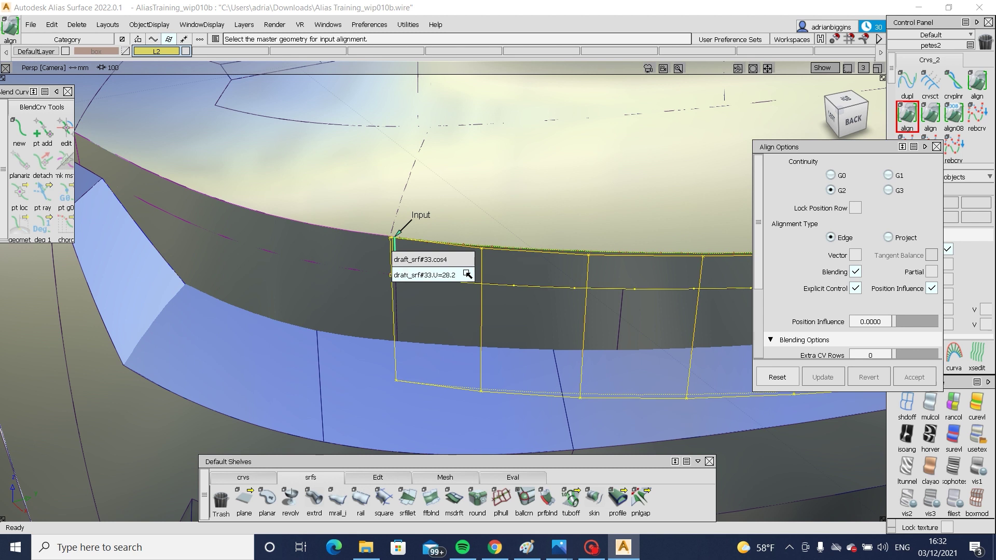
{"action": "left_click", "coordinate": [406, 272]}
{"action": "left_click", "coordinate": [932, 272]}
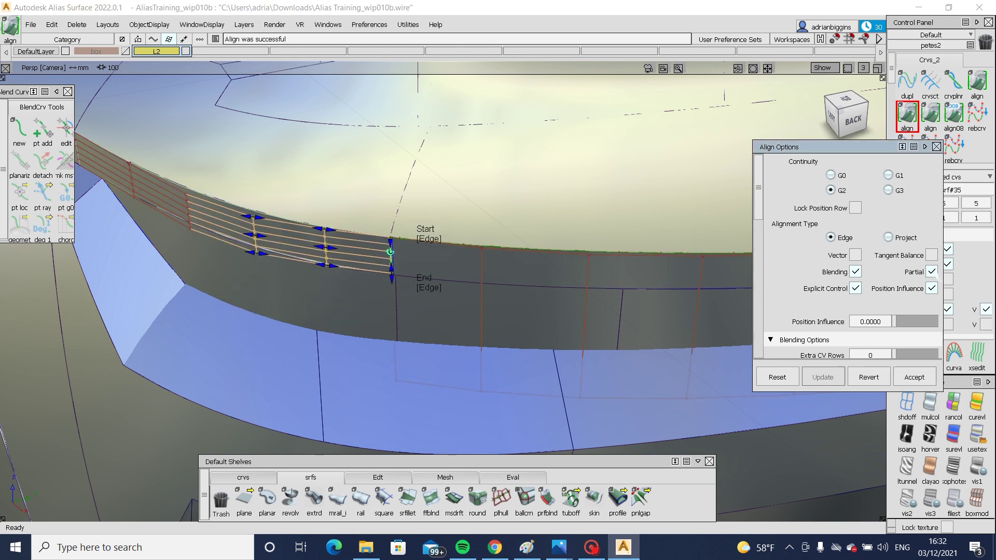
Step: Pick the trunk surface and the outboard wall surface below it and show their CVs and hulls
{"action": "left_click_drag", "start_coordinate": [444, 264], "coordinate": [597, 265], "text": "alt+shift"}
{"action": "left_click_drag", "start_coordinate": [549, 290], "coordinate": [546, 200], "text": "ctrl+shift"}
{"action": "mouse_move", "coordinate": [322, 262]}
{"action": "left_mouse_down", "text": "alt+shift"}
{"action": "mouse_move", "coordinate": [304, 278]}
{"action": "mouse_move", "coordinate": [269, 273]}
{"action": "left_mouse_up", "text": "alt+shift"}
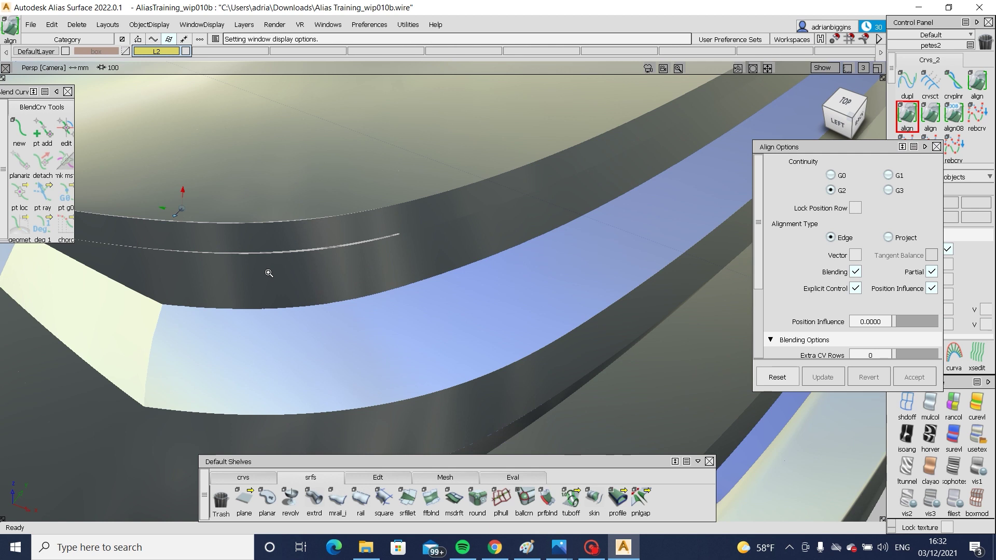
{"action": "middle_click_drag", "start_coordinate": [269, 273], "coordinate": [483, 291], "text": "alt+shift"}
{"action": "right_click_drag", "start_coordinate": [483, 291], "coordinate": [473, 298], "text": "alt+shift"}
{"action": "left_click_drag", "start_coordinate": [540, 304], "coordinate": [473, 259], "text": "ctrl+shift"}
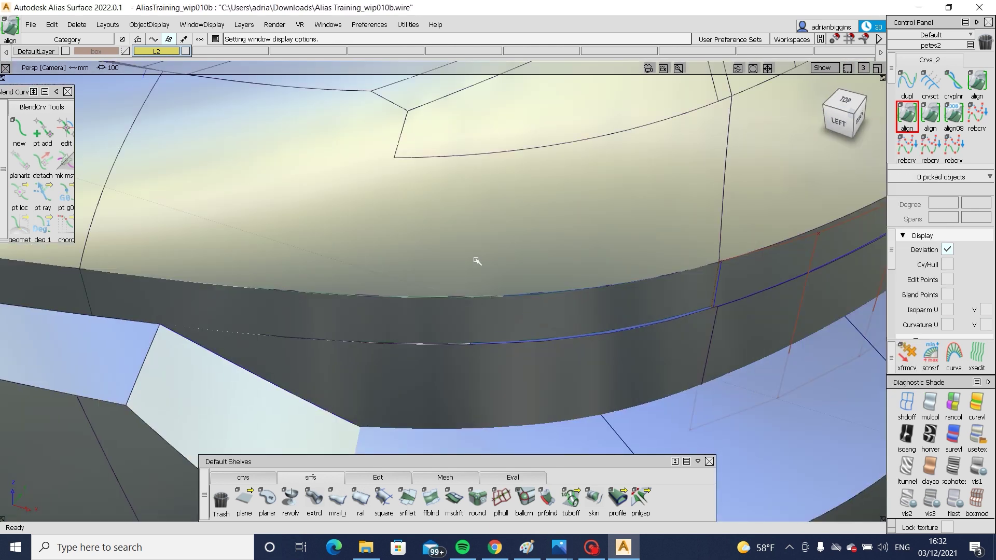
{"action": "left_click", "coordinate": [469, 280]}
{"action": "left_click", "coordinate": [461, 324]}
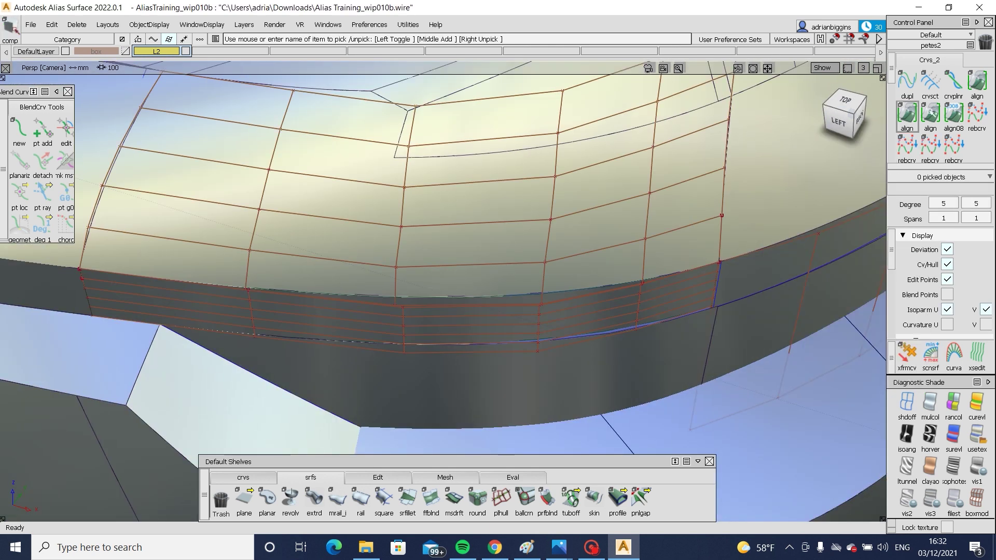
Step: Align the outboard wall surface's far end with G2 continuity and Partial off, setting the curvature scalar to about 7.56 and tangent scalar to about 2.29
{"action": "double_click", "coordinate": [907, 113]}
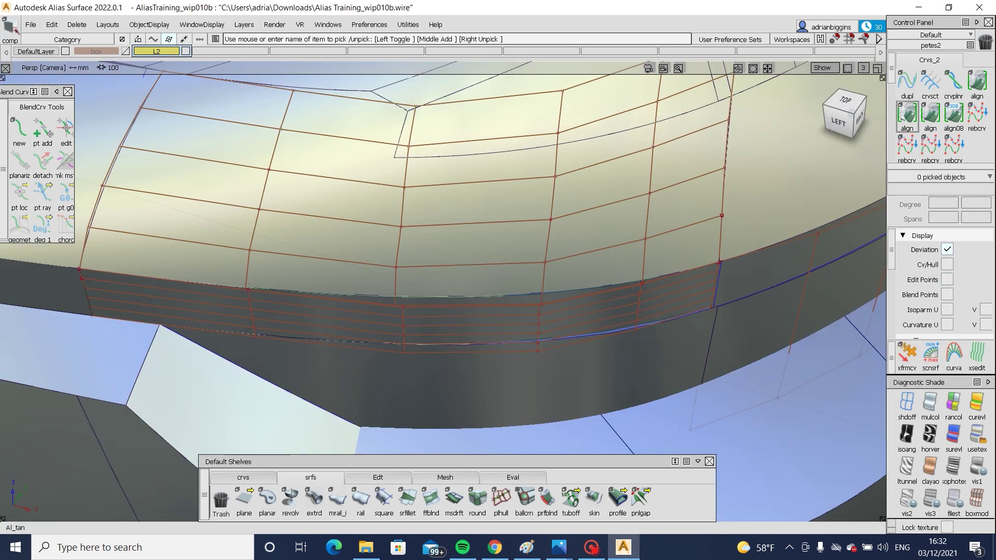
{"action": "left_click", "coordinate": [85, 296]}
{"action": "left_click", "coordinate": [335, 333]}
{"action": "left_click_drag", "start_coordinate": [400, 333], "coordinate": [399, 332]}
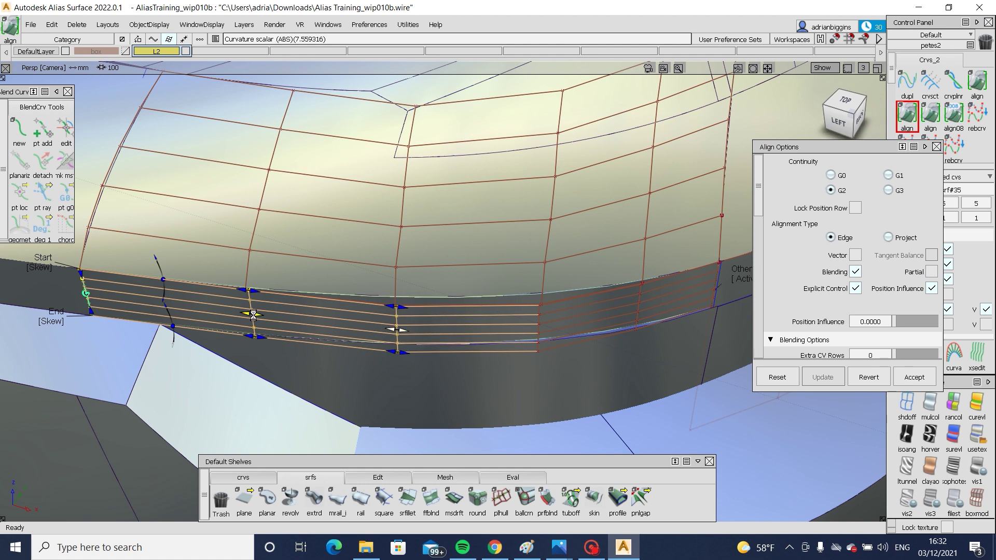
{"action": "left_click_drag", "start_coordinate": [717, 295], "coordinate": [645, 300], "text": "ctrl+shift"}
{"action": "left_click", "coordinate": [559, 329]}
{"action": "left_click_drag", "start_coordinate": [538, 332], "coordinate": [541, 333]}
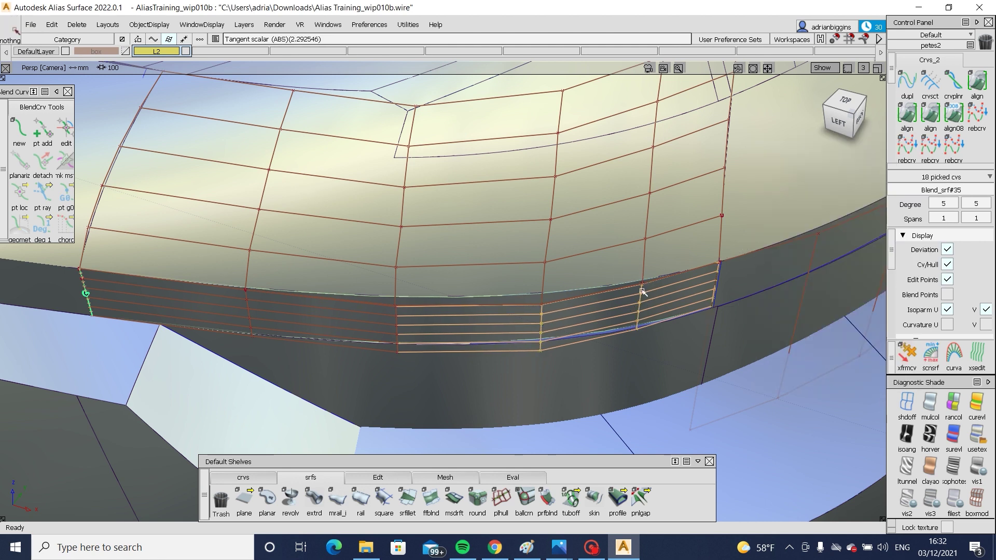
Step: Delete the leftover wall surface hanging below the realigned upper wall
{"action": "left_click_drag", "start_coordinate": [643, 291], "coordinate": [449, 228], "text": "alt+shift"}
{"action": "left_click_drag", "start_coordinate": [535, 265], "coordinate": [487, 239], "text": "ctrl+shift"}
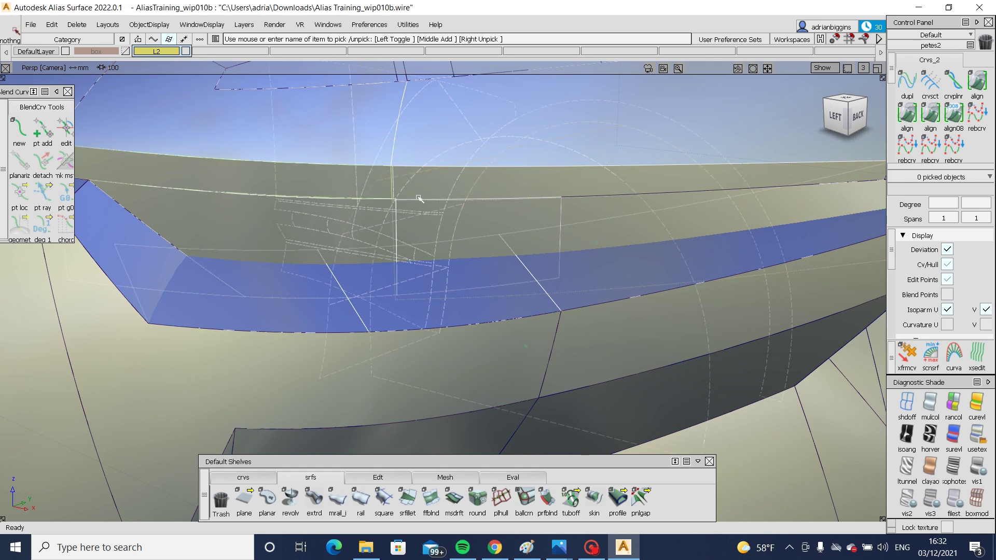
{"action": "right_click_drag", "start_coordinate": [419, 198], "coordinate": [466, 225], "text": "alt+shift"}
{"action": "left_click", "coordinate": [431, 242]}
{"action": "left_click", "coordinate": [690, 234]}
{"action": "left_click_drag", "start_coordinate": [401, 268], "coordinate": [442, 281], "text": "alt+shift"}
{"action": "right_click_drag", "start_coordinate": [442, 280], "coordinate": [418, 278], "text": "alt+shift"}
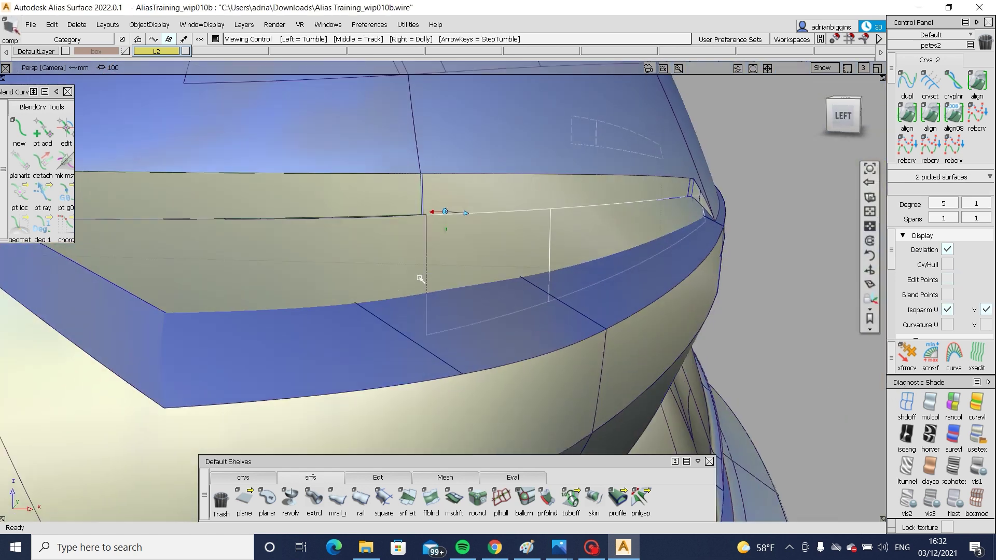
{"action": "middle_click_drag", "start_coordinate": [418, 278], "coordinate": [460, 284], "text": "alt+shift"}
{"action": "left_click", "coordinate": [372, 253]}
{"action": "key", "text": "Delete"}
{"action": "right_click_drag", "start_coordinate": [445, 274], "coordinate": [400, 291], "text": "alt+shift"}
{"action": "left_click_drag", "start_coordinate": [399, 291], "coordinate": [340, 302], "text": "alt+shift"}
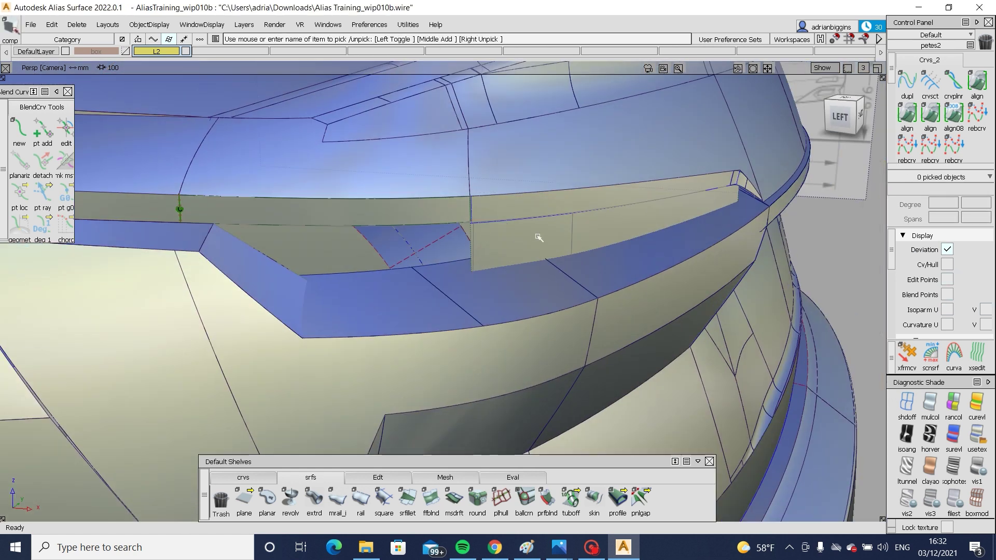
{"action": "left_click", "coordinate": [536, 238]}
{"action": "key", "text": "Delete"}
{"action": "key", "text": "ctrl+z"}
Step: Try trimming the draft surface to the portion above its curve-on-surface, and revert the trim
{"action": "right_click_drag", "start_coordinate": [551, 199], "coordinate": [524, 213], "text": "ctrl+shift"}
{"action": "left_click", "coordinate": [534, 213]}
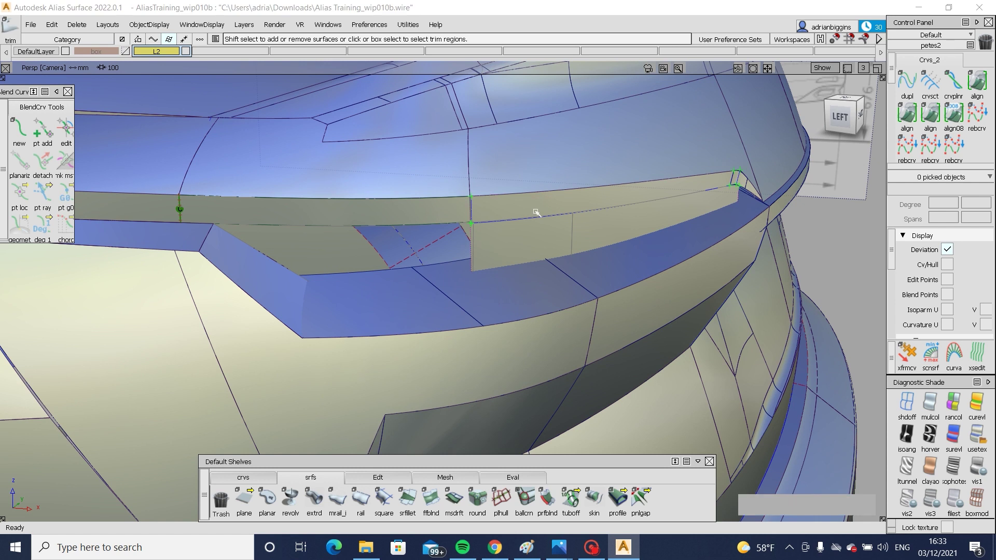
{"action": "left_click", "coordinate": [535, 212]}
{"action": "left_click", "coordinate": [799, 504]}
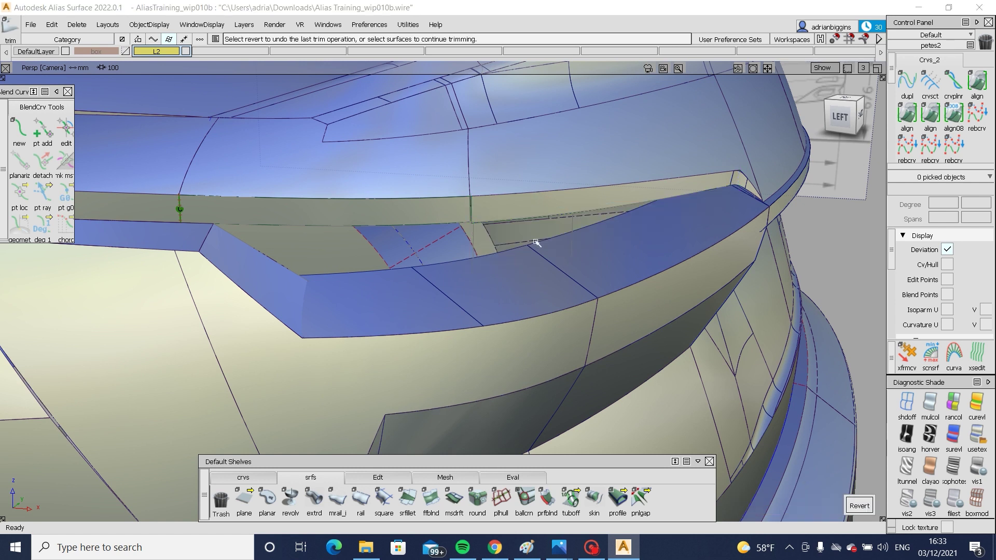
{"action": "left_click_drag", "start_coordinate": [802, 503], "coordinate": [753, 403], "text": "alt+shift"}
{"action": "left_click", "coordinate": [857, 506]}
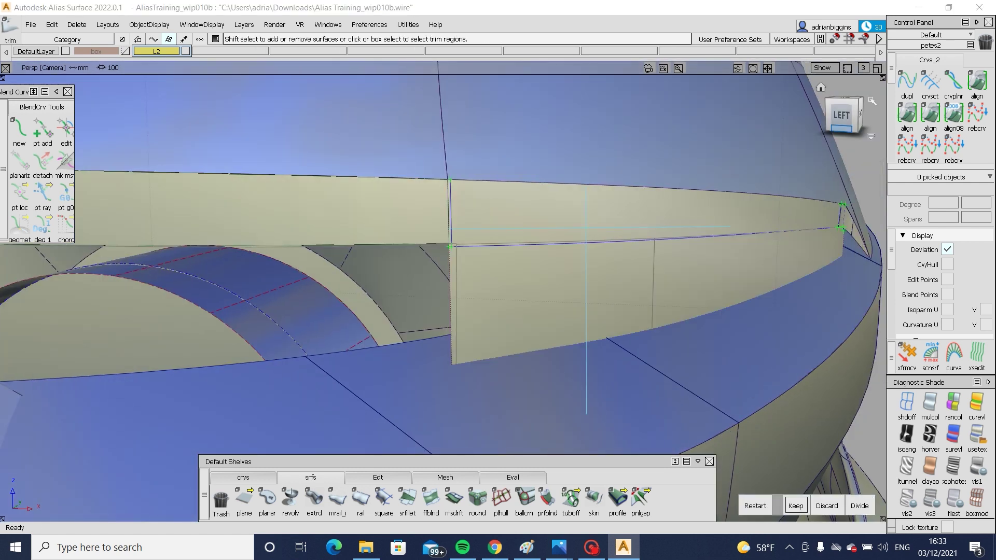
Step: In the left orthographic view, delete the curve-on-surface running along the draft surface's end edge beside the adjoining wall
{"action": "left_click", "coordinate": [841, 115]}
{"action": "right_click_drag", "start_coordinate": [489, 207], "coordinate": [674, 280], "text": "alt+shift"}
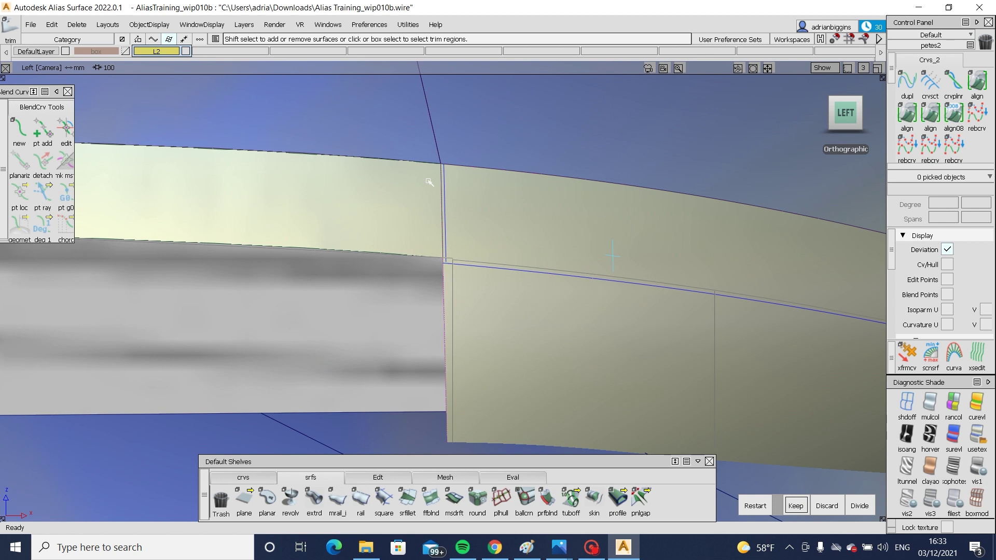
{"action": "left_click_drag", "start_coordinate": [429, 183], "coordinate": [431, 213], "text": "ctrl+shift"}
{"action": "left_click", "coordinate": [445, 223]}
{"action": "left_click_drag", "start_coordinate": [486, 240], "coordinate": [636, 253], "text": "ctrl+shift"}
{"action": "middle_click_drag", "start_coordinate": [638, 280], "coordinate": [433, 274], "text": "alt+shift"}
{"action": "right_click_drag", "start_coordinate": [498, 301], "coordinate": [434, 278], "text": "alt+shift"}
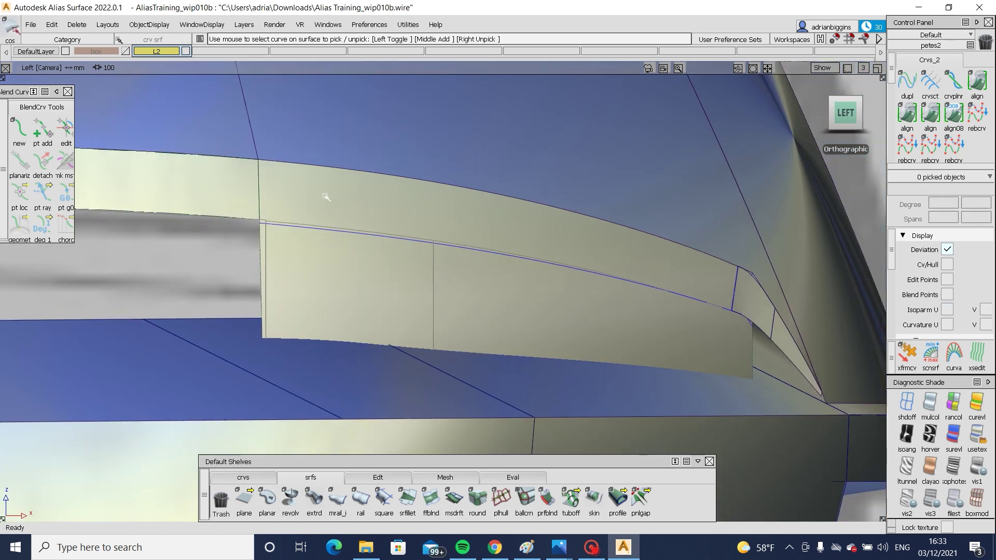
Step: Adjust the adjoining wall's G2 alignment by setting its end partial to about 0.2516 along the draft surface's end edge
{"action": "left_click_drag", "start_coordinate": [326, 197], "coordinate": [261, 225], "text": "ctrl+shift"}
{"action": "left_click", "coordinate": [208, 188]}
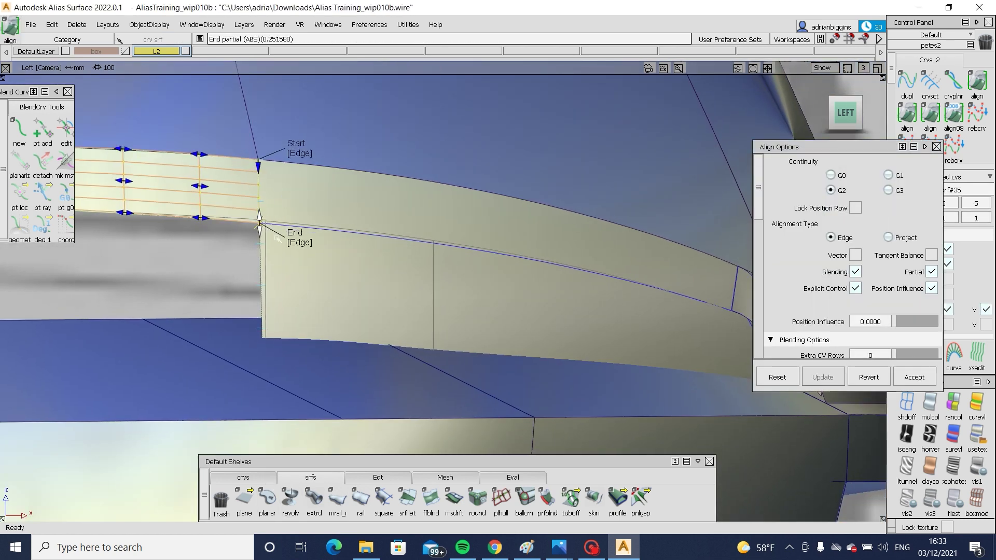
{"action": "middle_click_drag", "start_coordinate": [277, 240], "coordinate": [395, 251], "text": "alt+shift"}
{"action": "right_click_drag", "start_coordinate": [396, 251], "coordinate": [441, 285], "text": "alt+shift"}
Step: Trim the draft surface along its lengthwise curve-on-surface, keeping the upper portion
{"action": "middle_click_drag", "start_coordinate": [487, 229], "coordinate": [546, 224], "text": "ctrl+shift"}
{"action": "left_click", "coordinate": [546, 223]}
{"action": "left_click", "coordinate": [546, 223]}
{"action": "left_click", "coordinate": [797, 505]}
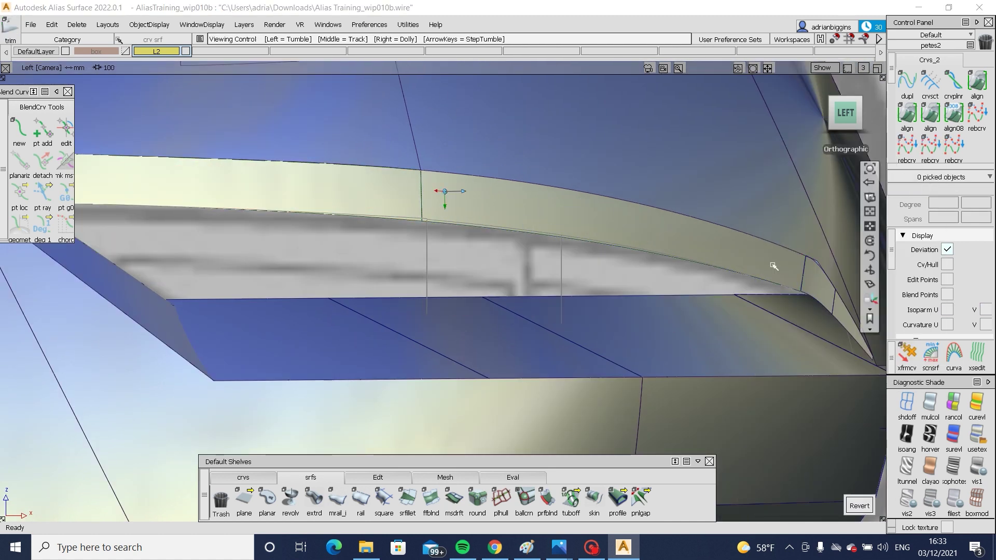
Step: Examine the trimmed recess opening and the narrow lower wall surface beside its angled corner from several angles
{"action": "left_click_drag", "start_coordinate": [774, 266], "coordinate": [540, 318], "text": "alt+shift"}
{"action": "right_click_drag", "start_coordinate": [540, 318], "coordinate": [487, 336], "text": "alt+shift"}
{"action": "middle_click_drag", "start_coordinate": [487, 336], "coordinate": [485, 302], "text": "alt+shift"}
{"action": "left_click_drag", "start_coordinate": [462, 218], "coordinate": [338, 275], "text": "alt+shift"}
{"action": "left_click", "coordinate": [338, 276]}
{"action": "left_click", "coordinate": [316, 300]}
{"action": "right_click_drag", "start_coordinate": [316, 300], "coordinate": [349, 314], "text": "alt+shift"}
{"action": "mouse_move", "coordinate": [349, 313]}
{"action": "left_mouse_down", "text": "alt+shift"}
{"action": "mouse_move", "coordinate": [428, 341]}
{"action": "mouse_move", "coordinate": [375, 309]}
{"action": "left_mouse_up", "text": "alt+shift"}
{"action": "middle_click_drag", "start_coordinate": [376, 310], "coordinate": [576, 332], "text": "alt+shift"}
{"action": "left_click_drag", "start_coordinate": [501, 262], "coordinate": [474, 275], "text": "ctrl+shift"}
{"action": "left_click", "coordinate": [476, 273]}
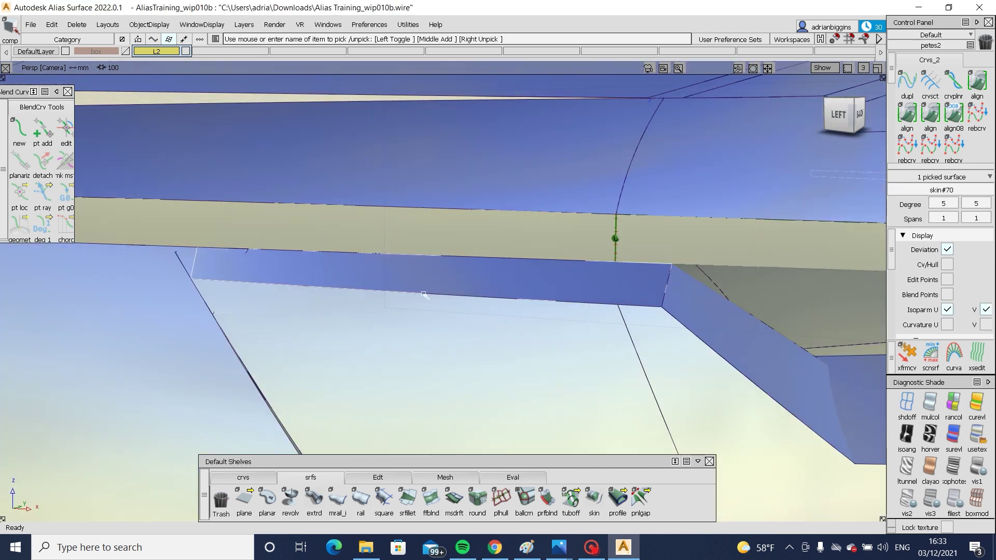
{"action": "left_click_drag", "start_coordinate": [424, 294], "coordinate": [492, 327], "text": "alt+shift"}
Step: In the left orthographic view, draw a degree 3 edit point curve between the ends of the narrow wall's lower edge
{"action": "left_click", "coordinate": [833, 118]}
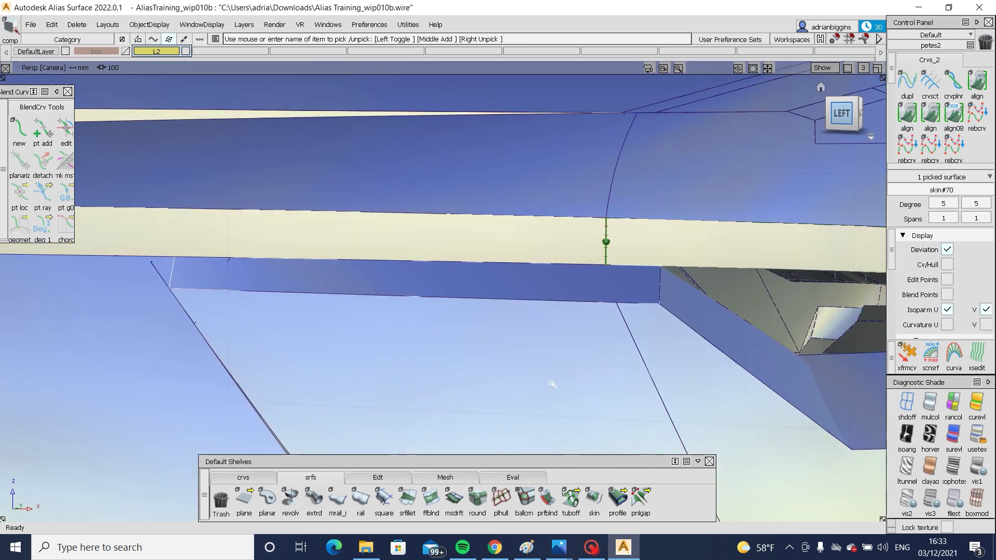
{"action": "left_click", "coordinate": [549, 287]}
{"action": "left_click", "coordinate": [241, 478]}
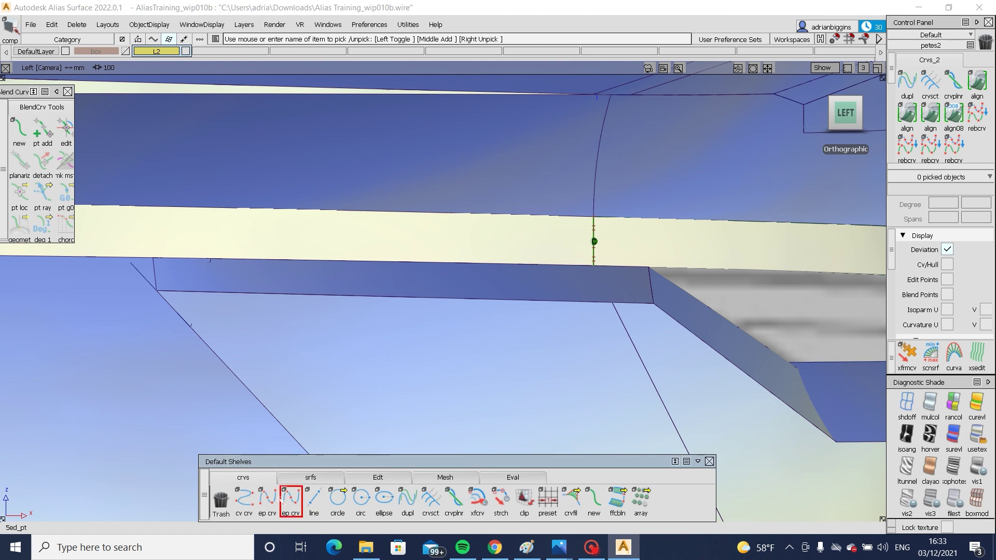
{"action": "left_click", "coordinate": [291, 498]}
{"action": "left_click", "coordinate": [244, 499]}
{"action": "left_click", "coordinate": [268, 498]}
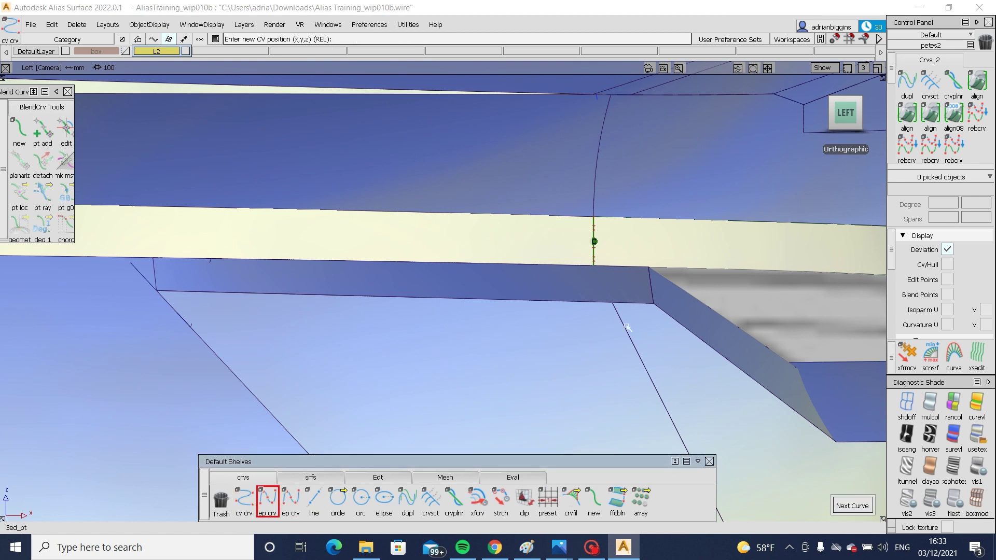
{"action": "left_click", "coordinate": [662, 312]}
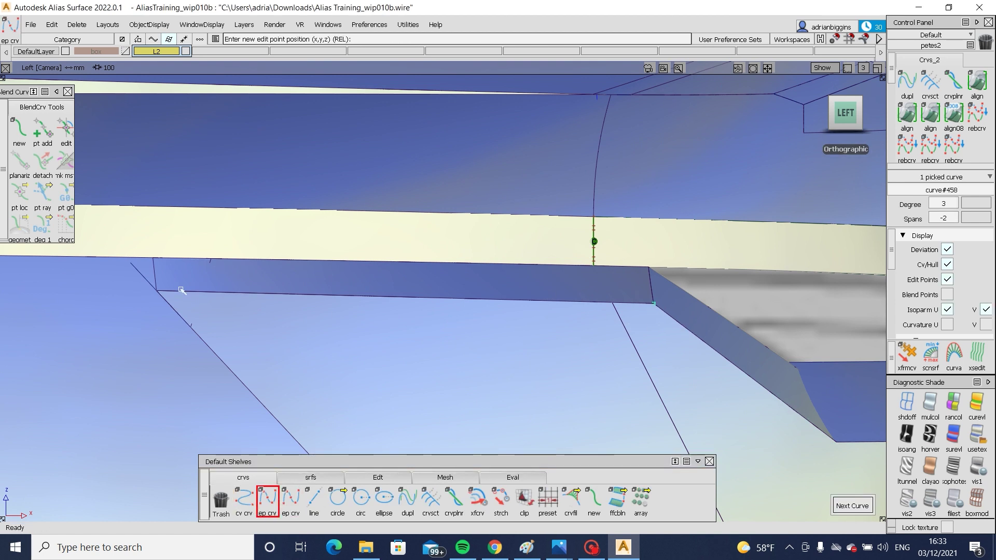
Step: Raise the new curve's two middle CVs by about 1.24 mm in Z to bow the curve slightly upward
{"action": "left_click_drag", "start_coordinate": [401, 341], "coordinate": [406, 263], "text": "ctrl+shift"}
{"action": "left_click_drag", "start_coordinate": [328, 292], "coordinate": [375, 293], "text": "ctrl+shift"}
{"action": "left_click_drag", "start_coordinate": [192, 264], "coordinate": [607, 339]}
{"action": "right_click_drag", "start_coordinate": [609, 392], "coordinate": [569, 367], "text": "ctrl+shift"}
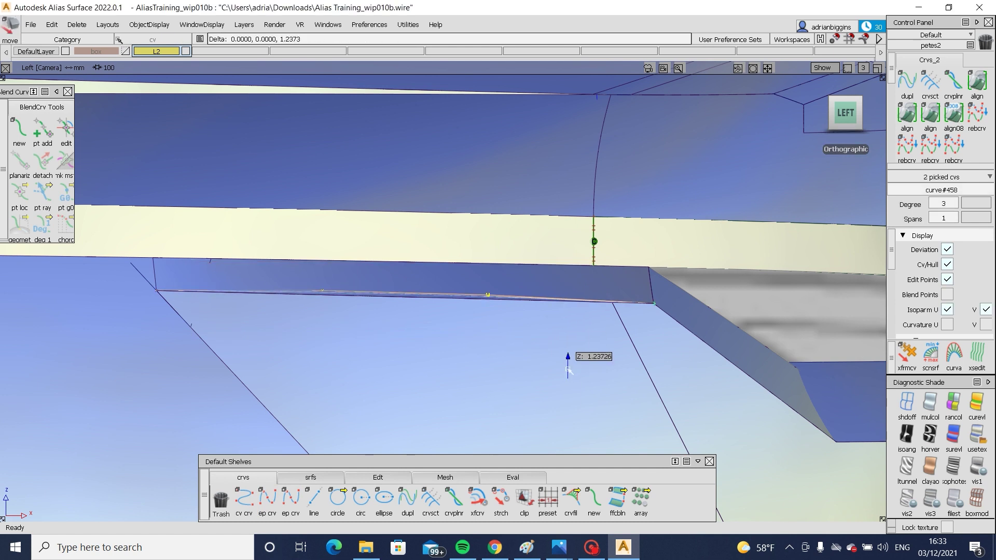
Step: Untrim the two adjoining body surfaces below the narrow wall
{"action": "left_click_drag", "start_coordinate": [519, 395], "coordinate": [517, 332], "text": "ctrl+shift"}
{"action": "left_click_drag", "start_coordinate": [518, 372], "coordinate": [575, 329], "text": "ctrl+shift"}
{"action": "left_click", "coordinate": [601, 331]}
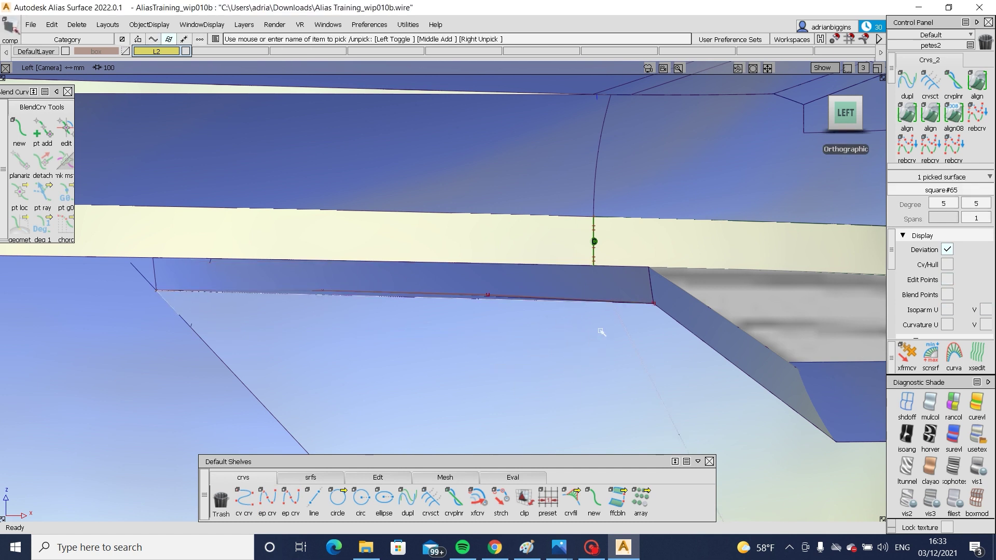
{"action": "left_click", "coordinate": [642, 329]}
{"action": "middle_click_drag", "start_coordinate": [645, 330], "coordinate": [649, 406], "text": "ctrl+shift"}
{"action": "left_click_drag", "start_coordinate": [597, 403], "coordinate": [600, 303], "text": "ctrl+shift"}
Step: Delete the old curve-on-surface along the narrow wall's lower edge from the untrimmed body surface
{"action": "left_click_drag", "start_coordinate": [679, 381], "coordinate": [582, 298], "text": "ctrl+shift"}
{"action": "left_click", "coordinate": [620, 308]}
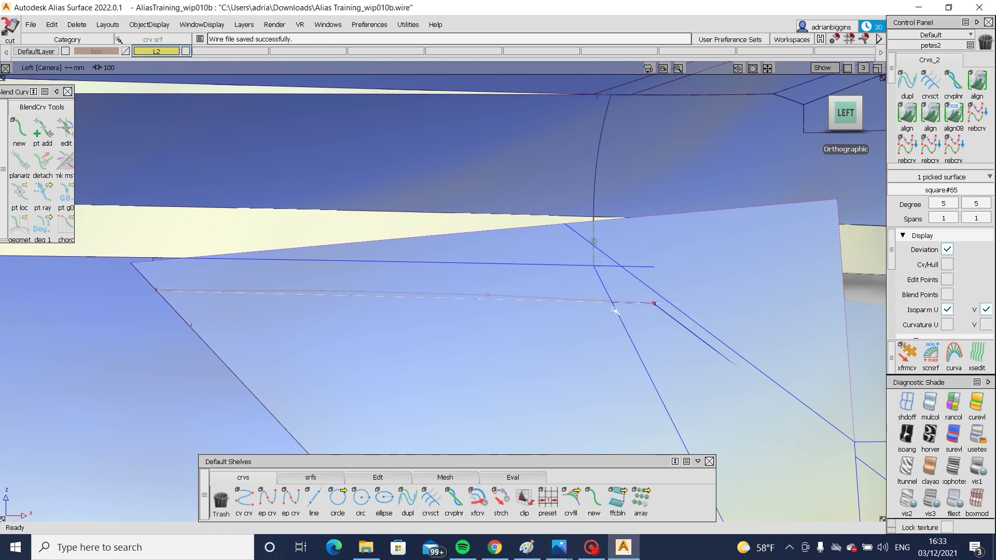
{"action": "left_click", "coordinate": [645, 305]}
{"action": "key", "text": "ctrl+x"}
Step: Retrim the longer body surface along the new upper edge curve, keeping the region below it
{"action": "left_click_drag", "start_coordinate": [513, 381], "coordinate": [563, 344], "text": "ctrl+shift"}
{"action": "left_click", "coordinate": [627, 332]}
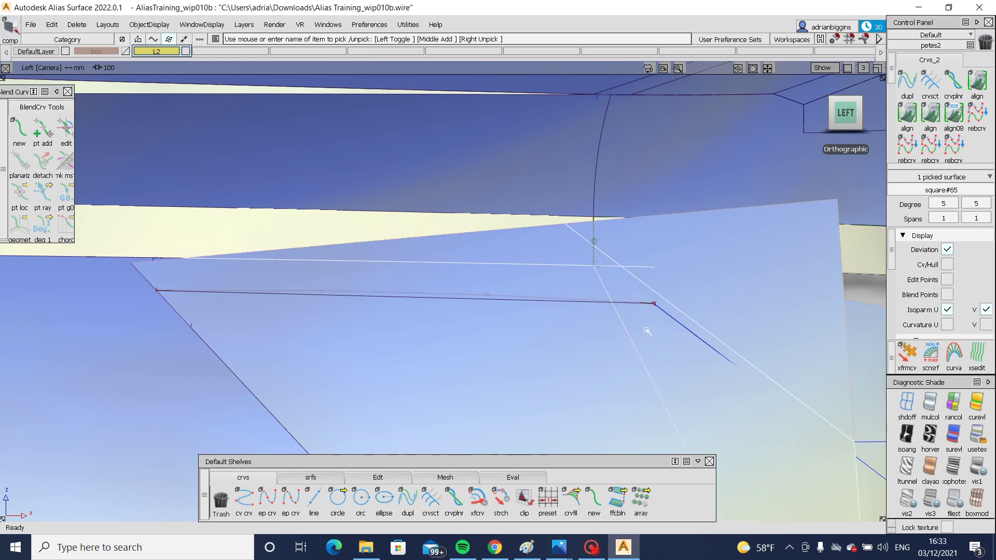
{"action": "middle_click_drag", "start_coordinate": [596, 280], "coordinate": [520, 338], "text": "ctrl+shift"}
{"action": "left_click", "coordinate": [519, 338]}
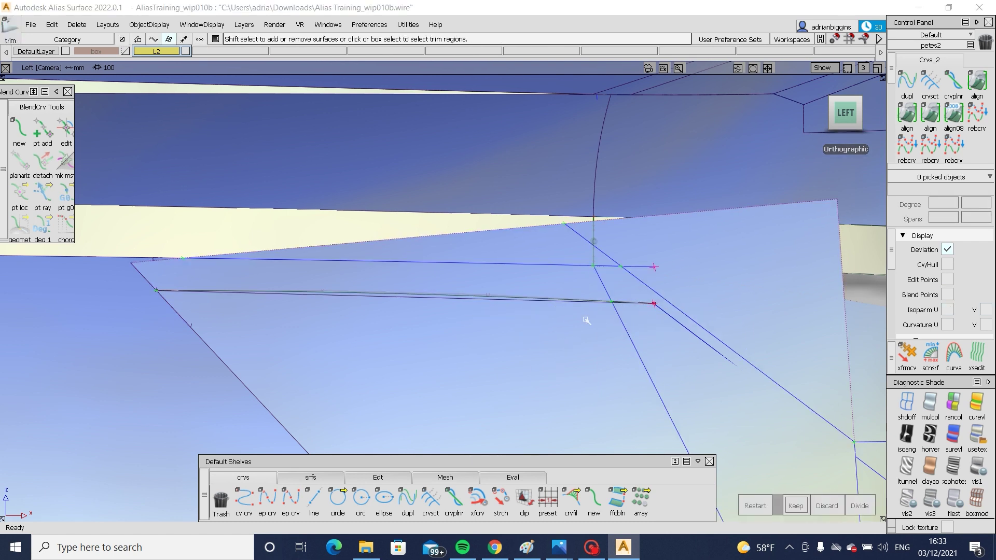
{"action": "key", "text": "space"}
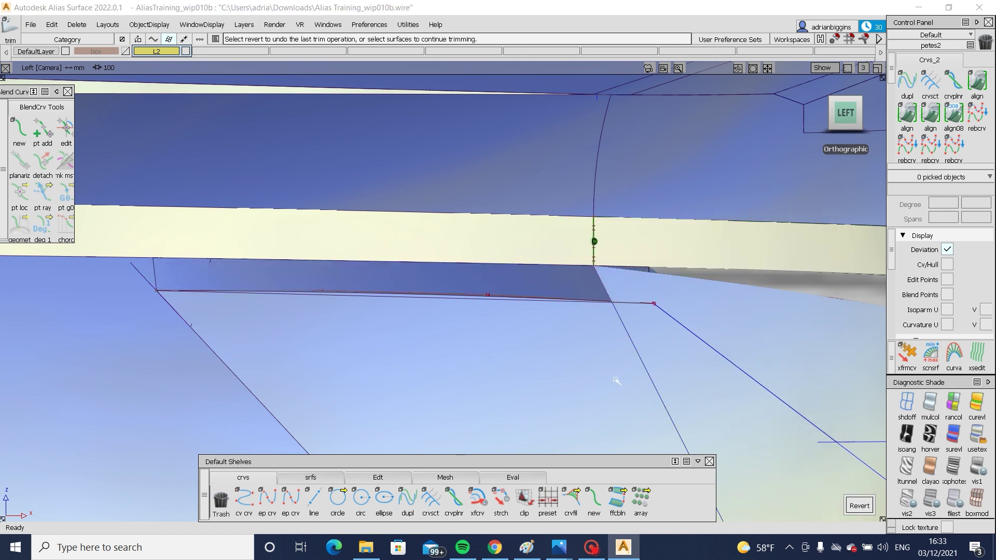
Step: Project the new curve onto the adjoining untrimmed body surface and retrim that surface, keeping the region below the recess opening
{"action": "left_click_drag", "start_coordinate": [665, 369], "coordinate": [636, 294], "text": "ctrl+shift"}
{"action": "left_click", "coordinate": [625, 327]}
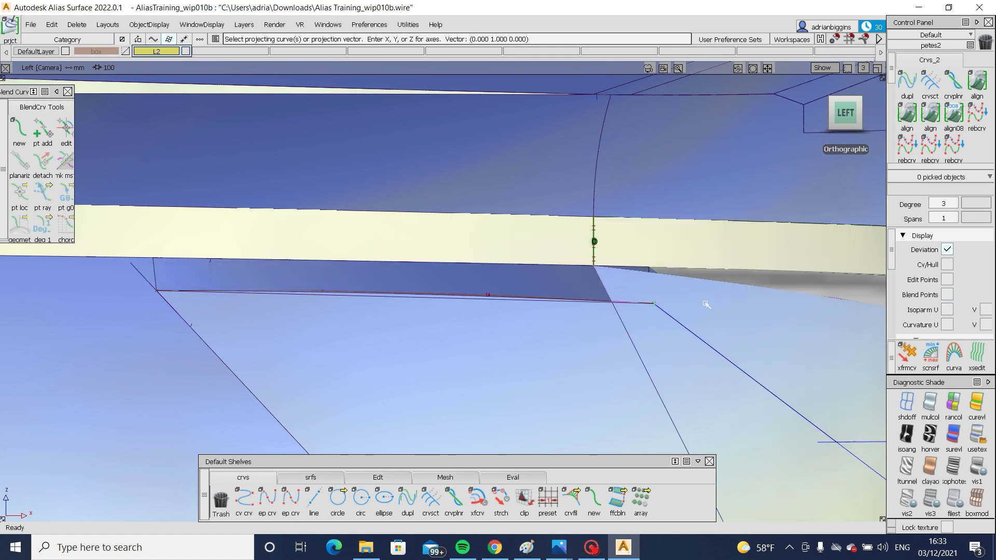
{"action": "left_click", "coordinate": [690, 332]}
{"action": "left_click", "coordinate": [683, 344]}
{"action": "key", "text": "space"}
Step: Try to align the narrow wall surface to the retrimmed body edge with G0 continuity
{"action": "middle_click_drag", "start_coordinate": [707, 358], "coordinate": [401, 269], "text": "alt+shift"}
{"action": "right_click_drag", "start_coordinate": [401, 269], "coordinate": [367, 316], "text": "alt+shift"}
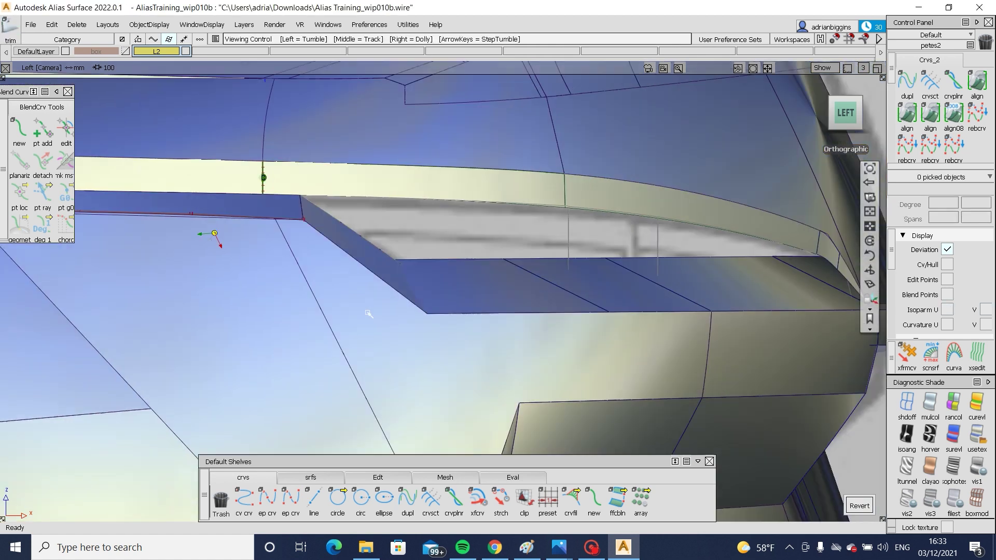
{"action": "middle_click_drag", "start_coordinate": [437, 323], "coordinate": [522, 302], "text": "alt+shift"}
{"action": "mouse_move", "coordinate": [522, 301]}
{"action": "left_mouse_down", "text": "alt+shift"}
{"action": "mouse_move", "coordinate": [519, 311]}
{"action": "mouse_move", "coordinate": [344, 345]}
{"action": "mouse_move", "coordinate": [332, 223]}
{"action": "mouse_move", "coordinate": [372, 261]}
{"action": "mouse_move", "coordinate": [626, 291]}
{"action": "left_mouse_up", "text": "alt+shift"}
{"action": "middle_click_drag", "start_coordinate": [627, 291], "coordinate": [778, 363], "text": "alt+shift"}
{"action": "right_click_drag", "start_coordinate": [779, 363], "coordinate": [502, 280], "text": "alt+shift"}
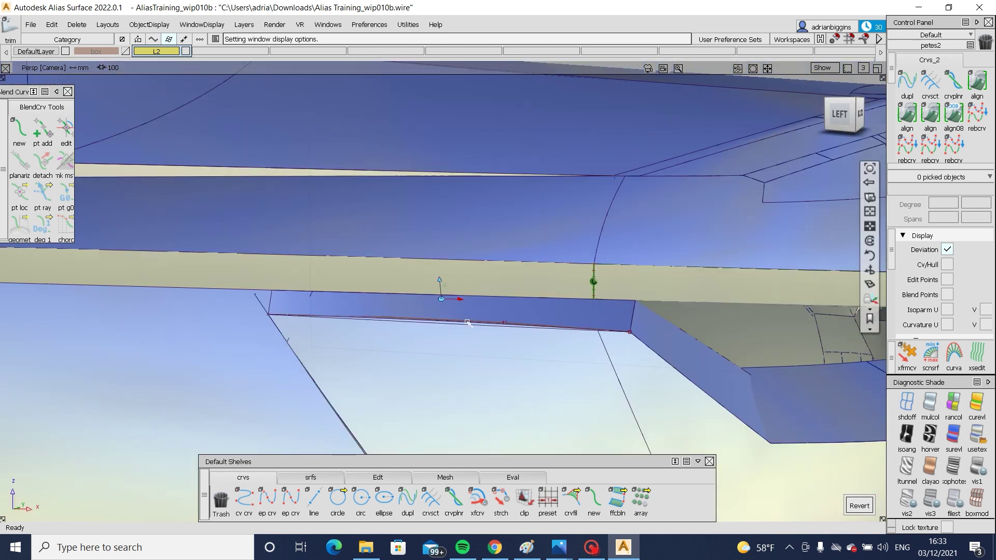
{"action": "right_click_drag", "start_coordinate": [467, 322], "coordinate": [514, 294], "text": "alt+shift"}
{"action": "left_click_drag", "start_coordinate": [515, 294], "coordinate": [477, 322], "text": "ctrl+shift"}
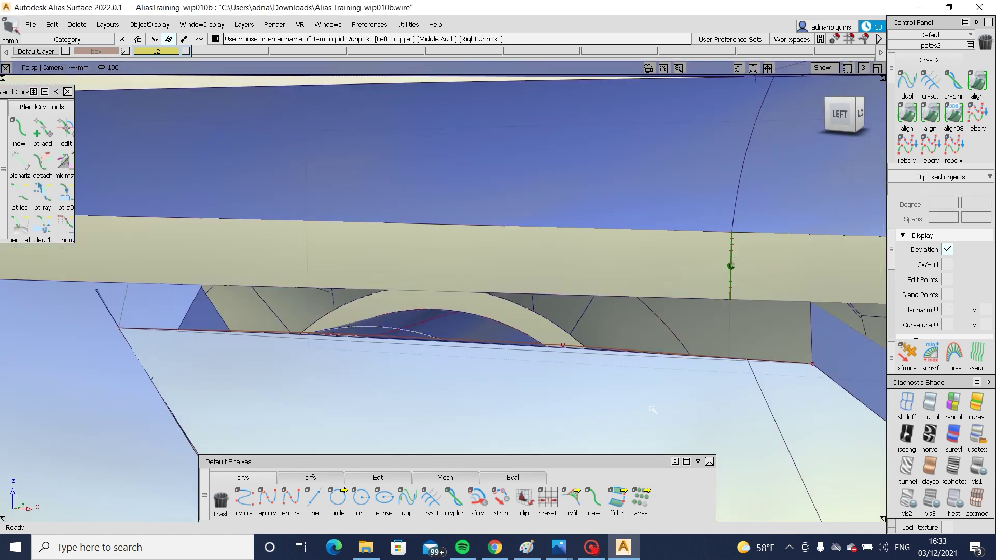
{"action": "double_click", "coordinate": [907, 114]}
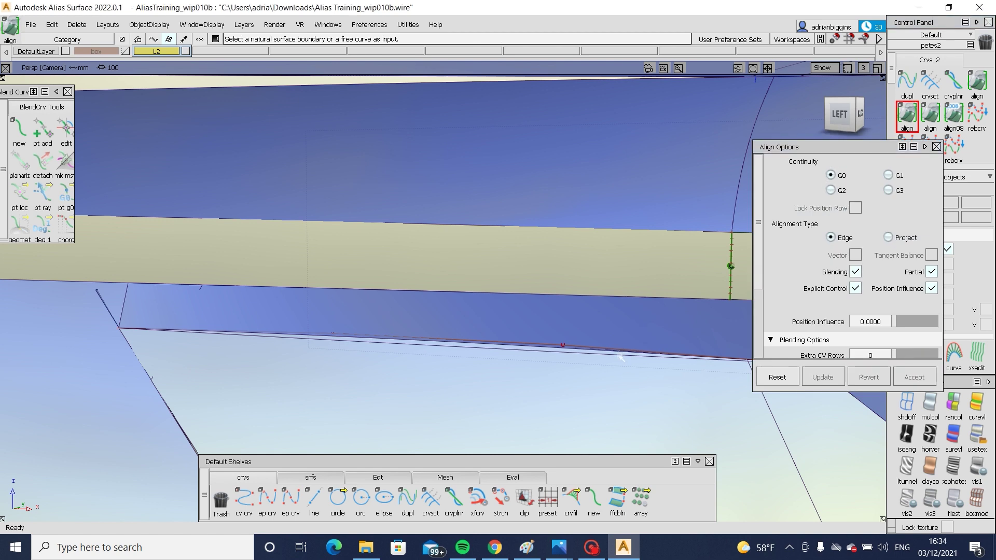
Step: Untrim the narrow wall surface above the retrimmed body edge and delete it
{"action": "mouse_move", "coordinate": [620, 357]}
{"action": "left_mouse_down", "text": "alt+shift"}
{"action": "mouse_move", "coordinate": [612, 367]}
{"action": "mouse_move", "coordinate": [601, 359]}
{"action": "left_mouse_up", "text": "alt+shift"}
{"action": "right_click_drag", "start_coordinate": [600, 359], "coordinate": [609, 346], "text": "ctrl+shift"}
{"action": "middle_click_drag", "start_coordinate": [642, 356], "coordinate": [497, 332], "text": "alt+shift"}
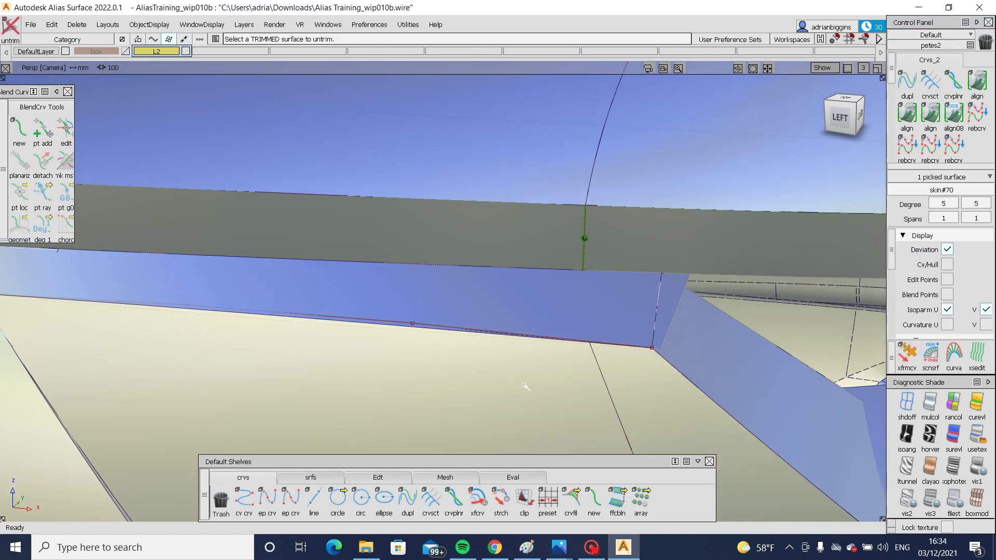
{"action": "left_click", "coordinate": [611, 266]}
Step: Skin a narrow wall between the retrimmed body edge and the upper wall's lower edge, with its start flow set to Connect ends
{"action": "left_click", "coordinate": [310, 477]}
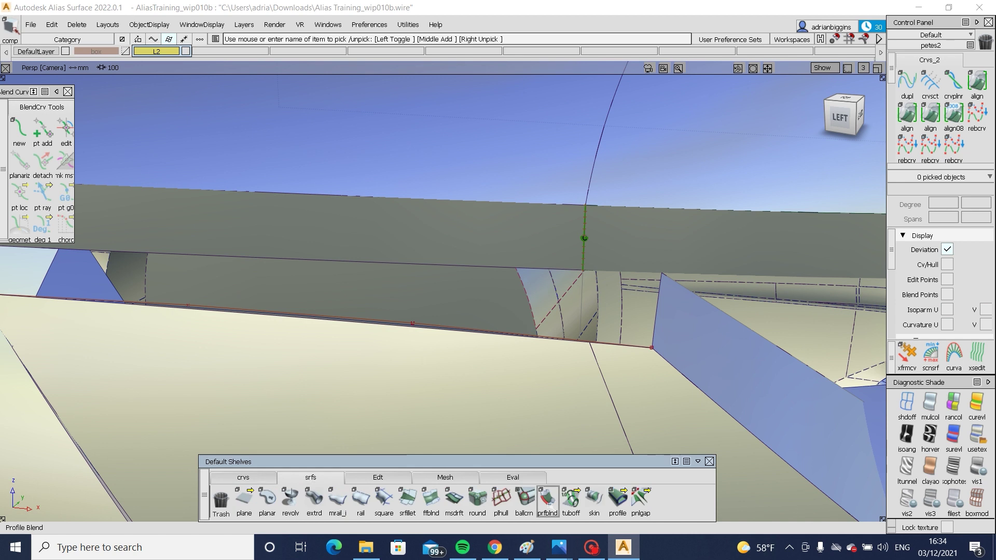
{"action": "left_click", "coordinate": [594, 499]}
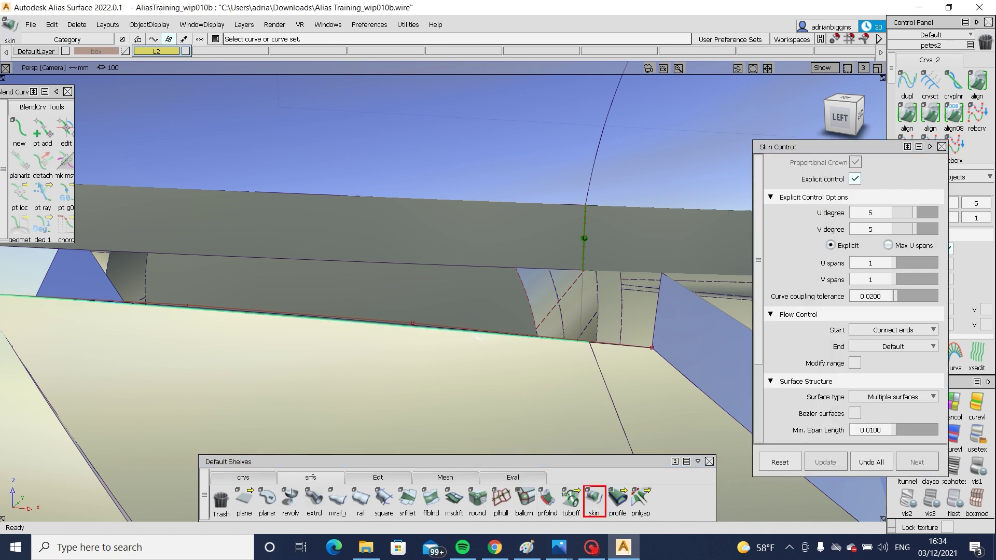
{"action": "left_click", "coordinate": [476, 341]}
{"action": "left_click_drag", "start_coordinate": [476, 342], "coordinate": [450, 343], "text": "alt+shift"}
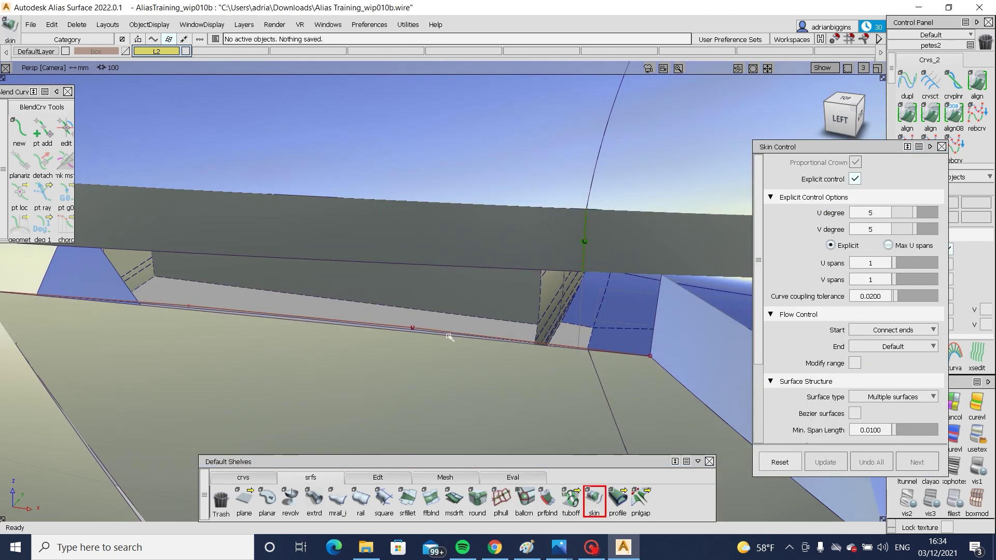
{"action": "left_click", "coordinate": [449, 341]}
{"action": "left_click", "coordinate": [462, 270]}
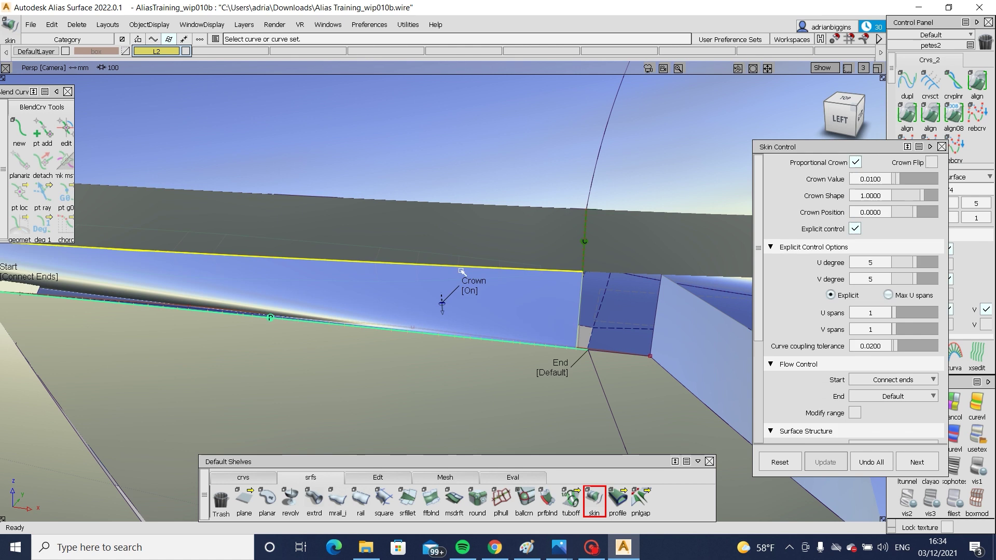
Step: Set the skinned wall's start flow to Default and its end flow to Extend
{"action": "left_click_drag", "start_coordinate": [462, 270], "coordinate": [473, 326], "text": "alt+shift"}
{"action": "middle_click_drag", "start_coordinate": [446, 318], "coordinate": [367, 308], "text": "alt+shift"}
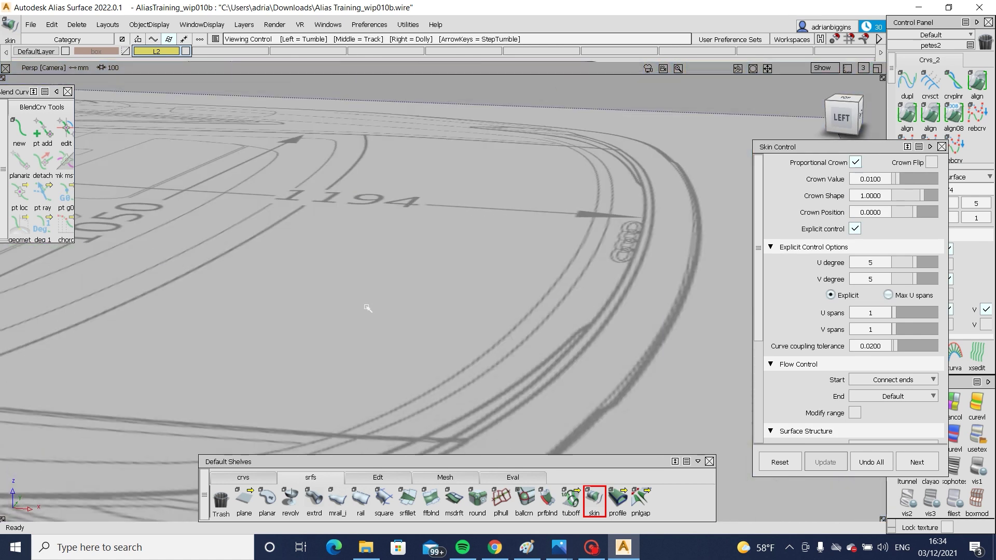
{"action": "key", "text": "ctrl+z"}
{"action": "key", "text": "ctrl+z"}
{"action": "mouse_move", "coordinate": [560, 389]}
{"action": "middle_mouse_down", "text": "alt+shift"}
{"action": "mouse_move", "coordinate": [448, 355]}
{"action": "mouse_move", "coordinate": [512, 427]}
{"action": "middle_mouse_up", "text": "alt+shift"}
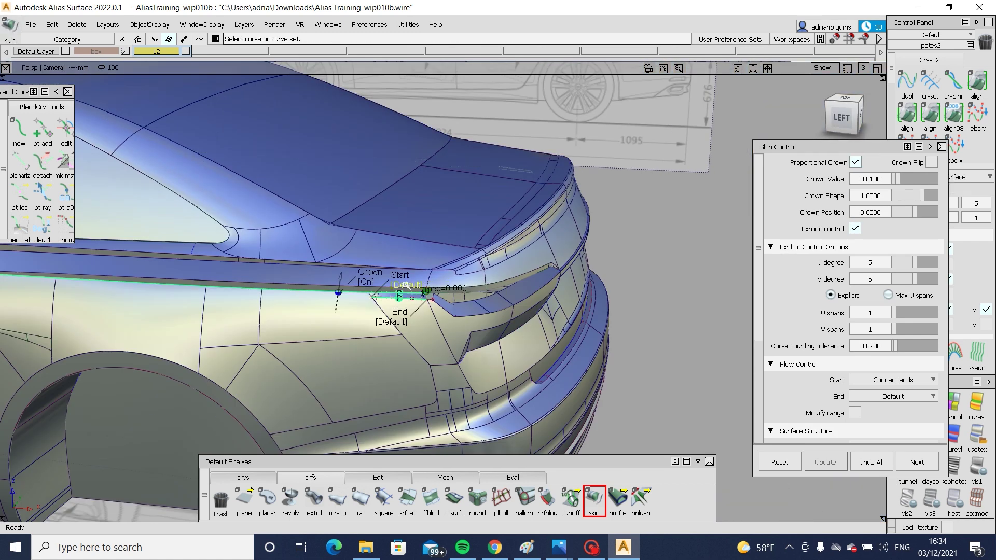
{"action": "right_click_drag", "start_coordinate": [380, 305], "coordinate": [617, 327], "text": "alt+shift"}
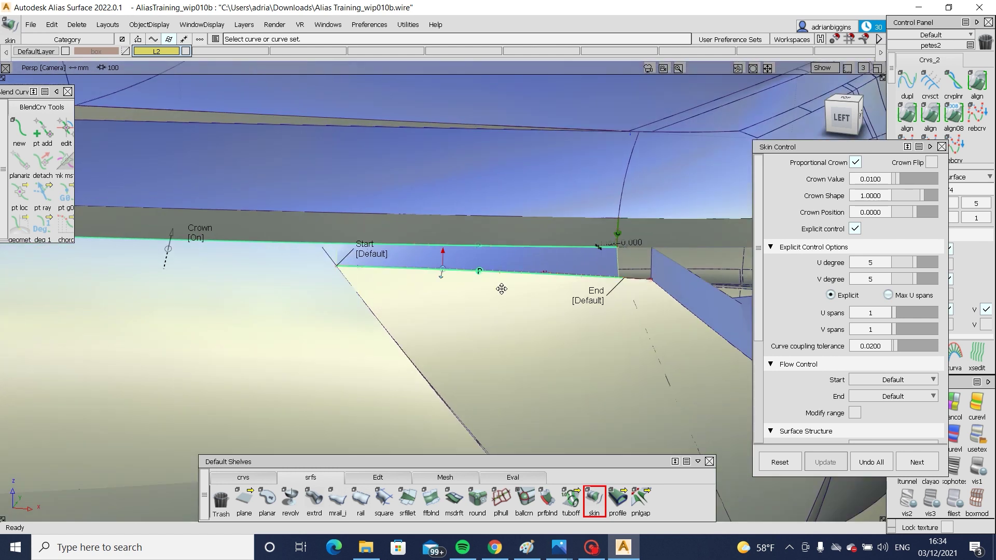
{"action": "middle_click_drag", "start_coordinate": [502, 289], "coordinate": [373, 288], "text": "alt+shift"}
{"action": "left_click", "coordinate": [464, 303]}
{"action": "right_click_drag", "start_coordinate": [481, 320], "coordinate": [516, 344], "text": "alt+shift"}
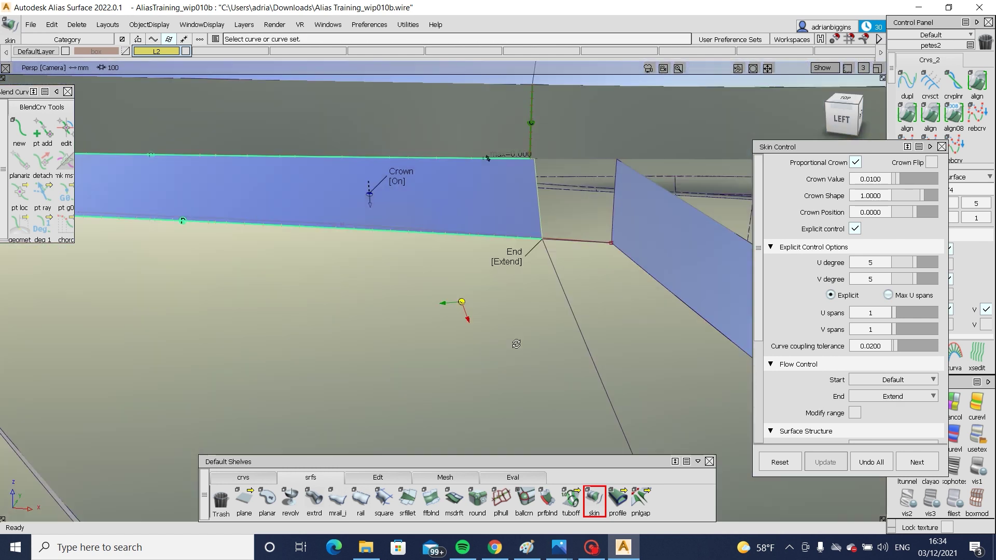
Step: Reopen the skinned wall's settings and set its end flow to Default
{"action": "left_click", "coordinate": [593, 498]}
{"action": "left_click", "coordinate": [381, 480]}
{"action": "left_click", "coordinate": [571, 499]}
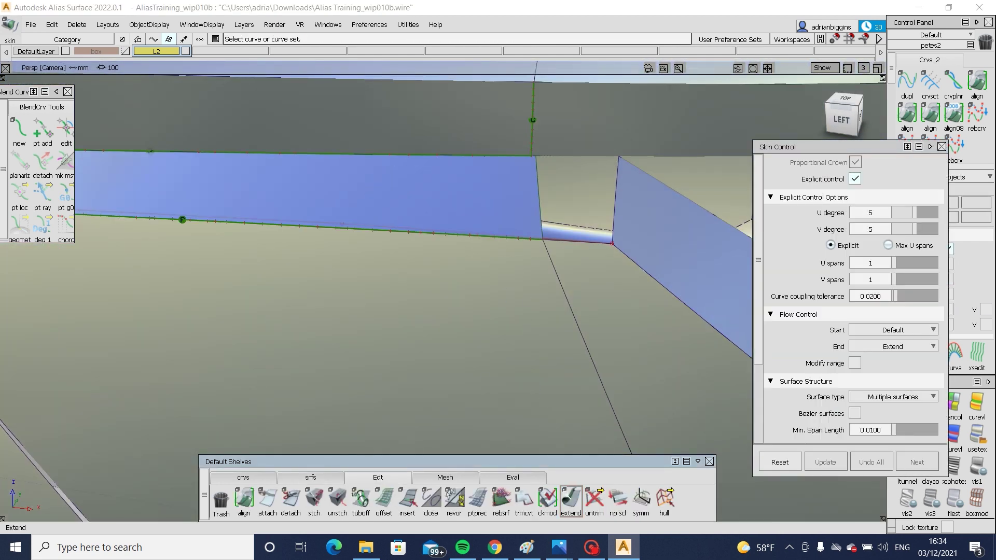
{"action": "left_click", "coordinate": [458, 220]}
{"action": "left_click_drag", "start_coordinate": [457, 221], "coordinate": [191, 191], "text": "alt+shift"}
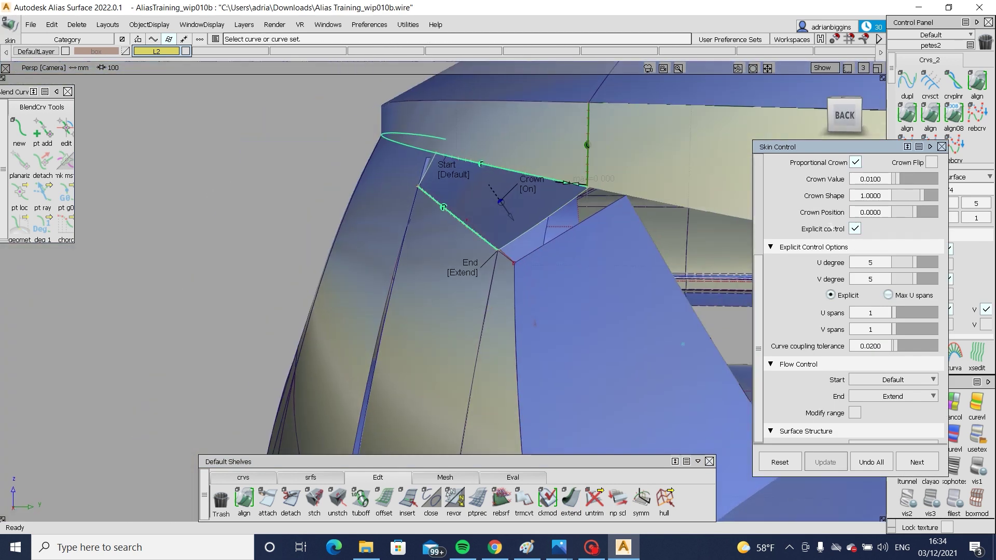
{"action": "scroll", "coordinate": [866, 165], "scroll_direction": "up", "scroll_amount": 3}
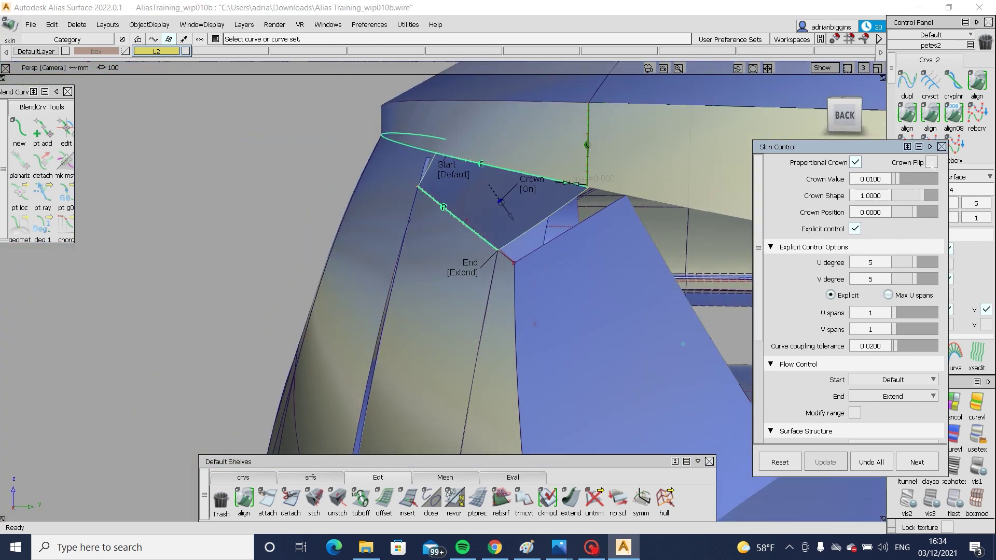
{"action": "left_click_drag", "start_coordinate": [462, 180], "coordinate": [754, 237], "text": "alt+shift"}
{"action": "left_click", "coordinate": [633, 381]}
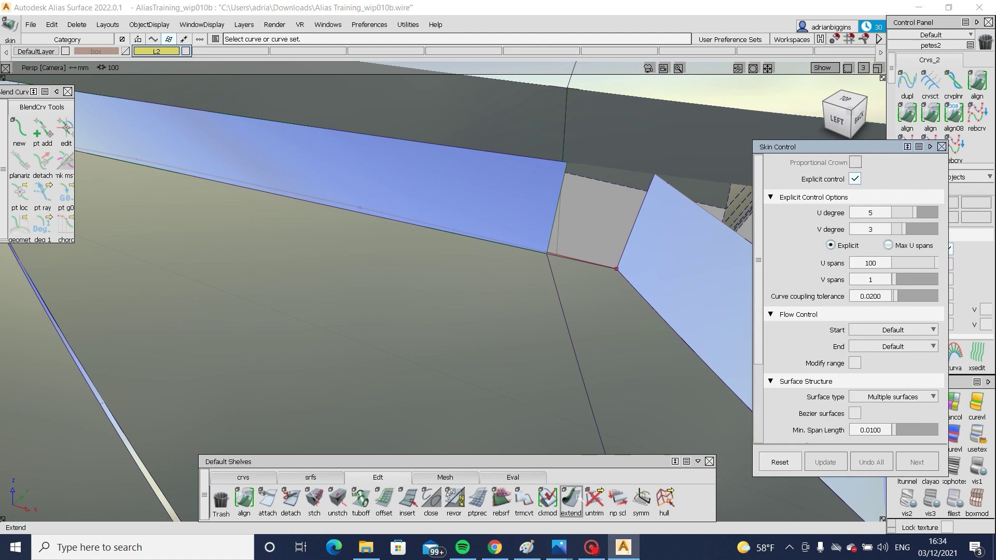
Step: Extend the narrow wall's rear end about 18 mm through the adjoining sloping wall, accepting the loss of its construction history
{"action": "left_click", "coordinate": [572, 499]}
{"action": "left_click", "coordinate": [556, 207]}
{"action": "left_click_drag", "start_coordinate": [674, 242], "coordinate": [713, 252]}
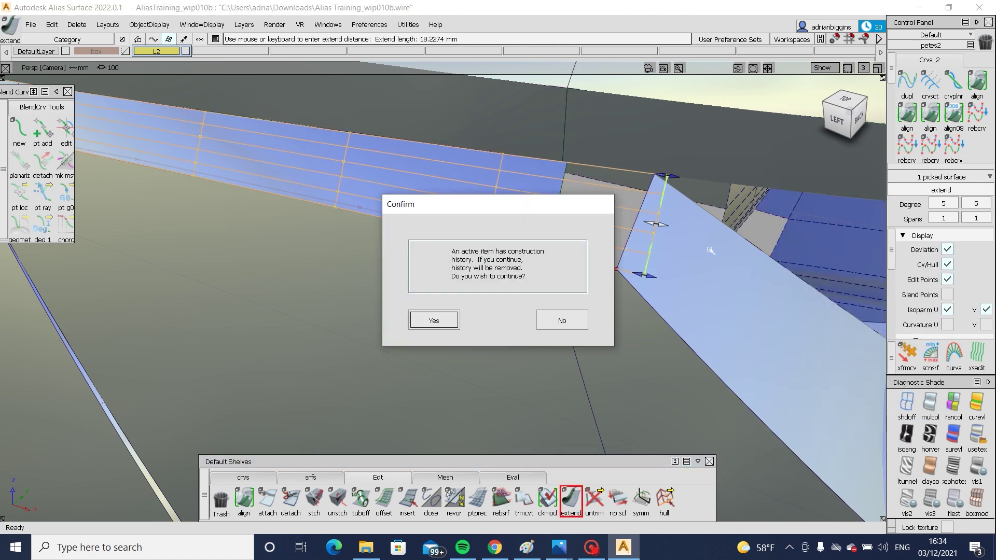
{"action": "key", "text": "Return"}
Step: Untrim the sloping wall so that it crosses the extended narrow wall
{"action": "mouse_move", "coordinate": [709, 299]}
{"action": "left_mouse_down", "text": "ctrl+shift"}
{"action": "mouse_move", "coordinate": [735, 227]}
{"action": "mouse_move", "coordinate": [700, 251]}
{"action": "left_mouse_up", "text": "ctrl+shift"}
{"action": "left_click", "coordinate": [700, 252]}
{"action": "right_click_drag", "start_coordinate": [701, 251], "coordinate": [700, 338], "text": "ctrl+shift"}
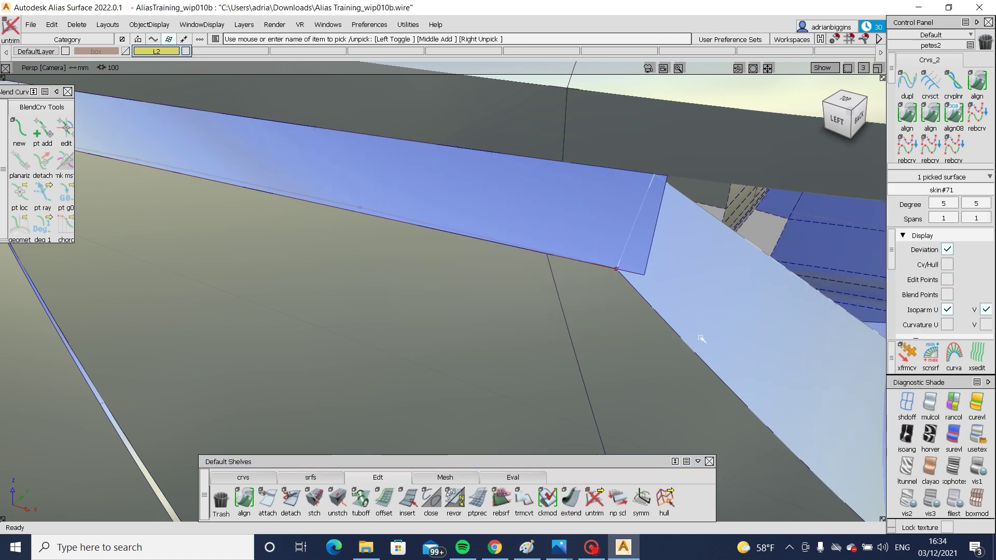
{"action": "left_click_drag", "start_coordinate": [658, 249], "coordinate": [630, 212], "text": "ctrl+shift"}
{"action": "left_click_drag", "start_coordinate": [631, 212], "coordinate": [650, 240]}
{"action": "key", "text": "Delete"}
{"action": "left_click_drag", "start_coordinate": [713, 239], "coordinate": [661, 270], "text": "ctrl+shift"}
{"action": "left_click", "coordinate": [610, 254]}
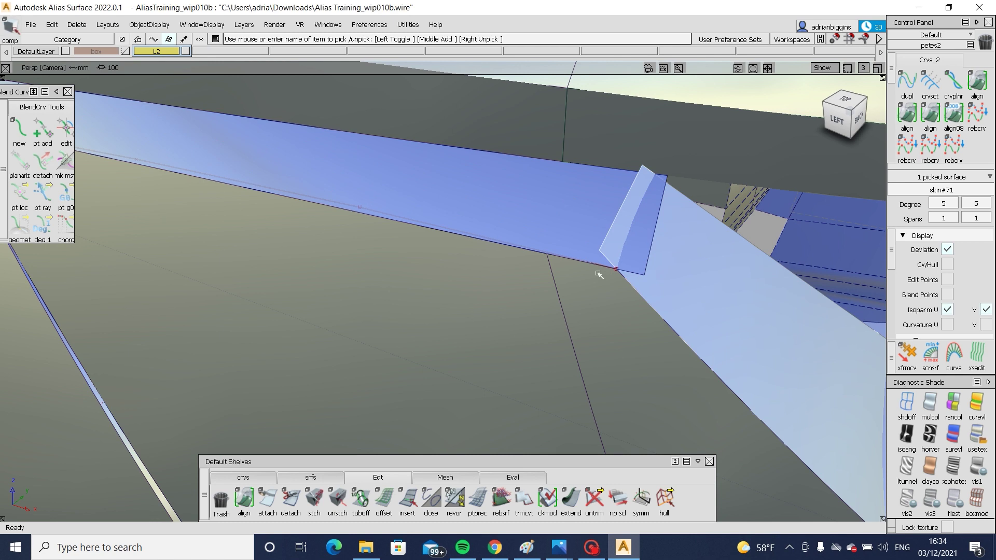
Step: Intersect the narrow and sloping walls and trim them to each other at the corner, keeping the regions outside the overlap
{"action": "right_click_drag", "start_coordinate": [599, 275], "coordinate": [638, 237], "text": "ctrl+shift"}
{"action": "left_click", "coordinate": [639, 238]}
{"action": "right_click_drag", "start_coordinate": [737, 203], "coordinate": [685, 258], "text": "ctrl+shift"}
{"action": "left_click", "coordinate": [675, 251]}
{"action": "key", "text": "space"}
{"action": "left_click", "coordinate": [547, 206]}
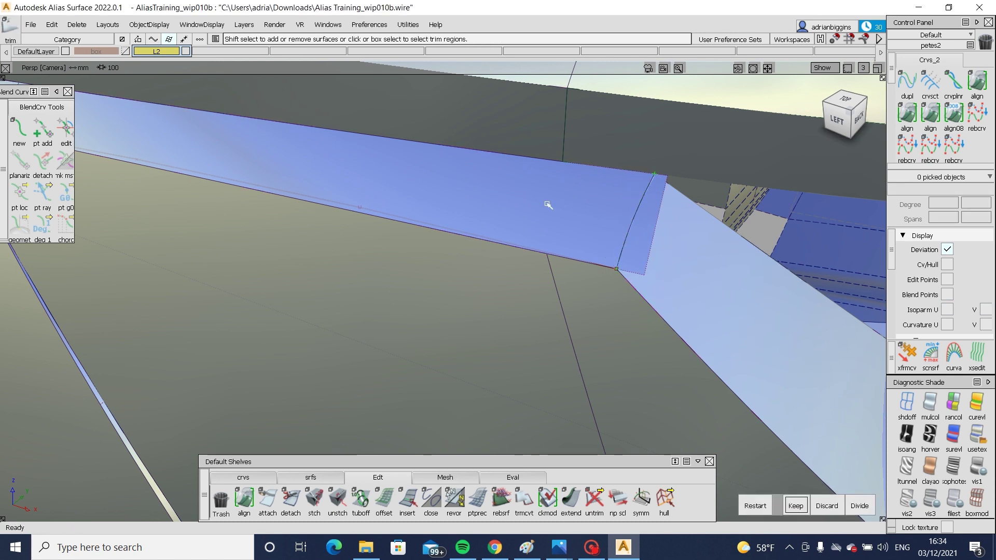
{"action": "key", "text": "space"}
Step: Start a multi-surface draft at 0 degrees from the lower edge of the wall above the lamp recess
{"action": "right_click_drag", "start_coordinate": [629, 196], "coordinate": [550, 228], "text": "alt+shift"}
{"action": "left_click_drag", "start_coordinate": [550, 228], "coordinate": [607, 216], "text": "alt+shift"}
{"action": "left_click", "coordinate": [607, 216], "text": "alt+shift"}
{"action": "right_click_drag", "start_coordinate": [607, 215], "coordinate": [560, 406], "text": "alt+shift"}
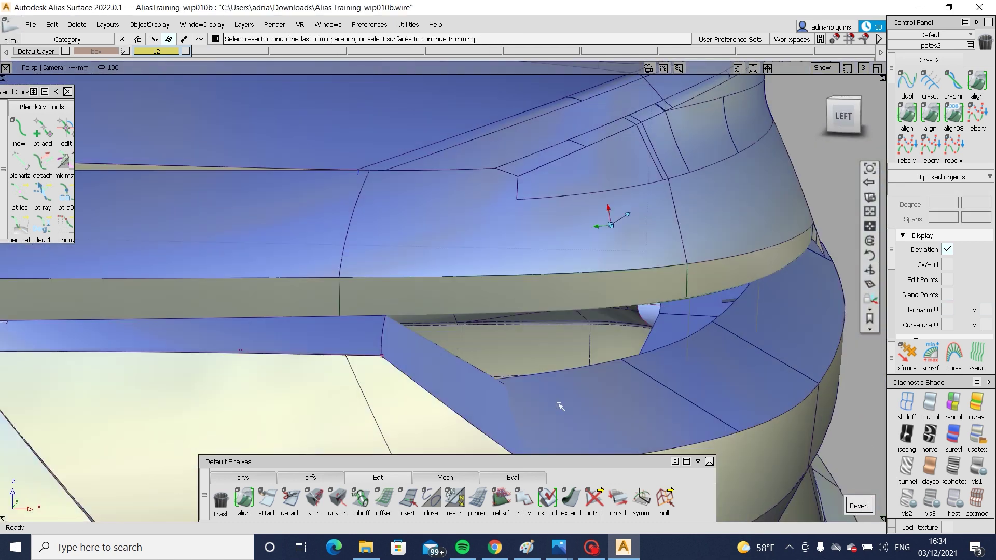
{"action": "left_click", "coordinate": [343, 478]}
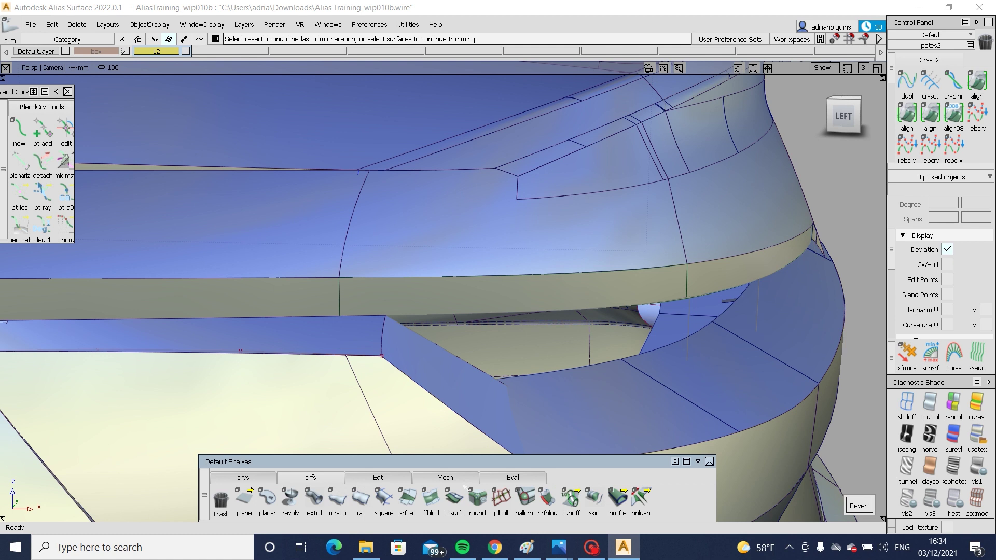
{"action": "left_click", "coordinate": [460, 495]}
{"action": "left_click_drag", "start_coordinate": [560, 343], "coordinate": [558, 323], "text": "alt+shift"}
{"action": "left_click", "coordinate": [555, 315]}
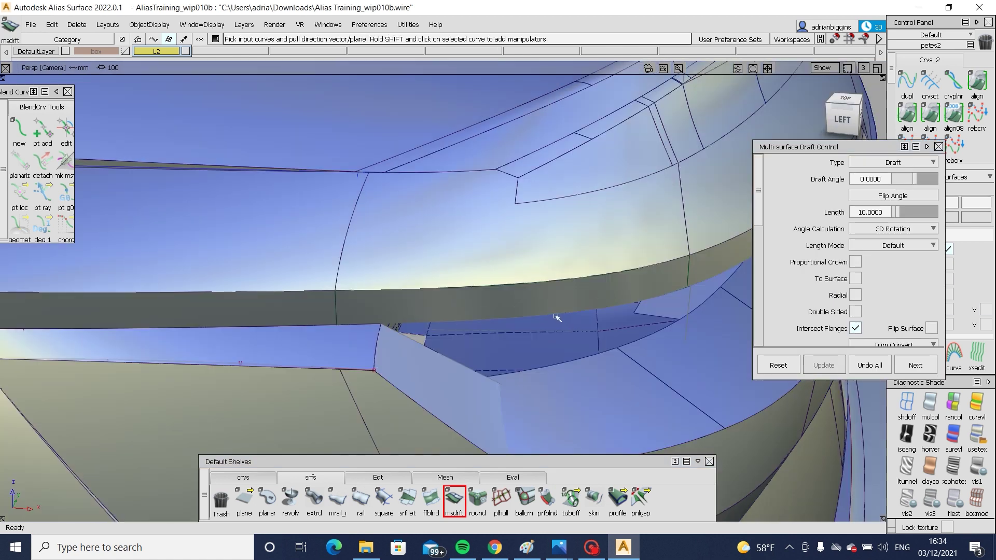
{"action": "middle_click_drag", "start_coordinate": [549, 318], "coordinate": [512, 328], "text": "alt+shift"}
{"action": "left_click_drag", "start_coordinate": [512, 329], "coordinate": [741, 294], "text": "alt+shift"}
{"action": "left_click", "coordinate": [880, 363]}
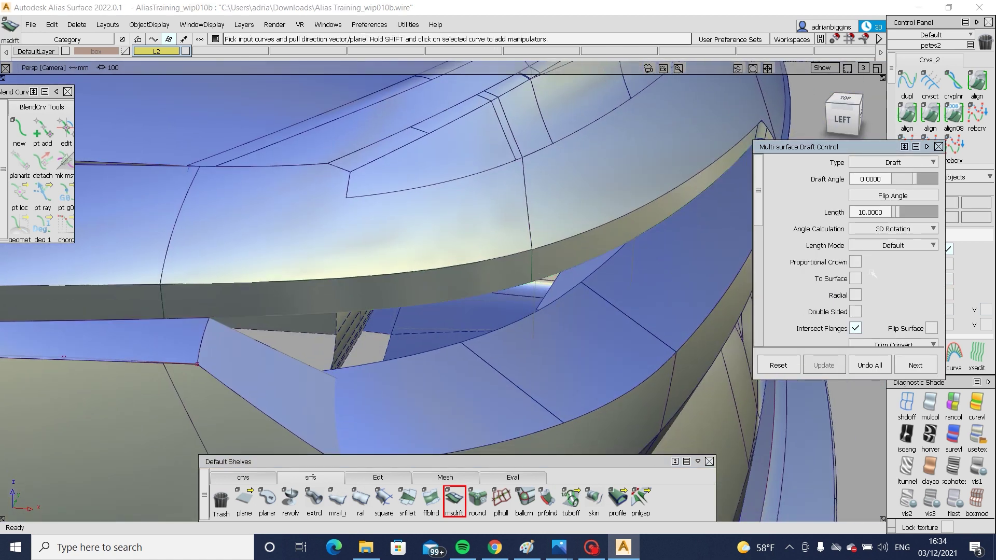
{"action": "scroll", "coordinate": [913, 306], "scroll_direction": "down", "scroll_amount": 5}
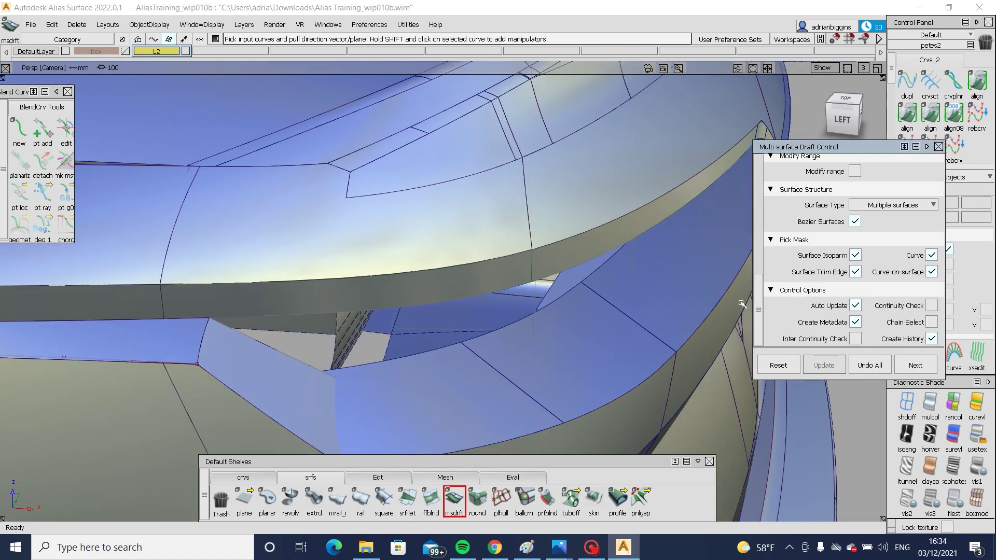
{"action": "left_click", "coordinate": [502, 292]}
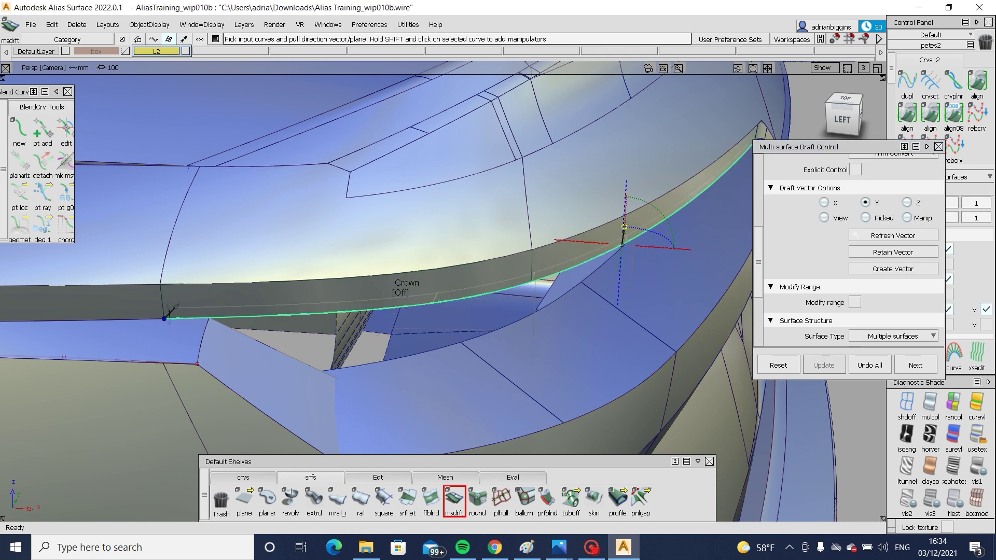
Step: Set the draft vector to Z, flip the surface downward and set its length to 55, completing the draft wall
{"action": "scroll", "coordinate": [849, 249], "scroll_direction": "down", "scroll_amount": 5}
{"action": "scroll", "coordinate": [848, 249], "scroll_direction": "up", "scroll_amount": 4}
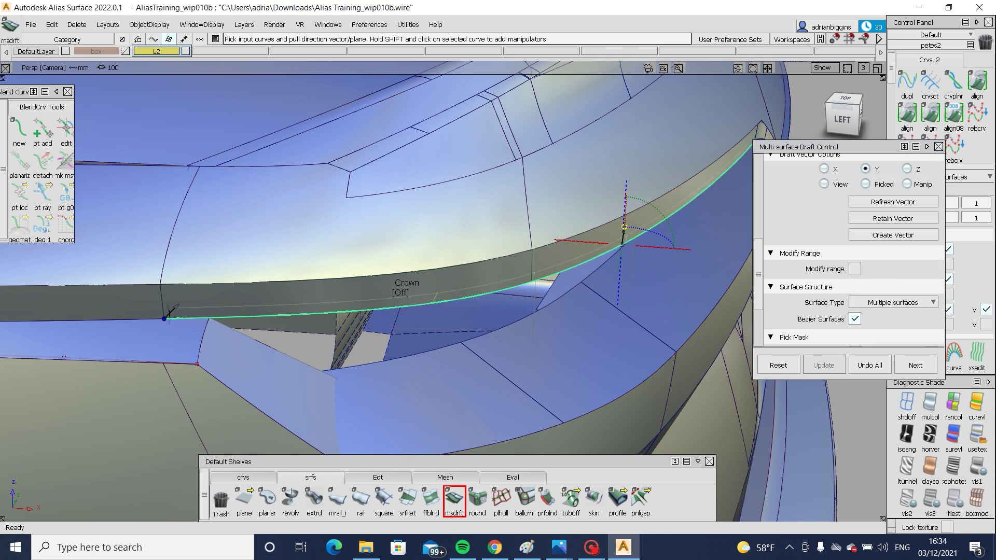
{"action": "scroll", "coordinate": [908, 223], "scroll_direction": "up", "scroll_amount": 3}
{"action": "left_click", "coordinate": [907, 219]}
{"action": "scroll", "coordinate": [924, 225], "scroll_direction": "up", "scroll_amount": 4}
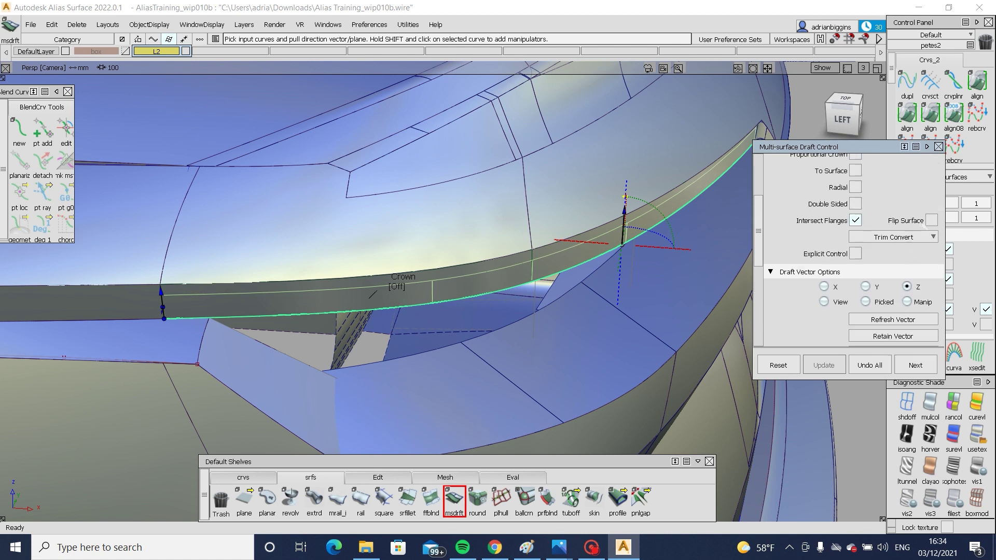
{"action": "scroll", "coordinate": [932, 222], "scroll_direction": "up", "scroll_amount": 4}
{"action": "left_click", "coordinate": [917, 184]}
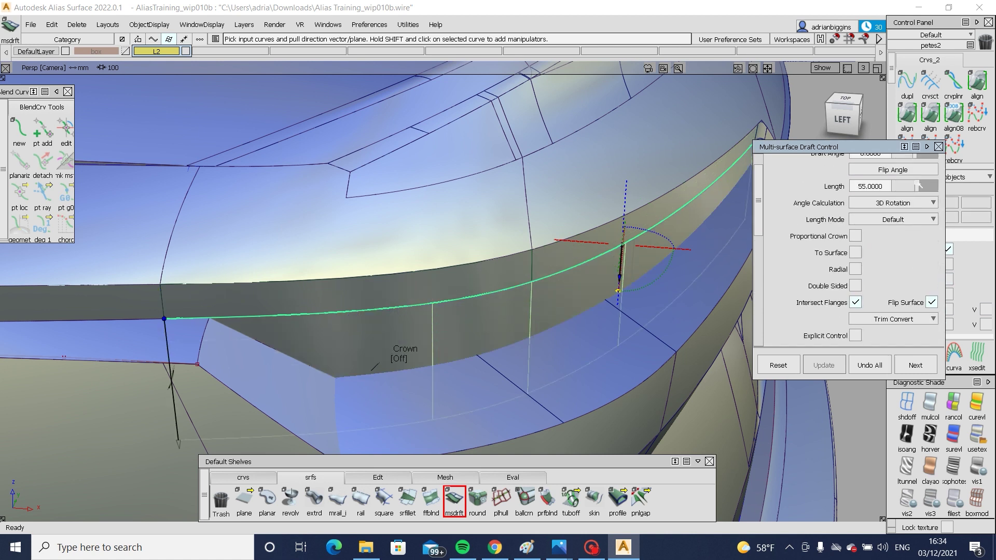
{"action": "left_click_drag", "start_coordinate": [716, 234], "coordinate": [426, 263], "text": "alt+shift"}
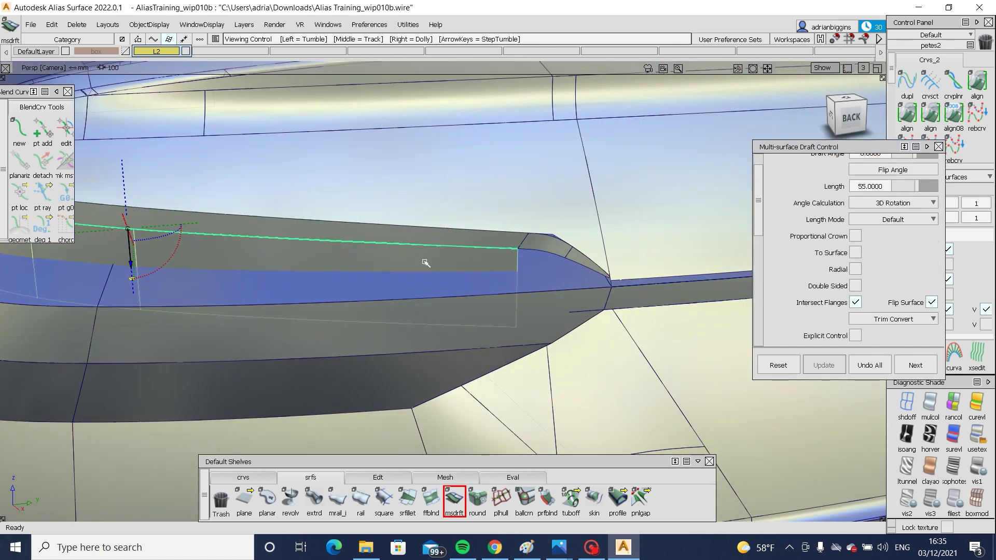
{"action": "left_click_drag", "start_coordinate": [585, 296], "coordinate": [519, 293], "text": "alt+shift"}
{"action": "right_click_drag", "start_coordinate": [519, 293], "coordinate": [460, 289], "text": "alt+shift"}
{"action": "left_click", "coordinate": [454, 500]}
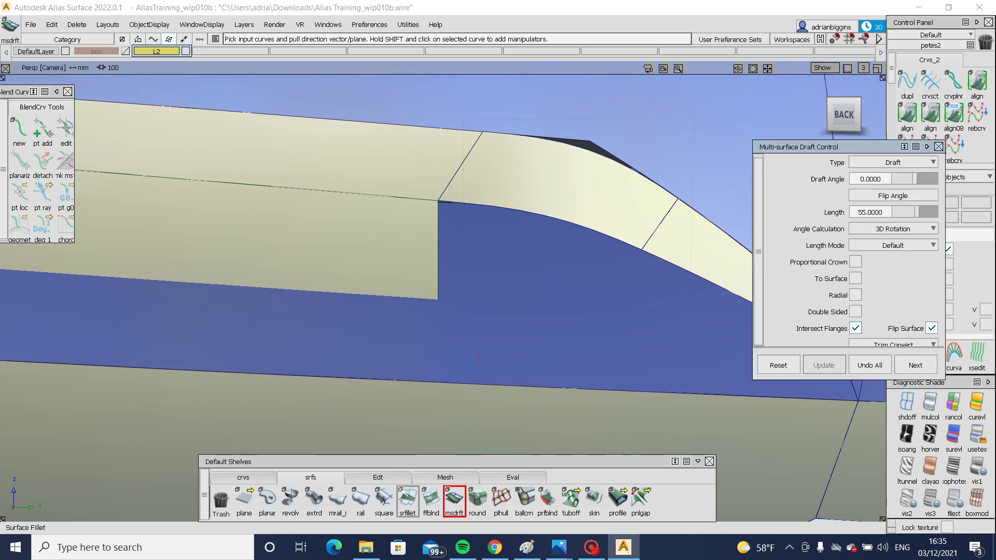
Step: Try to extend the draft wall's vertical end about 45 mm beyond the sloping recess surface
{"action": "left_click", "coordinate": [377, 477]}
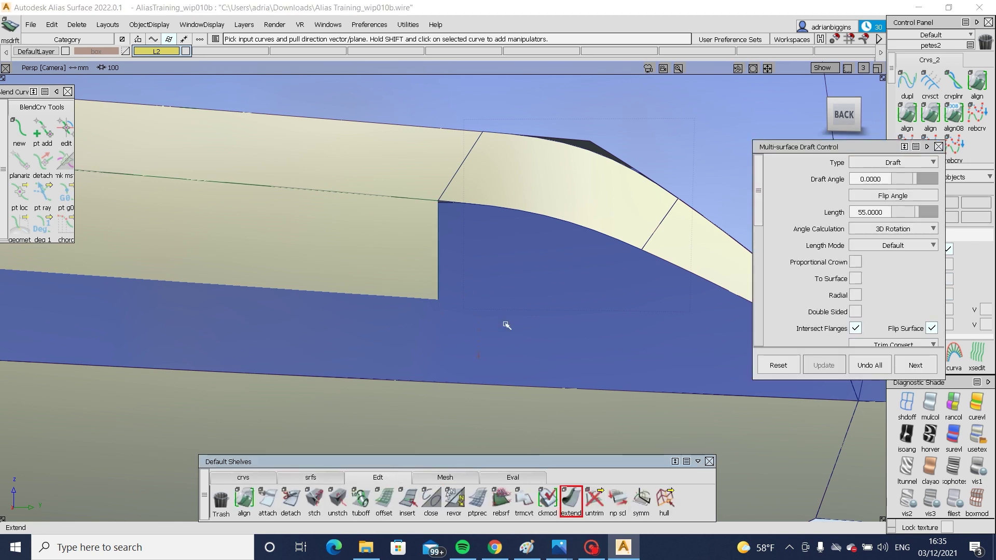
{"action": "left_click_drag", "start_coordinate": [514, 360], "coordinate": [581, 306], "text": "alt+shift"}
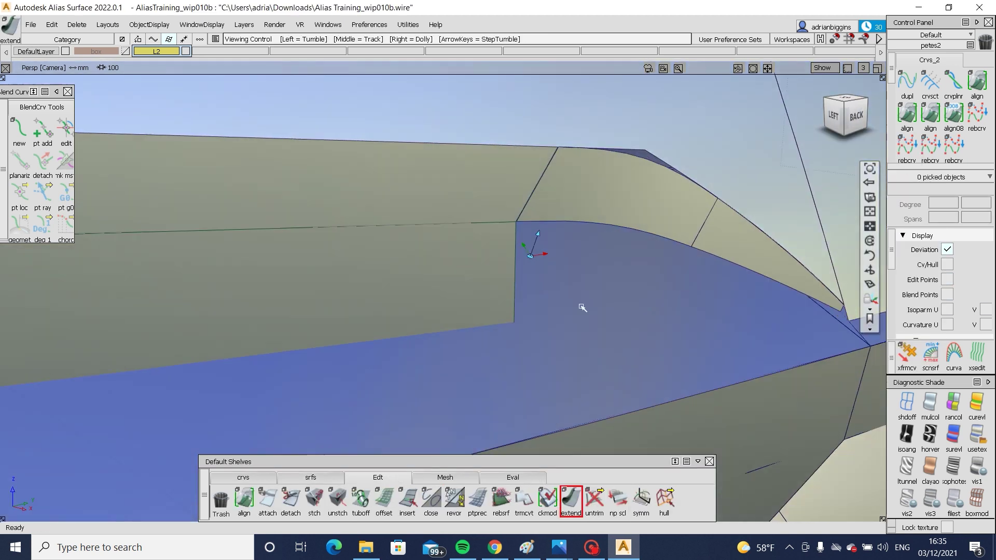
{"action": "left_click", "coordinate": [515, 280]}
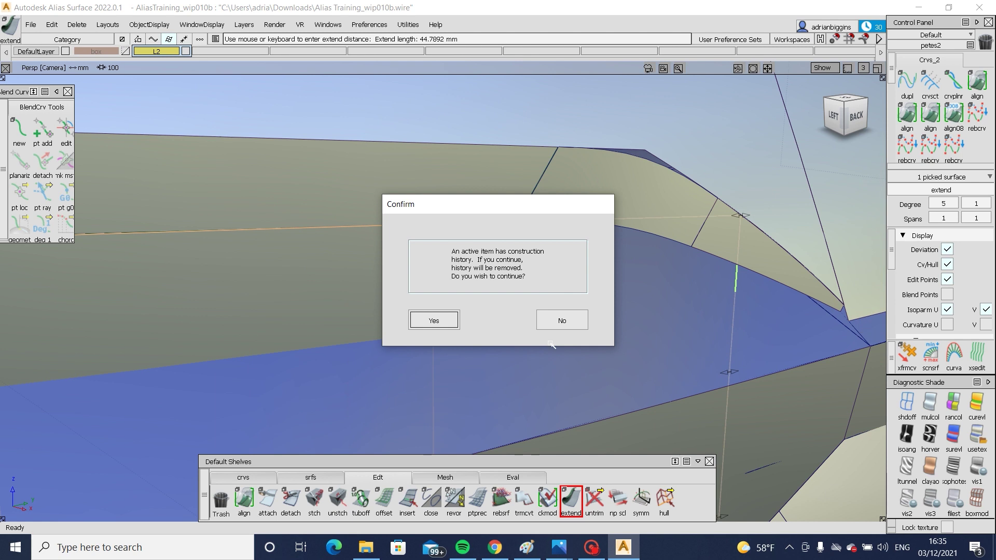
{"action": "left_click", "coordinate": [563, 322]}
{"action": "left_click_drag", "start_coordinate": [657, 330], "coordinate": [867, 302], "text": "alt+shift"}
{"action": "left_click_drag", "start_coordinate": [780, 386], "coordinate": [603, 300], "text": "ctrl+shift"}
{"action": "key", "text": "ctrl+z"}
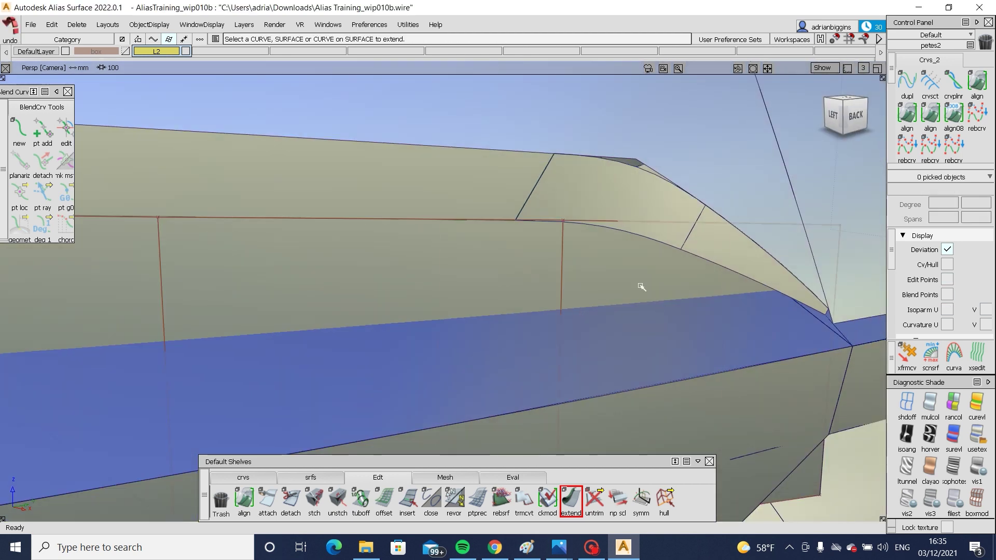
{"action": "key", "text": "ctrl+z"}
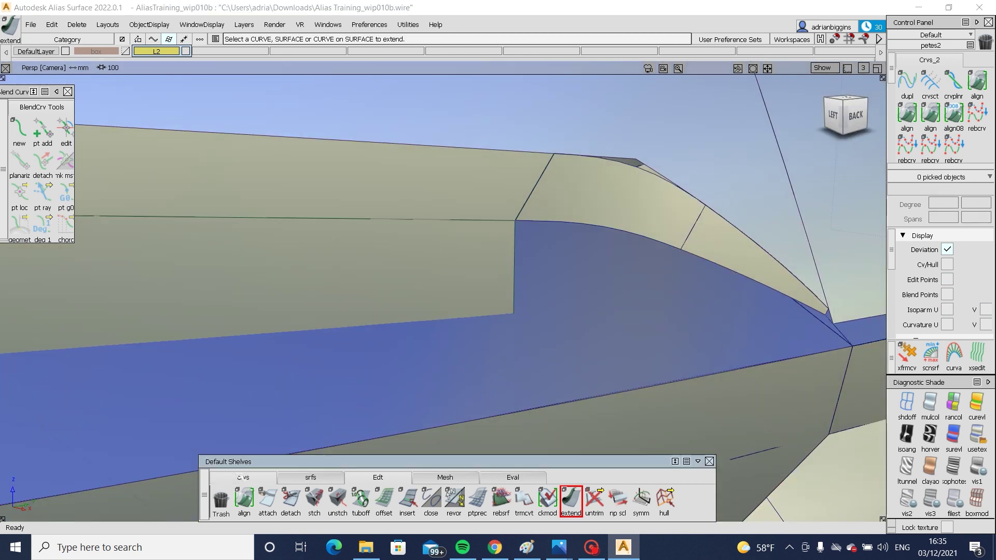
Step: Try to build a monorail surface from the draft wall's vertical end edge, using G2 Curvature for the generation curve
{"action": "left_click", "coordinate": [311, 477]}
{"action": "left_click", "coordinate": [337, 500]}
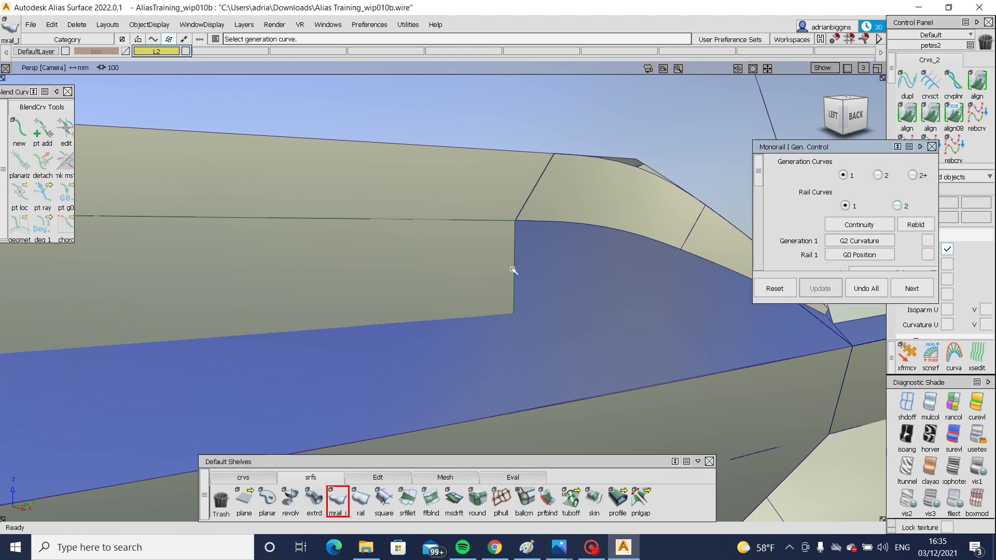
{"action": "left_click", "coordinate": [513, 270]}
{"action": "left_click", "coordinate": [603, 248]}
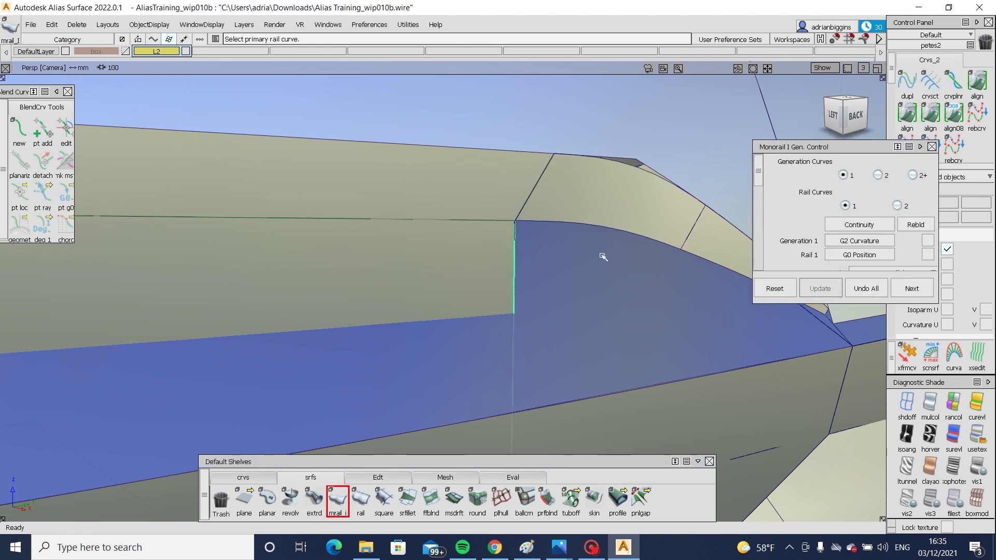
{"action": "left_click_drag", "start_coordinate": [654, 322], "coordinate": [623, 272], "text": "alt+shift"}
{"action": "key", "text": "ctrl+x"}
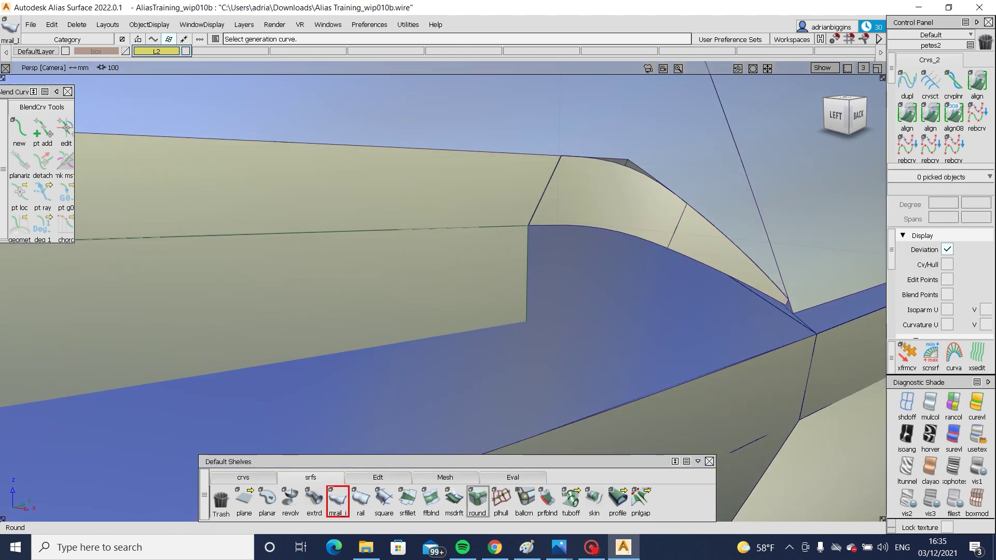
Step: Build a second downward multi-surface draft wall, 0 degrees and 55 long, from the lower edge of the rear sloping wall segment
{"action": "left_click", "coordinate": [454, 499]}
{"action": "left_click", "coordinate": [687, 265]}
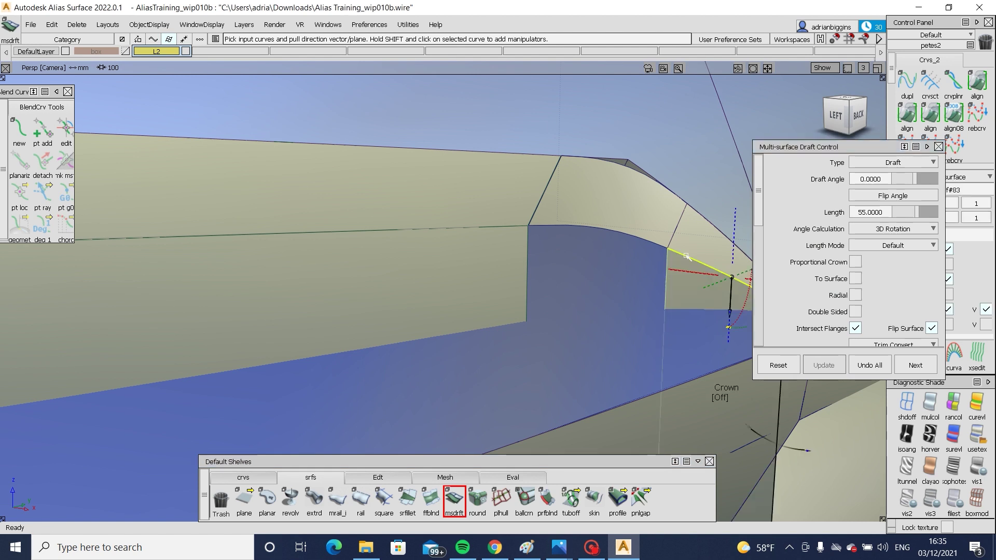
{"action": "left_click_drag", "start_coordinate": [687, 266], "coordinate": [592, 269], "text": "alt+shift"}
{"action": "middle_click_drag", "start_coordinate": [593, 270], "coordinate": [540, 267], "text": "alt+shift"}
Step: Bridge the gap between the two draft walls with a freeform blend from their vertical edges, setting the start flow to Connect Ends
{"action": "left_click", "coordinate": [431, 499]}
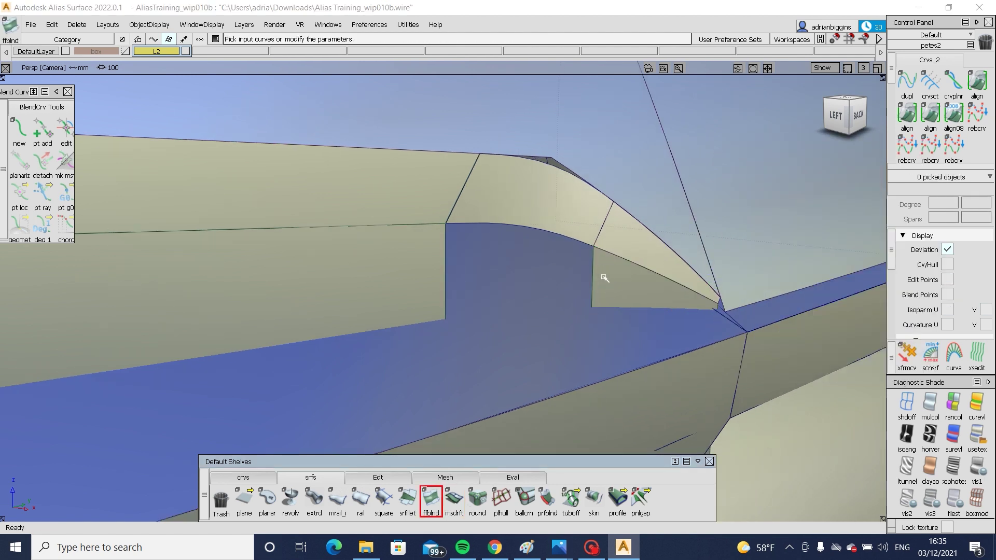
{"action": "left_click", "coordinate": [446, 287]}
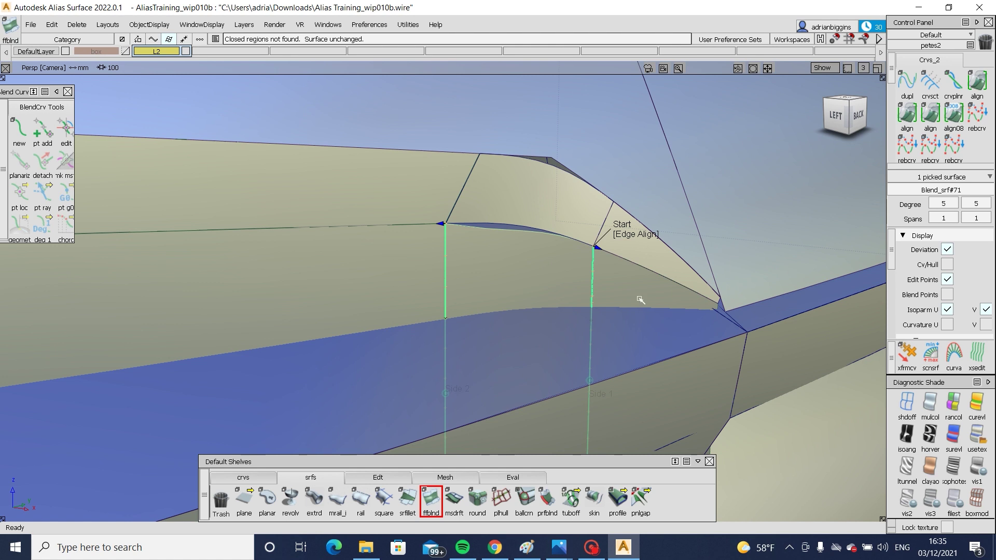
{"action": "left_click_drag", "start_coordinate": [642, 236], "coordinate": [636, 307], "text": "ctrl+shift"}
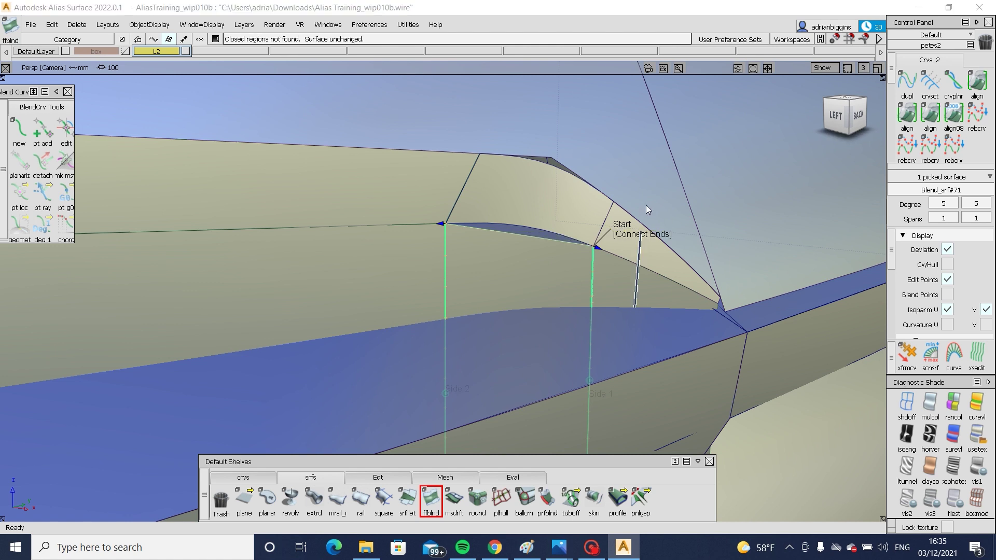
Step: Extend the blend surface's upper edge past the curved lower edge of the wall above it
{"action": "left_click", "coordinate": [367, 476]}
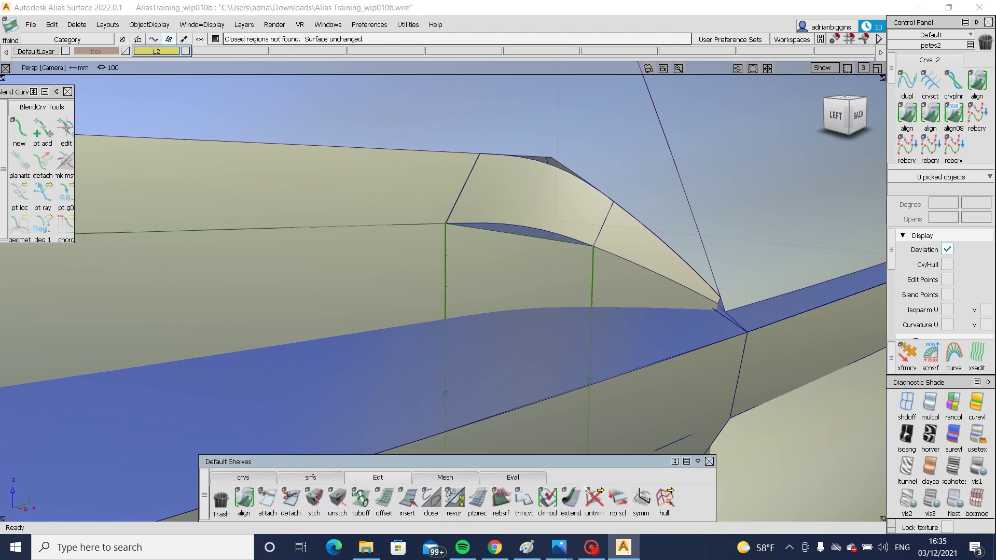
{"action": "left_click", "coordinate": [516, 236]}
{"action": "left_click", "coordinate": [550, 277]}
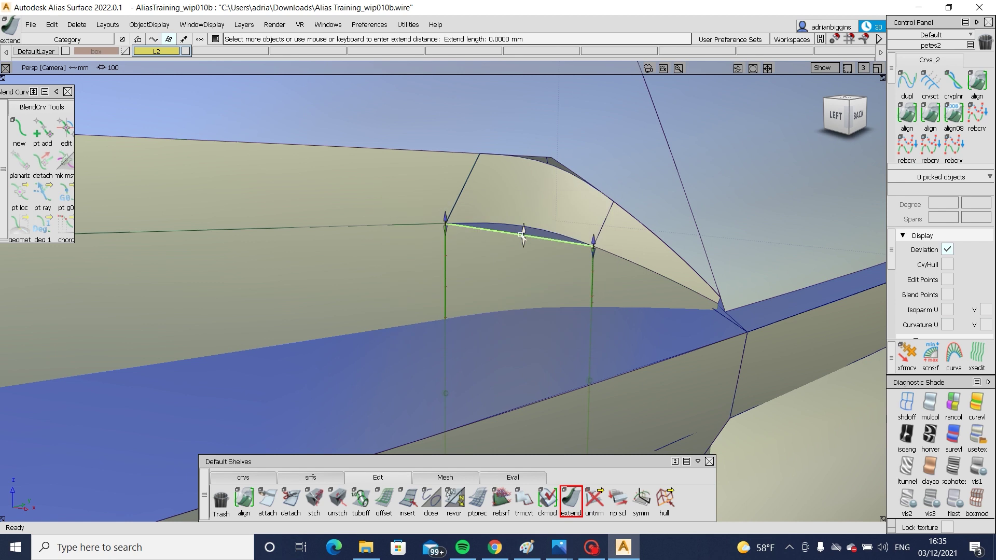
Step: Project the upper wall's curved lower edge onto the blend surface and trim the blend along it
{"action": "left_click", "coordinate": [522, 227]}
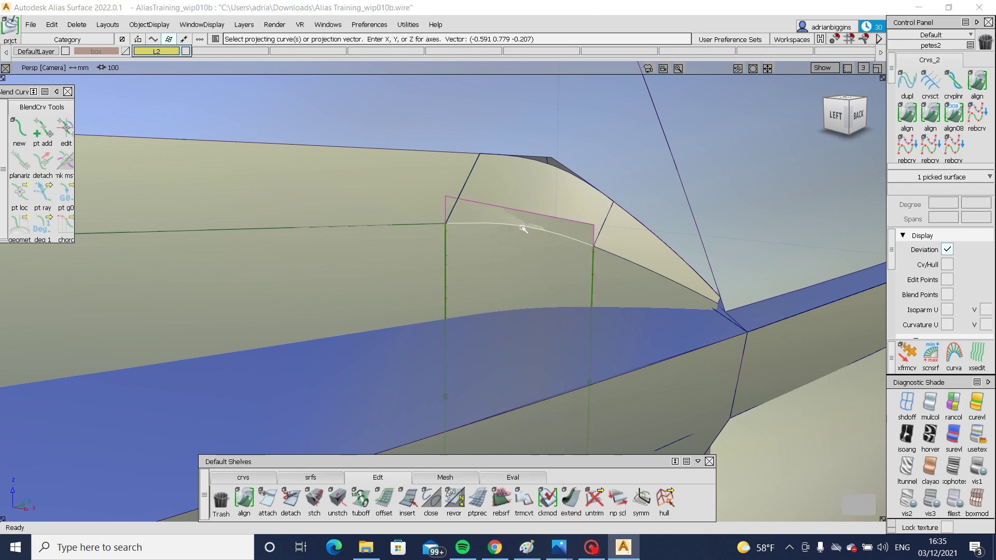
{"action": "key", "text": "space"}
{"action": "right_click_drag", "start_coordinate": [609, 210], "coordinate": [553, 262], "text": "ctrl+shift"}
{"action": "left_click", "coordinate": [555, 261]}
{"action": "key", "text": "space"}
Step: Examine the rebuilt tail-lamp recess and the surrounding shoulder surfaces in shaded view from the side and rear
{"action": "left_click_drag", "start_coordinate": [555, 260], "coordinate": [614, 258], "text": "ctrl+shift"}
{"action": "right_click_drag", "start_coordinate": [615, 258], "coordinate": [555, 271], "text": "alt+shift"}
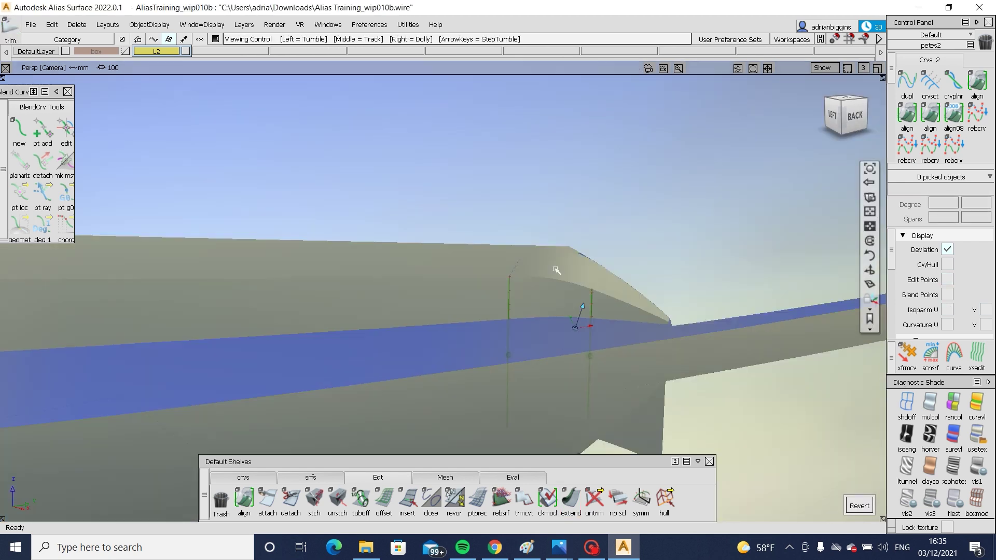
{"action": "left_click_drag", "start_coordinate": [555, 271], "coordinate": [501, 271], "text": "alt+shift"}
{"action": "right_click_drag", "start_coordinate": [687, 272], "coordinate": [410, 285], "text": "alt+shift"}
{"action": "left_click_drag", "start_coordinate": [409, 285], "coordinate": [778, 321], "text": "alt+shift"}
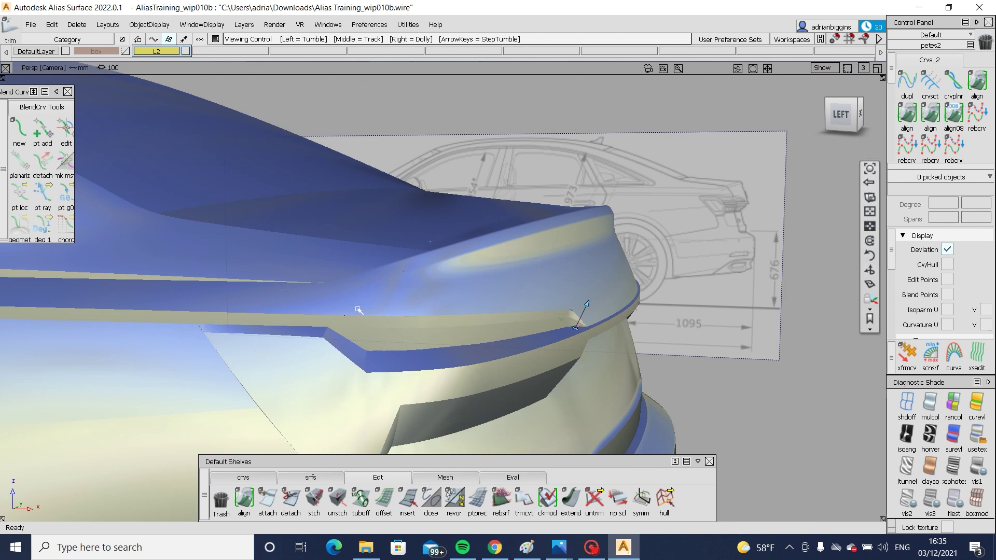
{"action": "middle_click_drag", "start_coordinate": [360, 310], "coordinate": [494, 293], "text": "alt+shift"}
{"action": "left_click_drag", "start_coordinate": [493, 293], "coordinate": [325, 344], "text": "alt+shift"}
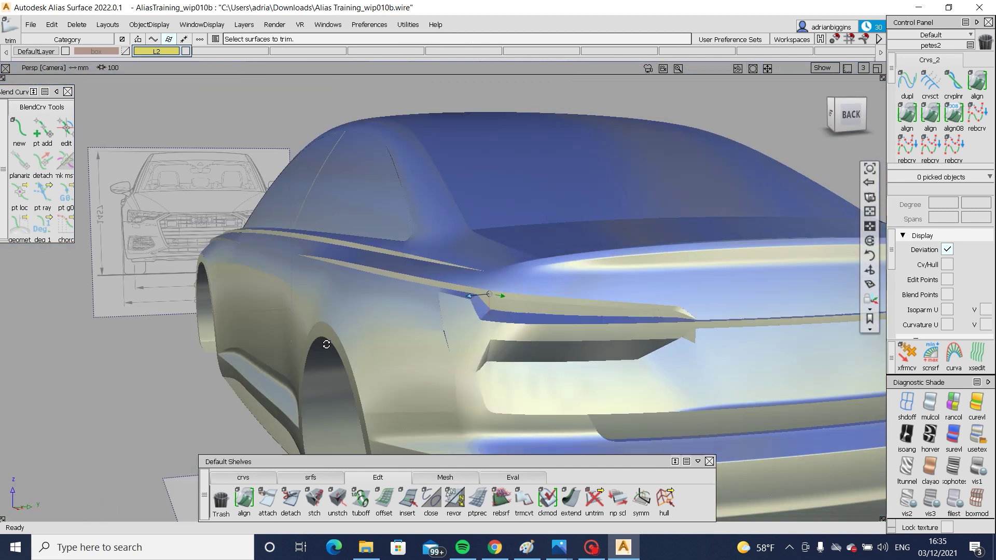
{"action": "right_click_drag", "start_coordinate": [325, 344], "coordinate": [409, 348], "text": "alt+shift"}
{"action": "left_click_drag", "start_coordinate": [410, 349], "coordinate": [367, 318], "text": "alt+shift"}
{"action": "middle_click_drag", "start_coordinate": [265, 312], "coordinate": [576, 327], "text": "alt+shift"}
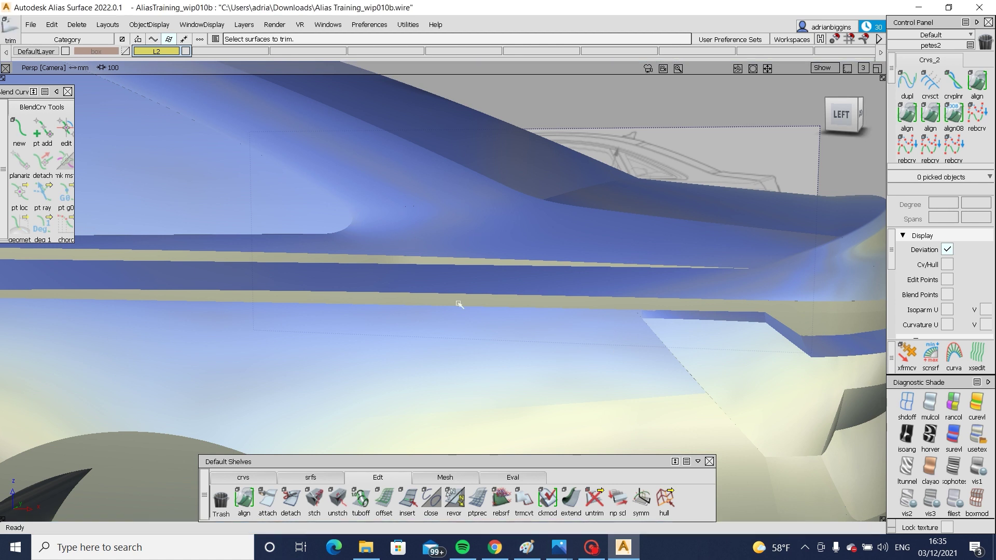
Step: Compare the rear flank with the two Audi A6 rear reference images in Photos, and return to Alias
{"action": "middle_click_drag", "start_coordinate": [512, 298], "coordinate": [614, 258], "text": "alt+shift"}
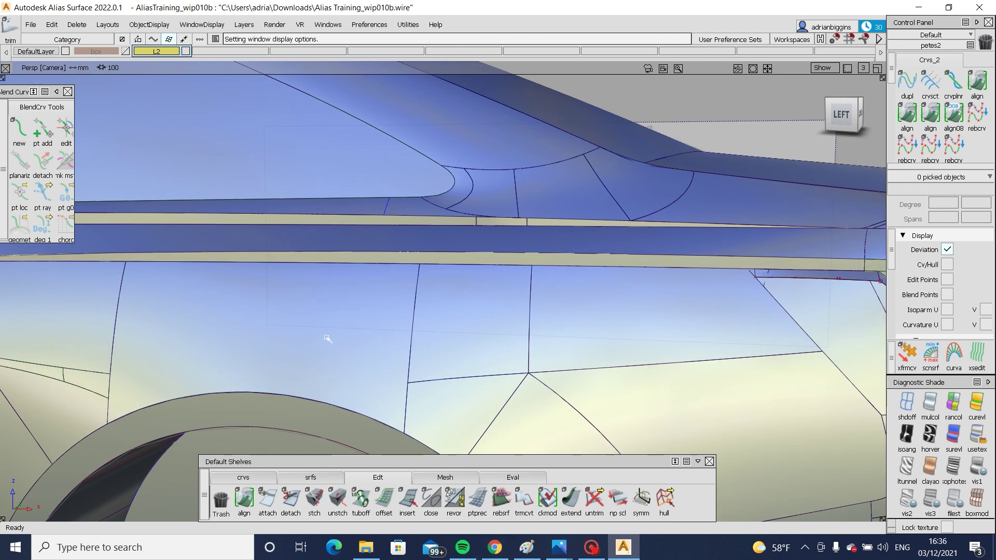
{"action": "middle_click_drag", "start_coordinate": [328, 338], "coordinate": [533, 339], "text": "alt+shift"}
{"action": "left_click", "coordinate": [560, 547]}
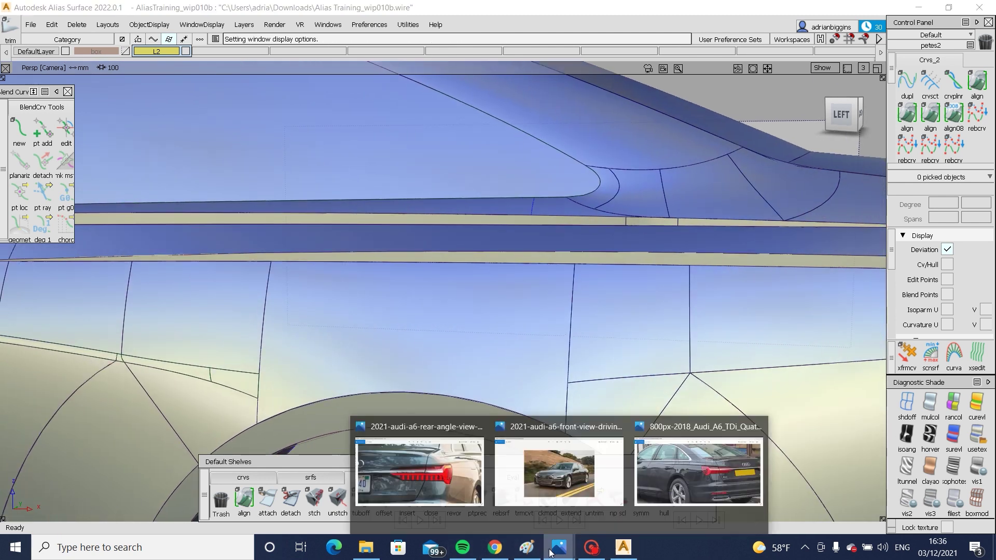
{"action": "left_click", "coordinate": [678, 483]}
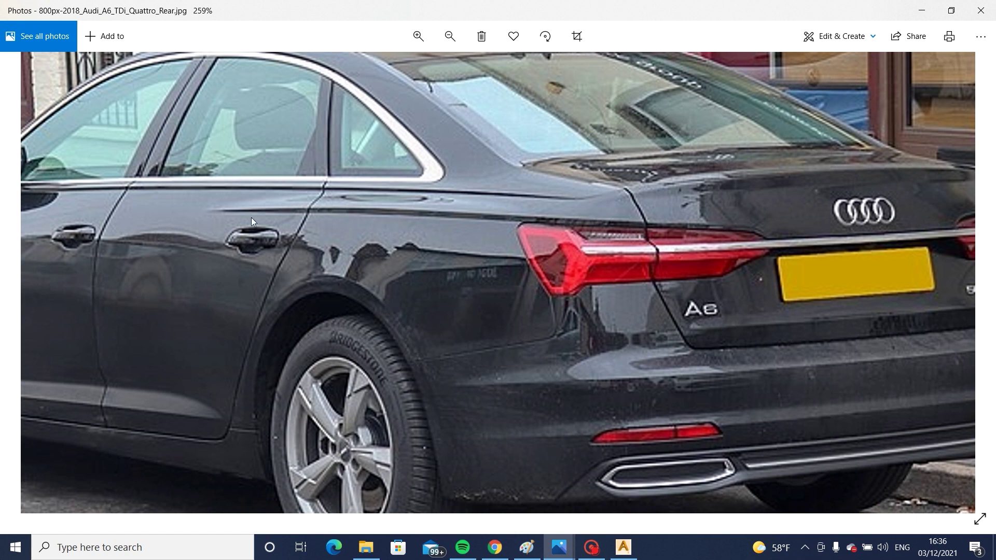
{"action": "left_click", "coordinate": [559, 547]}
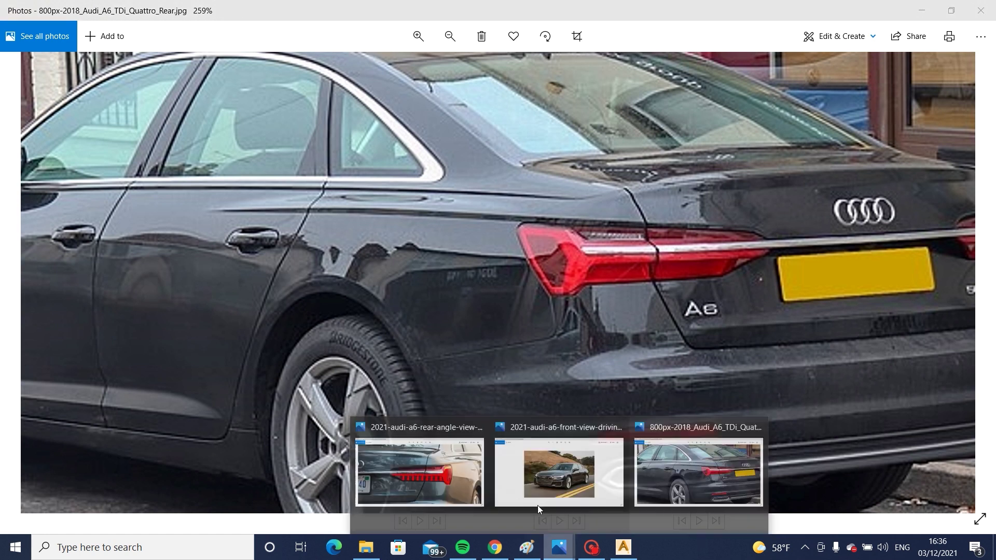
{"action": "left_click", "coordinate": [420, 472]}
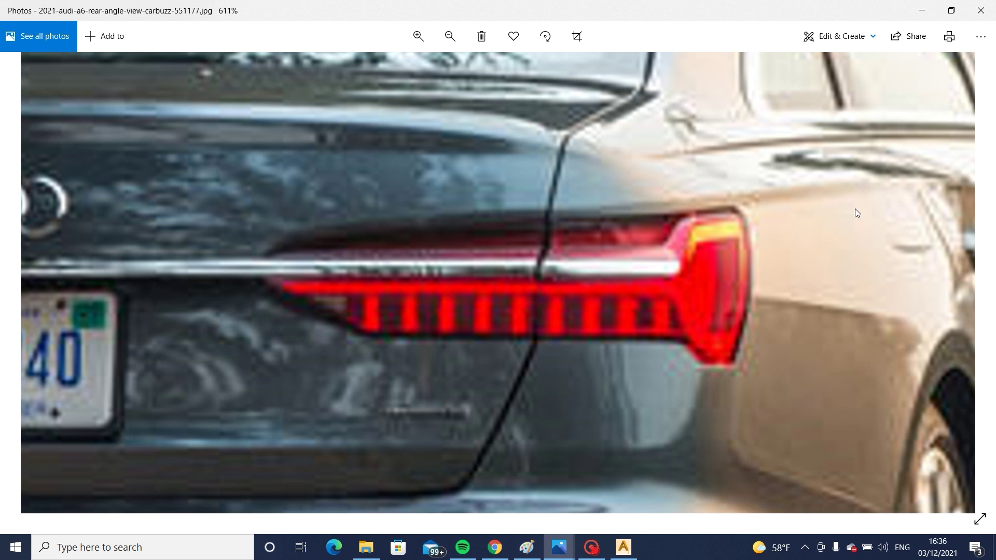
{"action": "left_click", "coordinate": [624, 547]}
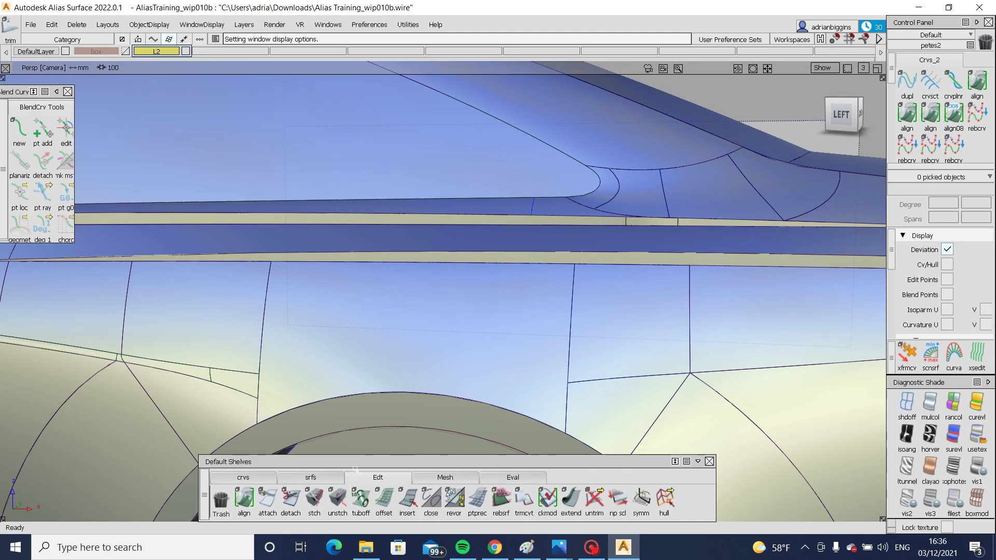
Step: Set up a G2 Curvature surface fillet between the body-side panels and the narrow shoulder strip directly above them
{"action": "left_click", "coordinate": [310, 477]}
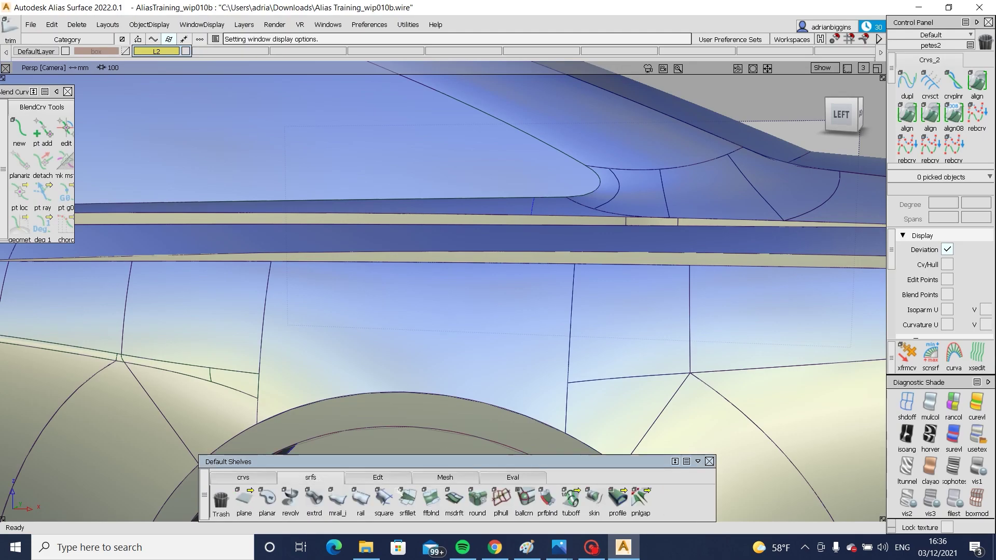
{"action": "left_click", "coordinate": [110, 284]}
{"action": "left_click", "coordinate": [625, 314]}
{"action": "middle_click_drag", "start_coordinate": [662, 318], "coordinate": [496, 329], "text": "alt+shift"}
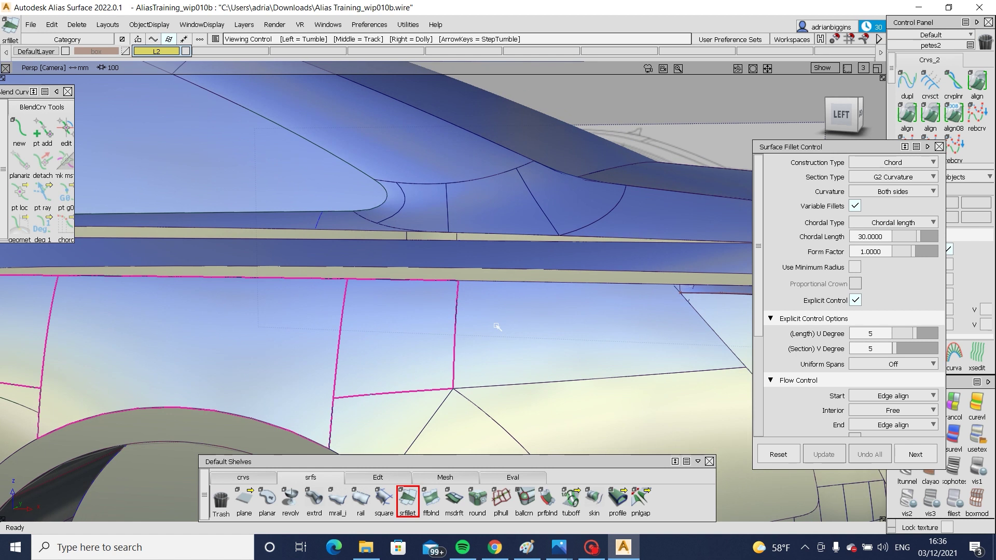
{"action": "left_click", "coordinate": [497, 328]}
{"action": "right_click_drag", "start_coordinate": [657, 286], "coordinate": [680, 297], "text": "alt+shift"}
{"action": "left_click", "coordinate": [643, 273]}
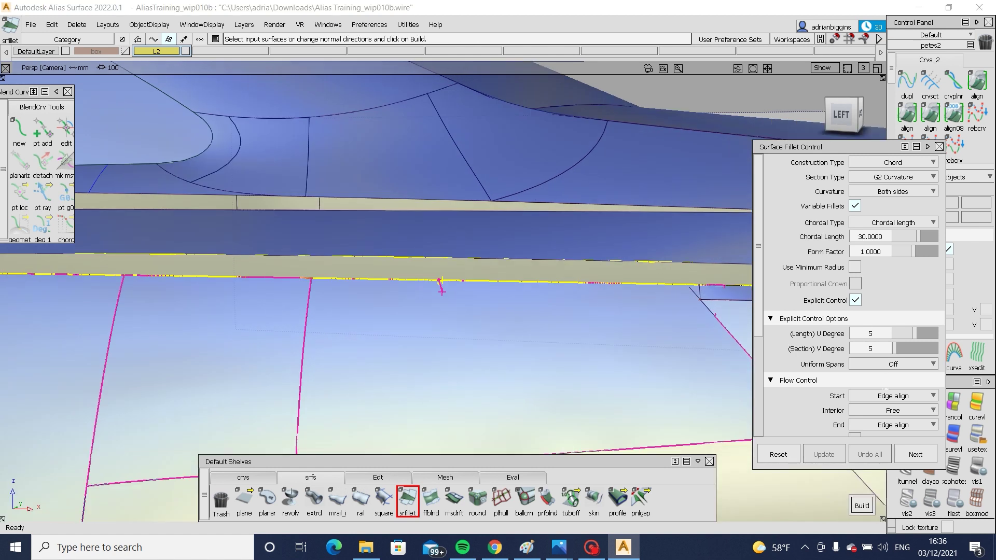
Step: Set the fillet's start and end flow to Default and its chordal length to 10, then build it
{"action": "left_click", "coordinate": [888, 397]}
{"action": "left_click", "coordinate": [886, 411]}
{"action": "left_click", "coordinate": [889, 425]}
{"action": "left_click", "coordinate": [889, 434]}
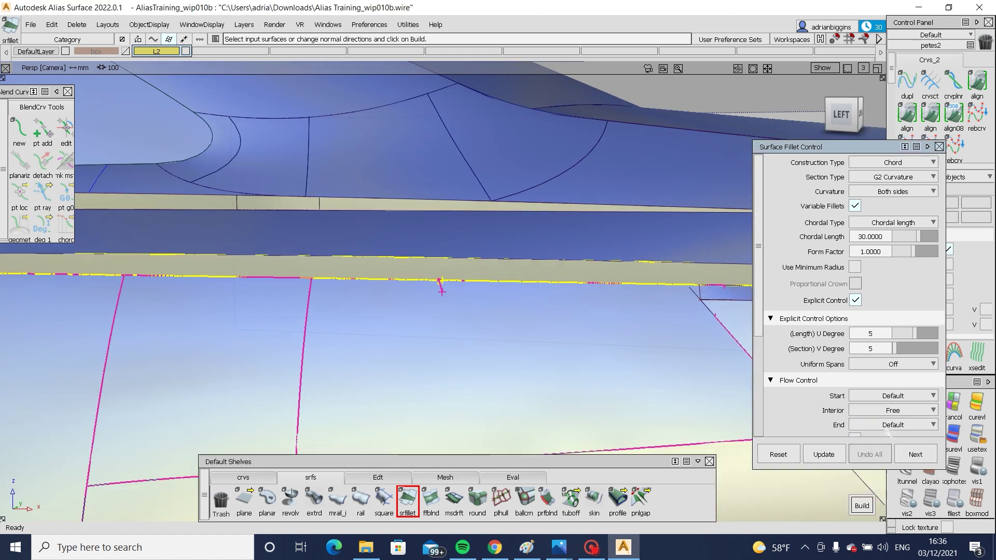
{"action": "left_click", "coordinate": [882, 236]}
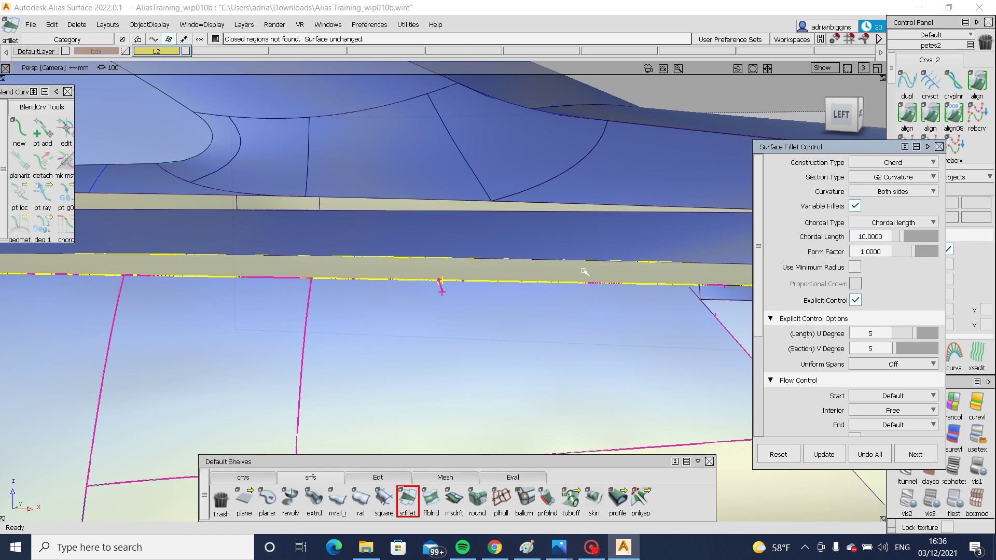
Step: Set the shoulder fillet's chordal length to 15
{"action": "middle_click_drag", "start_coordinate": [278, 310], "coordinate": [755, 320], "text": "alt+shift"}
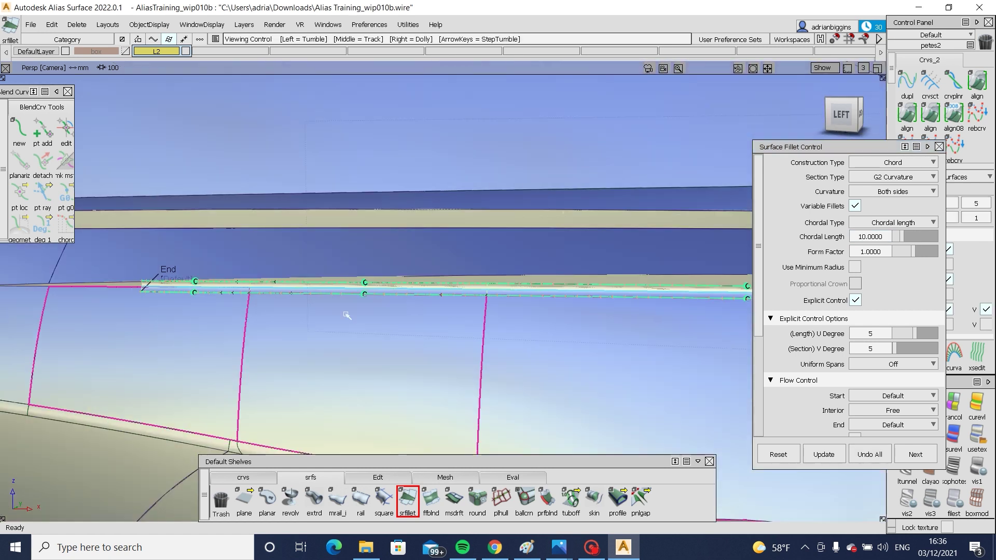
{"action": "middle_click_drag", "start_coordinate": [261, 305], "coordinate": [78, 307], "text": "alt+shift"}
{"action": "left_click", "coordinate": [882, 236]}
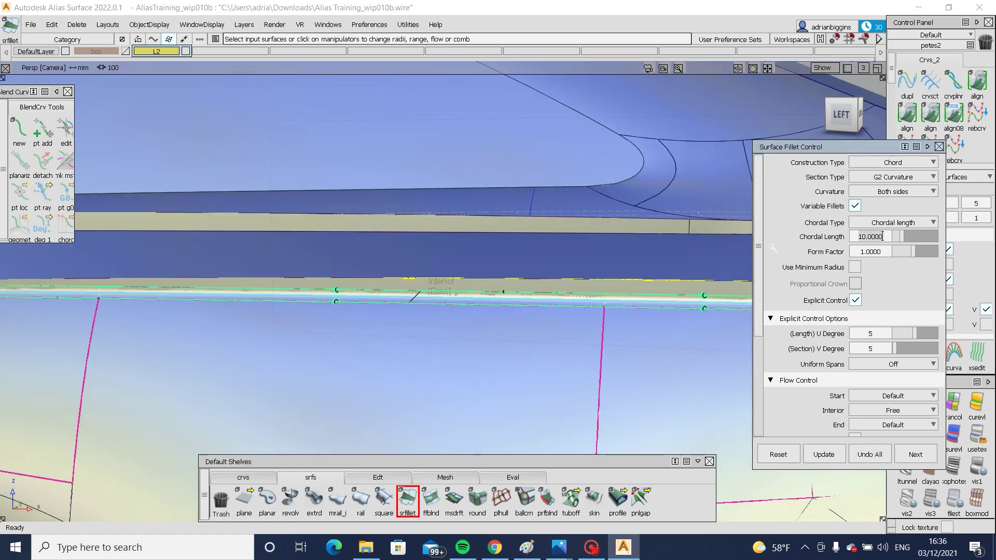
{"action": "type", "text": "15"}
{"action": "key", "text": "Return"}
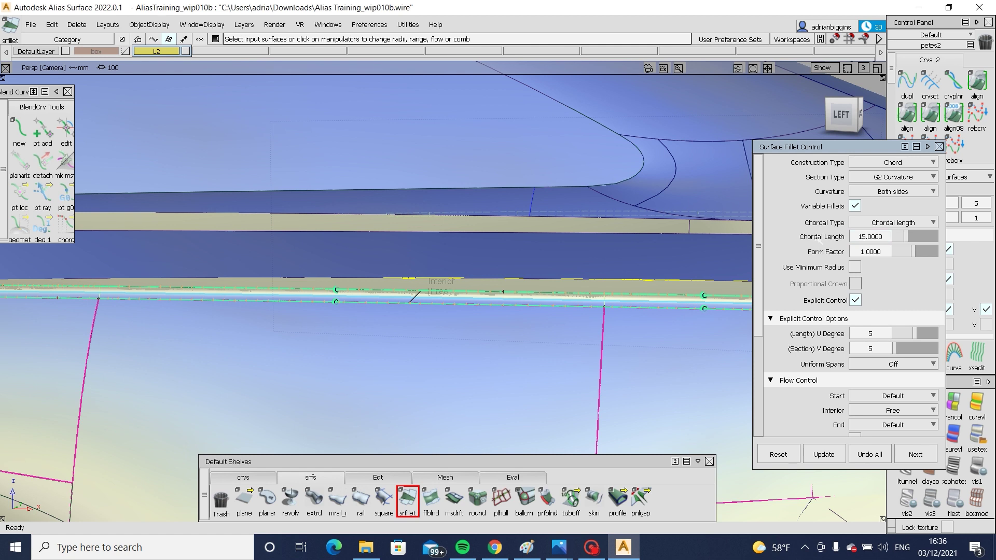
Step: Check the fillet's end beside the tail-lamp recess and set its chordal length to 20
{"action": "right_click_drag", "start_coordinate": [595, 305], "coordinate": [615, 340], "text": "alt+shift"}
{"action": "middle_click_drag", "start_coordinate": [616, 340], "coordinate": [573, 352], "text": "alt+shift"}
{"action": "left_click_drag", "start_coordinate": [574, 352], "coordinate": [387, 355], "text": "alt+shift"}
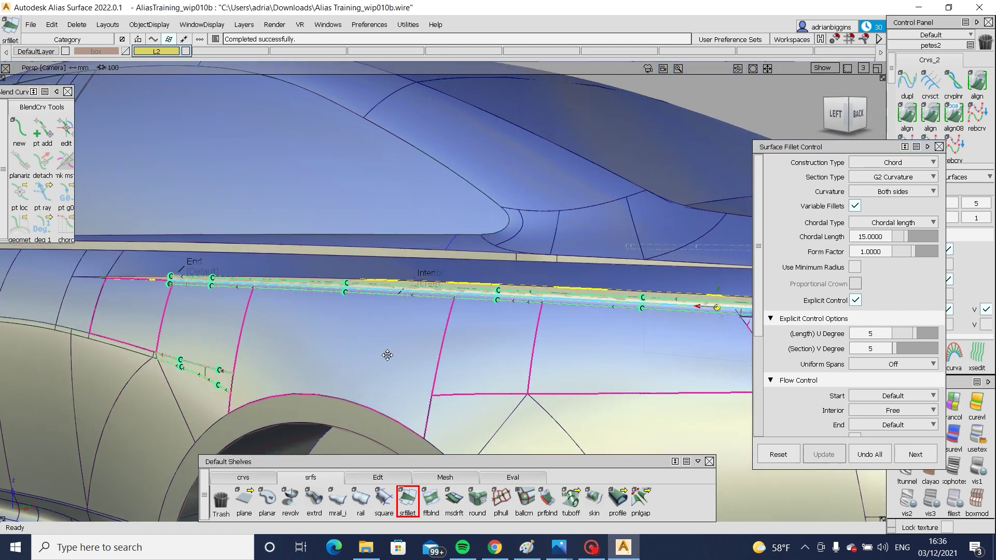
{"action": "middle_click_drag", "start_coordinate": [388, 355], "coordinate": [267, 359], "text": "alt+shift"}
{"action": "right_click_drag", "start_coordinate": [640, 363], "coordinate": [651, 380], "text": "alt+shift"}
{"action": "middle_click_drag", "start_coordinate": [652, 380], "coordinate": [454, 365], "text": "alt+shift"}
{"action": "mouse_move", "coordinate": [454, 365]}
{"action": "left_mouse_down", "text": "alt+shift"}
{"action": "mouse_move", "coordinate": [445, 367]}
{"action": "mouse_move", "coordinate": [516, 369]}
{"action": "mouse_move", "coordinate": [447, 382]}
{"action": "mouse_move", "coordinate": [437, 365]}
{"action": "left_mouse_up", "text": "alt+shift"}
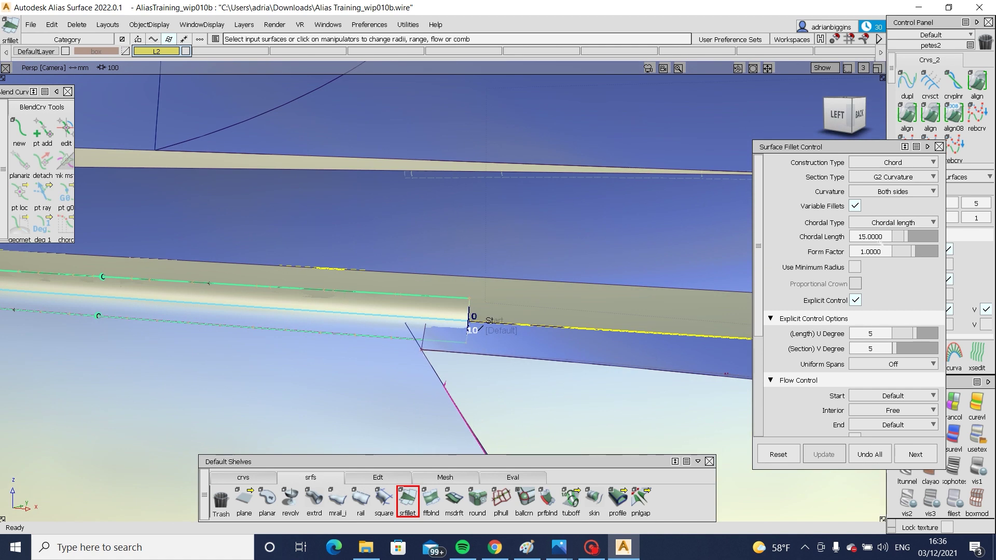
{"action": "left_click", "coordinate": [882, 237]}
{"action": "type", "text": "20"}
{"action": "key", "text": "Return"}
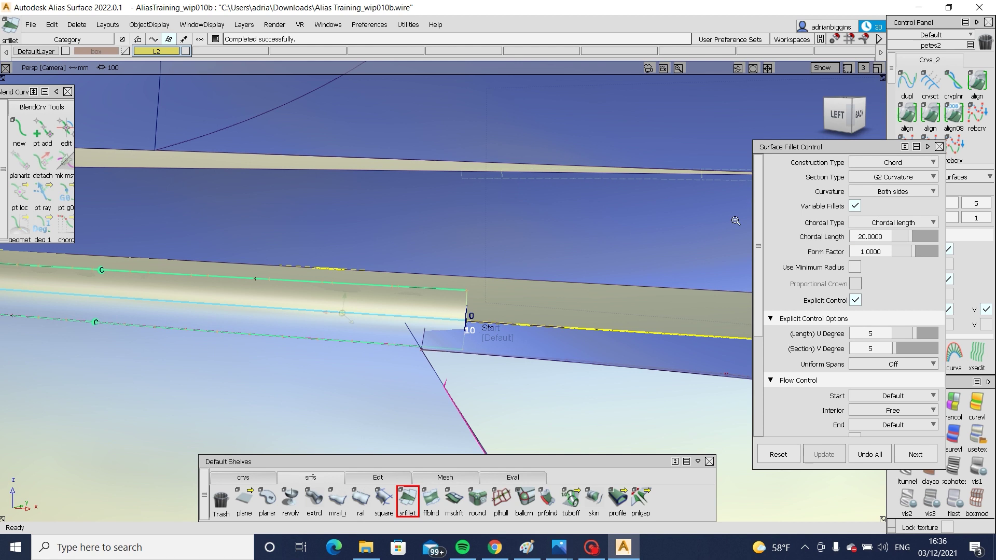
Step: Delete the construction history of the small blend surface at the wheel arch's front edge, and clear the selection
{"action": "right_click_drag", "start_coordinate": [736, 221], "coordinate": [574, 343], "text": "alt+shift"}
{"action": "left_click_drag", "start_coordinate": [574, 343], "coordinate": [405, 348], "text": "alt+shift"}
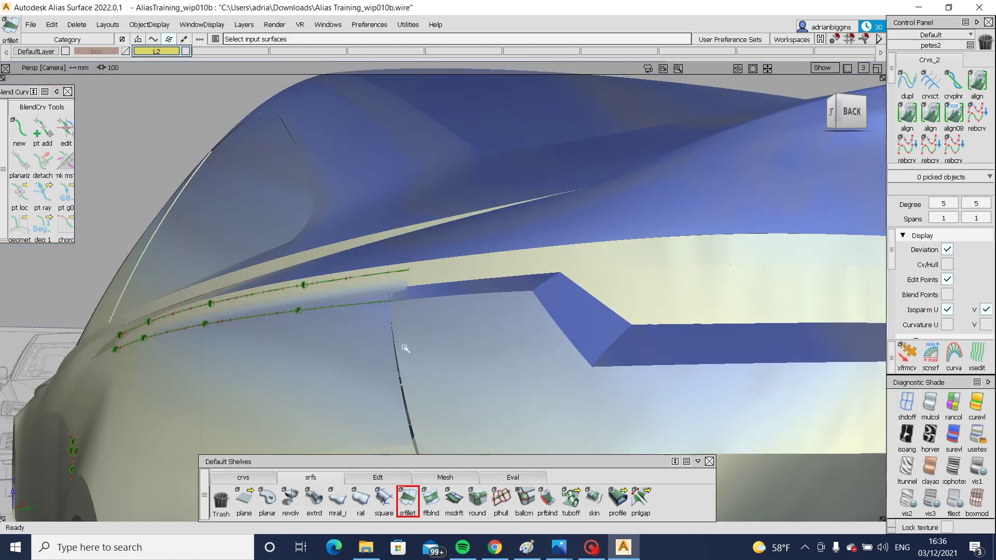
{"action": "right_click_drag", "start_coordinate": [405, 349], "coordinate": [249, 415], "text": "alt+shift"}
{"action": "left_click_drag", "start_coordinate": [249, 415], "coordinate": [201, 382], "text": "alt+shift"}
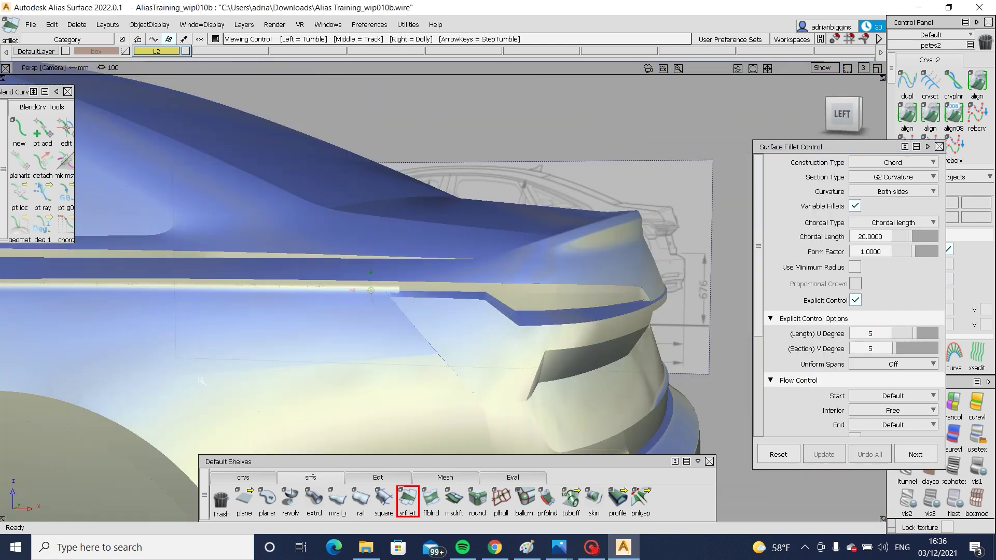
{"action": "middle_click_drag", "start_coordinate": [201, 382], "coordinate": [463, 354], "text": "alt+shift"}
{"action": "right_click_drag", "start_coordinate": [463, 355], "coordinate": [325, 344], "text": "ctrl+shift"}
{"action": "key", "text": "ctrl+5"}
{"action": "left_click", "coordinate": [333, 325]}
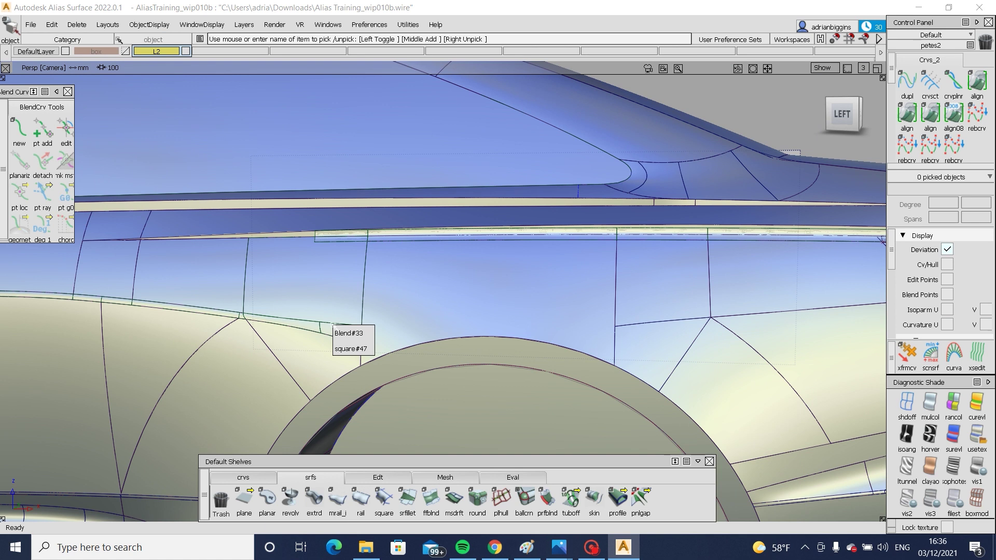
{"action": "left_click", "coordinate": [345, 334]}
{"action": "key", "text": "ctrl+h"}
{"action": "key", "text": "Return"}
{"action": "left_click_drag", "start_coordinate": [329, 377], "coordinate": [342, 256], "text": "ctrl+shift"}
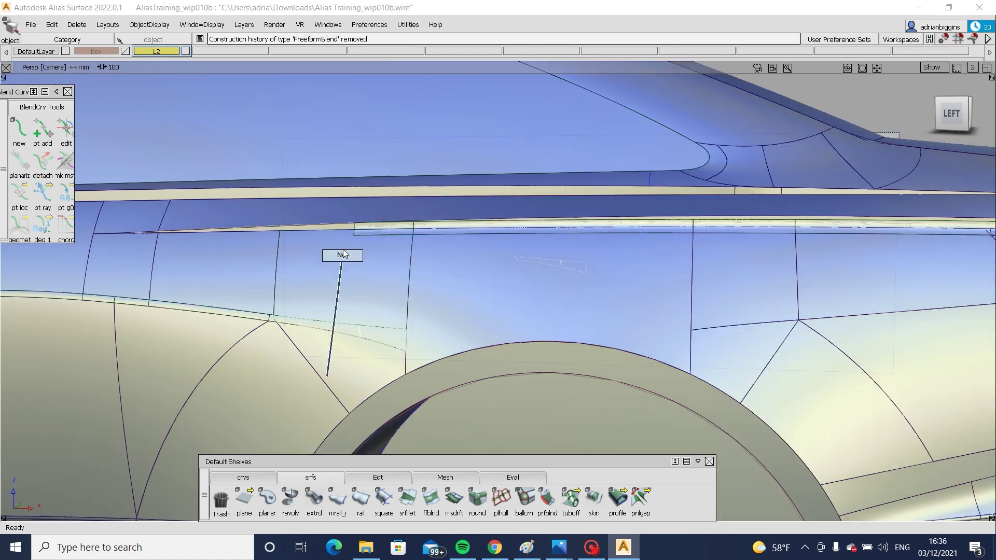
Step: Extend the curve on surface square#47.cos2 along the lower edge of the shoulder fillet's front end
{"action": "mouse_move", "coordinate": [391, 279]}
{"action": "right_mouse_down", "text": "alt+shift"}
{"action": "mouse_move", "coordinate": [440, 282]}
{"action": "mouse_move", "coordinate": [416, 281]}
{"action": "right_mouse_up", "text": "alt+shift"}
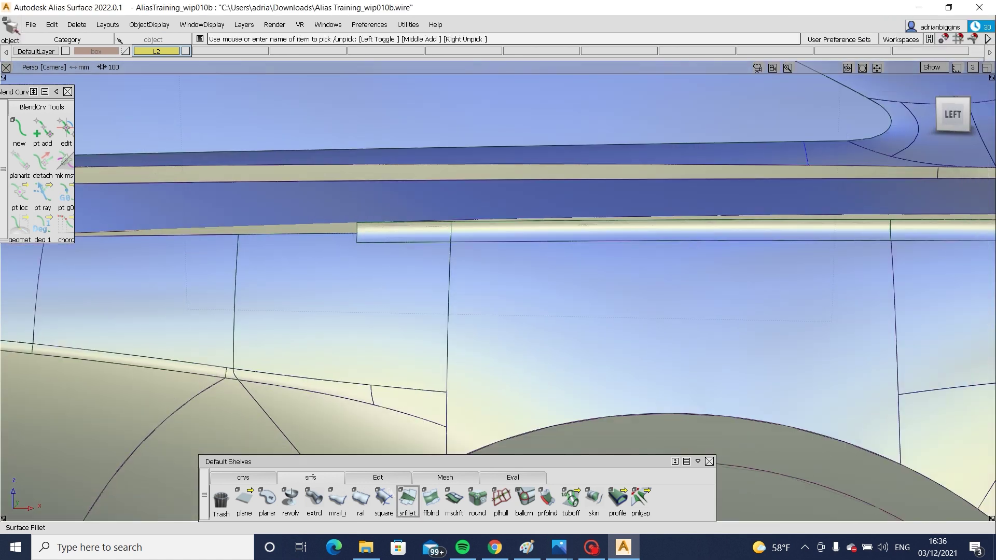
{"action": "left_click", "coordinate": [378, 477]}
{"action": "left_click", "coordinate": [373, 242]}
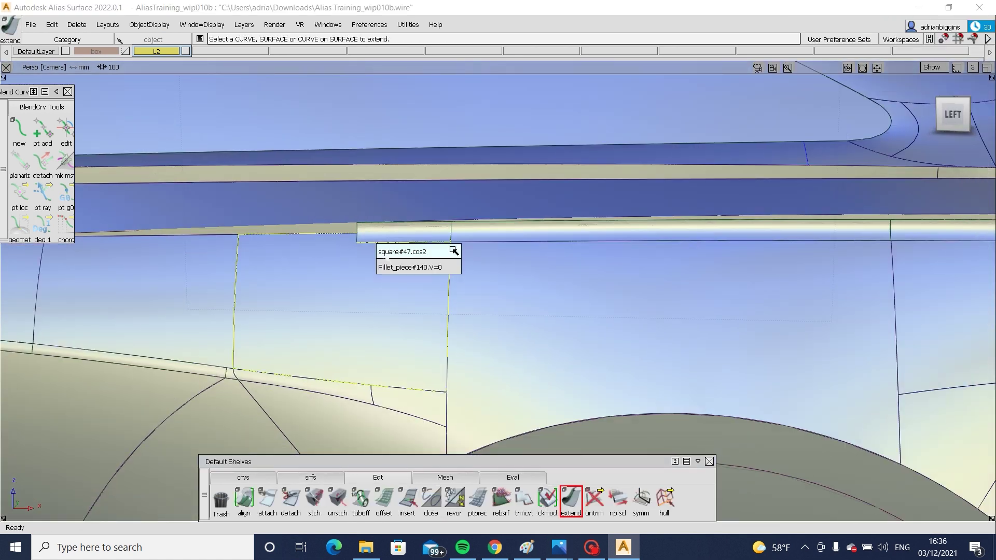
{"action": "left_click", "coordinate": [454, 251]}
{"action": "key", "text": "Return"}
Step: In the orthographic left view, create a blend curve from the tail-lamp recess's lower front corner to the upper draft wall's trim edge
{"action": "middle_click_drag", "start_coordinate": [669, 294], "coordinate": [394, 301], "text": "alt+shift"}
{"action": "middle_click_drag", "start_coordinate": [727, 278], "coordinate": [485, 294], "text": "alt+shift"}
{"action": "right_click_drag", "start_coordinate": [611, 292], "coordinate": [653, 302], "text": "alt+shift"}
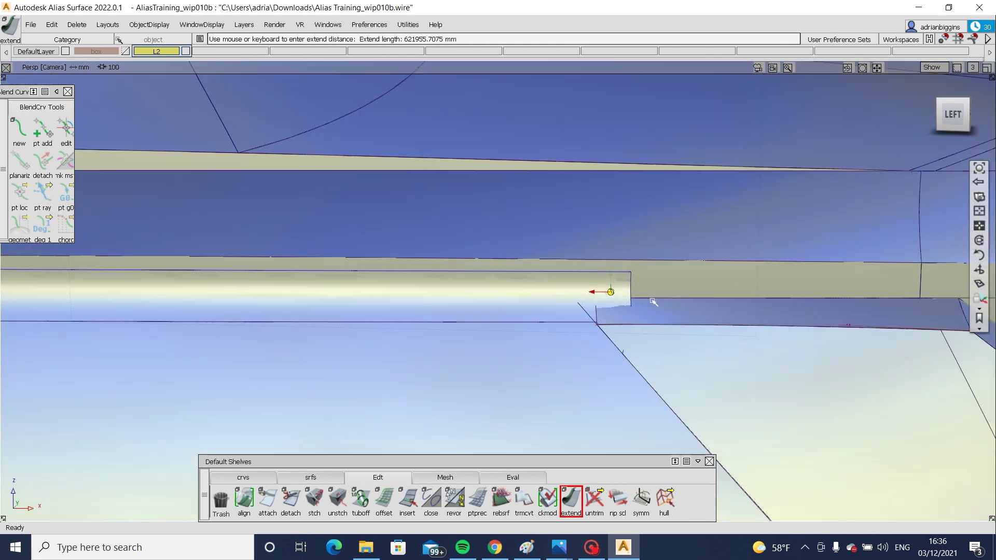
{"action": "left_click", "coordinate": [941, 128]}
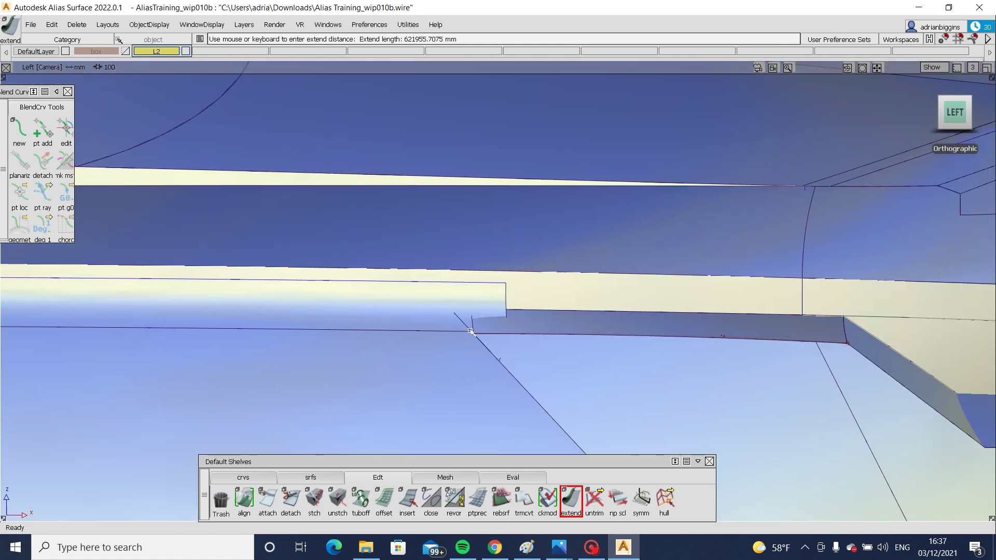
{"action": "left_click", "coordinate": [249, 477]}
{"action": "left_click", "coordinate": [267, 499]}
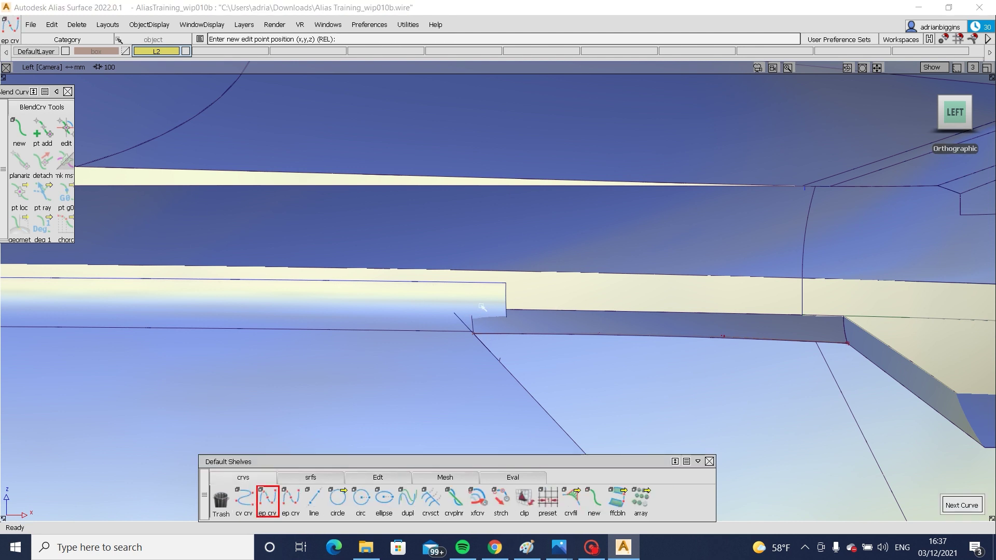
{"action": "left_click", "coordinate": [489, 351]}
{"action": "left_click", "coordinate": [554, 365]}
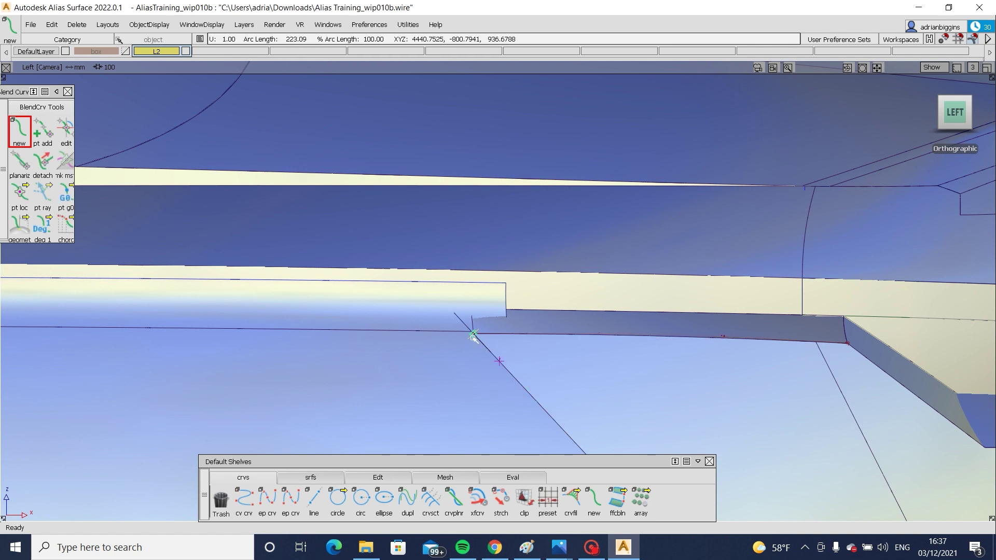
{"action": "left_click", "coordinate": [566, 312]}
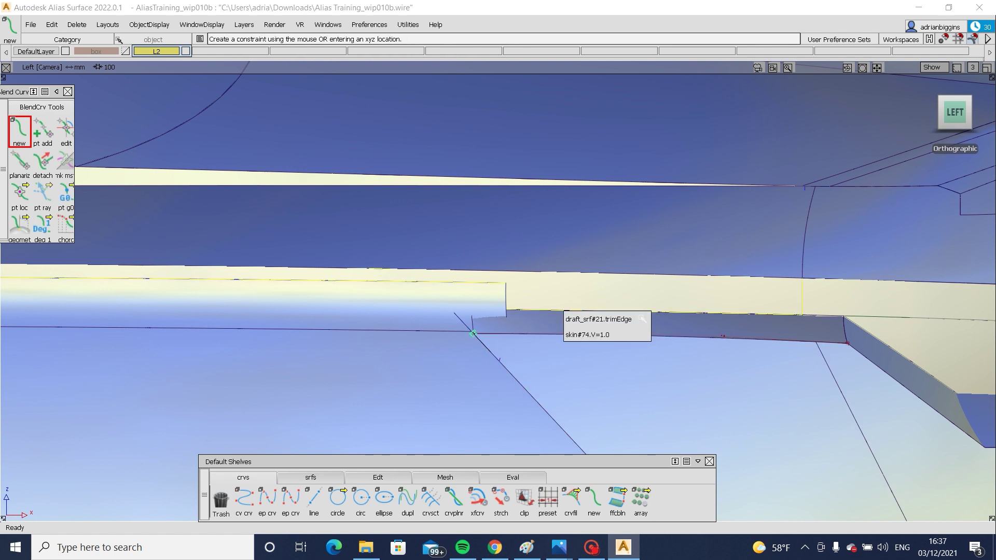
{"action": "left_click", "coordinate": [597, 319]}
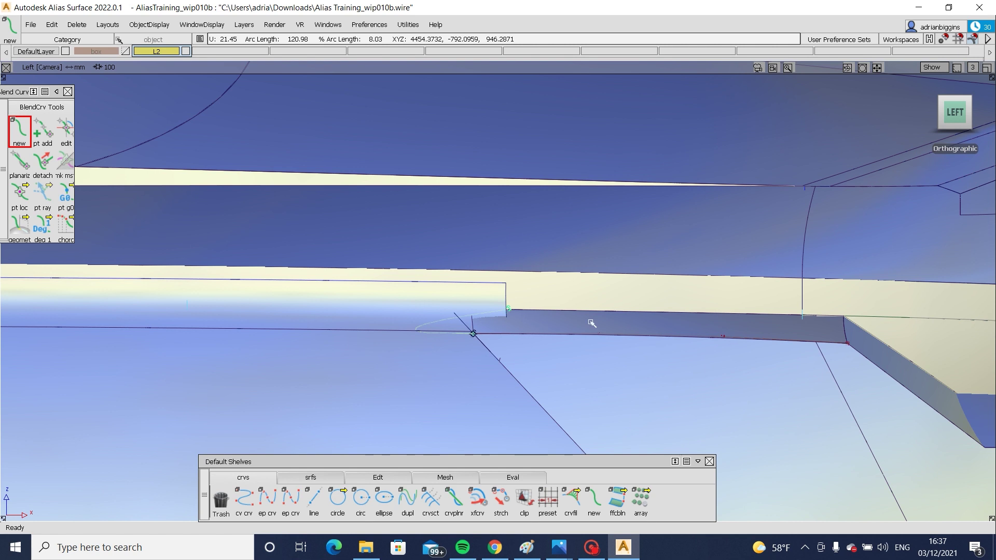
Step: Edit the tangent of the blend curve's end point at the recess's lower front corner, then clear the selection
{"action": "left_click_drag", "start_coordinate": [591, 323], "coordinate": [220, 243], "text": "alt+shift"}
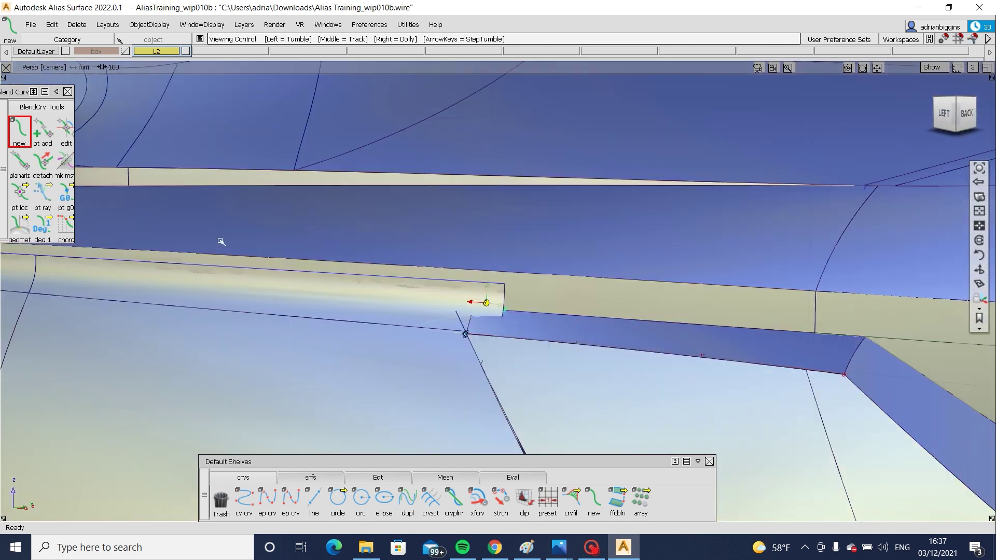
{"action": "left_click", "coordinate": [72, 135]}
{"action": "left_click_drag", "start_coordinate": [522, 313], "coordinate": [498, 357], "text": "alt+shift"}
{"action": "left_click", "coordinate": [498, 354]}
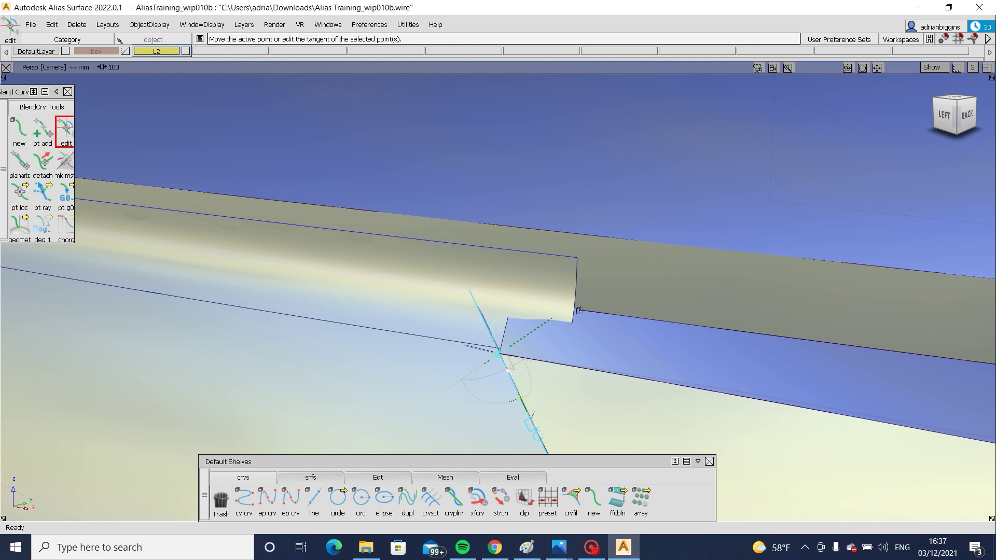
{"action": "left_click_drag", "start_coordinate": [522, 296], "coordinate": [577, 415], "text": "alt+shift"}
{"action": "left_click_drag", "start_coordinate": [578, 445], "coordinate": [574, 352], "text": "ctrl+shift"}
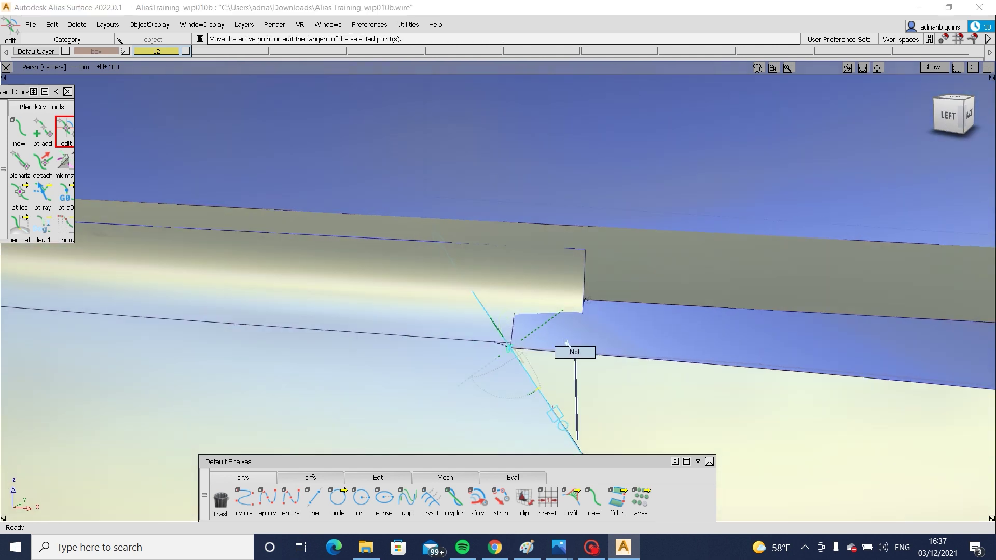
{"action": "mouse_move", "coordinate": [474, 345]}
{"action": "left_mouse_down", "text": "alt+shift"}
{"action": "mouse_move", "coordinate": [507, 356]}
{"action": "mouse_move", "coordinate": [546, 314]}
{"action": "left_mouse_up", "text": "alt+shift"}
{"action": "left_click_drag", "start_coordinate": [425, 318], "coordinate": [460, 297], "text": "alt+shift"}
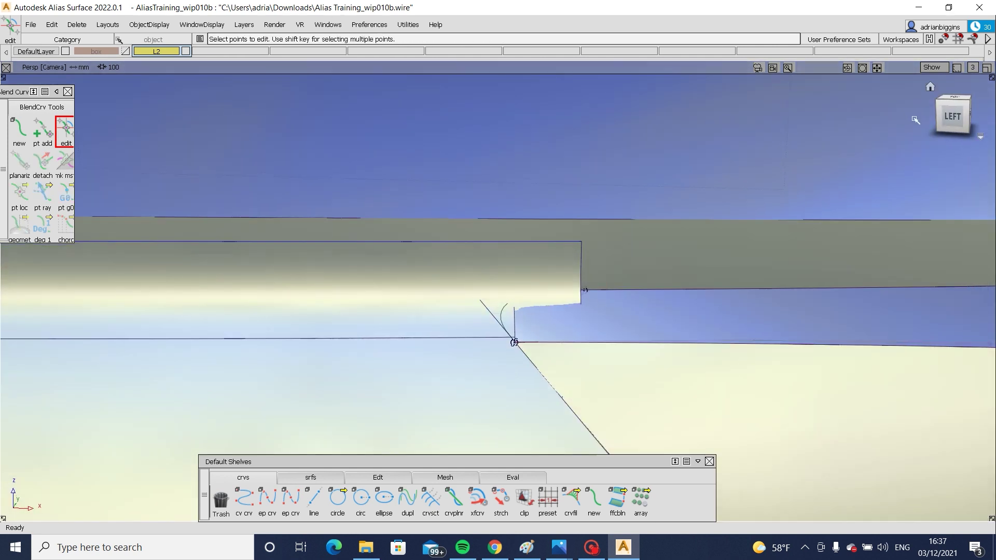
Step: Shorten the shoulder fillet surface back to the recess's front corner in the orthographic left view, using an extend length of about -14.67 mm
{"action": "left_click", "coordinate": [954, 116]}
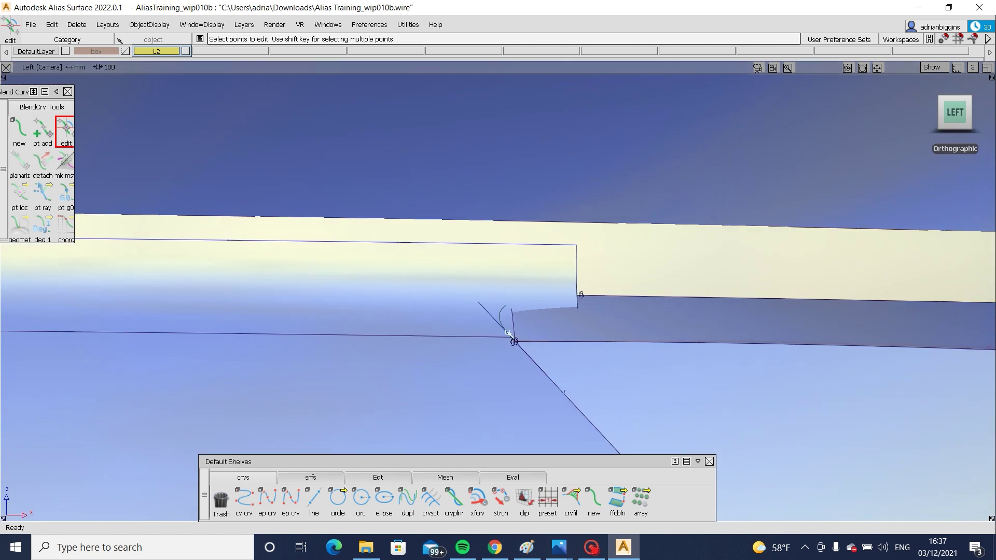
{"action": "left_click_drag", "start_coordinate": [491, 294], "coordinate": [469, 299], "text": "ctrl+shift"}
{"action": "left_click", "coordinate": [468, 299]}
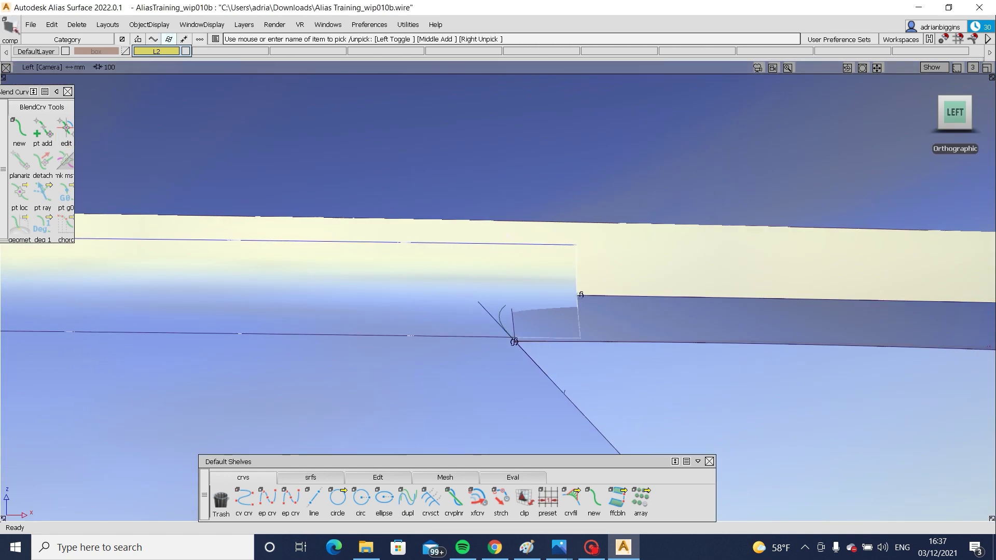
{"action": "left_click", "coordinate": [375, 478]}
{"action": "left_click", "coordinate": [571, 499]}
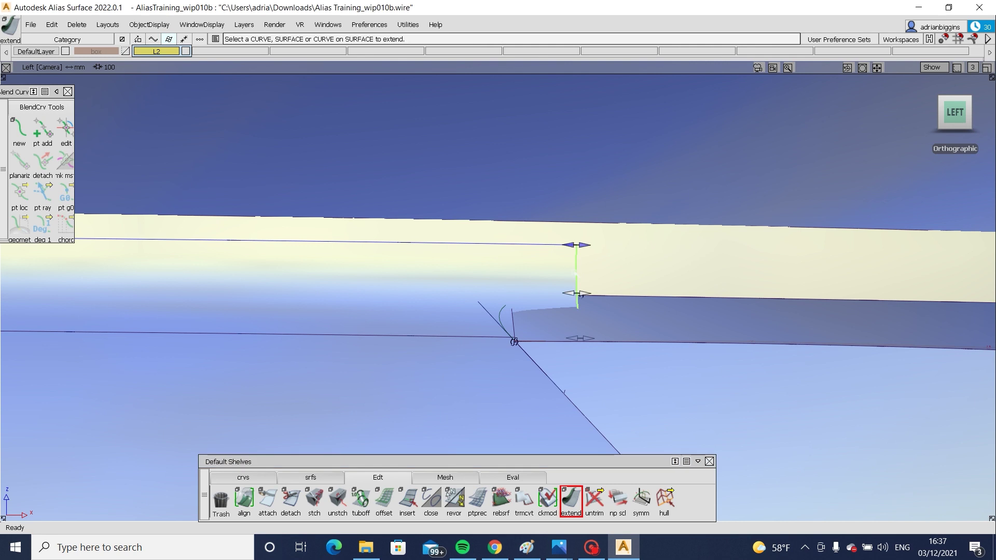
{"action": "left_click", "coordinate": [575, 285]}
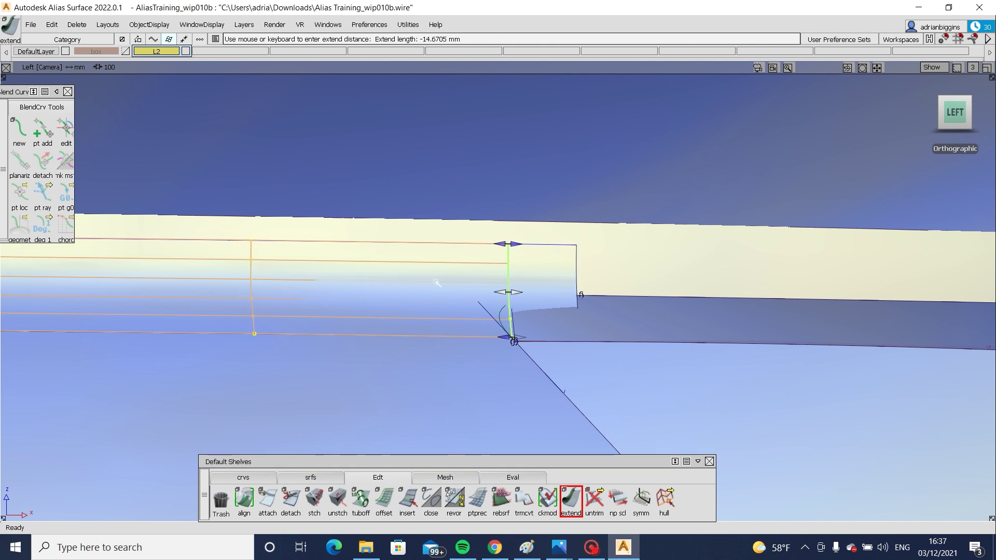
{"action": "key", "text": "ctrl+z"}
Step: Try to trim the body-side surface where the shortened fillet meets the recess's front corner
{"action": "left_click", "coordinate": [479, 340]}
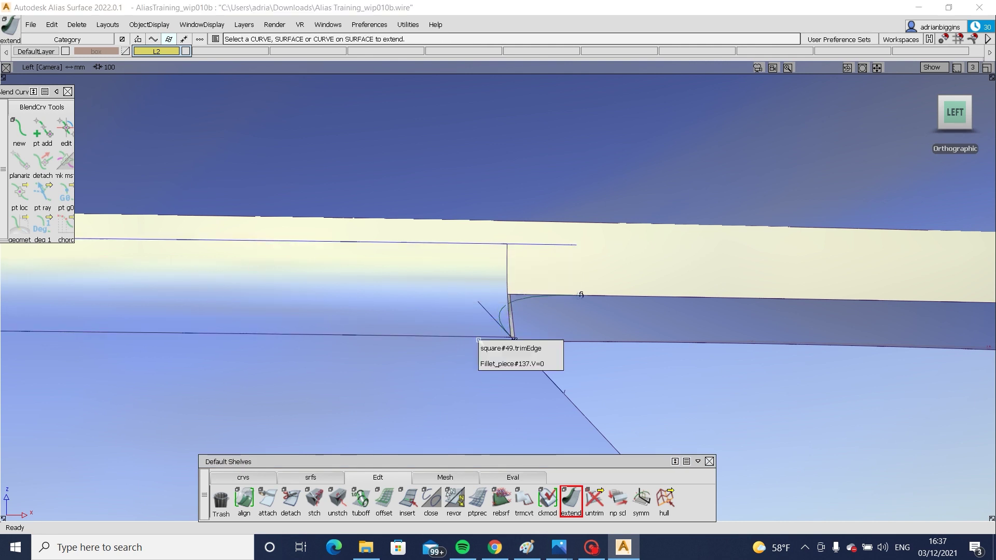
{"action": "left_click", "coordinate": [473, 388]}
{"action": "left_click_drag", "start_coordinate": [478, 389], "coordinate": [478, 427], "text": "ctrl+shift"}
{"action": "left_click", "coordinate": [574, 409]}
{"action": "right_click_drag", "start_coordinate": [573, 409], "coordinate": [568, 362], "text": "alt+shift"}
{"action": "left_click_drag", "start_coordinate": [528, 378], "coordinate": [467, 400], "text": "ctrl+shift"}
{"action": "key", "text": "space"}
{"action": "left_click_drag", "start_coordinate": [607, 352], "coordinate": [522, 420], "text": "ctrl+shift"}
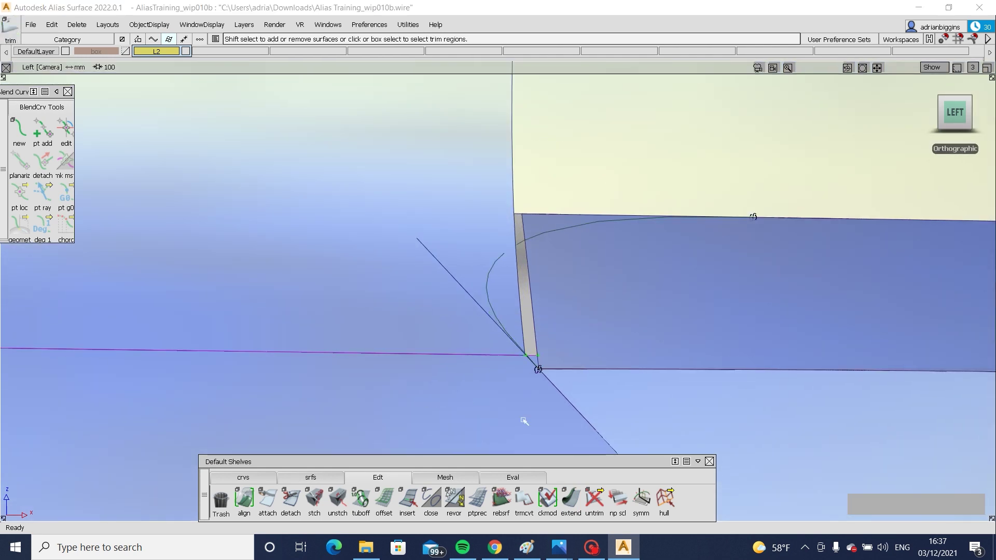
{"action": "left_click", "coordinate": [524, 418]}
{"action": "right_click_drag", "start_coordinate": [621, 369], "coordinate": [571, 412], "text": "alt+shift"}
{"action": "right_click_drag", "start_coordinate": [601, 341], "coordinate": [560, 305], "text": "alt+shift"}
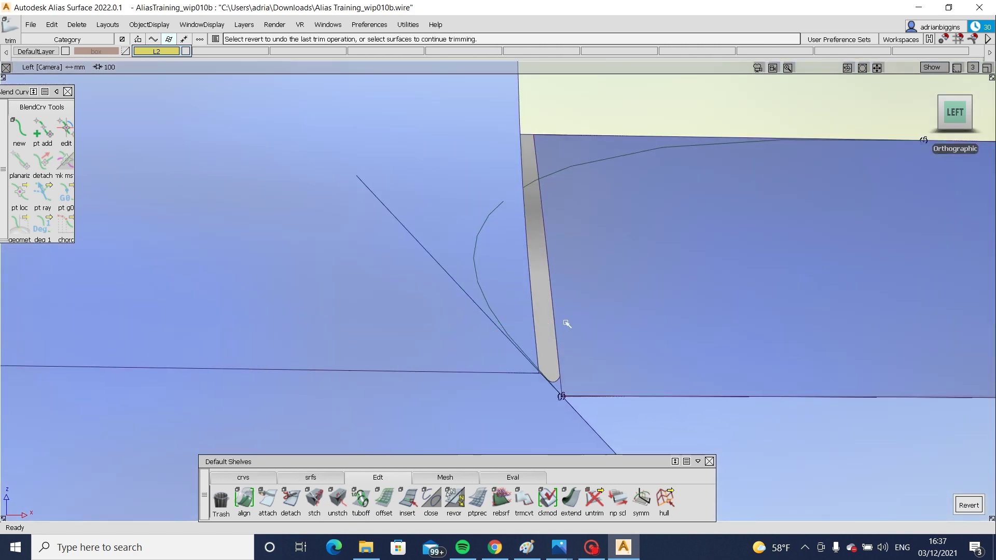
Step: Untrim the body-side surface at the recess's front corner
{"action": "left_click_drag", "start_coordinate": [566, 324], "coordinate": [500, 418], "text": "ctrl+shift"}
{"action": "left_click", "coordinate": [500, 418]}
{"action": "middle_click_drag", "start_coordinate": [580, 381], "coordinate": [506, 354], "text": "alt+shift"}
{"action": "left_click_drag", "start_coordinate": [507, 354], "coordinate": [496, 455], "text": "ctrl+shift"}
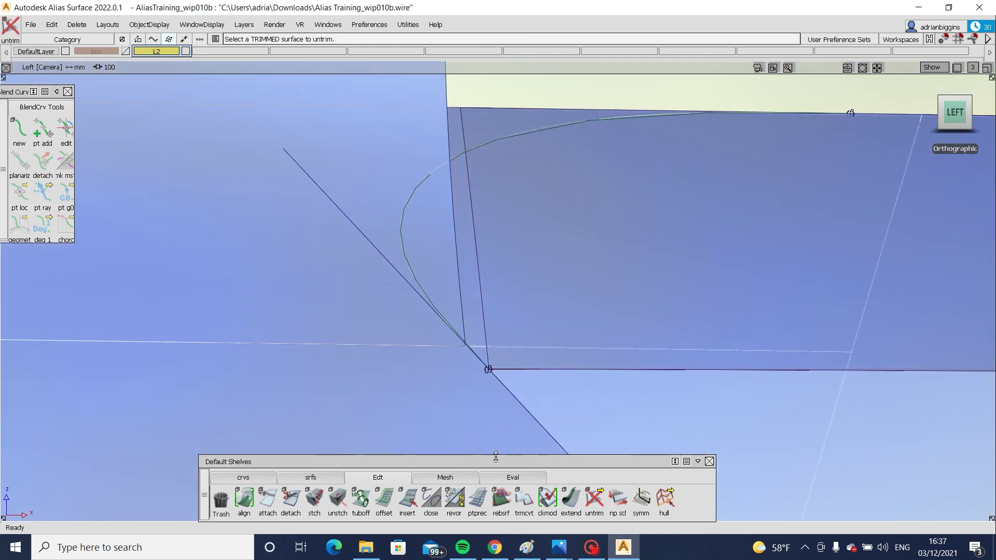
Step: Project the draft wall edge draft_srf#66.V=0 onto the untrimmed body-side surface along the Y axis
{"action": "mouse_move", "coordinate": [512, 413]}
{"action": "left_mouse_down", "text": "ctrl+shift"}
{"action": "mouse_move", "coordinate": [415, 420]}
{"action": "mouse_move", "coordinate": [520, 402]}
{"action": "left_mouse_up", "text": "ctrl+shift"}
{"action": "left_click", "coordinate": [521, 403]}
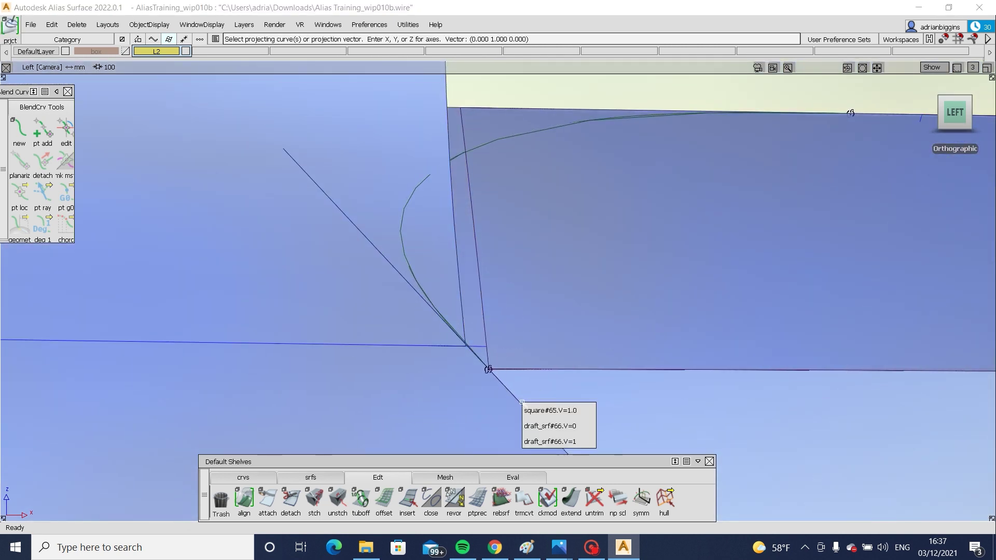
{"action": "left_click", "coordinate": [587, 424]}
Step: Try trimming the body-side surface with the projected edge and the fillet line, and revert the trim
{"action": "mouse_move", "coordinate": [578, 338]}
{"action": "left_mouse_down", "text": "ctrl+shift"}
{"action": "mouse_move", "coordinate": [440, 445]}
{"action": "mouse_move", "coordinate": [450, 432]}
{"action": "left_mouse_up", "text": "ctrl+shift"}
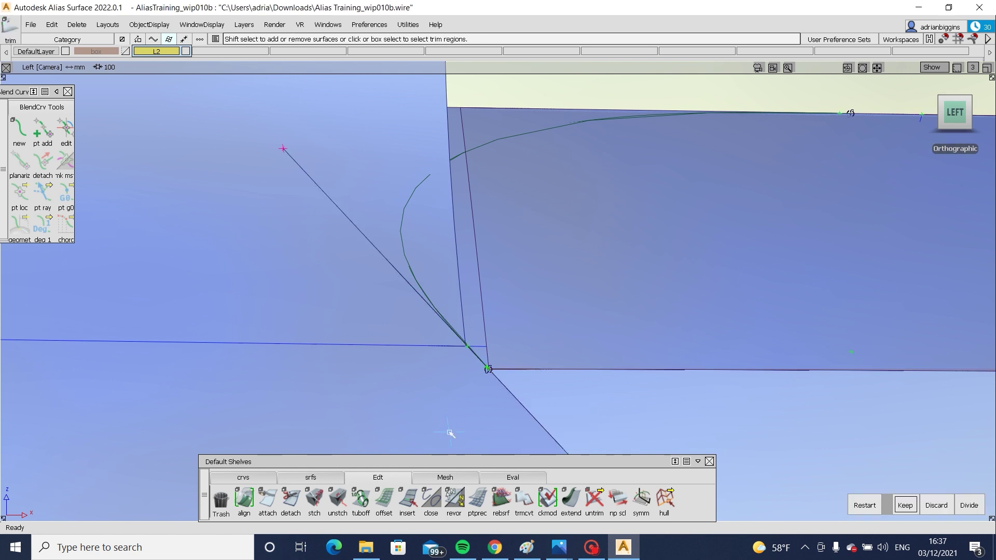
{"action": "mouse_move", "coordinate": [507, 383]}
{"action": "right_mouse_down", "text": "alt+shift"}
{"action": "mouse_move", "coordinate": [534, 344]}
{"action": "mouse_move", "coordinate": [518, 307]}
{"action": "mouse_move", "coordinate": [506, 312]}
{"action": "right_mouse_up", "text": "alt+shift"}
{"action": "key", "text": "space"}
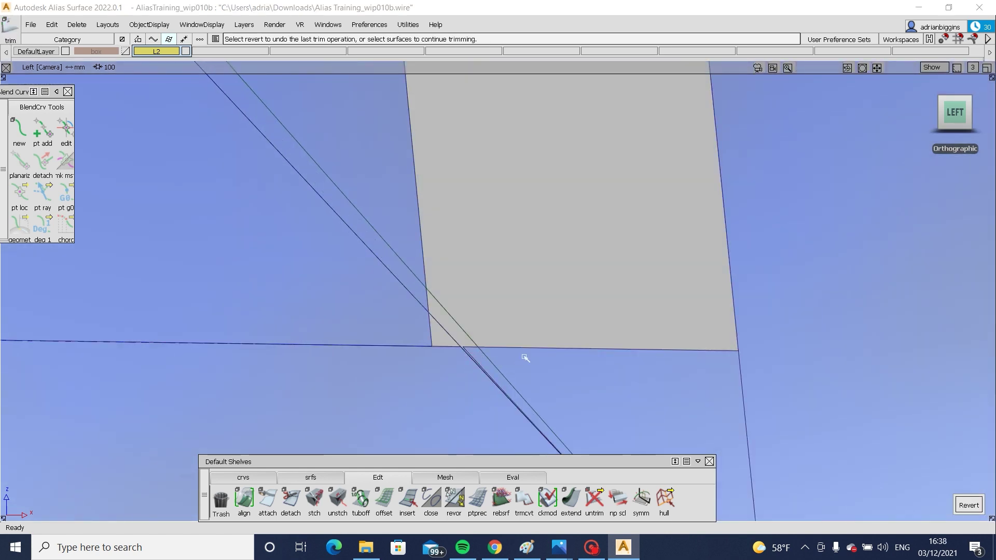
{"action": "left_click", "coordinate": [960, 505]}
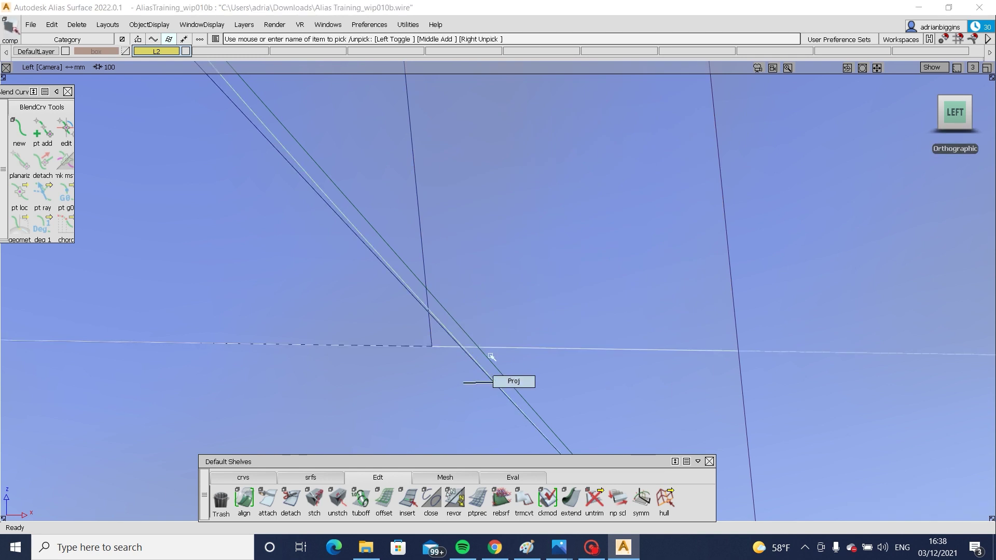
Step: Trim the body-side surface along the fillet line and the recess's slanted front edge, keeping the main body-side region
{"action": "left_click", "coordinate": [516, 366]}
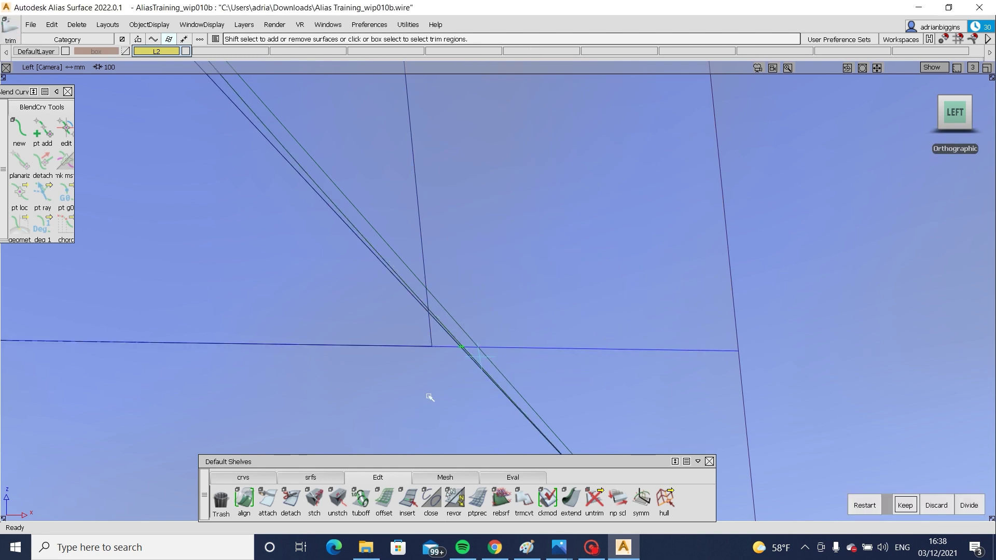
{"action": "left_click_drag", "start_coordinate": [511, 354], "coordinate": [511, 353], "text": "ctrl+shift"}
{"action": "left_click", "coordinate": [469, 359], "text": "alt+shift"}
{"action": "right_click_drag", "start_coordinate": [534, 407], "coordinate": [522, 371], "text": "alt+shift"}
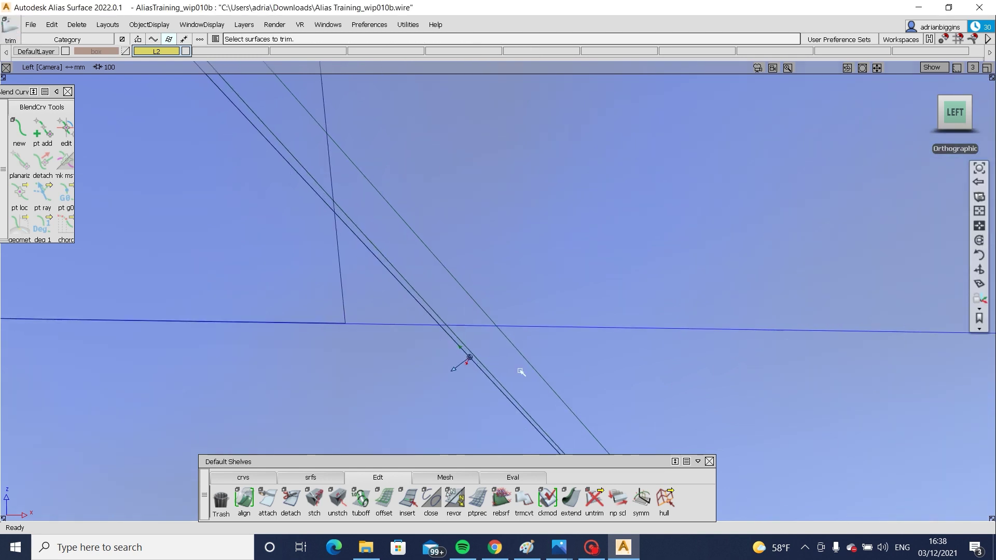
{"action": "left_click_drag", "start_coordinate": [510, 329], "coordinate": [464, 373], "text": "ctrl+shift"}
{"action": "left_click", "coordinate": [457, 342]}
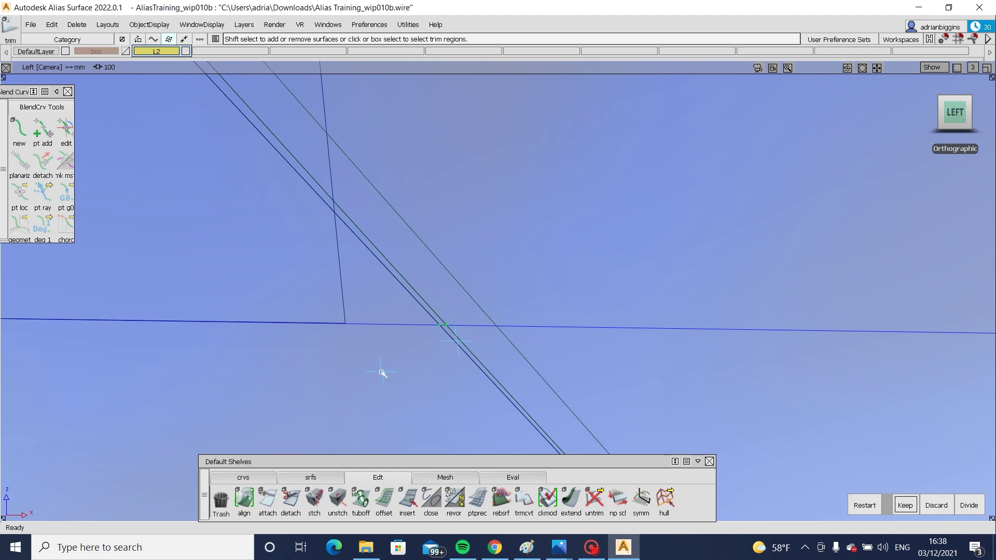
{"action": "key", "text": "space"}
{"action": "right_click_drag", "start_coordinate": [549, 382], "coordinate": [291, 394], "text": "alt+shift"}
{"action": "right_click_drag", "start_coordinate": [529, 333], "coordinate": [525, 234], "text": "alt+shift"}
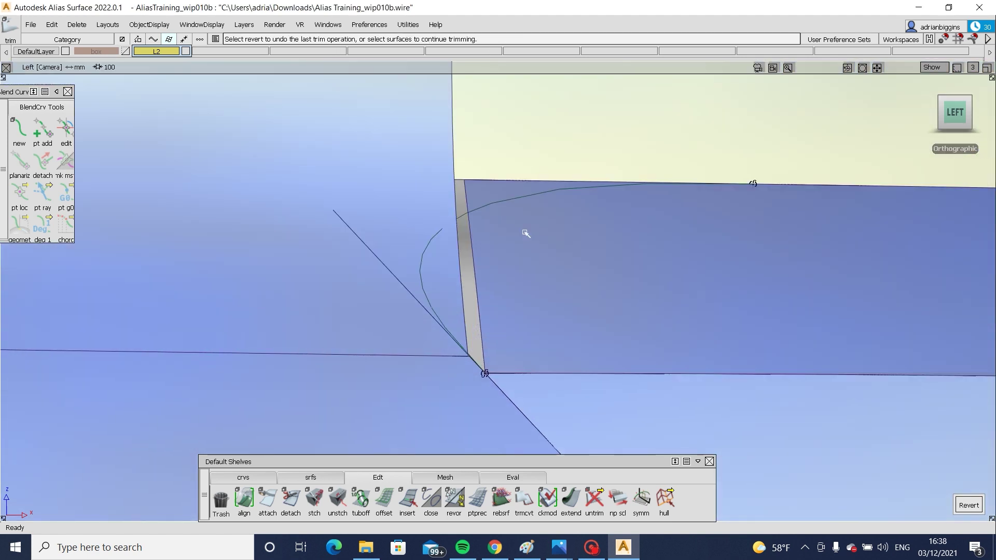
Step: Try to move the fillet surface's lower end CV towards the recess corner, and undo the move
{"action": "left_click_drag", "start_coordinate": [526, 233], "coordinate": [483, 267], "text": "ctrl+shift"}
{"action": "left_click", "coordinate": [460, 285]}
{"action": "right_click_drag", "start_coordinate": [470, 358], "coordinate": [537, 270], "text": "alt+shift"}
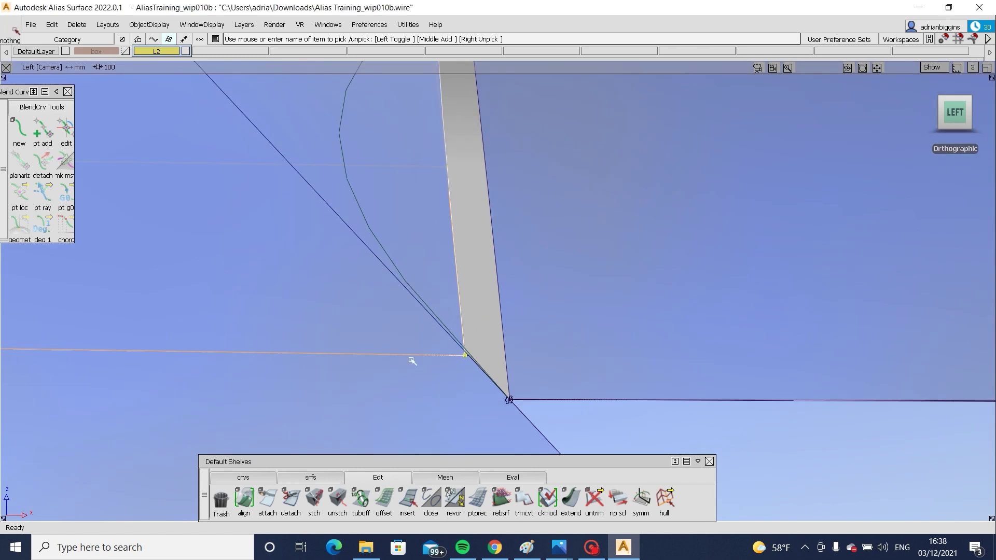
{"action": "left_click_drag", "start_coordinate": [410, 359], "coordinate": [462, 364], "text": "ctrl+shift"}
{"action": "left_click", "coordinate": [464, 359]}
{"action": "right_click_drag", "start_coordinate": [463, 359], "coordinate": [459, 354], "text": "ctrl+shift"}
{"action": "middle_click_drag", "start_coordinate": [459, 354], "coordinate": [521, 361]}
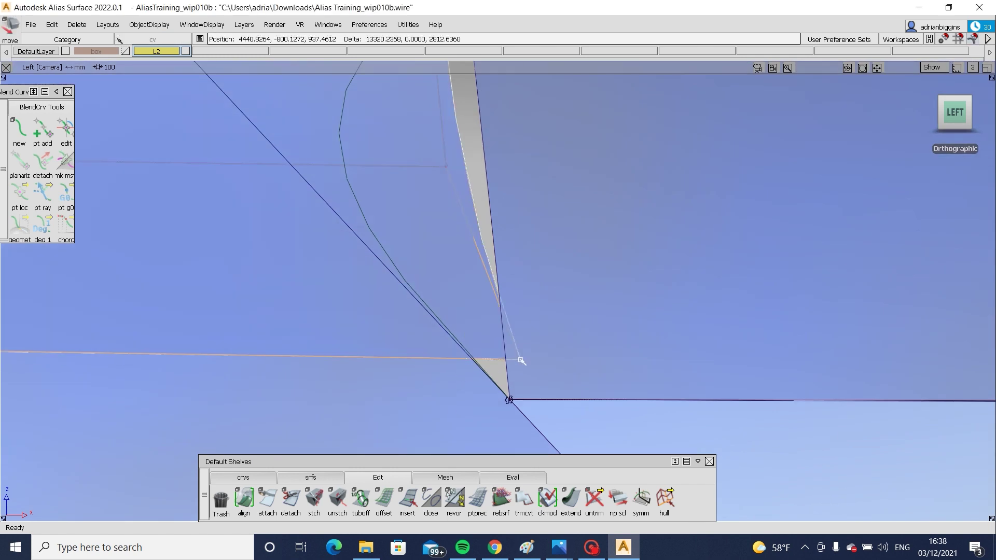
{"action": "key", "text": "ctrl+z"}
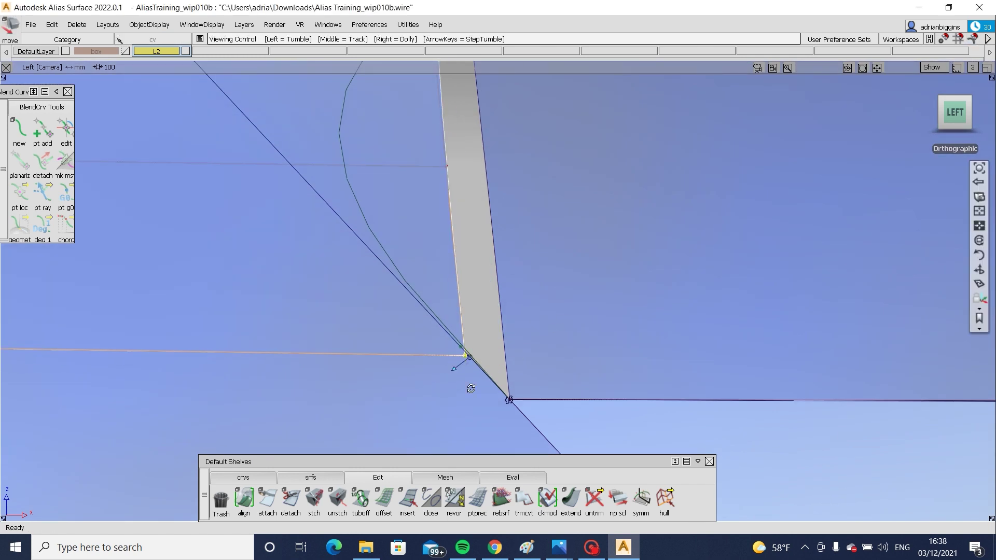
Step: Shift the fillet's lower end CV to close its gap with the recess's front corner, and inspect the adjusted end
{"action": "left_click_drag", "start_coordinate": [470, 387], "coordinate": [423, 343], "text": "alt+shift"}
{"action": "right_click_drag", "start_coordinate": [423, 342], "coordinate": [442, 307], "text": "alt+shift"}
{"action": "left_click_drag", "start_coordinate": [442, 307], "coordinate": [551, 291], "text": "alt+shift"}
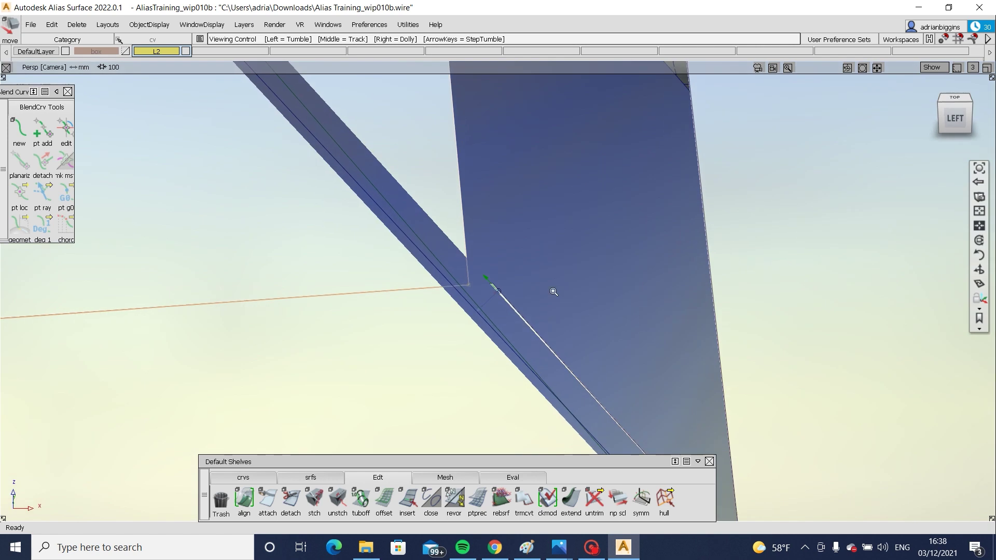
{"action": "right_click_drag", "start_coordinate": [551, 291], "coordinate": [481, 273], "text": "alt+shift"}
{"action": "left_click_drag", "start_coordinate": [497, 275], "coordinate": [493, 271]}
{"action": "left_click_drag", "start_coordinate": [562, 237], "coordinate": [555, 338], "text": "alt+shift"}
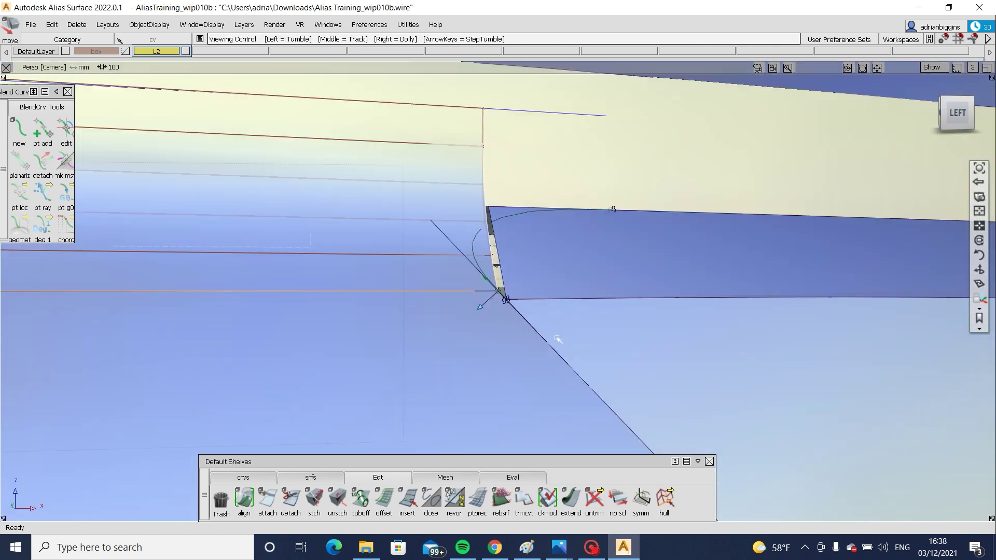
{"action": "right_click_drag", "start_coordinate": [556, 337], "coordinate": [420, 322], "text": "alt+shift"}
{"action": "mouse_move", "coordinate": [420, 322]}
{"action": "left_mouse_down", "text": "alt+shift"}
{"action": "mouse_move", "coordinate": [313, 340]}
{"action": "mouse_move", "coordinate": [409, 322]}
{"action": "left_mouse_up", "text": "alt+shift"}
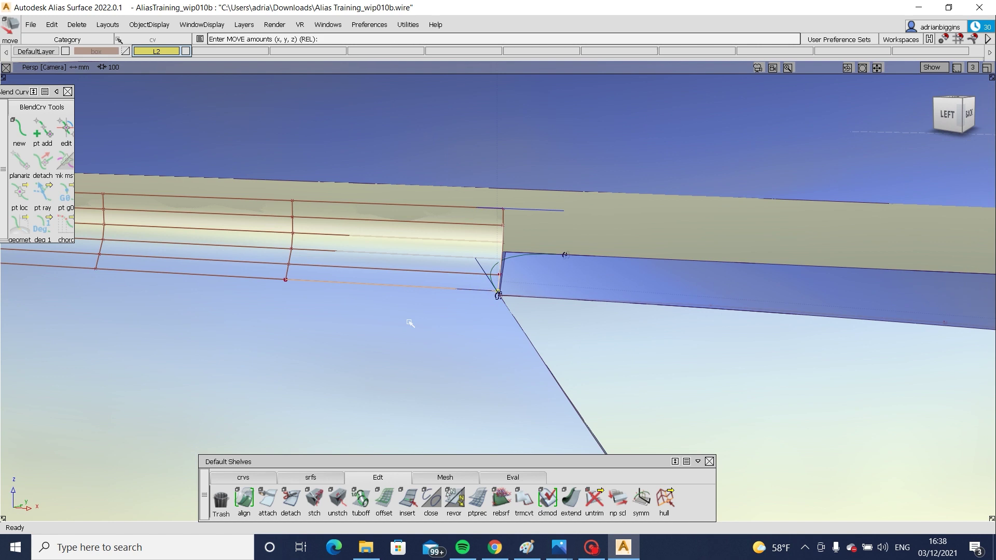
{"action": "key", "text": "ctrl+m"}
{"action": "key", "text": "ctrl+m"}
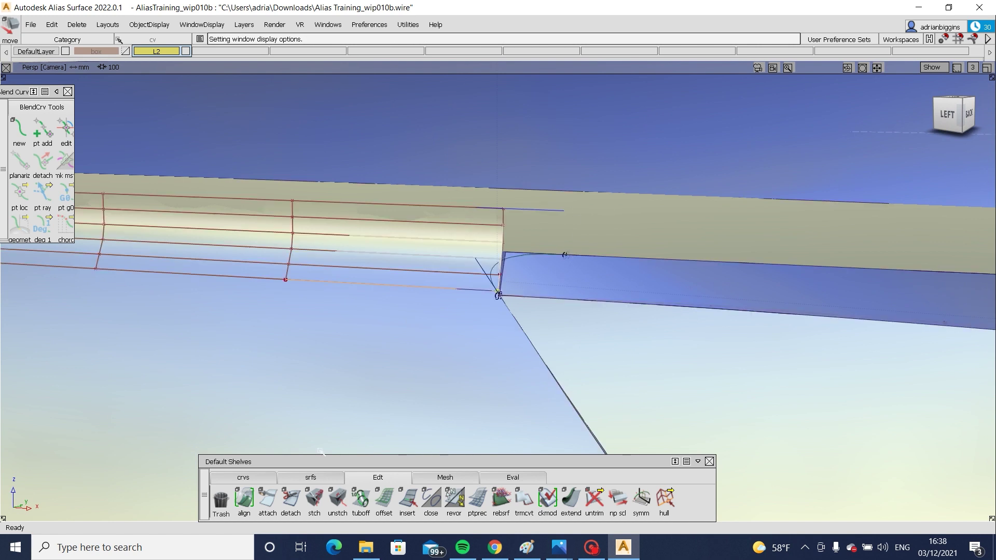
Step: Shift the corner blend curve's upper end point along the recess's upper edge towards the recess corner, working in the left view
{"action": "left_click", "coordinate": [254, 477]}
{"action": "right_click_drag", "start_coordinate": [511, 253], "coordinate": [563, 266], "text": "alt+shift"}
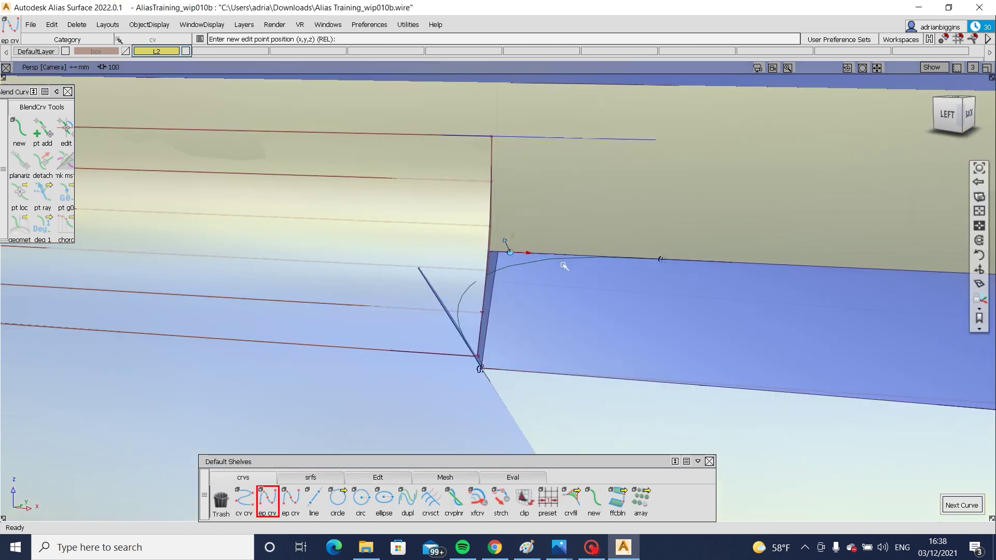
{"action": "left_click", "coordinate": [665, 259]}
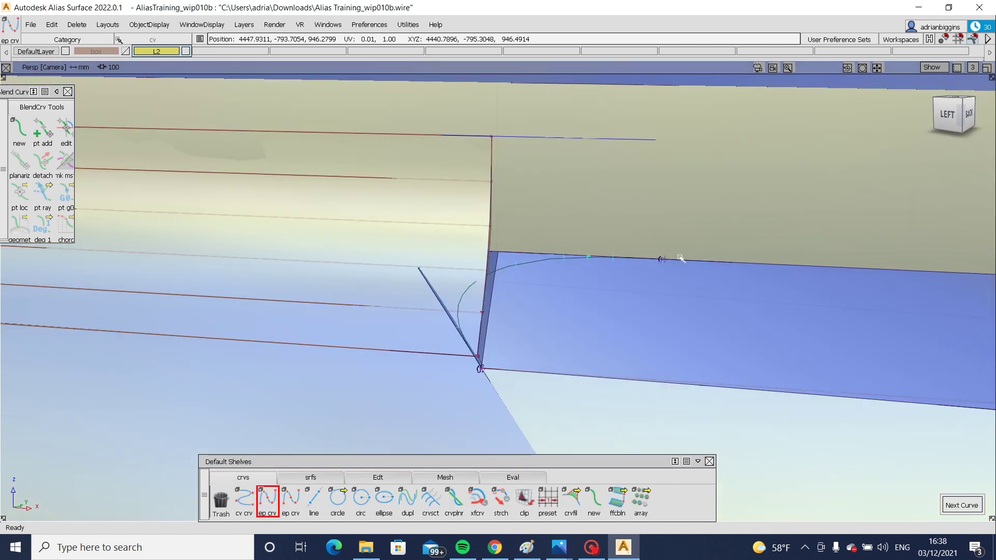
{"action": "left_click", "coordinate": [941, 109]}
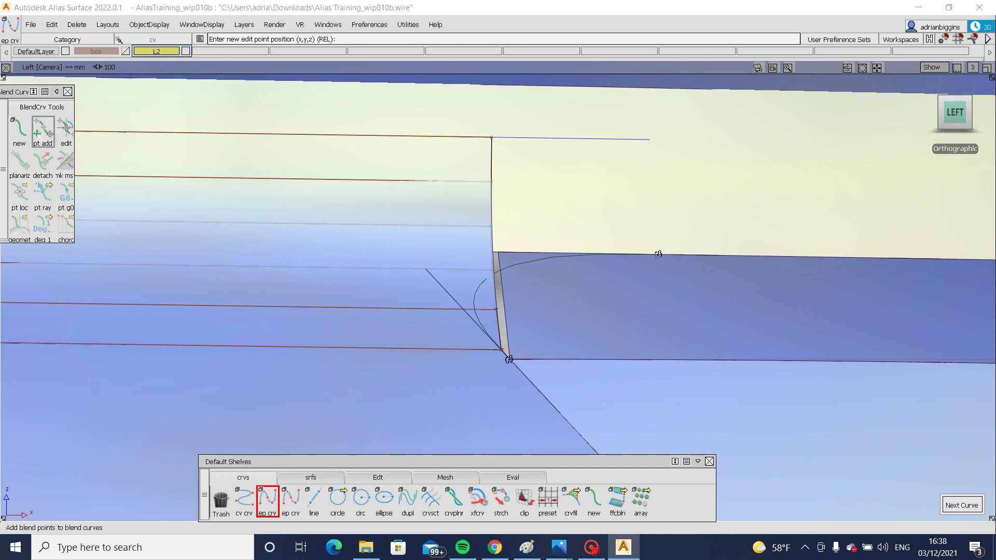
{"action": "left_click", "coordinate": [65, 131]}
{"action": "left_click", "coordinate": [659, 254]}
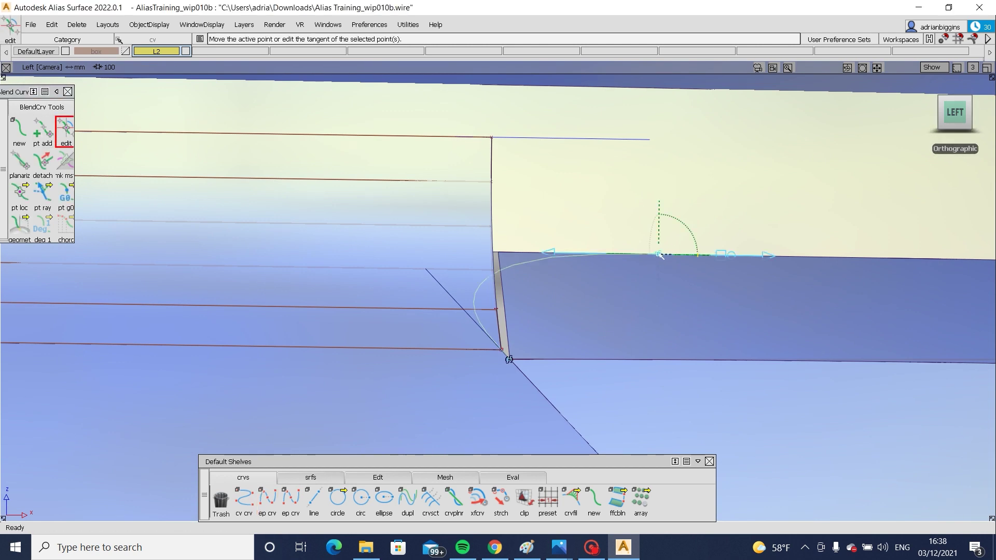
{"action": "left_click_drag", "start_coordinate": [659, 254], "coordinate": [618, 254]}
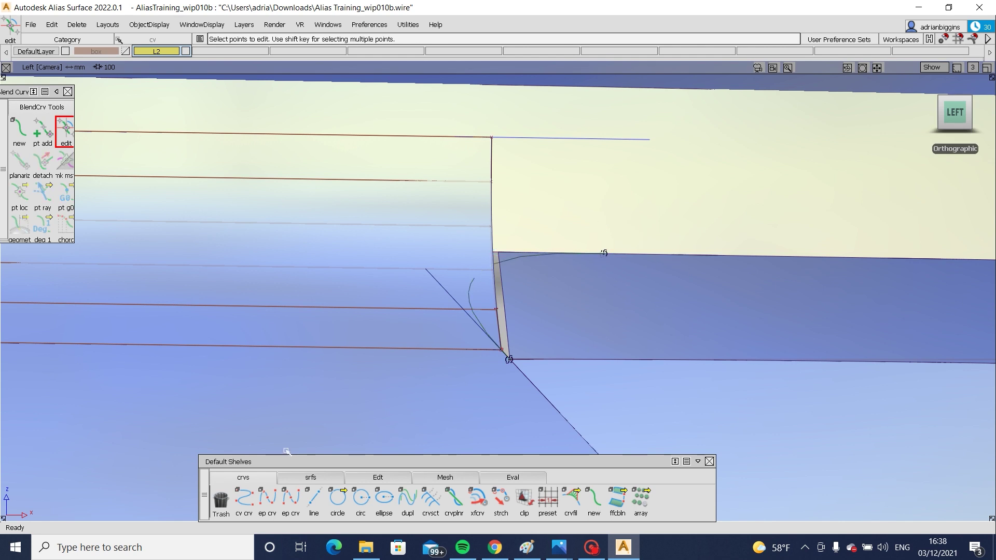
Step: Draw a vertical curve up from the blend curve's upper end and trim the shoulder surface with it, keeping the region behind it
{"action": "left_click", "coordinate": [268, 498]}
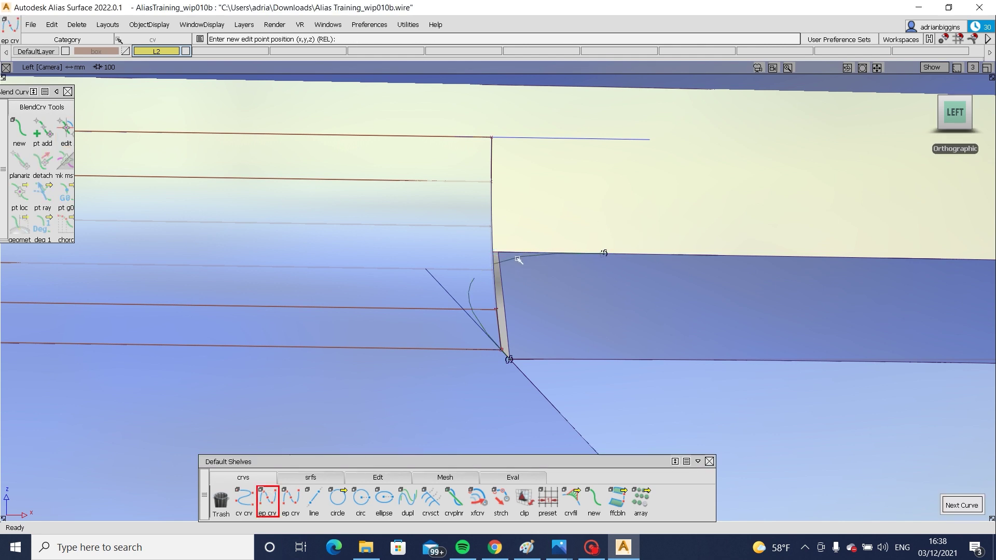
{"action": "right_click", "coordinate": [609, 119]}
{"action": "mouse_move", "coordinate": [687, 249]}
{"action": "left_mouse_down", "text": "ctrl+shift"}
{"action": "mouse_move", "coordinate": [688, 157]}
{"action": "mouse_move", "coordinate": [634, 240]}
{"action": "left_mouse_up", "text": "ctrl+shift"}
{"action": "left_click", "coordinate": [607, 253]}
{"action": "middle_click_drag", "start_coordinate": [516, 216], "coordinate": [630, 210], "text": "ctrl+shift"}
{"action": "left_click", "coordinate": [631, 210]}
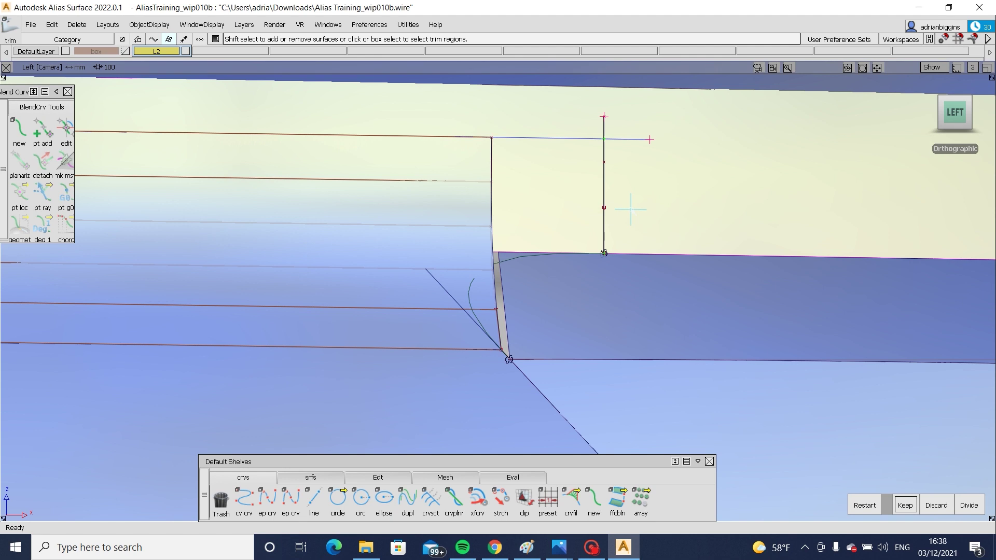
{"action": "left_click", "coordinate": [913, 510]}
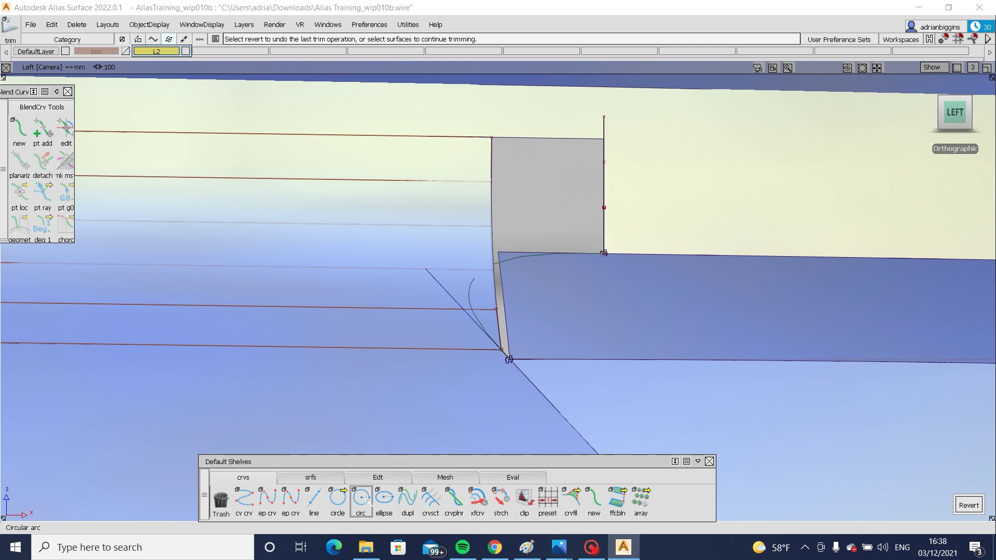
Step: Build a two-rail surface between the fillet's end edge and the trimmed vertical edge, with Rail 2 at G2 Curvature
{"action": "left_click", "coordinate": [302, 477]}
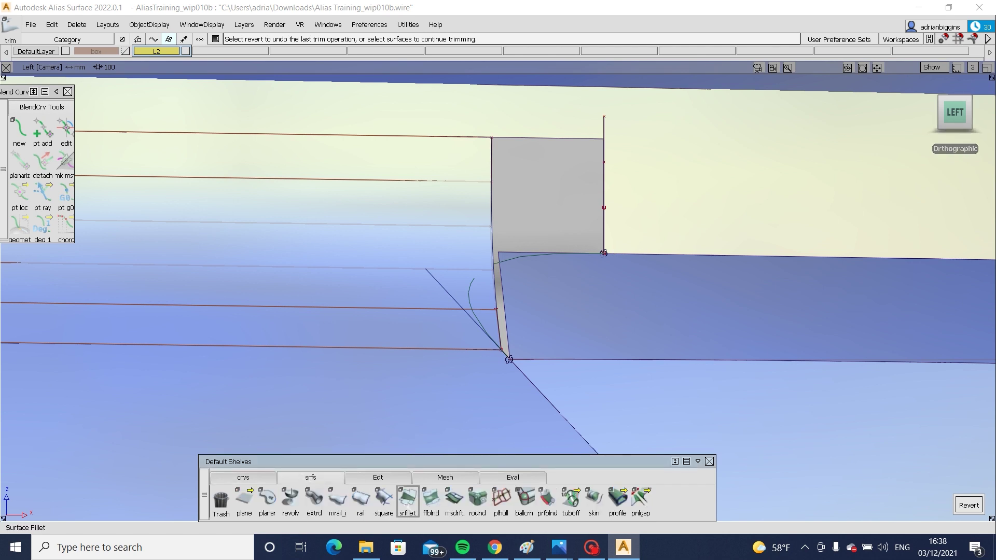
{"action": "left_click", "coordinate": [360, 499]}
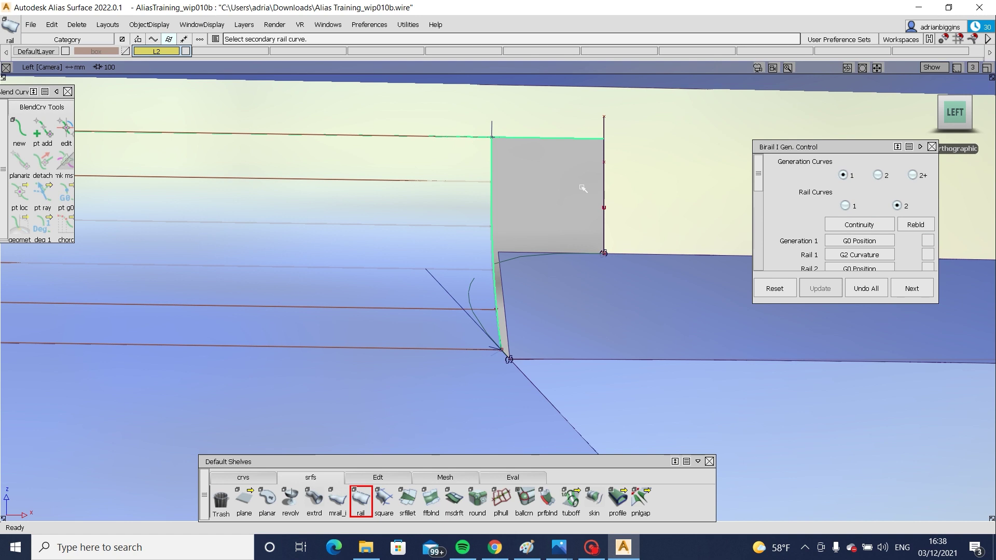
{"action": "left_click", "coordinate": [603, 184]}
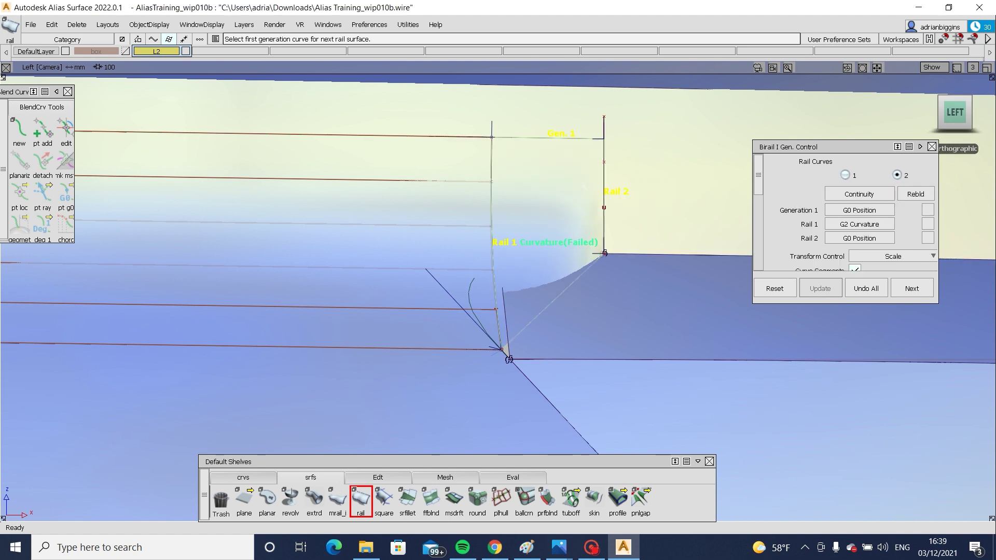
{"action": "left_click_drag", "start_coordinate": [584, 186], "coordinate": [595, 223], "text": "alt+shift"}
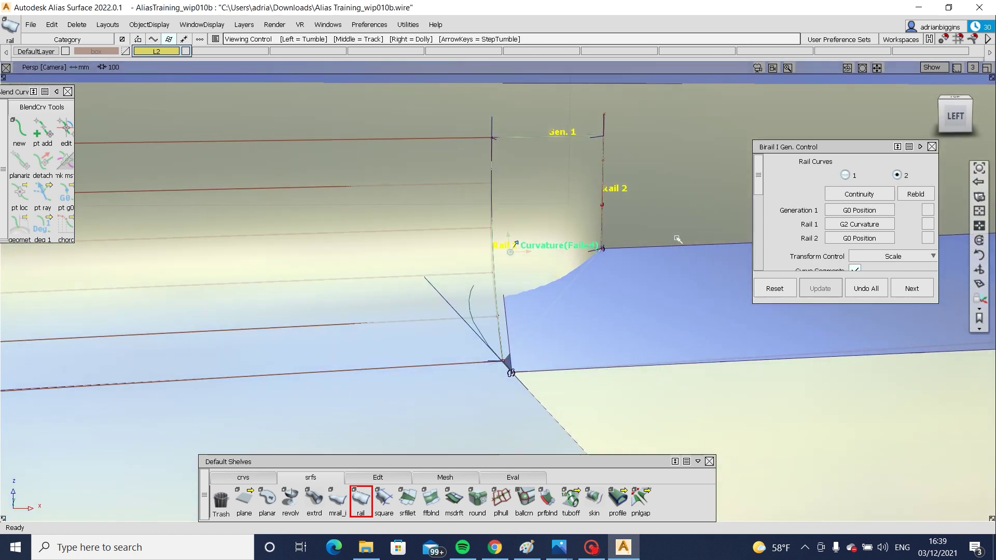
{"action": "left_click_drag", "start_coordinate": [678, 239], "coordinate": [752, 216], "text": "alt+shift"}
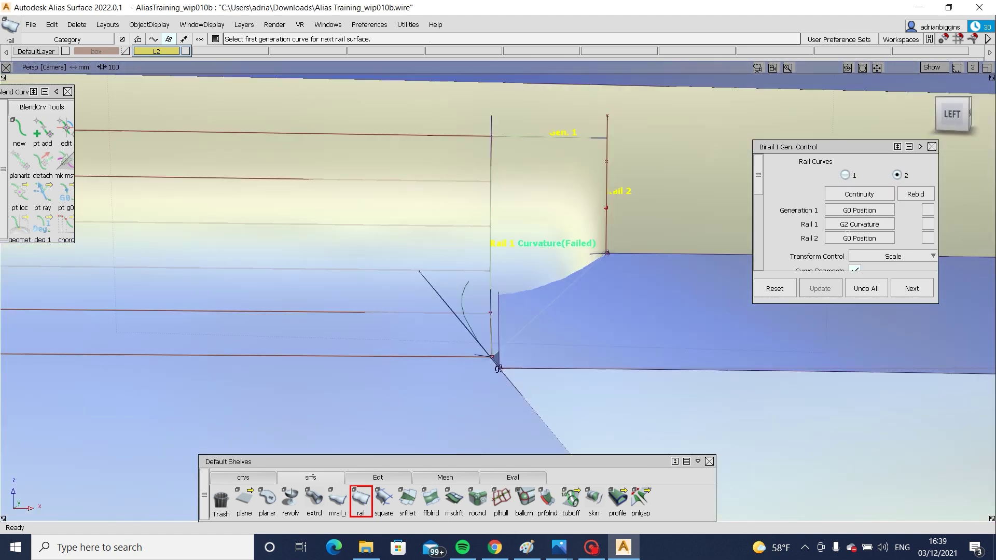
{"action": "left_click", "coordinate": [859, 238]}
{"action": "left_click", "coordinate": [860, 282]}
{"action": "left_click_drag", "start_coordinate": [638, 231], "coordinate": [598, 224], "text": "alt+shift"}
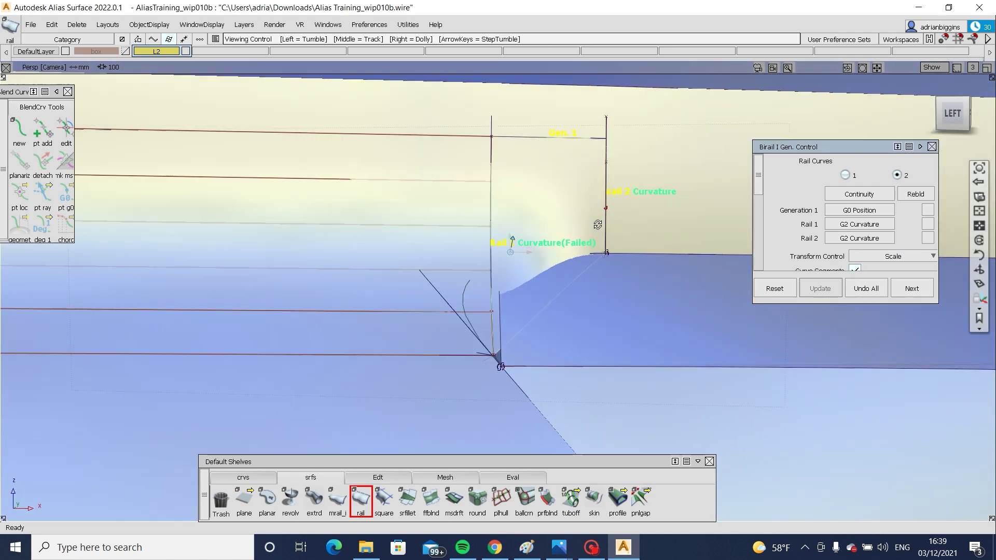
{"action": "left_click", "coordinate": [954, 119]}
{"action": "left_click_drag", "start_coordinate": [538, 204], "coordinate": [571, 171], "text": "ctrl+shift"}
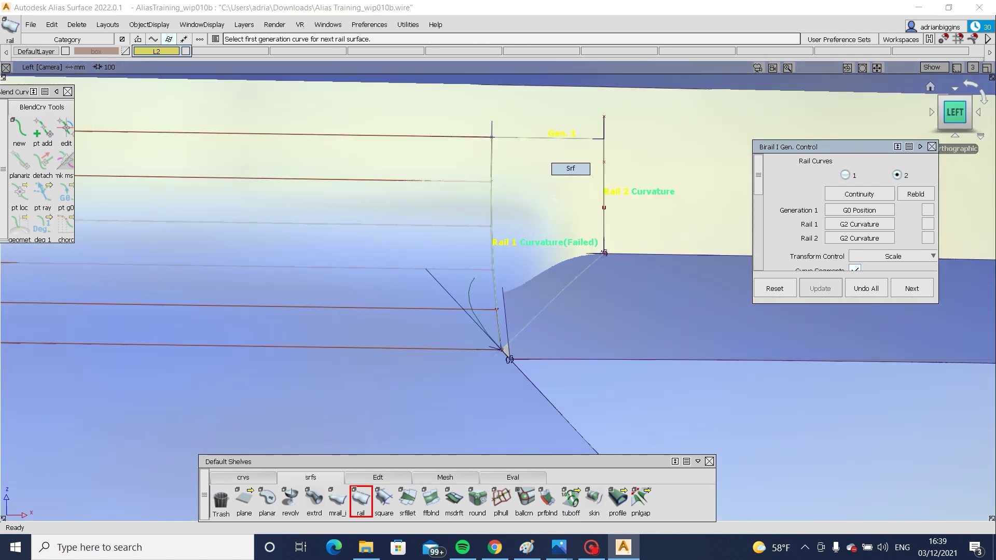
Step: Reopen the rail surface's construction history and set its Generation 1 continuity to G2 Curvature
{"action": "middle_click_drag", "start_coordinate": [533, 205], "coordinate": [472, 213], "text": "alt+shift"}
{"action": "right_click_drag", "start_coordinate": [472, 213], "coordinate": [496, 180], "text": "ctrl+shift"}
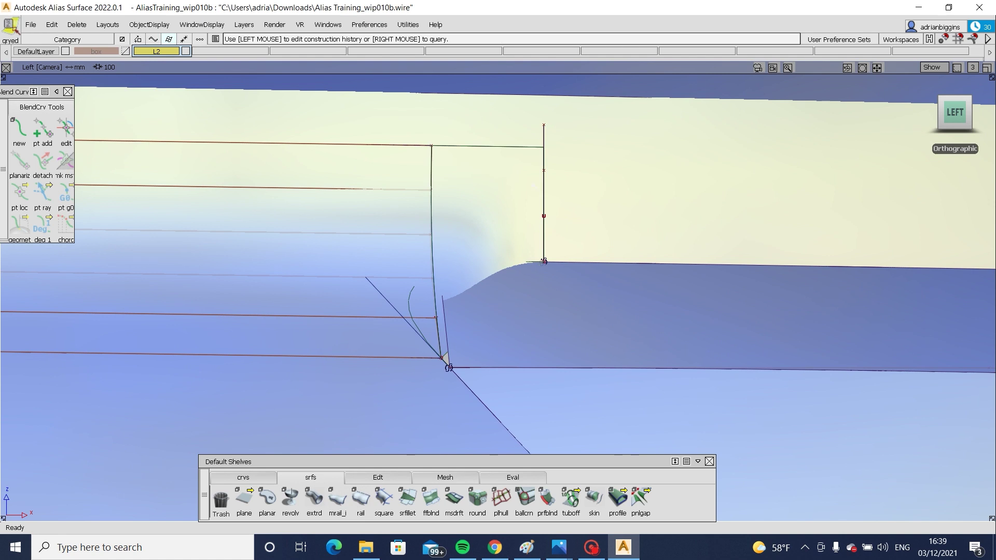
{"action": "left_click", "coordinate": [534, 186]}
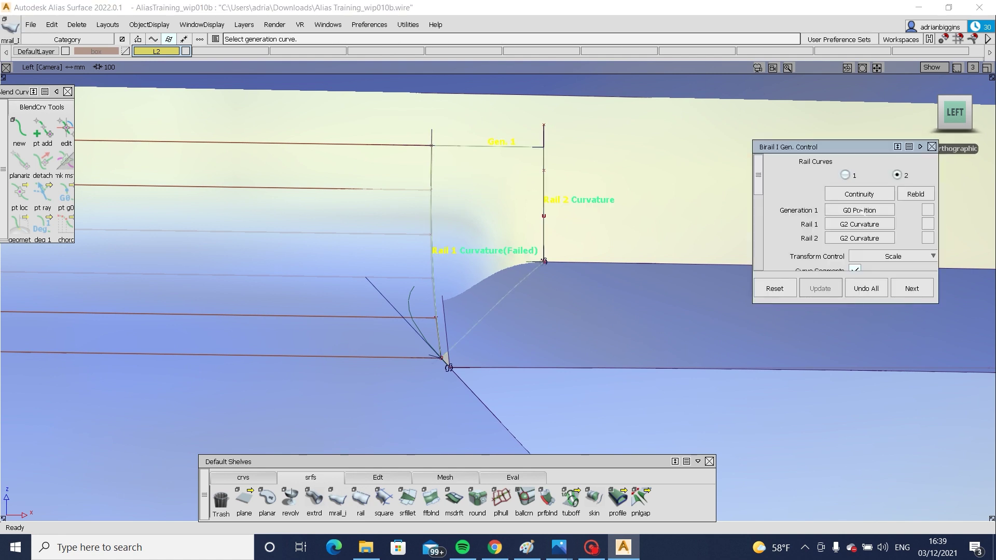
{"action": "left_click", "coordinate": [860, 210]}
{"action": "left_click", "coordinate": [862, 254]}
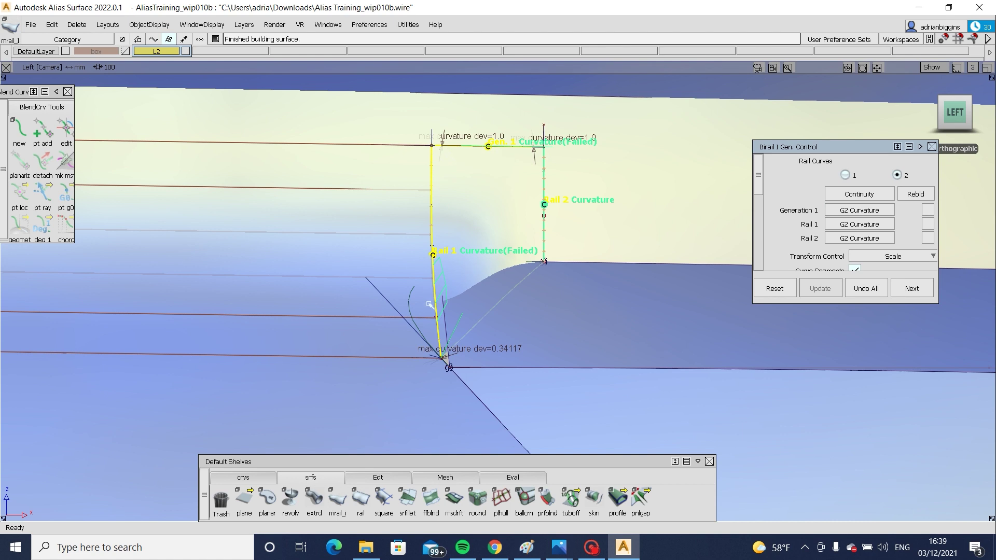
{"action": "left_click_drag", "start_coordinate": [482, 275], "coordinate": [506, 242], "text": "ctrl+shift"}
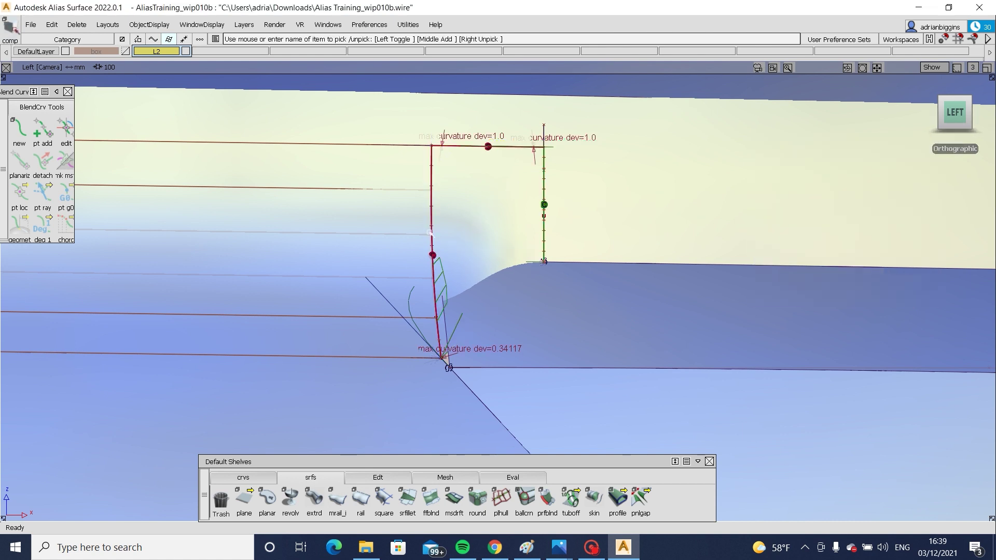
Step: Project the blend curve onto the fillet and rail surfaces, trim off the area inside the rounded corner, and hide the continuity checks
{"action": "left_click", "coordinate": [394, 234]}
{"action": "right_click_drag", "start_coordinate": [204, 243], "coordinate": [288, 253], "text": "ctrl+shift"}
{"action": "left_click_drag", "start_coordinate": [407, 273], "coordinate": [418, 296]}
{"action": "key", "text": "space"}
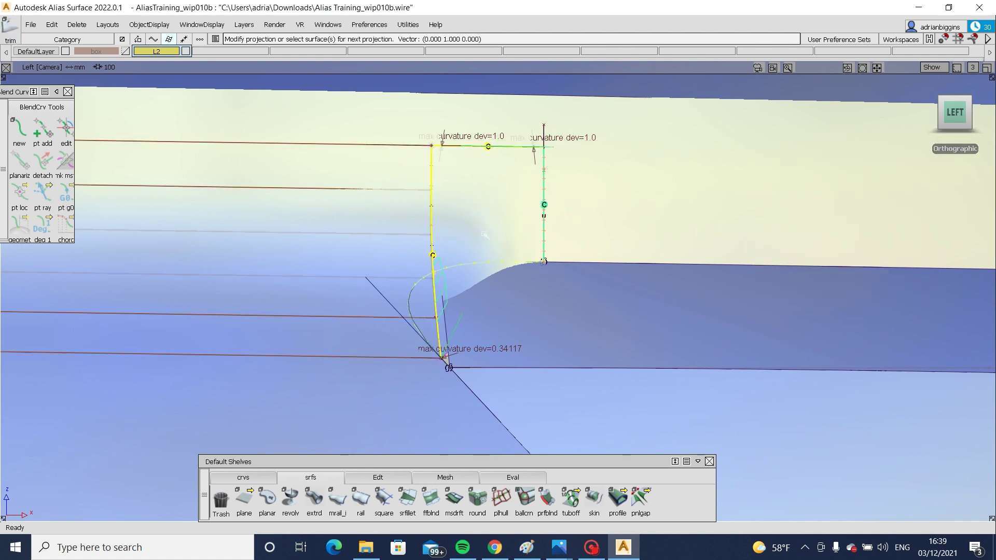
{"action": "right_click_drag", "start_coordinate": [410, 286], "coordinate": [538, 372], "text": "ctrl+shift"}
{"action": "left_click", "coordinate": [346, 239]}
{"action": "key", "text": "space"}
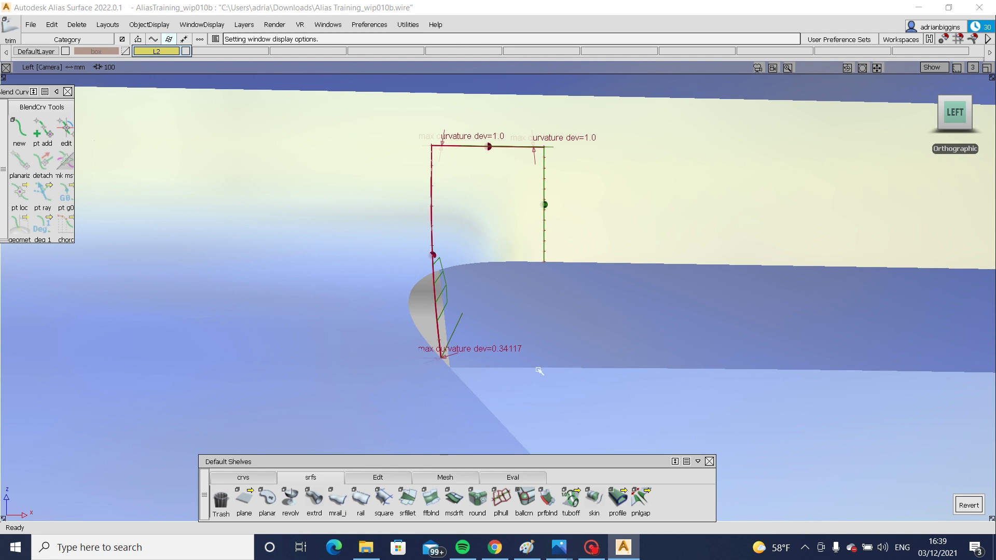
{"action": "left_click_drag", "start_coordinate": [538, 371], "coordinate": [537, 275], "text": "ctrl+shift"}
{"action": "left_click_drag", "start_coordinate": [564, 355], "coordinate": [563, 270], "text": "ctrl+shift"}
Step: Extend the recess surface's front edge forward past the rounded corner
{"action": "left_click", "coordinate": [378, 478]}
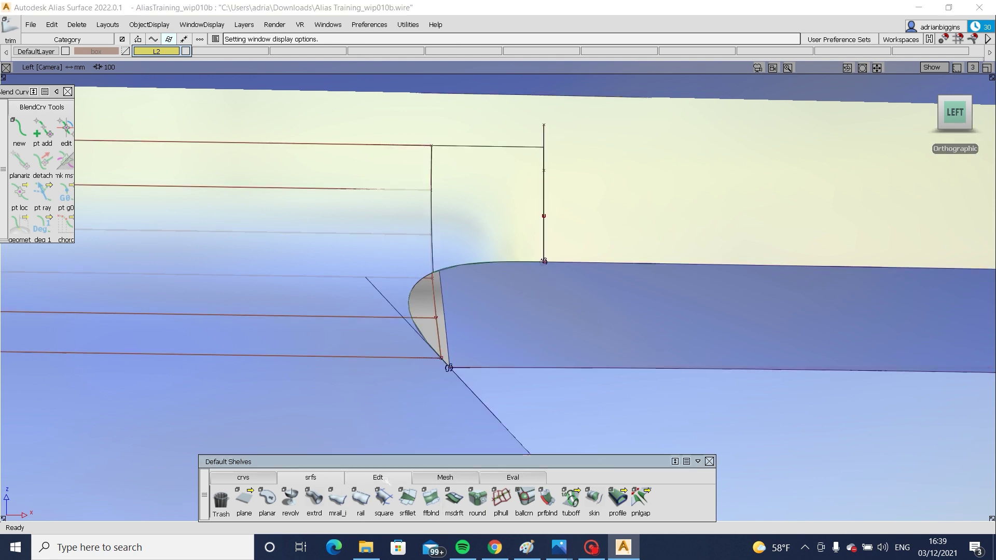
{"action": "left_click", "coordinate": [447, 315]}
{"action": "left_click_drag", "start_coordinate": [445, 316], "coordinate": [349, 341]}
{"action": "left_click_drag", "start_coordinate": [506, 372], "coordinate": [504, 312], "text": "ctrl+shift"}
{"action": "left_click_drag", "start_coordinate": [590, 265], "coordinate": [531, 312], "text": "ctrl+shift"}
Step: Project the blend curve onto the extended recess surface and trim it there, keeping the recess side
{"action": "left_click", "coordinate": [405, 322]}
{"action": "right_click_drag", "start_coordinate": [355, 309], "coordinate": [418, 299], "text": "ctrl+shift"}
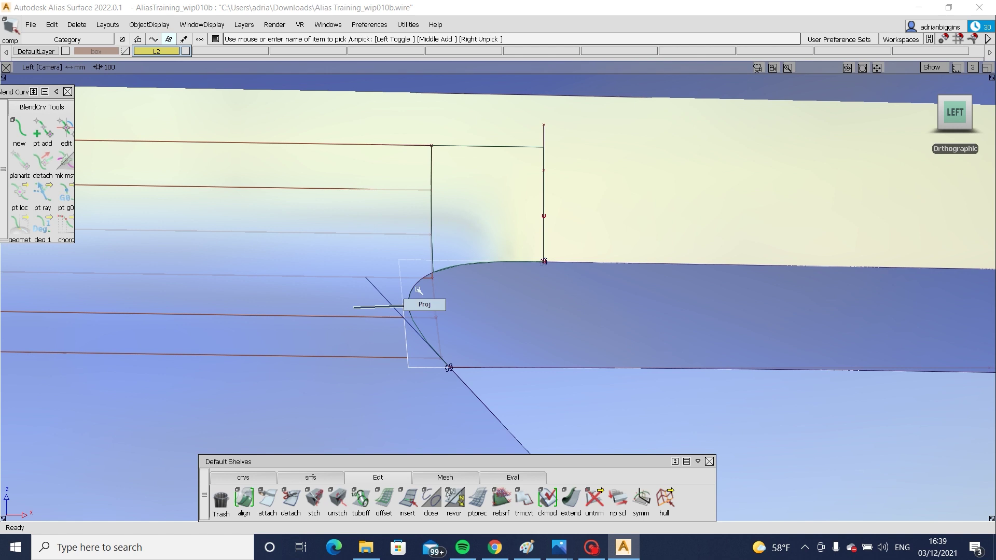
{"action": "left_click", "coordinate": [419, 285]}
{"action": "right_click_drag", "start_coordinate": [607, 268], "coordinate": [527, 333], "text": "ctrl+shift"}
{"action": "left_click", "coordinate": [526, 330]}
{"action": "left_click", "coordinate": [527, 330]}
{"action": "key", "text": "space"}
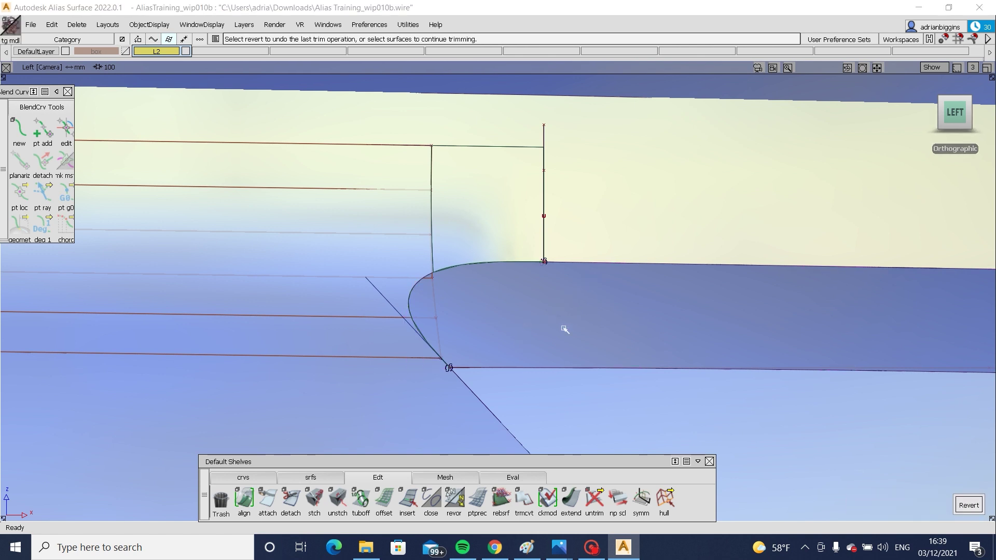
Step: Examine the rounded recess corner and the adjoining body-side surfaces from several angles, with and without model lines
{"action": "left_click_drag", "start_coordinate": [565, 328], "coordinate": [564, 260], "text": "ctrl+shift"}
{"action": "left_click_drag", "start_coordinate": [550, 291], "coordinate": [306, 335], "text": "alt+shift"}
{"action": "left_click_drag", "start_coordinate": [337, 367], "coordinate": [402, 345], "text": "alt+shift"}
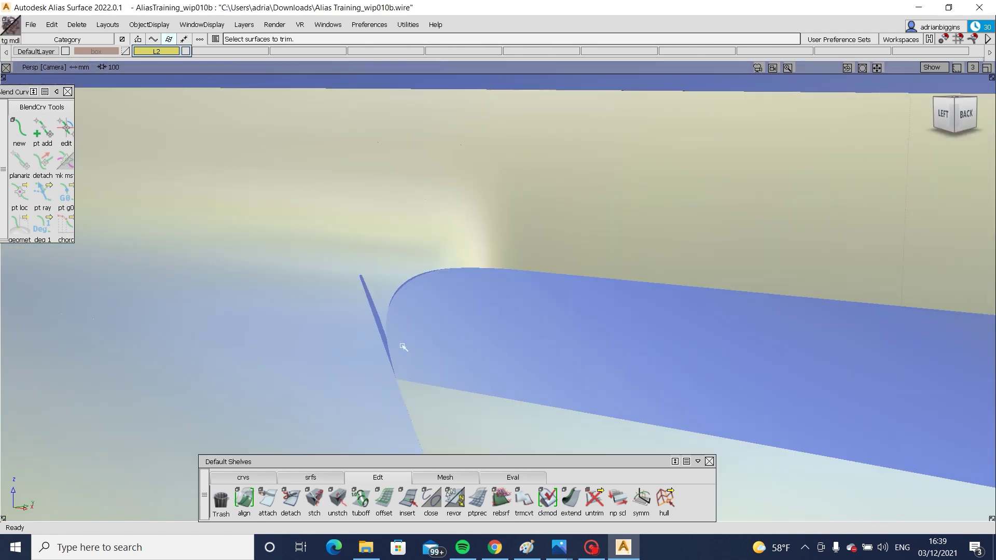
{"action": "right_click_drag", "start_coordinate": [441, 298], "coordinate": [467, 316], "text": "alt+shift"}
{"action": "middle_click_drag", "start_coordinate": [467, 317], "coordinate": [424, 176], "text": "alt+shift"}
{"action": "right_click_drag", "start_coordinate": [425, 177], "coordinate": [440, 298], "text": "alt+shift"}
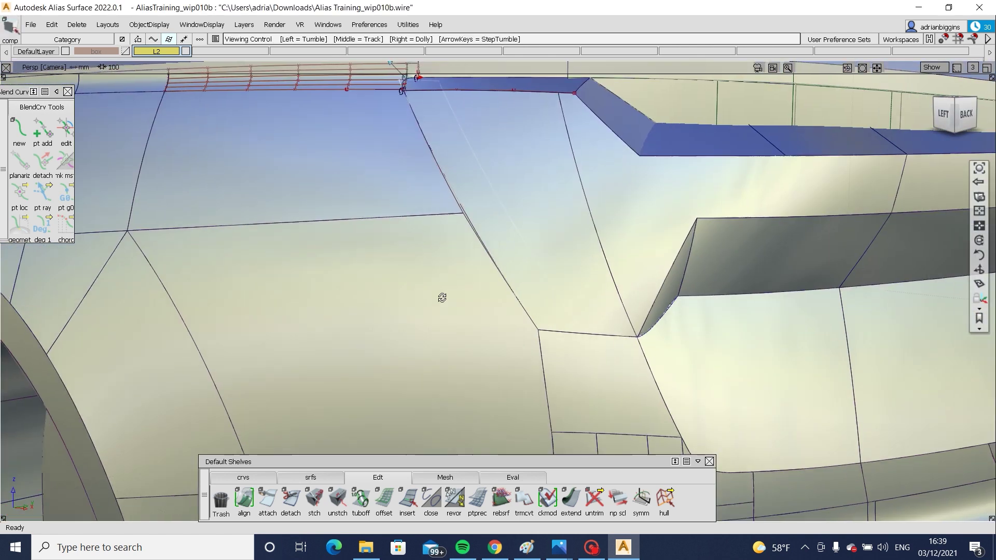
{"action": "left_click_drag", "start_coordinate": [441, 298], "coordinate": [570, 258], "text": "alt+shift"}
{"action": "middle_click_drag", "start_coordinate": [569, 258], "coordinate": [545, 200], "text": "alt+shift"}
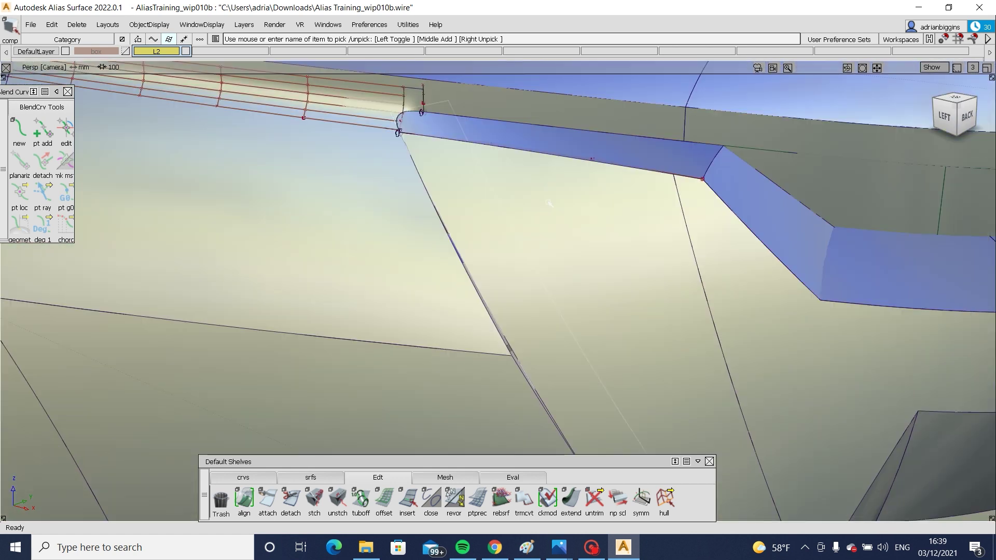
{"action": "key", "text": "ctrl+s"}
{"action": "right_click_drag", "start_coordinate": [544, 200], "coordinate": [396, 247], "text": "alt+shift"}
{"action": "left_click_drag", "start_coordinate": [395, 247], "coordinate": [571, 249], "text": "alt+shift"}
{"action": "right_click_drag", "start_coordinate": [571, 249], "coordinate": [589, 246], "text": "alt+shift"}
{"action": "left_click_drag", "start_coordinate": [590, 245], "coordinate": [654, 234], "text": "alt+shift"}
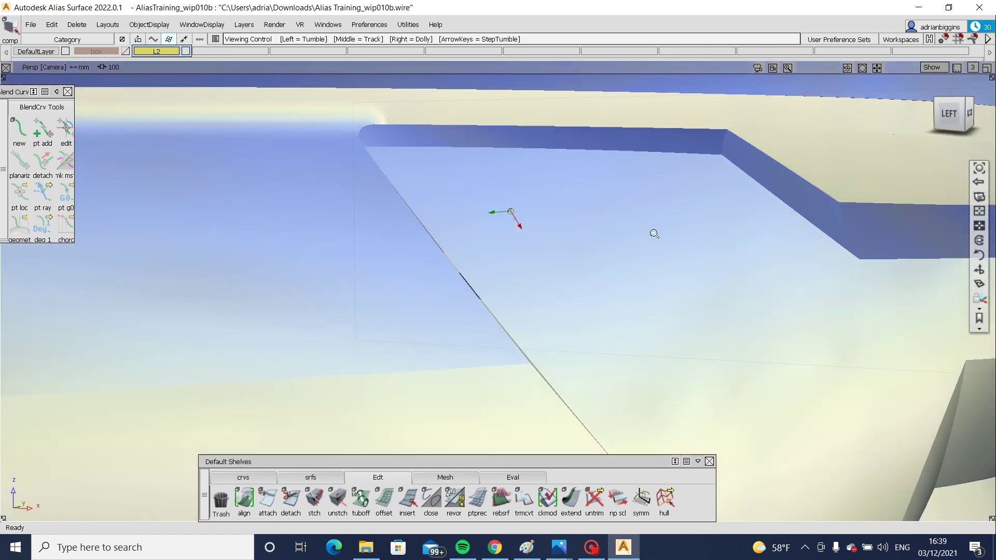
Step: Draw an edit-point curve forward across the body side from the fillet's lower front corner, in the left view
{"action": "right_click_drag", "start_coordinate": [654, 233], "coordinate": [695, 244], "text": "alt+shift"}
{"action": "left_click_drag", "start_coordinate": [695, 243], "coordinate": [658, 252], "text": "alt+shift"}
{"action": "right_click_drag", "start_coordinate": [658, 251], "coordinate": [566, 262], "text": "alt+shift"}
{"action": "left_click_drag", "start_coordinate": [566, 262], "coordinate": [539, 249], "text": "alt+shift"}
{"action": "middle_click_drag", "start_coordinate": [539, 249], "coordinate": [946, 230], "text": "alt+shift"}
{"action": "right_click_drag", "start_coordinate": [474, 176], "coordinate": [602, 258], "text": "alt+shift"}
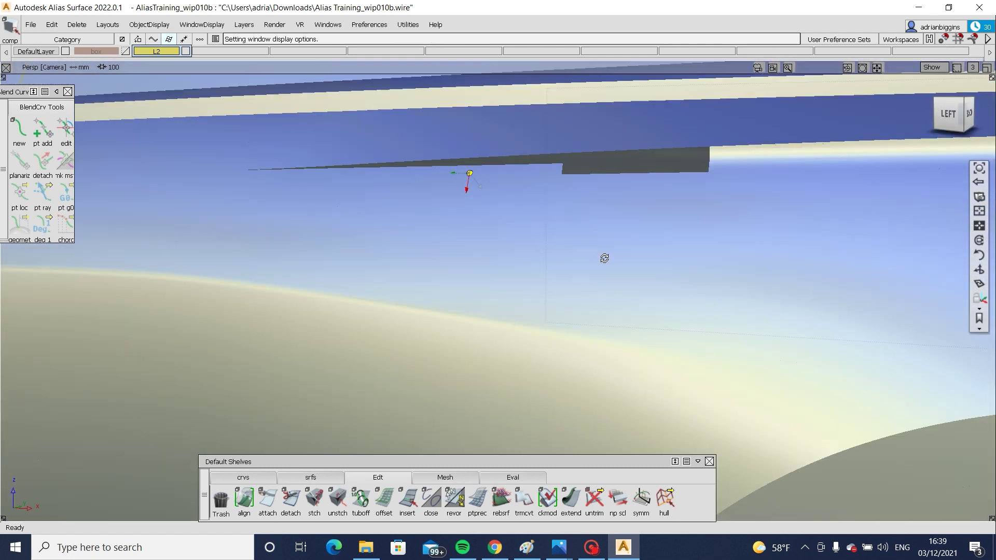
{"action": "key", "text": "alt+t"}
{"action": "right_click_drag", "start_coordinate": [516, 168], "coordinate": [565, 218], "text": "alt+shift"}
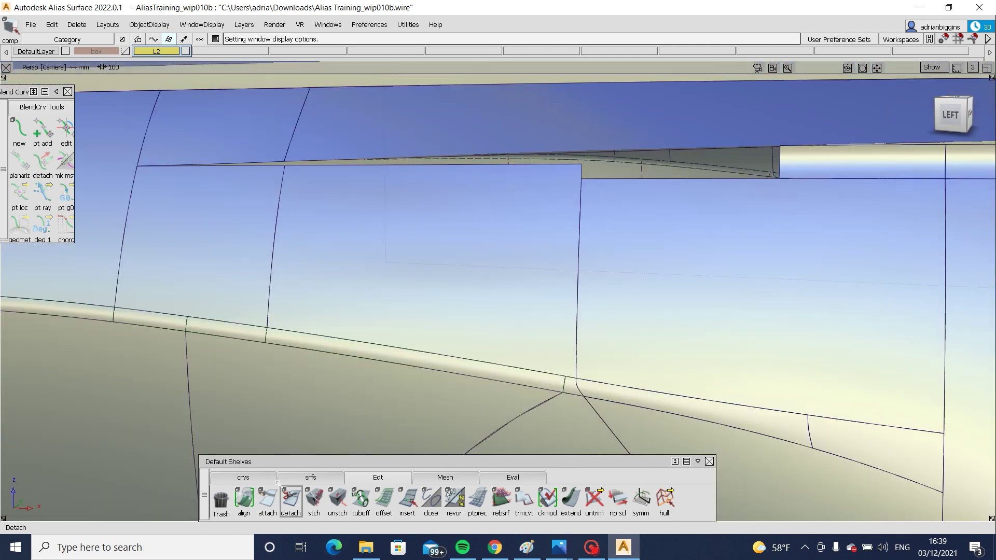
{"action": "left_click", "coordinate": [243, 478]}
{"action": "left_click", "coordinate": [600, 182]}
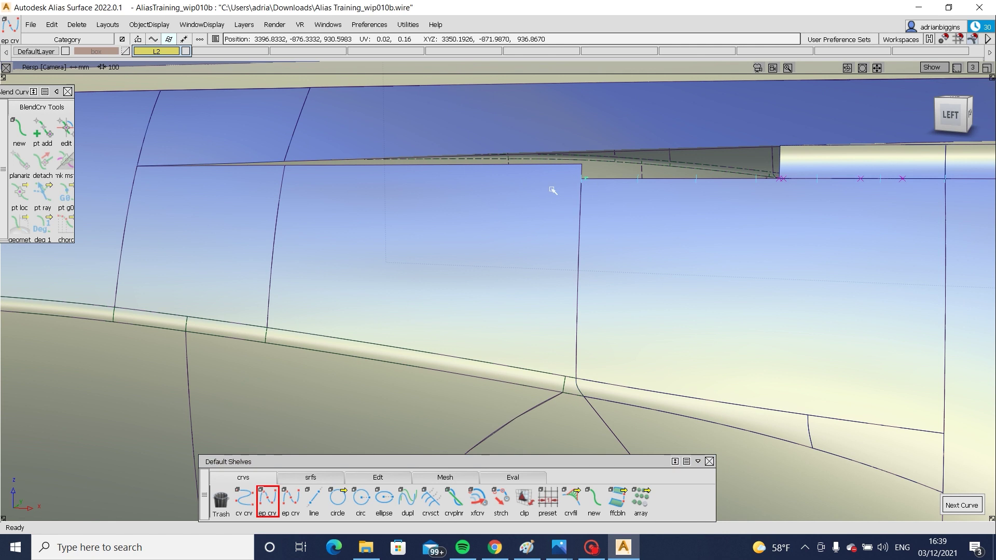
{"action": "left_click", "coordinate": [932, 111]}
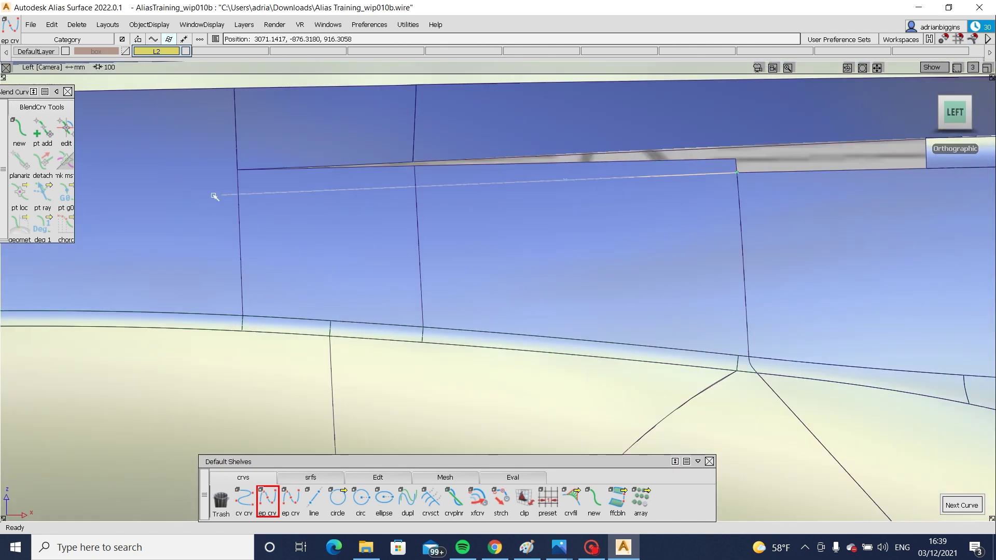
{"action": "left_click_drag", "start_coordinate": [194, 187], "coordinate": [198, 191]}
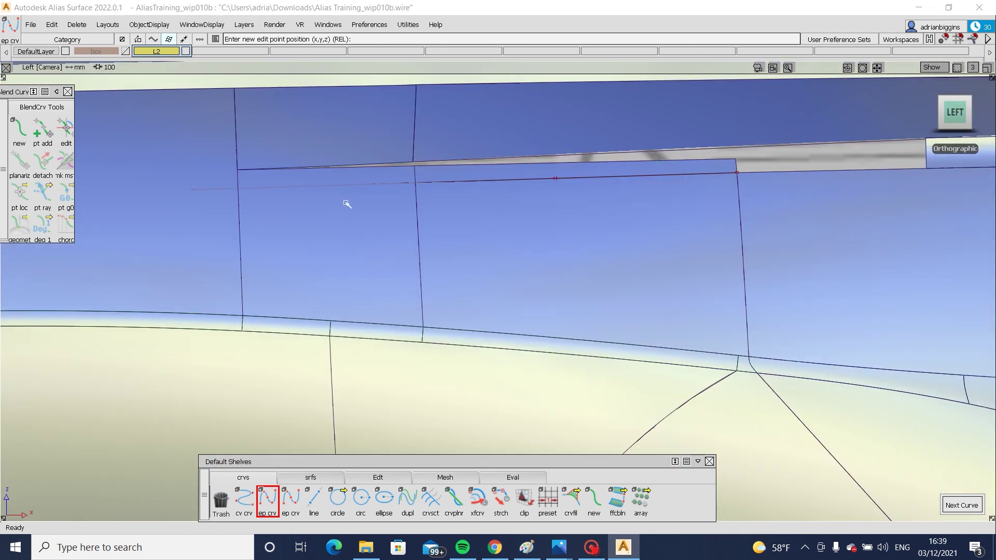
Step: Align the new curve to the fillet's lower edge with G2 continuity and move its front end CV slightly upward
{"action": "key", "text": "ctrl+3"}
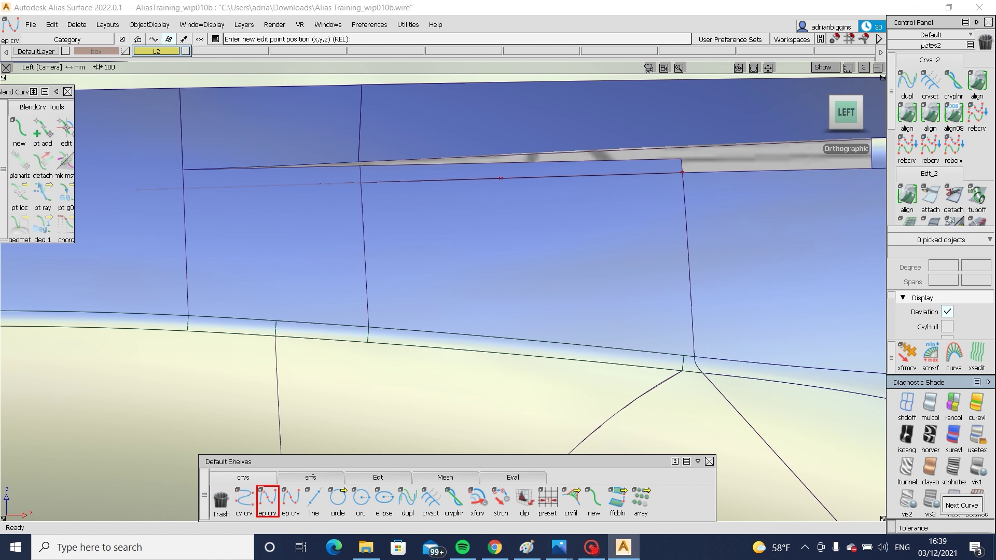
{"action": "double_click", "coordinate": [907, 113]}
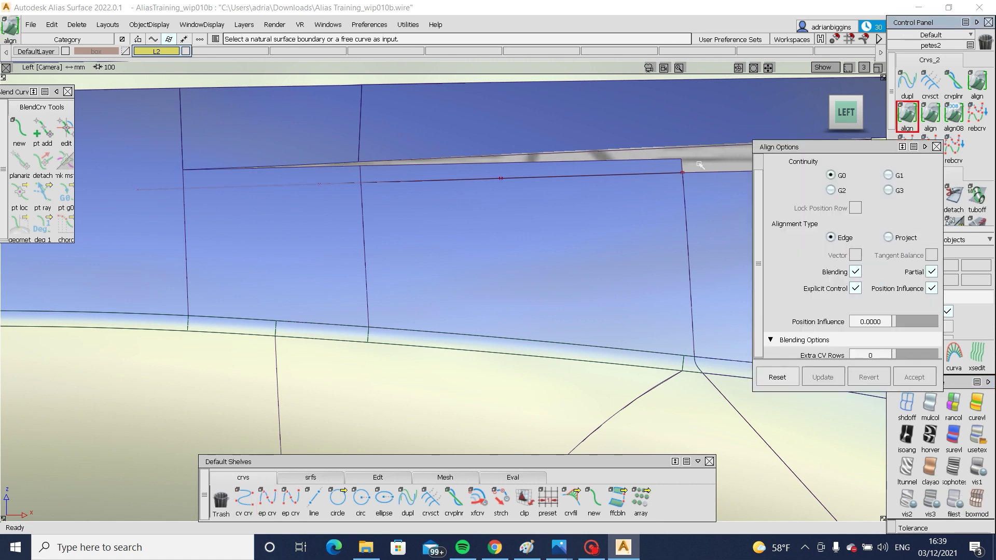
{"action": "left_click", "coordinate": [662, 175]}
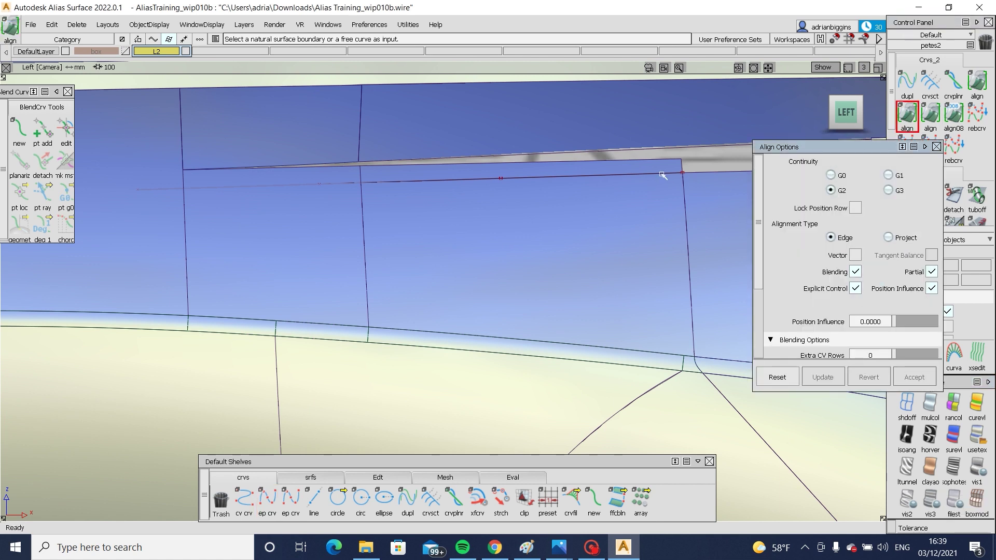
{"action": "left_click", "coordinate": [714, 173]}
{"action": "left_click_drag", "start_coordinate": [616, 250], "coordinate": [613, 203], "text": "ctrl+shift"}
{"action": "left_click_drag", "start_coordinate": [194, 216], "coordinate": [158, 204], "text": "ctrl+shift"}
{"action": "left_click_drag", "start_coordinate": [185, 181], "coordinate": [195, 219], "text": "ctrl+shift"}
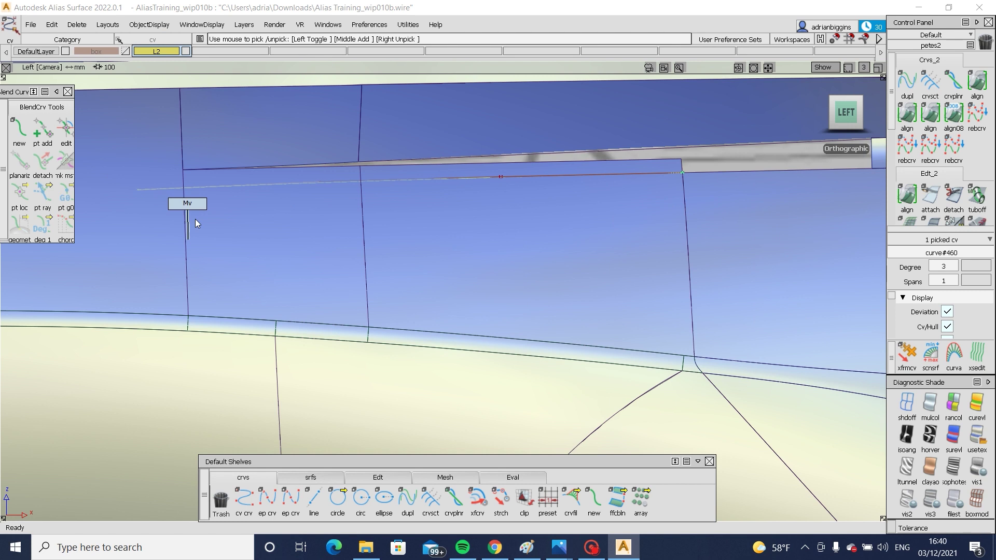
{"action": "right_click_drag", "start_coordinate": [195, 219], "coordinate": [195, 216]}
Step: Project the curve onto the two body-side surfaces ahead of the fillet and trim there, keeping the lower portions
{"action": "left_click_drag", "start_coordinate": [326, 284], "coordinate": [263, 253], "text": "ctrl+shift"}
{"action": "left_click", "coordinate": [290, 237]}
{"action": "left_click", "coordinate": [533, 238]}
{"action": "middle_click_drag", "start_coordinate": [367, 202], "coordinate": [524, 259], "text": "ctrl+shift"}
{"action": "left_click", "coordinate": [630, 174]}
{"action": "key", "text": "space"}
{"action": "left_click", "coordinate": [523, 259]}
{"action": "key", "text": "space"}
{"action": "left_click", "coordinate": [288, 235]}
{"action": "key", "text": "space"}
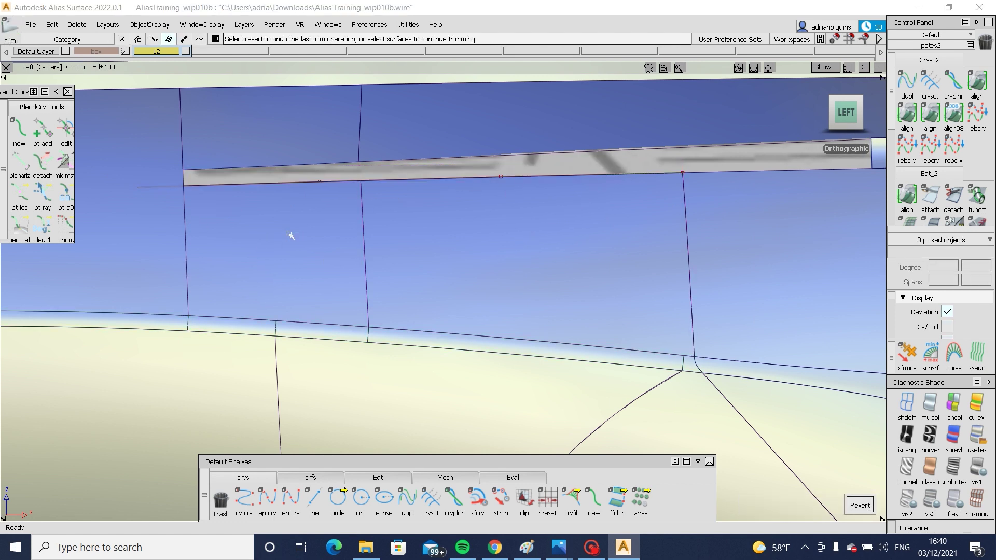
Step: Try to build a profile blend across the gap, with G0 along the upper edge and G2 along the trimmed lower edges
{"action": "middle_click_drag", "start_coordinate": [637, 229], "coordinate": [446, 248], "text": "alt+shift"}
{"action": "middle_click_drag", "start_coordinate": [302, 286], "coordinate": [419, 293], "text": "alt+shift"}
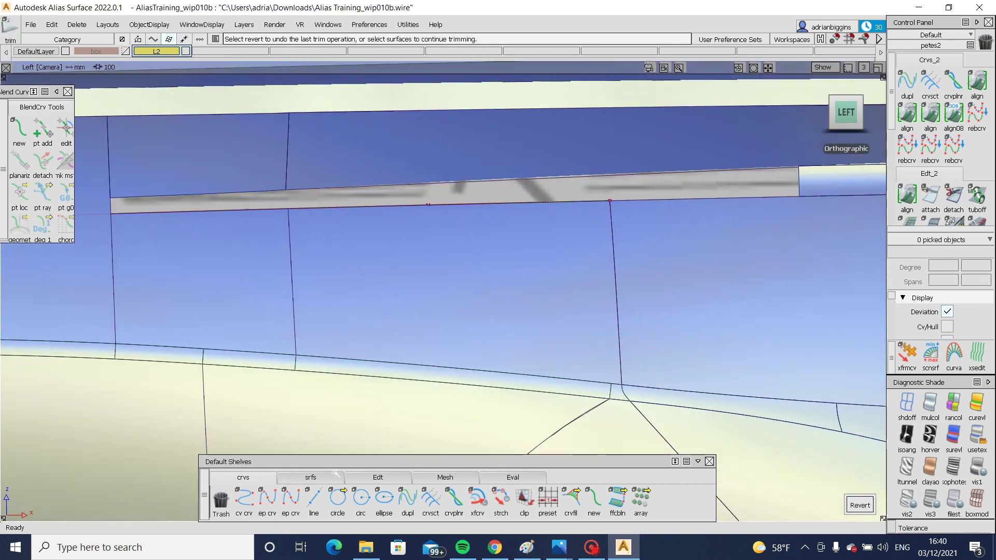
{"action": "left_click", "coordinate": [319, 475]}
{"action": "left_click", "coordinate": [548, 500]}
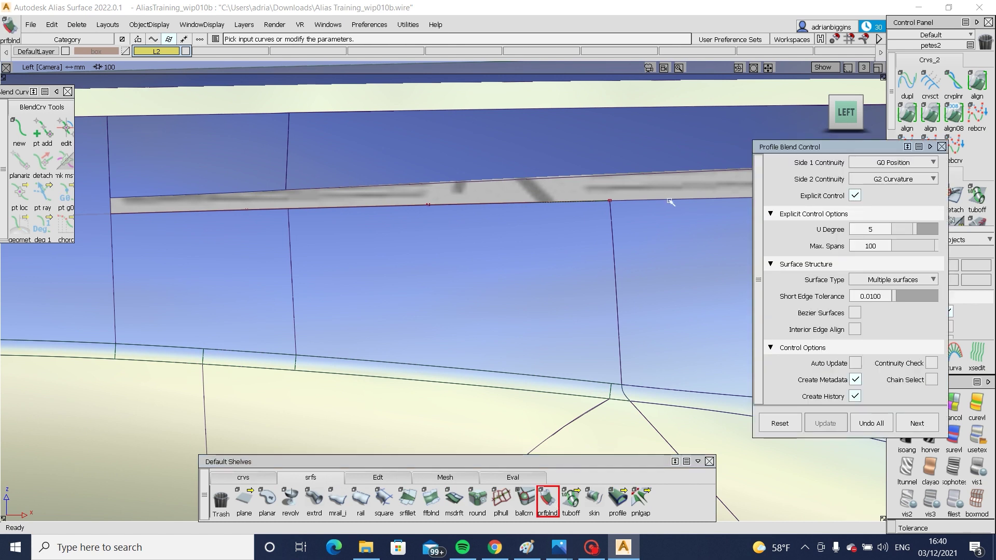
{"action": "left_click", "coordinate": [880, 166]}
{"action": "left_click", "coordinate": [881, 176]}
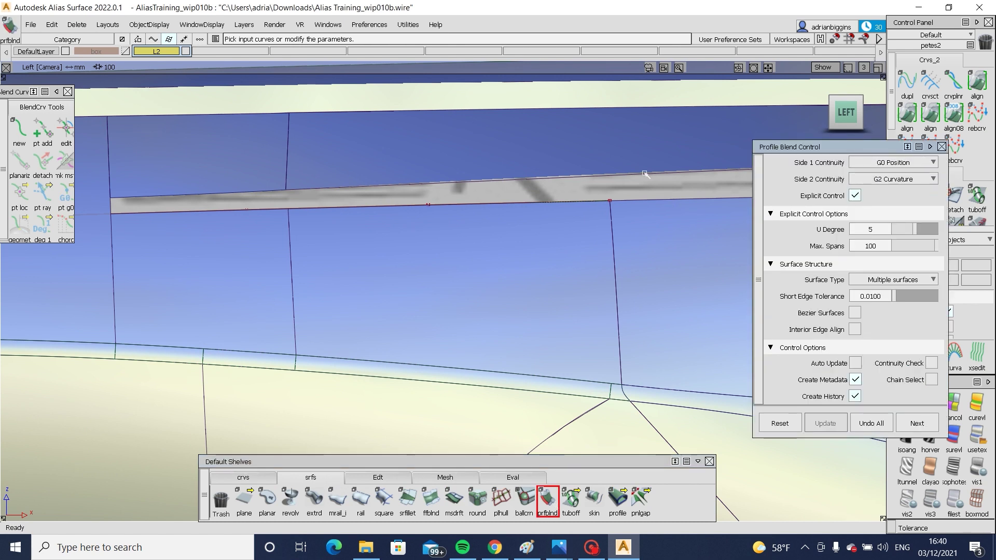
{"action": "left_click", "coordinate": [646, 199]}
{"action": "left_click", "coordinate": [547, 202]}
{"action": "left_click", "coordinate": [572, 216]}
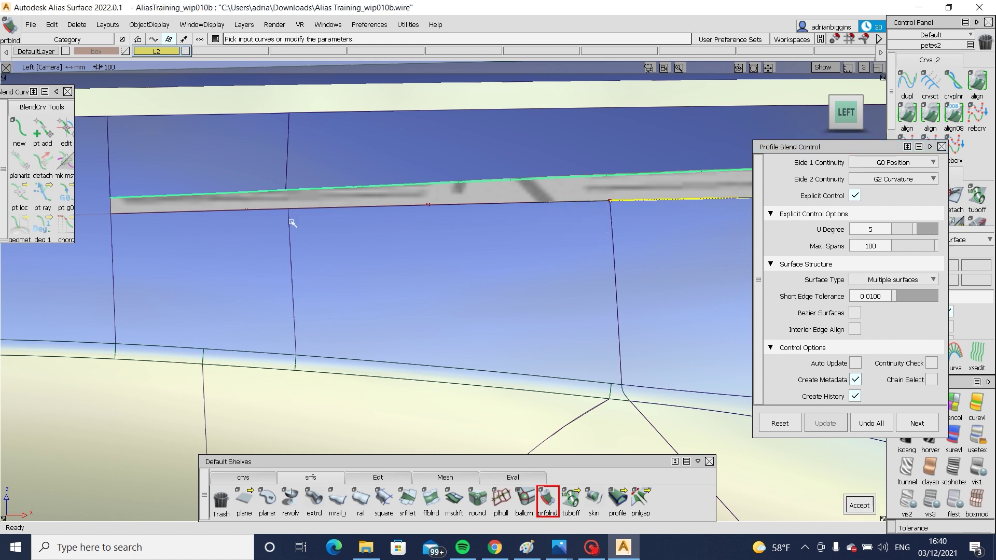
{"action": "left_click", "coordinate": [221, 216]}
{"action": "left_click", "coordinate": [230, 219]}
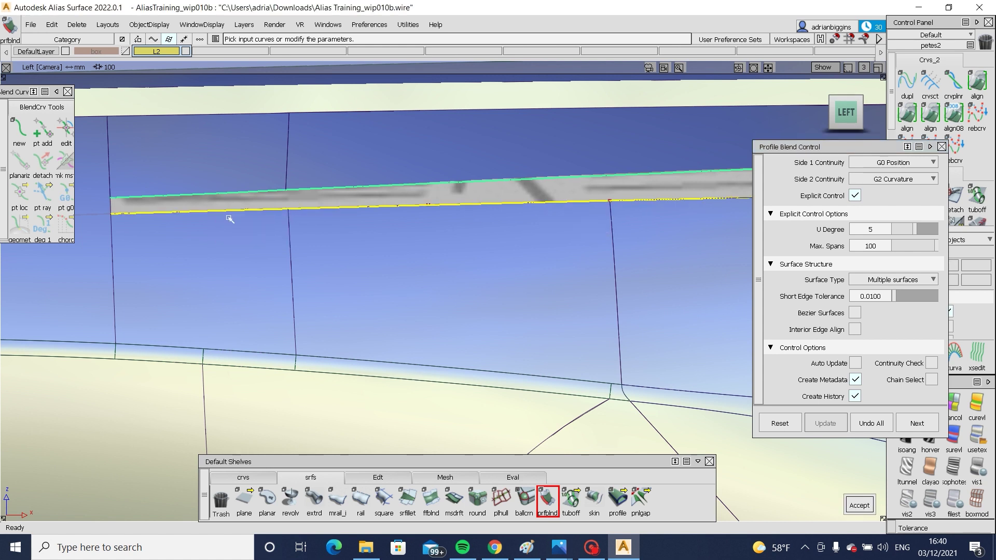
{"action": "left_click", "coordinate": [110, 205]}
{"action": "middle_click_drag", "start_coordinate": [436, 221], "coordinate": [161, 227], "text": "alt+shift"}
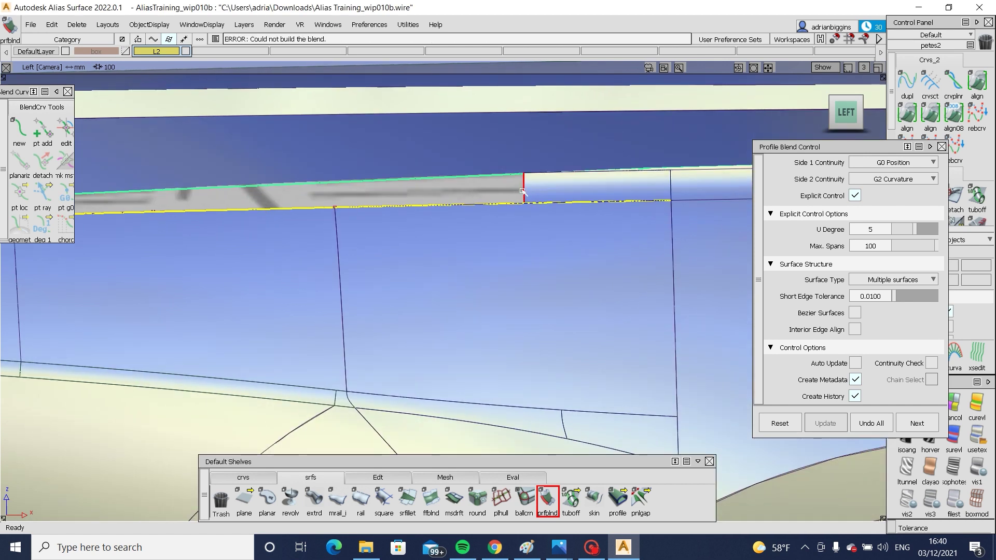
Step: Delete the construction curve used for trimming the body-side surfaces
{"action": "middle_click_drag", "start_coordinate": [246, 242], "coordinate": [541, 240], "text": "alt+shift"}
{"action": "left_click_drag", "start_coordinate": [538, 247], "coordinate": [304, 280], "text": "alt+shift"}
{"action": "left_click_drag", "start_coordinate": [171, 261], "coordinate": [198, 274], "text": "ctrl+shift"}
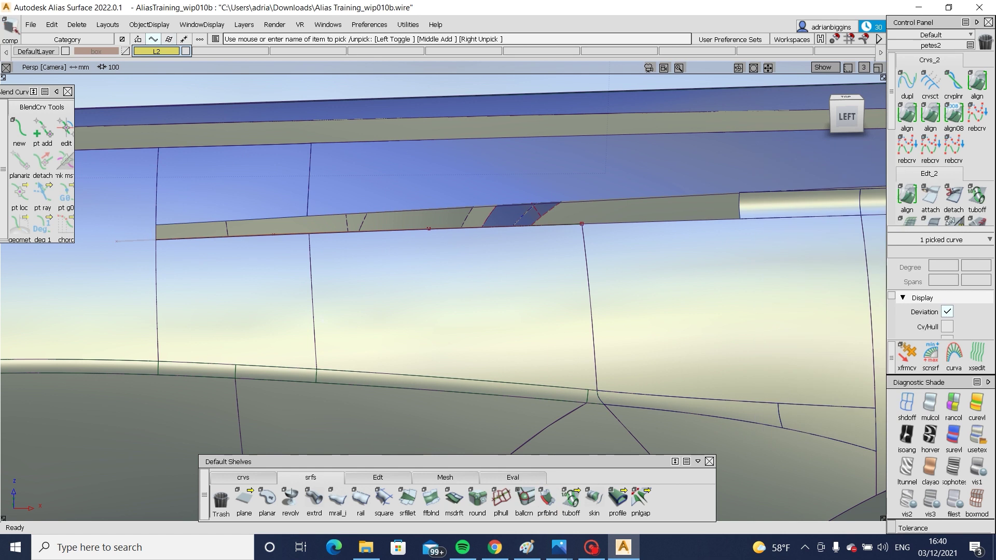
{"action": "left_click_drag", "start_coordinate": [259, 283], "coordinate": [485, 289], "text": "alt+shift"}
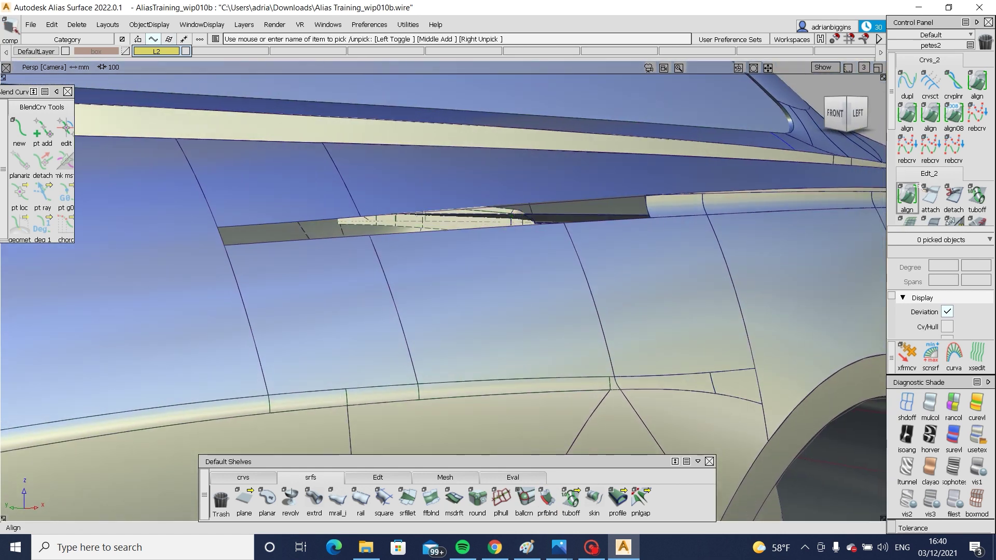
{"action": "left_click", "coordinate": [379, 497]}
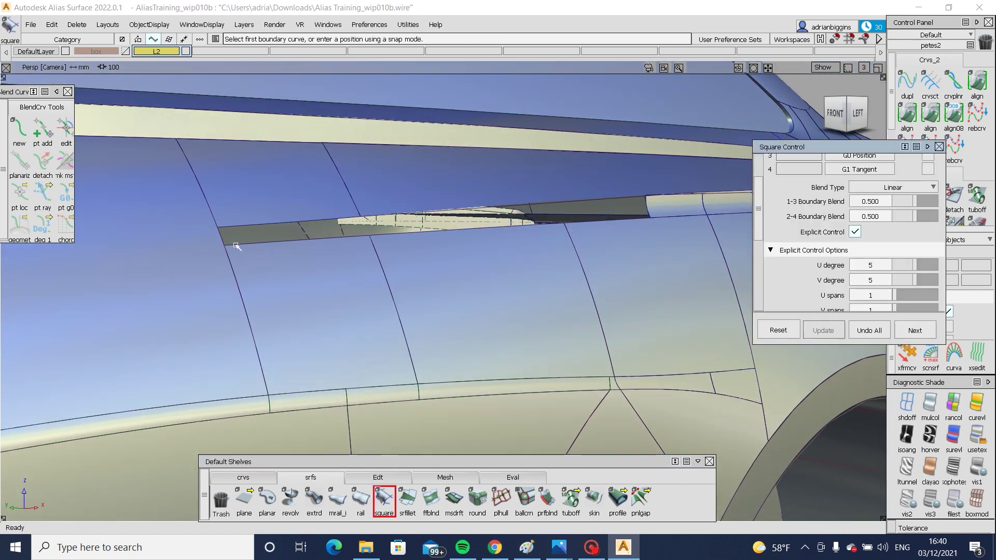
{"action": "left_click", "coordinate": [220, 238]}
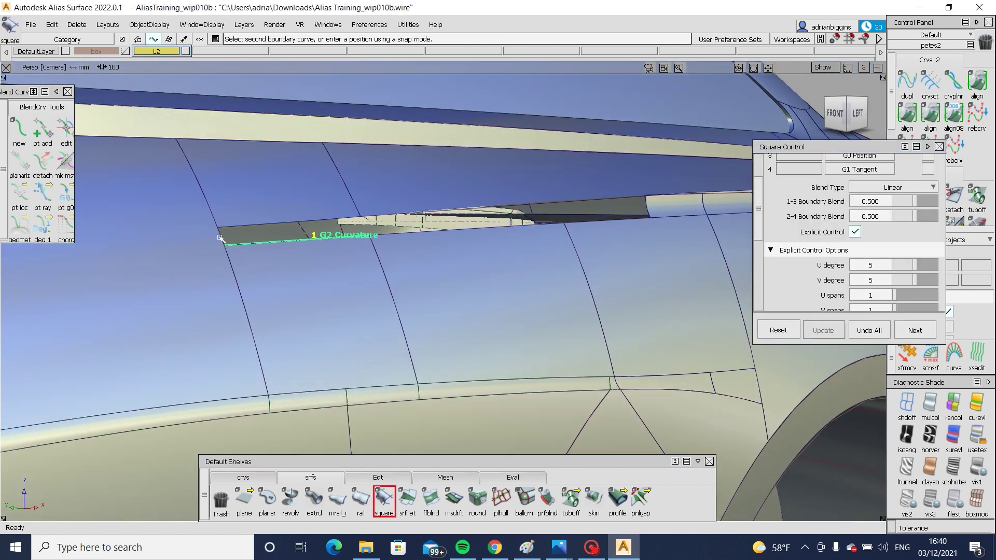
{"action": "left_click", "coordinate": [622, 223]}
{"action": "left_click_drag", "start_coordinate": [655, 199], "coordinate": [641, 226], "text": "alt+shift"}
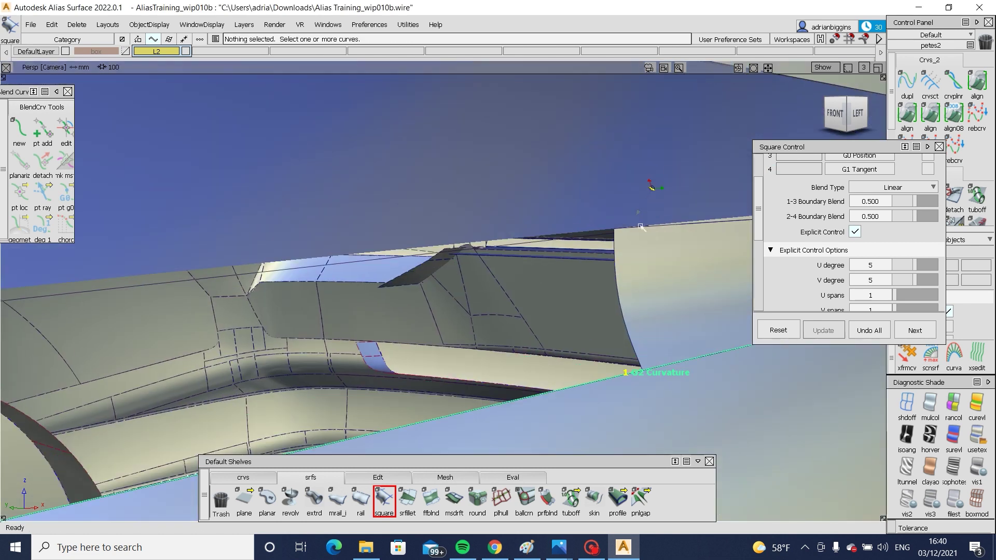
{"action": "left_click_drag", "start_coordinate": [553, 232], "coordinate": [518, 288], "text": "alt+shift"}
{"action": "left_click", "coordinate": [518, 289]}
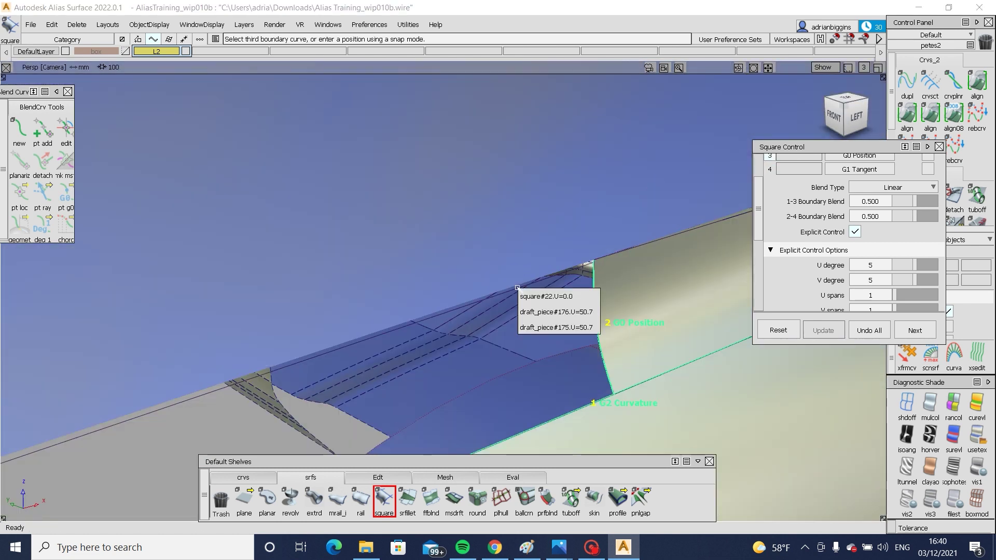
{"action": "left_click", "coordinate": [567, 293]}
{"action": "left_click_drag", "start_coordinate": [606, 276], "coordinate": [449, 267], "text": "alt+shift"}
{"action": "left_click", "coordinate": [563, 203]}
{"action": "middle_click_drag", "start_coordinate": [449, 267], "coordinate": [520, 301], "text": "alt+shift"}
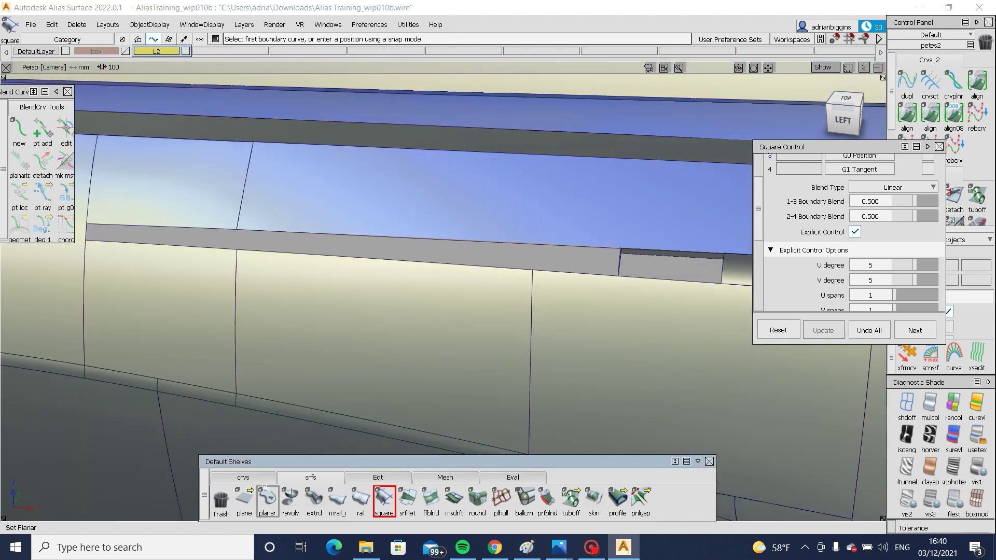
Step: Draw an edit-point curve along the gap's upper edge from the upper surface seam to the fillet's upper front corner, and set its degree to 5
{"action": "left_click", "coordinate": [267, 498]}
{"action": "left_click", "coordinate": [243, 477]}
{"action": "left_click", "coordinate": [267, 498]}
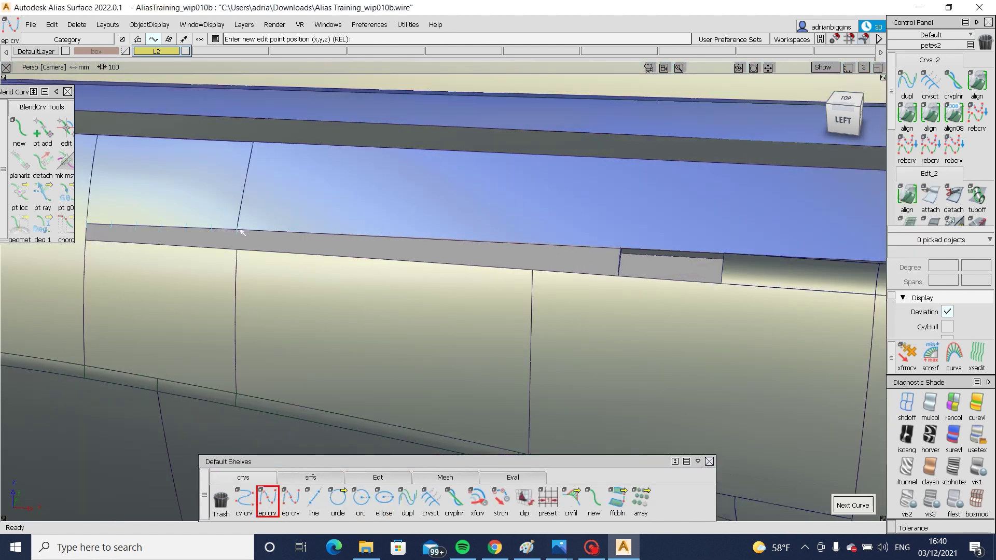
{"action": "left_click", "coordinate": [238, 229]}
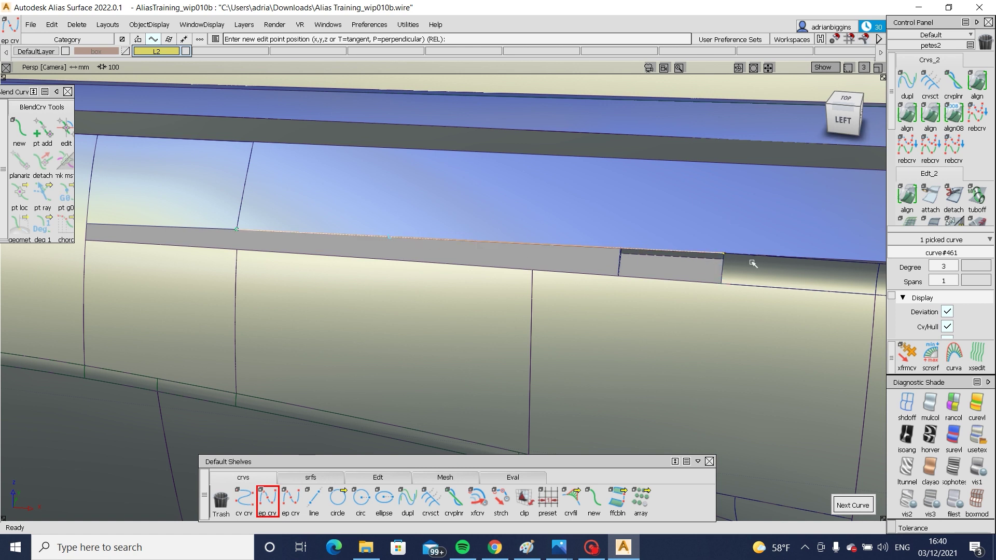
{"action": "left_click_drag", "start_coordinate": [521, 249], "coordinate": [555, 251], "text": "ctrl+shift"}
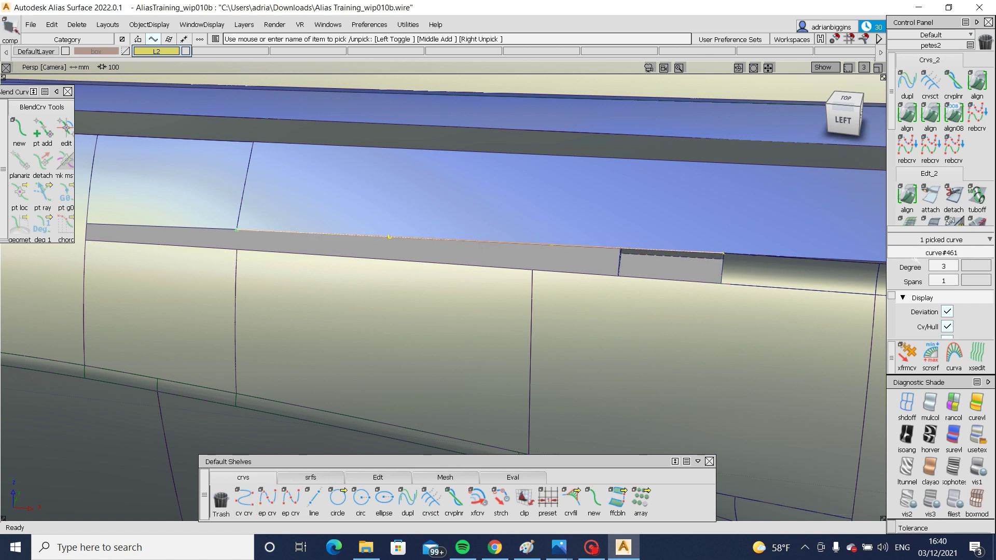
{"action": "left_click", "coordinate": [956, 265]}
{"action": "left_click", "coordinate": [947, 373]}
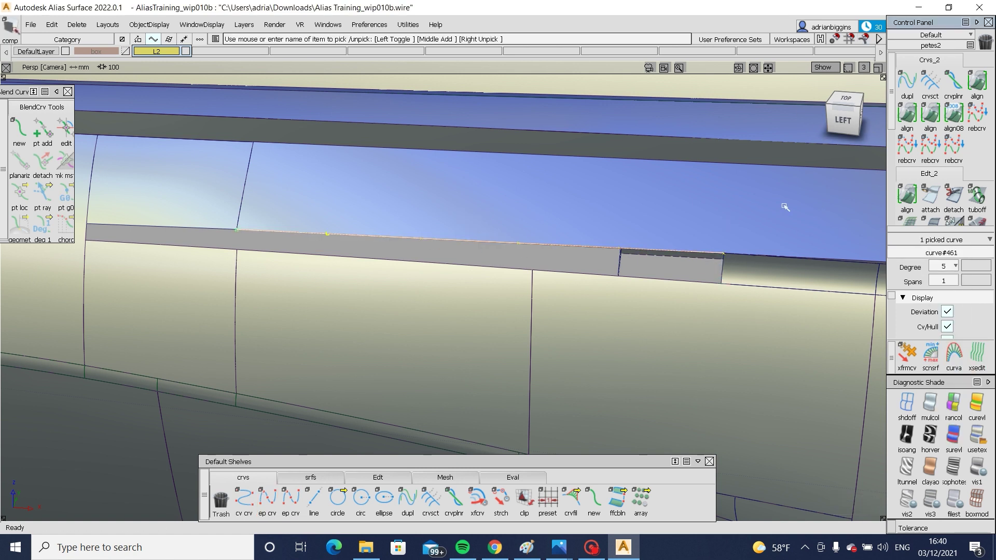
Step: Align the curve's rear end to the fillet's upper edge with G2 continuity
{"action": "double_click", "coordinate": [907, 113]}
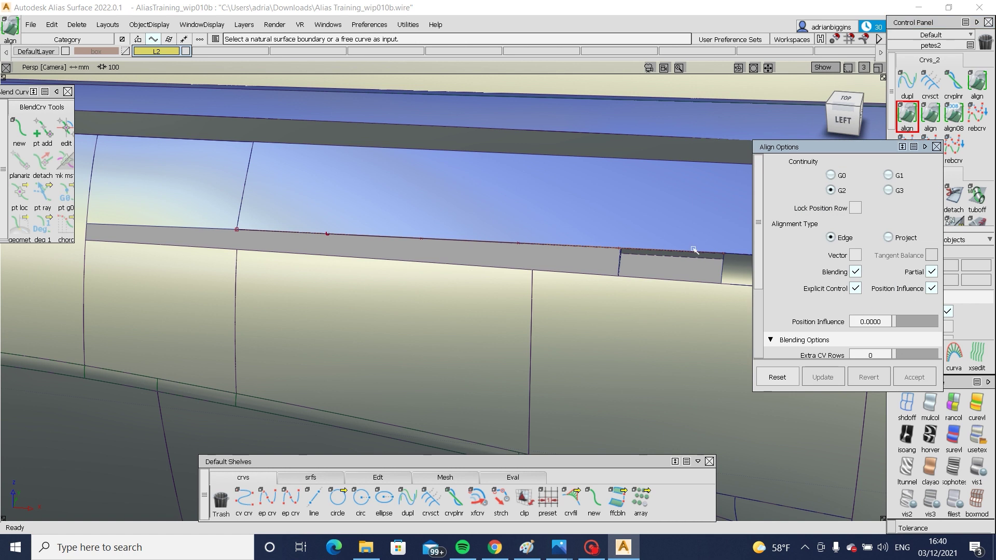
{"action": "left_click_drag", "start_coordinate": [649, 253], "coordinate": [690, 252], "text": "alt+shift"}
{"action": "left_click", "coordinate": [727, 249]}
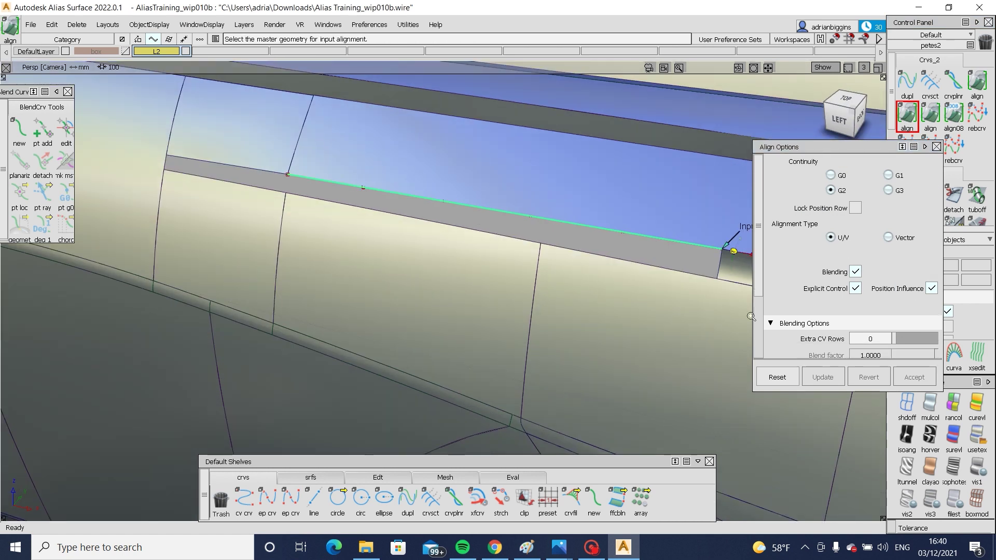
{"action": "right_click_drag", "start_coordinate": [751, 316], "coordinate": [710, 244], "text": "alt+shift"}
{"action": "left_click", "coordinate": [709, 245]}
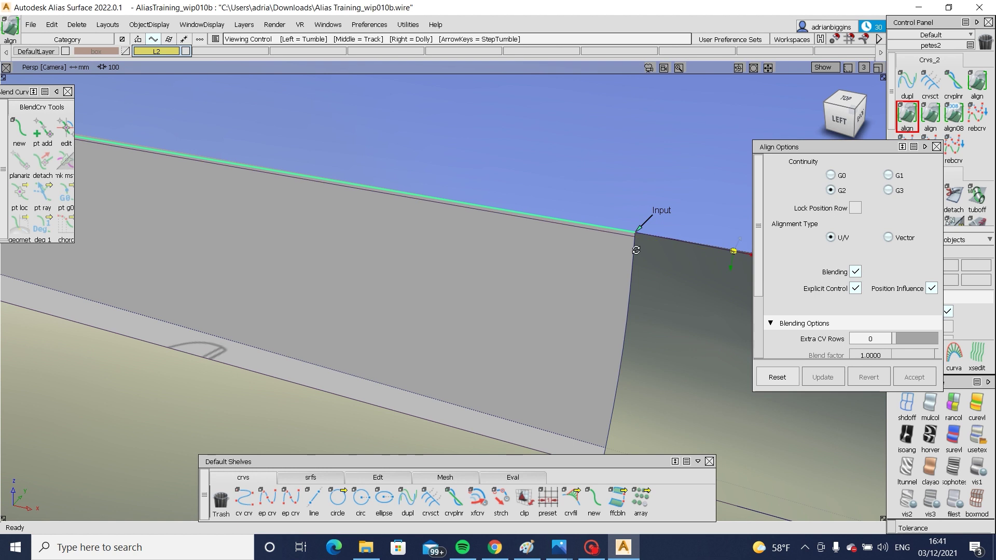
{"action": "left_click_drag", "start_coordinate": [636, 249], "coordinate": [405, 250], "text": "alt+shift"}
{"action": "middle_click_drag", "start_coordinate": [473, 255], "coordinate": [400, 251], "text": "alt+shift"}
{"action": "left_click", "coordinate": [576, 242]}
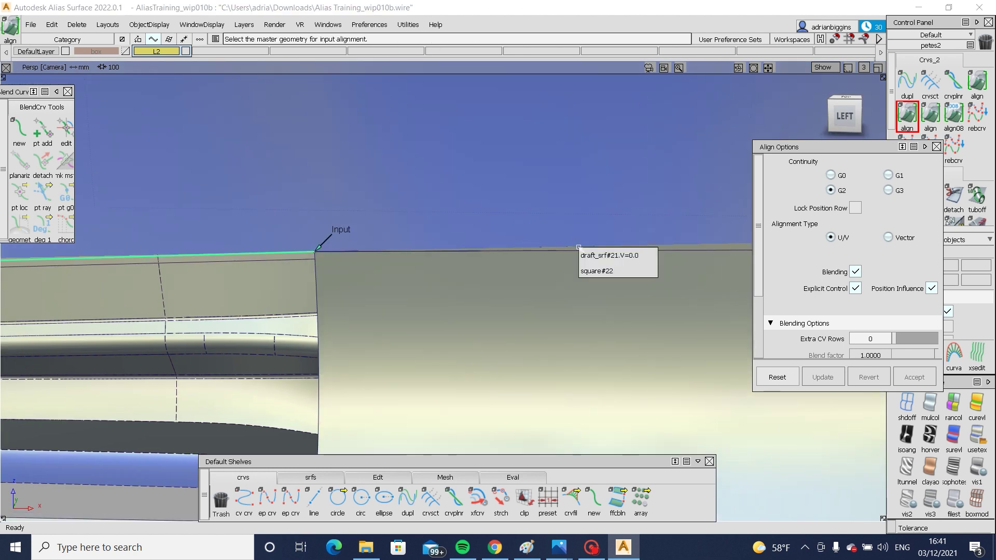
{"action": "left_click", "coordinate": [592, 254]}
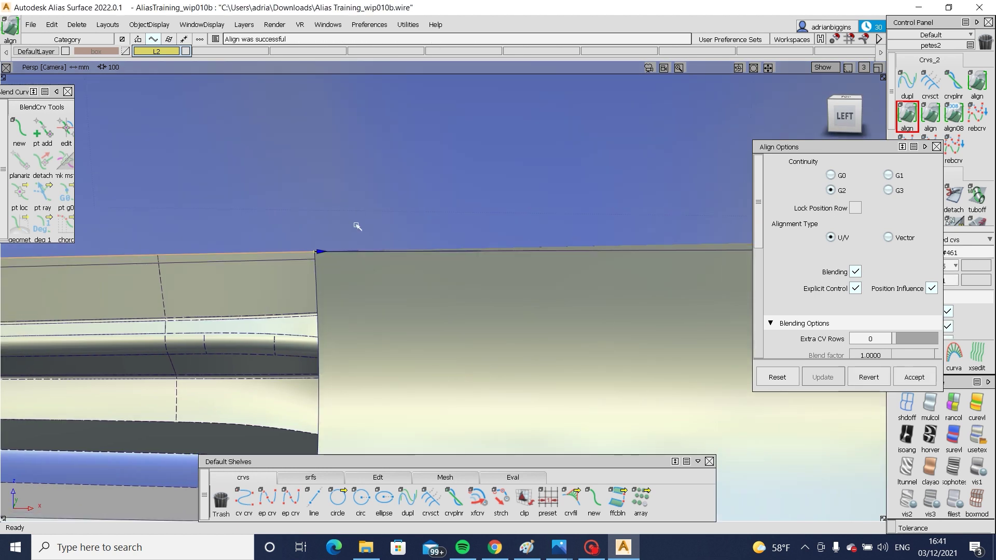
Step: Align the curve's front end to the lower edge of the upper body surface with G2 continuity
{"action": "right_click_drag", "start_coordinate": [357, 227], "coordinate": [500, 268], "text": "alt+shift"}
{"action": "middle_click_drag", "start_coordinate": [500, 269], "coordinate": [457, 251], "text": "alt+shift"}
{"action": "left_click_drag", "start_coordinate": [186, 241], "coordinate": [179, 292], "text": "ctrl+shift"}
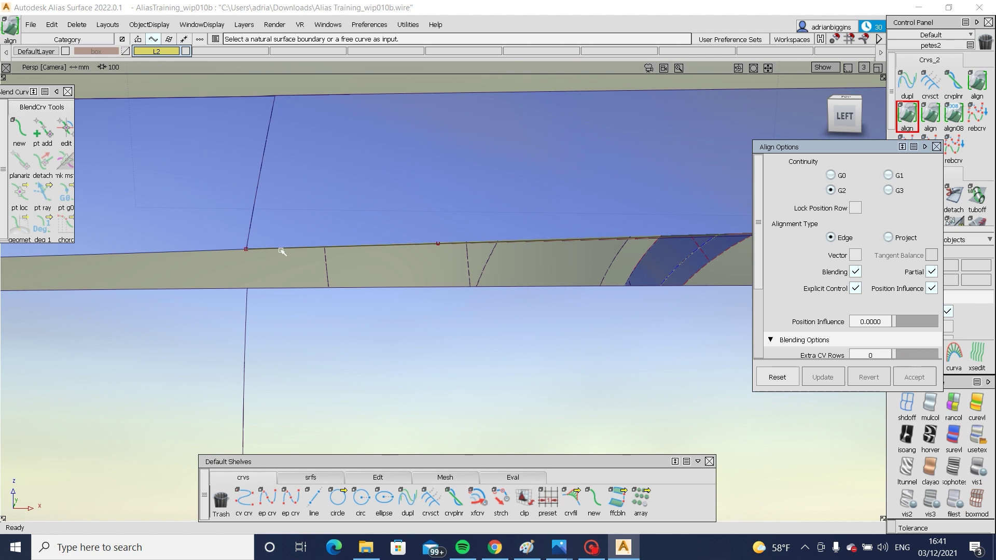
{"action": "left_click", "coordinate": [282, 252]}
{"action": "left_click", "coordinate": [226, 255]}
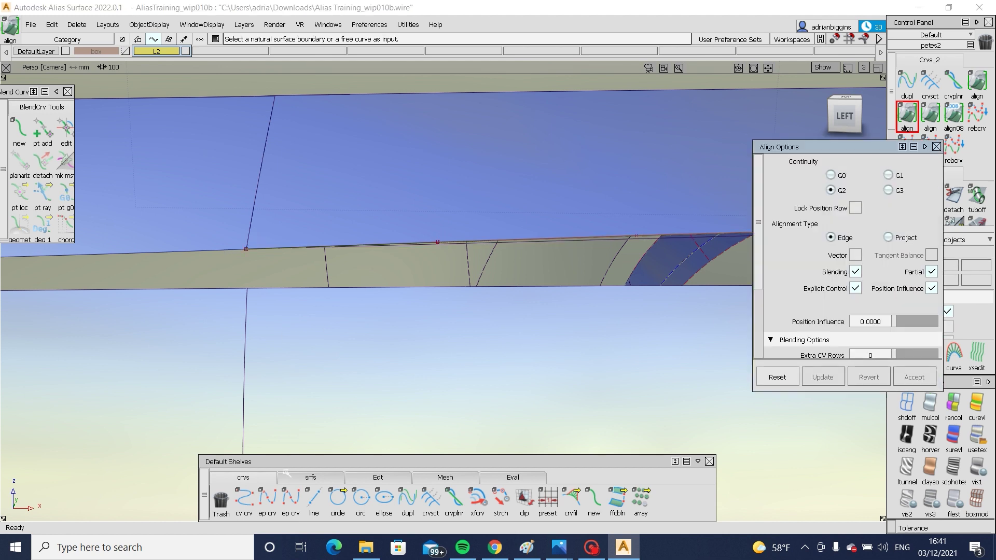
Step: Build a profile blend across the gap, G0 to the upper edge and aligned curve, G2 to the lower edges, using both end edges as profiles
{"action": "left_click", "coordinate": [310, 477]}
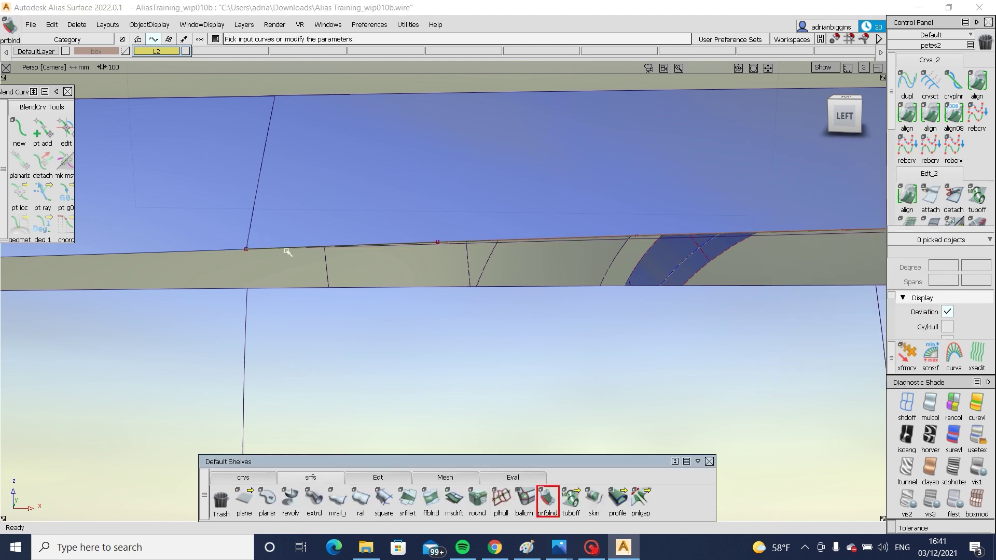
{"action": "left_click_drag", "start_coordinate": [285, 250], "coordinate": [275, 229], "text": "alt+shift"}
{"action": "left_click", "coordinate": [275, 223]}
{"action": "left_click", "coordinate": [293, 277]}
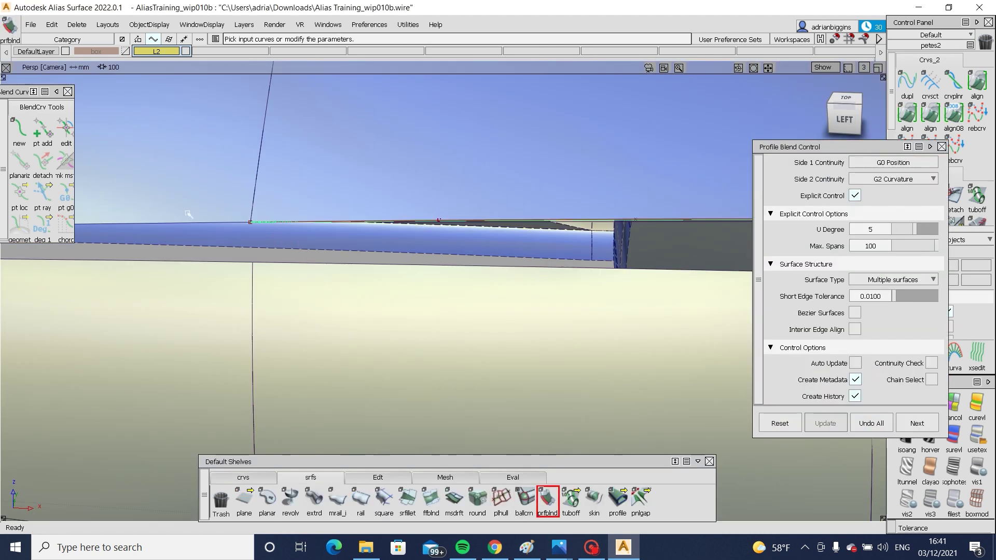
{"action": "left_click", "coordinate": [252, 264]}
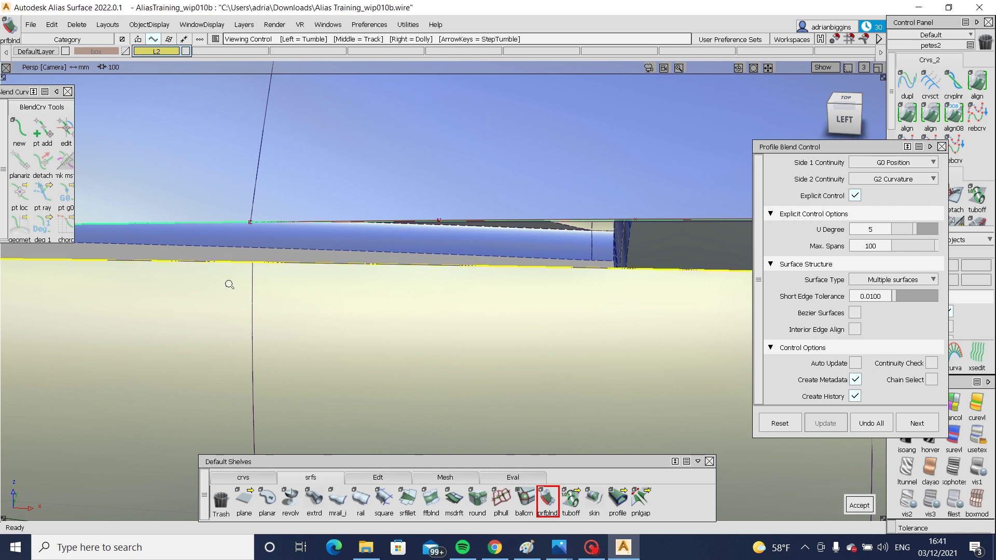
{"action": "right_click_drag", "start_coordinate": [229, 285], "coordinate": [275, 289], "text": "alt+shift"}
{"action": "middle_click_drag", "start_coordinate": [276, 289], "coordinate": [122, 297], "text": "alt+shift"}
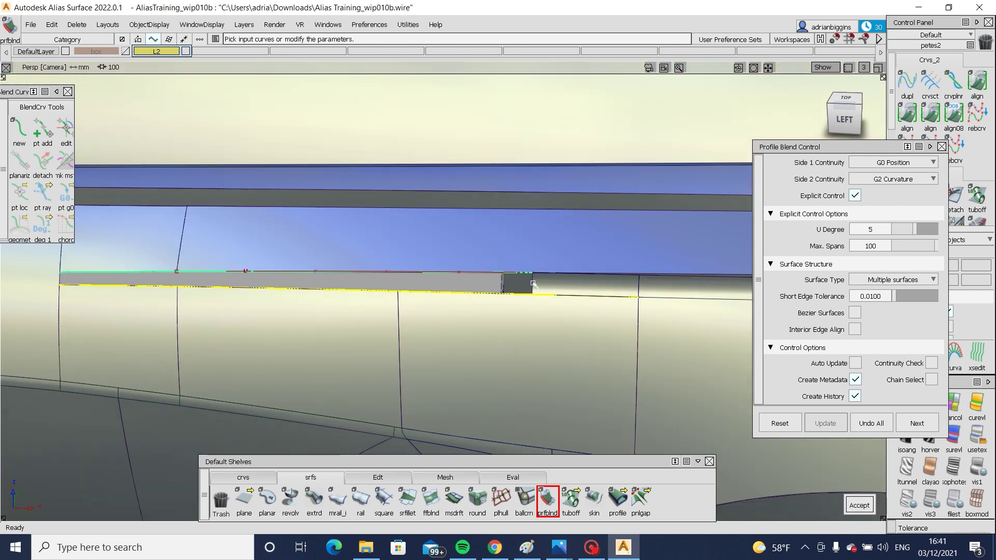
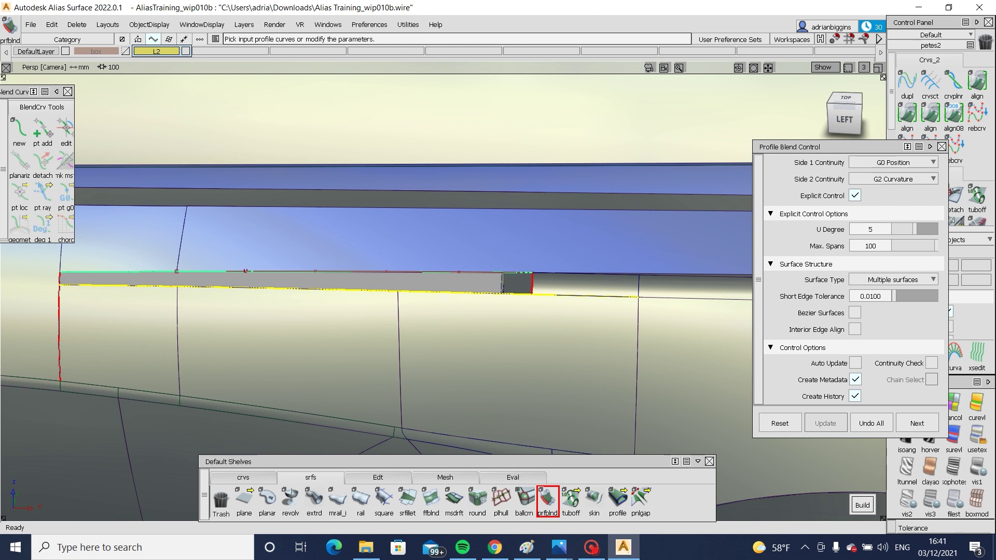
{"action": "left_click", "coordinate": [862, 505]}
{"action": "left_click_drag", "start_coordinate": [377, 288], "coordinate": [498, 278], "text": "alt+shift"}
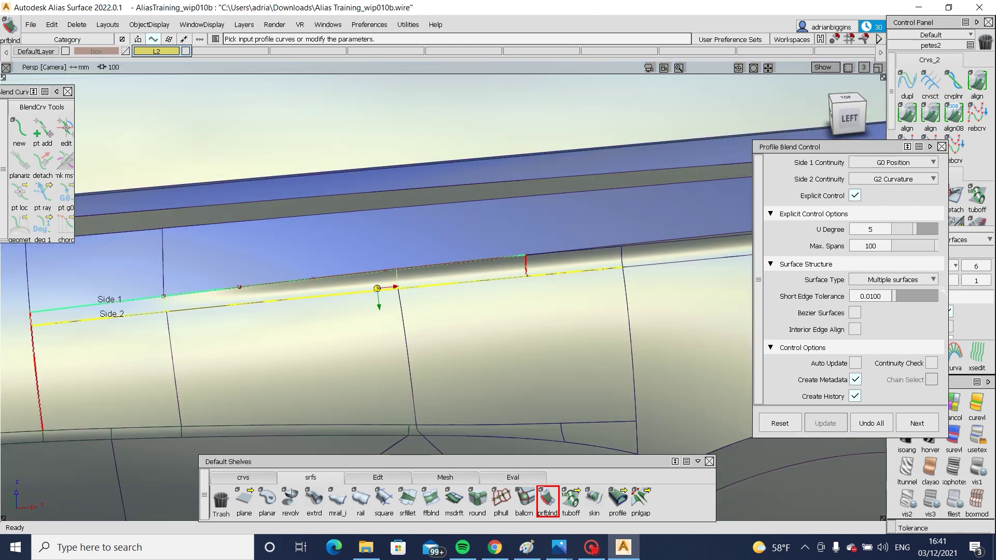
Step: Reopen the profile blend for editing from the thin sliver surface at the seam near the gap's front end
{"action": "key", "text": "alt+m"}
{"action": "left_click_drag", "start_coordinate": [314, 327], "coordinate": [381, 362], "text": "alt+shift"}
{"action": "mouse_move", "coordinate": [215, 361]}
{"action": "left_mouse_down", "text": "alt+shift"}
{"action": "mouse_move", "coordinate": [367, 294]}
{"action": "mouse_move", "coordinate": [368, 349]}
{"action": "mouse_move", "coordinate": [327, 329]}
{"action": "mouse_move", "coordinate": [194, 341]}
{"action": "mouse_move", "coordinate": [207, 376]}
{"action": "mouse_move", "coordinate": [198, 366]}
{"action": "left_mouse_up", "text": "alt+shift"}
{"action": "middle_click_drag", "start_coordinate": [197, 366], "coordinate": [348, 340], "text": "alt+shift"}
{"action": "key", "text": "alt+m"}
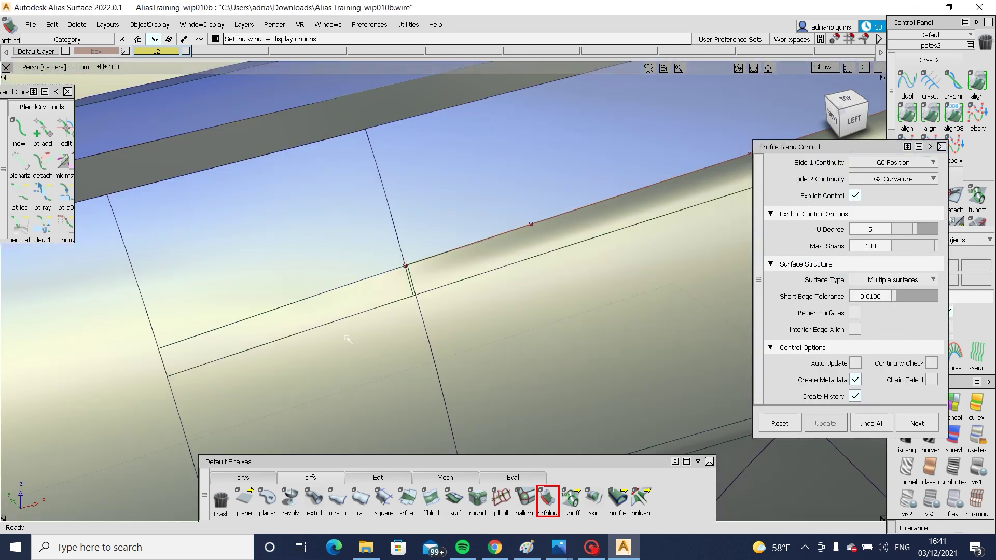
{"action": "right_click_drag", "start_coordinate": [347, 338], "coordinate": [398, 335], "text": "alt+shift"}
{"action": "left_click_drag", "start_coordinate": [398, 335], "coordinate": [375, 237], "text": "alt+shift"}
{"action": "left_click", "coordinate": [398, 228]}
{"action": "left_click_drag", "start_coordinate": [437, 365], "coordinate": [437, 280], "text": "ctrl+shift"}
{"action": "left_click_drag", "start_coordinate": [691, 329], "coordinate": [567, 335], "text": "ctrl+shift"}
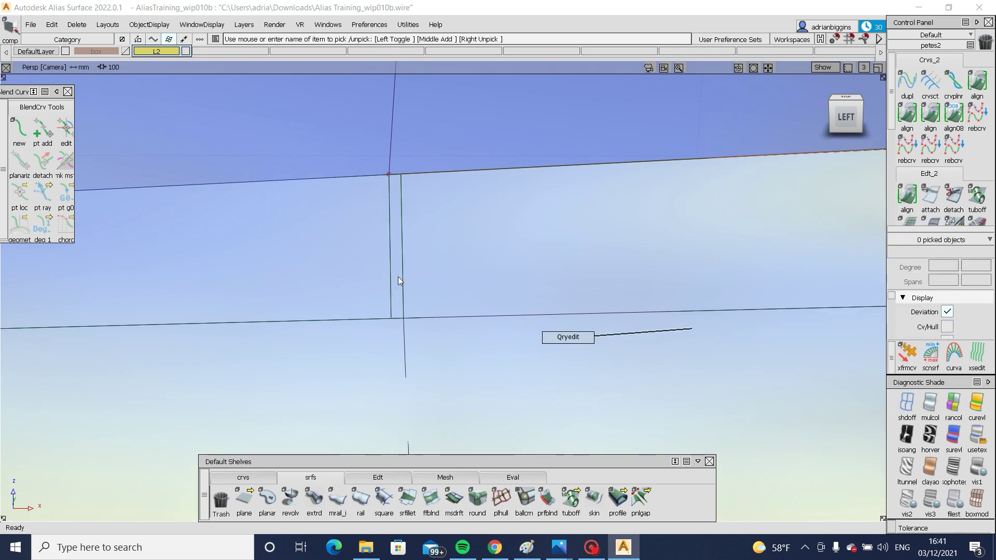
{"action": "left_click", "coordinate": [397, 276]}
Step: Turn on Interior Edge Align and Bezier Surfaces for the profile blend, keeping a U degree of 5
{"action": "right_click_drag", "start_coordinate": [473, 262], "coordinate": [523, 298], "text": "alt+shift"}
{"action": "mouse_move", "coordinate": [522, 297]}
{"action": "left_mouse_down", "text": "alt+shift"}
{"action": "mouse_move", "coordinate": [593, 303]}
{"action": "mouse_move", "coordinate": [675, 280]}
{"action": "left_mouse_up", "text": "alt+shift"}
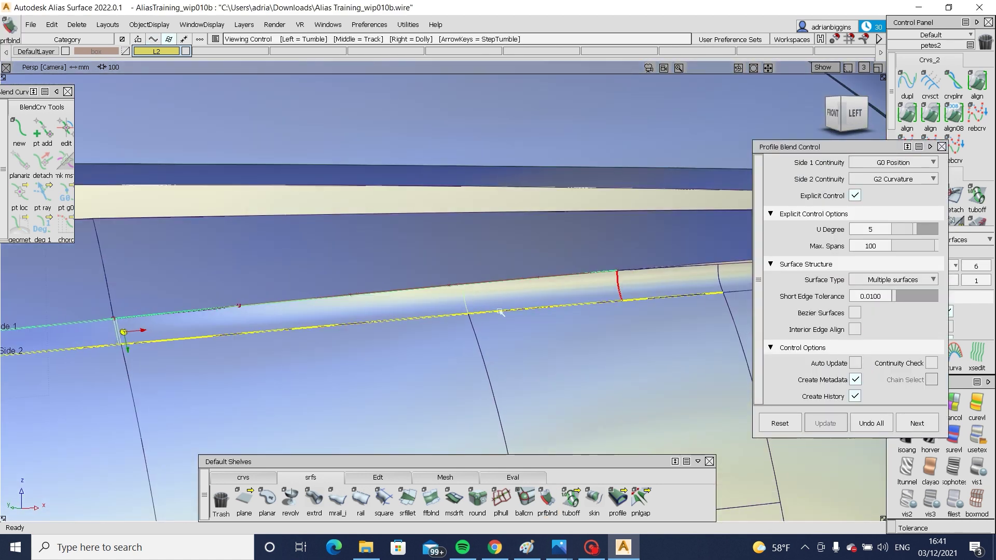
{"action": "left_click_drag", "start_coordinate": [419, 313], "coordinate": [479, 308], "text": "alt+shift"}
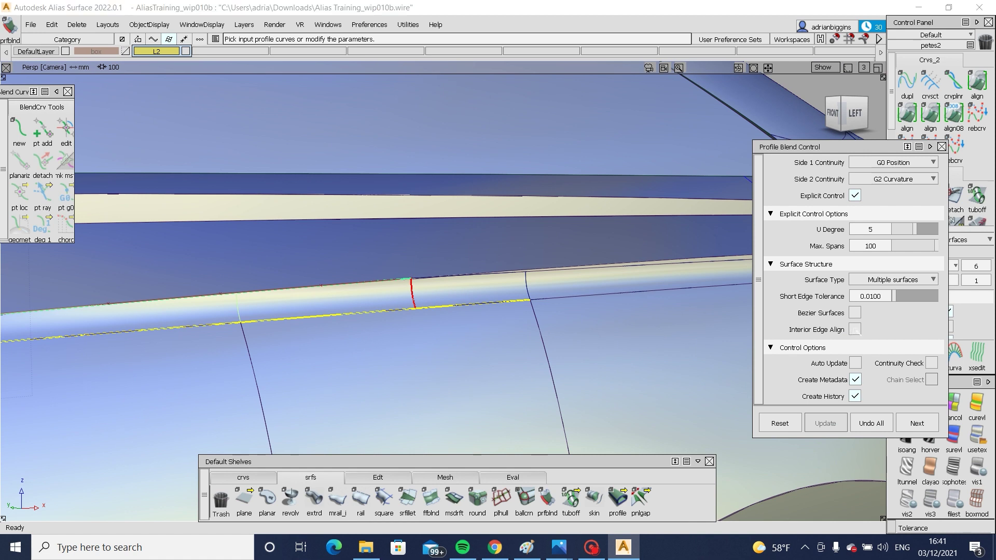
{"action": "left_click_drag", "start_coordinate": [332, 349], "coordinate": [725, 316], "text": "alt+shift"}
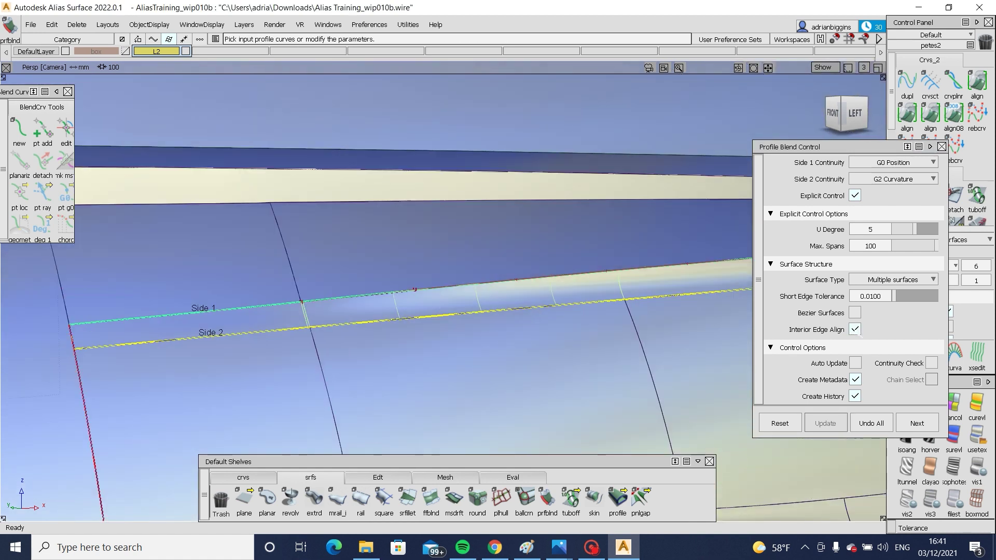
{"action": "left_click", "coordinate": [855, 313]}
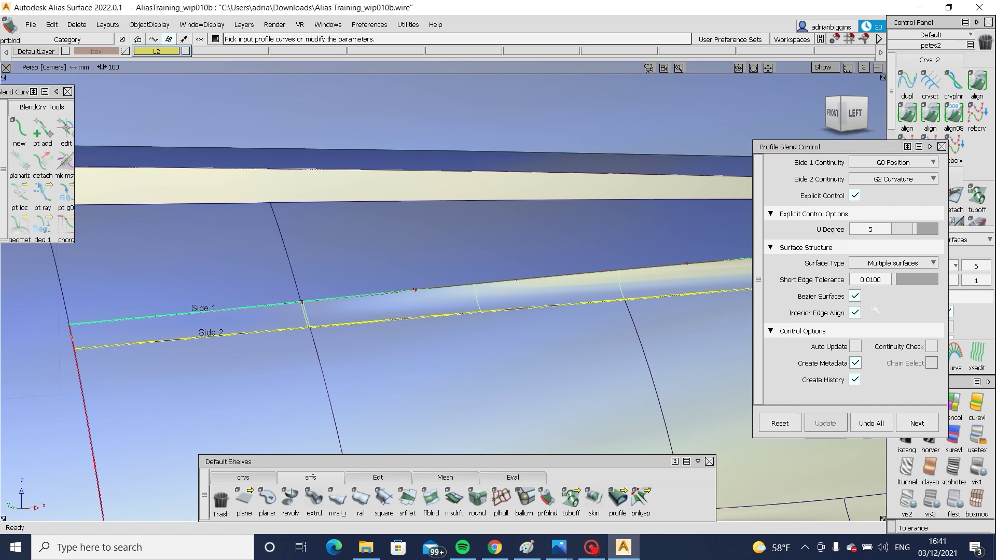
{"action": "left_click", "coordinate": [921, 230]}
{"action": "left_click_drag", "start_coordinate": [922, 229], "coordinate": [915, 229]}
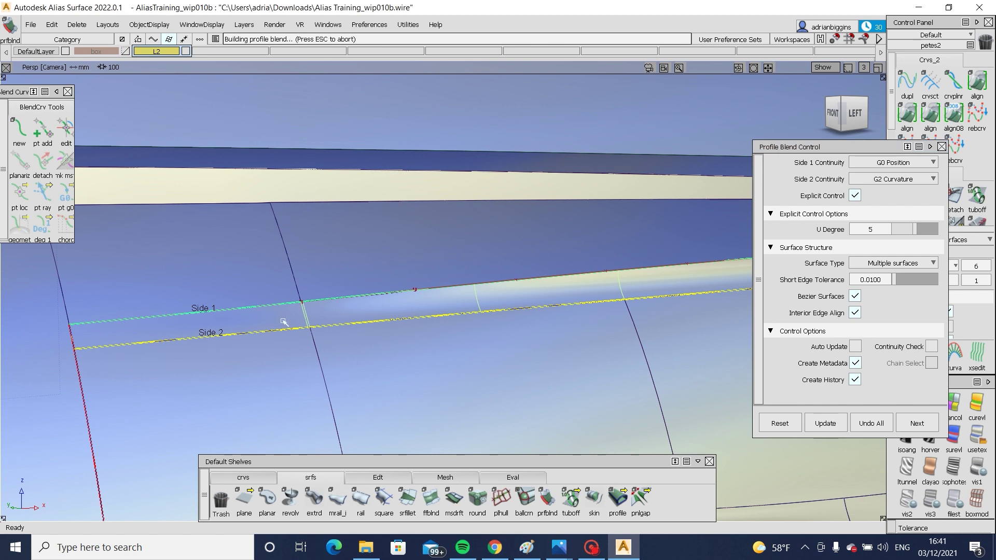
Step: Delete the thin sliver surface between the front blend piece and the longer blend behind it
{"action": "left_click_drag", "start_coordinate": [284, 323], "coordinate": [311, 391], "text": "alt+shift"}
{"action": "right_click_drag", "start_coordinate": [312, 391], "coordinate": [446, 333], "text": "alt+shift"}
{"action": "left_click_drag", "start_coordinate": [511, 254], "coordinate": [451, 250], "text": "ctrl+shift"}
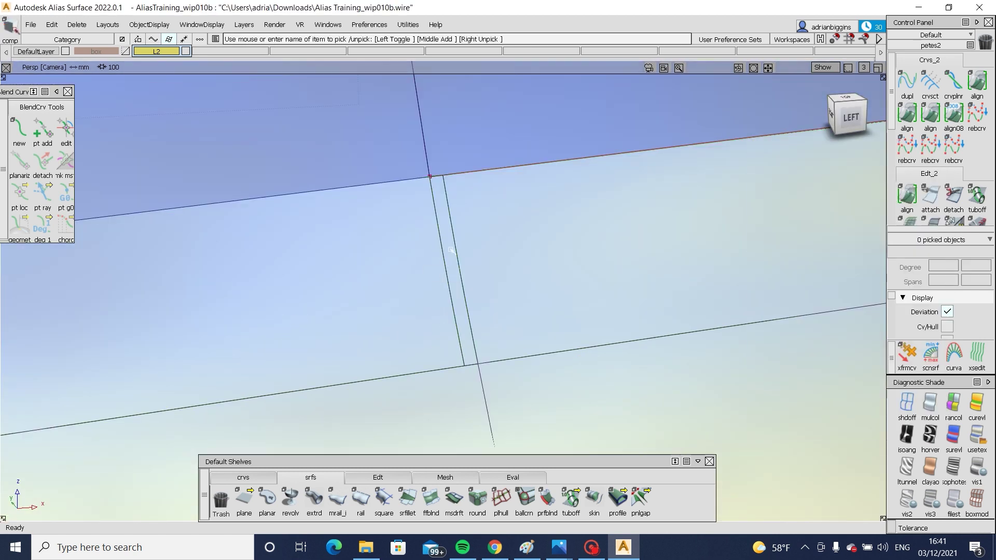
{"action": "left_click", "coordinate": [451, 251]}
Step: Align the front blend piece's lower edge to the body side with G2, U degree 5 and V degree 3, and delete its history
{"action": "double_click", "coordinate": [907, 115]}
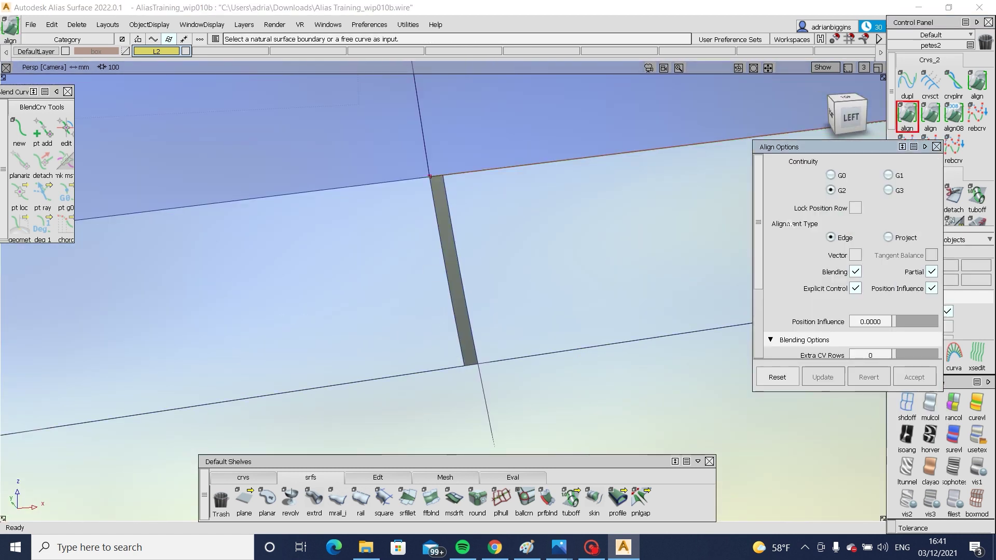
{"action": "left_click", "coordinate": [419, 370]}
{"action": "left_click", "coordinate": [452, 358]}
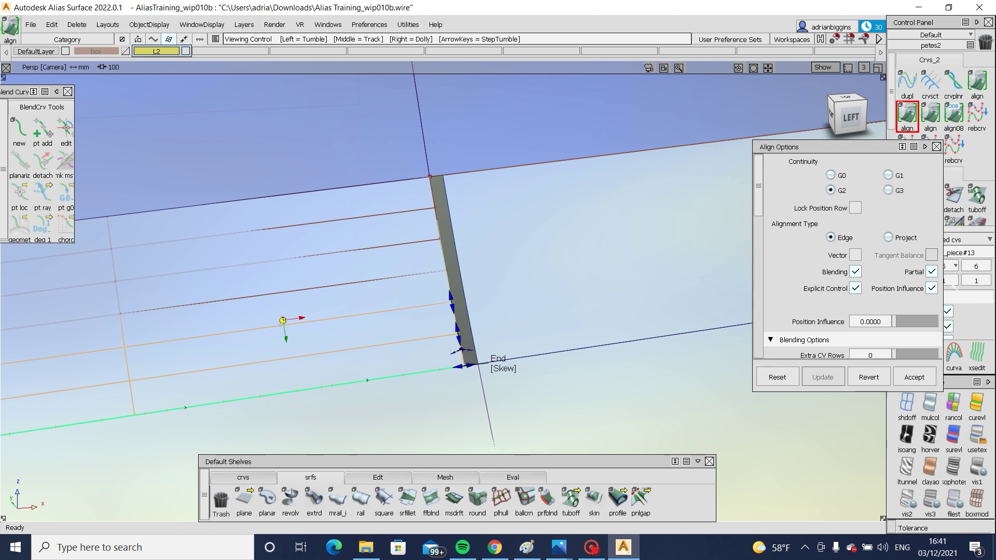
{"action": "scroll", "coordinate": [915, 280], "scroll_direction": "down", "scroll_amount": 4}
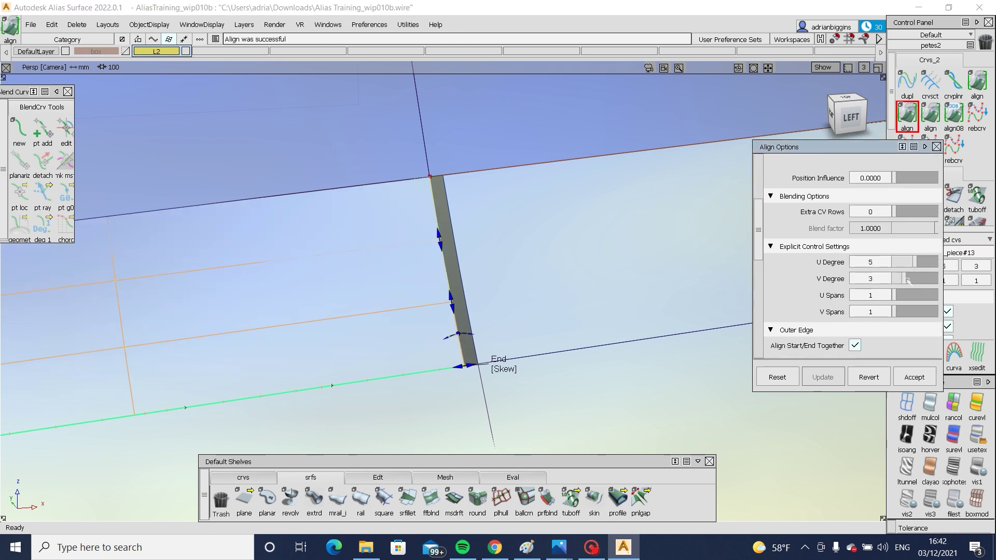
{"action": "left_click_drag", "start_coordinate": [416, 337], "coordinate": [609, 353], "text": "alt+shift"}
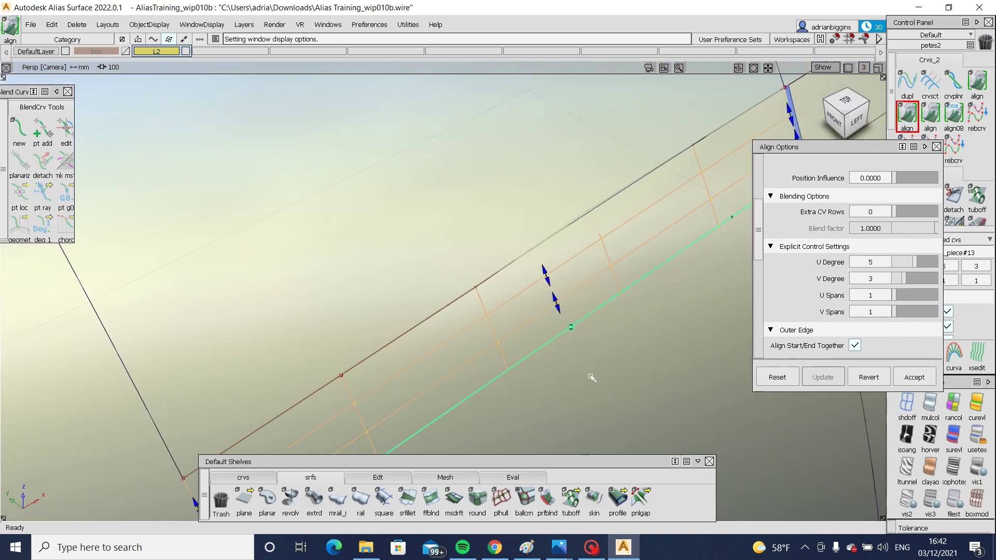
{"action": "left_click_drag", "start_coordinate": [570, 291], "coordinate": [667, 245], "text": "alt+shift"}
{"action": "left_click", "coordinate": [571, 291]}
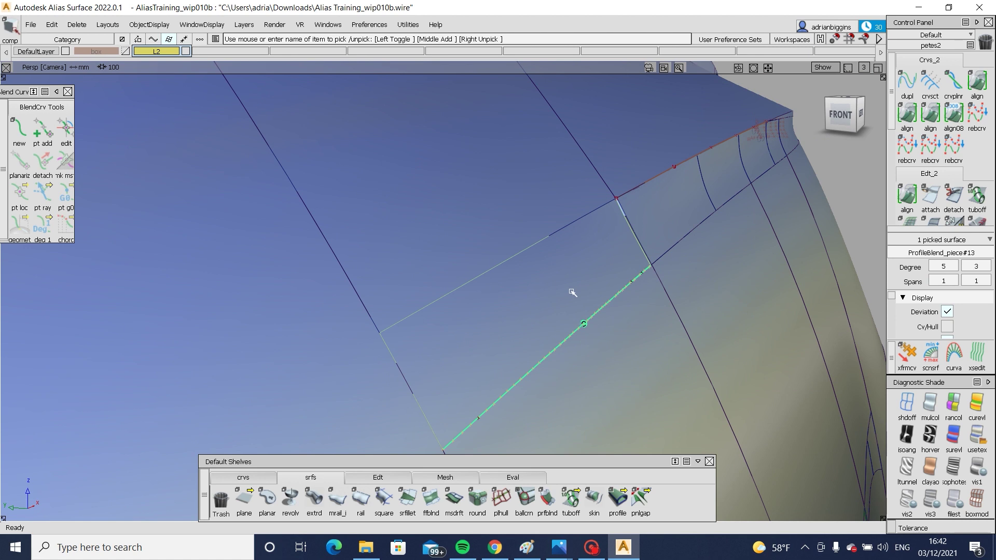
{"action": "key", "text": "shift+d"}
{"action": "key", "text": "Return"}
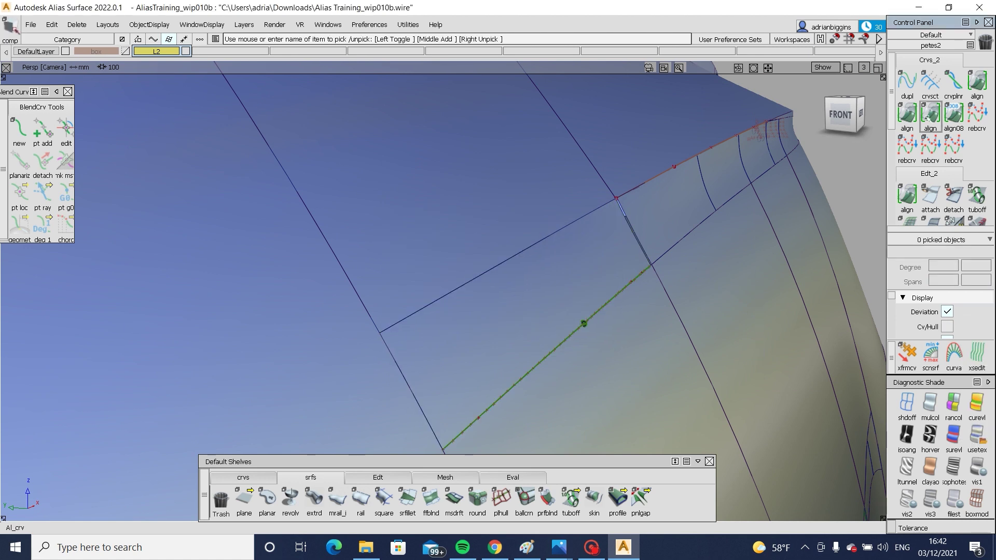
Step: Align the front blend piece's front end edge to the adjoining surface with G2 and V degree 4, and delete its history
{"action": "double_click", "coordinate": [907, 113]}
{"action": "left_click", "coordinate": [415, 393]}
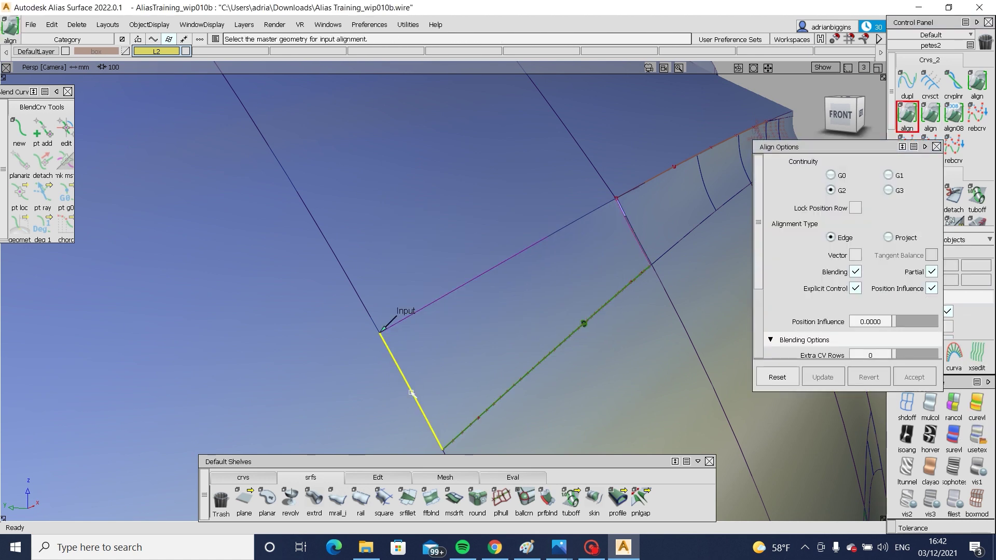
{"action": "left_click_drag", "start_coordinate": [415, 393], "coordinate": [612, 343], "text": "alt+shift"}
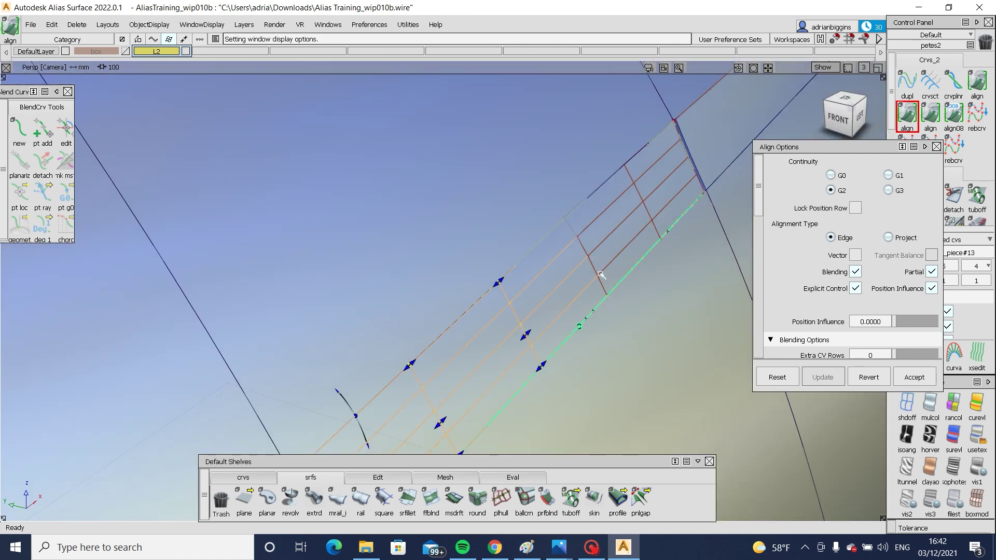
{"action": "mouse_move", "coordinate": [600, 275]}
{"action": "left_mouse_down", "text": "ctrl+shift"}
{"action": "mouse_move", "coordinate": [596, 242]}
{"action": "mouse_move", "coordinate": [536, 307]}
{"action": "mouse_move", "coordinate": [507, 292]}
{"action": "mouse_move", "coordinate": [597, 226]}
{"action": "left_mouse_up", "text": "ctrl+shift"}
{"action": "left_click", "coordinate": [538, 308]}
{"action": "key", "text": "ctrl+h"}
{"action": "key", "text": "Return"}
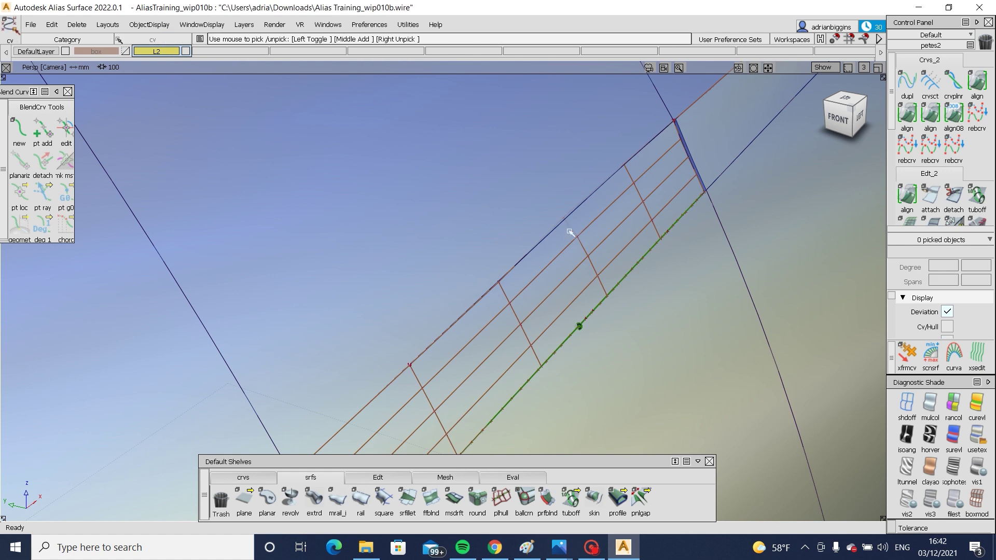
Step: Move two interior CVs of the front blend piece about 0.16 mm in Y
{"action": "key", "text": "ctrl+space"}
{"action": "key", "text": "ctrl+space"}
{"action": "left_click", "coordinate": [510, 305]}
{"action": "right_click_drag", "start_coordinate": [594, 340], "coordinate": [719, 375], "text": "alt+shift"}
{"action": "key", "text": "ctrl+space"}
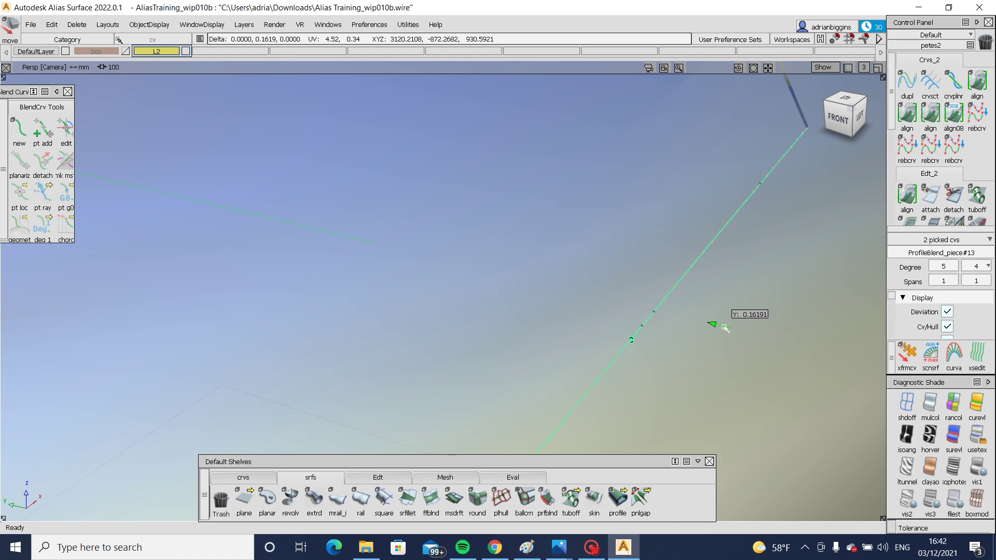
{"action": "left_click_drag", "start_coordinate": [725, 328], "coordinate": [539, 362], "text": "alt+shift"}
{"action": "key", "text": "ctrl+space"}
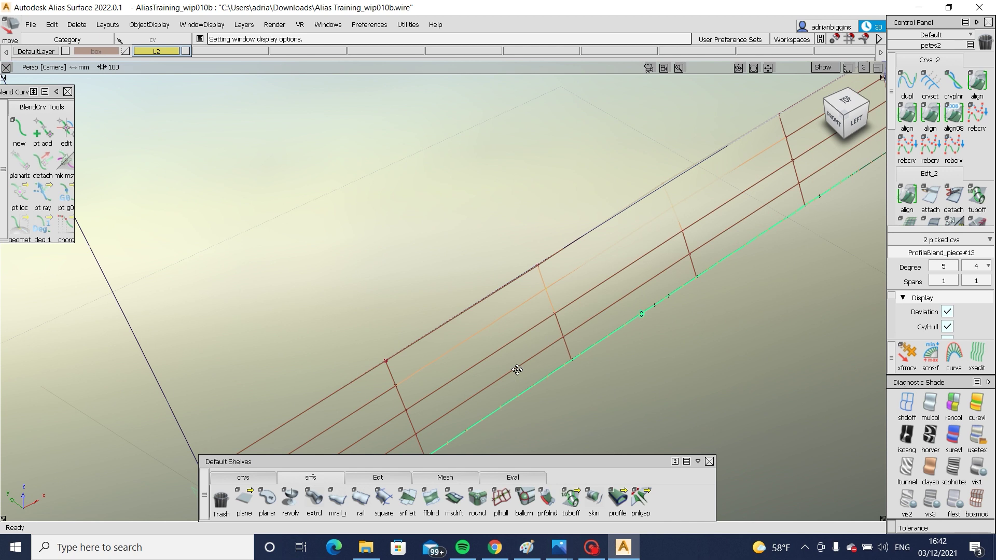
Step: Nudge a single interior CV of the front blend piece in Y to refine the surface highlight
{"action": "middle_click_drag", "start_coordinate": [517, 370], "coordinate": [524, 345], "text": "alt+shift"}
{"action": "left_click_drag", "start_coordinate": [534, 366], "coordinate": [532, 270], "text": "ctrl+shift"}
{"action": "left_click", "coordinate": [646, 289]}
{"action": "right_click_drag", "start_coordinate": [546, 274], "coordinate": [637, 352], "text": "alt+shift"}
{"action": "left_click_drag", "start_coordinate": [637, 353], "coordinate": [645, 345], "text": "alt+shift"}
{"action": "middle_click_drag", "start_coordinate": [643, 347], "coordinate": [627, 316], "text": "ctrl+shift"}
{"action": "left_click_drag", "start_coordinate": [628, 316], "coordinate": [631, 373], "text": "alt+shift"}
{"action": "middle_click_drag", "start_coordinate": [629, 337], "coordinate": [630, 335]}
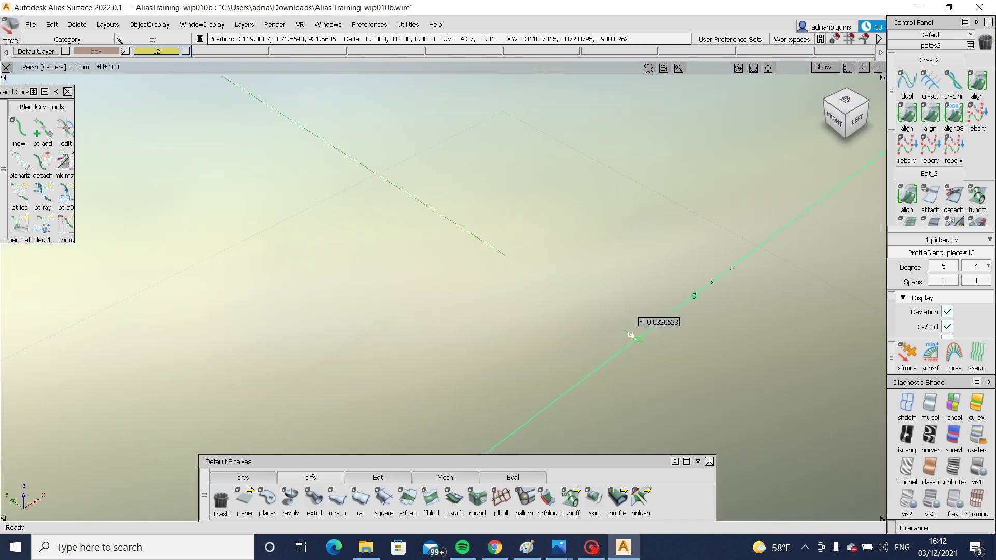
Step: Adjust further interior CVs towards the rear end of the front blend piece to even out its hull
{"action": "mouse_move", "coordinate": [657, 305]}
{"action": "left_mouse_down", "text": "alt+shift"}
{"action": "mouse_move", "coordinate": [617, 327]}
{"action": "mouse_move", "coordinate": [586, 297]}
{"action": "left_mouse_up", "text": "alt+shift"}
{"action": "middle_click_drag", "start_coordinate": [586, 297], "coordinate": [498, 314], "text": "alt+shift"}
{"action": "mouse_move", "coordinate": [630, 321]}
{"action": "left_mouse_down", "text": "ctrl+shift"}
{"action": "mouse_move", "coordinate": [586, 254]}
{"action": "mouse_move", "coordinate": [711, 266]}
{"action": "left_mouse_up", "text": "ctrl+shift"}
{"action": "left_click", "coordinate": [726, 242]}
{"action": "middle_click_drag", "start_coordinate": [764, 331], "coordinate": [762, 303], "text": "ctrl+shift"}
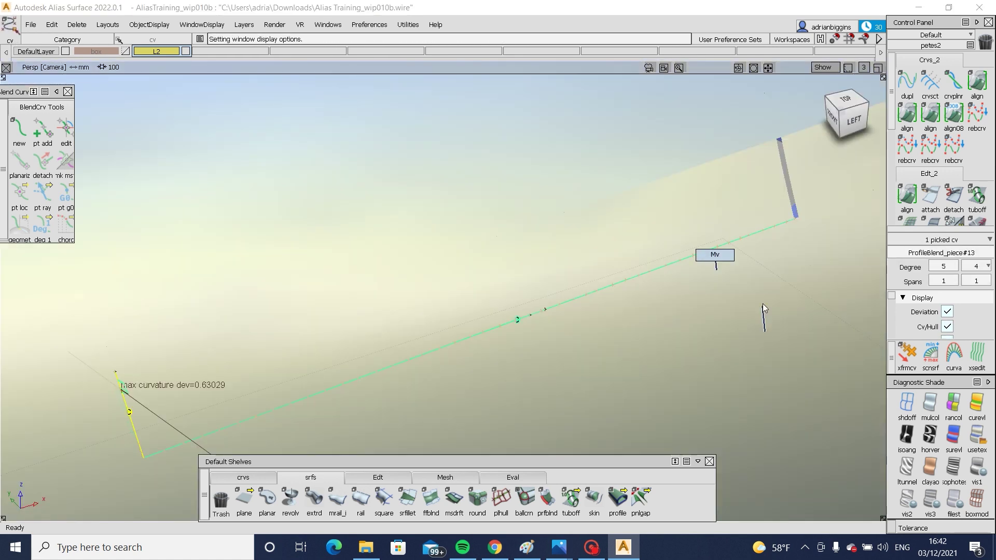
{"action": "left_click_drag", "start_coordinate": [761, 304], "coordinate": [490, 282], "text": "alt+shift"}
{"action": "right_click_drag", "start_coordinate": [552, 291], "coordinate": [596, 338], "text": "ctrl+shift"}
{"action": "left_click_drag", "start_coordinate": [600, 281], "coordinate": [548, 353], "text": "ctrl+shift"}
{"action": "left_click_drag", "start_coordinate": [576, 284], "coordinate": [764, 307]}
{"action": "right_click_drag", "start_coordinate": [764, 307], "coordinate": [689, 309], "text": "alt+shift"}
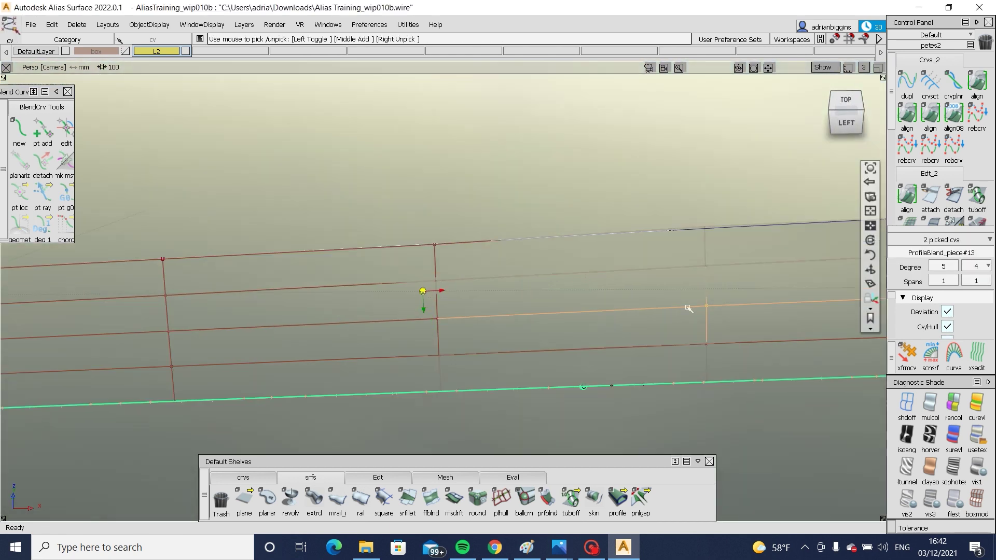
Step: Set the front blend piece's V degree to 5
{"action": "left_click_drag", "start_coordinate": [690, 309], "coordinate": [770, 280], "text": "alt+shift"}
{"action": "middle_click_drag", "start_coordinate": [770, 281], "coordinate": [503, 302], "text": "alt+shift"}
{"action": "left_click_drag", "start_coordinate": [503, 302], "coordinate": [638, 301], "text": "alt+shift"}
{"action": "left_click", "coordinate": [571, 291]}
{"action": "left_click", "coordinate": [979, 266]}
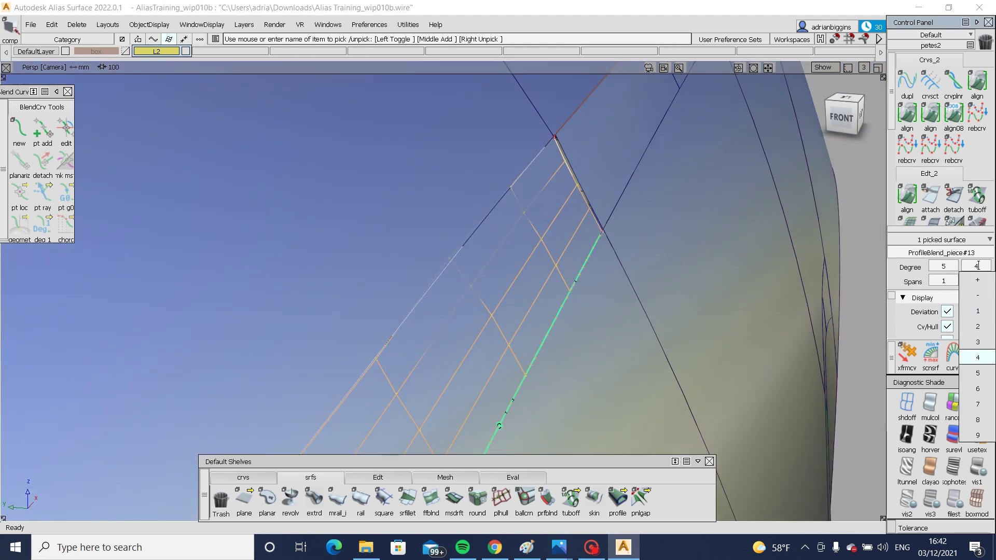
{"action": "left_click", "coordinate": [977, 372]}
Step: Shift a single CV in the second row below the front piece's upper edge
{"action": "left_click_drag", "start_coordinate": [552, 312], "coordinate": [478, 295], "text": "ctrl+shift"}
{"action": "left_click", "coordinate": [484, 304]}
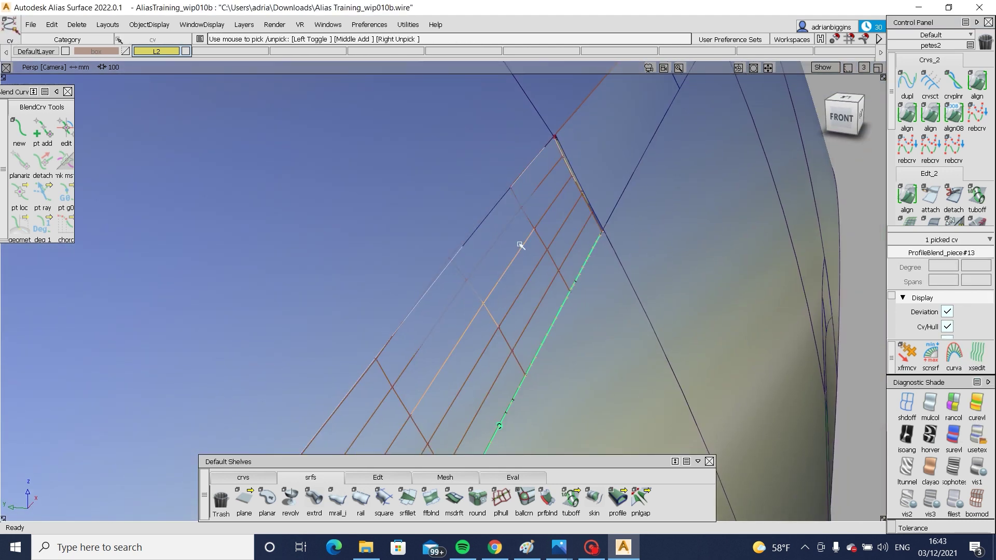
{"action": "right_click_drag", "start_coordinate": [532, 265], "coordinate": [533, 228], "text": "ctrl+shift"}
{"action": "right_click_drag", "start_coordinate": [492, 334], "coordinate": [491, 293], "text": "ctrl+shift"}
{"action": "mouse_move", "coordinate": [490, 327]}
{"action": "left_mouse_down", "text": "ctrl+shift"}
{"action": "mouse_move", "coordinate": [486, 285]}
{"action": "mouse_move", "coordinate": [467, 281]}
{"action": "left_mouse_up", "text": "ctrl+shift"}
{"action": "left_click", "coordinate": [483, 302]}
{"action": "right_click_drag", "start_coordinate": [661, 386], "coordinate": [665, 344], "text": "ctrl+shift"}
Step: Fine-tune the middle CV of the front piece's second row to smooth the hull along the upper edge
{"action": "left_click_drag", "start_coordinate": [675, 338], "coordinate": [356, 309], "text": "alt+shift"}
{"action": "right_click_drag", "start_coordinate": [355, 309], "coordinate": [366, 360], "text": "alt+shift"}
{"action": "mouse_move", "coordinate": [366, 360]}
{"action": "left_mouse_down", "text": "alt+shift"}
{"action": "mouse_move", "coordinate": [374, 343]}
{"action": "mouse_move", "coordinate": [366, 363]}
{"action": "left_mouse_up", "text": "alt+shift"}
{"action": "left_click_drag", "start_coordinate": [534, 362], "coordinate": [529, 320], "text": "ctrl+shift"}
{"action": "right_click_drag", "start_coordinate": [528, 319], "coordinate": [389, 319], "text": "alt+shift"}
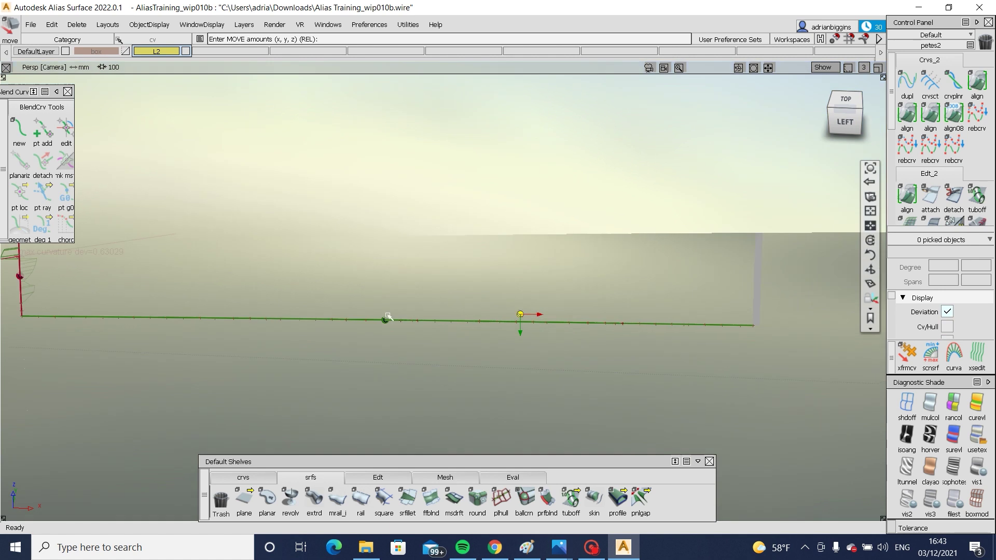
{"action": "left_click_drag", "start_coordinate": [389, 319], "coordinate": [472, 357], "text": "alt+shift"}
{"action": "right_click_drag", "start_coordinate": [412, 397], "coordinate": [409, 357], "text": "ctrl+shift"}
{"action": "left_click_drag", "start_coordinate": [429, 258], "coordinate": [462, 274]}
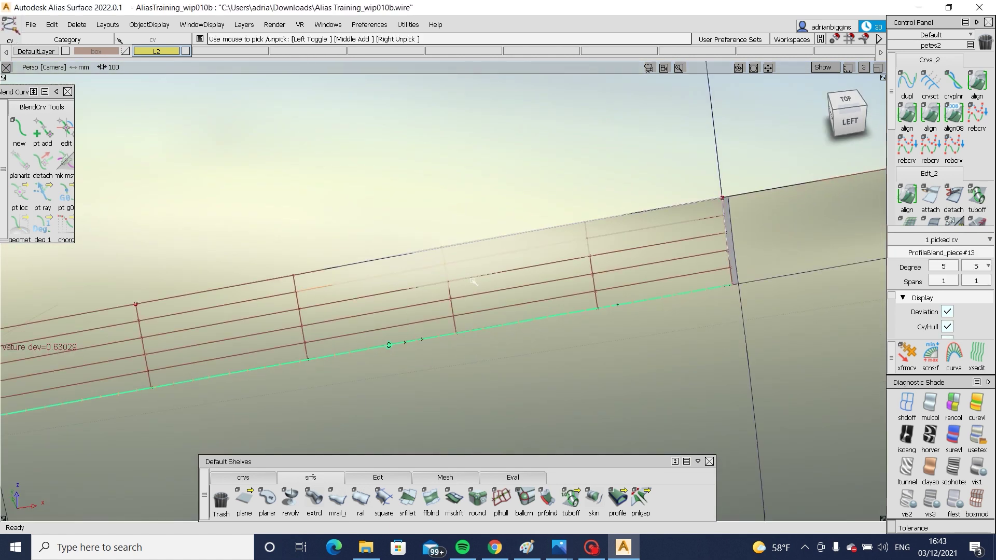
{"action": "right_click_drag", "start_coordinate": [626, 400], "coordinate": [631, 340], "text": "ctrl+shift"}
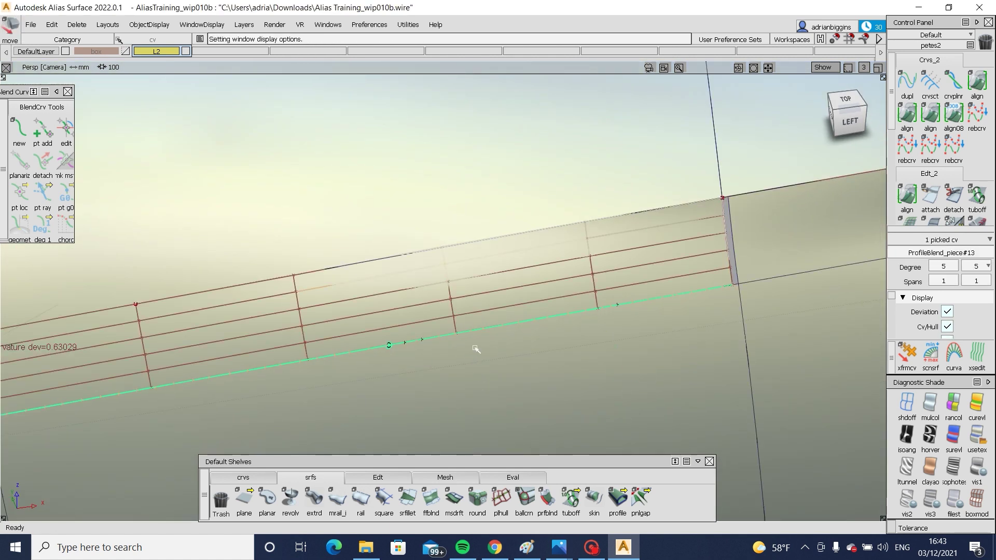
{"action": "left_click_drag", "start_coordinate": [473, 346], "coordinate": [449, 293], "text": "ctrl+shift"}
Step: Select three CVs near the front blend piece's rear end and adjust them with the Move tool
{"action": "right_click_drag", "start_coordinate": [316, 318], "coordinate": [331, 329], "text": "alt+shift"}
{"action": "left_click_drag", "start_coordinate": [331, 329], "coordinate": [582, 255], "text": "alt+shift"}
{"action": "middle_click_drag", "start_coordinate": [563, 301], "coordinate": [511, 304], "text": "ctrl+shift"}
{"action": "left_click_drag", "start_coordinate": [437, 290], "coordinate": [436, 224], "text": "ctrl+shift"}
{"action": "mouse_move", "coordinate": [390, 249]}
{"action": "right_mouse_down", "text": "ctrl+shift"}
{"action": "mouse_move", "coordinate": [388, 218]}
{"action": "mouse_move", "coordinate": [366, 200]}
{"action": "right_mouse_up", "text": "ctrl+shift"}
{"action": "left_click_drag", "start_coordinate": [367, 207], "coordinate": [407, 211], "text": "ctrl+shift"}
{"action": "left_click_drag", "start_coordinate": [444, 242], "coordinate": [471, 264]}
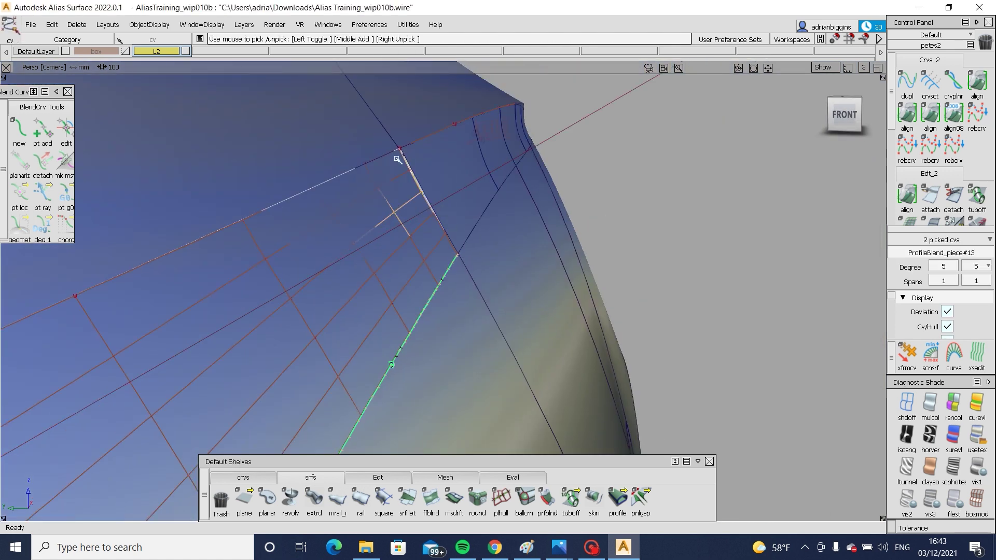
{"action": "right_click_drag", "start_coordinate": [585, 278], "coordinate": [547, 310], "text": "ctrl+shift"}
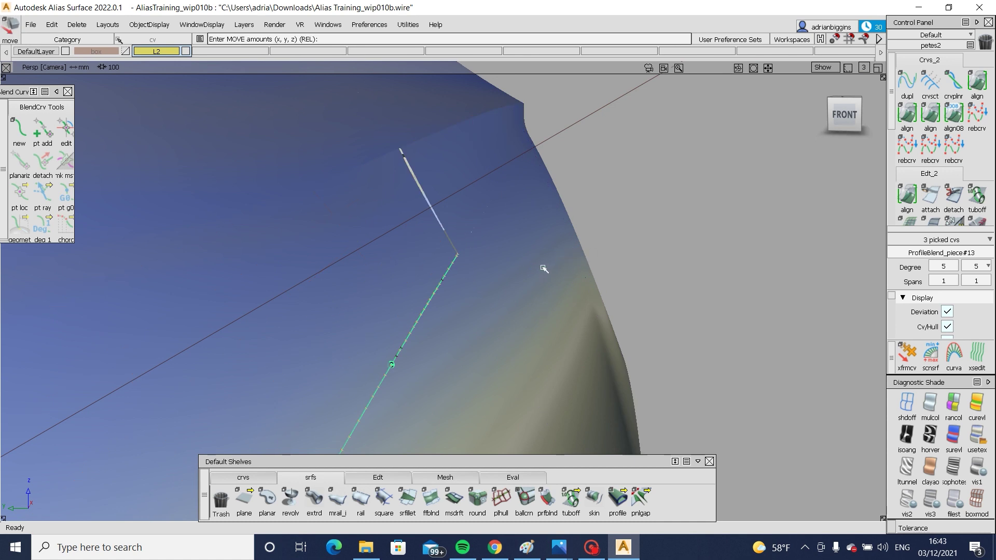
{"action": "left_click_drag", "start_coordinate": [543, 269], "coordinate": [524, 323], "text": "alt+shift"}
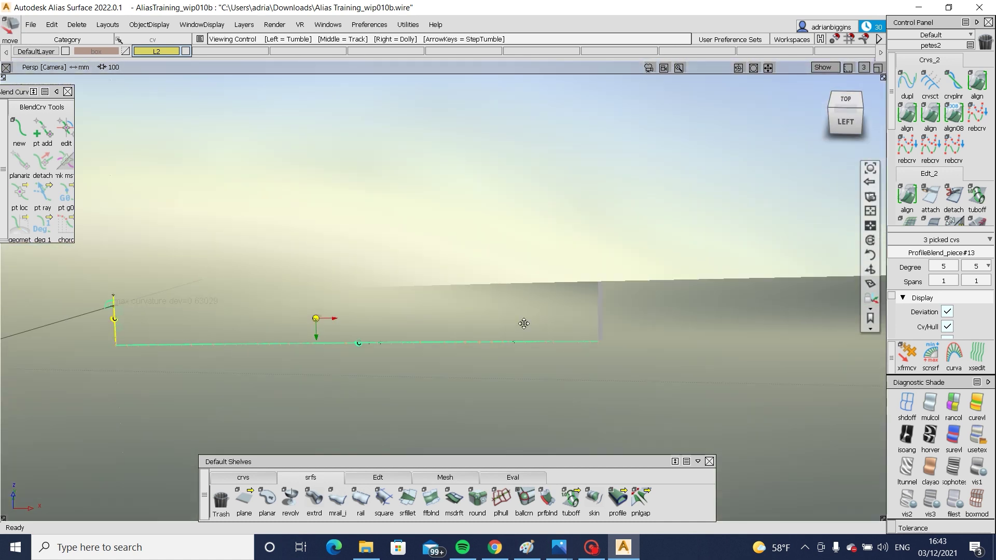
{"action": "middle_click_drag", "start_coordinate": [524, 323], "coordinate": [385, 294], "text": "alt+shift"}
{"action": "right_click_drag", "start_coordinate": [431, 297], "coordinate": [396, 321], "text": "ctrl+shift"}
{"action": "left_click_drag", "start_coordinate": [405, 317], "coordinate": [407, 347], "text": "ctrl+shift"}
Step: Extend the lower corner of the front piece's rear edge to meet the corner of the neighbouring blend surface
{"action": "right_click_drag", "start_coordinate": [451, 282], "coordinate": [530, 437], "text": "alt+shift"}
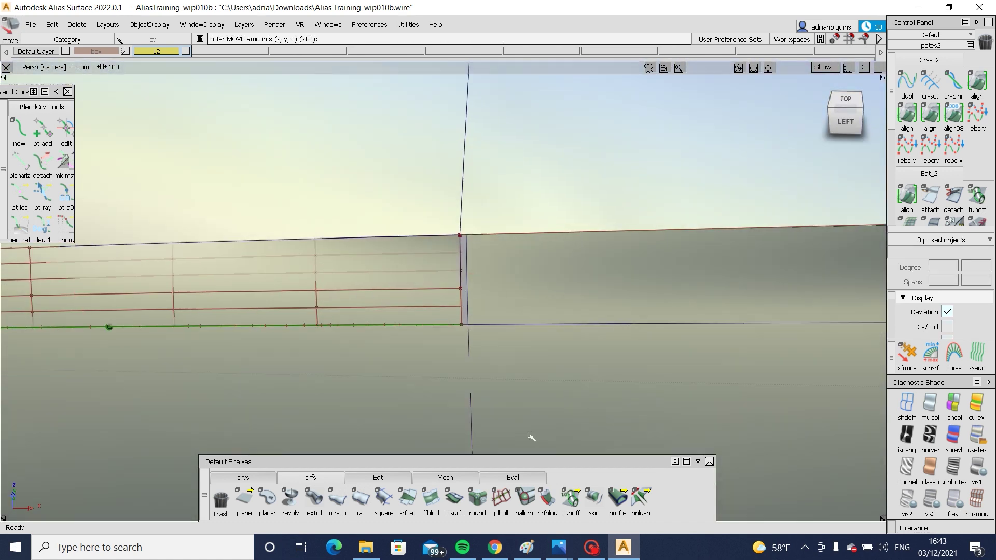
{"action": "left_click", "coordinate": [387, 477]}
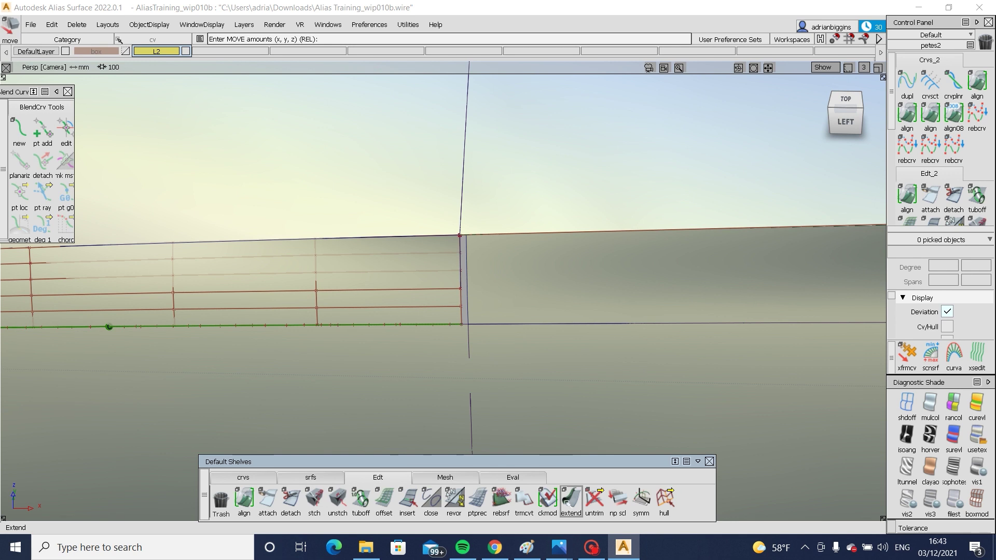
{"action": "left_click", "coordinate": [461, 317]}
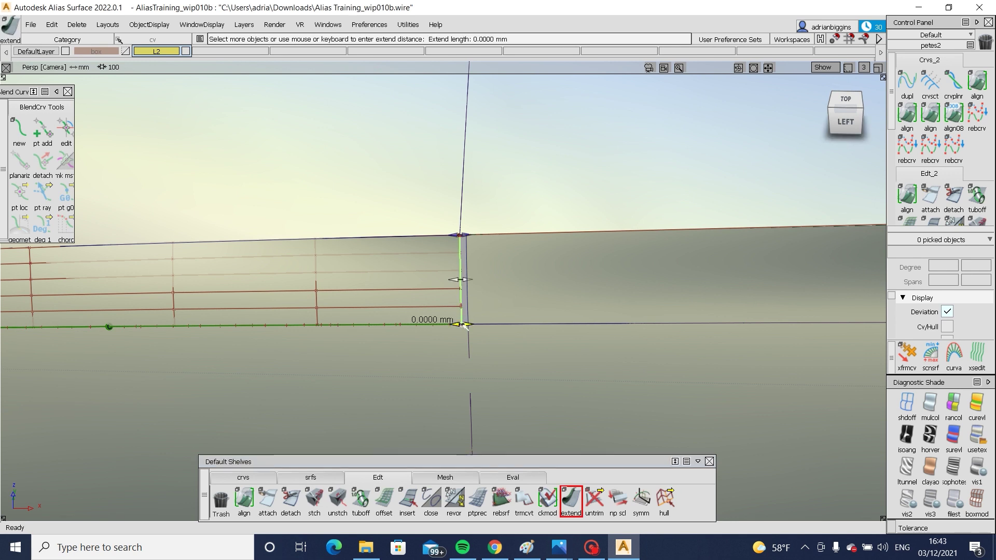
Step: Align the facing edges of the front piece and the blend behind it across the thin gap with G1 continuity
{"action": "double_click", "coordinate": [907, 114]}
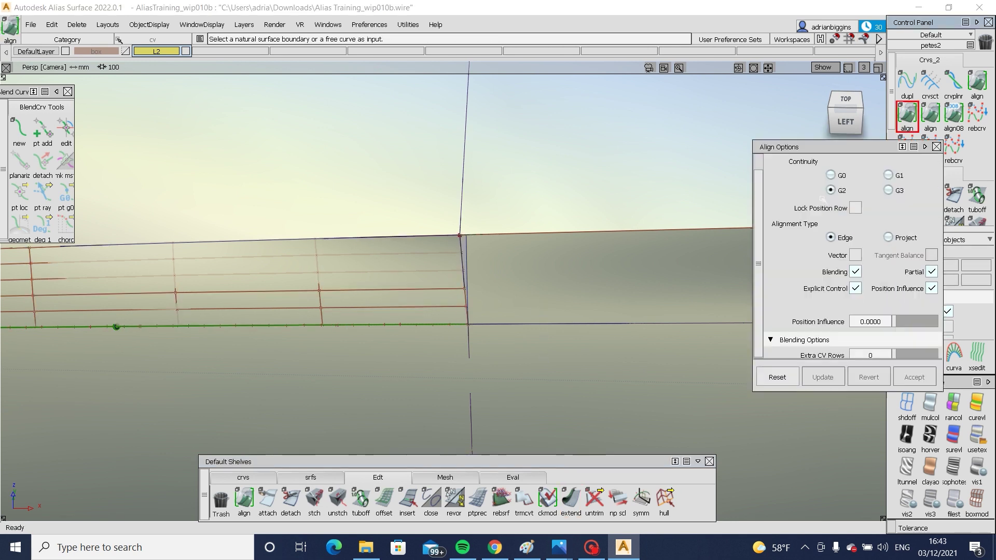
{"action": "left_click", "coordinate": [467, 257]}
{"action": "left_click", "coordinate": [463, 256]}
{"action": "left_click_drag", "start_coordinate": [421, 258], "coordinate": [572, 364], "text": "alt+shift"}
{"action": "middle_click_drag", "start_coordinate": [572, 363], "coordinate": [475, 329], "text": "alt+shift"}
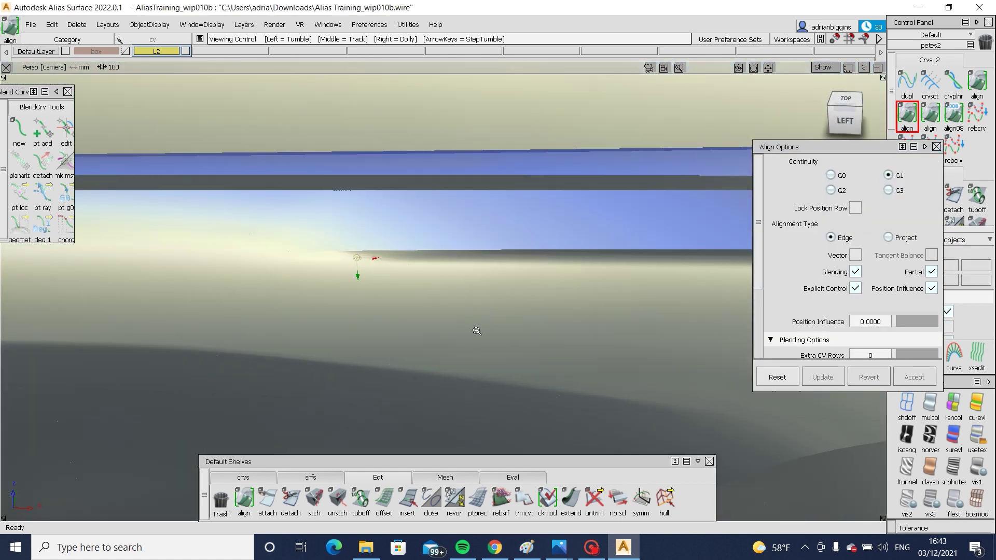
Step: Examine the shading across the seam between the front blend piece and the surfaces above and below it
{"action": "left_click_drag", "start_coordinate": [476, 329], "coordinate": [531, 334], "text": "alt+shift"}
{"action": "right_click_drag", "start_coordinate": [531, 334], "coordinate": [375, 325], "text": "alt+shift"}
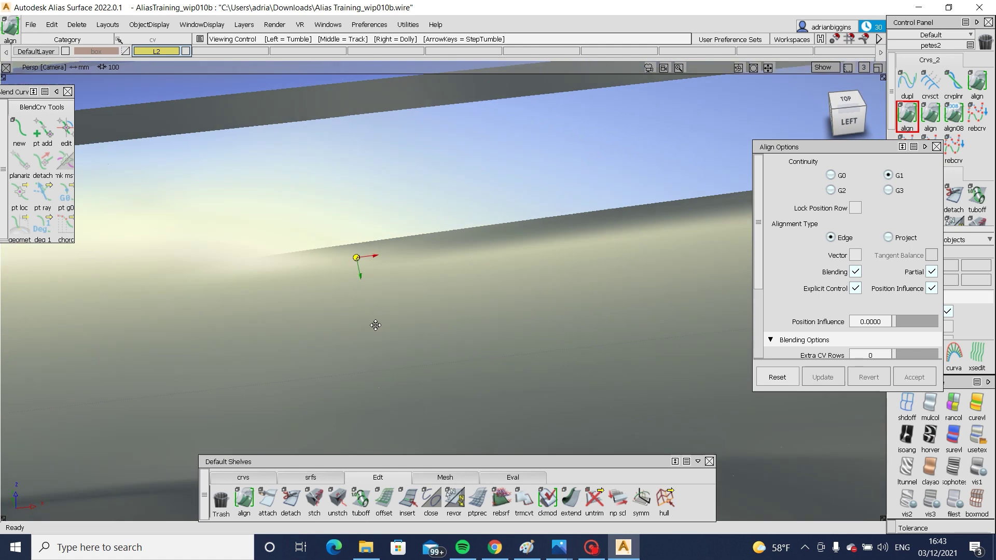
{"action": "middle_click_drag", "start_coordinate": [374, 325], "coordinate": [378, 305], "text": "alt+shift"}
{"action": "left_click_drag", "start_coordinate": [378, 305], "coordinate": [432, 285], "text": "alt+shift"}
{"action": "middle_click_drag", "start_coordinate": [431, 285], "coordinate": [517, 359], "text": "alt+shift"}
{"action": "left_click_drag", "start_coordinate": [517, 359], "coordinate": [518, 394], "text": "alt+shift"}
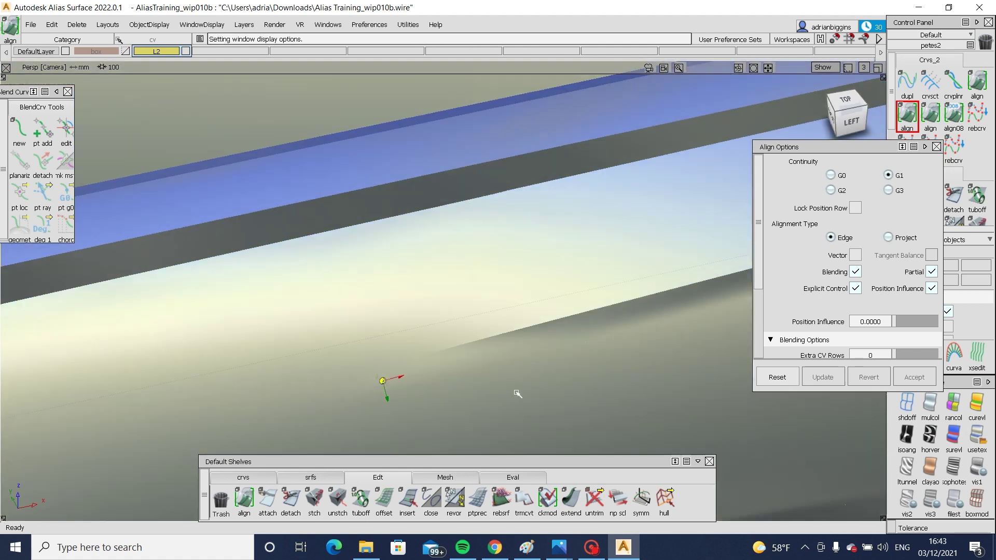
{"action": "middle_click_drag", "start_coordinate": [518, 394], "coordinate": [462, 349], "text": "alt+shift"}
{"action": "left_click_drag", "start_coordinate": [462, 349], "coordinate": [474, 342], "text": "alt+shift"}
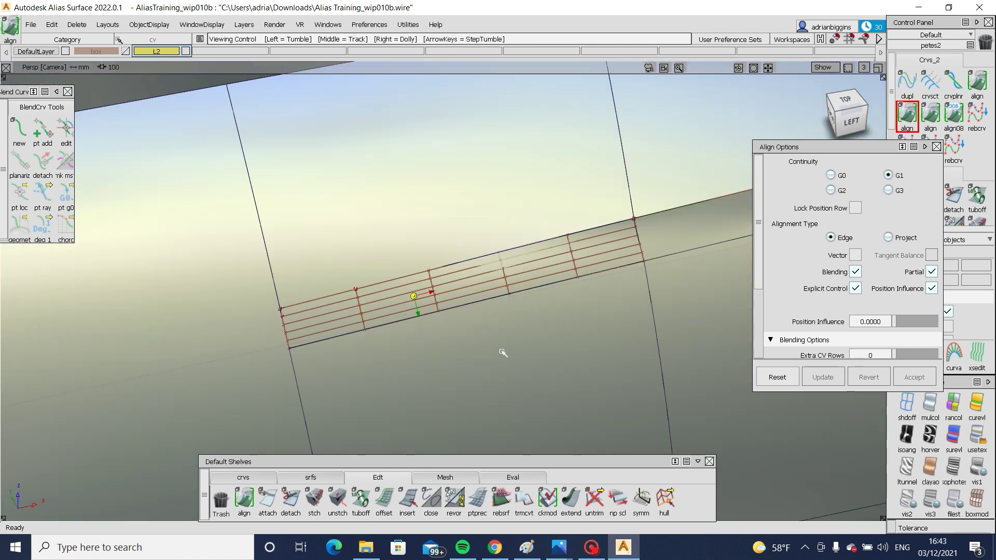
{"action": "left_click_drag", "start_coordinate": [486, 296], "coordinate": [516, 318], "text": "alt+shift"}
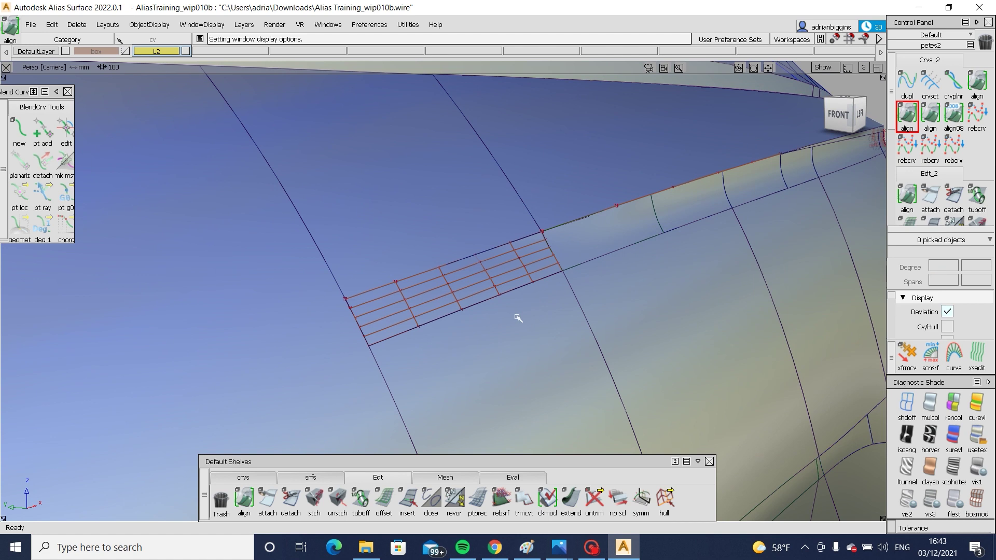
Step: Display the CVs and hulls of the two large surfaces adjoining the front blend piece, above and below
{"action": "left_click", "coordinate": [515, 318]}
{"action": "right_click_drag", "start_coordinate": [541, 313], "coordinate": [536, 303], "text": "alt+shift"}
{"action": "left_click_drag", "start_coordinate": [536, 303], "coordinate": [611, 311], "text": "alt+shift"}
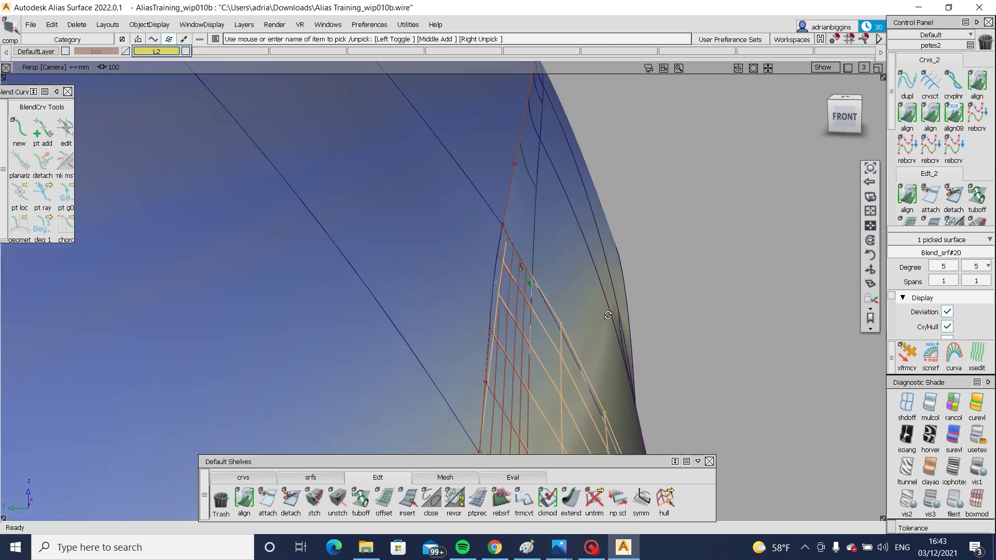
{"action": "left_click", "coordinate": [413, 298]}
{"action": "left_click", "coordinate": [538, 341]}
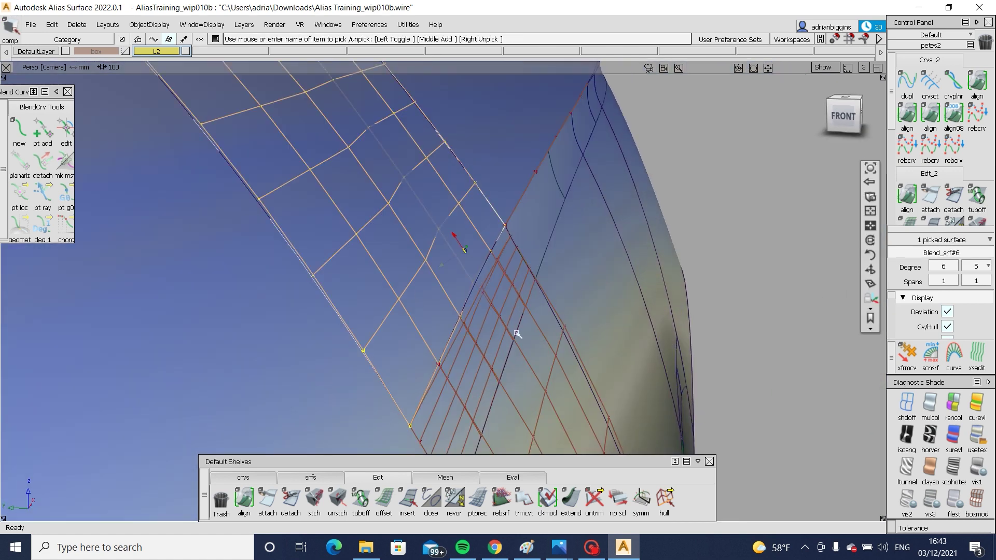
{"action": "left_click_drag", "start_coordinate": [518, 334], "coordinate": [515, 298], "text": "alt+shift"}
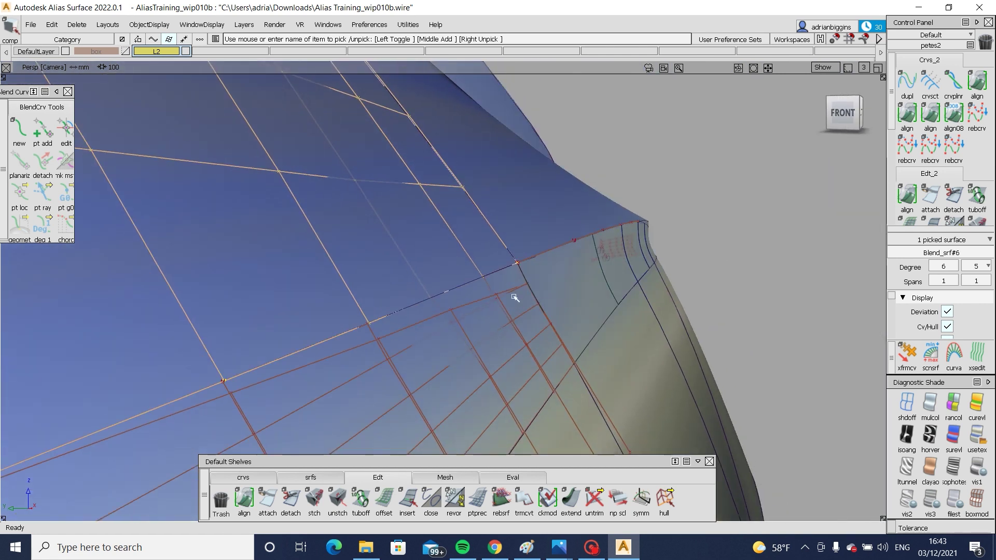
Step: Clear the front blend piece from view and untrim the lower body-side surface beneath it
{"action": "left_click", "coordinate": [488, 352]}
{"action": "key", "text": "Delete"}
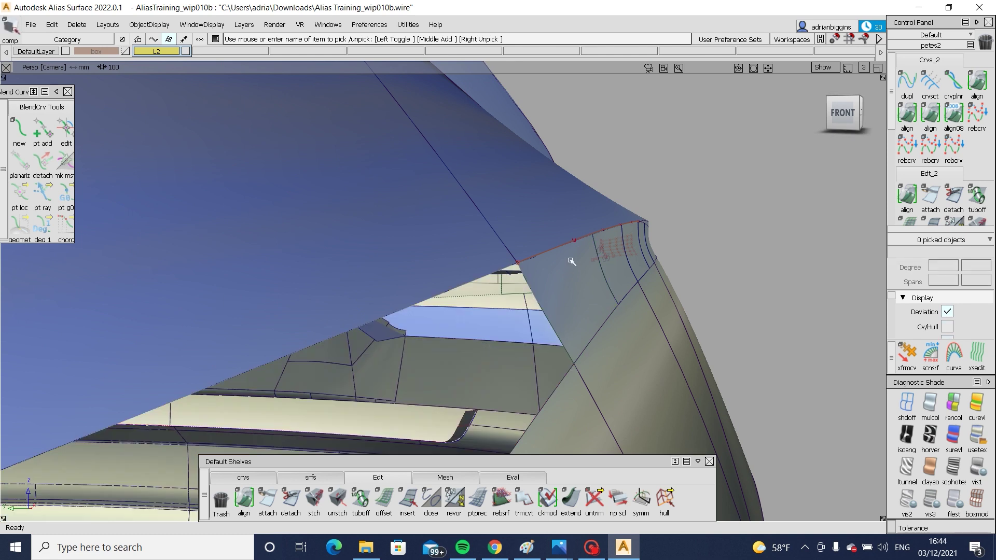
{"action": "right_click_drag", "start_coordinate": [565, 399], "coordinate": [559, 447], "text": "ctrl+shift"}
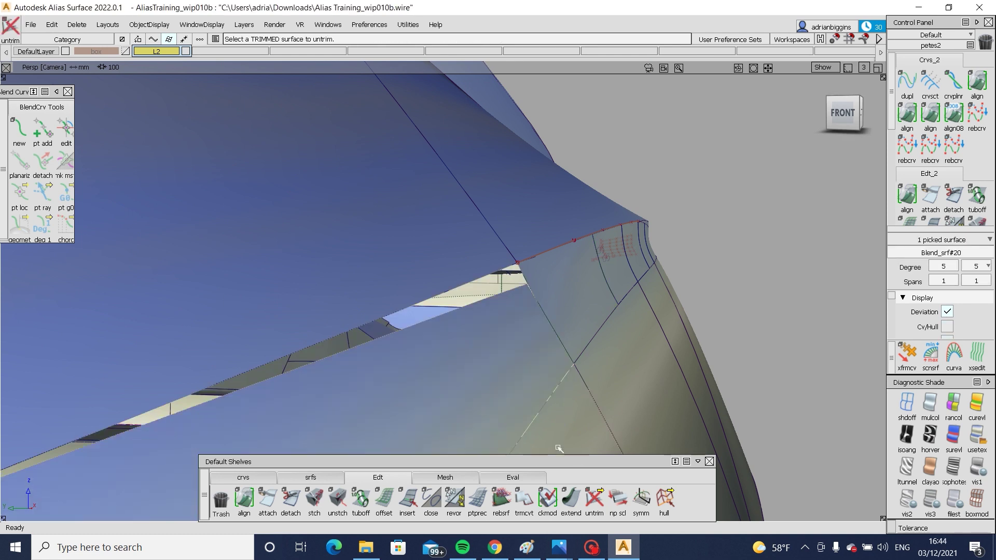
{"action": "left_click", "coordinate": [465, 286]}
Step: Trim the lower body-side surface back to the front blend piece's lower boundary
{"action": "left_click_drag", "start_coordinate": [494, 329], "coordinate": [569, 342], "text": "alt+shift"}
{"action": "right_click_drag", "start_coordinate": [569, 343], "coordinate": [531, 391], "text": "ctrl+shift"}
{"action": "left_click", "coordinate": [532, 393]}
{"action": "key", "text": "space"}
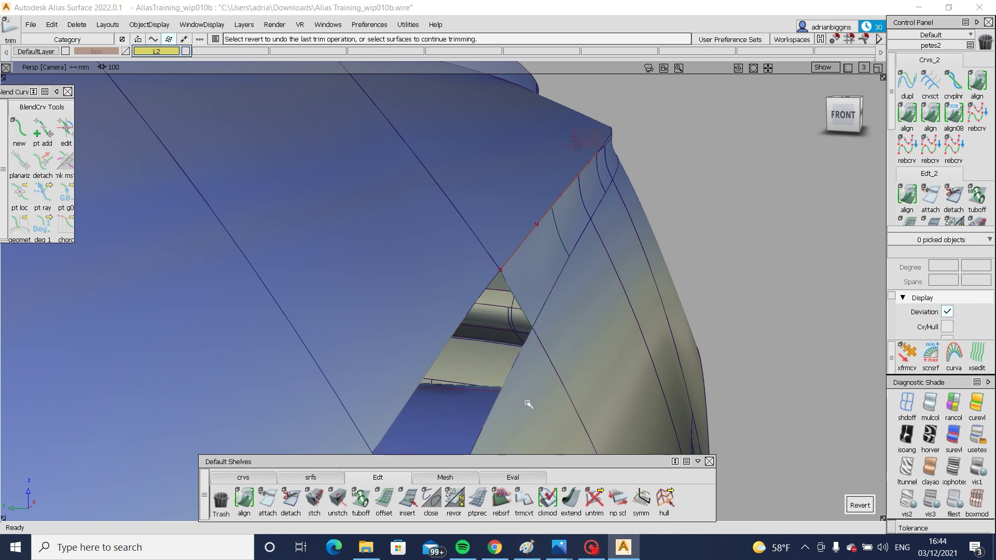
Step: Pick the templated front blend piece and bring it back into view in the gap
{"action": "left_click_drag", "start_coordinate": [525, 282], "coordinate": [522, 333], "text": "ctrl+shift"}
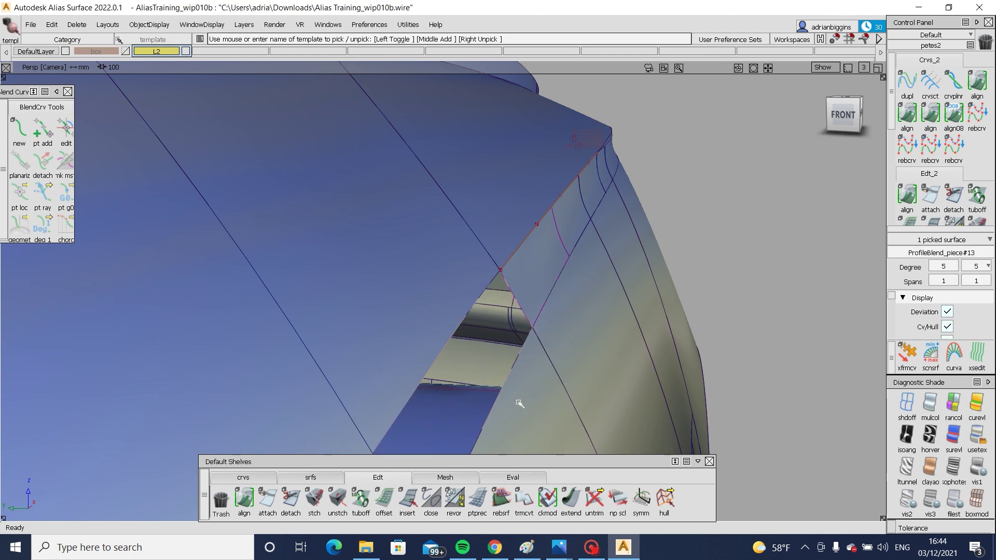
{"action": "key", "text": "ctrl+z"}
{"action": "left_click_drag", "start_coordinate": [506, 394], "coordinate": [488, 304], "text": "alt+shift"}
{"action": "left_click_drag", "start_coordinate": [489, 304], "coordinate": [397, 353], "text": "ctrl+shift"}
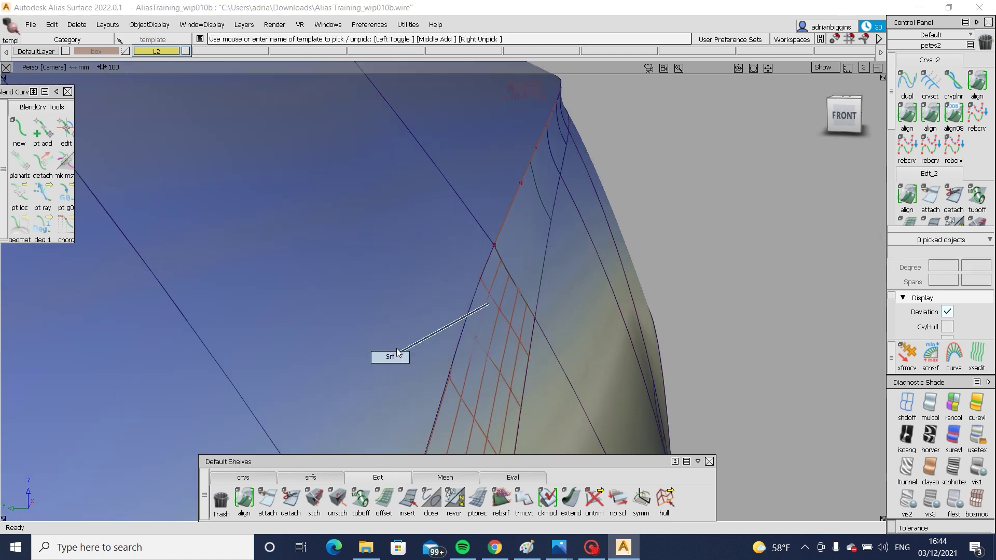
Step: Show the upper surface's hull and move four CVs around its seam with the front piece about -0.41 in Y
{"action": "left_click", "coordinate": [456, 327]}
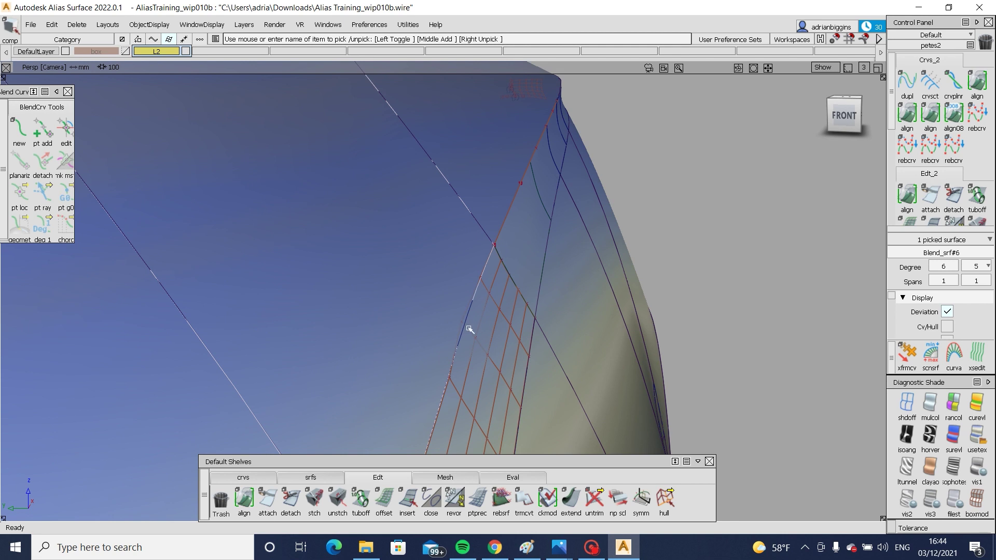
{"action": "mouse_move", "coordinate": [455, 322]}
{"action": "left_mouse_down", "text": "ctrl+shift"}
{"action": "mouse_move", "coordinate": [485, 211]}
{"action": "mouse_move", "coordinate": [420, 293]}
{"action": "mouse_move", "coordinate": [486, 279]}
{"action": "mouse_move", "coordinate": [498, 312]}
{"action": "mouse_move", "coordinate": [470, 325]}
{"action": "left_mouse_up", "text": "ctrl+shift"}
{"action": "left_click", "coordinate": [421, 294]}
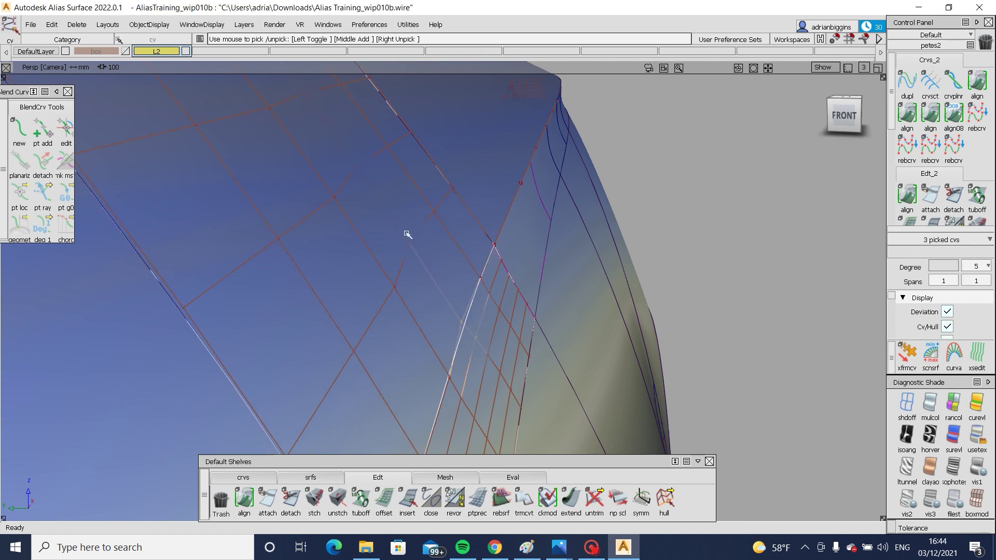
{"action": "middle_click_drag", "start_coordinate": [415, 318], "coordinate": [433, 310], "text": "ctrl+shift"}
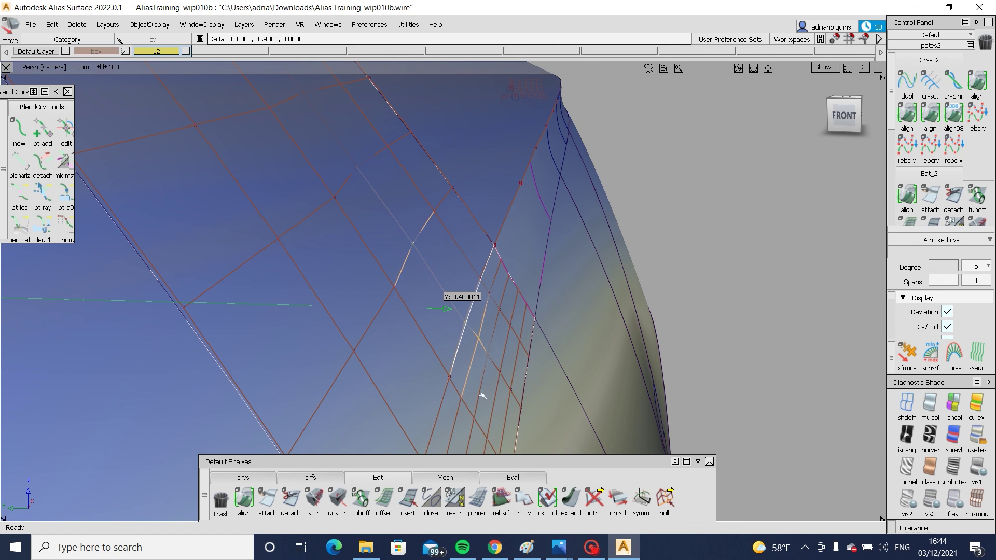
Step: Pick single CVs in the front blend piece's rows just below the upper seam for adjustment with the Move tool
{"action": "left_click_drag", "start_coordinate": [447, 347], "coordinate": [467, 374], "text": "ctrl+shift"}
{"action": "left_click_drag", "start_coordinate": [466, 324], "coordinate": [482, 344]}
{"action": "right_click_drag", "start_coordinate": [485, 363], "coordinate": [590, 398], "text": "alt+shift"}
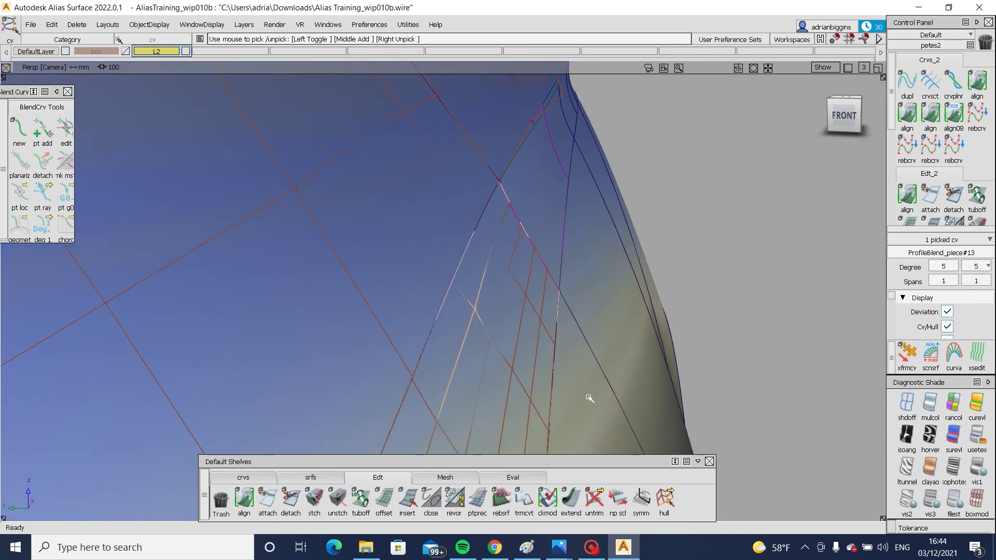
{"action": "left_click_drag", "start_coordinate": [484, 347], "coordinate": [517, 354], "text": "ctrl+shift"}
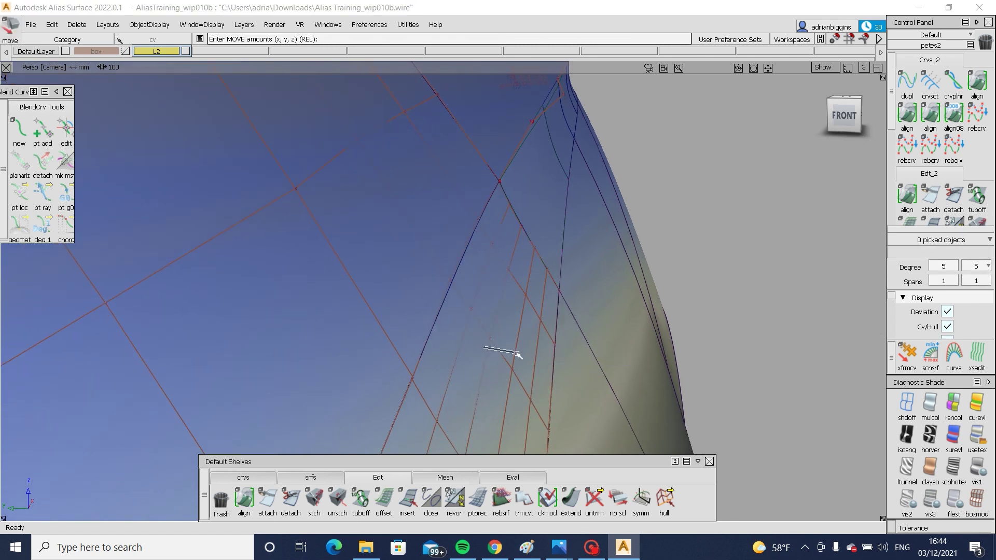
{"action": "left_click", "coordinate": [489, 338]}
{"action": "middle_click_drag", "start_coordinate": [492, 337], "coordinate": [511, 324], "text": "ctrl+shift"}
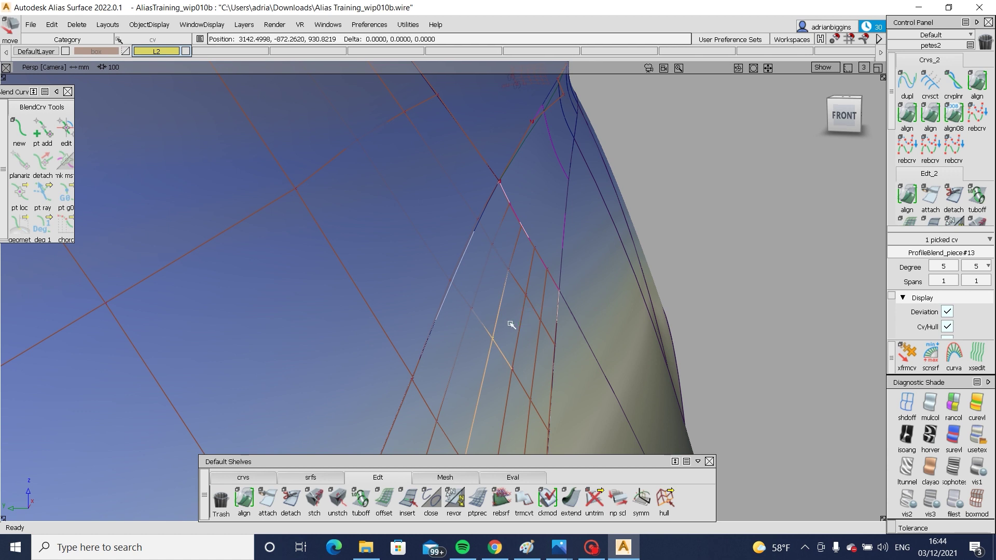
Step: Nudge two neighbouring CVs in the middle row of the upper surface in Y to even out its hull
{"action": "right_click_drag", "start_coordinate": [511, 325], "coordinate": [480, 350], "text": "alt+shift"}
{"action": "middle_click_drag", "start_coordinate": [480, 350], "coordinate": [495, 381], "text": "alt+shift"}
{"action": "left_click", "coordinate": [438, 302]}
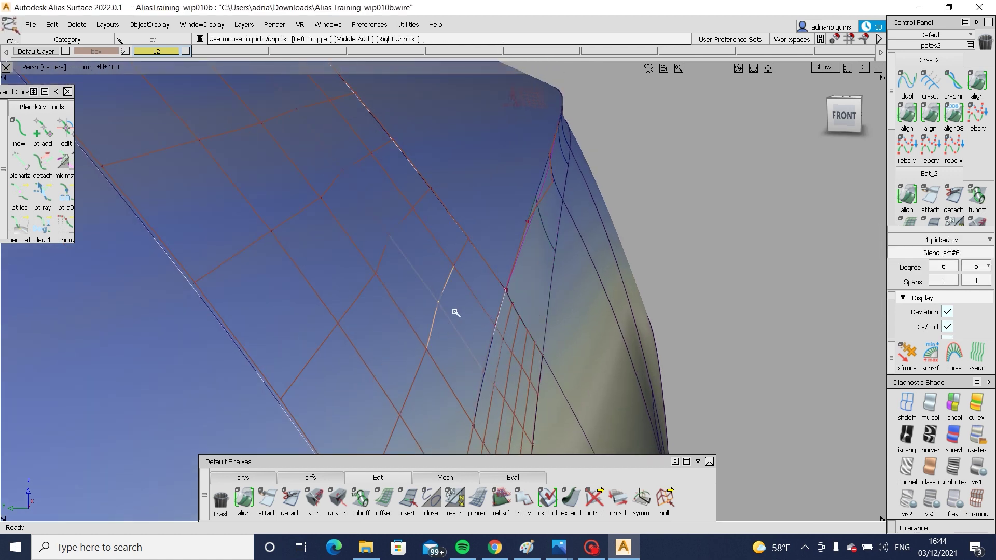
{"action": "left_click_drag", "start_coordinate": [444, 341], "coordinate": [445, 280], "text": "ctrl+shift"}
{"action": "left_click", "coordinate": [390, 236]}
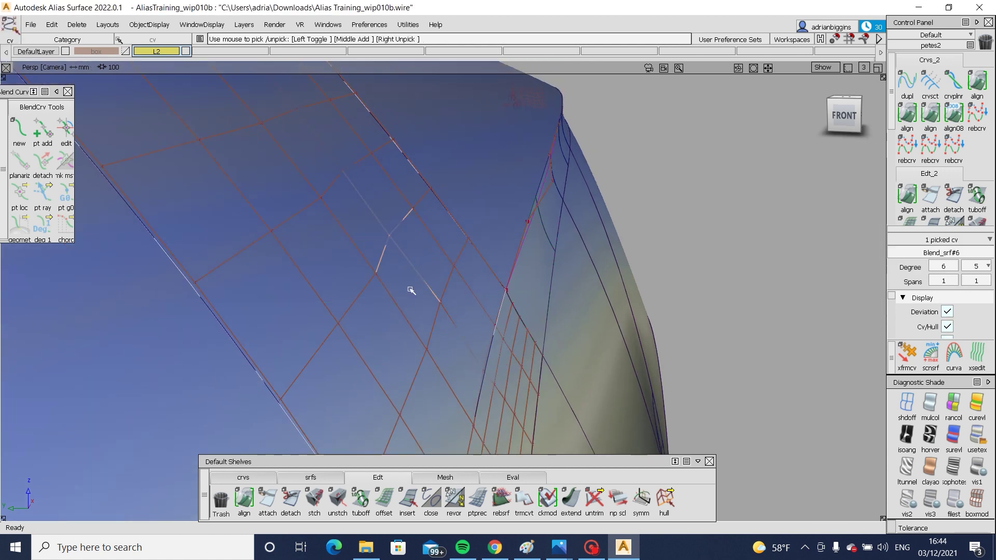
{"action": "middle_click_drag", "start_coordinate": [411, 291], "coordinate": [411, 259], "text": "ctrl+shift"}
{"action": "middle_click_drag", "start_coordinate": [407, 258], "coordinate": [416, 257]}
Step: Move the next CV up the upper surface's middle row about 0.31 in Y
{"action": "left_click_drag", "start_coordinate": [413, 291], "coordinate": [336, 188], "text": "ctrl+shift"}
{"action": "left_click", "coordinate": [344, 171]}
{"action": "middle_click_drag", "start_coordinate": [378, 228], "coordinate": [376, 202], "text": "ctrl+shift"}
{"action": "middle_click_drag", "start_coordinate": [372, 203], "coordinate": [382, 204]}
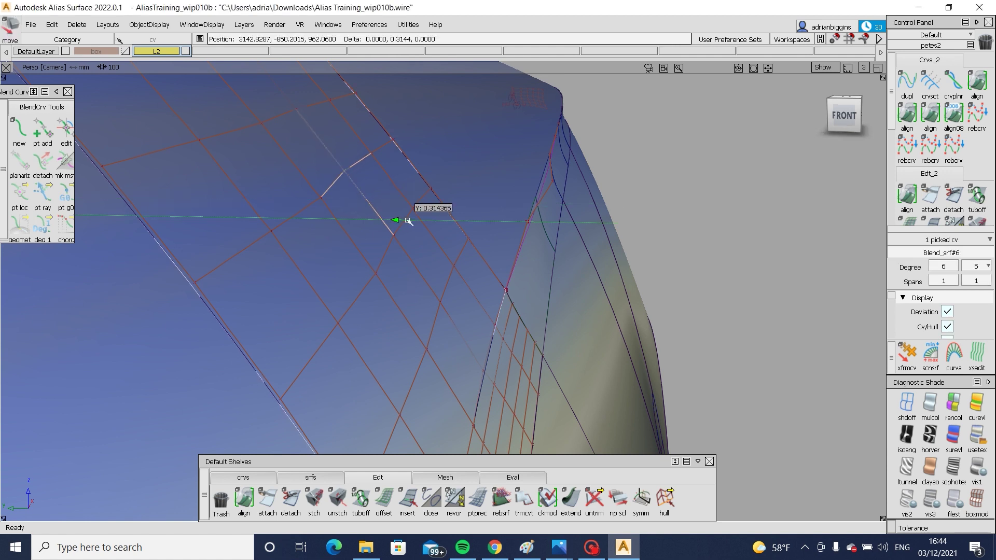
Step: Apply zebra-stripe diagnostic shading and examine the reflections flowing across the upper surface and front blend piece
{"action": "left_click_drag", "start_coordinate": [211, 298], "coordinate": [369, 325], "text": "alt+shift"}
{"action": "left_click", "coordinate": [931, 415]}
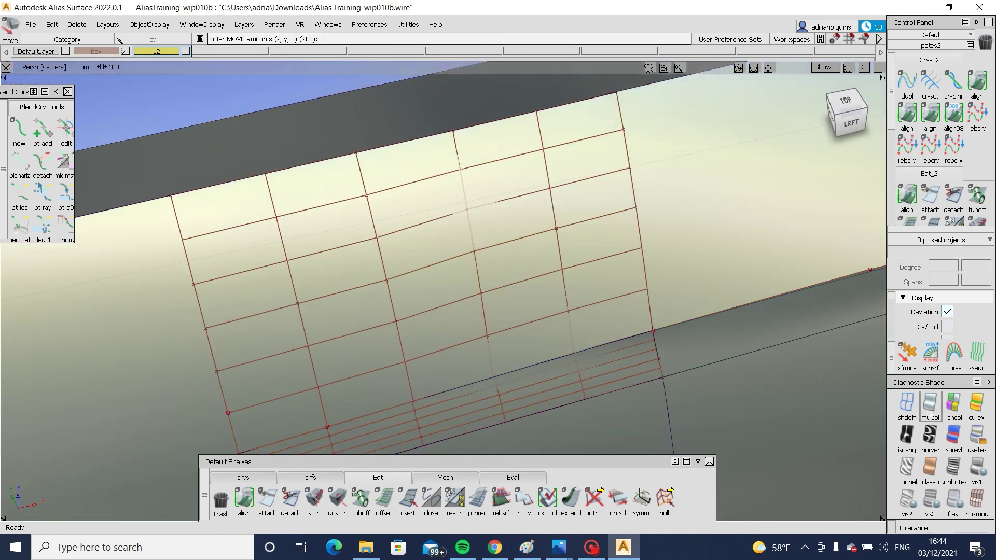
{"action": "left_click", "coordinate": [930, 436]}
{"action": "mouse_move", "coordinate": [747, 363]}
{"action": "left_mouse_down", "text": "alt+shift"}
{"action": "mouse_move", "coordinate": [710, 341]}
{"action": "mouse_move", "coordinate": [675, 350]}
{"action": "left_mouse_up", "text": "alt+shift"}
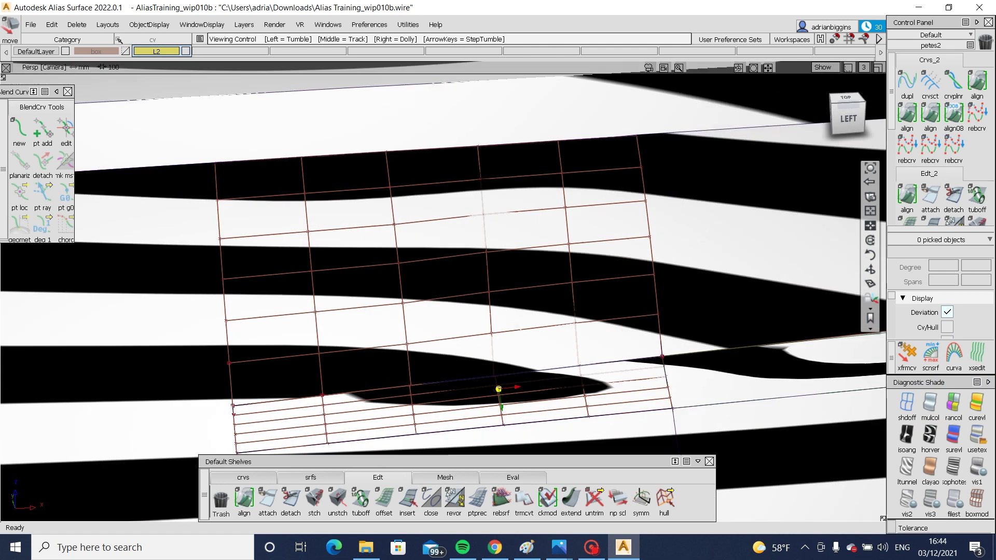
{"action": "mouse_move", "coordinate": [520, 329]}
{"action": "left_mouse_down", "text": "alt+shift"}
{"action": "mouse_move", "coordinate": [484, 223]}
{"action": "mouse_move", "coordinate": [549, 266]}
{"action": "left_mouse_up", "text": "alt+shift"}
Step: Pick the middle CV two rows below the upper surface's top edge and nudge it against the zebra stripes
{"action": "left_click", "coordinate": [483, 222]}
{"action": "left_click_drag", "start_coordinate": [687, 368], "coordinate": [683, 274], "text": "ctrl+shift"}
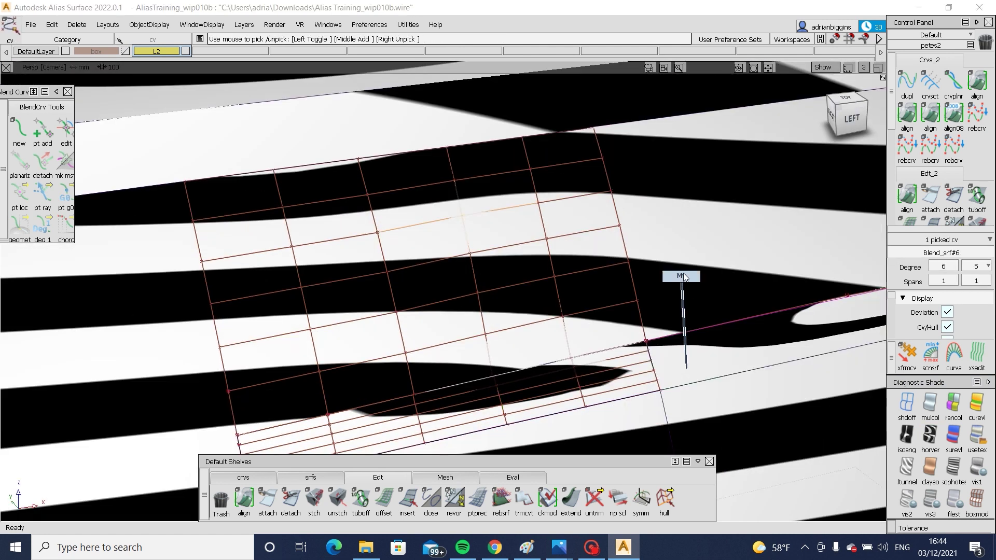
{"action": "middle_click_drag", "start_coordinate": [683, 276], "coordinate": [687, 275]}
Step: Try shifting the middle CV next to the upper surface's top edge about -0.88 in Y
{"action": "left_click", "coordinate": [457, 183]}
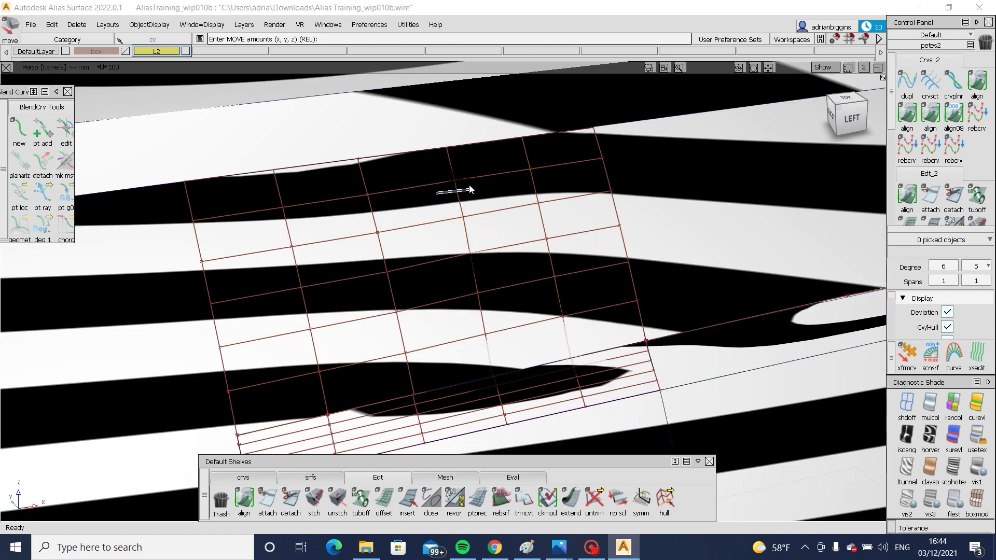
{"action": "left_click_drag", "start_coordinate": [470, 190], "coordinate": [550, 205], "text": "alt+shift"}
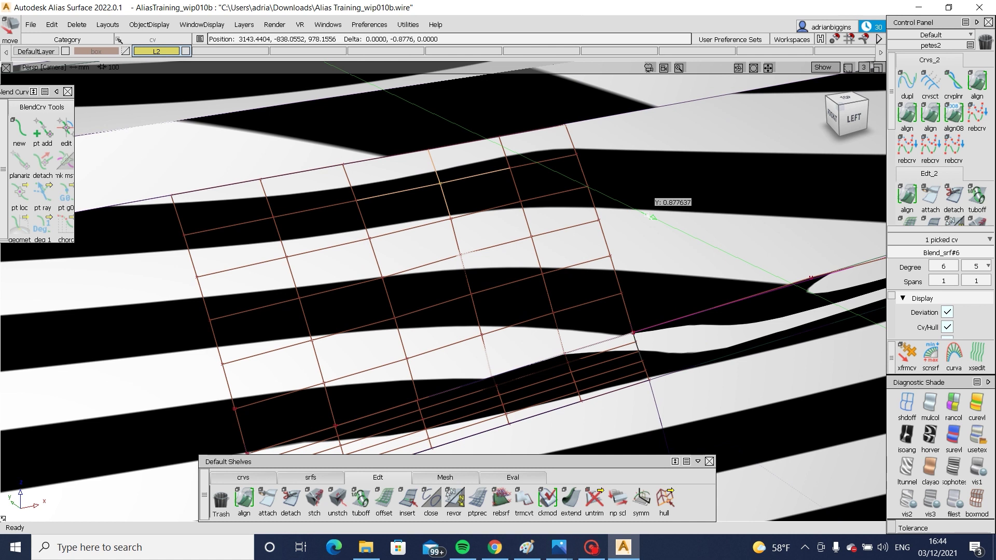
{"action": "key", "text": "ctrl+z"}
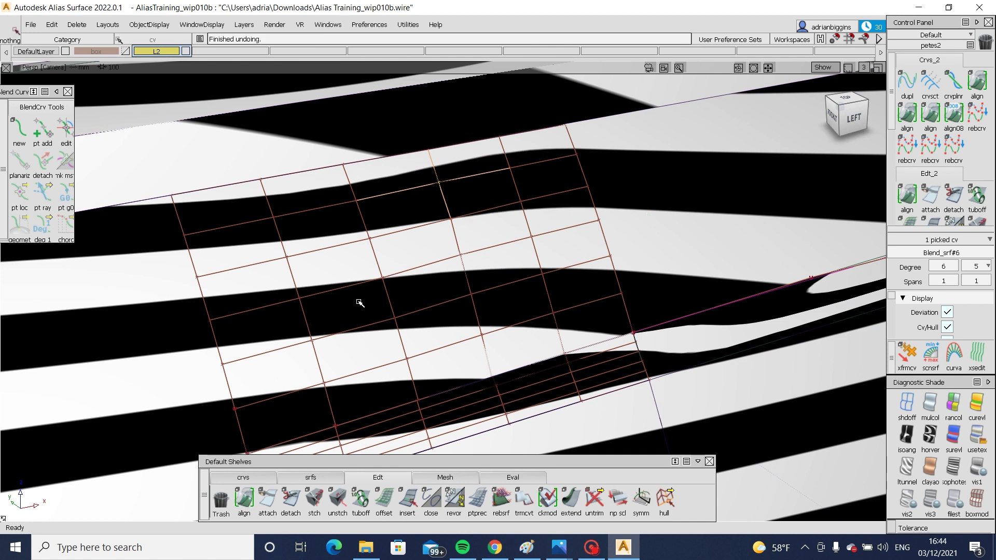
Step: Remove the zebra-stripe shading and restore the coloured surface shading
{"action": "mouse_move", "coordinate": [360, 303]}
{"action": "left_mouse_down", "text": "alt+shift"}
{"action": "mouse_move", "coordinate": [241, 311]}
{"action": "mouse_move", "coordinate": [251, 288]}
{"action": "mouse_move", "coordinate": [278, 275]}
{"action": "mouse_move", "coordinate": [483, 245]}
{"action": "left_mouse_up", "text": "alt+shift"}
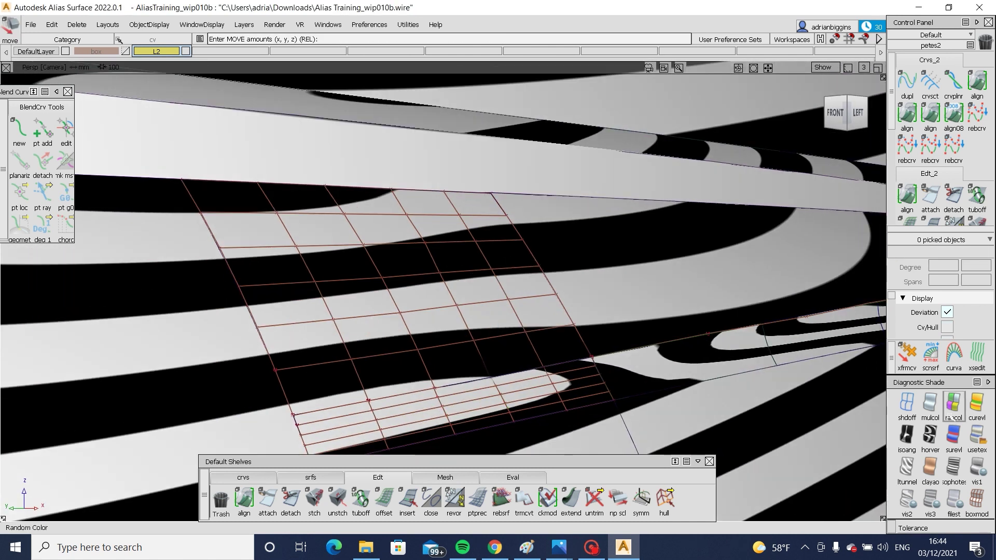
{"action": "left_click", "coordinate": [974, 435]}
{"action": "key", "text": "alt+m"}
Step: Move an interior CV of the front blend piece near its upper seam about -0.11 in Y
{"action": "mouse_move", "coordinate": [664, 366]}
{"action": "left_mouse_down", "text": "alt+shift"}
{"action": "mouse_move", "coordinate": [551, 431]}
{"action": "mouse_move", "coordinate": [558, 333]}
{"action": "mouse_move", "coordinate": [580, 358]}
{"action": "mouse_move", "coordinate": [604, 357]}
{"action": "mouse_move", "coordinate": [602, 296]}
{"action": "mouse_move", "coordinate": [520, 244]}
{"action": "mouse_move", "coordinate": [475, 266]}
{"action": "left_mouse_up", "text": "alt+shift"}
{"action": "left_click_drag", "start_coordinate": [474, 266], "coordinate": [475, 298], "text": "ctrl+shift"}
{"action": "left_click", "coordinate": [452, 210]}
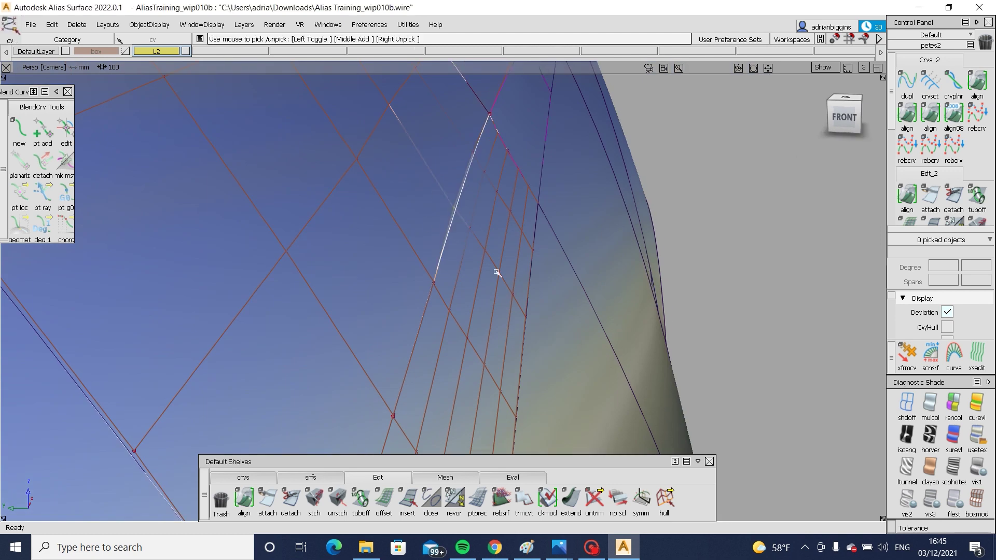
{"action": "right_click_drag", "start_coordinate": [496, 273], "coordinate": [580, 270], "text": "ctrl+shift"}
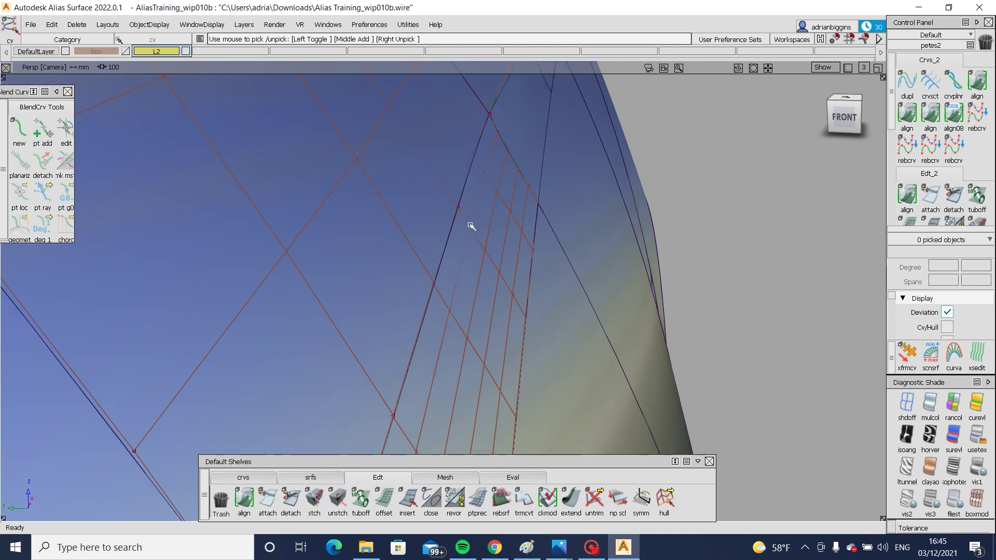
{"action": "left_click", "coordinate": [478, 240]}
{"action": "left_click_drag", "start_coordinate": [478, 239], "coordinate": [551, 284], "text": "alt+shift"}
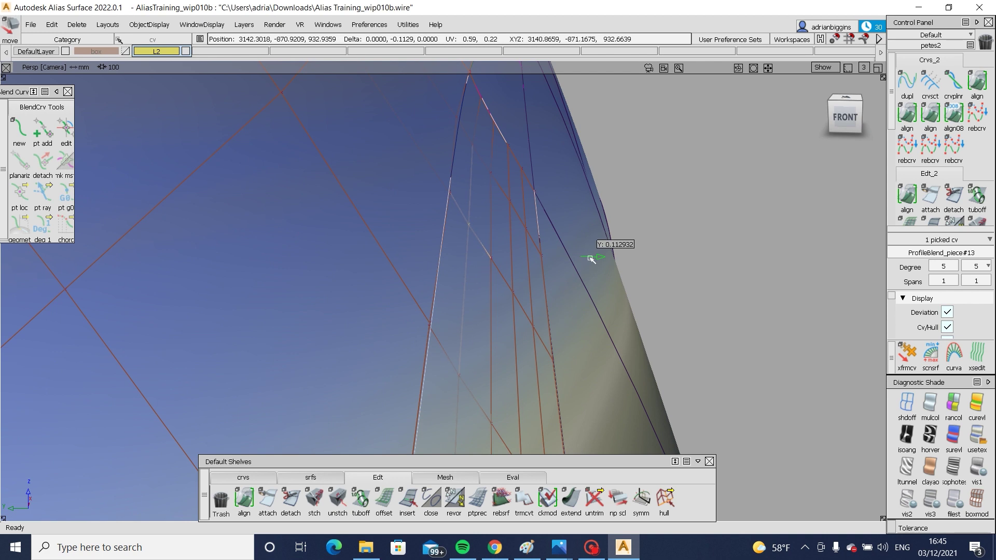
{"action": "left_click_drag", "start_coordinate": [591, 259], "coordinate": [525, 323], "text": "alt+shift"}
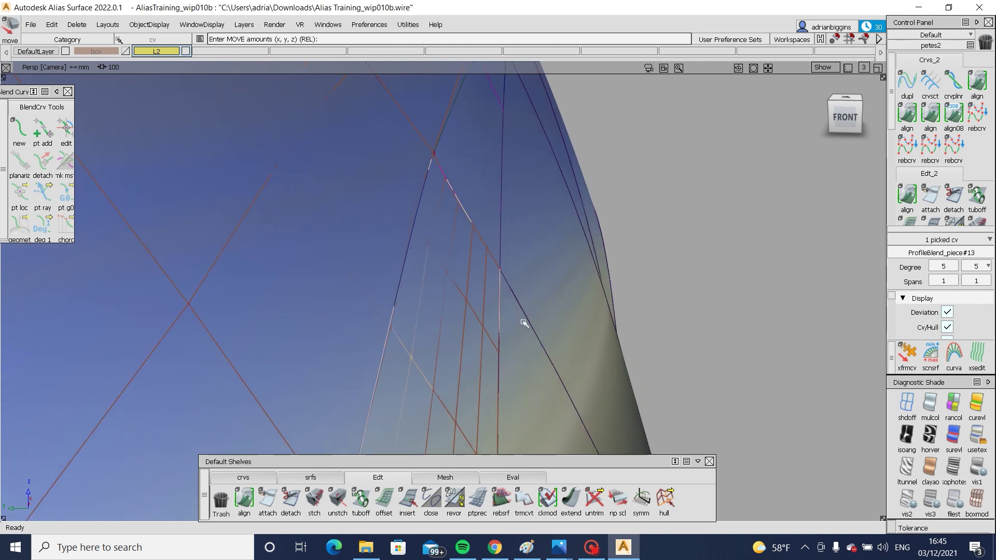
Step: Try picking two CVs of the front blend piece beside its upper seam for a move
{"action": "left_click_drag", "start_coordinate": [407, 249], "coordinate": [431, 248], "text": "ctrl+shift"}
{"action": "left_click", "coordinate": [429, 246]}
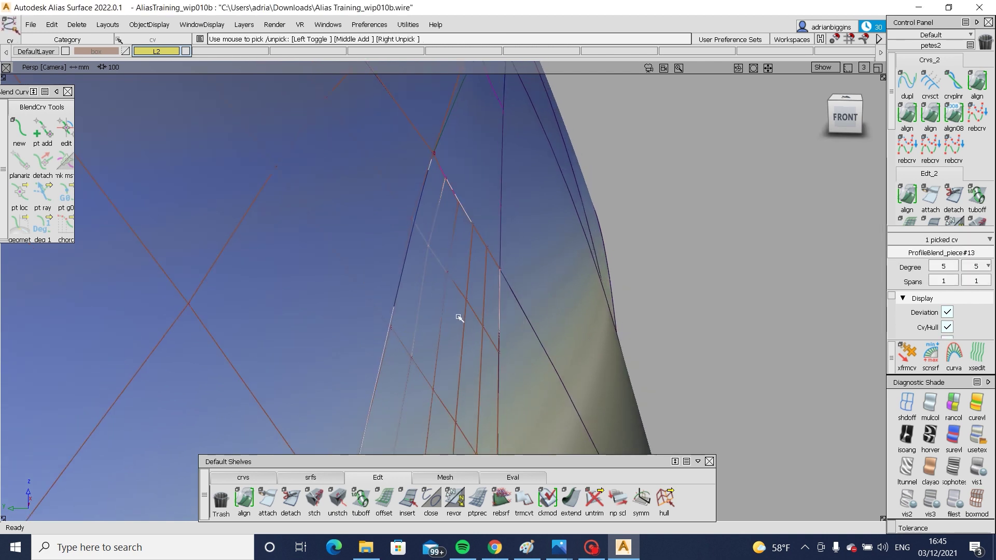
{"action": "left_click_drag", "start_coordinate": [557, 304], "coordinate": [556, 303], "text": "ctrl+shift"}
{"action": "mouse_move", "coordinate": [557, 304]}
{"action": "left_mouse_down"}
{"action": "mouse_move", "coordinate": [611, 316]}
{"action": "mouse_move", "coordinate": [459, 374]}
{"action": "mouse_move", "coordinate": [443, 391]}
{"action": "mouse_move", "coordinate": [423, 358]}
{"action": "mouse_move", "coordinate": [454, 367]}
{"action": "mouse_move", "coordinate": [480, 347]}
{"action": "mouse_move", "coordinate": [502, 361]}
{"action": "mouse_move", "coordinate": [383, 349]}
{"action": "mouse_move", "coordinate": [571, 326]}
{"action": "mouse_move", "coordinate": [521, 308]}
{"action": "mouse_move", "coordinate": [444, 356]}
{"action": "mouse_move", "coordinate": [440, 347]}
{"action": "mouse_move", "coordinate": [489, 291]}
{"action": "mouse_move", "coordinate": [316, 311]}
{"action": "mouse_move", "coordinate": [388, 318]}
{"action": "left_mouse_up"}
{"action": "key", "text": "F12"}
{"action": "middle_click_drag", "start_coordinate": [405, 343], "coordinate": [413, 320], "text": "ctrl+shift"}
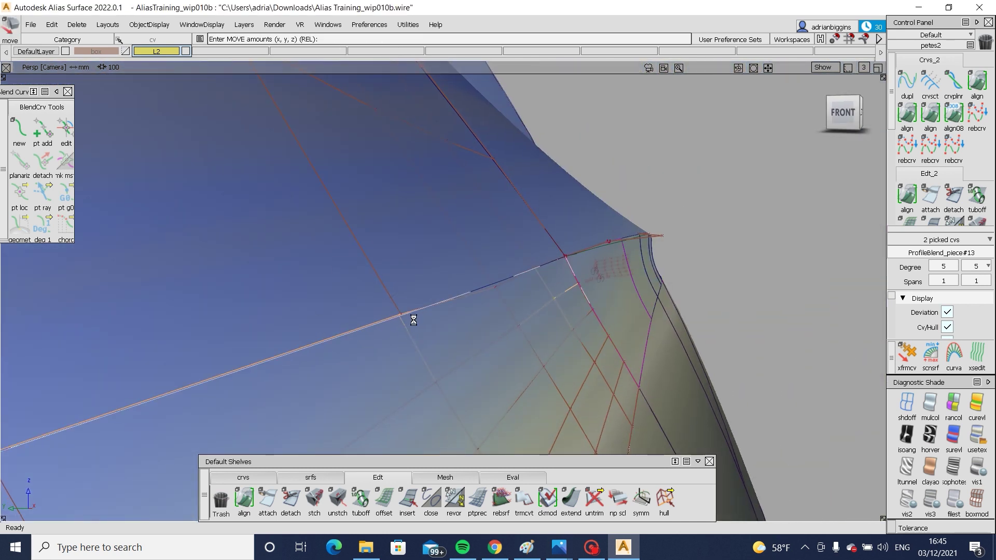
Step: Pick a single CV of the front blend piece beside its upper seam and nudge it to smooth the shading
{"action": "key", "text": "F10"}
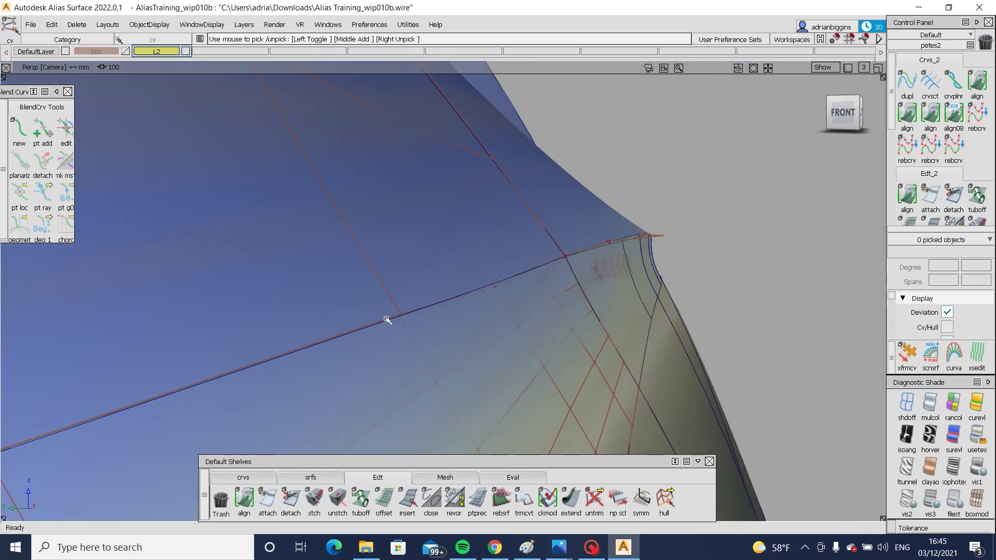
{"action": "left_click_drag", "start_coordinate": [405, 334], "coordinate": [398, 319]}
{"action": "left_click", "coordinate": [399, 317]}
{"action": "left_click", "coordinate": [416, 342]}
{"action": "middle_click_drag", "start_coordinate": [415, 351], "coordinate": [412, 305], "text": "ctrl+shift"}
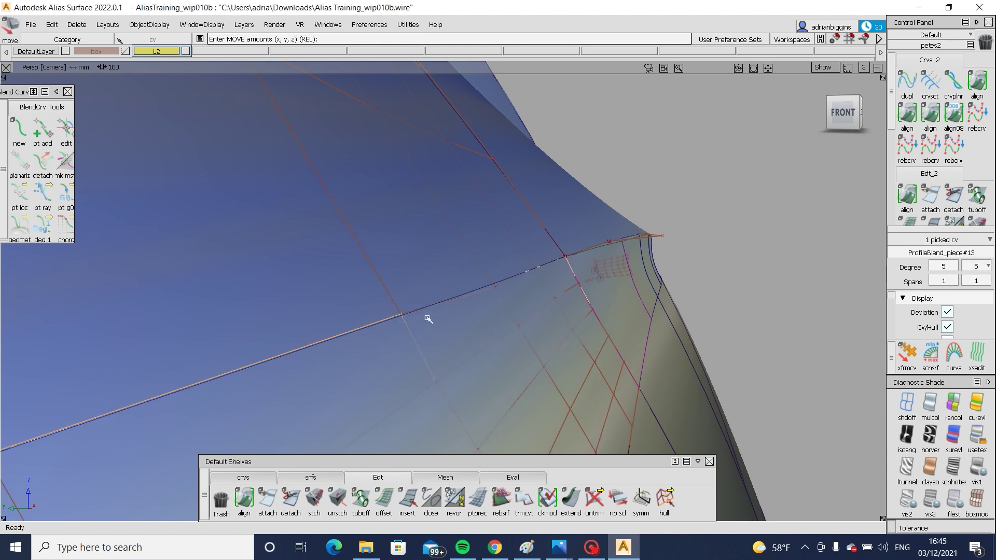
{"action": "left_click_drag", "start_coordinate": [444, 324], "coordinate": [439, 373], "text": "alt+shift"}
{"action": "left_click_drag", "start_coordinate": [439, 373], "coordinate": [576, 416], "text": "ctrl+shift"}
{"action": "left_click", "coordinate": [431, 342]}
{"action": "middle_click_drag", "start_coordinate": [576, 416], "coordinate": [577, 362], "text": "ctrl+shift"}
{"action": "left_click_drag", "start_coordinate": [577, 361], "coordinate": [580, 360]}
Step: Hide the model lines to inspect the front blend's shading, and restore the lines
{"action": "right_click_drag", "start_coordinate": [581, 360], "coordinate": [607, 353], "text": "ctrl+shift"}
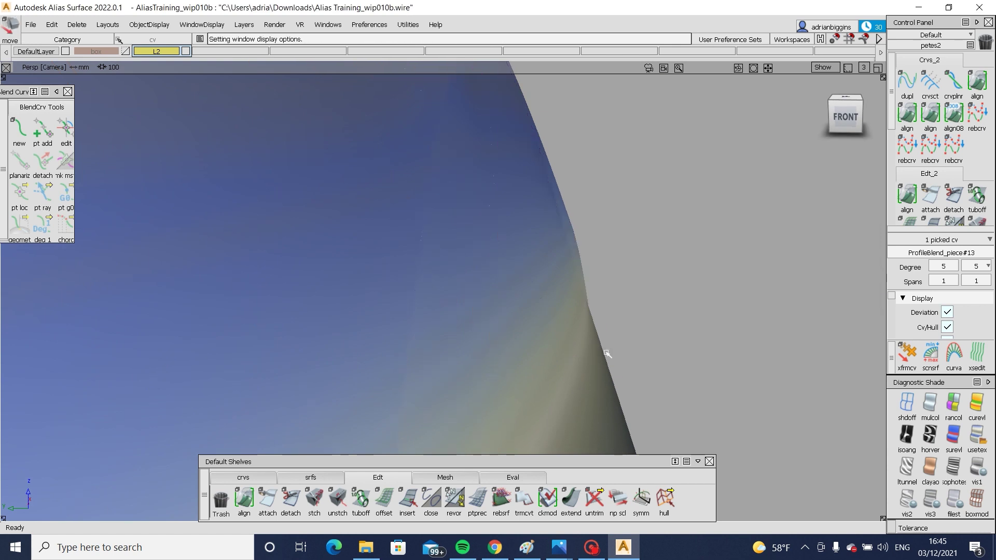
{"action": "left_click_drag", "start_coordinate": [607, 354], "coordinate": [540, 305], "text": "alt+shift"}
{"action": "middle_click_drag", "start_coordinate": [540, 305], "coordinate": [549, 262], "text": "alt+shift"}
{"action": "right_click_drag", "start_coordinate": [461, 334], "coordinate": [486, 329], "text": "ctrl+shift"}
{"action": "left_click_drag", "start_coordinate": [485, 327], "coordinate": [483, 288], "text": "ctrl+shift"}
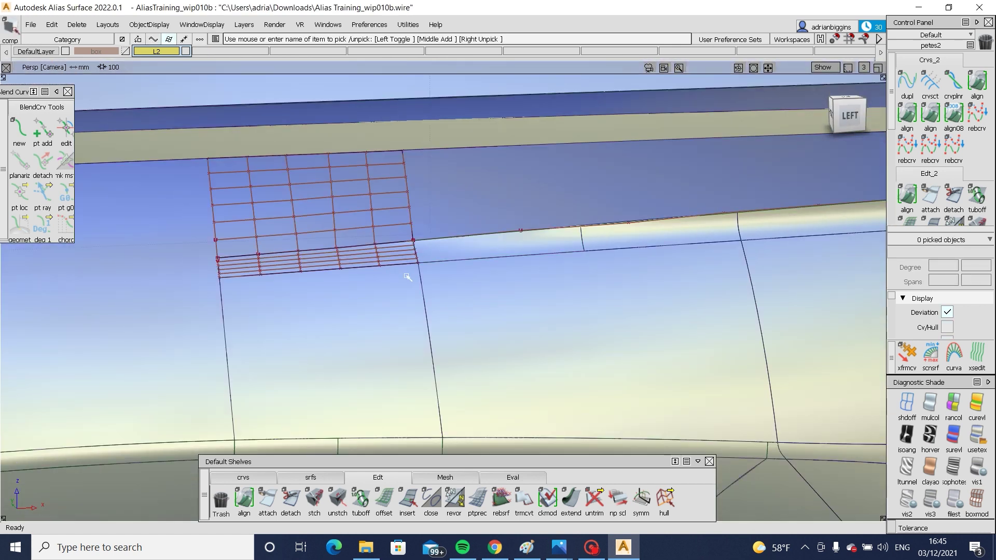
Step: Hide the CVs and hulls of the two adjoining patches along the body-side shoulder
{"action": "left_click_drag", "start_coordinate": [405, 277], "coordinate": [386, 231]}
{"action": "right_click_drag", "start_coordinate": [451, 249], "coordinate": [480, 244], "text": "ctrl+shift"}
{"action": "left_click_drag", "start_coordinate": [480, 249], "coordinate": [524, 228], "text": "ctrl+shift"}
{"action": "left_click_drag", "start_coordinate": [510, 224], "coordinate": [510, 259], "text": "ctrl+shift"}
{"action": "left_click", "coordinate": [488, 230]}
{"action": "right_click_drag", "start_coordinate": [656, 275], "coordinate": [451, 340], "text": "ctrl+shift"}
{"action": "middle_click_drag", "start_coordinate": [452, 340], "coordinate": [306, 351], "text": "alt+shift"}
{"action": "left_click_drag", "start_coordinate": [677, 248], "coordinate": [766, 310], "text": "ctrl+shift"}
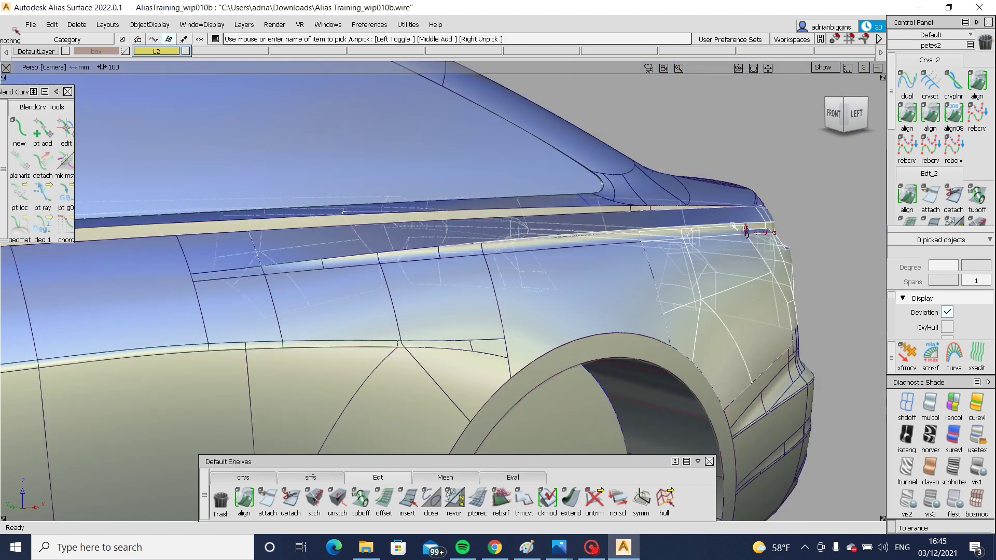
Step: Examine the rear end of the body-side recess in an orthographic back view, where its surfaces meet the body corner
{"action": "left_click_drag", "start_coordinate": [732, 226], "coordinate": [260, 268], "text": "alt+shift"}
{"action": "middle_click_drag", "start_coordinate": [779, 223], "coordinate": [505, 218], "text": "alt+shift"}
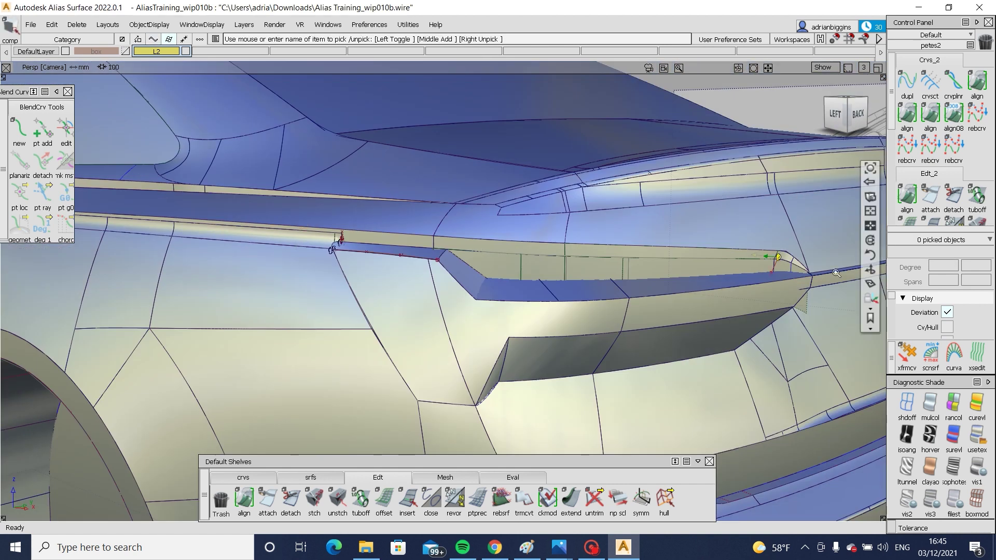
{"action": "right_click_drag", "start_coordinate": [836, 273], "coordinate": [871, 273], "text": "alt+shift"}
{"action": "left_click_drag", "start_coordinate": [871, 273], "coordinate": [701, 267], "text": "alt+shift"}
{"action": "right_click_drag", "start_coordinate": [872, 267], "coordinate": [661, 296], "text": "alt+shift"}
{"action": "left_click_drag", "start_coordinate": [660, 296], "coordinate": [722, 305], "text": "alt+shift"}
{"action": "right_click_drag", "start_coordinate": [751, 338], "coordinate": [758, 307], "text": "alt+shift"}
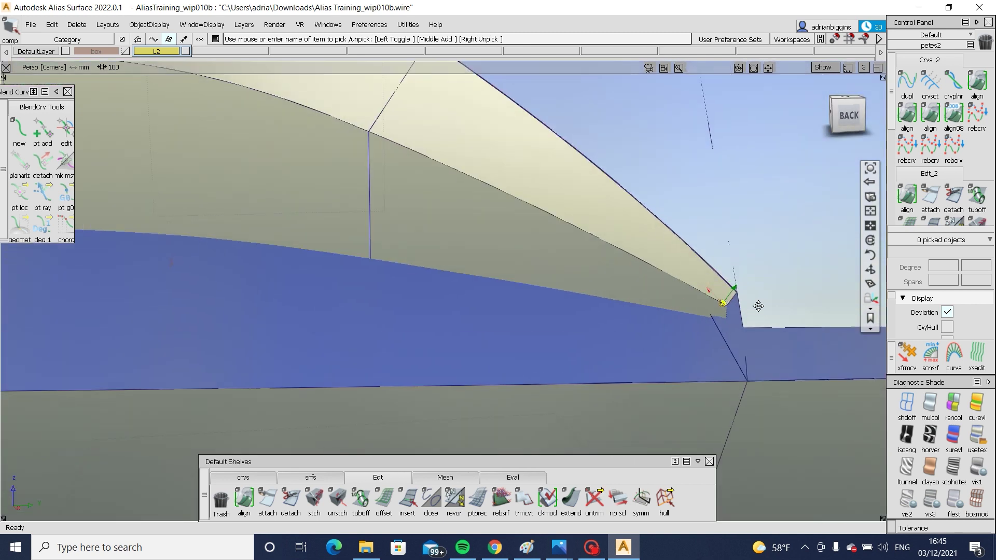
{"action": "middle_click_drag", "start_coordinate": [758, 306], "coordinate": [554, 337], "text": "alt+shift"}
{"action": "left_click_drag", "start_coordinate": [553, 338], "coordinate": [641, 342], "text": "alt+shift"}
{"action": "mouse_move", "coordinate": [521, 353]}
{"action": "left_mouse_down", "text": "alt+shift"}
{"action": "mouse_move", "coordinate": [430, 354]}
{"action": "mouse_move", "coordinate": [609, 415]}
{"action": "left_mouse_up", "text": "alt+shift"}
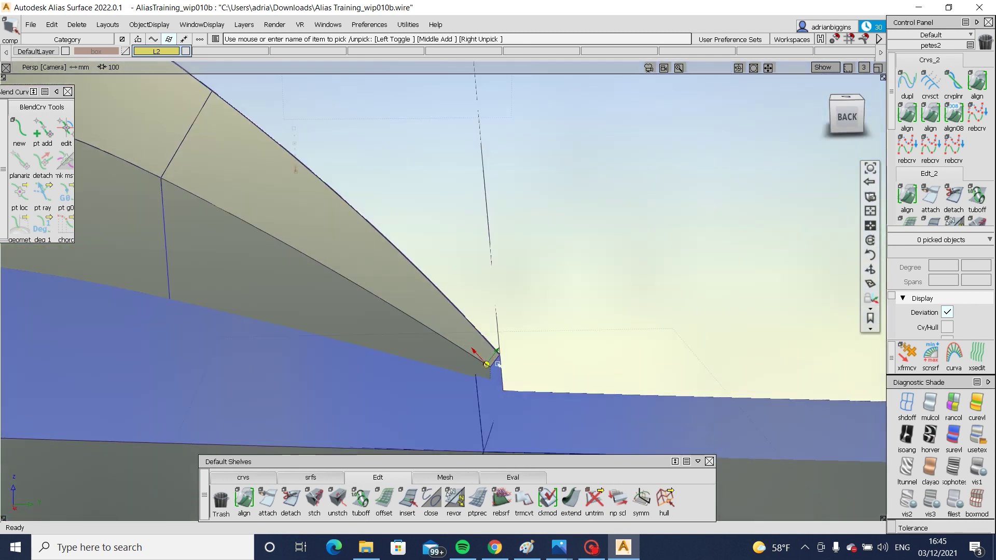
{"action": "left_click", "coordinate": [846, 116]}
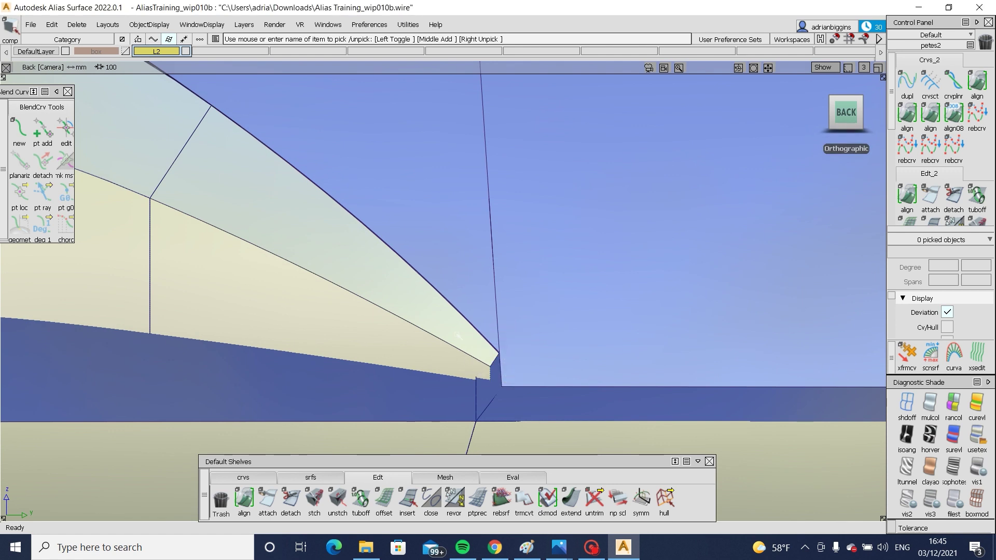
{"action": "left_click", "coordinate": [483, 344]}
{"action": "left_click", "coordinate": [503, 340]}
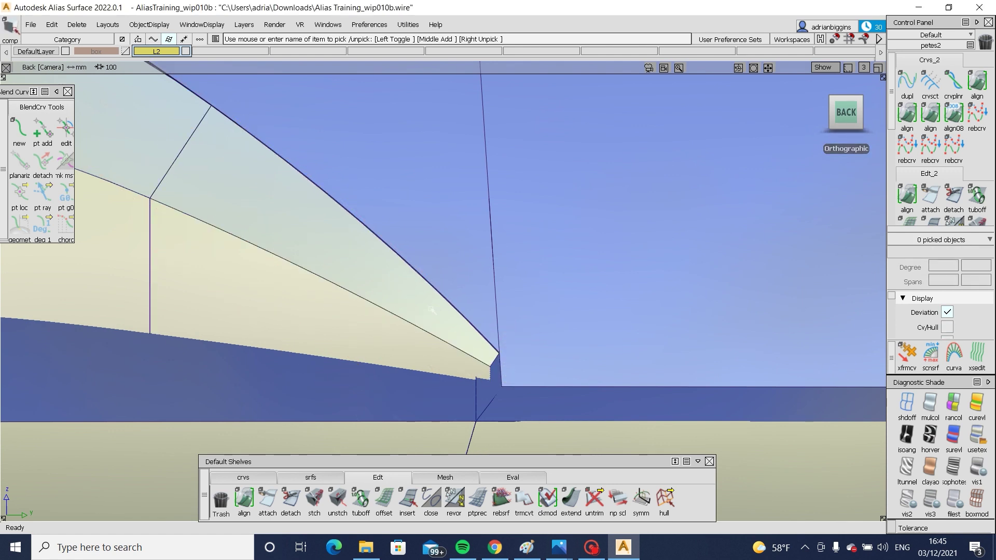
Step: Select the surfaces around the recess's rear corner and delete their construction history
{"action": "right_click_drag", "start_coordinate": [484, 360], "coordinate": [368, 219], "text": "alt+shift"}
{"action": "left_click_drag", "start_coordinate": [164, 164], "coordinate": [485, 396]}
{"action": "key", "text": "alt+shift+d"}
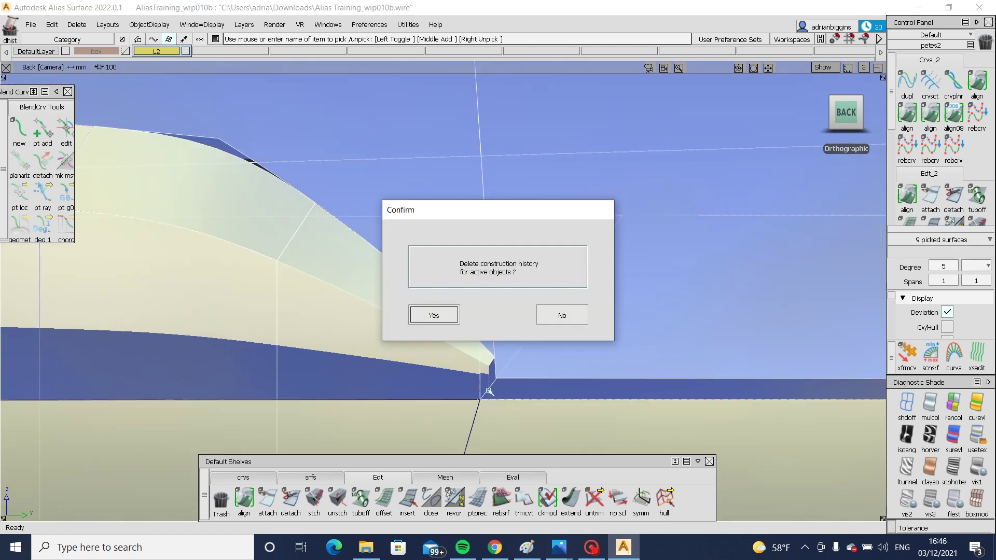
{"action": "key", "text": "Return"}
{"action": "left_click_drag", "start_coordinate": [505, 433], "coordinate": [508, 359], "text": "ctrl+shift"}
Step: Extend the inner draft surface about 2.9 mm and the end rail surface about 1.6 mm past the rear corner
{"action": "left_click", "coordinate": [571, 497]}
{"action": "right_click_drag", "start_coordinate": [484, 355], "coordinate": [494, 380], "text": "alt+shift"}
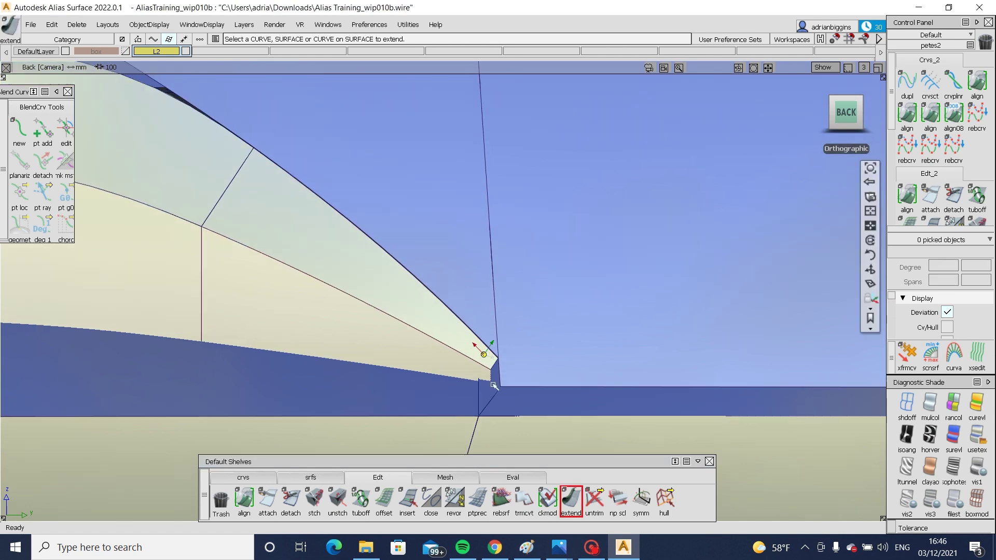
{"action": "left_click", "coordinate": [491, 375]}
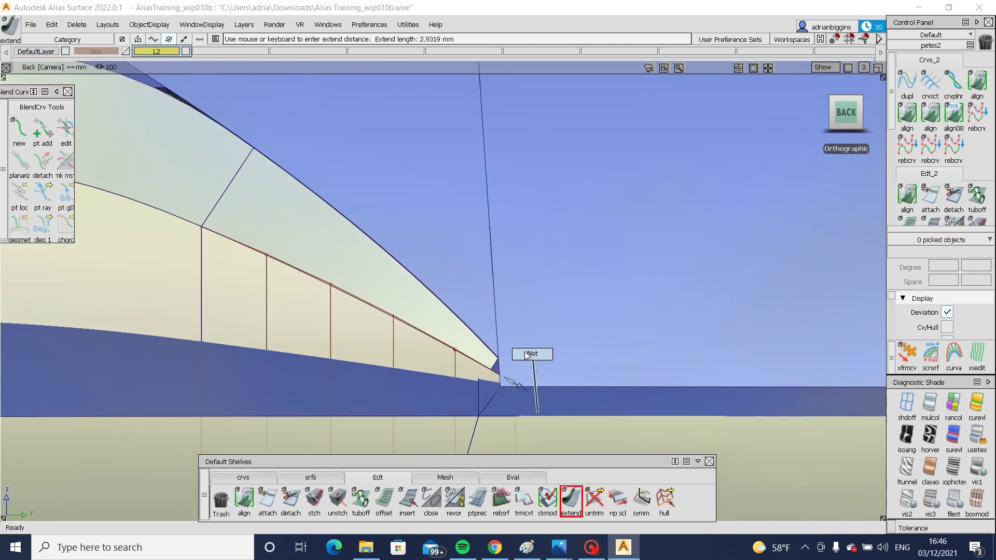
{"action": "mouse_move", "coordinate": [525, 356]}
{"action": "left_mouse_down", "text": "ctrl+shift"}
{"action": "mouse_move", "coordinate": [517, 374]}
{"action": "mouse_move", "coordinate": [527, 380]}
{"action": "left_mouse_up", "text": "ctrl+shift"}
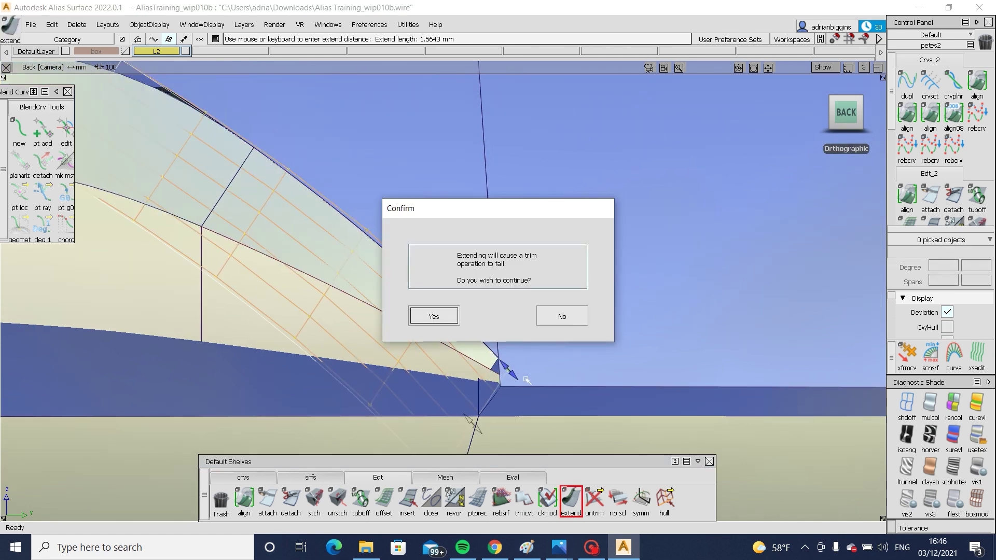
{"action": "key", "text": "Return"}
{"action": "left_click_drag", "start_coordinate": [479, 429], "coordinate": [537, 338]}
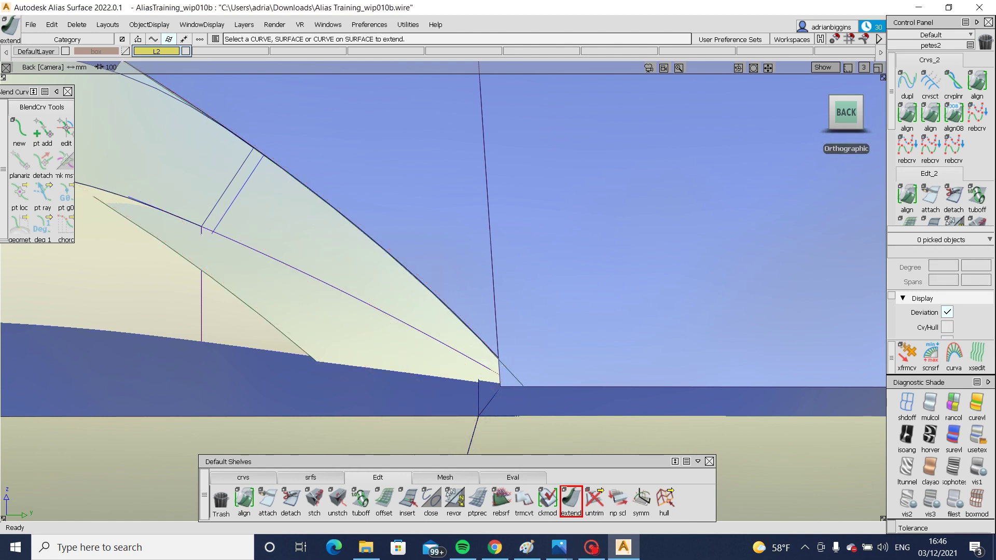
{"action": "left_click", "coordinate": [517, 416]}
{"action": "left_click", "coordinate": [555, 401]}
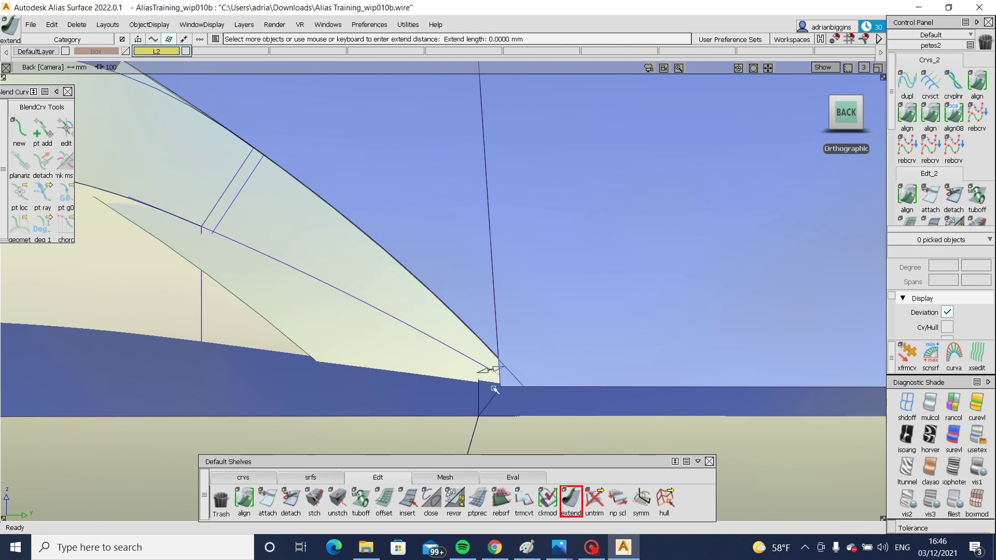
{"action": "left_click_drag", "start_coordinate": [517, 416], "coordinate": [425, 423]}
Step: Untrim the extended end rail surface at the rear corner by deleting its old curve-on-surface
{"action": "left_click_drag", "start_coordinate": [434, 277], "coordinate": [433, 275], "text": "ctrl+shift"}
{"action": "left_click_drag", "start_coordinate": [415, 278], "coordinate": [335, 353], "text": "ctrl+shift"}
{"action": "left_click", "coordinate": [463, 357]}
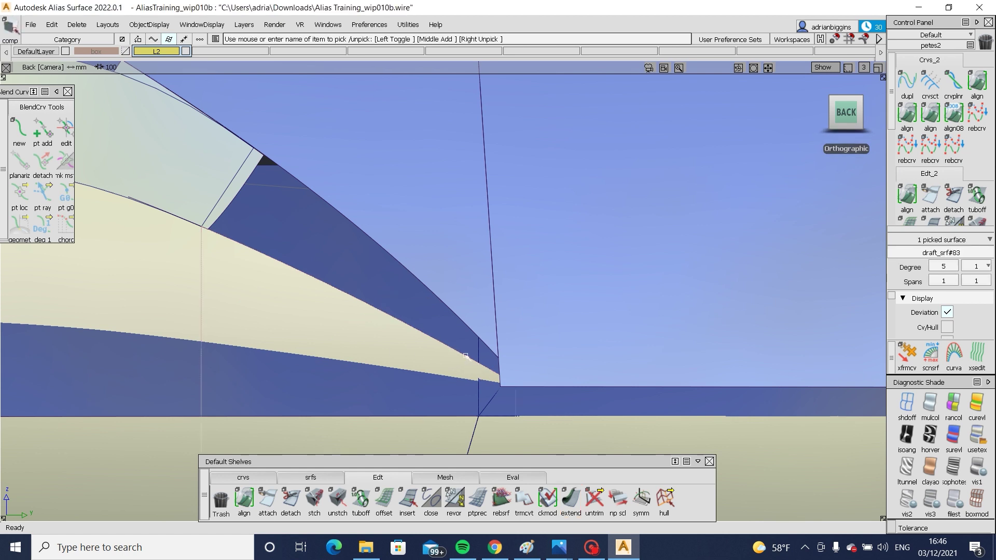
{"action": "left_click_drag", "start_coordinate": [505, 366], "coordinate": [710, 415], "text": "alt+shift"}
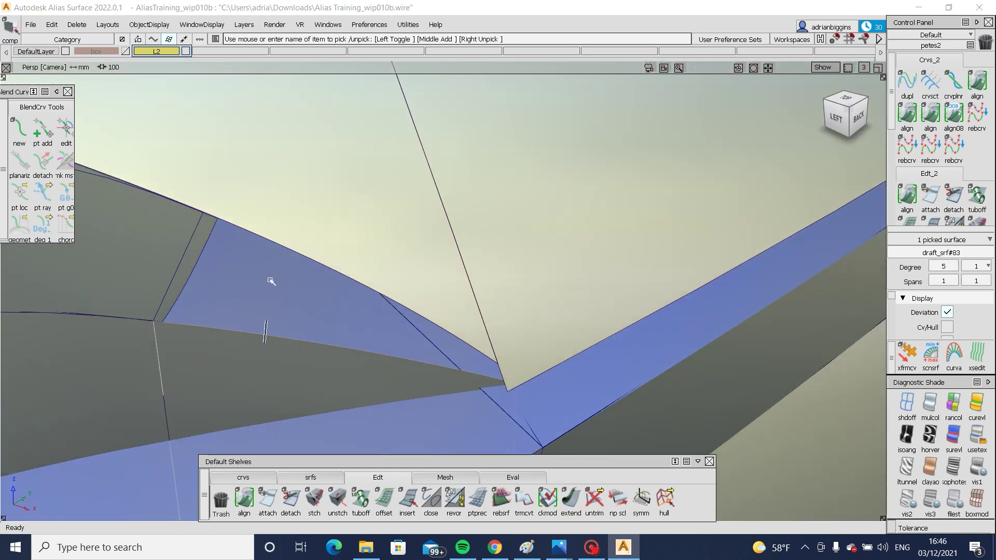
{"action": "left_click", "coordinate": [181, 284]}
{"action": "left_click_drag", "start_coordinate": [212, 243], "coordinate": [210, 244], "text": "ctrl+shift"}
{"action": "left_click", "coordinate": [195, 256]}
{"action": "middle_click_drag", "start_coordinate": [195, 264], "coordinate": [190, 392], "text": "ctrl+shift"}
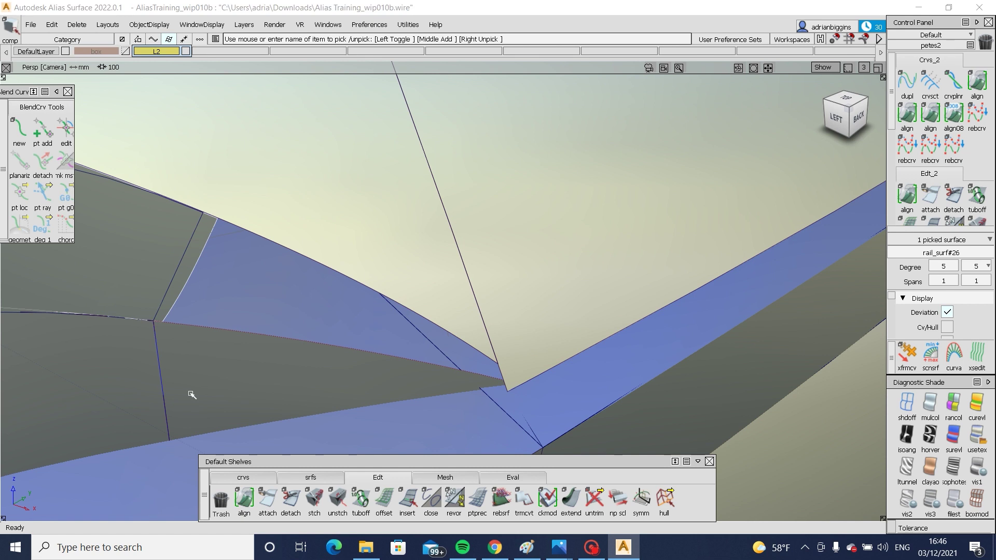
{"action": "left_click_drag", "start_coordinate": [238, 312], "coordinate": [190, 246], "text": "ctrl+shift"}
{"action": "left_click", "coordinate": [201, 259]}
{"action": "key", "text": "Delete"}
Step: Intersect the end rail surface with the inner draft surface and trim it, keeping the upper region
{"action": "left_click_drag", "start_coordinate": [274, 244], "coordinate": [197, 301], "text": "ctrl+shift"}
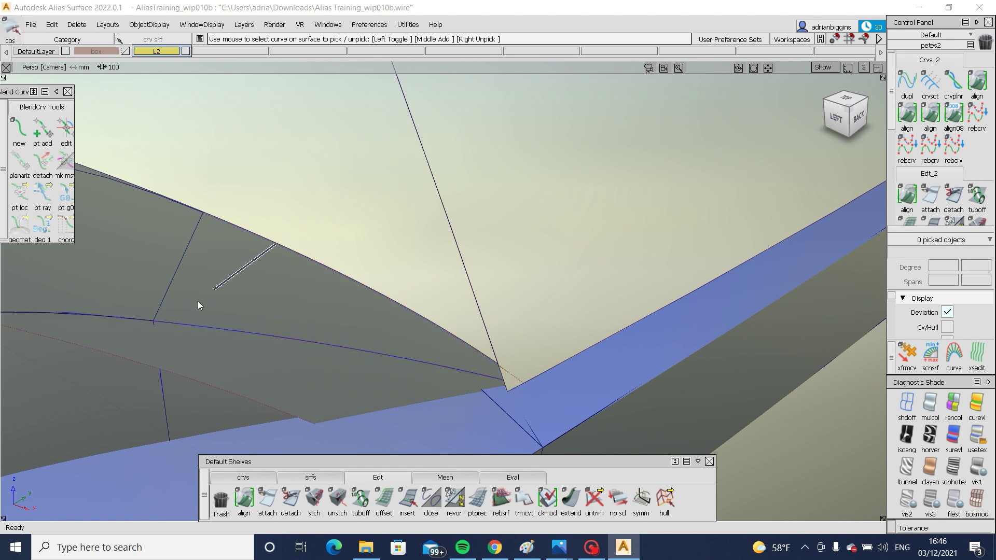
{"action": "left_click", "coordinate": [166, 285]}
{"action": "middle_click_drag", "start_coordinate": [133, 277], "coordinate": [185, 282], "text": "ctrl+shift"}
{"action": "left_click", "coordinate": [179, 271]}
{"action": "middle_click_drag", "start_coordinate": [346, 237], "coordinate": [276, 318], "text": "ctrl+shift"}
{"action": "left_click", "coordinate": [280, 306]}
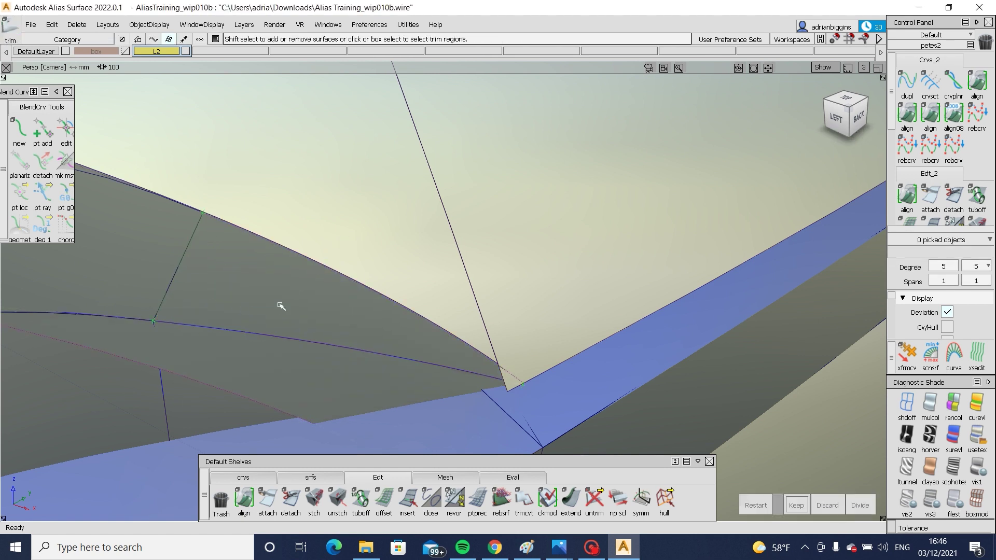
{"action": "left_click", "coordinate": [280, 306]}
{"action": "left_click", "coordinate": [796, 505]}
Step: Project the end rail surface's upper edge onto the adjoining body surface at the rear corner
{"action": "left_click", "coordinate": [513, 373]}
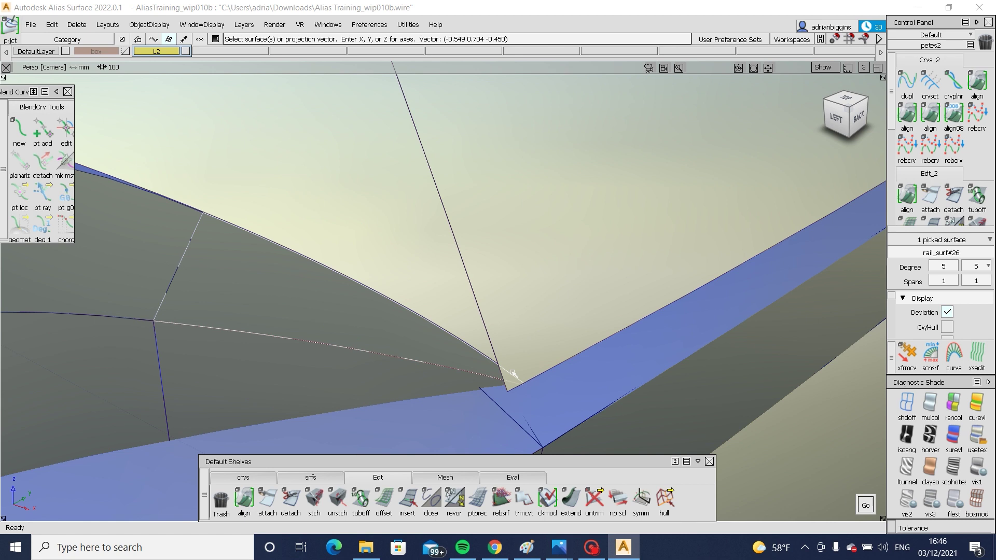
{"action": "left_click_drag", "start_coordinate": [575, 324], "coordinate": [509, 356], "text": "ctrl+shift"}
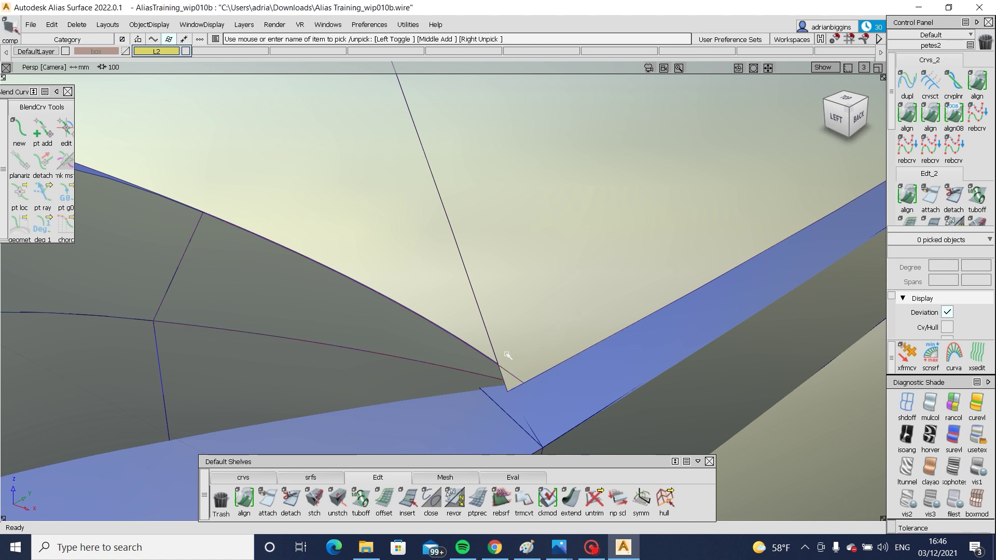
{"action": "left_click", "coordinate": [508, 358]}
{"action": "middle_click_drag", "start_coordinate": [508, 359], "coordinate": [509, 375], "text": "ctrl+shift"}
{"action": "left_click", "coordinate": [511, 375]}
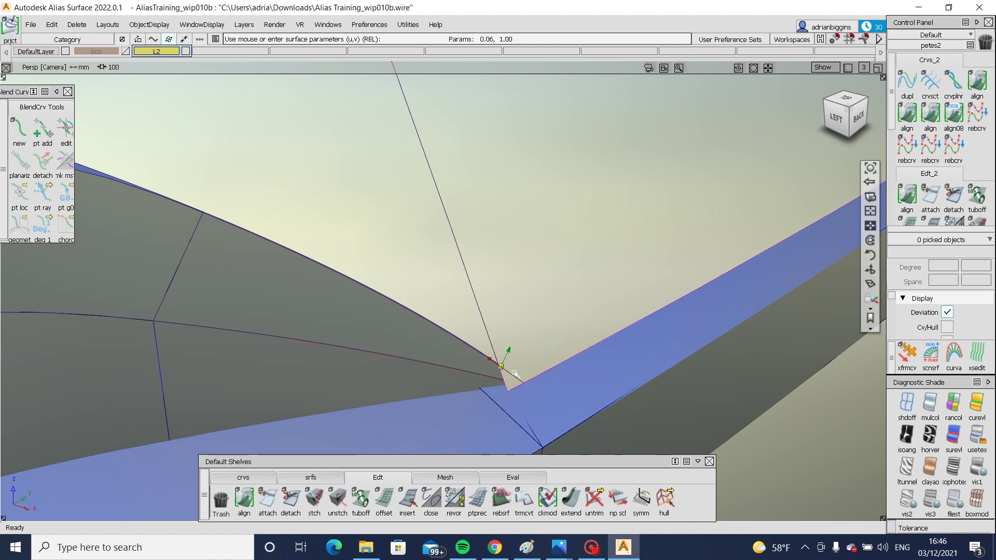
{"action": "left_click_drag", "start_coordinate": [512, 374], "coordinate": [510, 335], "text": "alt+shift"}
{"action": "left_click", "coordinate": [484, 323]}
{"action": "key", "text": "space"}
Step: Trim the adjoining body surface at the rear corner along the projected edge, keeping the outer region
{"action": "middle_click_drag", "start_coordinate": [623, 292], "coordinate": [544, 358], "text": "ctrl+shift"}
{"action": "left_click", "coordinate": [554, 348]}
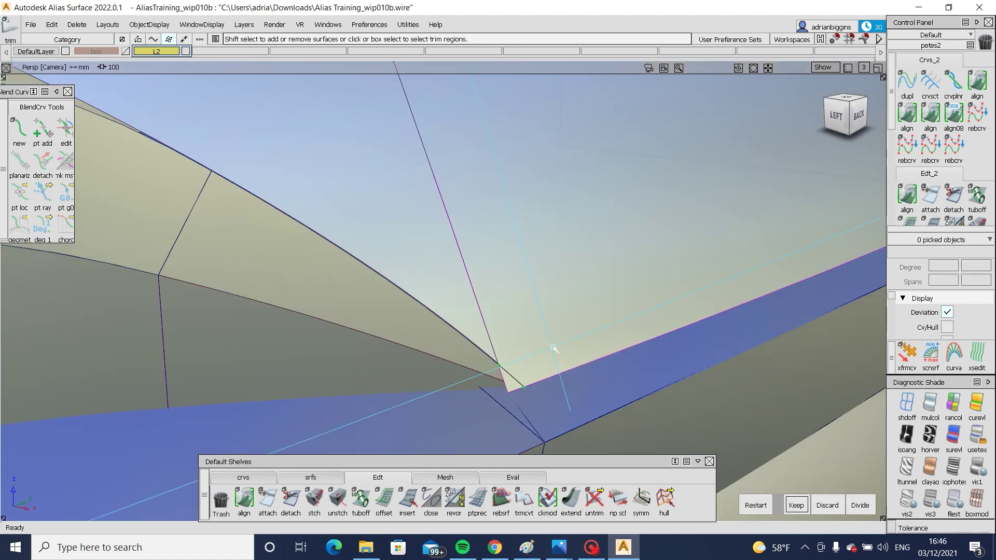
{"action": "key", "text": "space"}
{"action": "key", "text": "ctrl+m"}
Step: Pick the body surface above the recess and run Untrim around the rear corner bend
{"action": "mouse_move", "coordinate": [578, 327]}
{"action": "left_mouse_down", "text": "alt+shift"}
{"action": "mouse_move", "coordinate": [319, 343]}
{"action": "mouse_move", "coordinate": [365, 345]}
{"action": "mouse_move", "coordinate": [450, 311]}
{"action": "left_mouse_up", "text": "alt+shift"}
{"action": "key", "text": "alt+m"}
{"action": "left_click_drag", "start_coordinate": [453, 235], "coordinate": [418, 263], "text": "ctrl+shift"}
{"action": "left_click", "coordinate": [385, 315]}
{"action": "left_click_drag", "start_coordinate": [420, 376], "coordinate": [426, 314], "text": "ctrl+shift"}
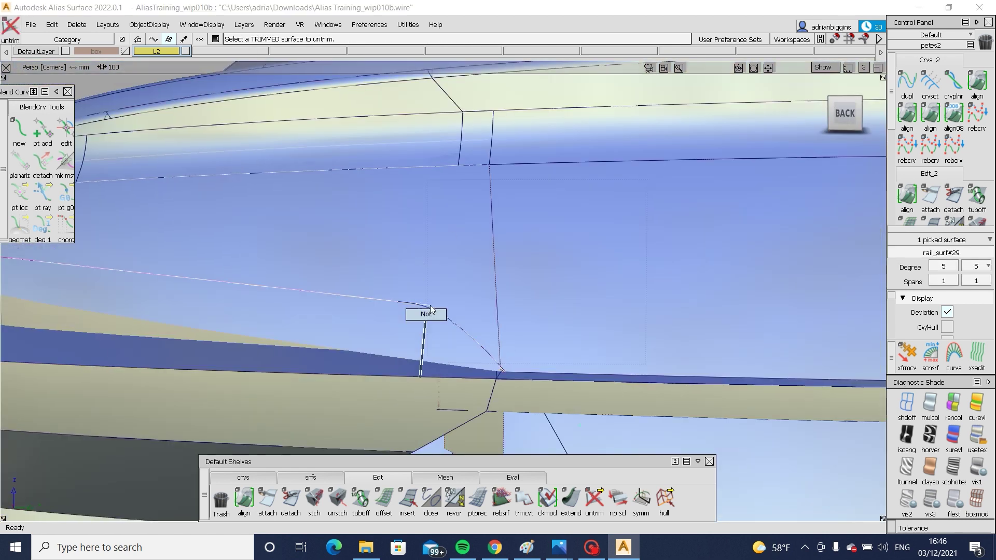
{"action": "right_click_drag", "start_coordinate": [427, 308], "coordinate": [538, 266], "text": "alt+shift"}
{"action": "left_click_drag", "start_coordinate": [538, 267], "coordinate": [494, 296], "text": "ctrl+shift"}
{"action": "left_click", "coordinate": [459, 325]}
Step: Project the curved corner blend's upper edge onto the body surface and trim it, keeping the outer region
{"action": "key", "text": "alt+p"}
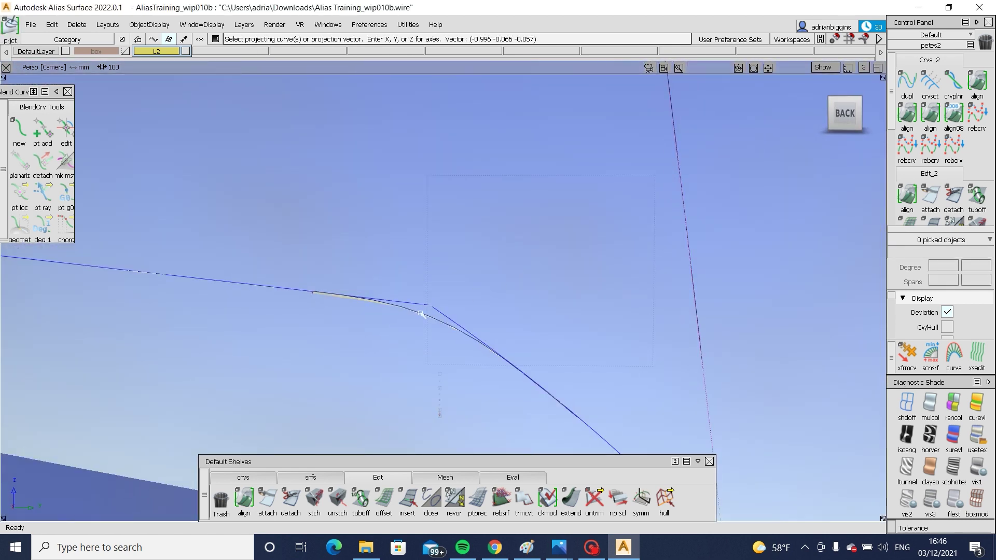
{"action": "left_click", "coordinate": [420, 312]}
{"action": "left_click", "coordinate": [416, 311]}
{"action": "left_click", "coordinate": [414, 310]}
{"action": "left_click", "coordinate": [502, 377]}
{"action": "middle_click_drag", "start_coordinate": [624, 249], "coordinate": [552, 299], "text": "ctrl+shift"}
{"action": "left_click", "coordinate": [563, 291]}
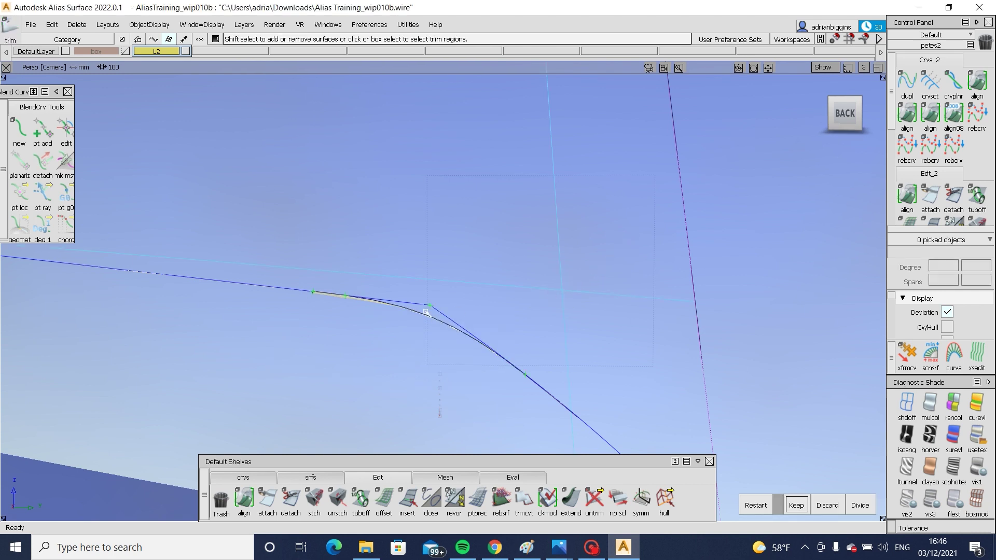
{"action": "key", "text": "space"}
Step: Trim the inner draft surface at the rear corner against the ledge below, keeping its upper region
{"action": "left_click_drag", "start_coordinate": [429, 313], "coordinate": [604, 340], "text": "alt+shift"}
{"action": "right_click_drag", "start_coordinate": [605, 340], "coordinate": [411, 335], "text": "alt+shift"}
{"action": "middle_click_drag", "start_coordinate": [411, 335], "coordinate": [465, 322], "text": "alt+shift"}
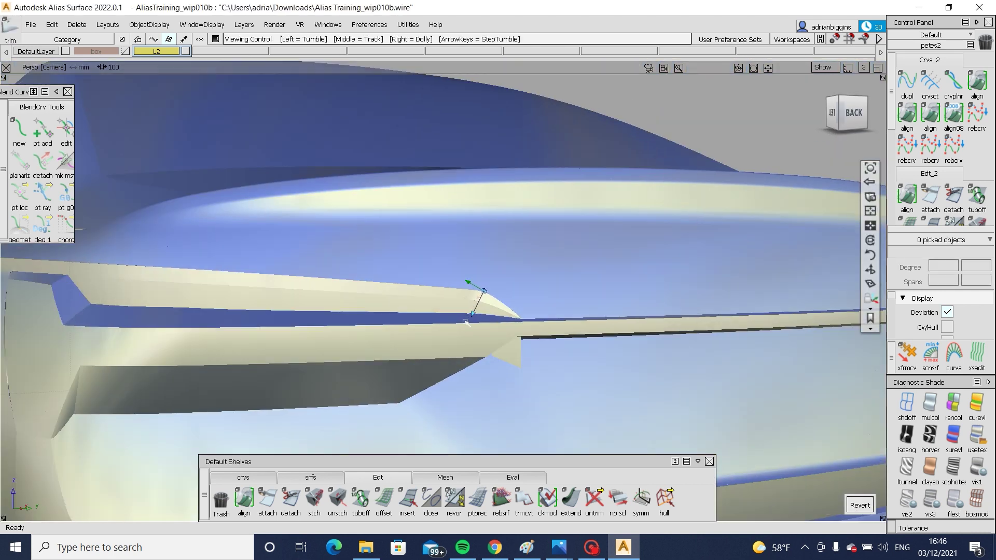
{"action": "right_click_drag", "start_coordinate": [461, 313], "coordinate": [703, 296], "text": "alt+shift"}
{"action": "left_click_drag", "start_coordinate": [666, 314], "coordinate": [637, 334], "text": "ctrl+shift"}
{"action": "left_click", "coordinate": [672, 321]}
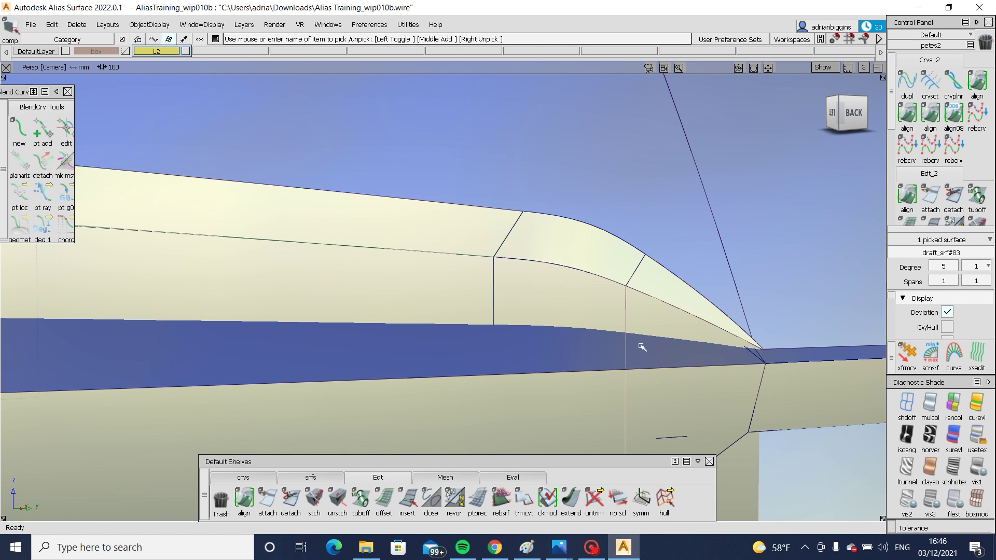
{"action": "middle_click_drag", "start_coordinate": [665, 324], "coordinate": [623, 355], "text": "ctrl+shift"}
{"action": "left_click", "coordinate": [663, 326]}
{"action": "key", "text": "space"}
Step: Intersect the curved inner wall piece before the rear corner with the ledge and trim it, keeping its upper region
{"action": "left_click_drag", "start_coordinate": [647, 297], "coordinate": [584, 318], "text": "ctrl+shift"}
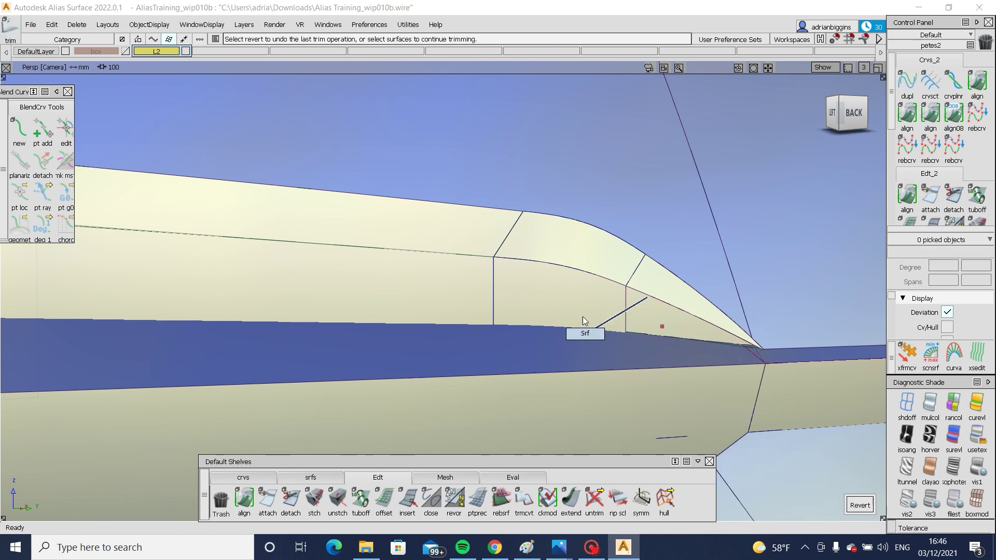
{"action": "left_click", "coordinate": [573, 310]}
{"action": "middle_click_drag", "start_coordinate": [447, 371], "coordinate": [528, 344], "text": "ctrl+shift"}
{"action": "left_click", "coordinate": [535, 349]}
{"action": "middle_click_drag", "start_coordinate": [611, 279], "coordinate": [527, 342], "text": "ctrl+shift"}
{"action": "left_click", "coordinate": [567, 313]}
{"action": "key", "text": "space"}
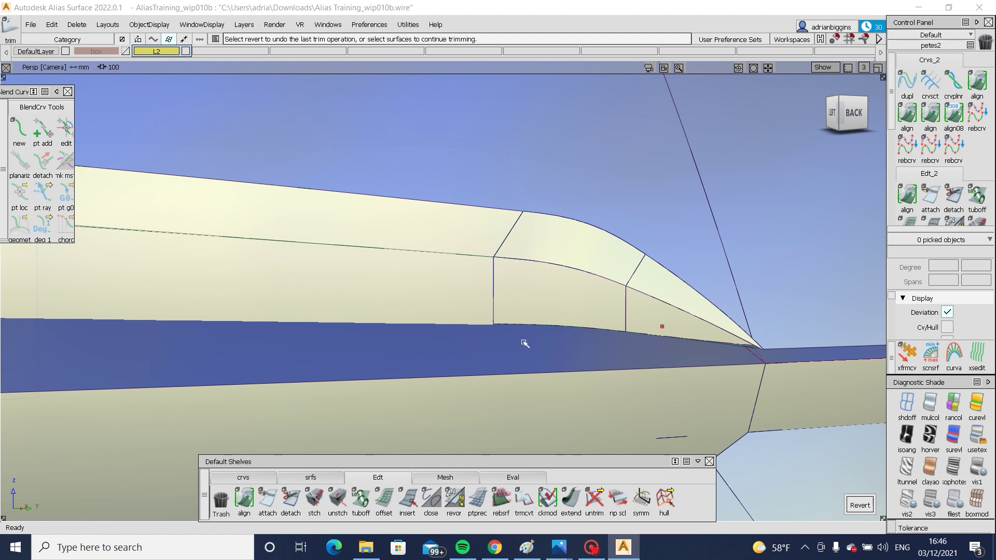
Step: Intersect the draft wall surfaces inside the tail-lamp recess with the ledge surface running beneath them
{"action": "middle_click_drag", "start_coordinate": [332, 355], "coordinate": [518, 360], "text": "alt+shift"}
{"action": "right_click_drag", "start_coordinate": [519, 360], "coordinate": [421, 353], "text": "alt+shift"}
{"action": "middle_click_drag", "start_coordinate": [420, 353], "coordinate": [660, 330], "text": "alt+shift"}
{"action": "left_click_drag", "start_coordinate": [634, 287], "coordinate": [582, 321], "text": "ctrl+shift"}
{"action": "left_click", "coordinate": [440, 335]}
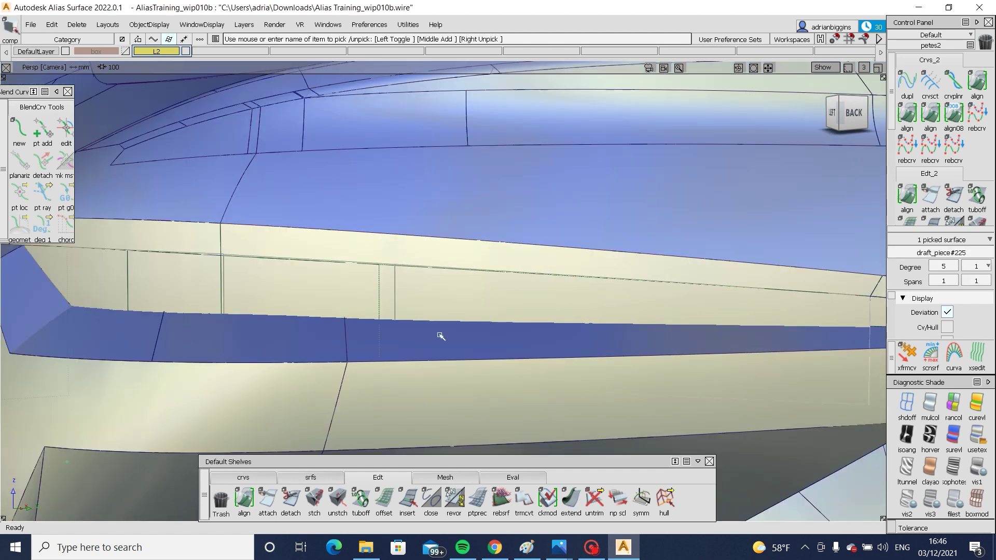
{"action": "mouse_move", "coordinate": [458, 325]}
{"action": "left_mouse_down", "text": "ctrl+shift"}
{"action": "mouse_move", "coordinate": [458, 225]}
{"action": "mouse_move", "coordinate": [440, 307]}
{"action": "left_mouse_up", "text": "ctrl+shift"}
{"action": "left_click", "coordinate": [380, 292]}
{"action": "left_click_drag", "start_coordinate": [329, 273], "coordinate": [368, 273], "text": "alt+shift"}
{"action": "left_click_drag", "start_coordinate": [175, 207], "coordinate": [950, 466]}
{"action": "left_click_drag", "start_coordinate": [708, 417], "coordinate": [709, 418]}
{"action": "left_click_drag", "start_coordinate": [466, 237], "coordinate": [455, 299], "text": "ctrl+shift"}
{"action": "left_click", "coordinate": [254, 372]}
{"action": "middle_click_drag", "start_coordinate": [377, 318], "coordinate": [355, 347], "text": "ctrl+shift"}
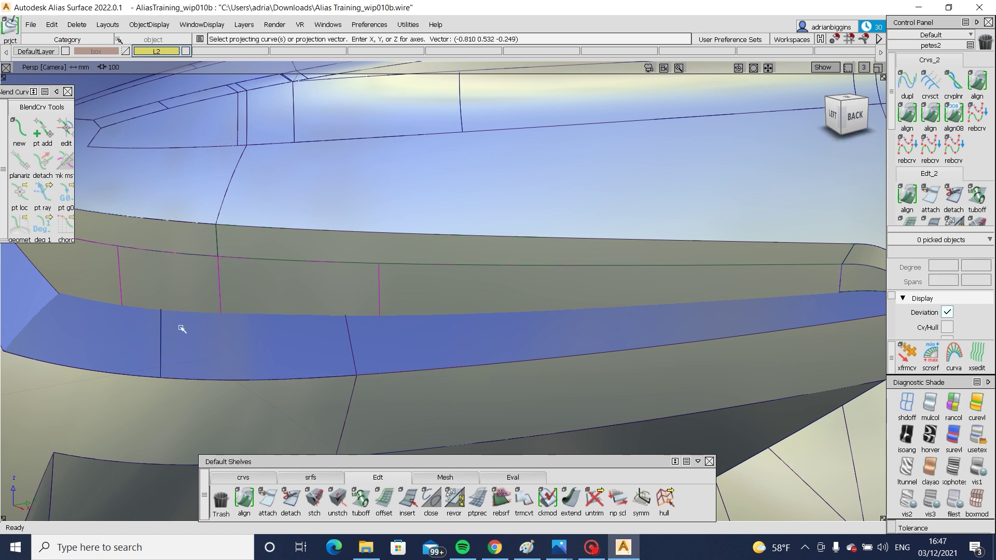
{"action": "middle_click_drag", "start_coordinate": [396, 280], "coordinate": [342, 304], "text": "ctrl+shift"}
{"action": "left_click", "coordinate": [282, 341]}
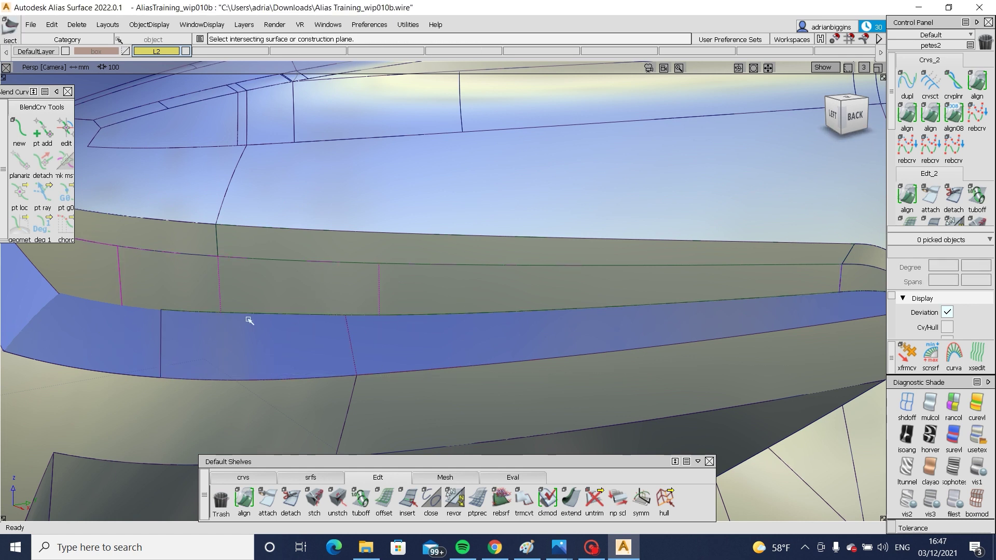
Step: Trim the draft wall surfaces of the tail-lamp recess at the ledge, keeping the portions above it
{"action": "key", "text": "t"}
{"action": "left_click", "coordinate": [462, 283]}
{"action": "key", "text": "space"}
{"action": "left_click", "coordinate": [305, 275]}
{"action": "key", "text": "space"}
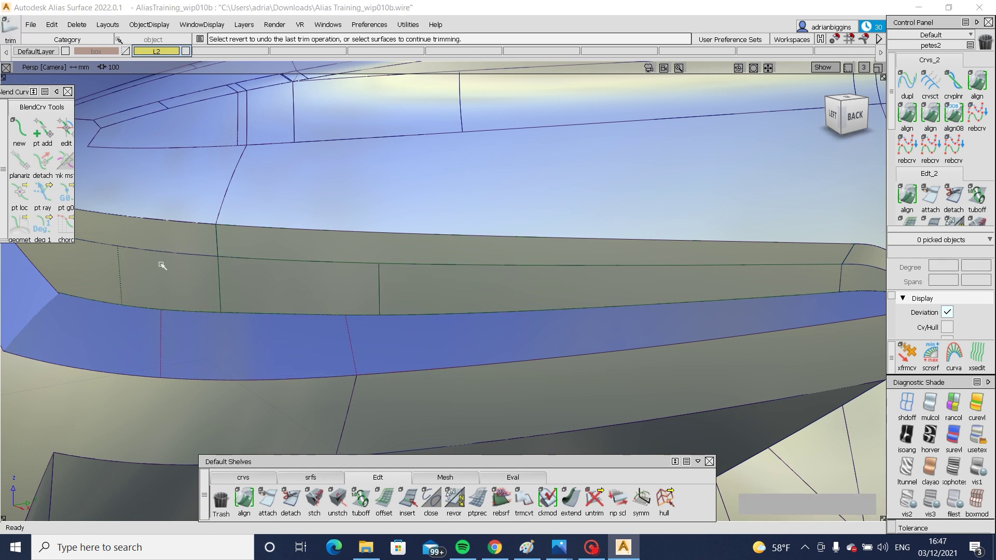
{"action": "left_click", "coordinate": [160, 266]}
{"action": "key", "text": "space"}
{"action": "left_click", "coordinate": [98, 268]}
{"action": "key", "text": "space"}
Step: Intersect the outer wall surface with the slanted end face of the tail-lamp recess and trim it, keeping the portion above
{"action": "middle_click_drag", "start_coordinate": [98, 268], "coordinate": [453, 304], "text": "alt+shift"}
{"action": "left_click_drag", "start_coordinate": [418, 332], "coordinate": [415, 275], "text": "ctrl+shift"}
{"action": "left_click", "coordinate": [341, 315]}
{"action": "middle_click_drag", "start_coordinate": [308, 331], "coordinate": [378, 295], "text": "ctrl+shift"}
{"action": "left_click", "coordinate": [439, 297]}
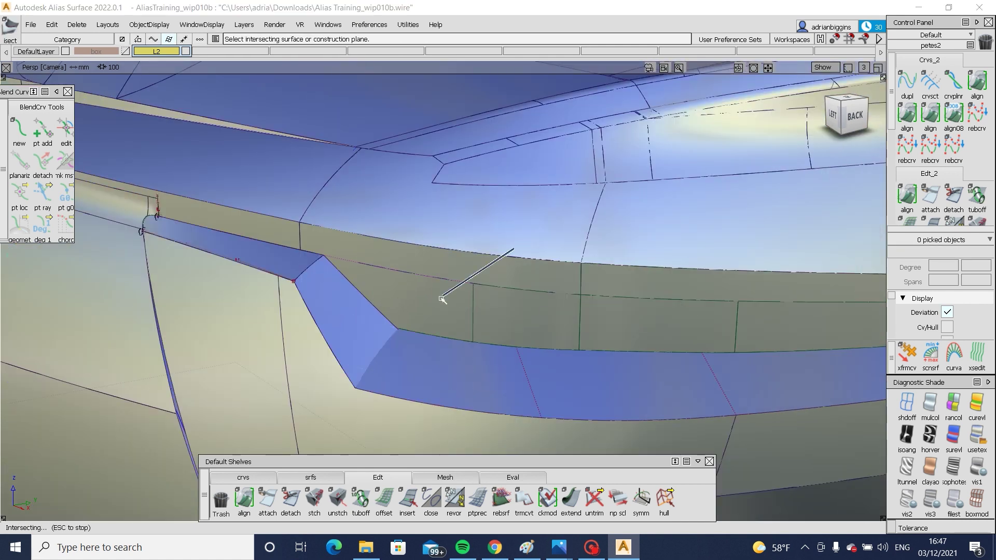
{"action": "key", "text": "space"}
Step: Start a Surface Fillet for the feature line running along the car's rear side
{"action": "right_click_drag", "start_coordinate": [689, 311], "coordinate": [570, 332], "text": "alt+shift"}
{"action": "left_click_drag", "start_coordinate": [696, 373], "coordinate": [718, 293], "text": "ctrl+shift"}
{"action": "right_click_drag", "start_coordinate": [465, 296], "coordinate": [363, 306], "text": "alt+shift"}
{"action": "middle_click_drag", "start_coordinate": [747, 298], "coordinate": [583, 280], "text": "alt+shift"}
{"action": "left_click_drag", "start_coordinate": [583, 280], "coordinate": [644, 325], "text": "alt+shift"}
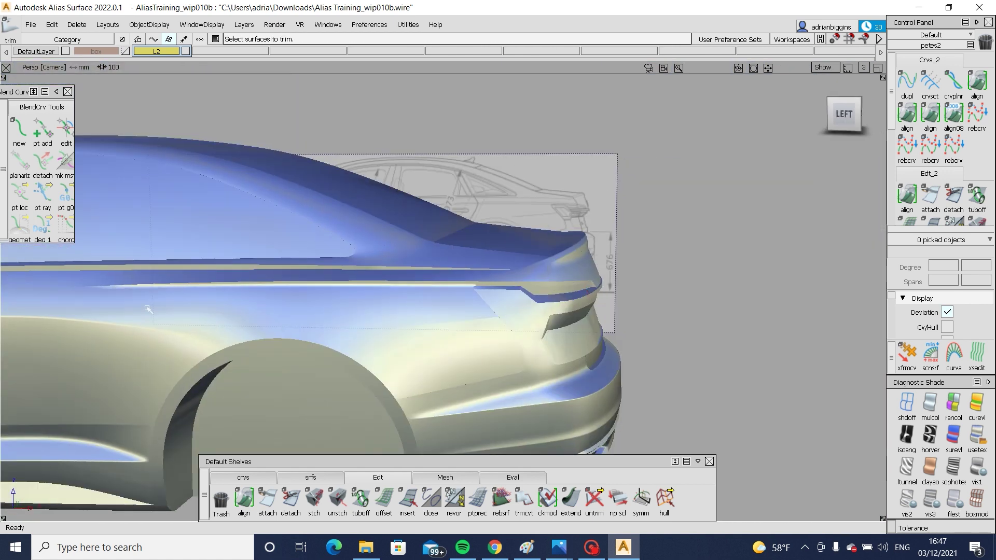
{"action": "key", "text": "alt+m"}
{"action": "right_click_drag", "start_coordinate": [474, 288], "coordinate": [409, 327], "text": "alt+shift"}
{"action": "middle_click_drag", "start_coordinate": [409, 327], "coordinate": [425, 328], "text": "alt+shift"}
{"action": "left_click", "coordinate": [327, 477]}
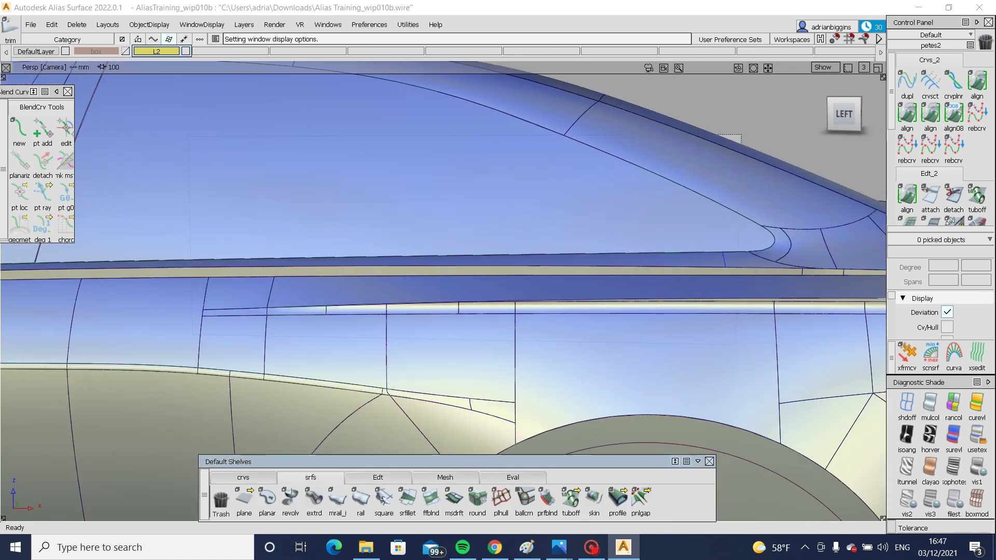
{"action": "left_click", "coordinate": [408, 499]}
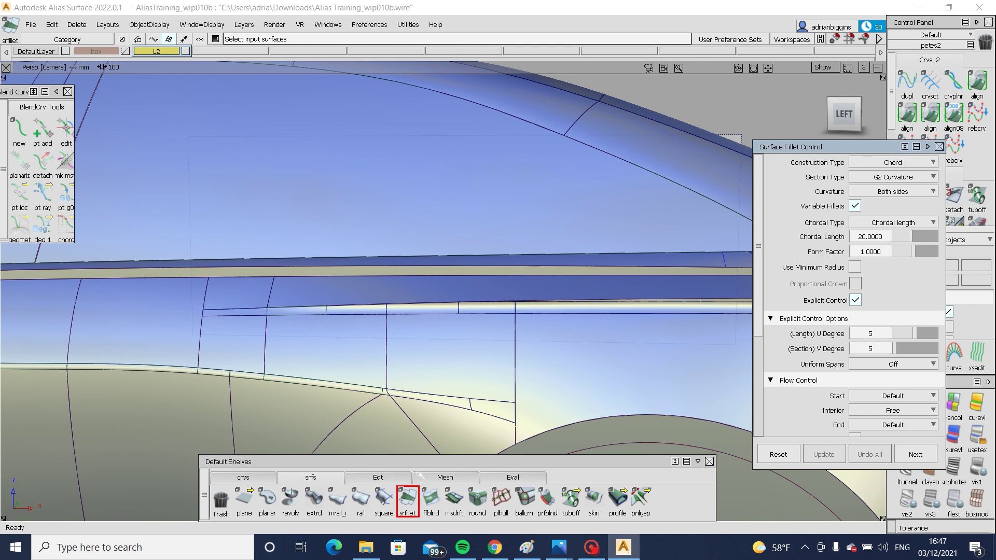
Step: Select the chain of narrow wall surfaces beneath the side shoulder, back to the rear corner, as the first fillet set
{"action": "right_click_drag", "start_coordinate": [311, 312], "coordinate": [282, 347], "text": "alt+shift"}
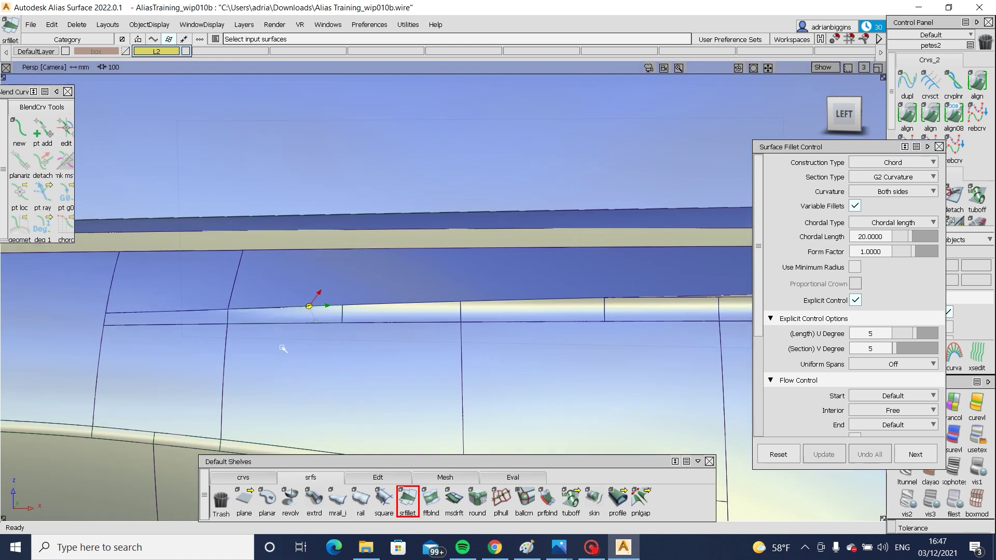
{"action": "left_click_drag", "start_coordinate": [283, 347], "coordinate": [335, 371], "text": "alt+shift"}
{"action": "right_click_drag", "start_coordinate": [336, 372], "coordinate": [105, 332], "text": "alt+shift"}
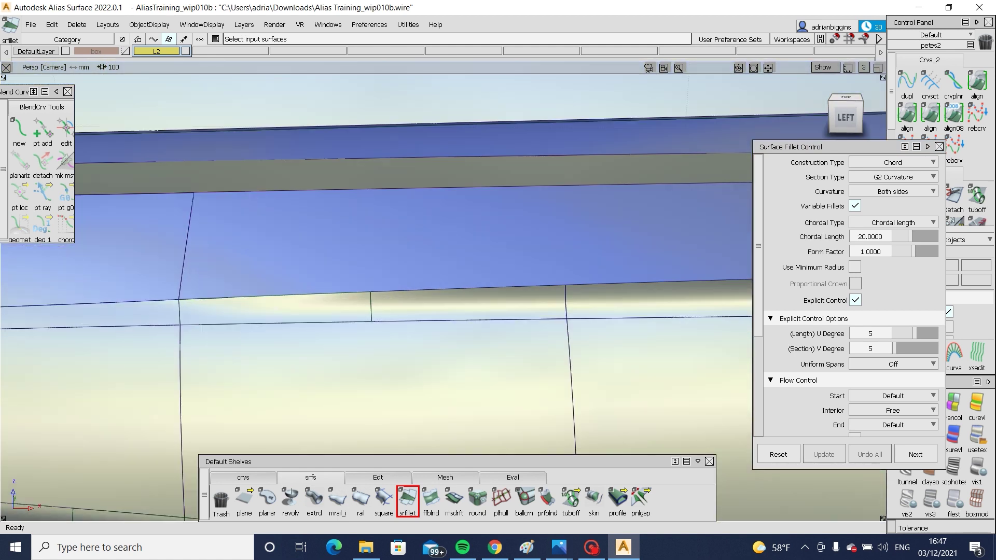
{"action": "right_click_drag", "start_coordinate": [666, 320], "coordinate": [521, 352], "text": "alt+shift"}
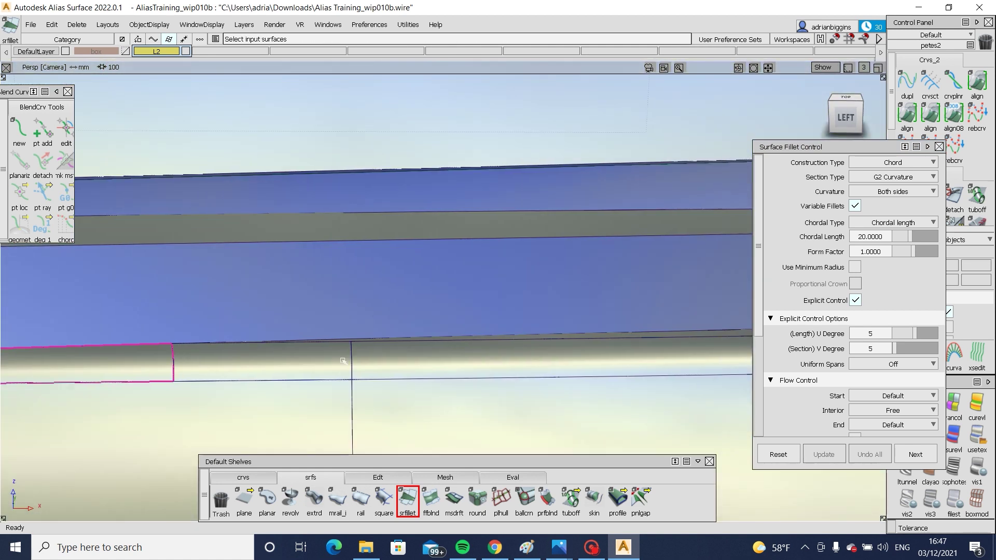
{"action": "left_click_drag", "start_coordinate": [487, 359], "coordinate": [499, 362], "text": "alt+shift"}
{"action": "middle_click_drag", "start_coordinate": [499, 362], "coordinate": [400, 367], "text": "alt+shift"}
{"action": "right_click_drag", "start_coordinate": [400, 367], "coordinate": [596, 394], "text": "alt+shift"}
{"action": "middle_click_drag", "start_coordinate": [636, 336], "coordinate": [429, 359], "text": "alt+shift"}
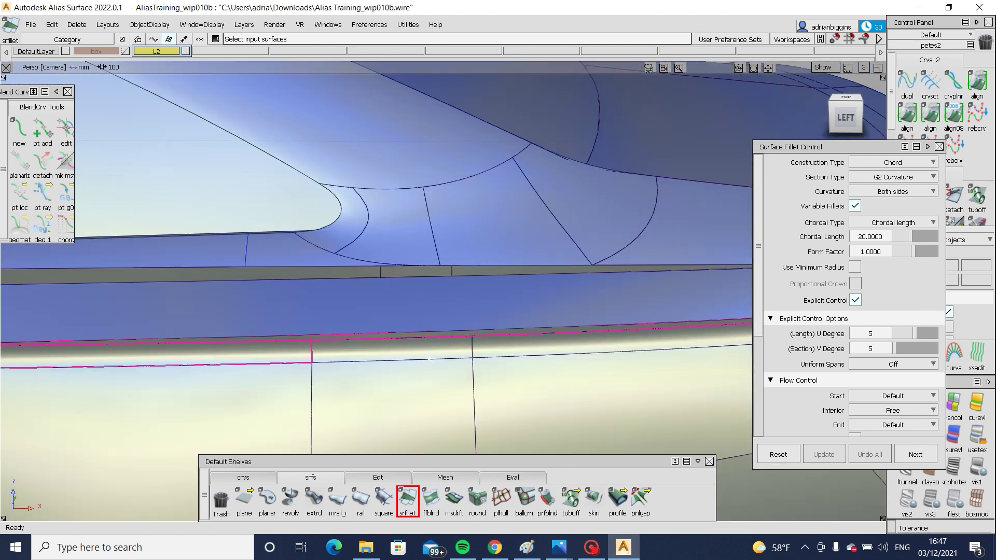
{"action": "middle_click_drag", "start_coordinate": [614, 357], "coordinate": [498, 354], "text": "alt+shift"}
{"action": "right_click_drag", "start_coordinate": [508, 374], "coordinate": [508, 350], "text": "alt+shift"}
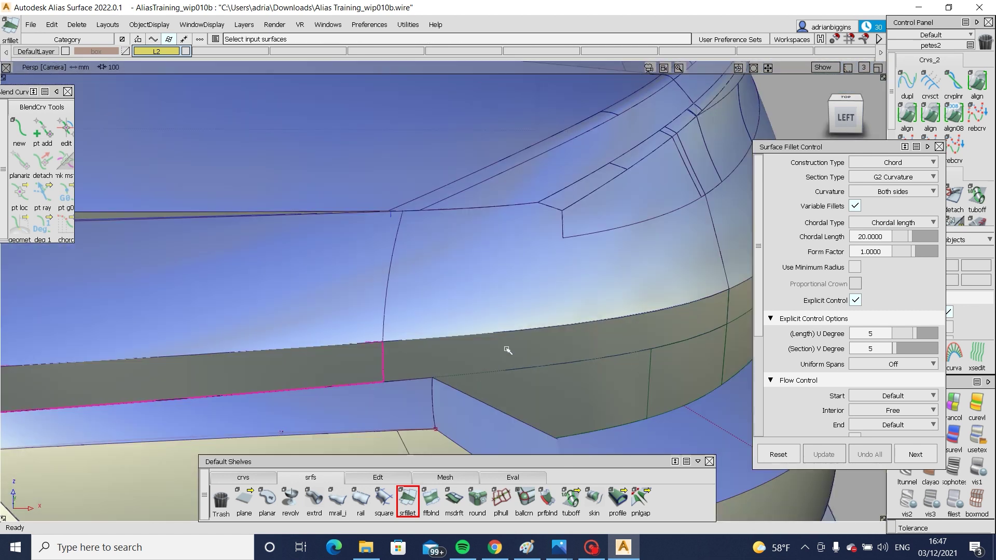
Step: Add the long shoulder surface as the second set and build the fillet with a chordal length of 5
{"action": "left_click", "coordinate": [318, 325]}
{"action": "middle_click_drag", "start_coordinate": [545, 363], "coordinate": [656, 334], "text": "alt+shift"}
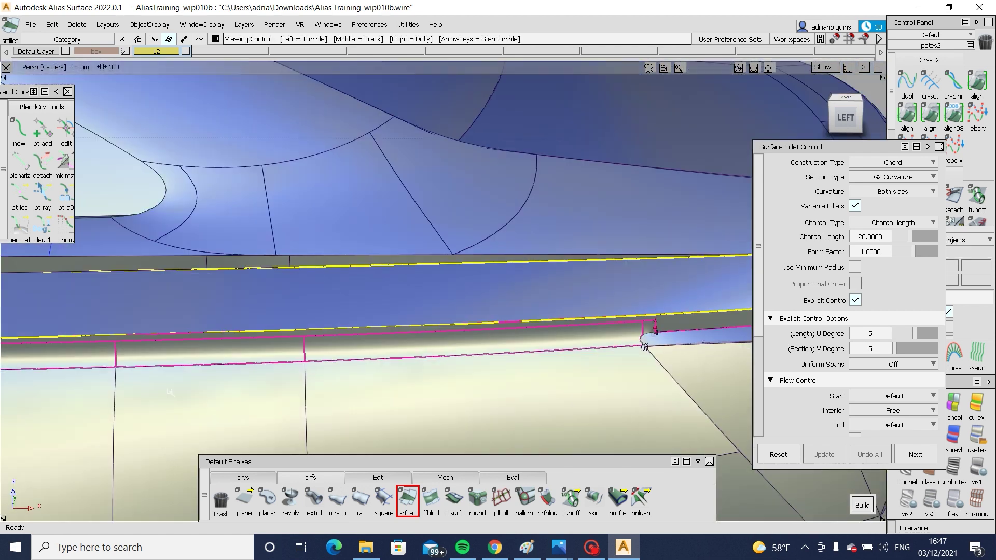
{"action": "middle_click_drag", "start_coordinate": [223, 363], "coordinate": [412, 368], "text": "alt+shift"}
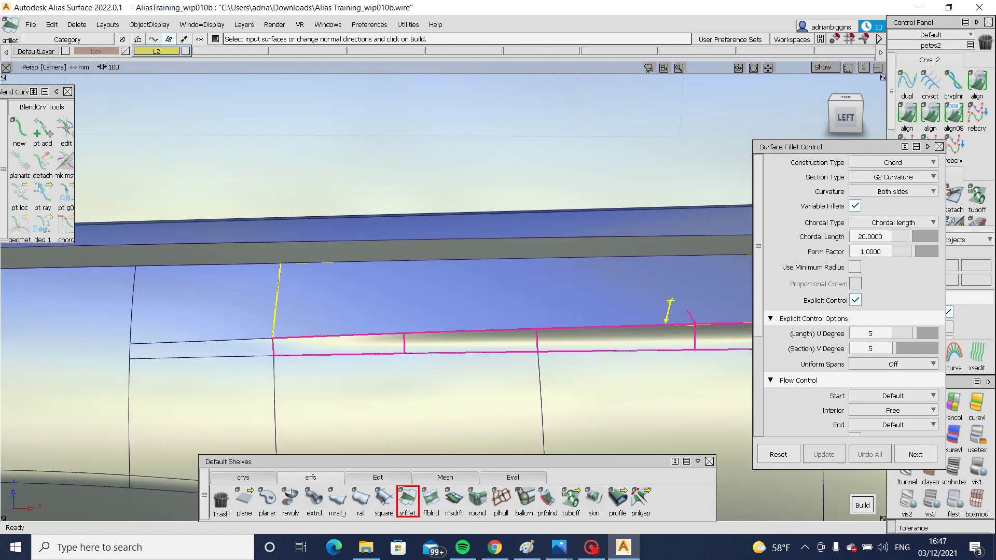
{"action": "left_click", "coordinate": [883, 236]}
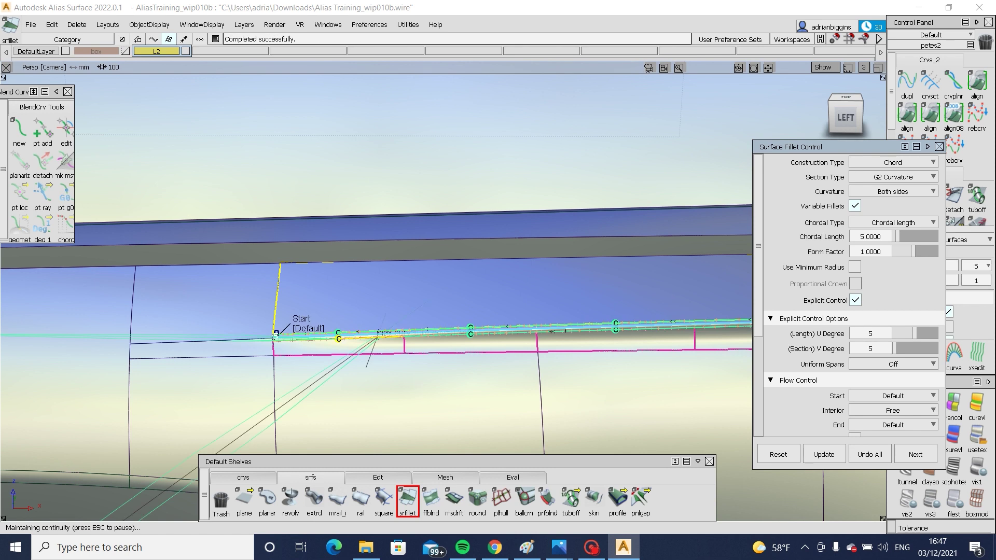
Step: Set the side fillet's start flow to Edge align and its end flow to Extend, and accept the fillet
{"action": "left_click", "coordinate": [319, 329]}
{"action": "middle_click_drag", "start_coordinate": [338, 378], "coordinate": [78, 383], "text": "alt+shift"}
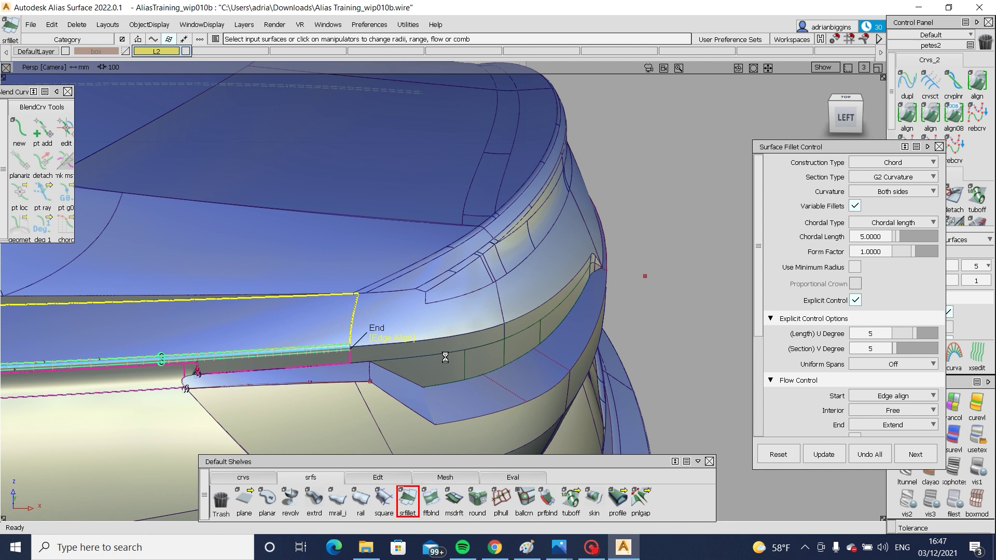
{"action": "left_click", "coordinate": [915, 454]}
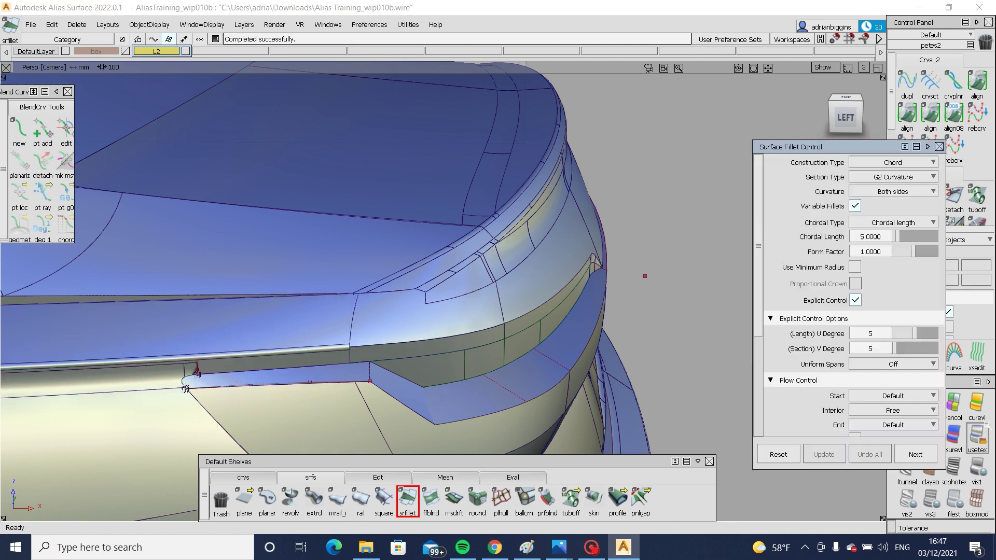
Step: Examine the new side fillet with user-defined texture shading from the rear, front quarter and back
{"action": "left_click", "coordinate": [978, 438]}
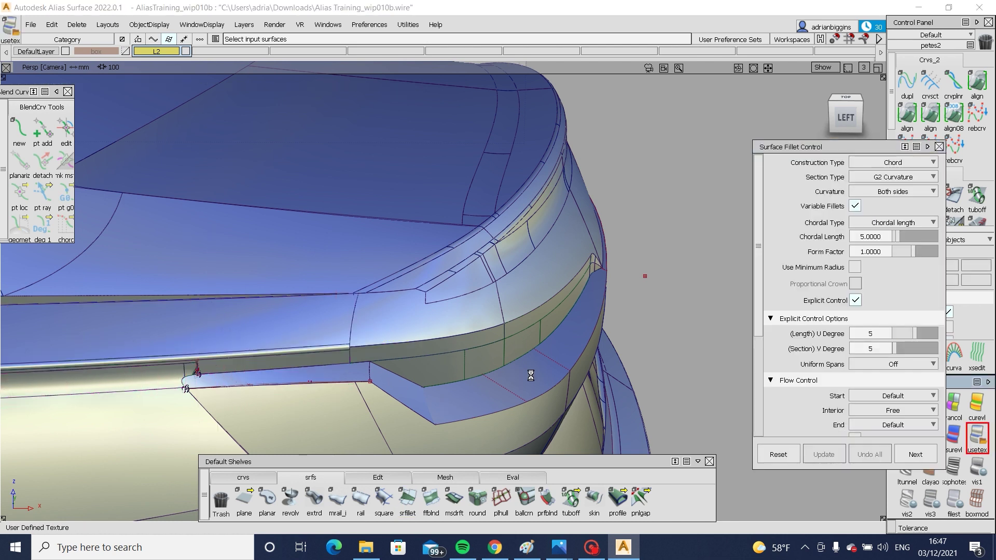
{"action": "mouse_move", "coordinate": [541, 382]}
{"action": "left_mouse_down", "text": "alt+shift"}
{"action": "mouse_move", "coordinate": [472, 326]}
{"action": "mouse_move", "coordinate": [414, 346]}
{"action": "mouse_move", "coordinate": [363, 332]}
{"action": "left_mouse_up", "text": "alt+shift"}
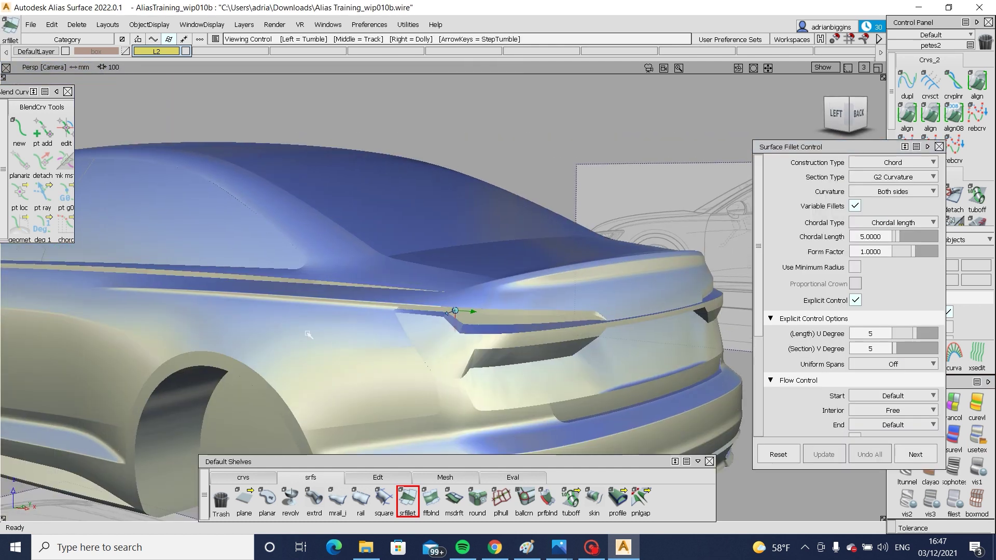
{"action": "right_click_drag", "start_coordinate": [292, 312], "coordinate": [438, 315], "text": "alt+shift"}
{"action": "left_click_drag", "start_coordinate": [439, 315], "coordinate": [183, 361], "text": "alt+shift"}
{"action": "mouse_move", "coordinate": [327, 357]}
{"action": "left_mouse_down", "text": "alt+shift"}
{"action": "mouse_move", "coordinate": [341, 356]}
{"action": "mouse_move", "coordinate": [329, 355]}
{"action": "left_mouse_up", "text": "alt+shift"}
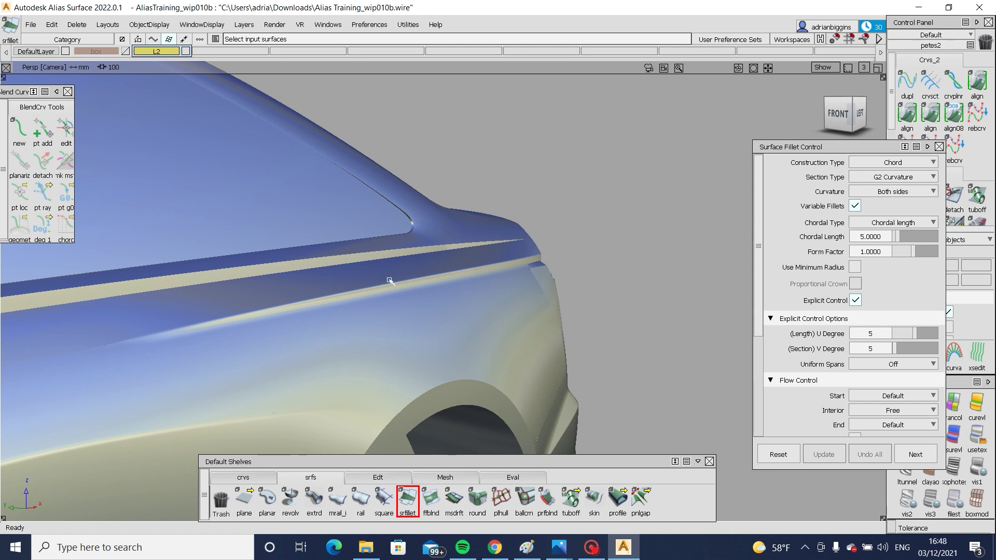
{"action": "left_click_drag", "start_coordinate": [649, 269], "coordinate": [690, 343], "text": "alt+shift"}
{"action": "left_click", "coordinate": [850, 114]}
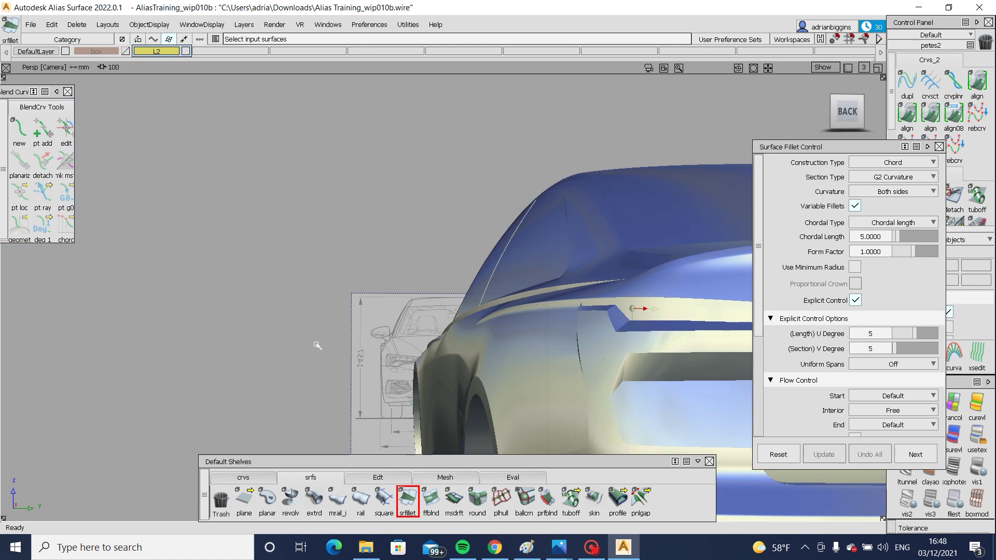
Step: Build a surface fillet between the rear corner shoulder surface and the wall beneath it, continuing the side fillet
{"action": "middle_click_drag", "start_coordinate": [633, 309], "coordinate": [524, 290], "text": "alt+shift"}
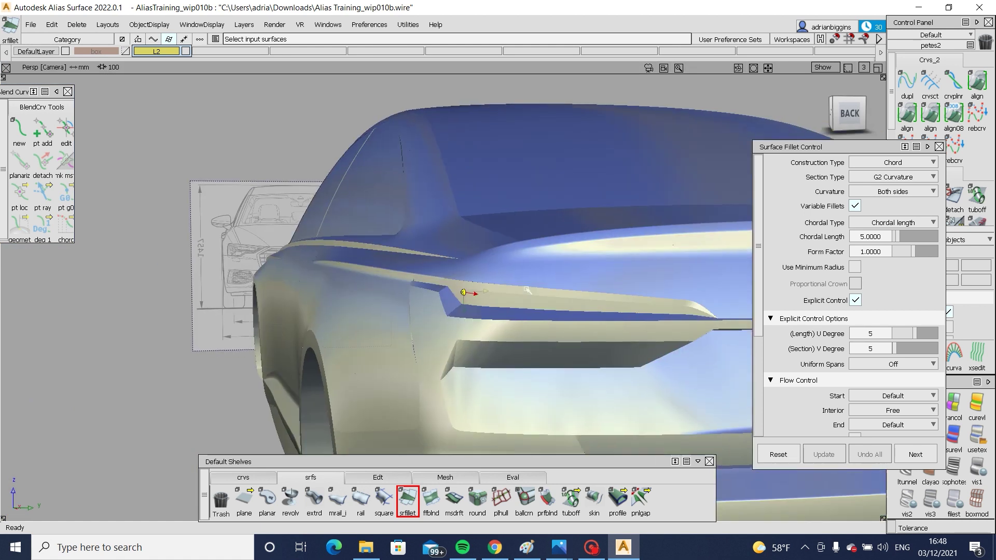
{"action": "right_click_drag", "start_coordinate": [524, 290], "coordinate": [565, 323], "text": "alt+shift"}
{"action": "left_click_drag", "start_coordinate": [356, 249], "coordinate": [407, 268], "text": "alt+shift"}
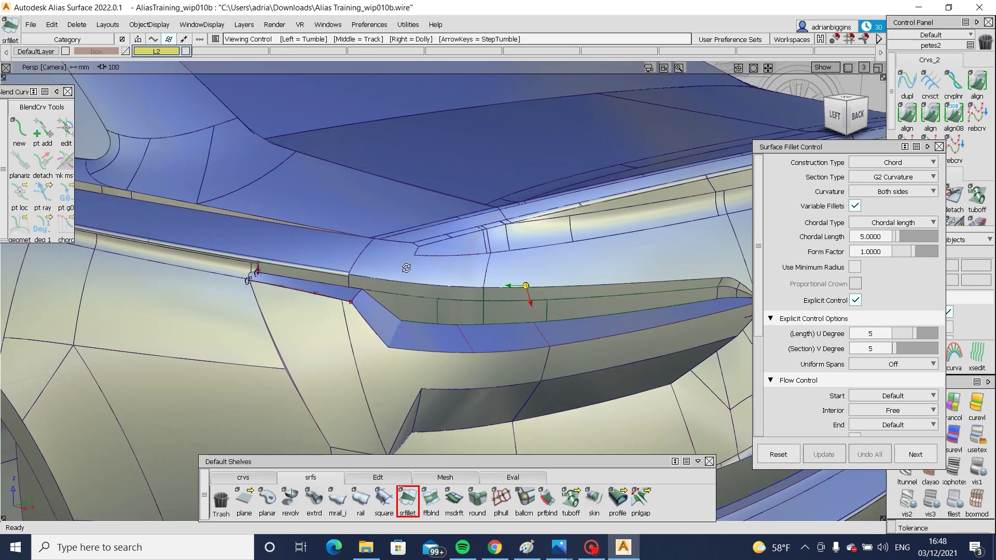
{"action": "right_click_drag", "start_coordinate": [406, 269], "coordinate": [463, 313], "text": "alt+shift"}
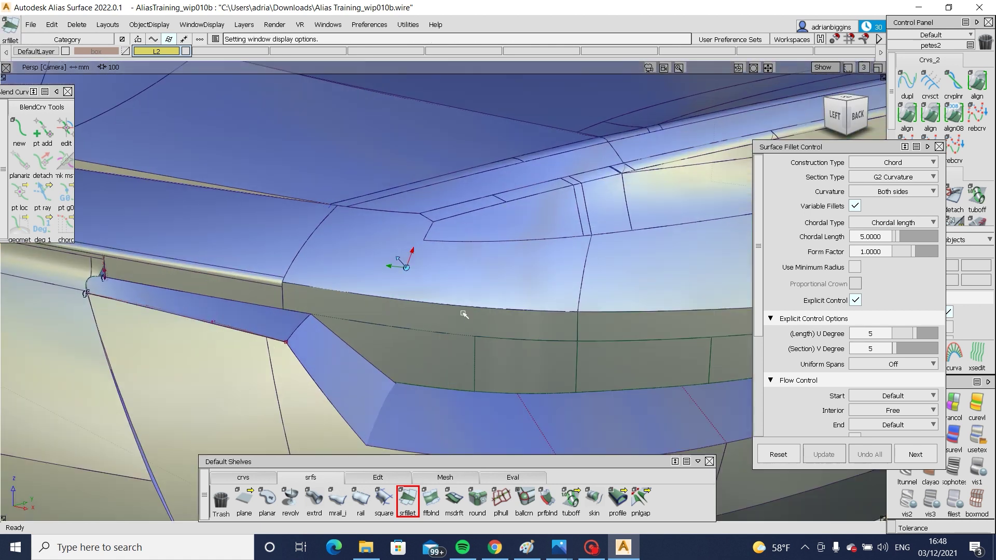
{"action": "left_click", "coordinate": [439, 286]}
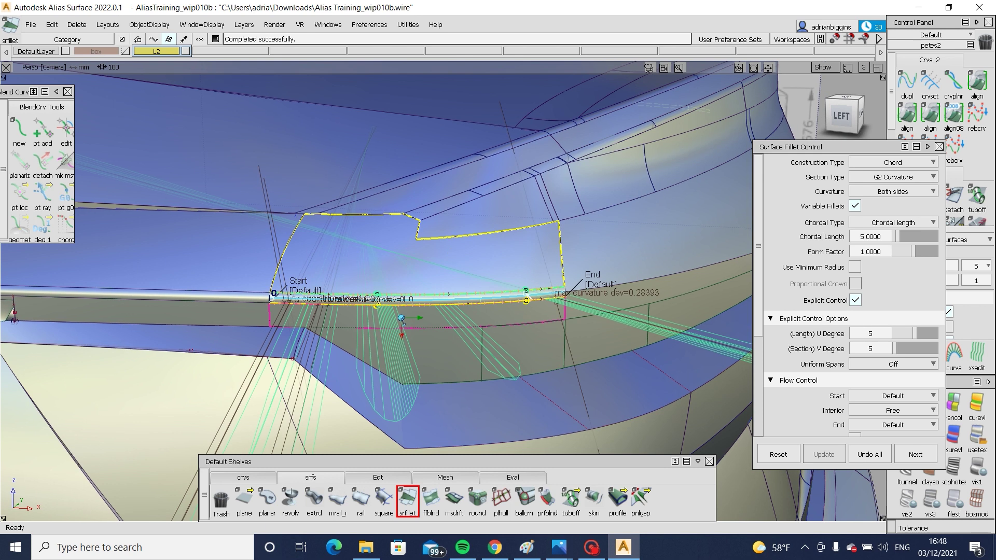
Step: Set the corner fillet's start flow to Extend and end flow to Edge align, accept it and close the fillet options
{"action": "left_click", "coordinate": [609, 285]}
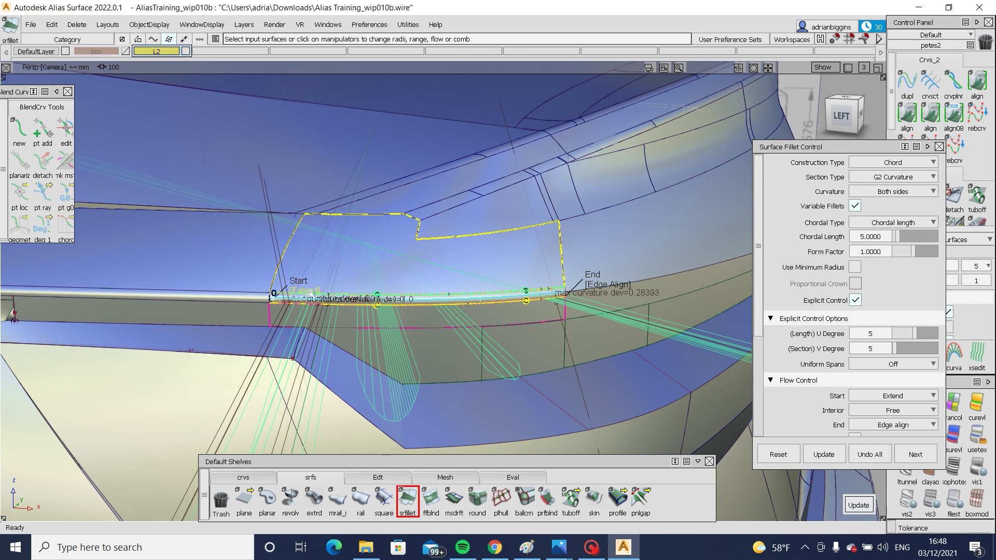
{"action": "left_click_drag", "start_coordinate": [329, 308], "coordinate": [370, 275], "text": "ctrl+shift"}
{"action": "right_click_drag", "start_coordinate": [581, 323], "coordinate": [618, 321], "text": "alt+shift"}
{"action": "middle_click_drag", "start_coordinate": [618, 322], "coordinate": [377, 323], "text": "alt+shift"}
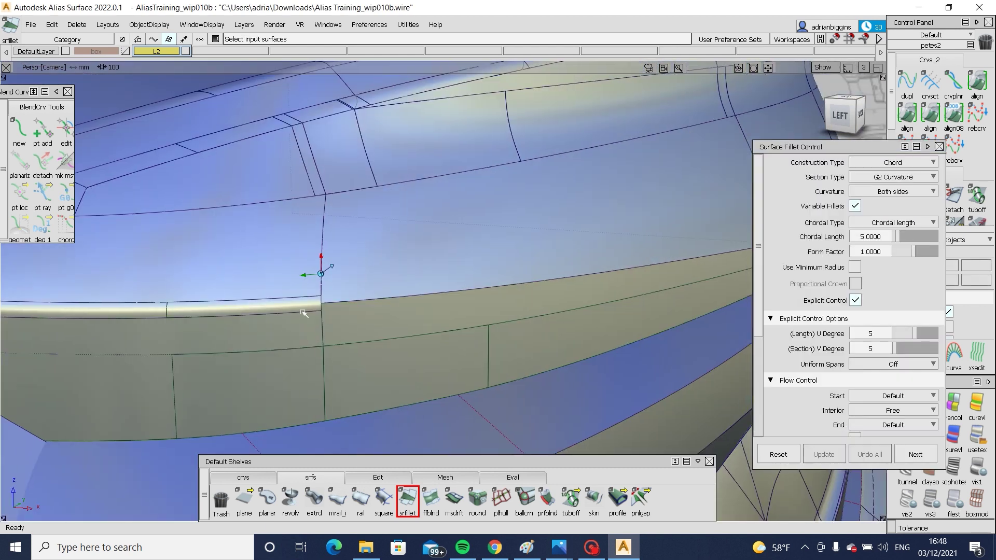
{"action": "left_click_drag", "start_coordinate": [377, 324], "coordinate": [809, 188], "text": "alt+shift"}
{"action": "left_click", "coordinate": [939, 147]}
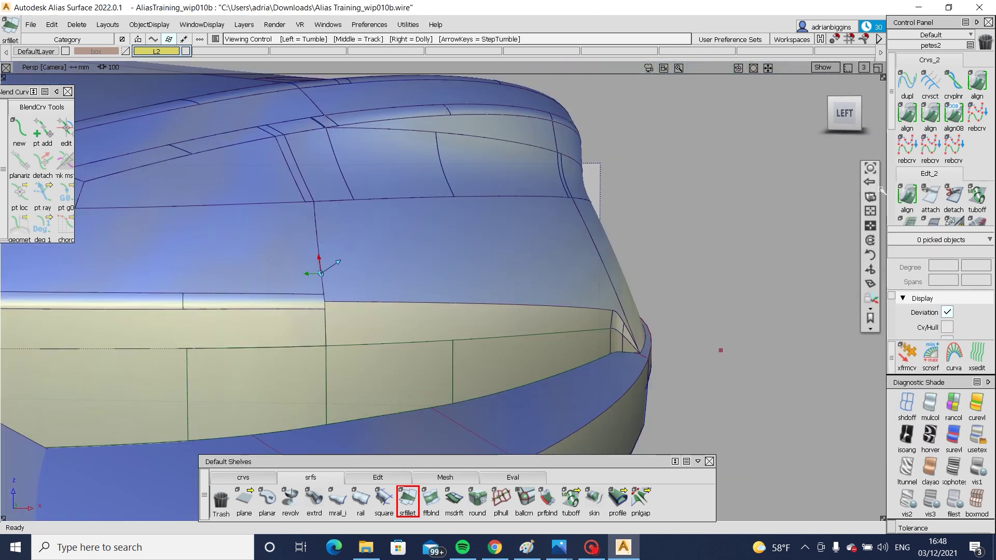
Step: Examine the side fillet's line in the left orthographic view with non-proportional scaling, and return to a rear perspective view
{"action": "right_click_drag", "start_coordinate": [543, 271], "coordinate": [869, 105], "text": "alt+shift"}
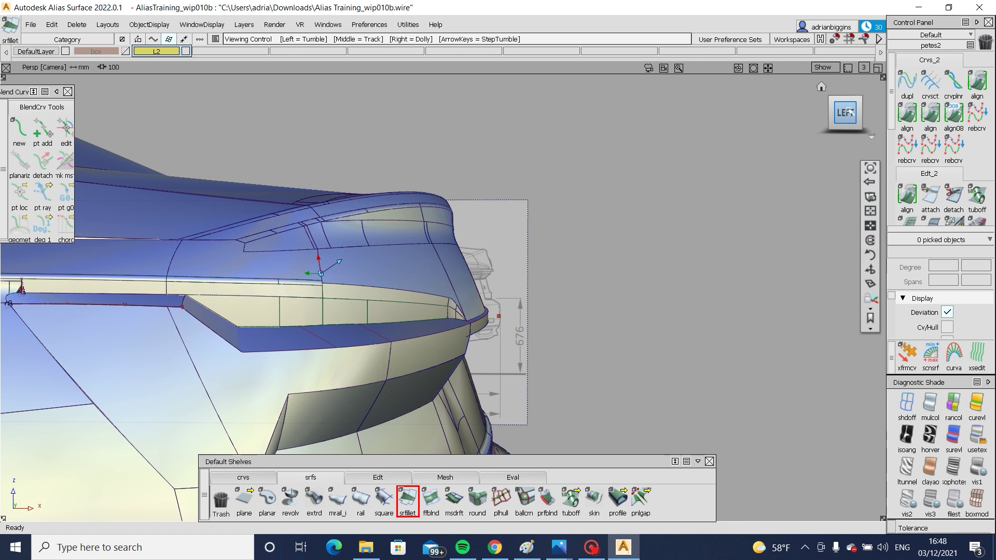
{"action": "left_click", "coordinate": [845, 112]}
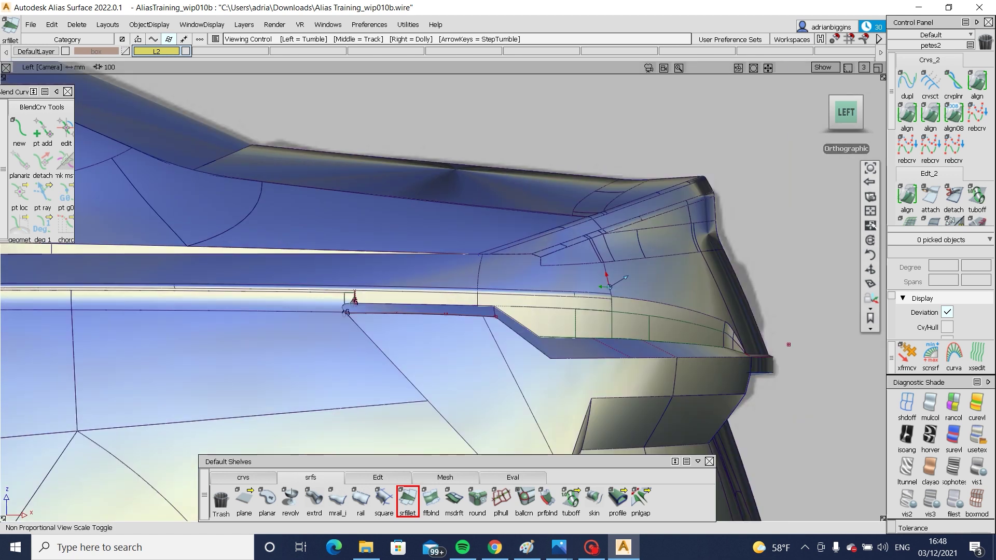
{"action": "middle_click_drag", "start_coordinate": [782, 237], "coordinate": [698, 235], "text": "alt+shift"}
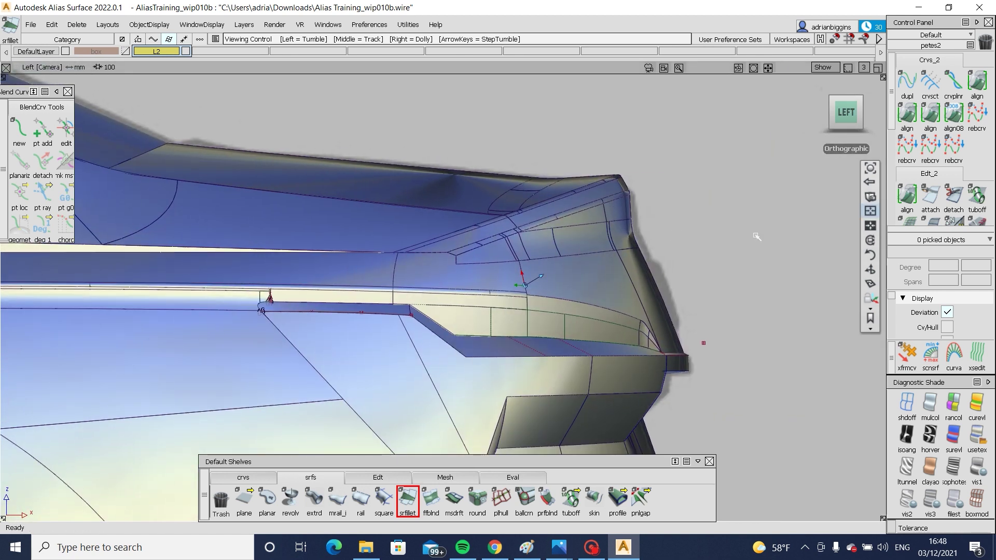
{"action": "right_click_drag", "start_coordinate": [757, 237], "coordinate": [306, 283], "text": "alt+shift"}
{"action": "right_click_drag", "start_coordinate": [444, 355], "coordinate": [451, 309], "text": "alt+shift"}
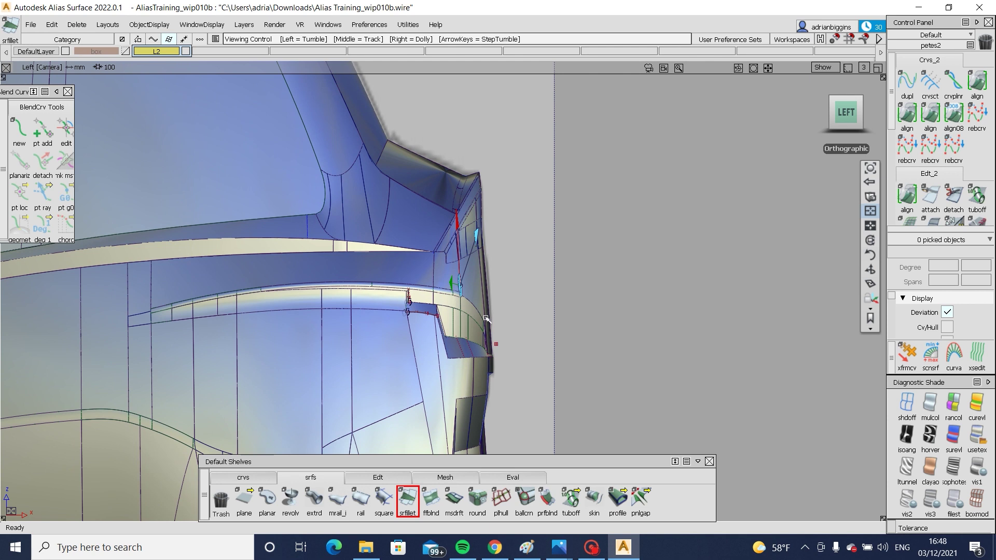
{"action": "left_click", "coordinate": [872, 225]}
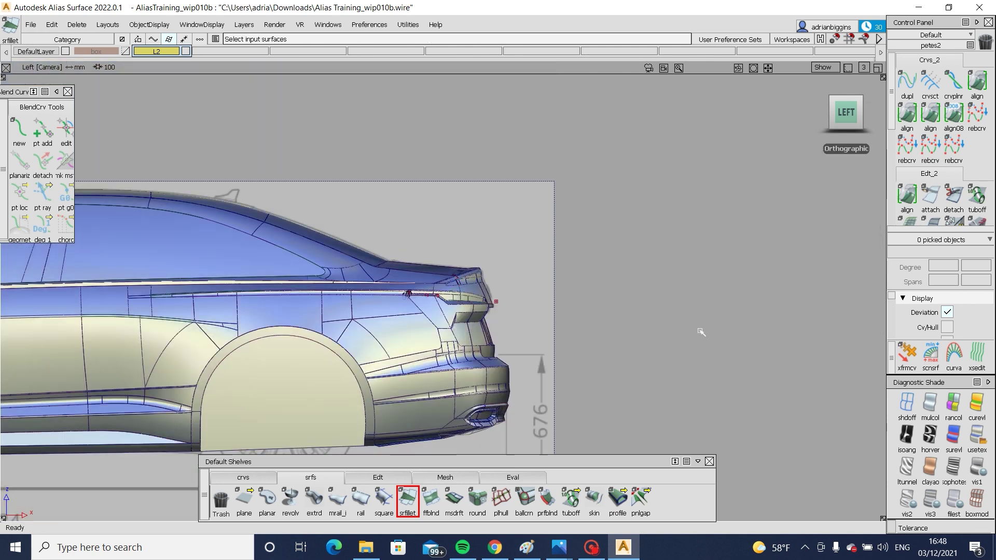
{"action": "left_click_drag", "start_coordinate": [700, 332], "coordinate": [432, 288], "text": "alt+shift"}
{"action": "right_click_drag", "start_coordinate": [432, 287], "coordinate": [382, 312], "text": "alt+shift"}
{"action": "left_click_drag", "start_coordinate": [436, 311], "coordinate": [399, 327], "text": "alt+shift"}
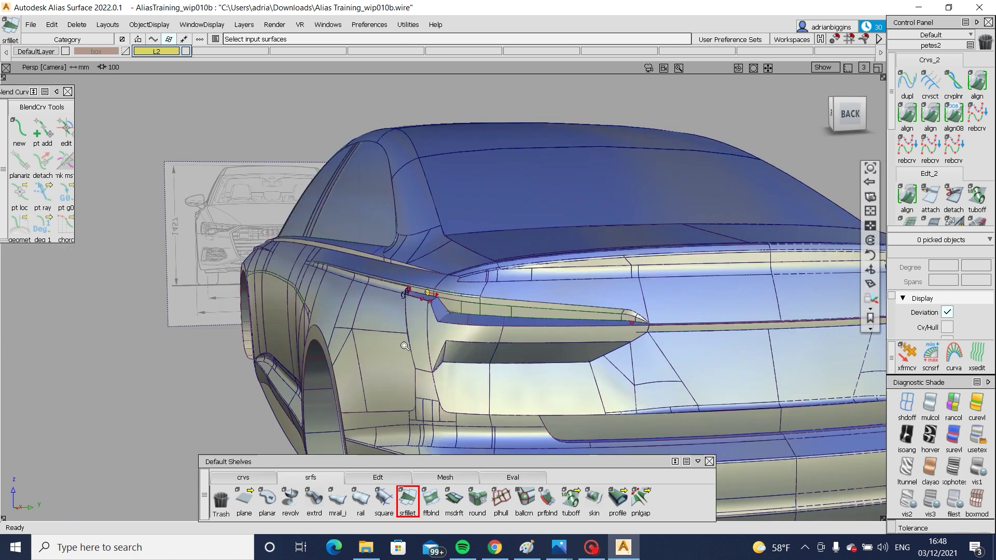
Step: Examine the line of the rear corner fillets from the rear perspective view and the left orthographic view
{"action": "right_click_drag", "start_coordinate": [400, 327], "coordinate": [335, 359], "text": "alt+shift"}
{"action": "left_click_drag", "start_coordinate": [406, 347], "coordinate": [388, 318], "text": "alt+shift"}
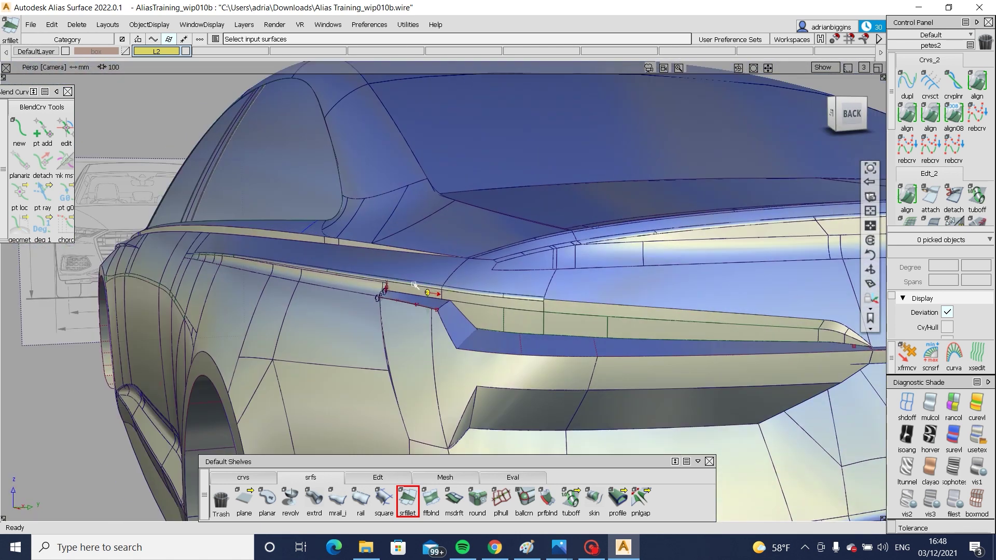
{"action": "left_click_drag", "start_coordinate": [95, 265], "coordinate": [218, 262], "text": "alt+shift"}
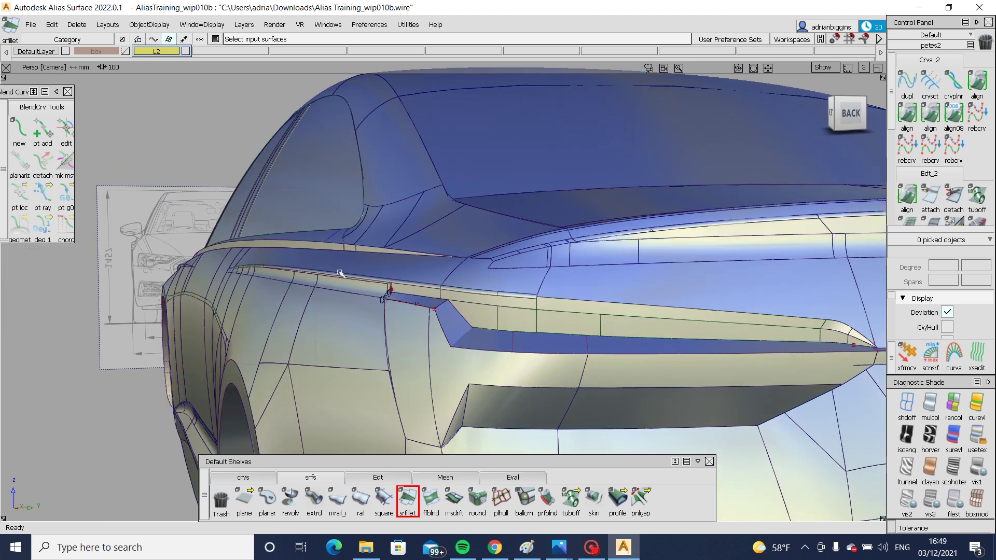
{"action": "left_click", "coordinate": [833, 113]}
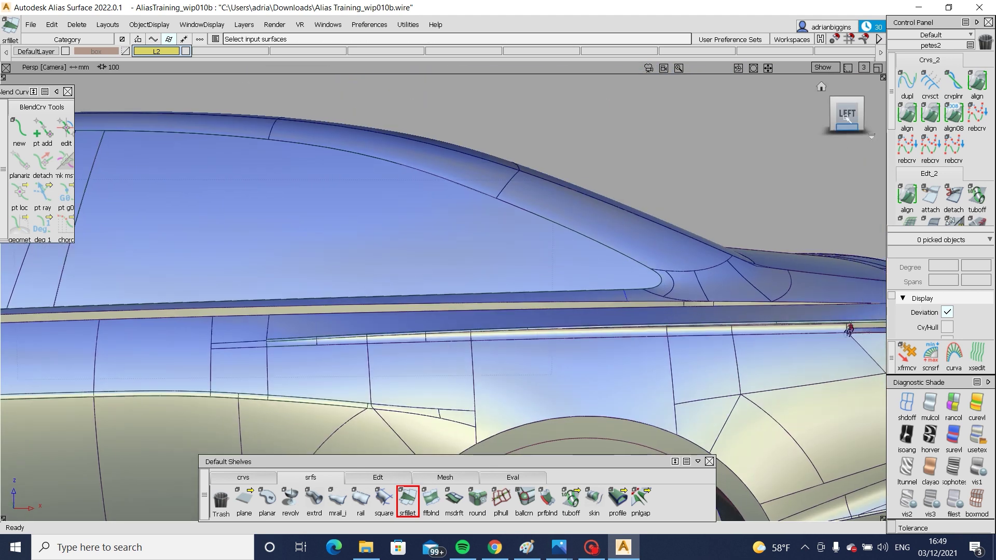
{"action": "left_click", "coordinate": [846, 117]}
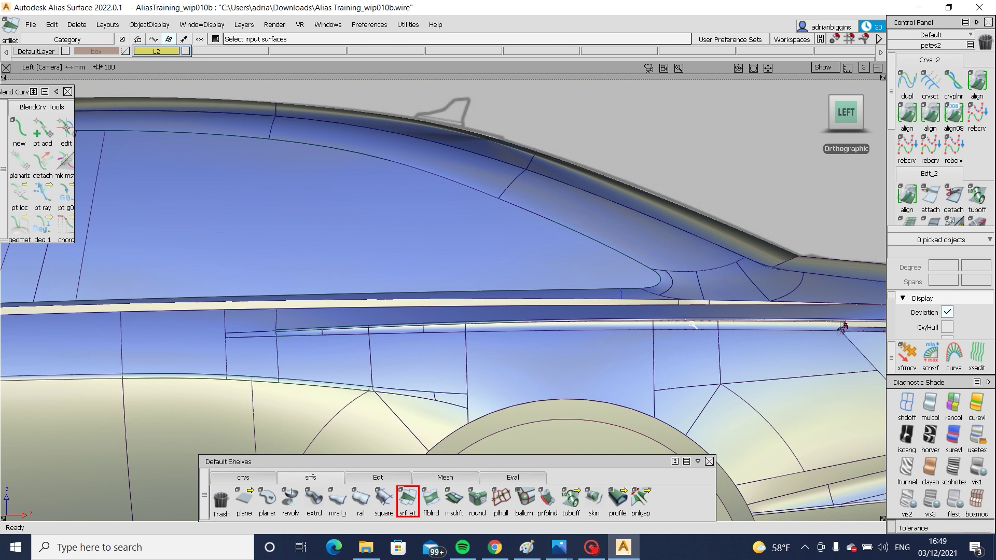
{"action": "left_click_drag", "start_coordinate": [843, 326], "coordinate": [661, 340], "text": "alt+shift"}
{"action": "middle_click_drag", "start_coordinate": [660, 359], "coordinate": [294, 332], "text": "alt+shift"}
{"action": "left_click_drag", "start_coordinate": [557, 341], "coordinate": [592, 356], "text": "alt+shift"}
{"action": "right_click_drag", "start_coordinate": [565, 391], "coordinate": [578, 400], "text": "alt+shift"}
Step: Try to align the inner end blend's front edge to the long upper recess surface with G2 continuity
{"action": "left_click", "coordinate": [542, 361]}
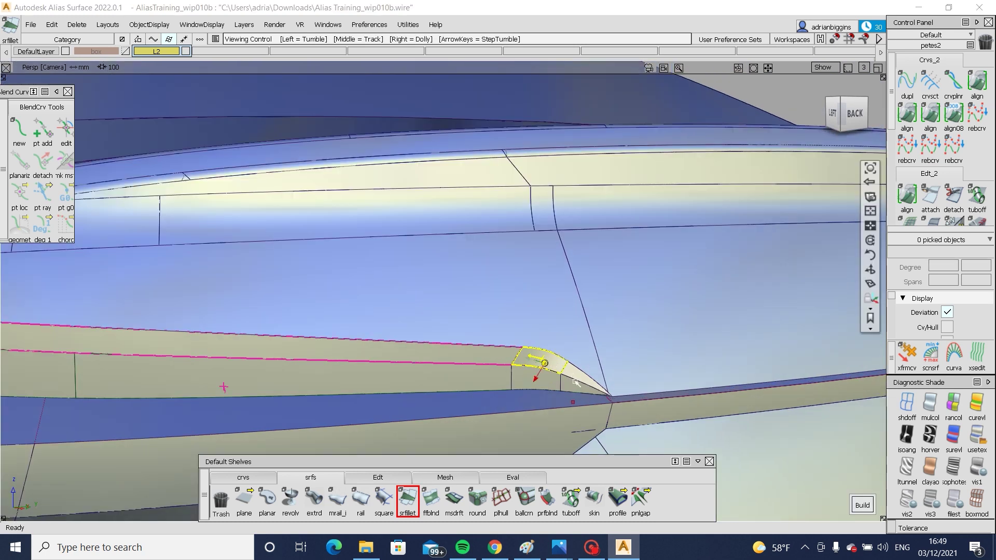
{"action": "right_click_drag", "start_coordinate": [545, 366], "coordinate": [600, 414], "text": "alt+shift"}
{"action": "left_click_drag", "start_coordinate": [600, 413], "coordinate": [623, 311], "text": "ctrl+shift"}
{"action": "double_click", "coordinate": [907, 113]}
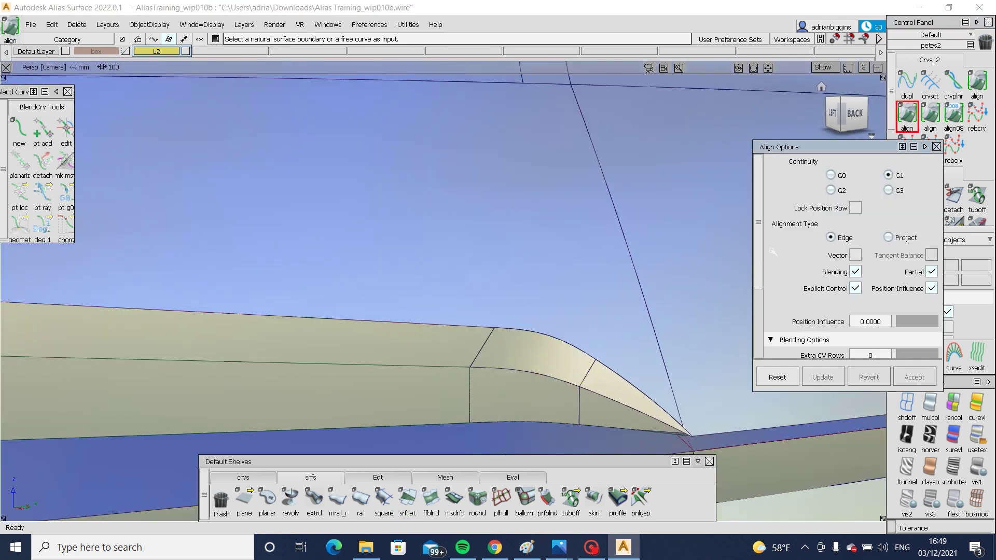
{"action": "left_click", "coordinate": [487, 345]}
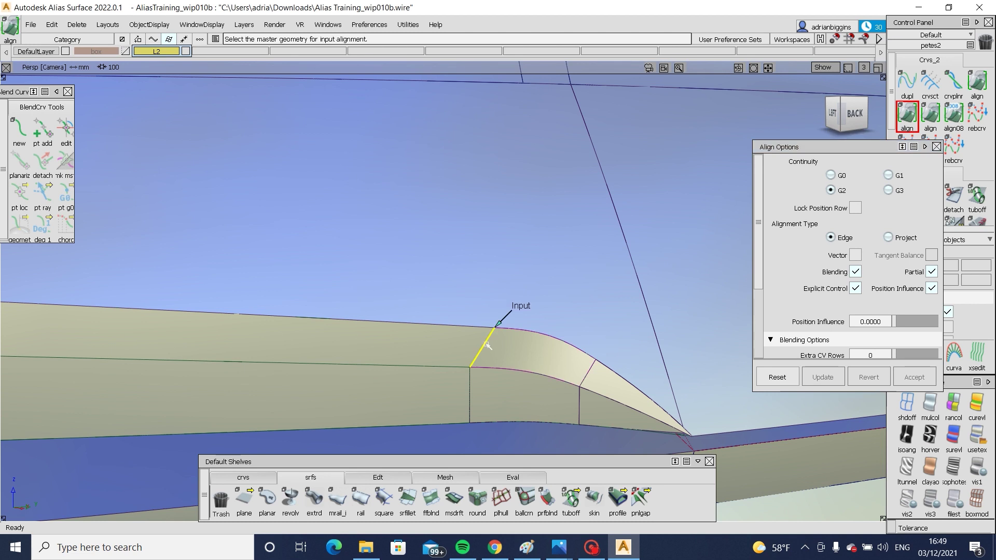
{"action": "left_click", "coordinate": [488, 345]}
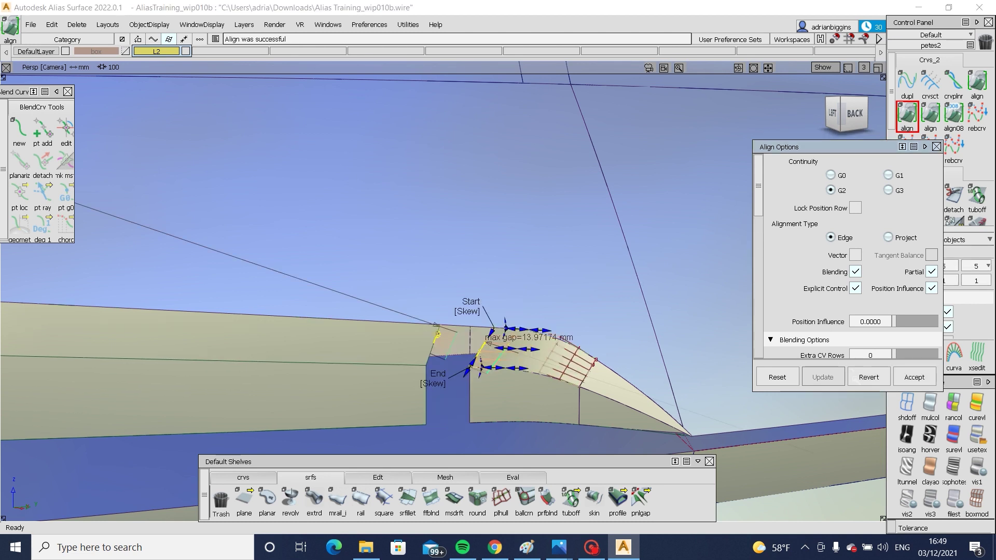
{"action": "left_click", "coordinate": [855, 377]}
Step: Untrim the upper recess surface beside the inner end blend and delete its curves-on-surface
{"action": "left_click_drag", "start_coordinate": [452, 316], "coordinate": [402, 351], "text": "ctrl+shift"}
{"action": "left_click", "coordinate": [426, 384]}
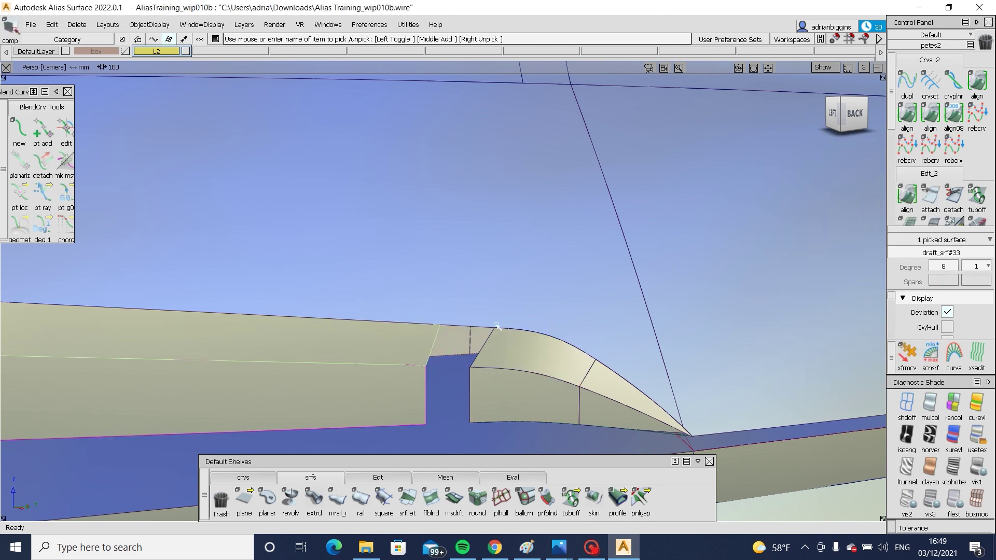
{"action": "middle_click_drag", "start_coordinate": [477, 389], "coordinate": [472, 415], "text": "ctrl+shift"}
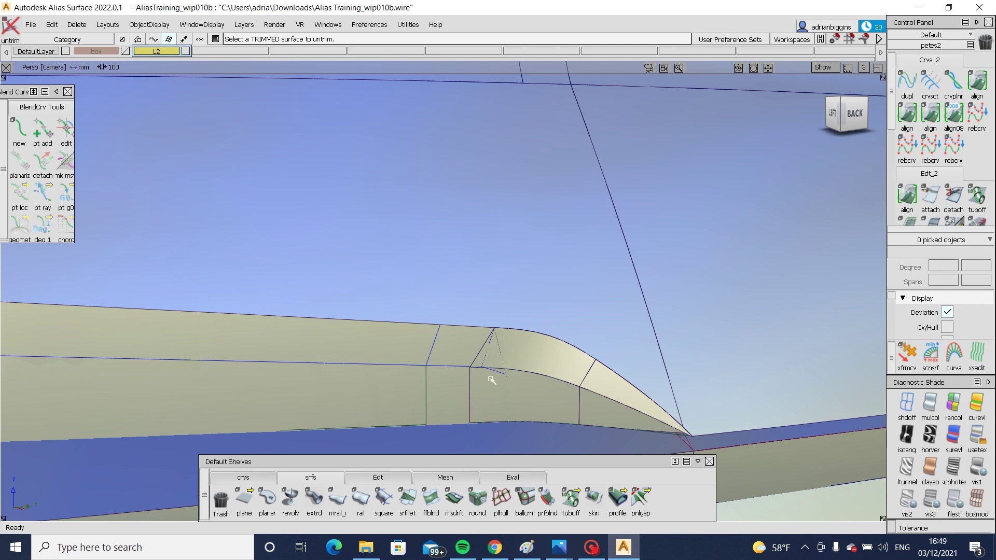
{"action": "left_click_drag", "start_coordinate": [490, 379], "coordinate": [416, 341], "text": "ctrl+shift"}
{"action": "left_click_drag", "start_coordinate": [492, 393], "coordinate": [496, 396]}
{"action": "key", "text": "Delete"}
Step: Clear the leftover curves-on-surface from the long recess wall and untrim the wall
{"action": "left_click_drag", "start_coordinate": [569, 300], "coordinate": [469, 367], "text": "ctrl+shift"}
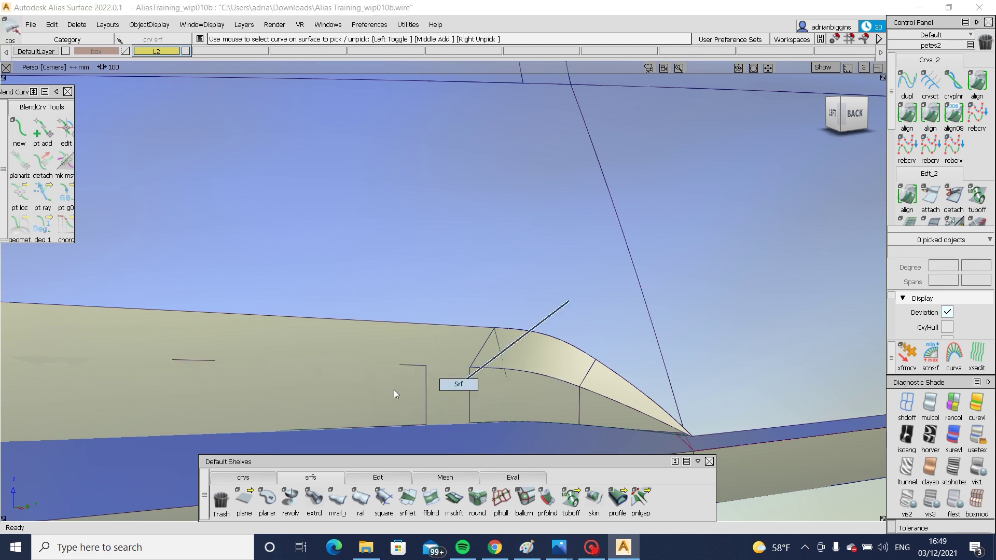
{"action": "left_click_drag", "start_coordinate": [396, 391], "coordinate": [540, 436]}
{"action": "middle_click_drag", "start_coordinate": [539, 436], "coordinate": [570, 467], "text": "ctrl+shift"}
{"action": "key", "text": "Return"}
{"action": "left_click_drag", "start_coordinate": [469, 358], "coordinate": [434, 380], "text": "ctrl+shift"}
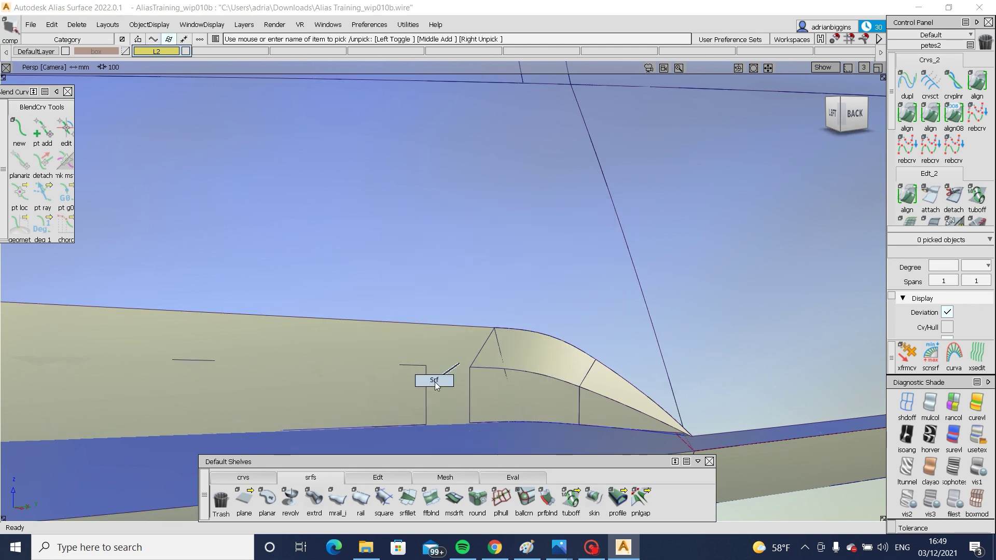
{"action": "left_click", "coordinate": [426, 377]}
{"action": "middle_click_drag", "start_coordinate": [464, 391], "coordinate": [461, 473], "text": "ctrl+shift"}
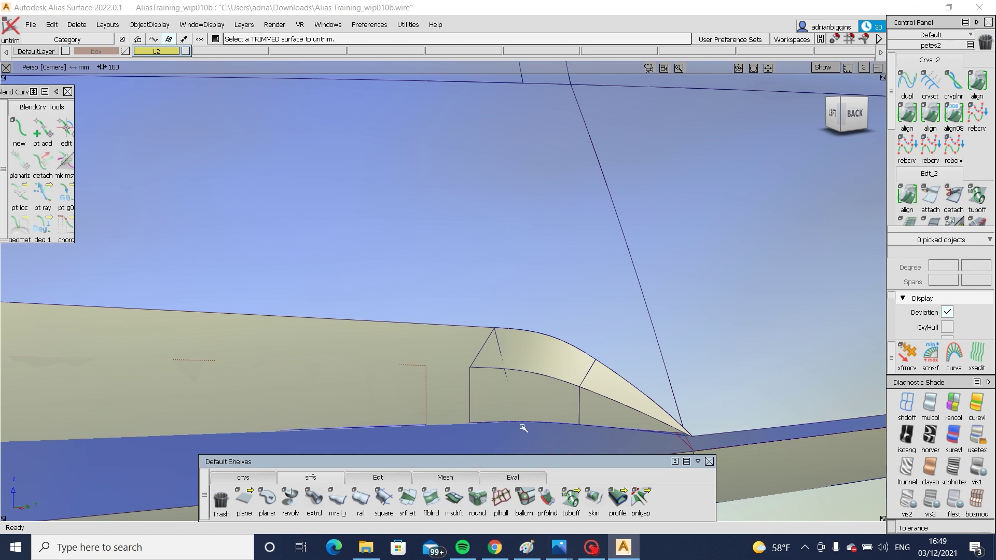
Step: Extend the recess wall's end edge by about 13.9 mm towards the inner end blend
{"action": "left_click", "coordinate": [387, 477]}
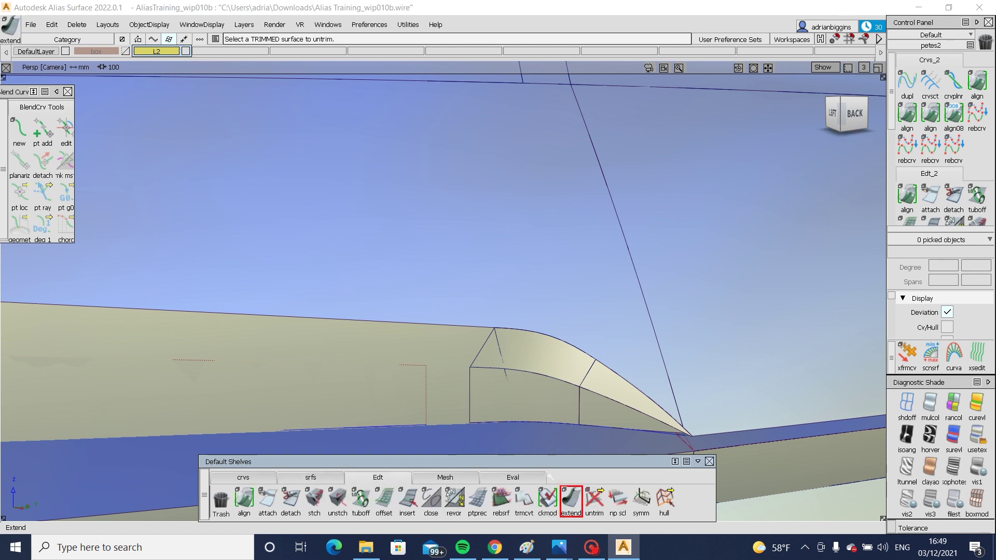
{"action": "left_click", "coordinate": [427, 396]}
{"action": "left_click", "coordinate": [433, 402]}
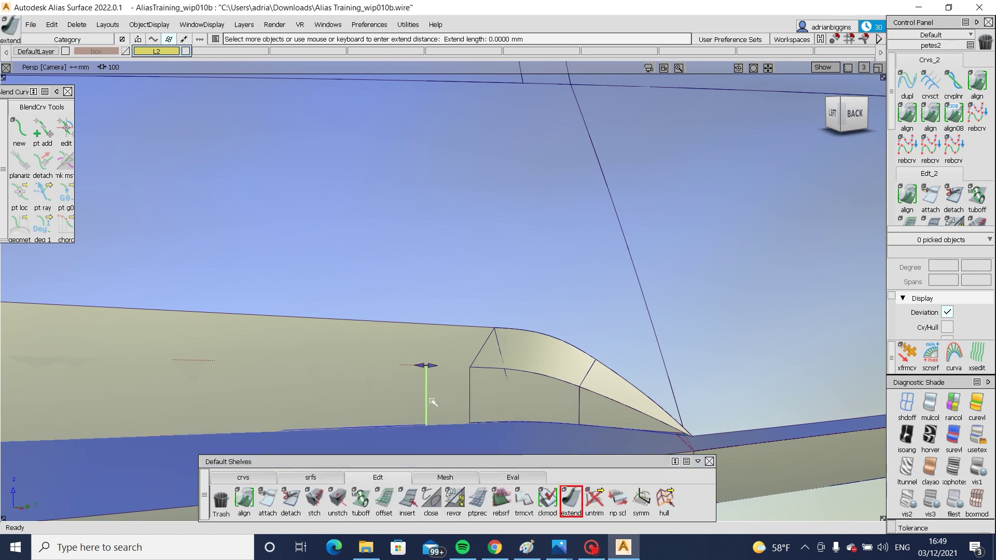
{"action": "middle_click_drag", "start_coordinate": [440, 416], "coordinate": [460, 372], "text": "alt+shift"}
{"action": "right_click_drag", "start_coordinate": [460, 371], "coordinate": [458, 400], "text": "alt+shift"}
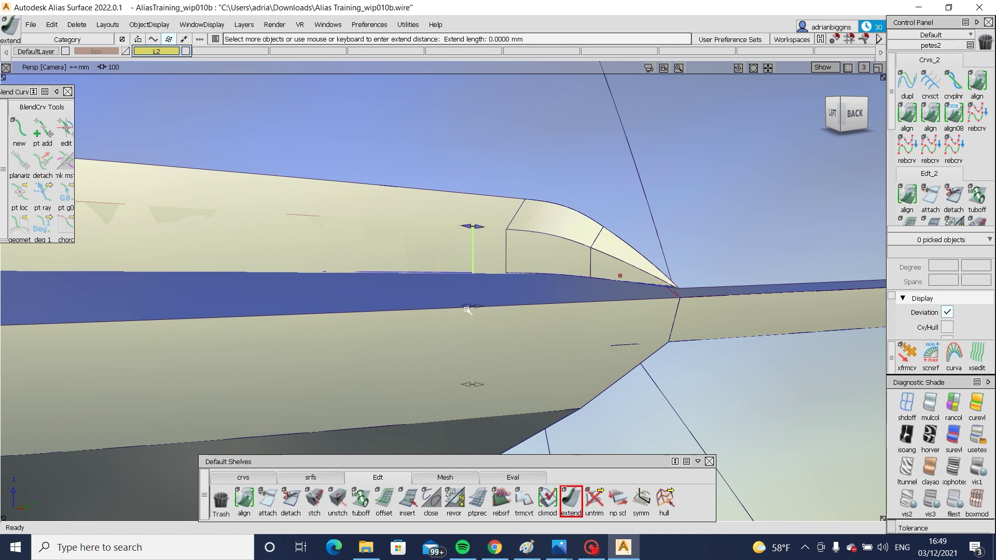
{"action": "left_click_drag", "start_coordinate": [520, 315], "coordinate": [543, 312]}
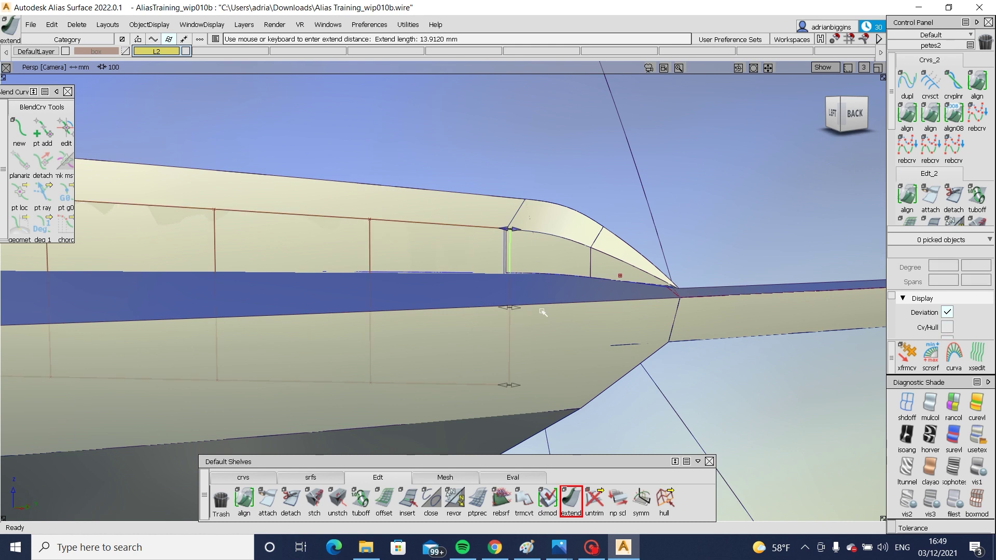
Step: Trim the long upper recess surface to the front edge of the inner end blend
{"action": "left_click", "coordinate": [567, 197]}
{"action": "left_click_drag", "start_coordinate": [537, 188], "coordinate": [468, 228], "text": "ctrl+shift"}
{"action": "left_click", "coordinate": [389, 186]}
{"action": "right_click_drag", "start_coordinate": [391, 221], "coordinate": [495, 227], "text": "ctrl+shift"}
{"action": "left_click", "coordinate": [489, 224]}
{"action": "left_click_drag", "start_coordinate": [567, 181], "coordinate": [511, 220], "text": "ctrl+shift"}
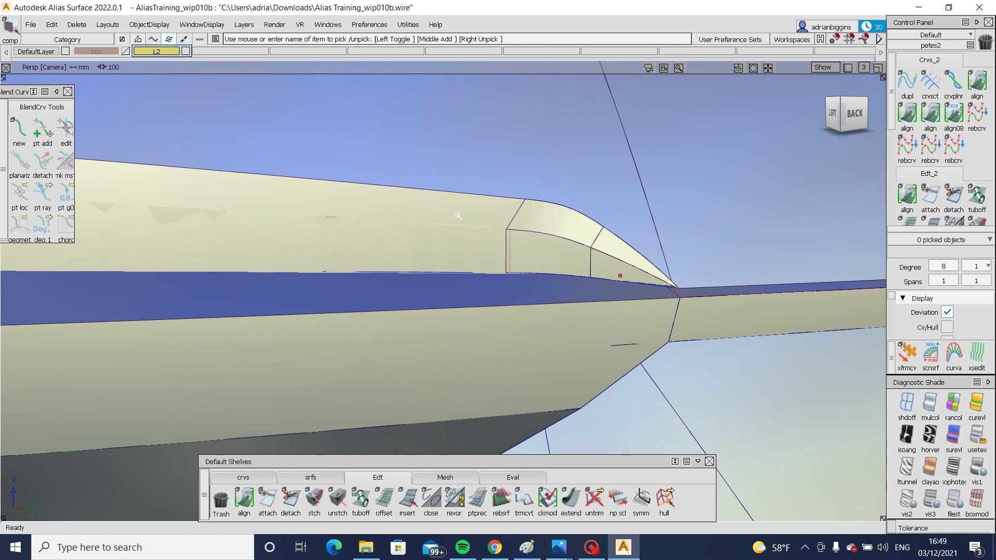
{"action": "key", "text": "space"}
{"action": "left_click", "coordinate": [515, 216]}
{"action": "left_click", "coordinate": [509, 212]}
{"action": "right_click_drag", "start_coordinate": [570, 182], "coordinate": [416, 329], "text": "ctrl+shift"}
{"action": "key", "text": "space"}
{"action": "middle_click_drag", "start_coordinate": [415, 329], "coordinate": [506, 365], "text": "alt+shift"}
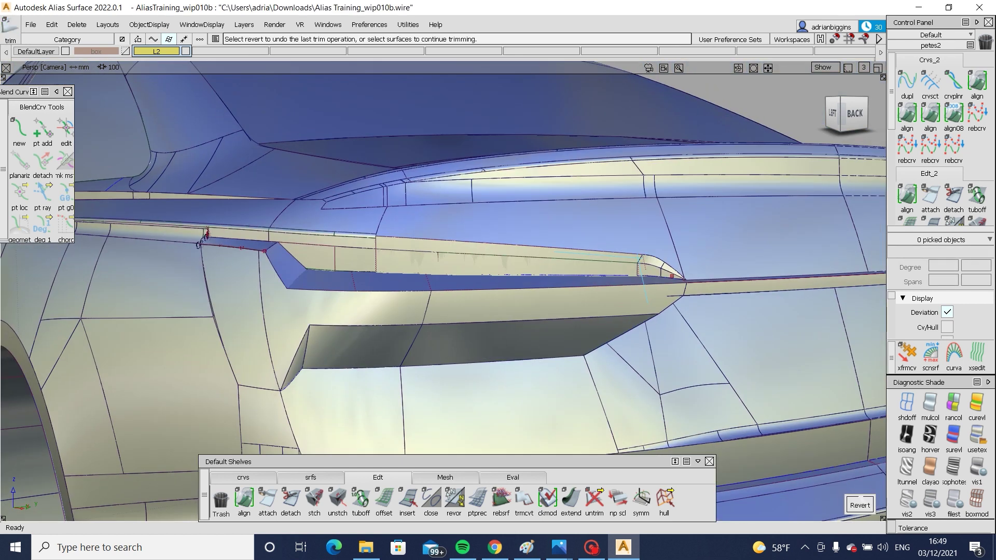
Step: Intersect the upper recess surface with the wall beneath it and trim it, keeping the region above the intersection
{"action": "left_click", "coordinate": [439, 258]}
{"action": "right_click_drag", "start_coordinate": [439, 275], "coordinate": [494, 313], "text": "alt+shift"}
{"action": "right_click_drag", "start_coordinate": [513, 220], "coordinate": [487, 249], "text": "ctrl+shift"}
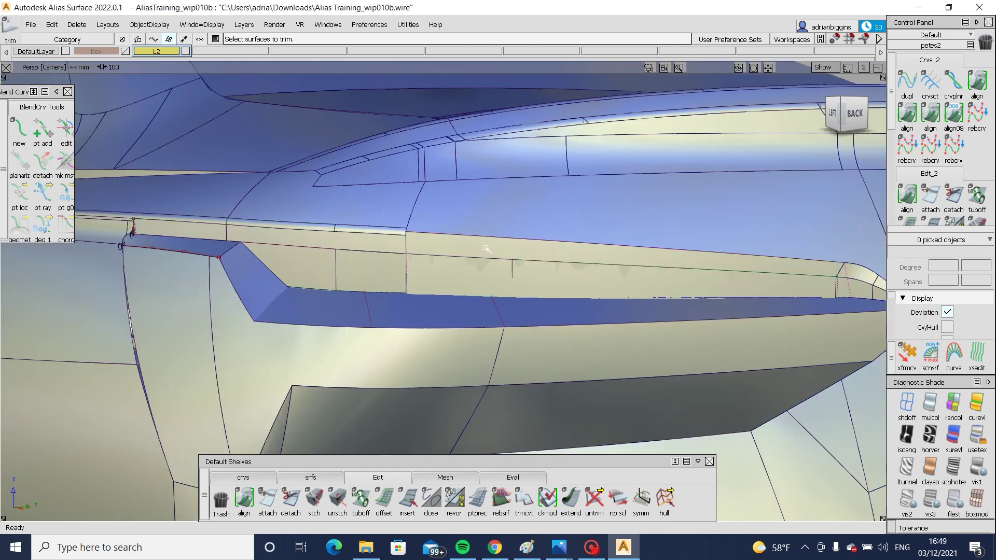
{"action": "left_click", "coordinate": [487, 248]}
{"action": "right_click_drag", "start_coordinate": [398, 255], "coordinate": [479, 263], "text": "ctrl+shift"}
{"action": "left_click", "coordinate": [474, 259]}
{"action": "key", "text": "space"}
{"action": "right_click_drag", "start_coordinate": [575, 228], "coordinate": [530, 261], "text": "ctrl+shift"}
{"action": "left_click", "coordinate": [530, 259]}
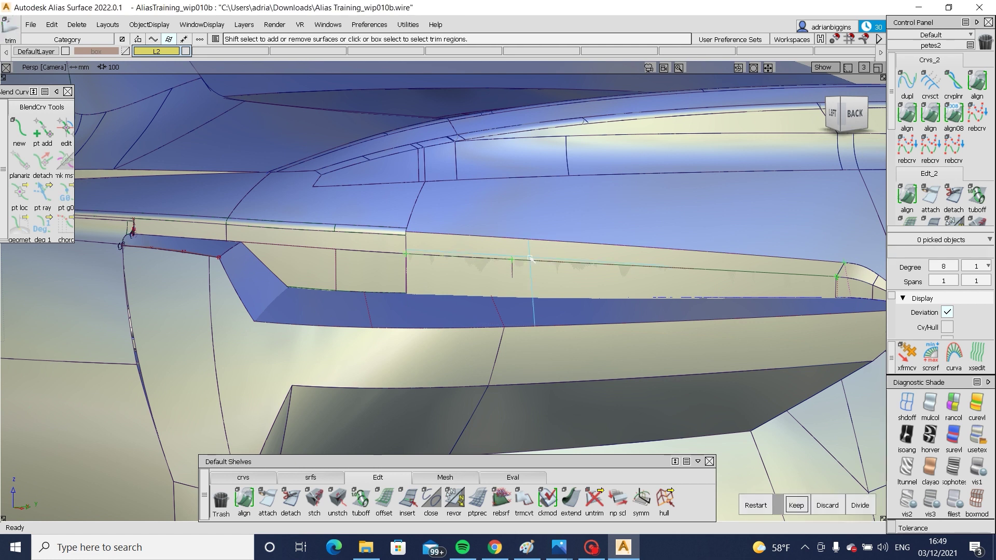
{"action": "key", "text": "space"}
Step: Align the upper end blend's front edge to the trimmed recess surface with G2 continuity and blending, with Partial off
{"action": "middle_click_drag", "start_coordinate": [541, 278], "coordinate": [245, 287], "text": "alt+shift"}
{"action": "right_click_drag", "start_coordinate": [562, 291], "coordinate": [737, 132], "text": "alt+shift"}
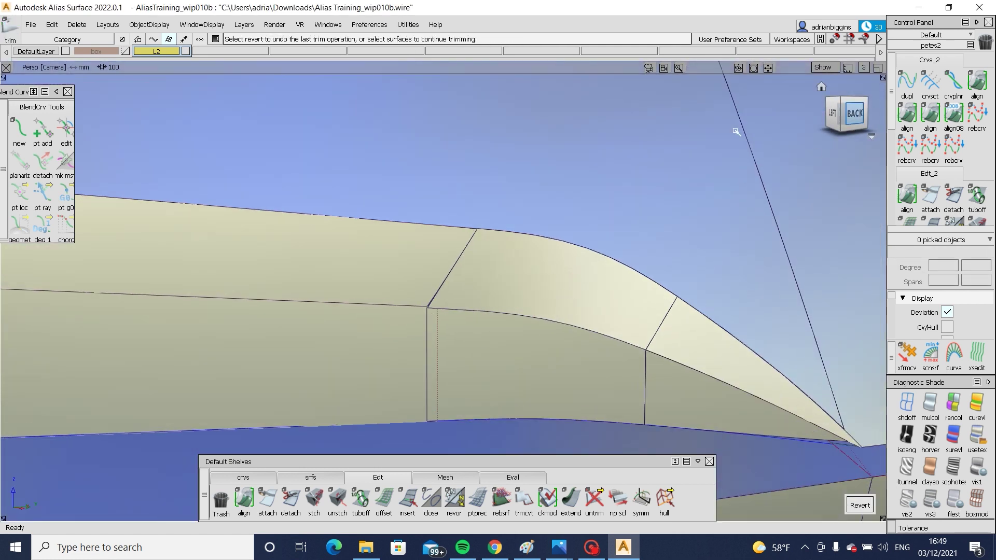
{"action": "double_click", "coordinate": [907, 113]}
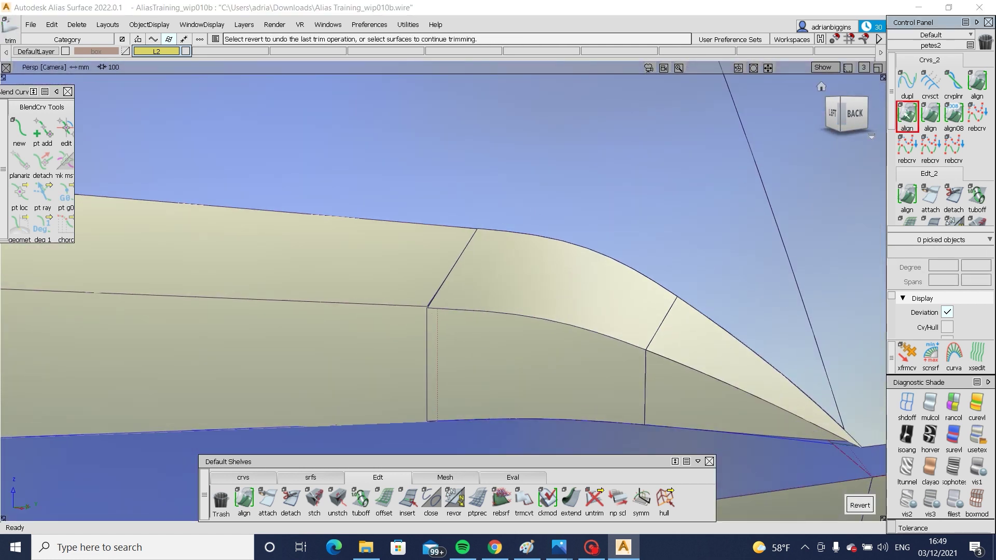
{"action": "left_click", "coordinate": [452, 271]}
{"action": "left_click", "coordinate": [451, 272]}
{"action": "left_click", "coordinate": [434, 321]}
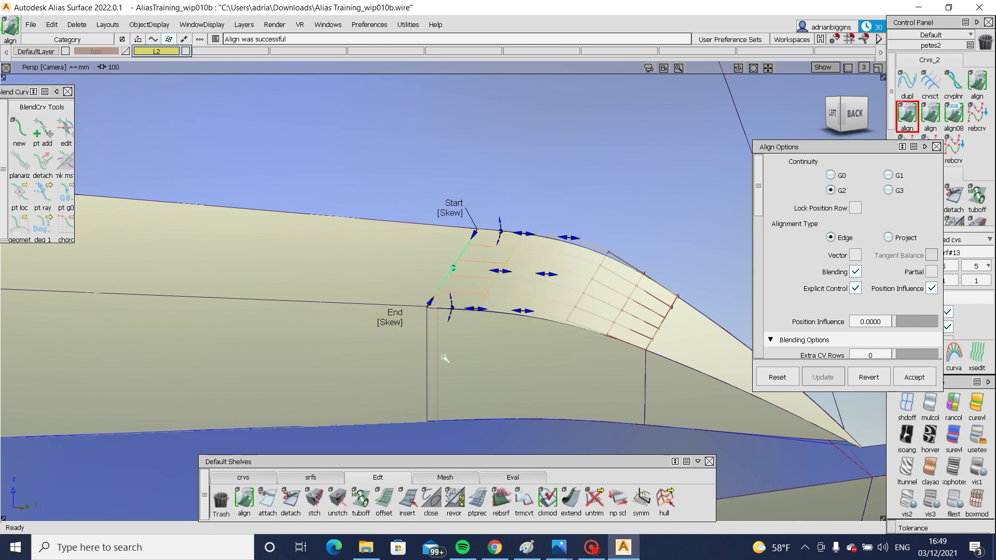
Step: Reopen the end blend's alignment for editing and check its explicit control and outer edge settings
{"action": "left_click_drag", "start_coordinate": [435, 319], "coordinate": [436, 365], "text": "ctrl+shift"}
{"action": "left_click_drag", "start_coordinate": [459, 289], "coordinate": [501, 286], "text": "ctrl+shift"}
{"action": "left_click", "coordinate": [459, 290]}
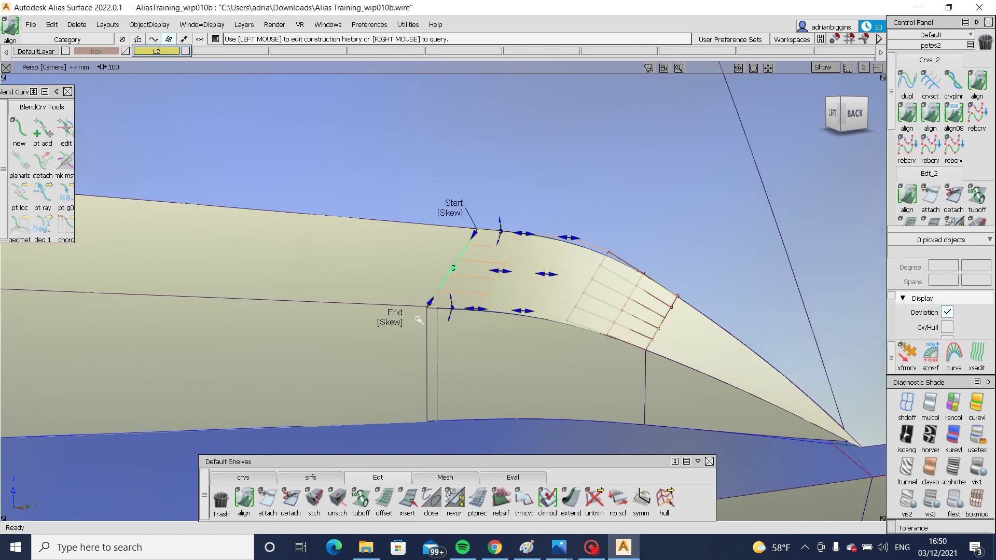
{"action": "left_click", "coordinate": [396, 322]}
{"action": "left_click", "coordinate": [459, 212]}
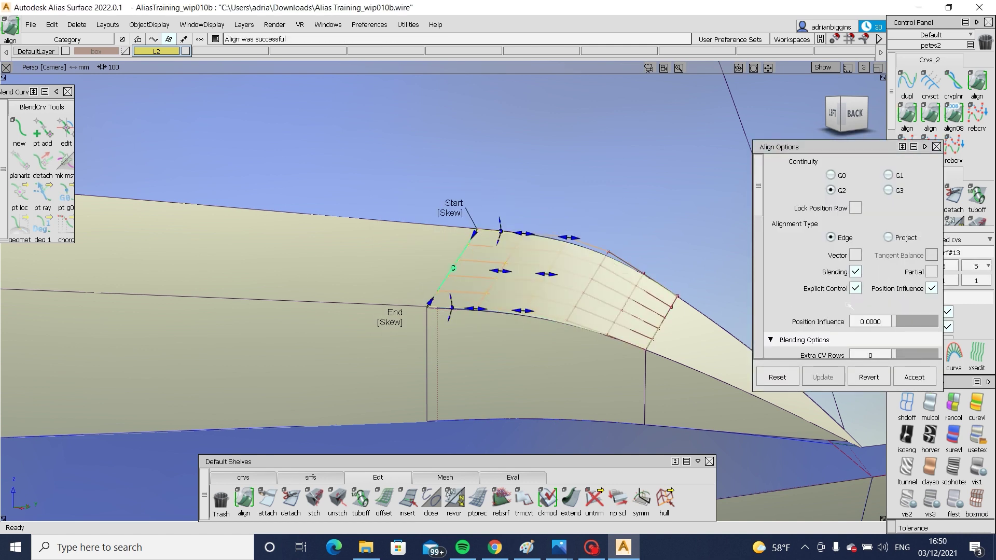
{"action": "scroll", "coordinate": [855, 229], "scroll_direction": "down", "scroll_amount": 10}
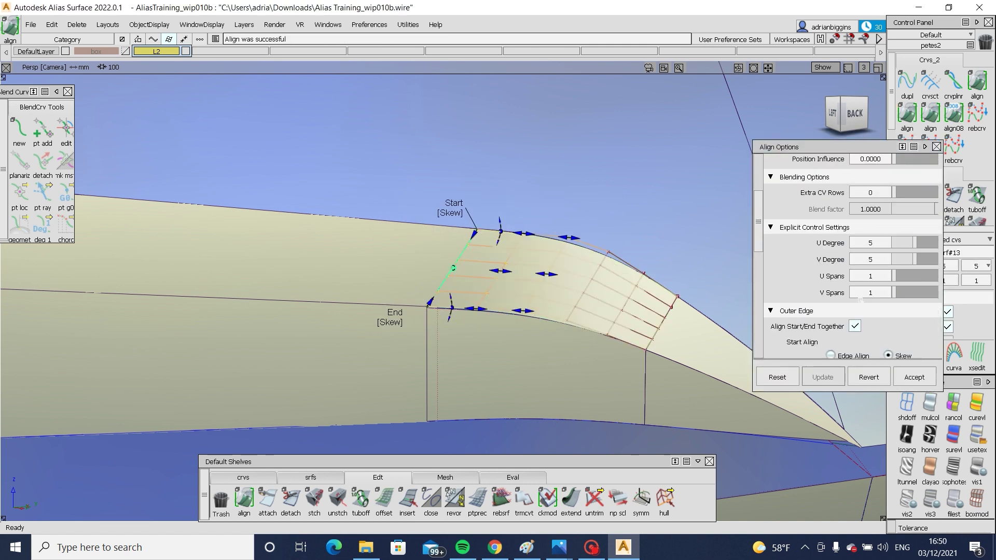
{"action": "left_click", "coordinate": [394, 323]}
{"action": "left_click_drag", "start_coordinate": [447, 316], "coordinate": [449, 366], "text": "ctrl+shift"}
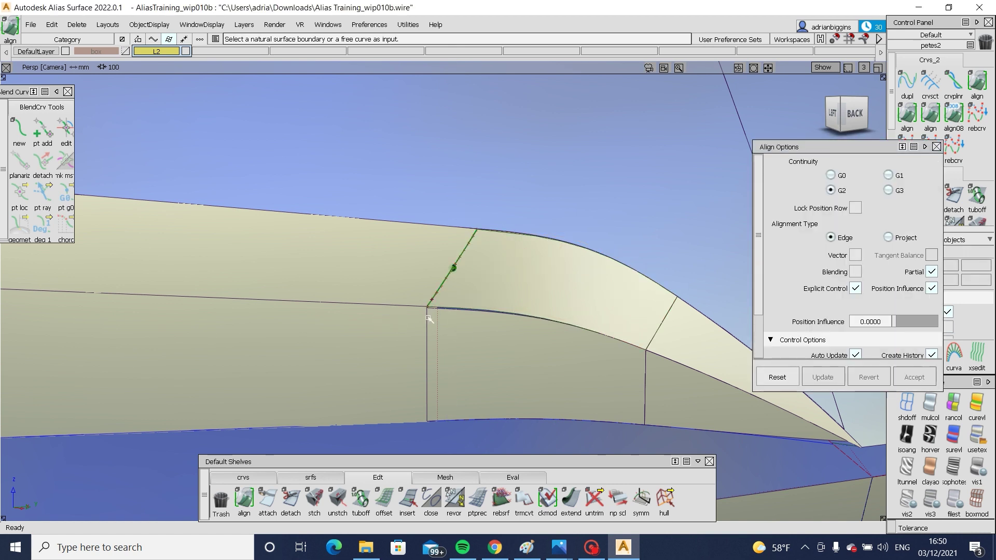
Step: Select the lower blend surface beneath the aligned end blend, untrim it and delete it
{"action": "left_click_drag", "start_coordinate": [529, 319], "coordinate": [482, 367], "text": "ctrl+shift"}
{"action": "left_click", "coordinate": [483, 365]}
{"action": "left_click_drag", "start_coordinate": [515, 325], "coordinate": [500, 411], "text": "ctrl+shift"}
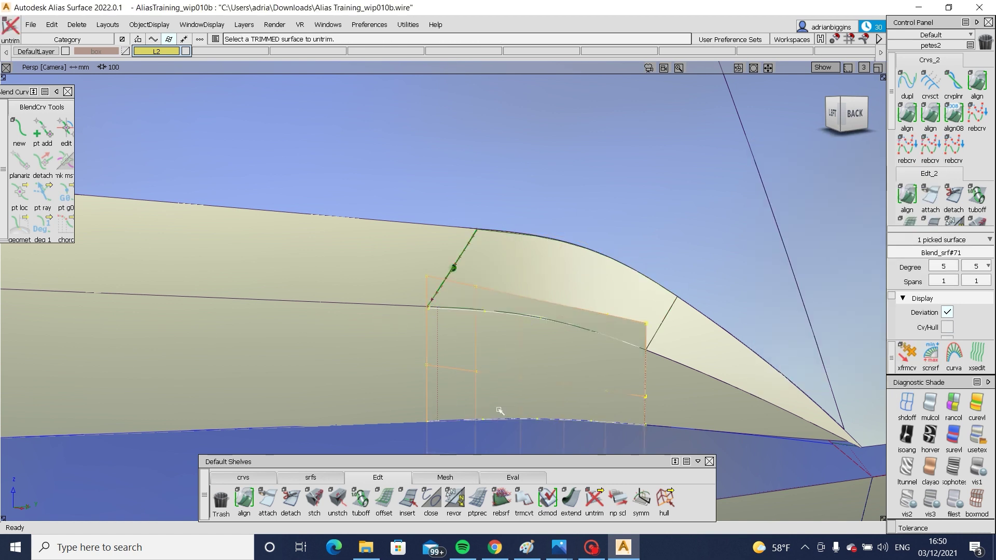
{"action": "mouse_move", "coordinate": [509, 361]}
{"action": "left_mouse_down", "text": "ctrl+shift"}
{"action": "mouse_move", "coordinate": [571, 315]}
{"action": "mouse_move", "coordinate": [493, 372]}
{"action": "left_mouse_up", "text": "ctrl+shift"}
{"action": "left_click", "coordinate": [488, 373]}
{"action": "key", "text": "Delete"}
Step: Try to bridge the gap with a freeform blend between the end surface's edge and the long wall's edge
{"action": "left_click", "coordinate": [293, 480]}
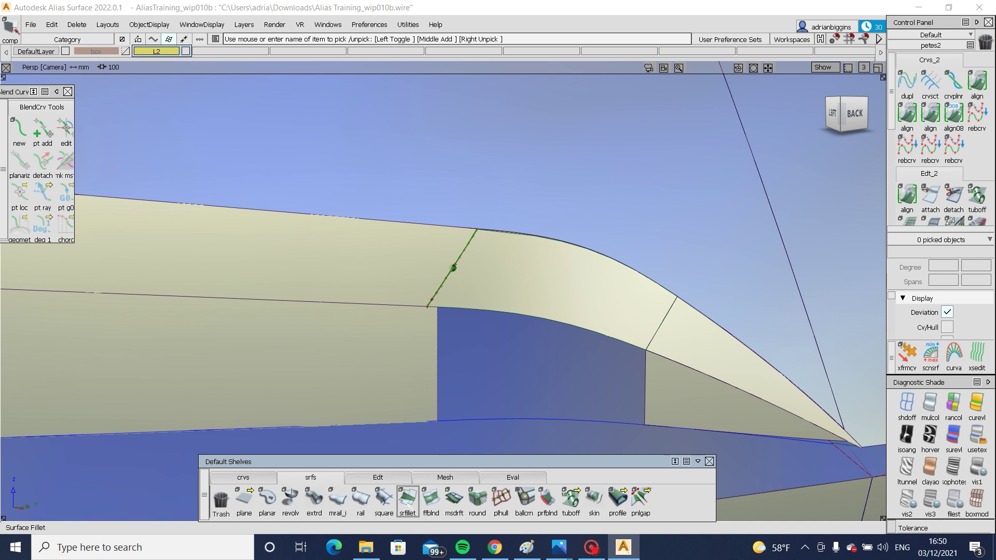
{"action": "left_click", "coordinate": [644, 376]}
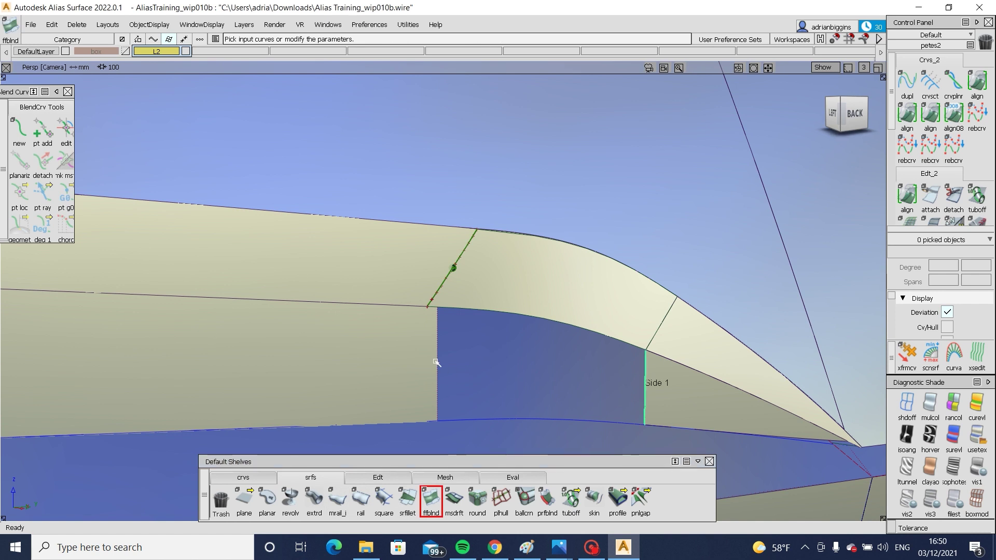
{"action": "left_click", "coordinate": [437, 363]}
{"action": "key", "text": "Delete"}
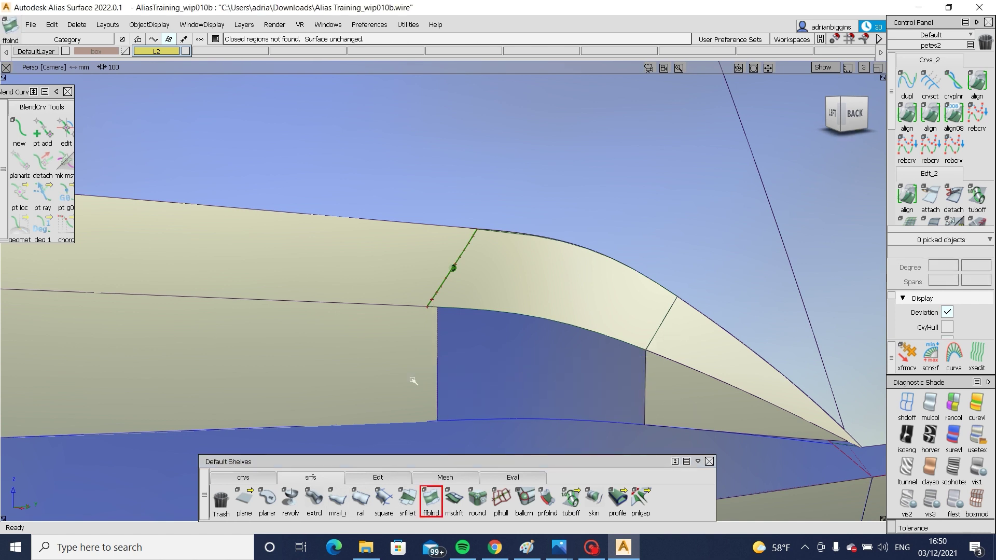
Step: Untrim the long recess wall and trim it again, keeping the region in front of the gap
{"action": "left_click_drag", "start_coordinate": [425, 371], "coordinate": [413, 380], "text": "ctrl+shift"}
{"action": "left_click", "coordinate": [414, 381]}
{"action": "middle_click_drag", "start_coordinate": [443, 363], "coordinate": [445, 397], "text": "ctrl+shift"}
{"action": "left_click", "coordinate": [446, 401]}
{"action": "key", "text": "t"}
{"action": "left_click", "coordinate": [383, 380]}
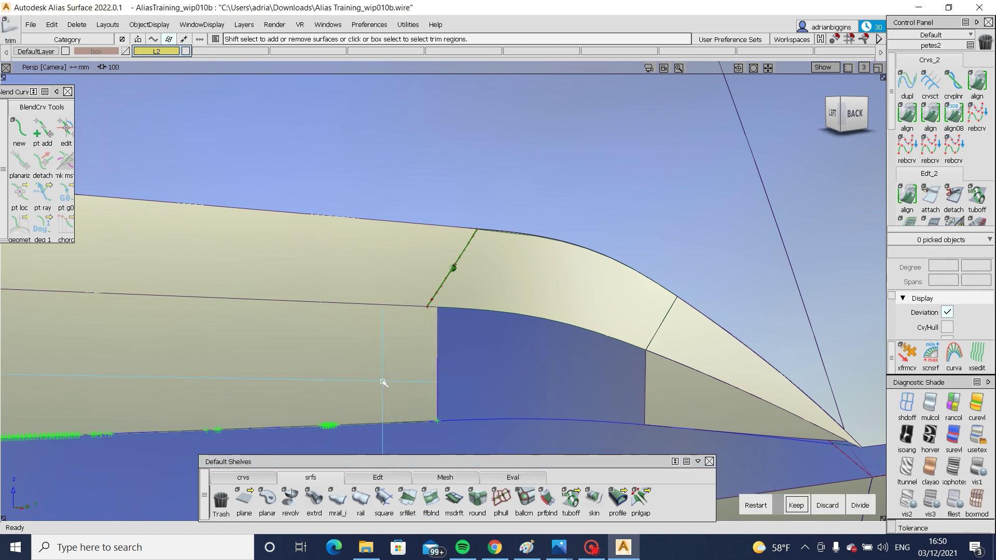
{"action": "key", "text": "space"}
Step: Draw a straight vertical curve down from the end blend's lower corner and project it onto the long recess wall
{"action": "left_click", "coordinate": [431, 499]}
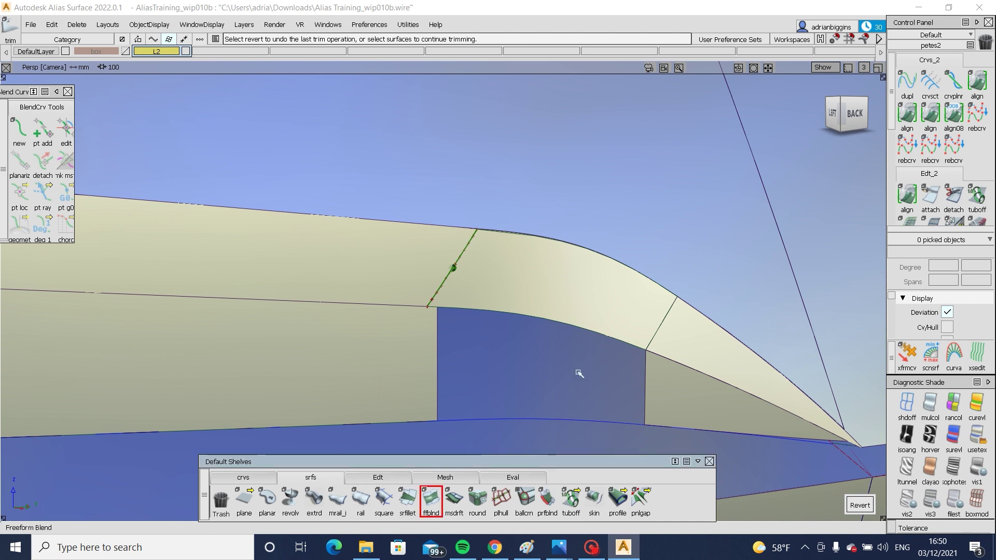
{"action": "left_click", "coordinate": [244, 478]}
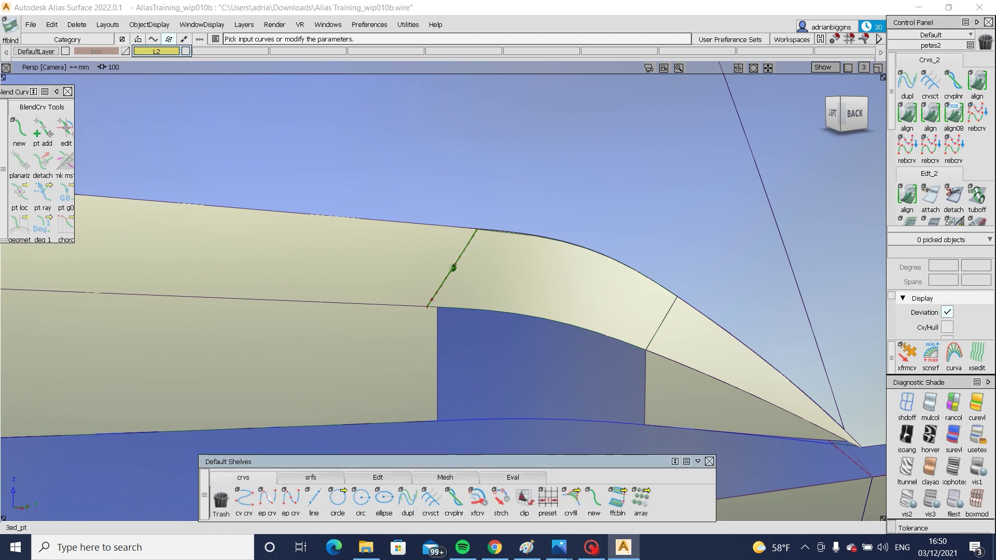
{"action": "left_click", "coordinate": [427, 307]}
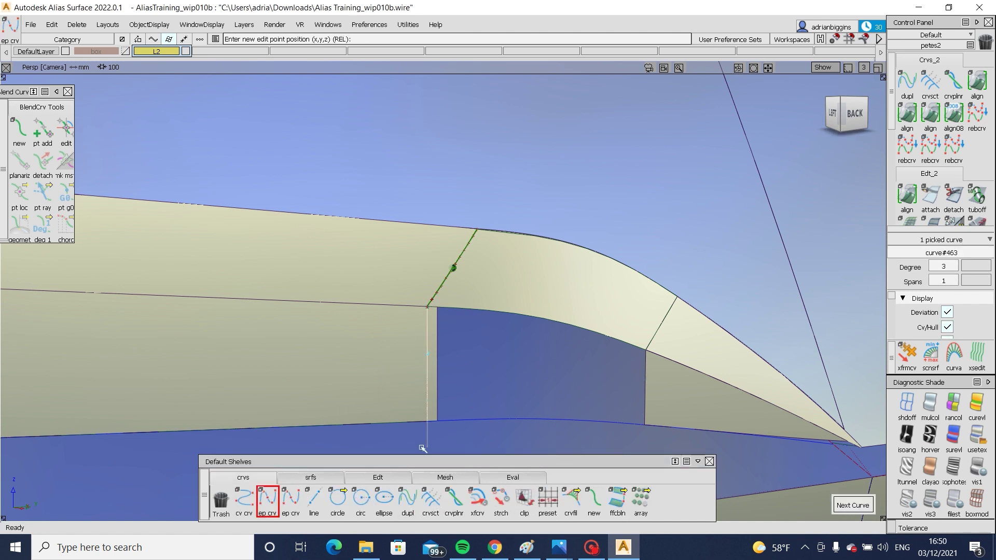
{"action": "key", "text": "space"}
{"action": "left_click", "coordinate": [389, 396]}
{"action": "key", "text": "p"}
{"action": "left_click", "coordinate": [406, 350]}
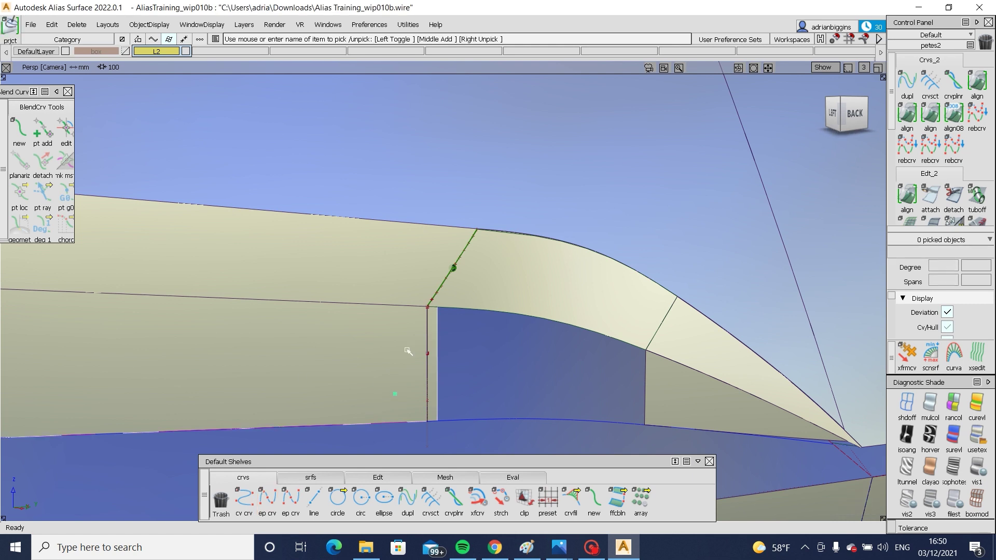
{"action": "key", "text": "space"}
Step: Trim the long recess wall at the projected curve, keeping the region away from the gap
{"action": "left_click_drag", "start_coordinate": [465, 376], "coordinate": [465, 376]}
{"action": "right_click_drag", "start_coordinate": [451, 325], "coordinate": [396, 344], "text": "ctrl+shift"}
{"action": "left_click", "coordinate": [400, 336]}
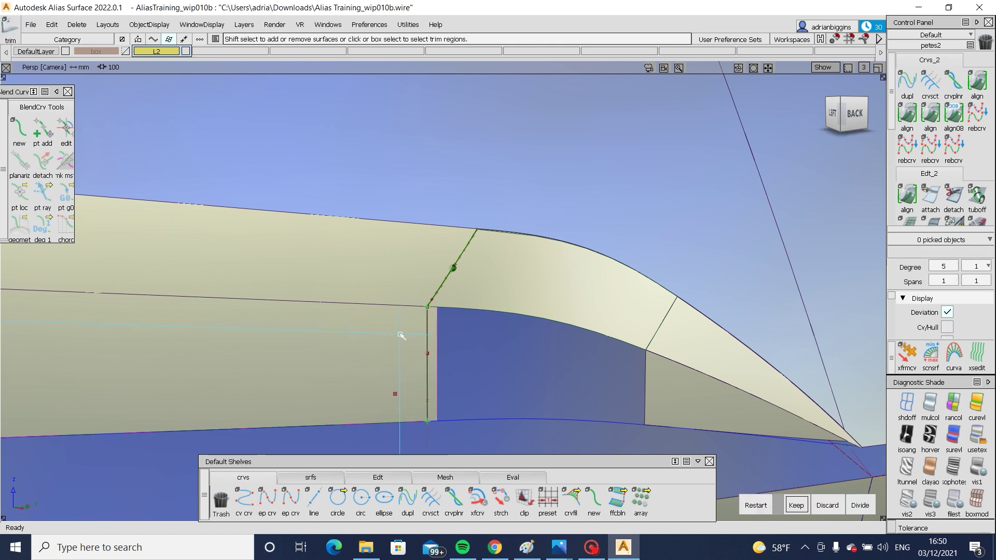
{"action": "key", "text": "space"}
{"action": "double_click", "coordinate": [335, 466]}
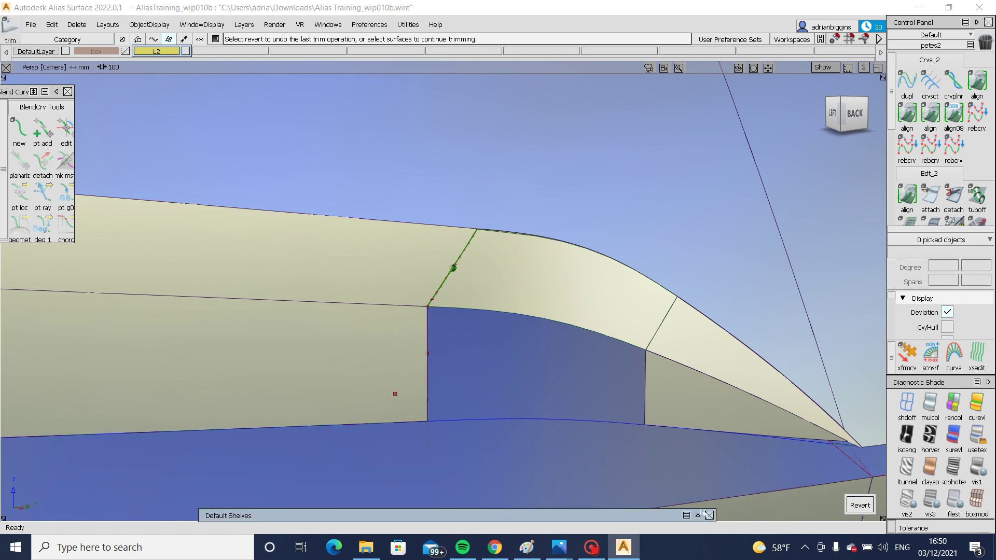
Step: Bridge the gap with a freeform blend between the pointed end wall's edge and the long wall's trimmed edge
{"action": "left_click", "coordinate": [698, 515]}
{"action": "left_click", "coordinate": [328, 478]}
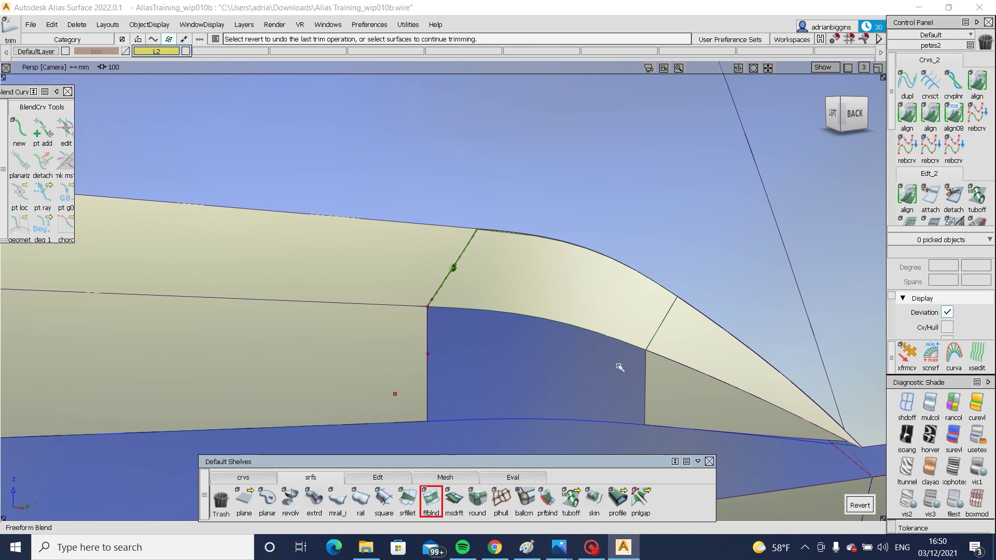
{"action": "left_click", "coordinate": [646, 374]}
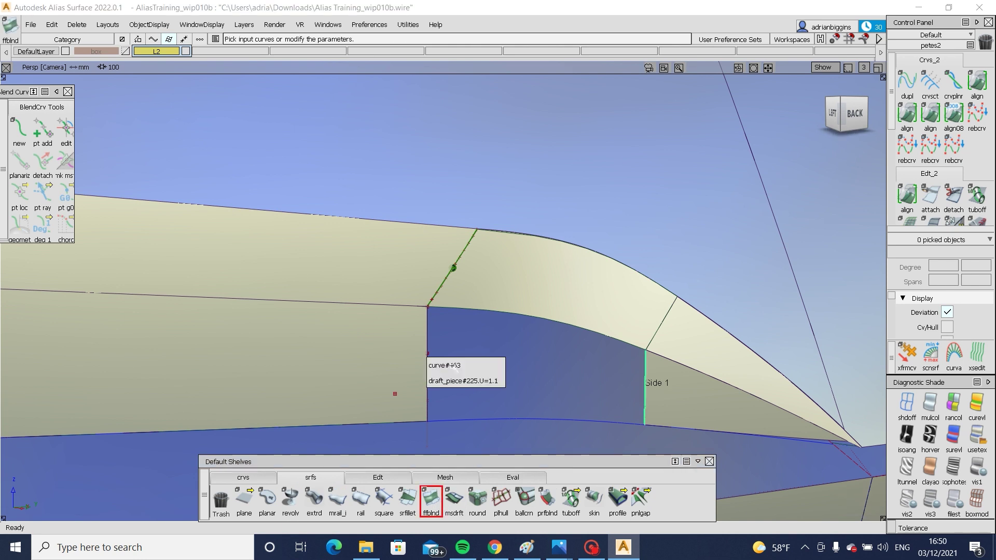
{"action": "left_click", "coordinate": [427, 358]}
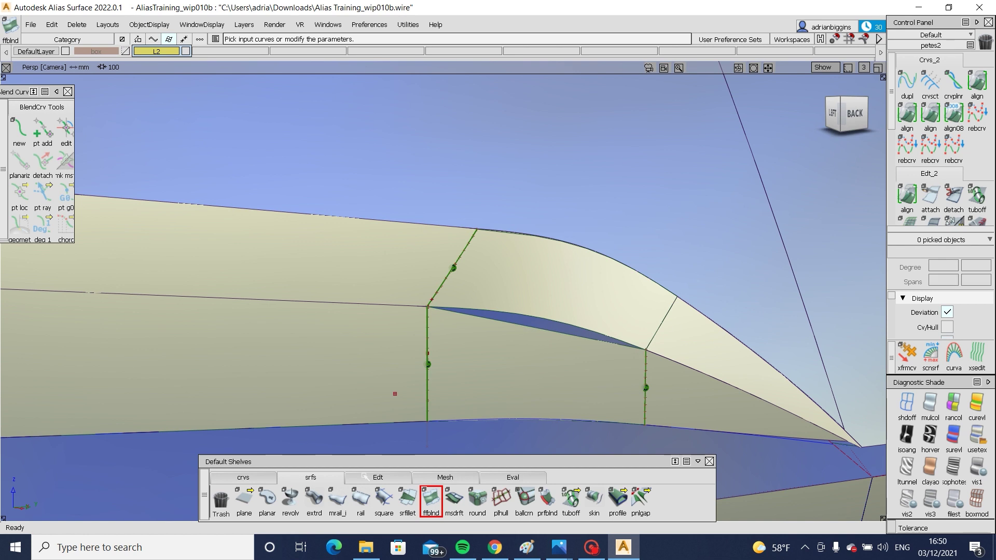
Step: Extend the upper edge of the new blend surface past the end blend above it
{"action": "left_click", "coordinate": [378, 478]}
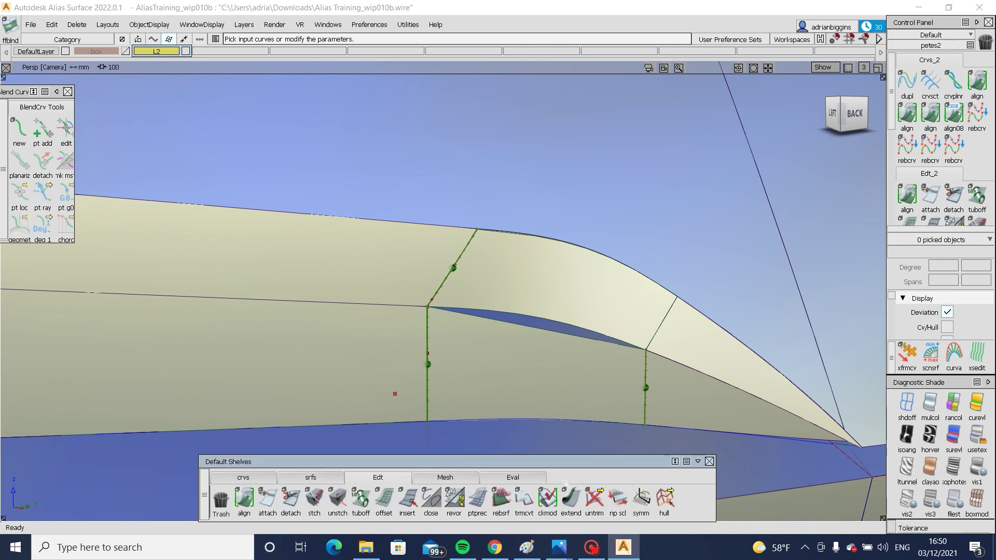
{"action": "left_click", "coordinate": [537, 329]}
{"action": "key", "text": "Return"}
{"action": "key", "text": "Return"}
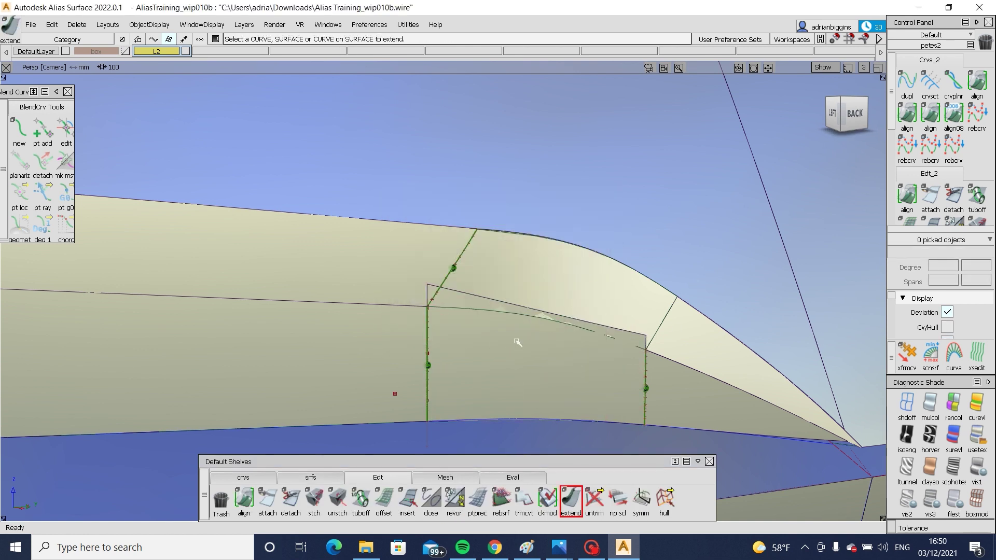
Step: Intersect the extended blend with the end blend surface above and trim off its overhanging region
{"action": "left_click", "coordinate": [517, 343]}
{"action": "left_click_drag", "start_coordinate": [455, 331], "coordinate": [677, 378], "text": "ctrl+shift"}
{"action": "left_click", "coordinate": [542, 317]}
{"action": "left_click", "coordinate": [860, 504]}
{"action": "left_click", "coordinate": [554, 372]}
{"action": "key", "text": "space"}
Step: Untrim the pointed end wall and delete its old curves on surface
{"action": "middle_click_drag", "start_coordinate": [806, 430], "coordinate": [742, 404], "text": "alt+shift"}
{"action": "left_click_drag", "start_coordinate": [739, 406], "coordinate": [721, 407], "text": "ctrl+shift"}
{"action": "left_click", "coordinate": [708, 410]}
{"action": "right_click_drag", "start_coordinate": [700, 416], "coordinate": [750, 484], "text": "ctrl+shift"}
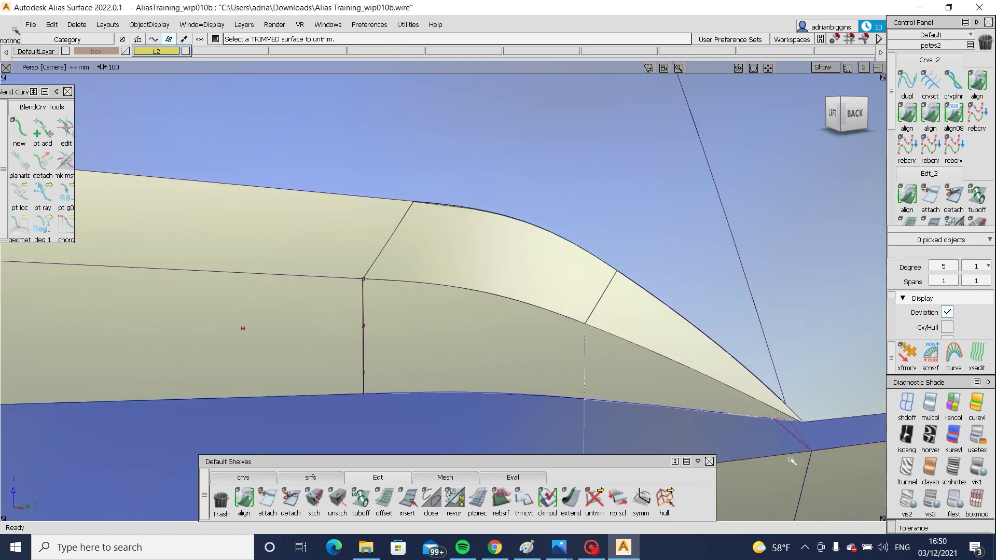
{"action": "left_click_drag", "start_coordinate": [791, 460], "coordinate": [781, 447], "text": "ctrl+shift"}
{"action": "left_click_drag", "start_coordinate": [730, 399], "coordinate": [796, 443]}
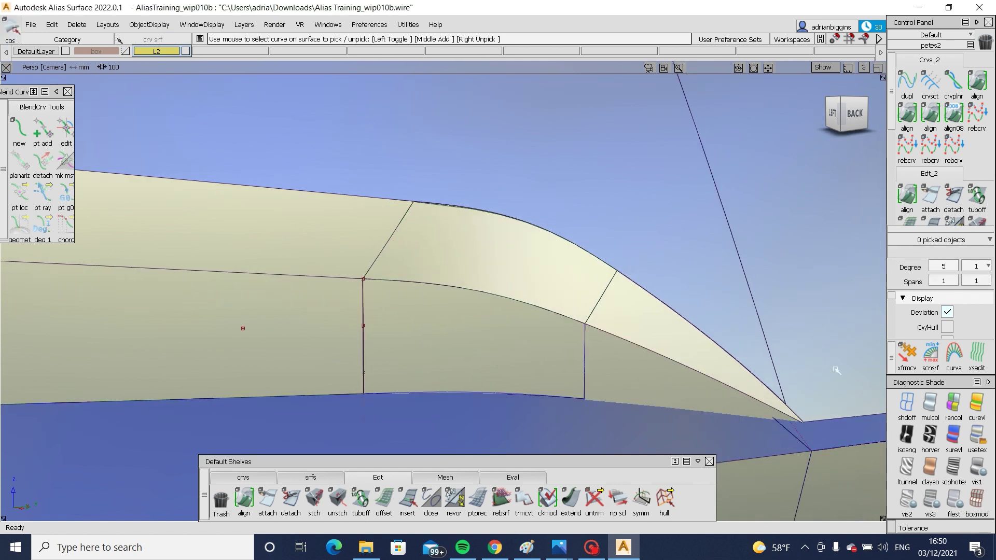
{"action": "key", "text": "Delete"}
Step: Intersect the pointed end wall with its adjoining surface and extend the curve about 40 mm past the recess tip
{"action": "left_click_drag", "start_coordinate": [767, 404], "coordinate": [742, 405], "text": "ctrl+shift"}
{"action": "left_click", "coordinate": [739, 408]}
{"action": "right_click_drag", "start_coordinate": [756, 419], "coordinate": [718, 454], "text": "ctrl+shift"}
{"action": "left_click", "coordinate": [720, 393]}
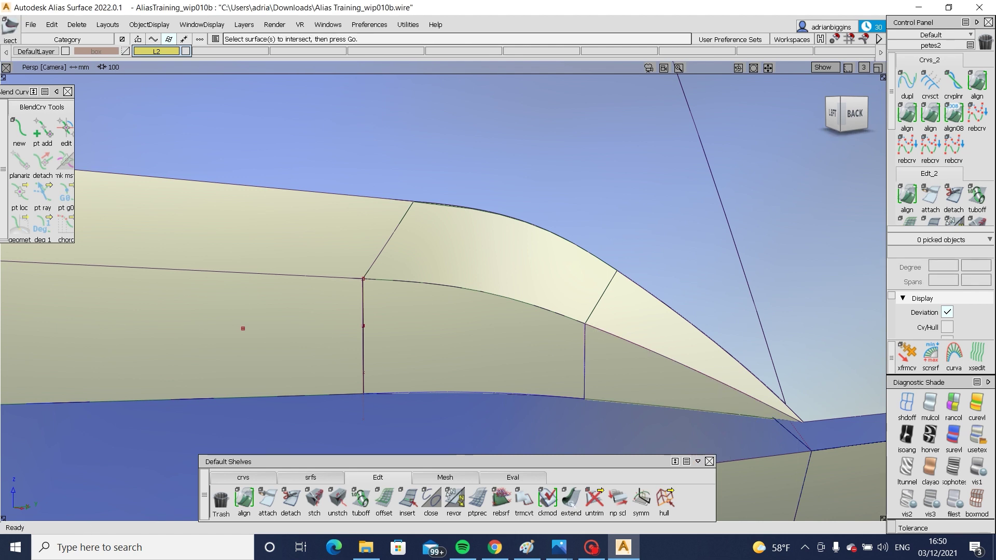
{"action": "left_click", "coordinate": [570, 503]}
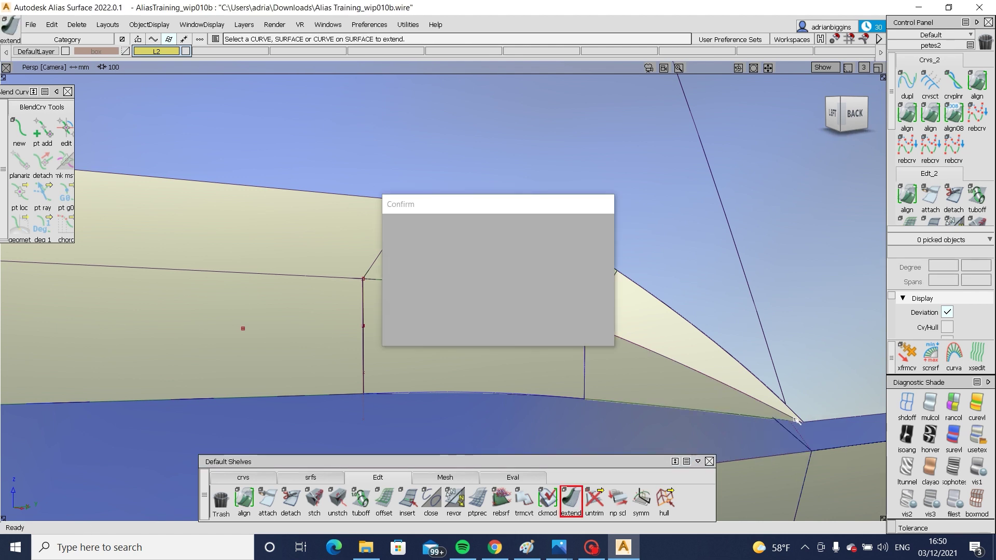
{"action": "left_click", "coordinate": [836, 425]}
Step: Trim the pointed end wall along its extended curve, keeping the region inside the recess
{"action": "right_click_drag", "start_coordinate": [845, 372], "coordinate": [710, 395], "text": "ctrl+shift"}
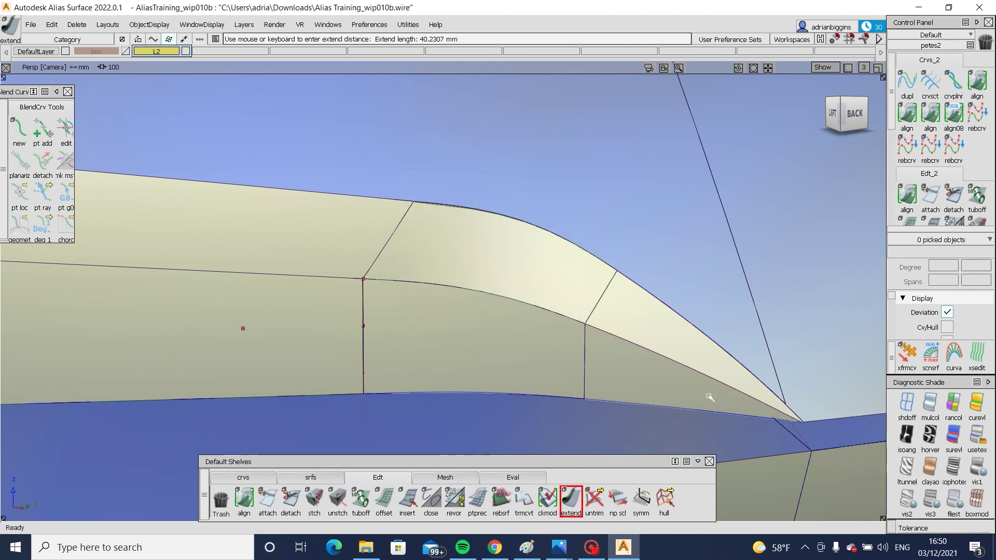
{"action": "left_click", "coordinate": [709, 397]}
{"action": "key", "text": "space"}
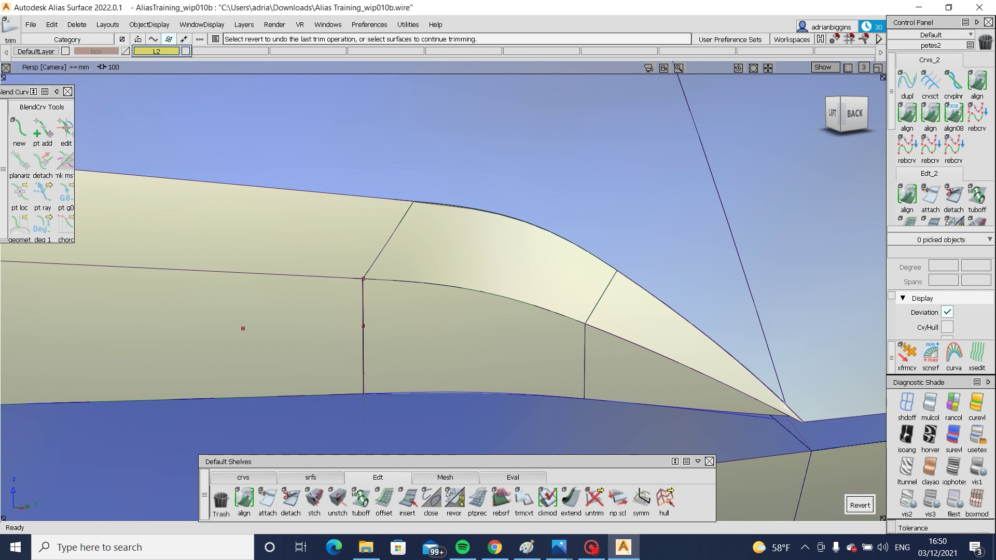
{"action": "left_click", "coordinate": [784, 404]}
{"action": "right_click_drag", "start_coordinate": [784, 404], "coordinate": [822, 414], "text": "alt+shift"}
{"action": "middle_click_drag", "start_coordinate": [822, 414], "coordinate": [686, 404], "text": "alt+shift"}
{"action": "left_click_drag", "start_coordinate": [703, 413], "coordinate": [688, 307], "text": "ctrl+shift"}
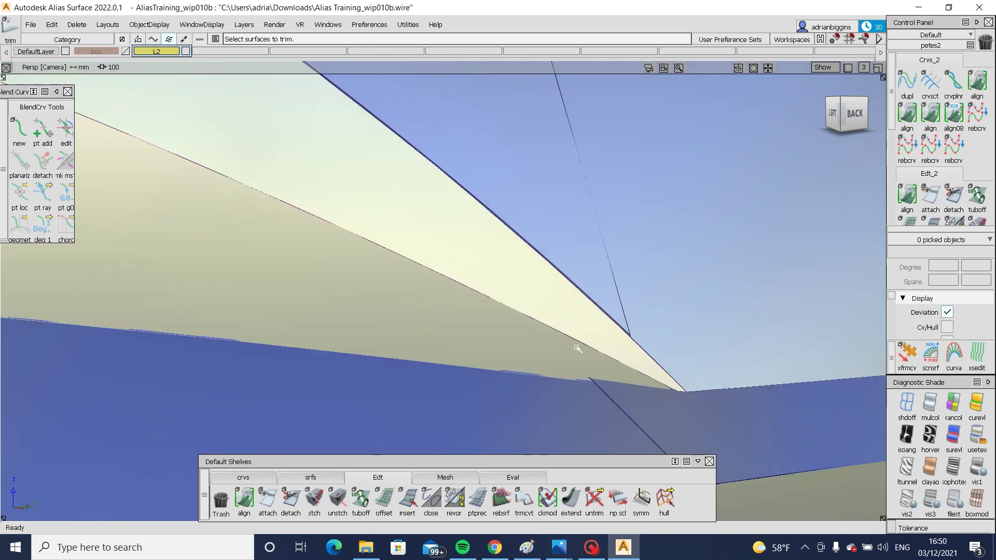
{"action": "left_click", "coordinate": [538, 353]}
{"action": "left_click_drag", "start_coordinate": [578, 348], "coordinate": [538, 402], "text": "ctrl+shift"}
{"action": "left_click_drag", "start_coordinate": [538, 402], "coordinate": [539, 353], "text": "ctrl+shift"}
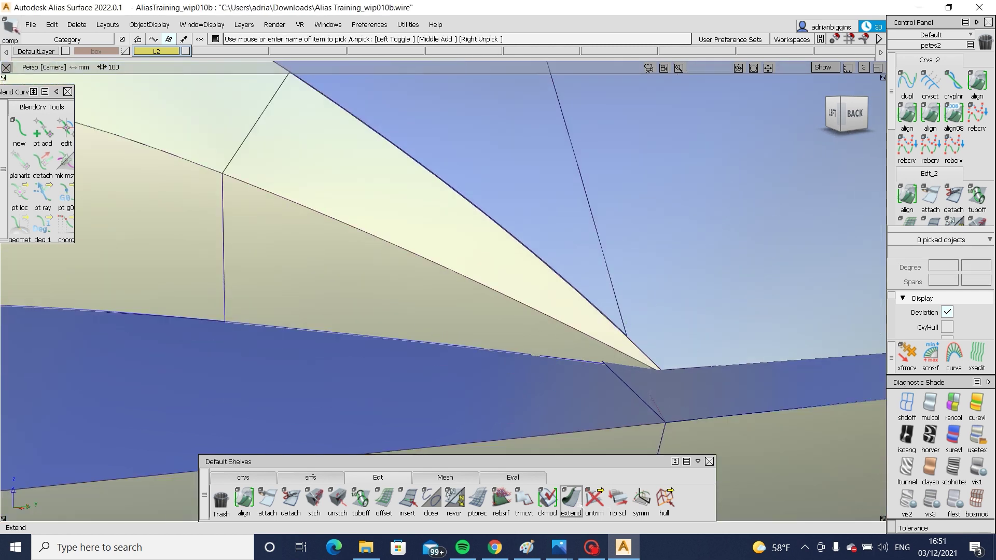
Step: Extend the curve at the pointed end wall's tip and retrim the wall to it
{"action": "left_click", "coordinate": [571, 499]}
{"action": "left_click", "coordinate": [595, 367]}
{"action": "left_click", "coordinate": [663, 370]}
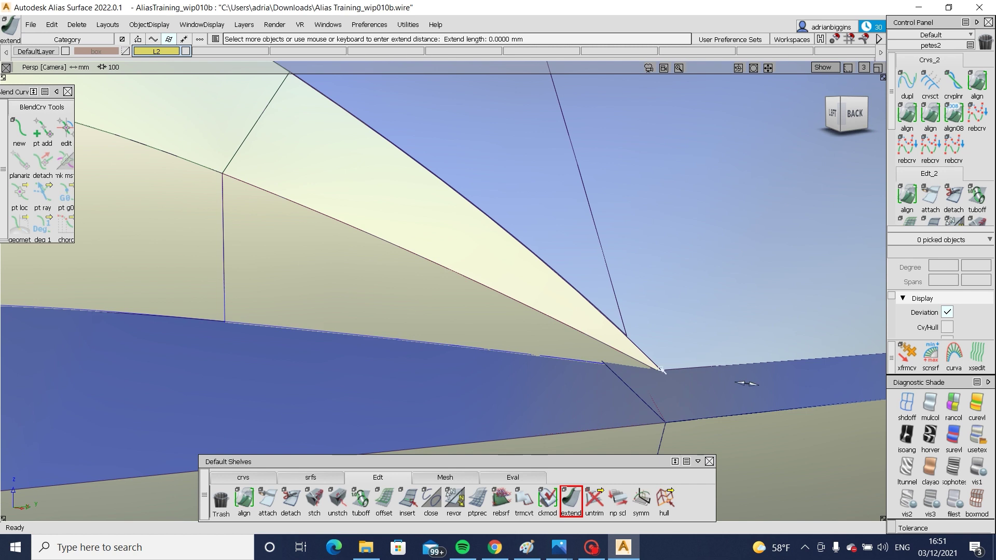
{"action": "right_click_drag", "start_coordinate": [728, 361], "coordinate": [613, 421], "text": "ctrl+shift"}
{"action": "left_click", "coordinate": [495, 344]}
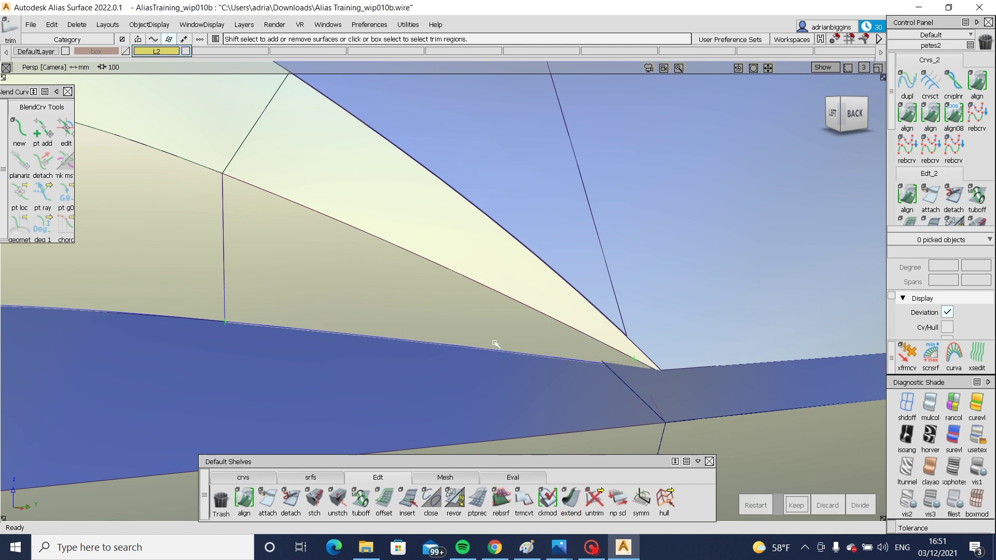
{"action": "left_click_drag", "start_coordinate": [575, 305], "coordinate": [544, 330], "text": "ctrl+shift"}
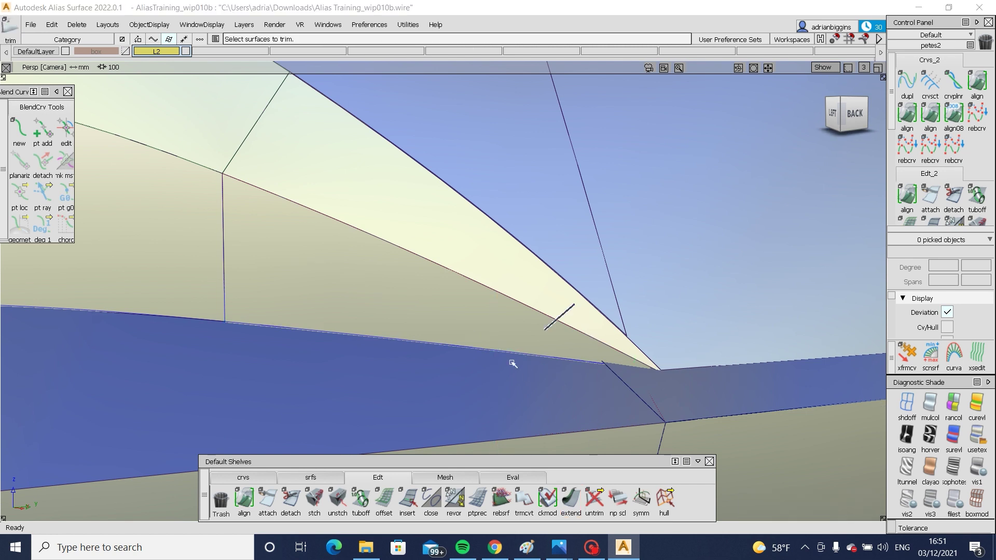
{"action": "left_click", "coordinate": [497, 335]}
{"action": "left_click_drag", "start_coordinate": [500, 374], "coordinate": [502, 285], "text": "ctrl+shift"}
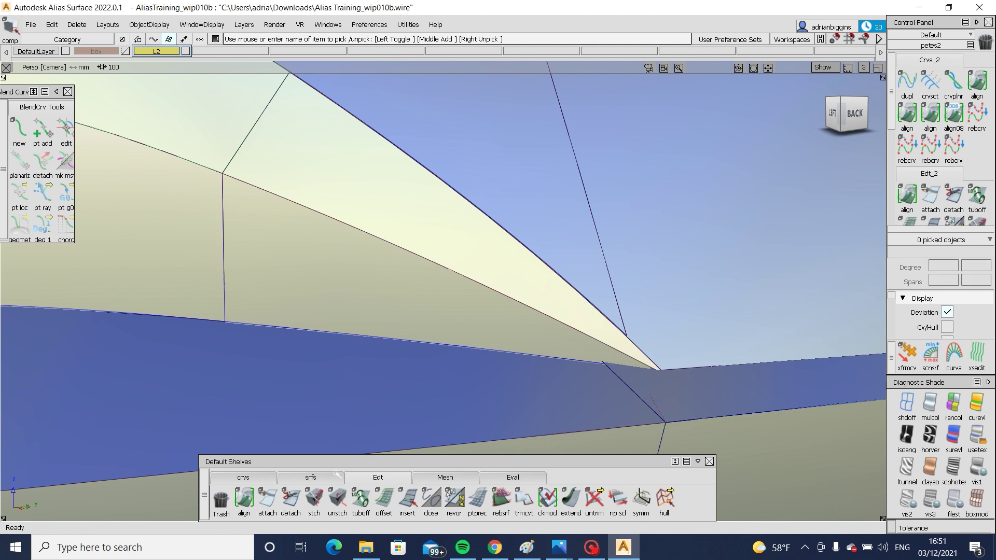
Step: Build a G2 surface fillet with a chordal length of 5 between the recess's upper wall surfaces and the body, with its end set to Extend
{"action": "left_click", "coordinate": [327, 477]}
{"action": "right_click_drag", "start_coordinate": [449, 420], "coordinate": [416, 325], "text": "alt+shift"}
{"action": "middle_click_drag", "start_coordinate": [415, 325], "coordinate": [498, 337], "text": "alt+shift"}
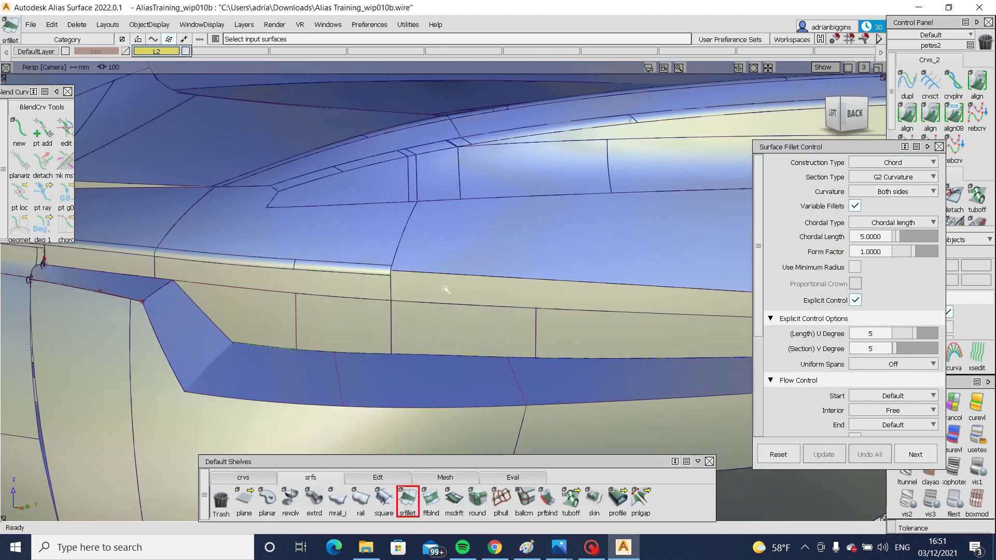
{"action": "left_click", "coordinate": [444, 289]}
{"action": "middle_click_drag", "start_coordinate": [612, 317], "coordinate": [473, 319], "text": "alt+shift"}
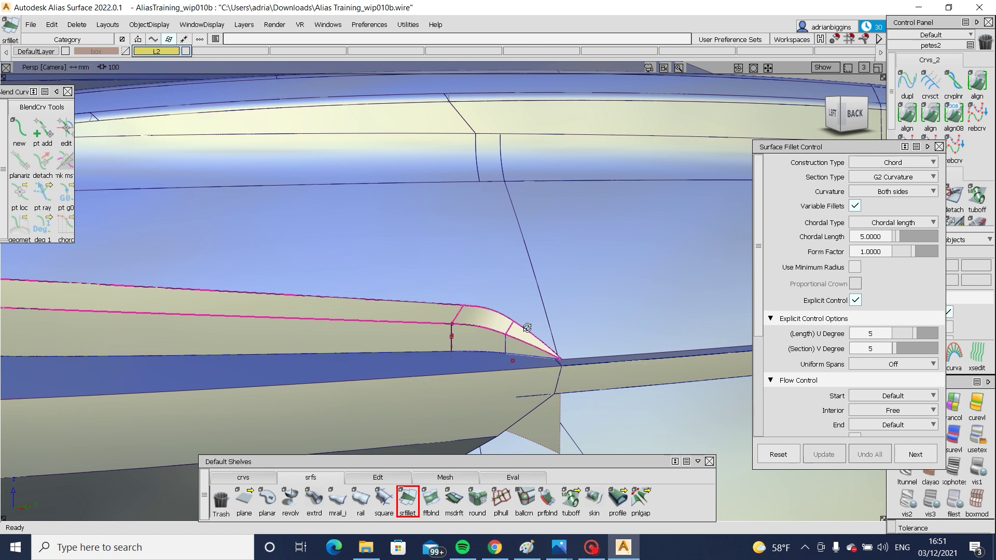
{"action": "right_click_drag", "start_coordinate": [527, 328], "coordinate": [552, 353], "text": "alt+shift"}
{"action": "left_click", "coordinate": [626, 333]}
{"action": "left_click_drag", "start_coordinate": [553, 352], "coordinate": [305, 320], "text": "alt+shift"}
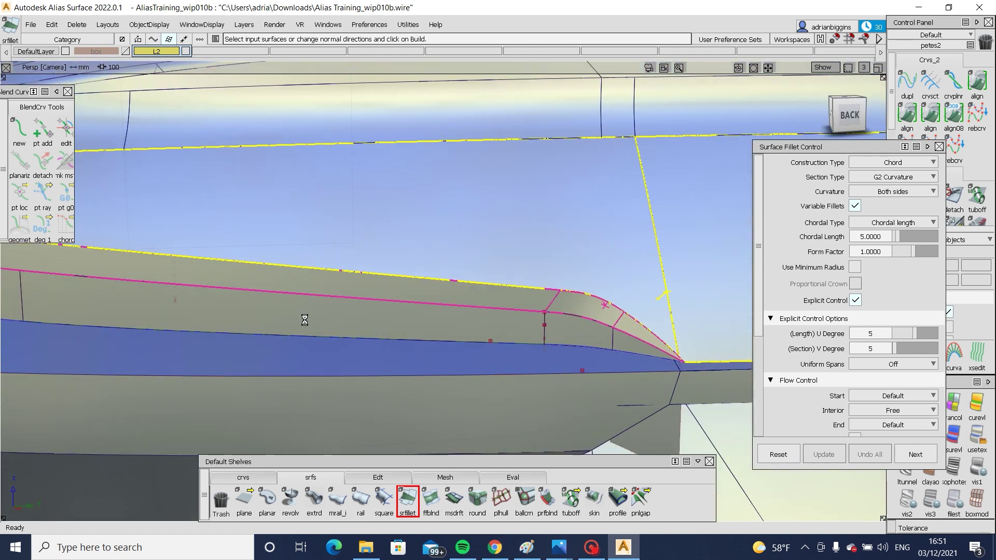
{"action": "left_click_drag", "start_coordinate": [286, 324], "coordinate": [341, 338], "text": "alt+shift"}
{"action": "middle_click_drag", "start_coordinate": [340, 339], "coordinate": [246, 327], "text": "alt+shift"}
{"action": "left_click", "coordinate": [573, 373]}
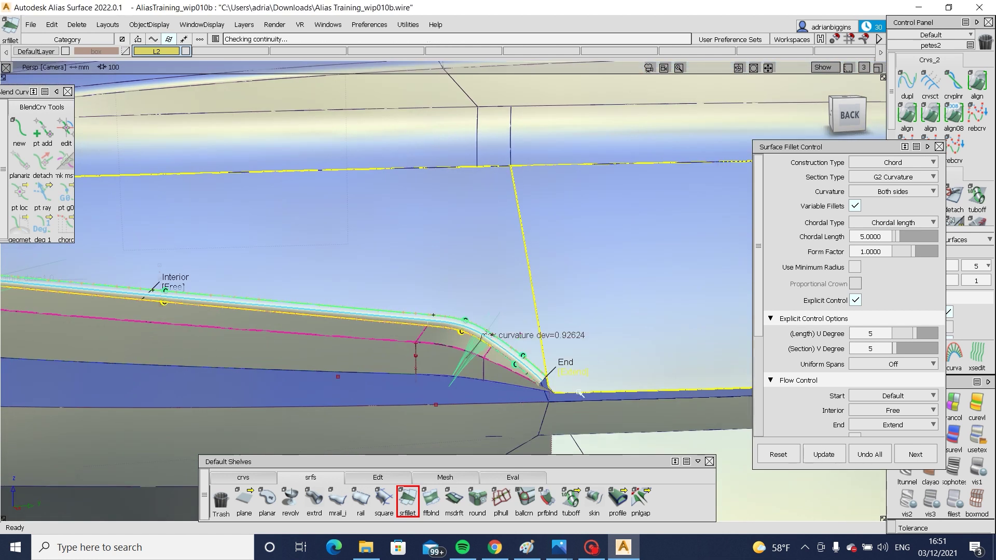
{"action": "right_click_drag", "start_coordinate": [605, 423], "coordinate": [609, 368], "text": "alt+shift"}
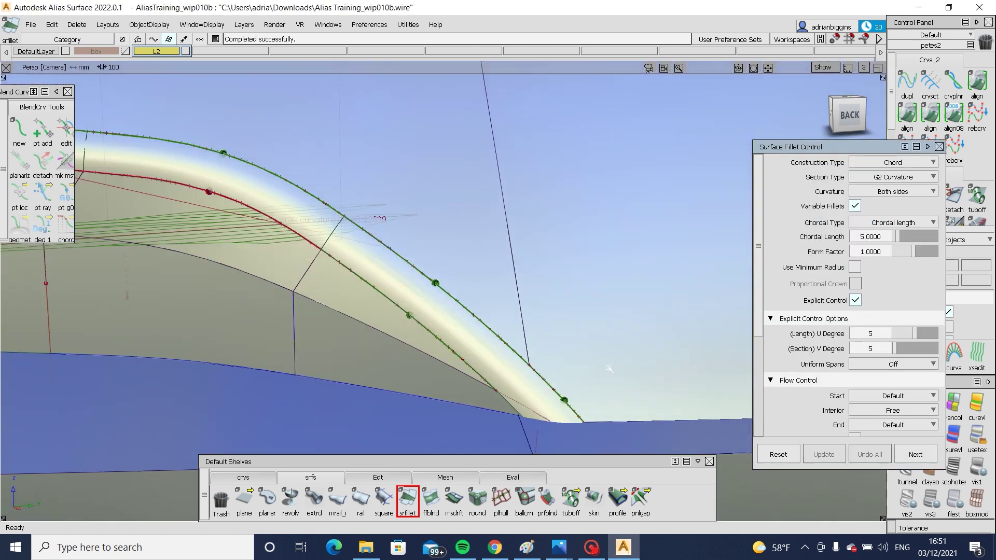
Step: Intersect the new fillet with the surface beneath its pointed end
{"action": "left_click_drag", "start_coordinate": [581, 384], "coordinate": [539, 410], "text": "ctrl+shift"}
{"action": "left_click", "coordinate": [527, 418]}
{"action": "left_click", "coordinate": [581, 439]}
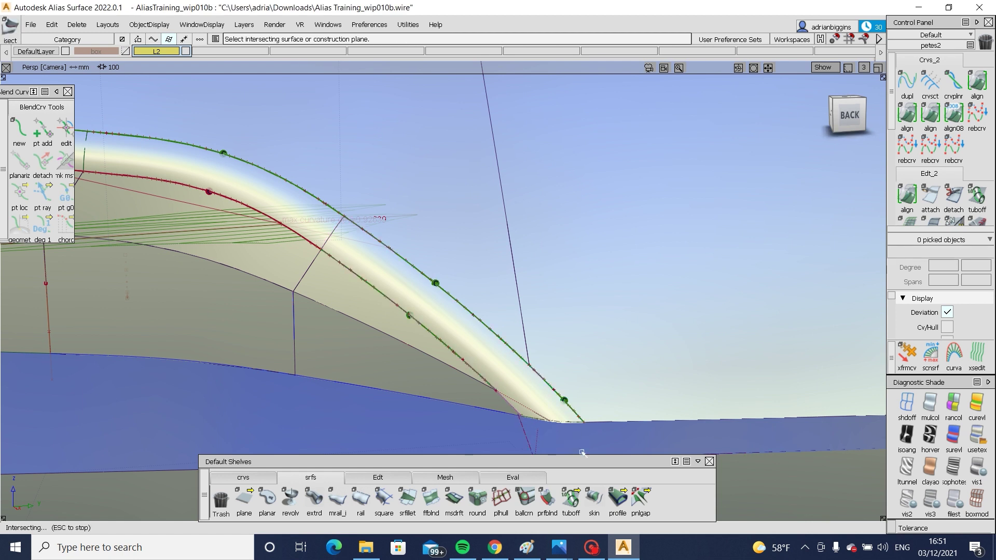
Step: Hide the model's lines and examine the shaded car body from the side and around the tail-lamp area
{"action": "key", "text": "ctrl+m"}
{"action": "right_click_drag", "start_coordinate": [585, 329], "coordinate": [500, 401], "text": "alt+shift"}
{"action": "left_click_drag", "start_coordinate": [500, 400], "coordinate": [656, 373], "text": "alt+shift"}
{"action": "middle_click_drag", "start_coordinate": [656, 373], "coordinate": [830, 373], "text": "alt+shift"}
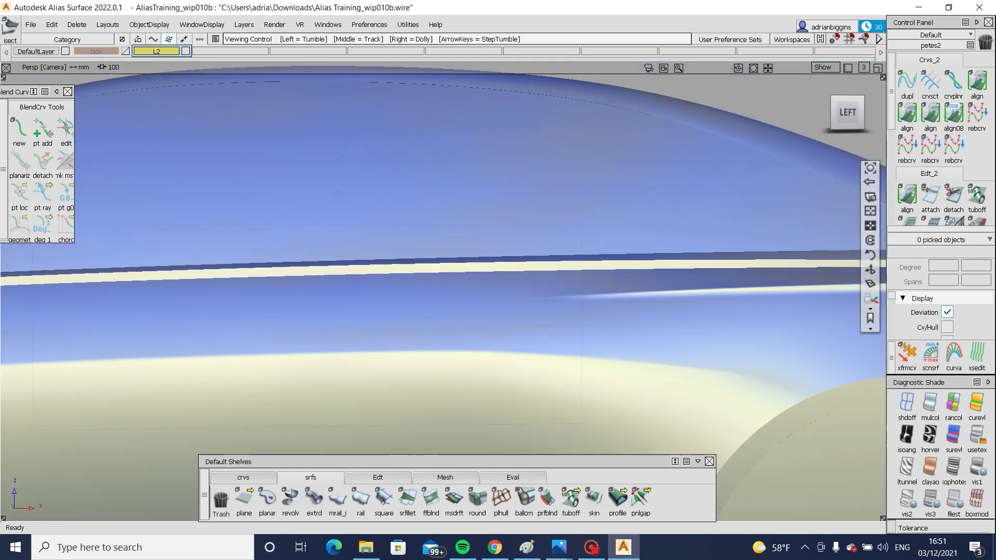
{"action": "right_click_drag", "start_coordinate": [830, 374], "coordinate": [507, 378], "text": "alt+shift"}
{"action": "middle_click_drag", "start_coordinate": [507, 378], "coordinate": [590, 362], "text": "alt+shift"}
{"action": "left_click_drag", "start_coordinate": [589, 363], "coordinate": [549, 374], "text": "alt+shift"}
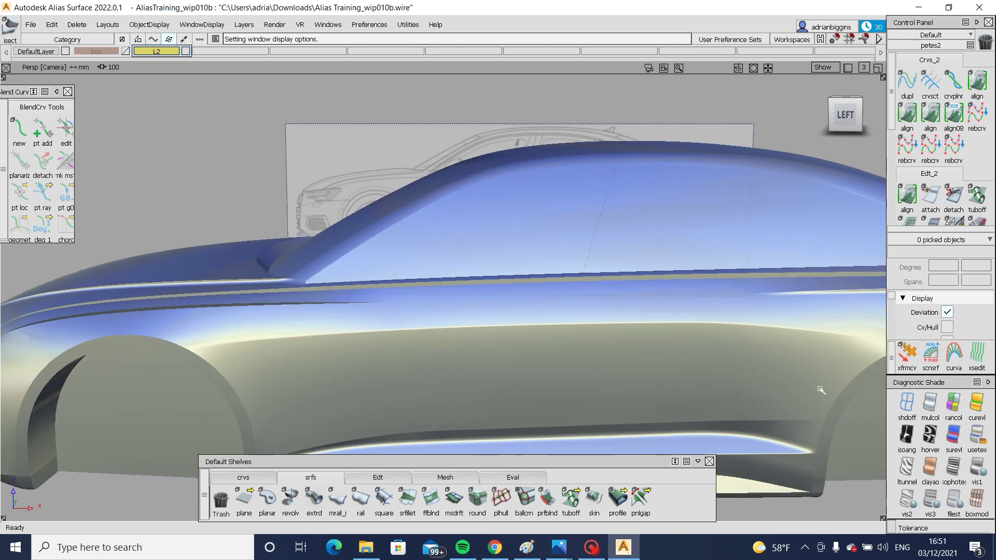
{"action": "right_click_drag", "start_coordinate": [728, 279], "coordinate": [507, 305], "text": "alt+shift"}
{"action": "middle_click_drag", "start_coordinate": [622, 294], "coordinate": [480, 285], "text": "alt+shift"}
{"action": "middle_click_drag", "start_coordinate": [332, 316], "coordinate": [540, 317], "text": "alt+shift"}
{"action": "left_click_drag", "start_coordinate": [541, 316], "coordinate": [520, 349], "text": "alt+shift"}
{"action": "right_click_drag", "start_coordinate": [464, 340], "coordinate": [291, 363], "text": "alt+shift"}
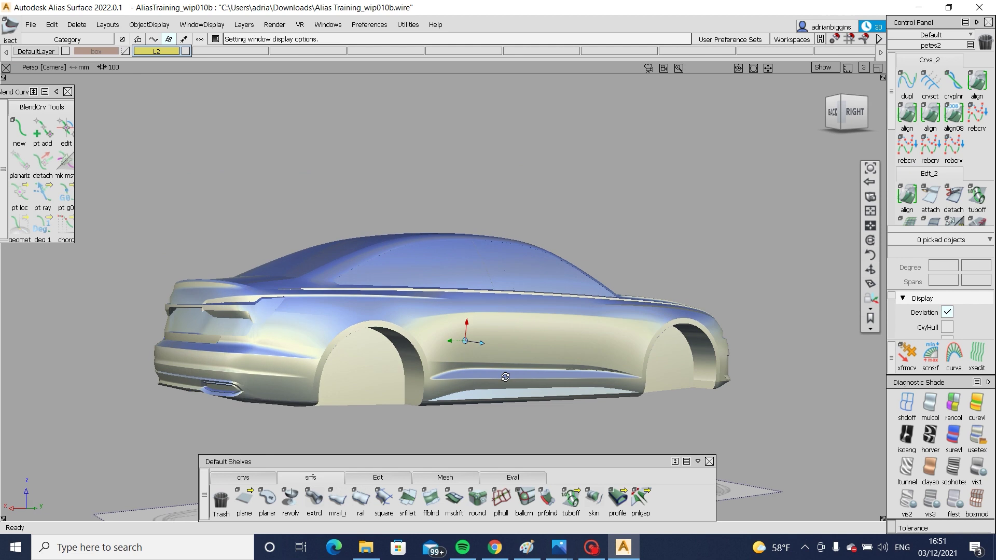
{"action": "left_click_drag", "start_coordinate": [291, 364], "coordinate": [303, 321], "text": "alt+shift"}
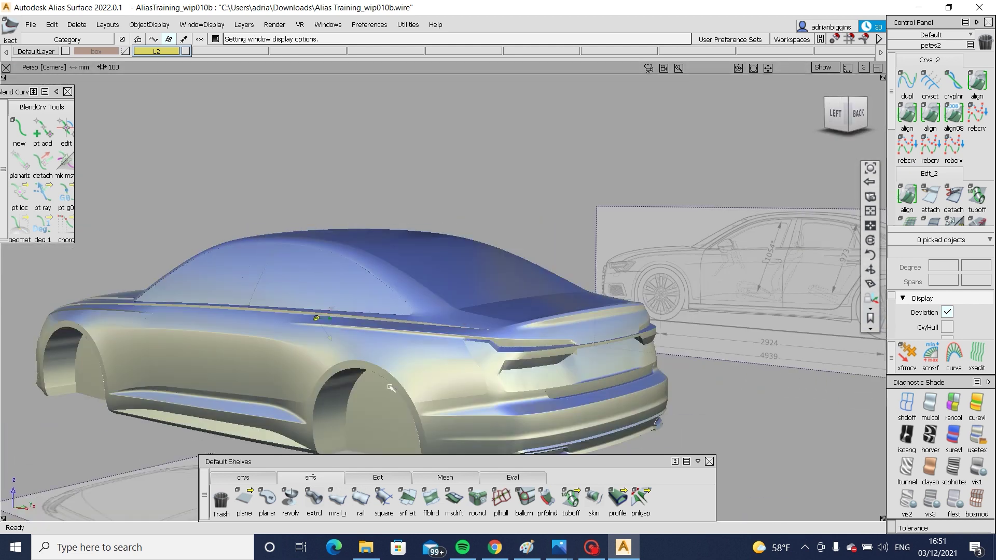
{"action": "right_click_drag", "start_coordinate": [535, 344], "coordinate": [592, 388], "text": "alt+shift"}
{"action": "left_click_drag", "start_coordinate": [592, 389], "coordinate": [438, 365], "text": "alt+shift"}
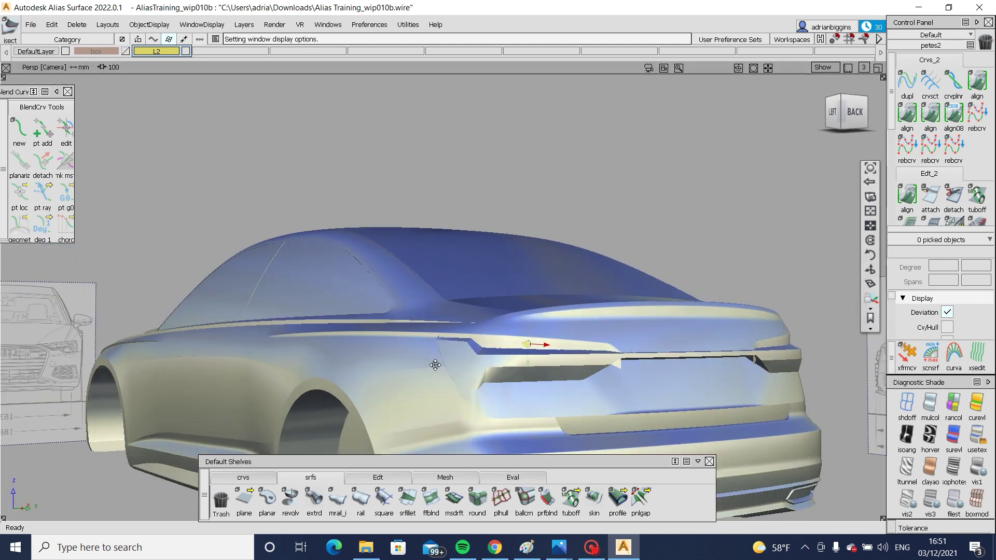
{"action": "middle_click_drag", "start_coordinate": [437, 365], "coordinate": [500, 354], "text": "alt+shift"}
{"action": "right_click_drag", "start_coordinate": [500, 354], "coordinate": [598, 394], "text": "alt+shift"}
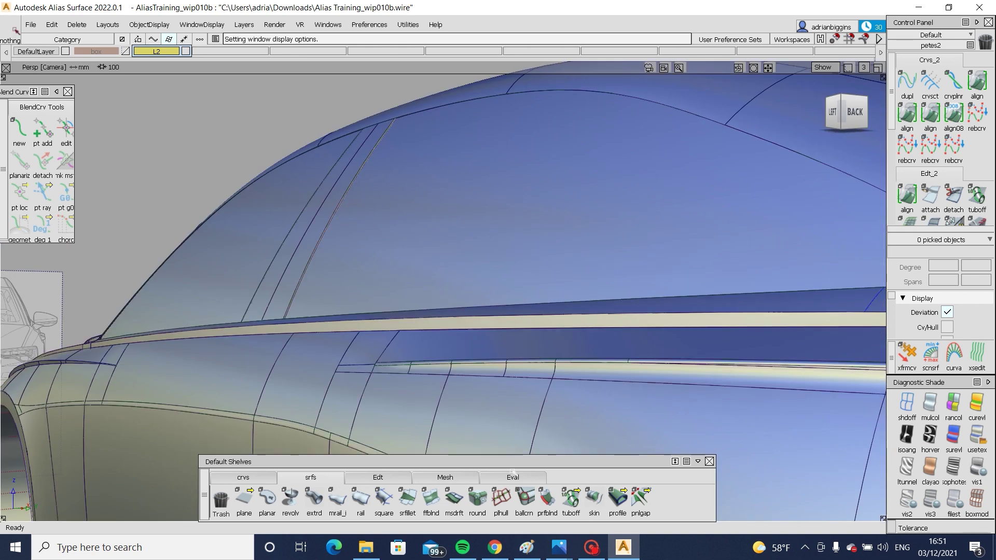
Step: Switch to the reference photos of the Audi A6 and examine its waistline, shoulder crease and tail lamp, before returning to Alias
{"action": "mouse_move", "coordinate": [560, 544]}
{"action": "left_click", "coordinate": [436, 469]}
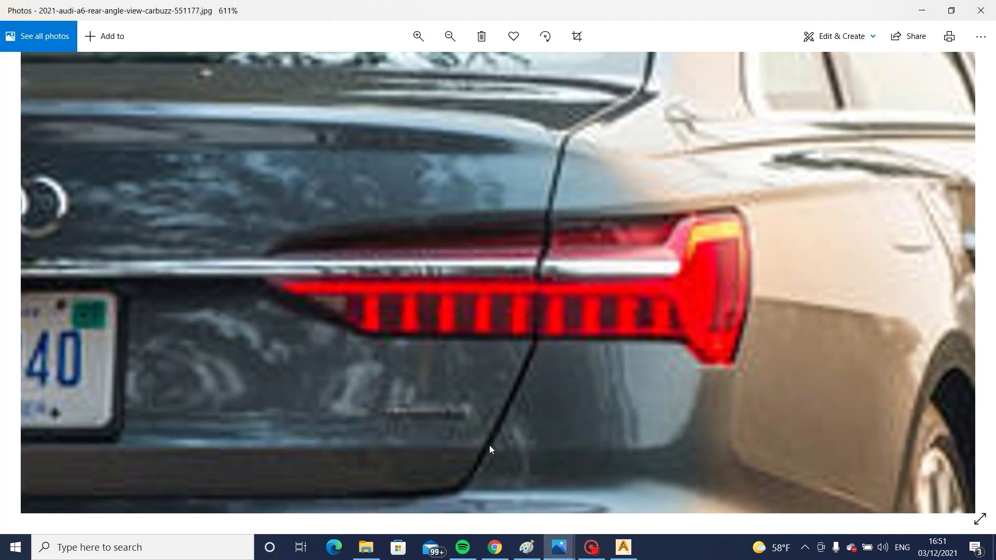
{"action": "left_click_drag", "start_coordinate": [783, 300], "coordinate": [606, 341]}
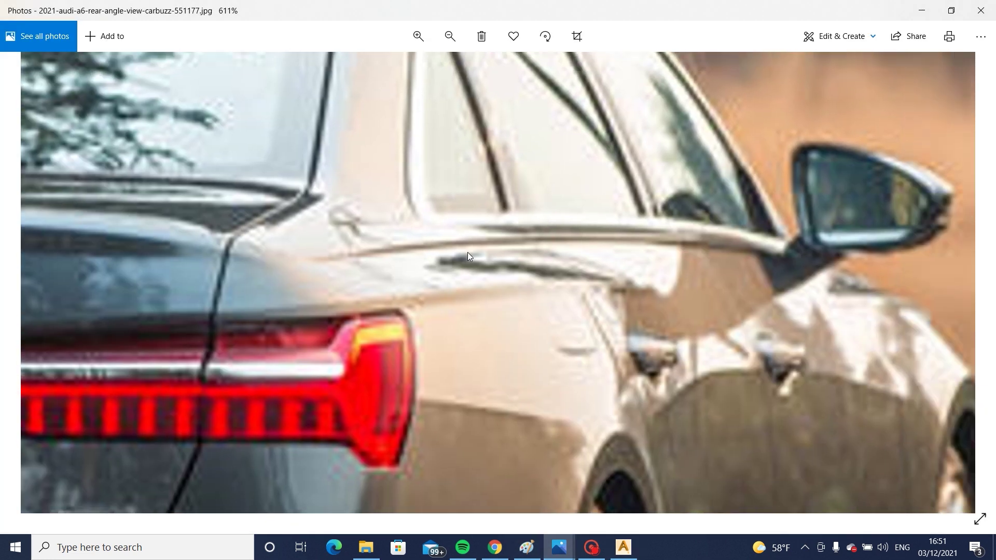
{"action": "mouse_move", "coordinate": [561, 548]}
{"action": "left_click", "coordinate": [693, 474]}
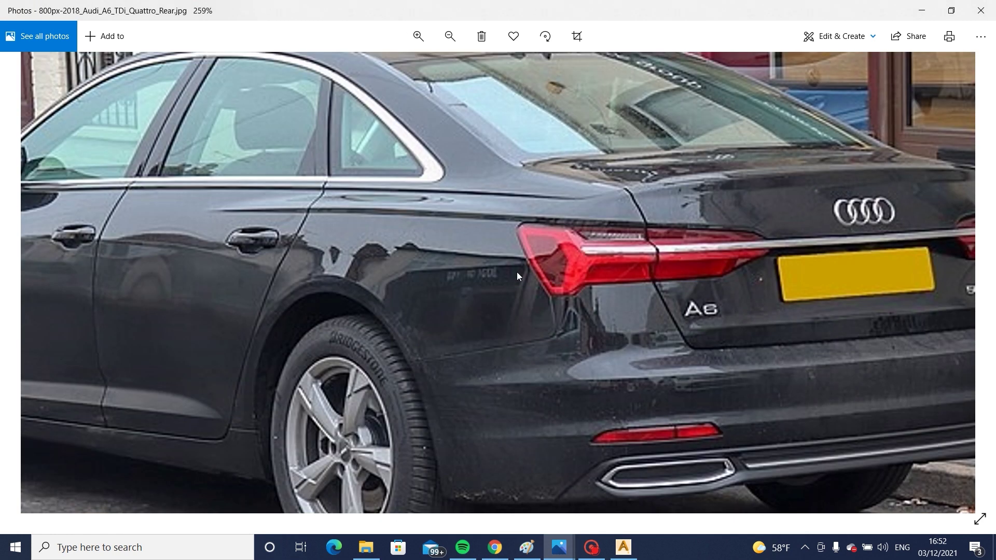
{"action": "scroll", "coordinate": [446, 263], "scroll_direction": "up", "scroll_amount": 3}
{"action": "mouse_move", "coordinate": [453, 248]}
{"action": "left_mouse_down"}
{"action": "mouse_move", "coordinate": [552, 287]}
{"action": "mouse_move", "coordinate": [742, 325]}
{"action": "left_mouse_up"}
{"action": "mouse_move", "coordinate": [449, 280]}
{"action": "left_mouse_down"}
{"action": "mouse_move", "coordinate": [641, 288]}
{"action": "mouse_move", "coordinate": [701, 305]}
{"action": "left_mouse_up"}
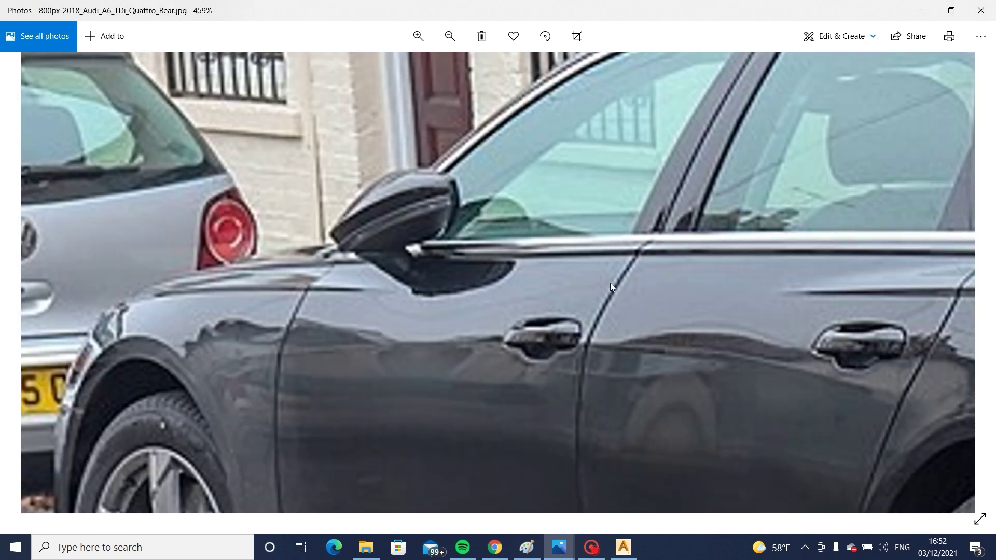
{"action": "left_click_drag", "start_coordinate": [583, 282], "coordinate": [392, 276]}
{"action": "left_click_drag", "start_coordinate": [903, 272], "coordinate": [676, 256]}
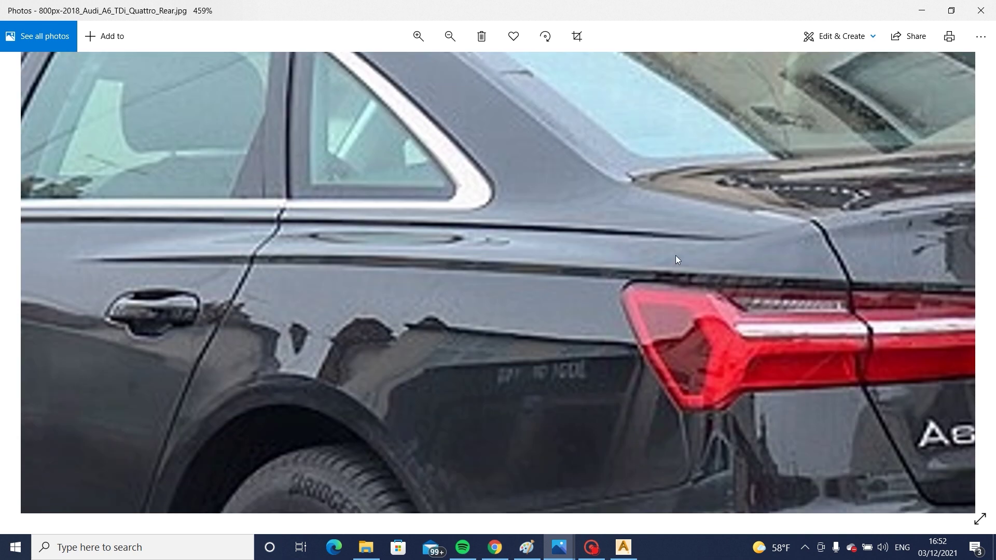
{"action": "left_click_drag", "start_coordinate": [339, 308], "coordinate": [644, 336]}
{"action": "left_click_drag", "start_coordinate": [317, 324], "coordinate": [565, 330]}
{"action": "left_click", "coordinate": [613, 549]}
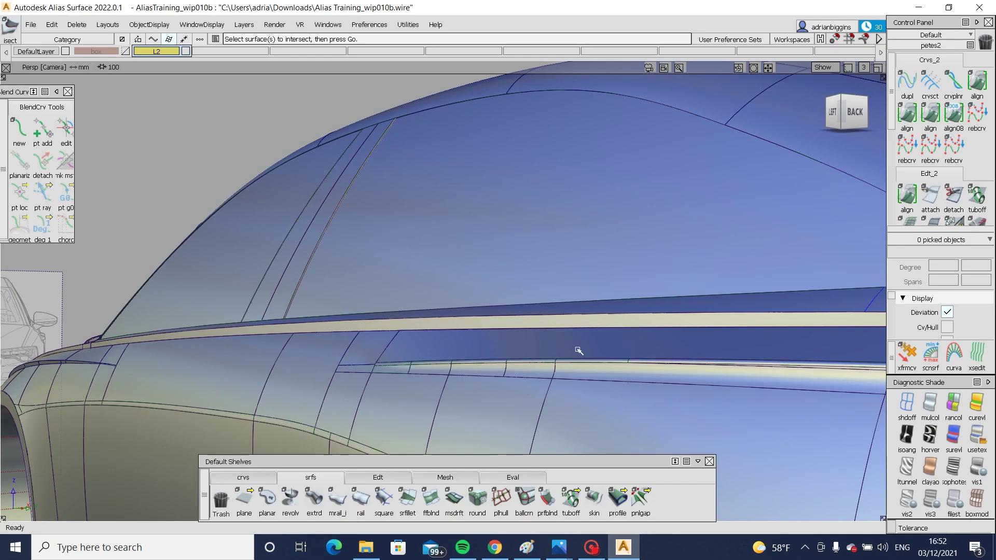
Step: Start a G2 chord surface fillet, picking the narrow strip below the side windows and the adjoining body surfaces toward the front
{"action": "left_click", "coordinate": [408, 498]}
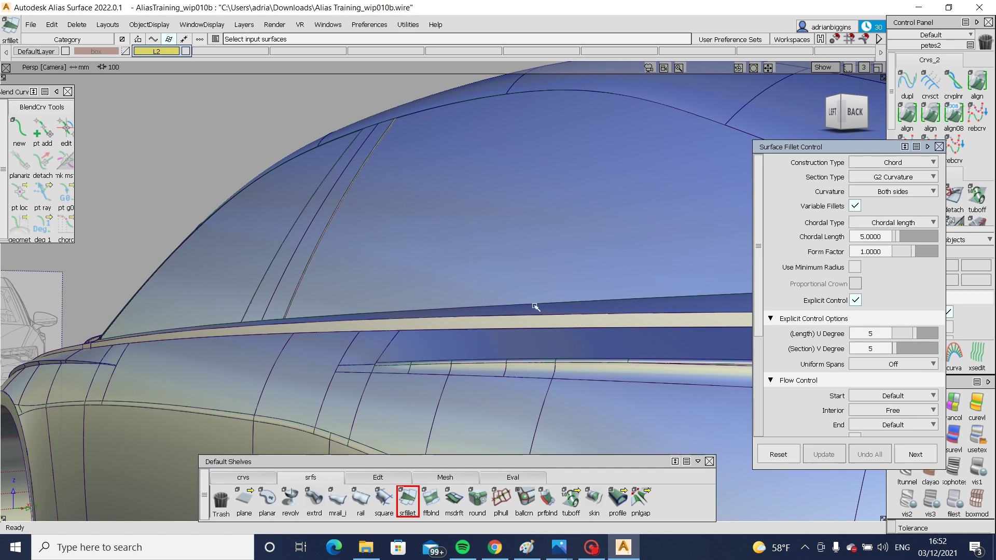
{"action": "left_click", "coordinate": [529, 321]}
{"action": "left_click", "coordinate": [495, 348]}
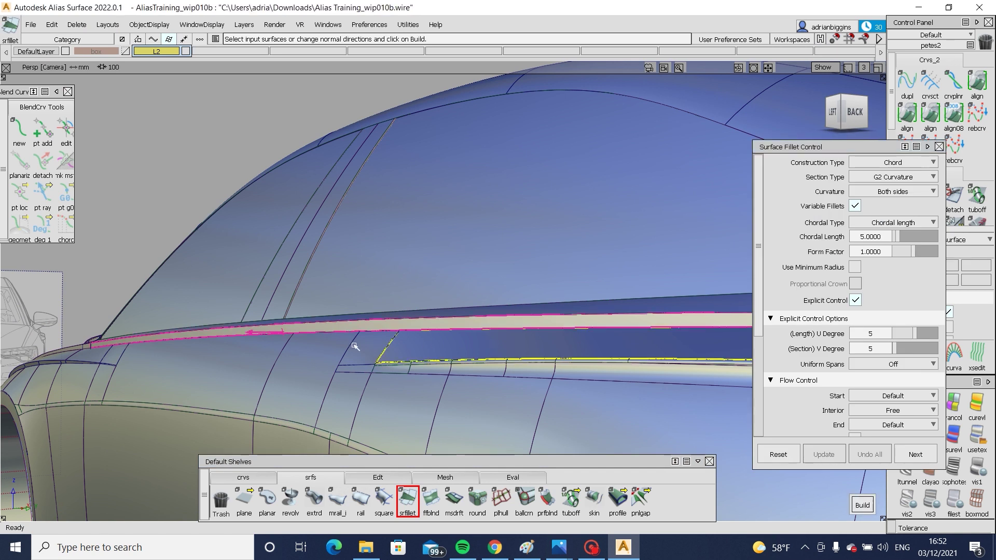
{"action": "left_click", "coordinate": [311, 354]}
{"action": "left_click", "coordinate": [224, 359]}
{"action": "right_click_drag", "start_coordinate": [224, 363], "coordinate": [260, 415], "text": "alt+shift"}
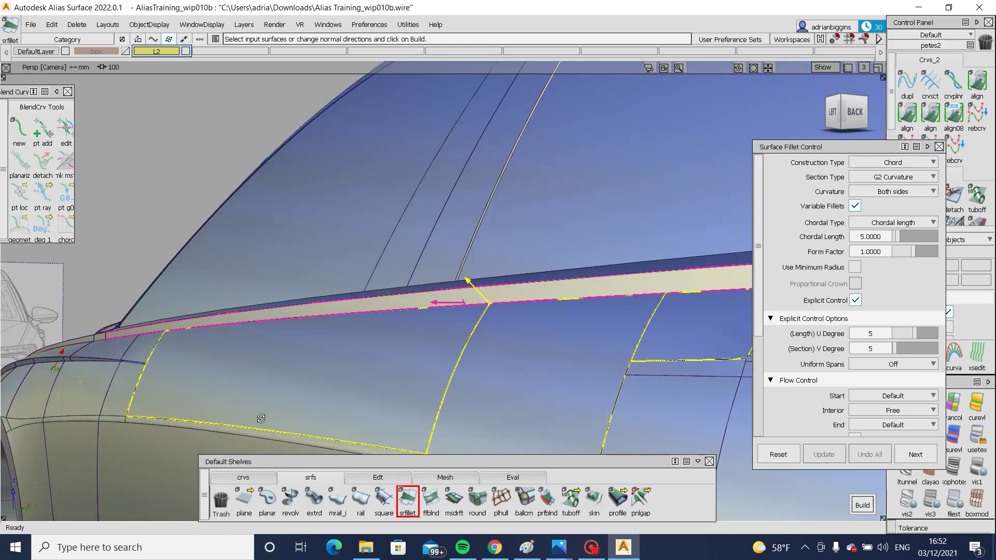
{"action": "left_click_drag", "start_coordinate": [260, 416], "coordinate": [385, 404], "text": "alt+shift"}
{"action": "left_click", "coordinate": [308, 386]}
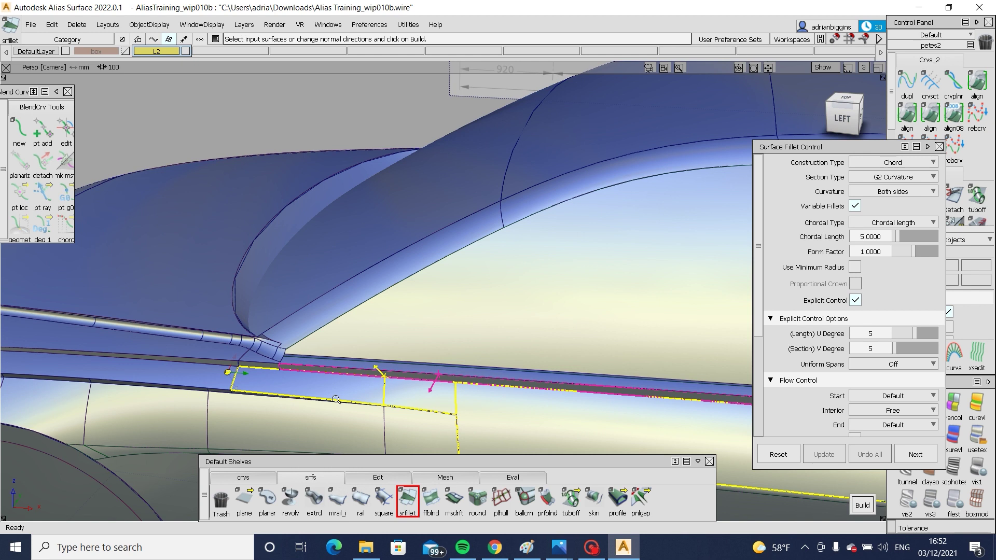
{"action": "right_click_drag", "start_coordinate": [337, 378], "coordinate": [405, 329], "text": "alt+shift"}
{"action": "left_click", "coordinate": [473, 336]}
Step: Complete the strip side of the fillet's input surfaces and build it with a chordal length of 10
{"action": "right_click_drag", "start_coordinate": [581, 363], "coordinate": [533, 382], "text": "alt+shift"}
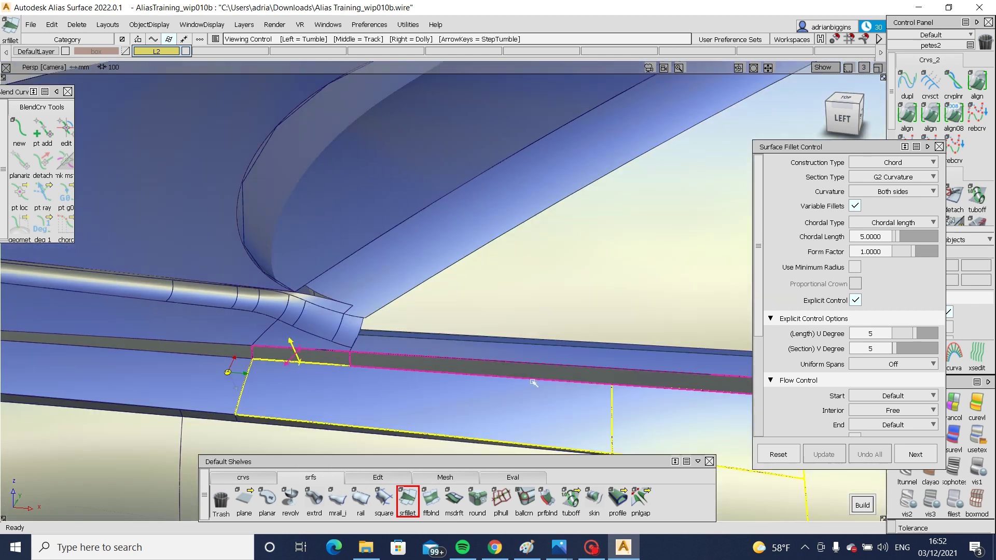
{"action": "middle_click_drag", "start_coordinate": [534, 382], "coordinate": [363, 345], "text": "alt+shift"}
{"action": "right_click_drag", "start_coordinate": [498, 363], "coordinate": [430, 382], "text": "alt+shift"}
{"action": "left_click_drag", "start_coordinate": [430, 381], "coordinate": [471, 315], "text": "alt+shift"}
{"action": "right_click_drag", "start_coordinate": [460, 360], "coordinate": [342, 323], "text": "alt+shift"}
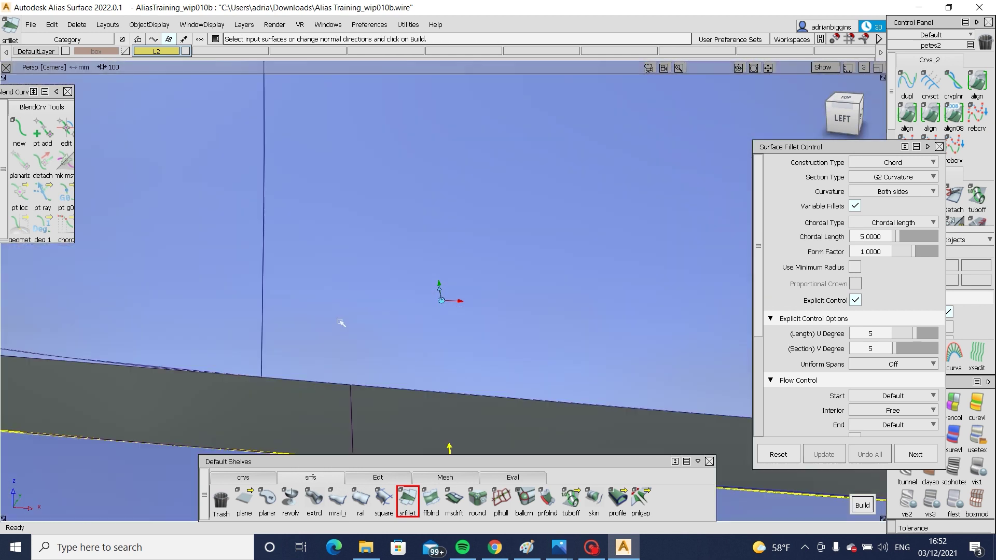
{"action": "left_click", "coordinate": [450, 402]}
{"action": "left_click_drag", "start_coordinate": [415, 431], "coordinate": [620, 342], "text": "alt+shift"}
{"action": "right_click_drag", "start_coordinate": [621, 342], "coordinate": [594, 354], "text": "alt+shift"}
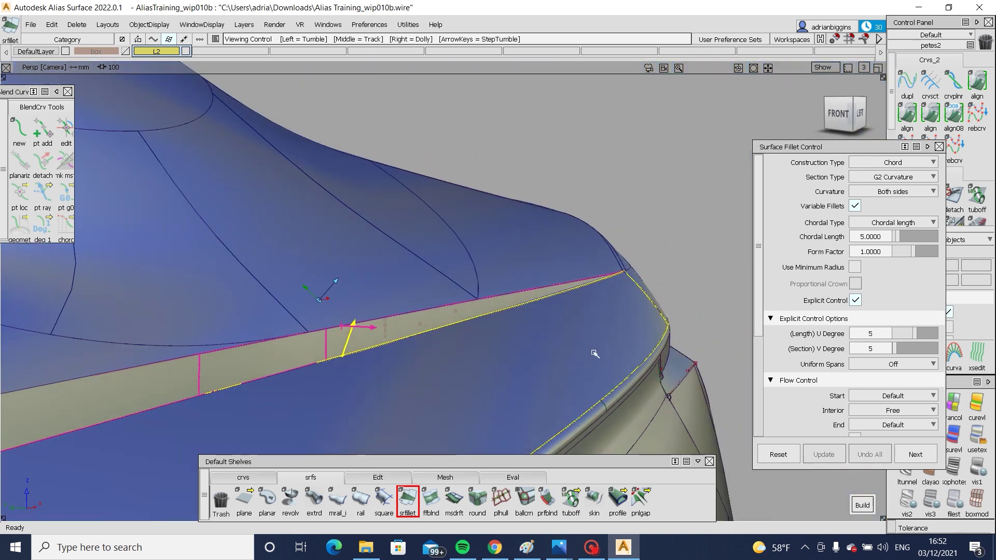
{"action": "scroll", "coordinate": [867, 308], "scroll_direction": "down", "scroll_amount": 2}
{"action": "scroll", "coordinate": [871, 280], "scroll_direction": "up", "scroll_amount": 2}
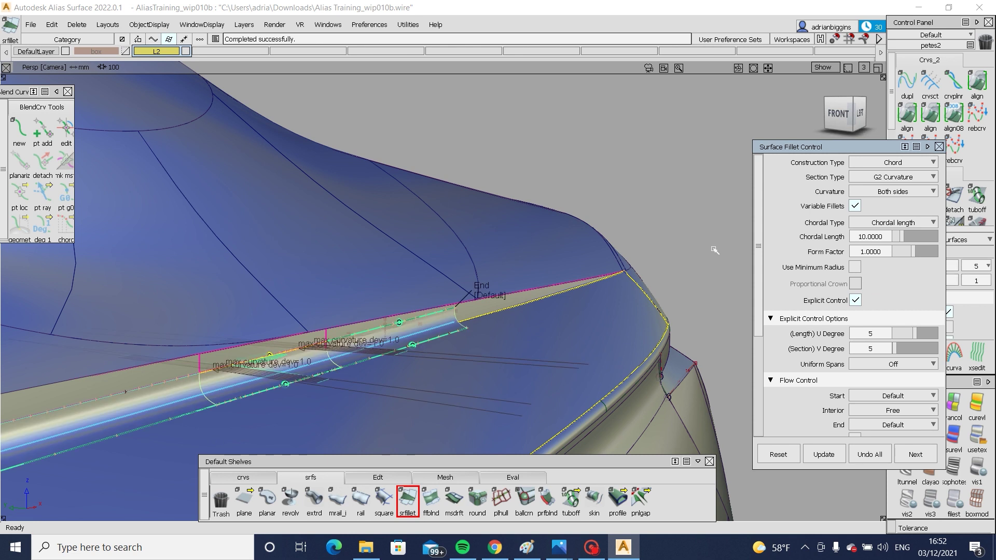
Step: Inspect both ends of the waistline fillet and set its chordal length to 15
{"action": "left_click_drag", "start_coordinate": [615, 315], "coordinate": [547, 346], "text": "alt+shift"}
{"action": "right_click_drag", "start_coordinate": [546, 346], "coordinate": [596, 349], "text": "alt+shift"}
{"action": "middle_click_drag", "start_coordinate": [182, 347], "coordinate": [742, 307], "text": "alt+shift"}
{"action": "scroll", "coordinate": [410, 284], "scroll_direction": "up", "scroll_amount": 3}
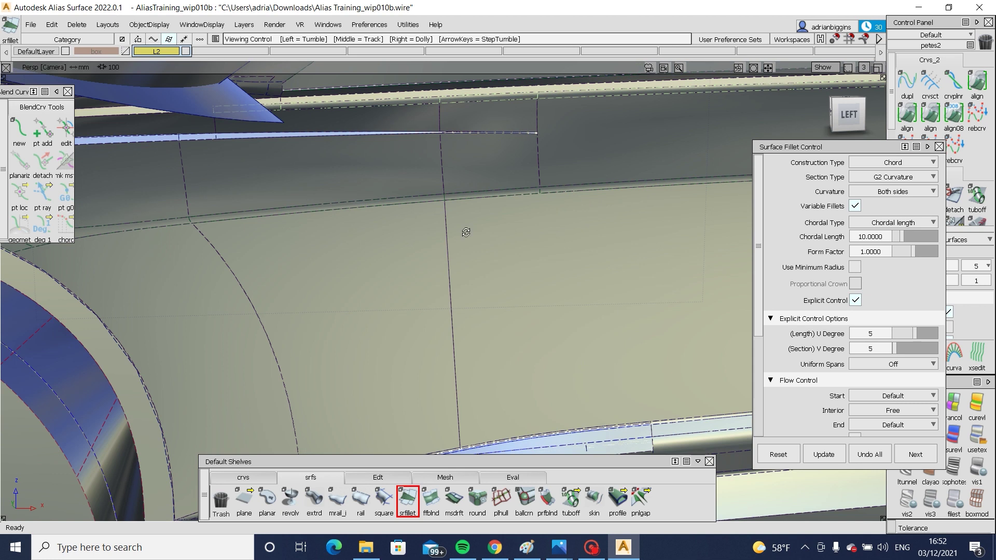
{"action": "scroll", "coordinate": [466, 233], "scroll_direction": "down", "scroll_amount": 3}
{"action": "scroll", "coordinate": [466, 239], "scroll_direction": "up", "scroll_amount": 4}
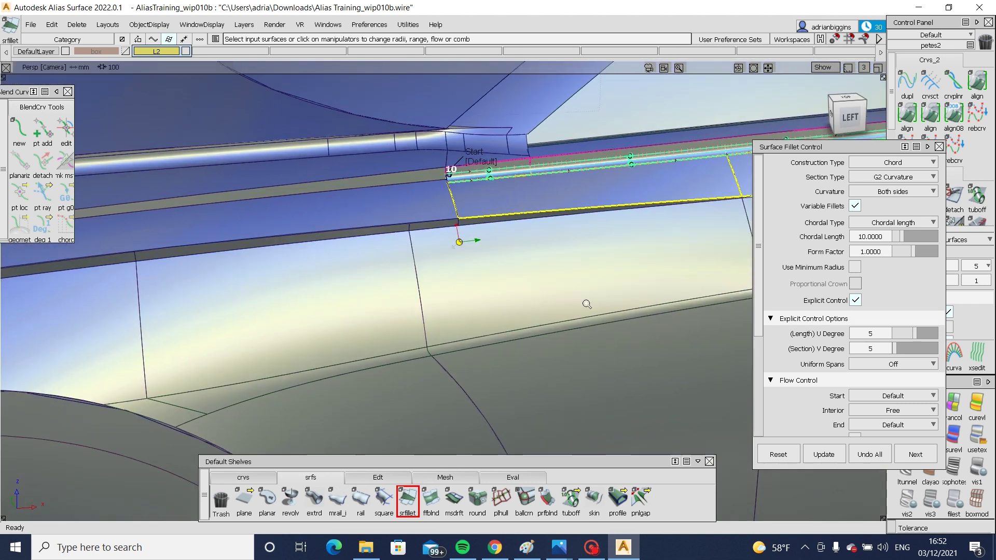
{"action": "scroll", "coordinate": [518, 253], "scroll_direction": "up", "scroll_amount": 4}
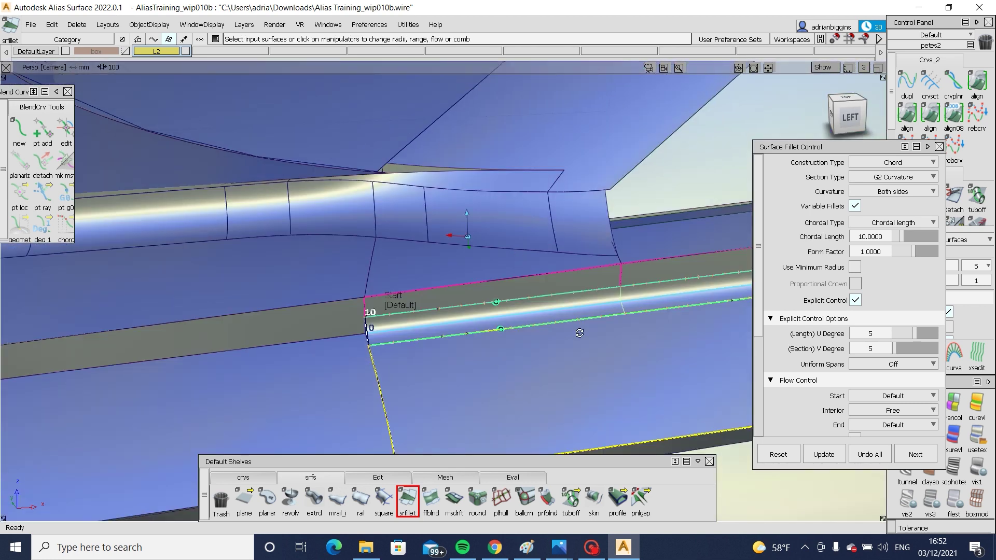
{"action": "left_click_drag", "start_coordinate": [579, 334], "coordinate": [790, 302], "text": "alt+shift"}
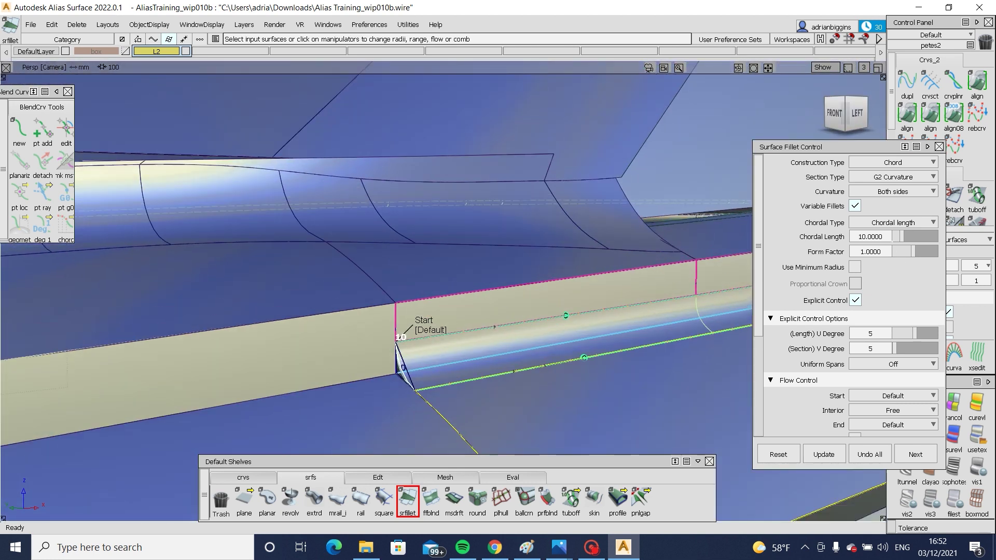
{"action": "left_click", "coordinate": [882, 236]}
{"action": "type", "text": "15"}
{"action": "key", "text": "Return"}
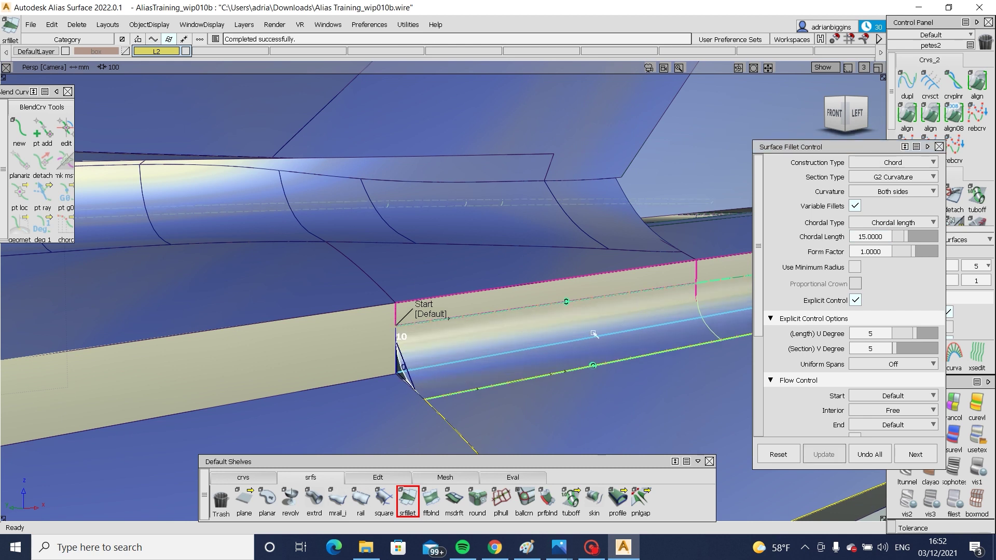
Step: Set the fillet's start flow control to Edge align and examine the shaded waistline toward its rear end
{"action": "left_click_drag", "start_coordinate": [541, 344], "coordinate": [569, 346], "text": "alt+shift"}
{"action": "left_click", "coordinate": [439, 315]}
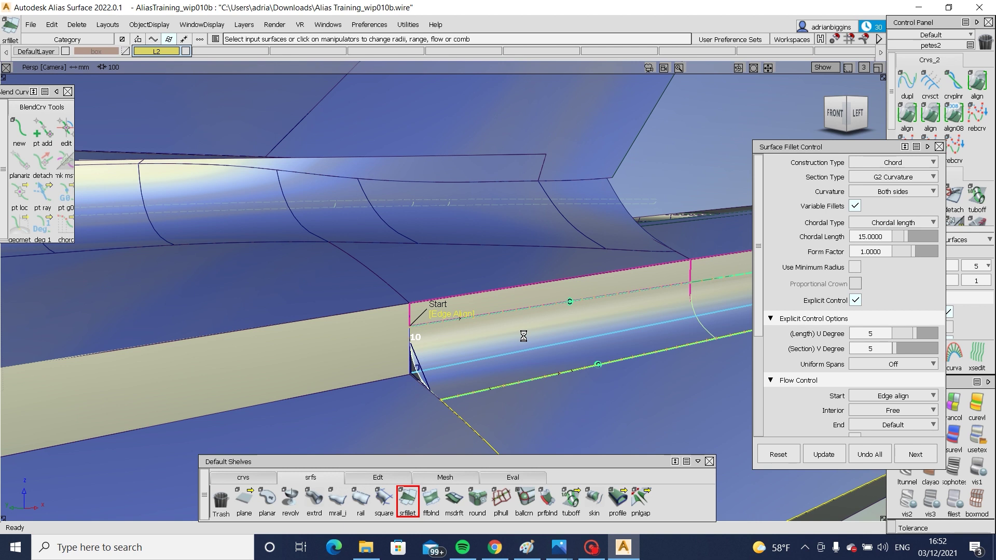
{"action": "left_click_drag", "start_coordinate": [582, 324], "coordinate": [329, 364], "text": "alt+shift"}
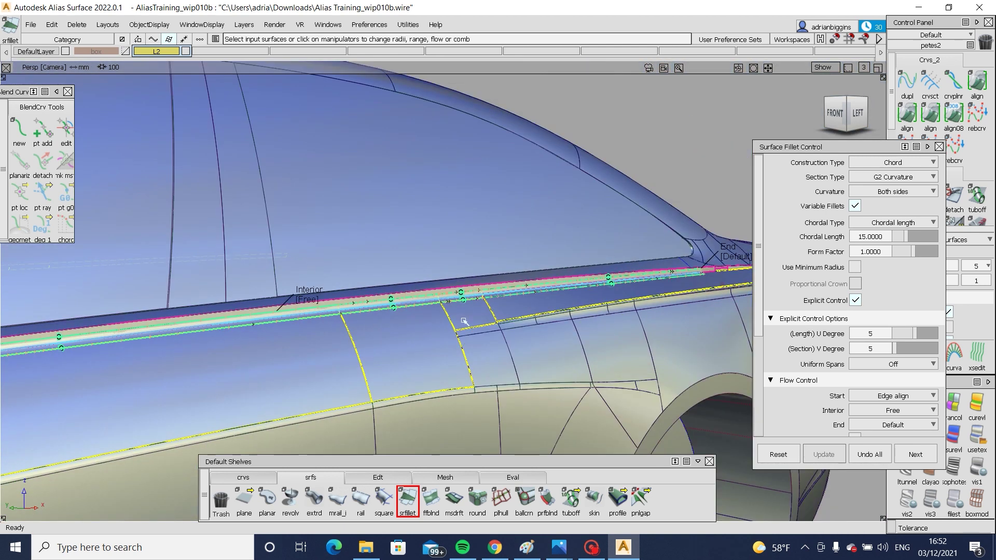
{"action": "left_click_drag", "start_coordinate": [464, 321], "coordinate": [513, 319], "text": "ctrl+shift"}
{"action": "right_click_drag", "start_coordinate": [514, 318], "coordinate": [569, 313], "text": "ctrl+shift"}
{"action": "left_click_drag", "start_coordinate": [596, 340], "coordinate": [500, 359], "text": "alt+shift"}
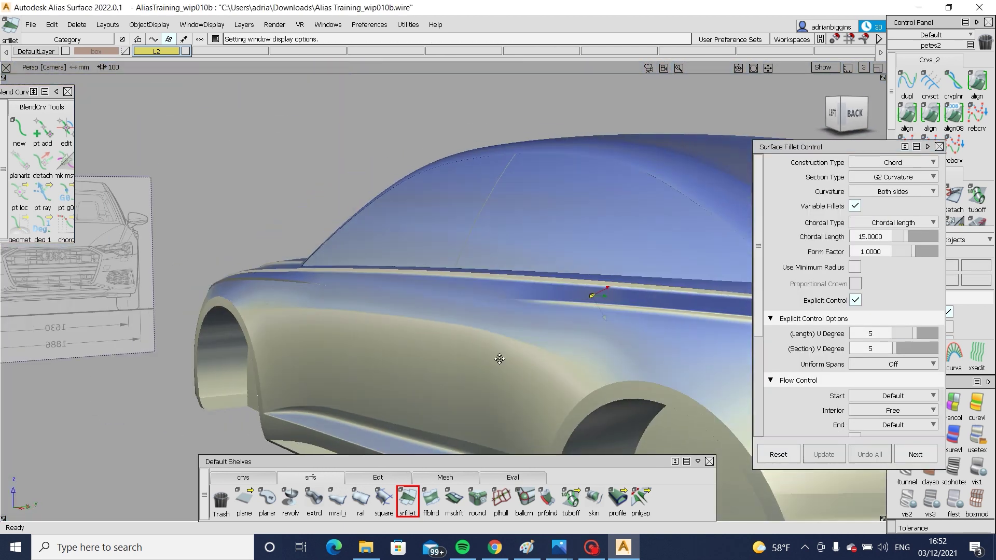
{"action": "middle_click_drag", "start_coordinate": [500, 359], "coordinate": [244, 356], "text": "alt+shift"}
{"action": "right_click_drag", "start_coordinate": [508, 332], "coordinate": [584, 319], "text": "alt+shift"}
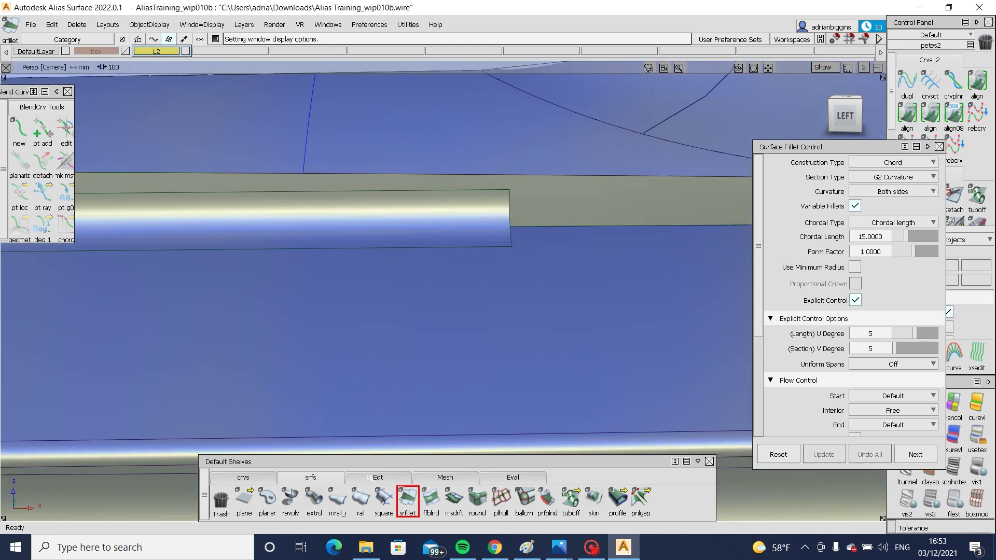
{"action": "left_click", "coordinate": [371, 479]}
{"action": "left_click", "coordinate": [572, 499]}
{"action": "left_click", "coordinate": [513, 206]}
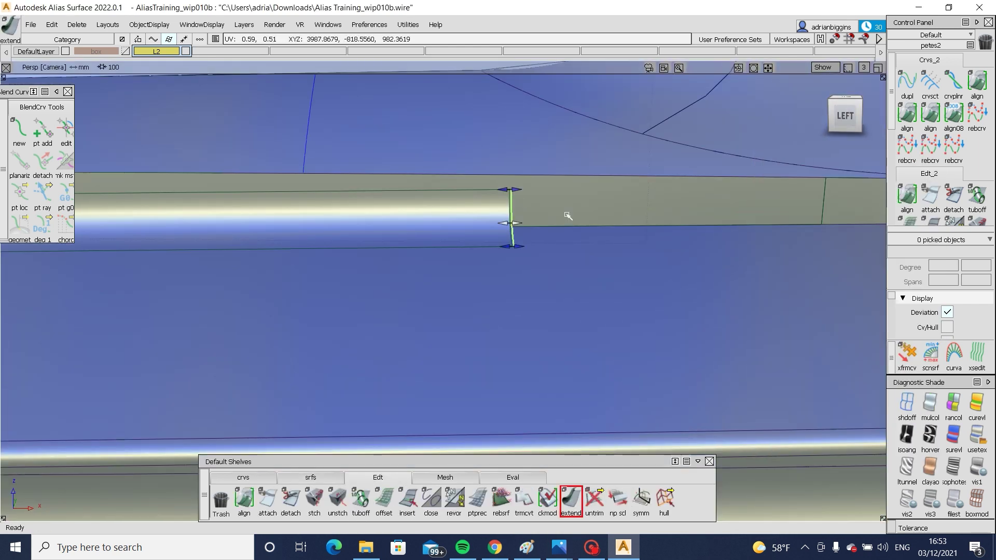
{"action": "left_click_drag", "start_coordinate": [567, 216], "coordinate": [816, 240]}
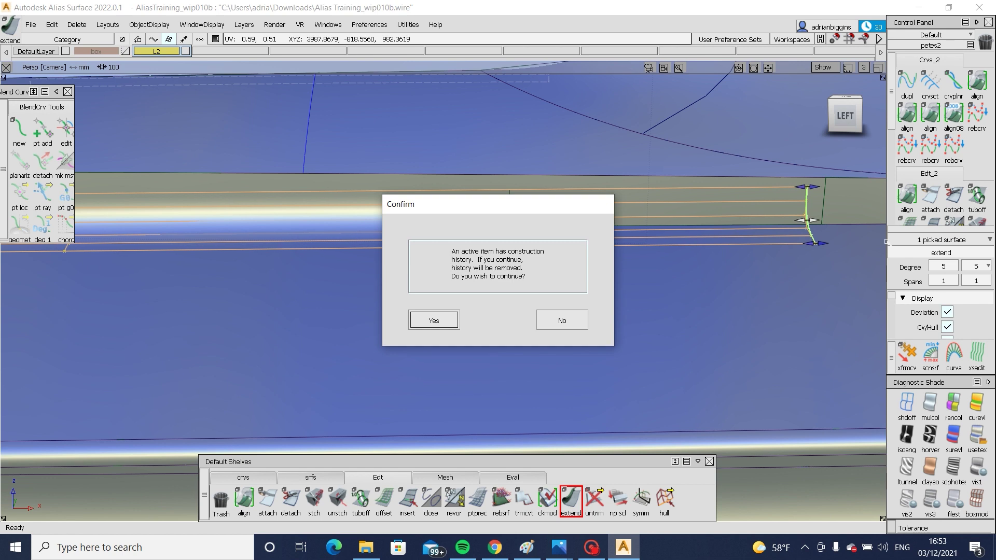
{"action": "left_click", "coordinate": [575, 323]}
Step: Reopen the waistline fillet for editing, set its end flow control to Extend and update it
{"action": "key", "text": "ctrl+q"}
{"action": "left_click", "coordinate": [456, 218]}
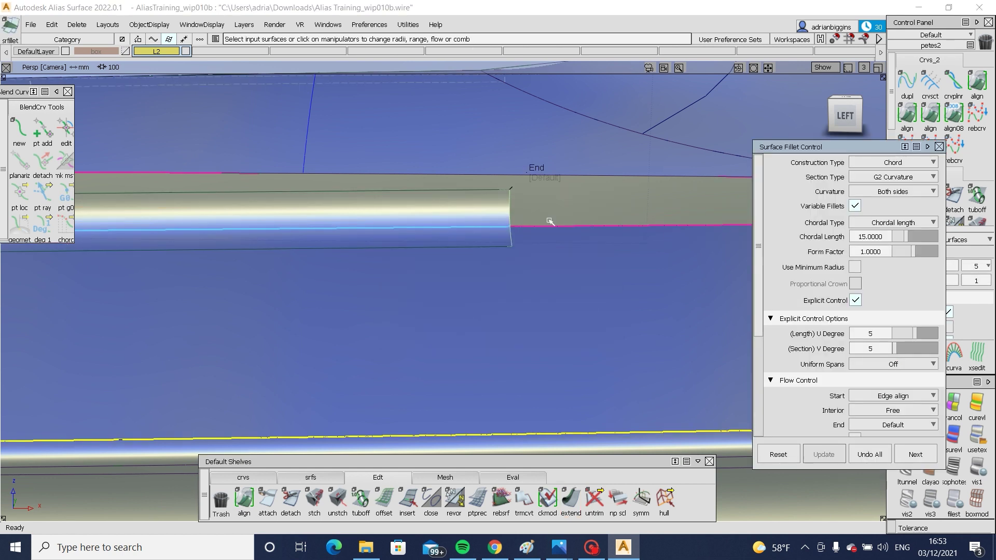
{"action": "middle_click_drag", "start_coordinate": [580, 214], "coordinate": [242, 257], "text": "alt+shift"}
{"action": "left_click_drag", "start_coordinate": [267, 256], "coordinate": [434, 258], "text": "alt+shift"}
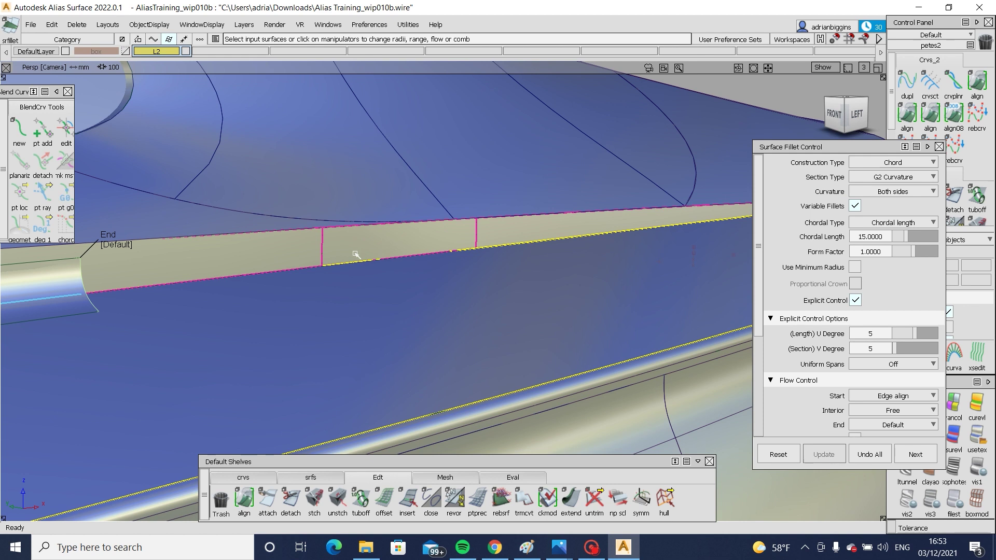
{"action": "left_click_drag", "start_coordinate": [349, 270], "coordinate": [270, 259], "text": "alt+shift"}
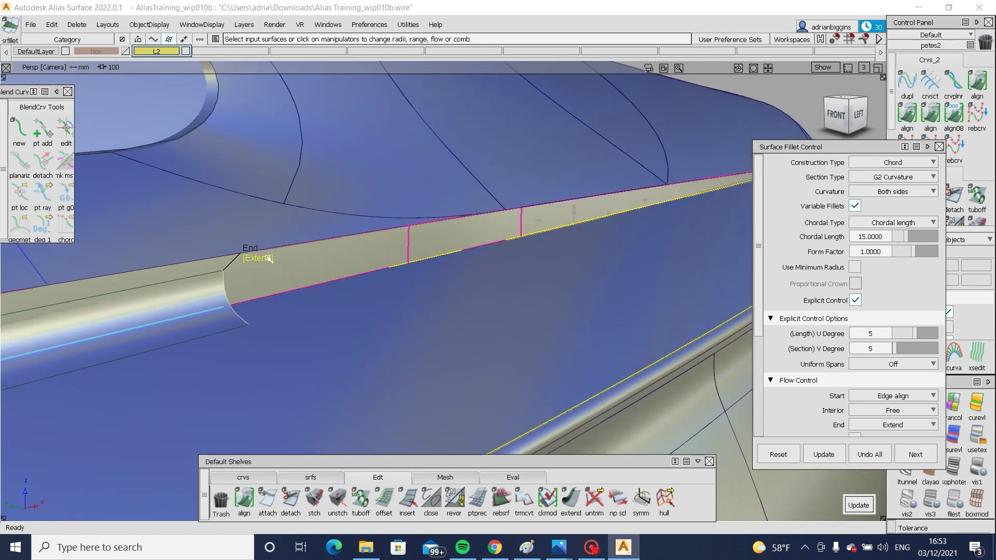
{"action": "left_click", "coordinate": [268, 258]}
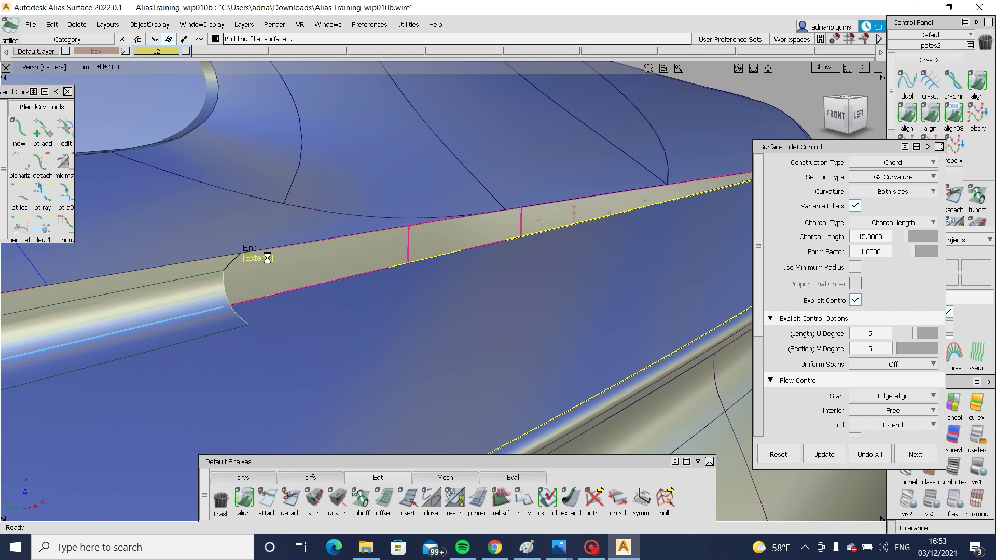
{"action": "left_click_drag", "start_coordinate": [177, 430], "coordinate": [436, 322], "text": "alt+shift"}
Step: Turn the waistline fillet's rear segments into templates
{"action": "left_click_drag", "start_coordinate": [613, 193], "coordinate": [563, 230], "text": "ctrl+shift"}
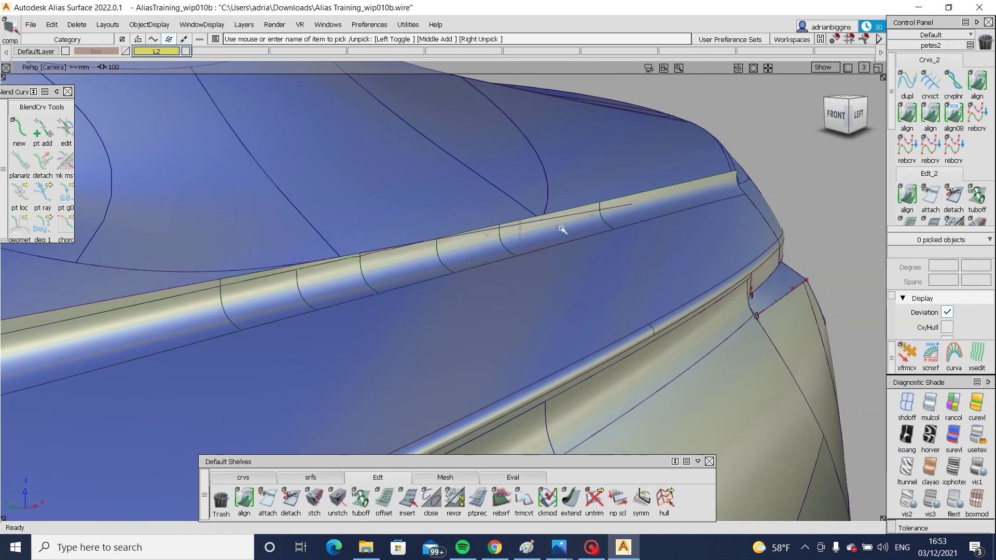
{"action": "left_click_drag", "start_coordinate": [629, 211], "coordinate": [535, 240]}
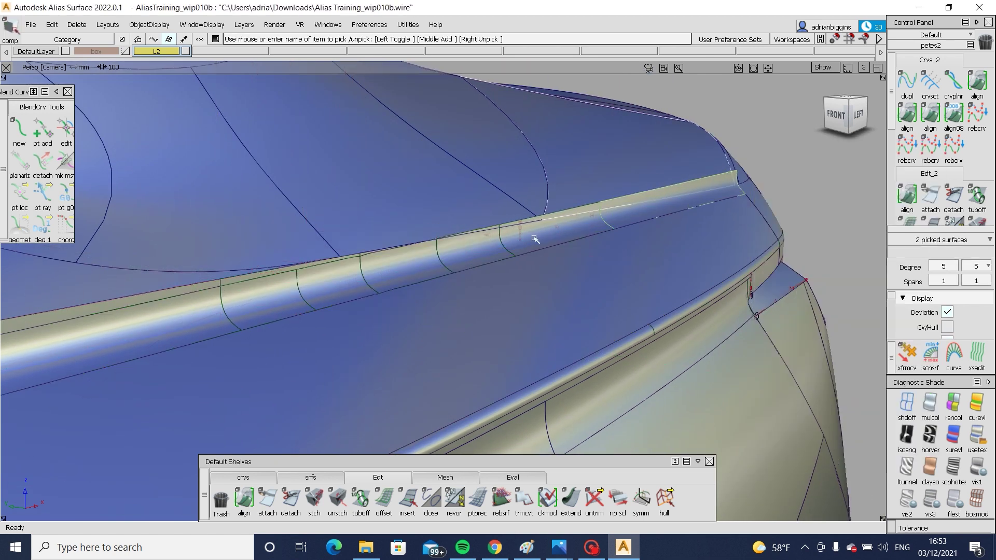
{"action": "left_click", "coordinate": [665, 199]}
{"action": "left_click", "coordinate": [568, 239]}
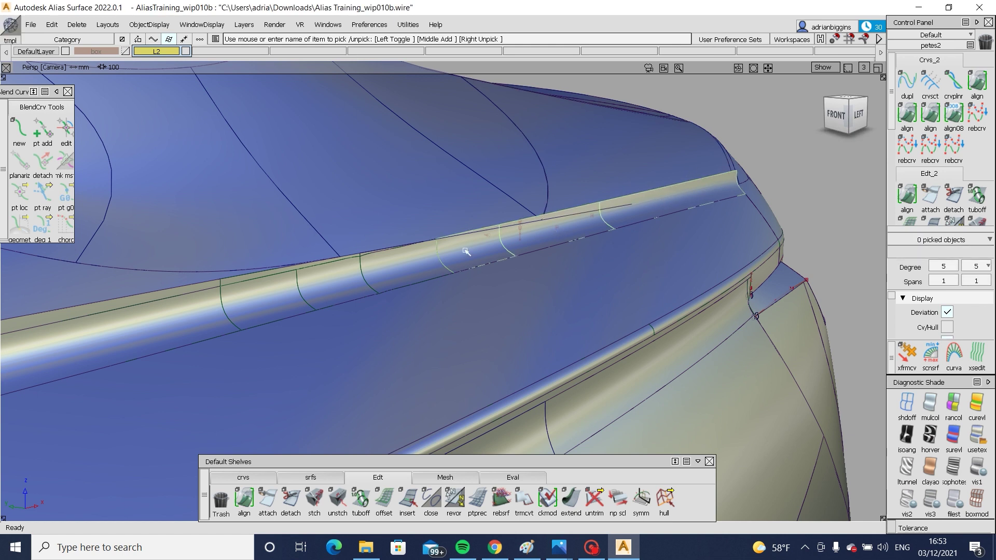
{"action": "left_click_drag", "start_coordinate": [423, 247], "coordinate": [514, 278], "text": "ctrl+shift"}
Step: Examine the shaded car body from both sides and the open rear end of the waistline fillet
{"action": "right_click_drag", "start_coordinate": [513, 278], "coordinate": [511, 336], "text": "alt+shift"}
{"action": "left_click_drag", "start_coordinate": [498, 340], "coordinate": [669, 315], "text": "alt+shift"}
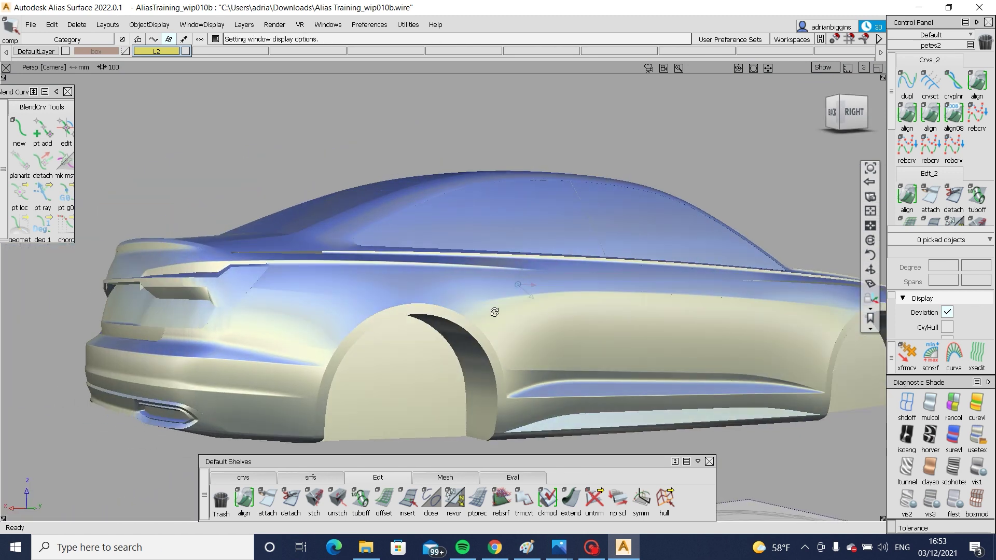
{"action": "left_click_drag", "start_coordinate": [494, 312], "coordinate": [716, 314], "text": "alt+shift"}
{"action": "right_click_drag", "start_coordinate": [690, 312], "coordinate": [747, 322], "text": "alt+shift"}
{"action": "middle_click_drag", "start_coordinate": [747, 322], "coordinate": [519, 384], "text": "alt+shift"}
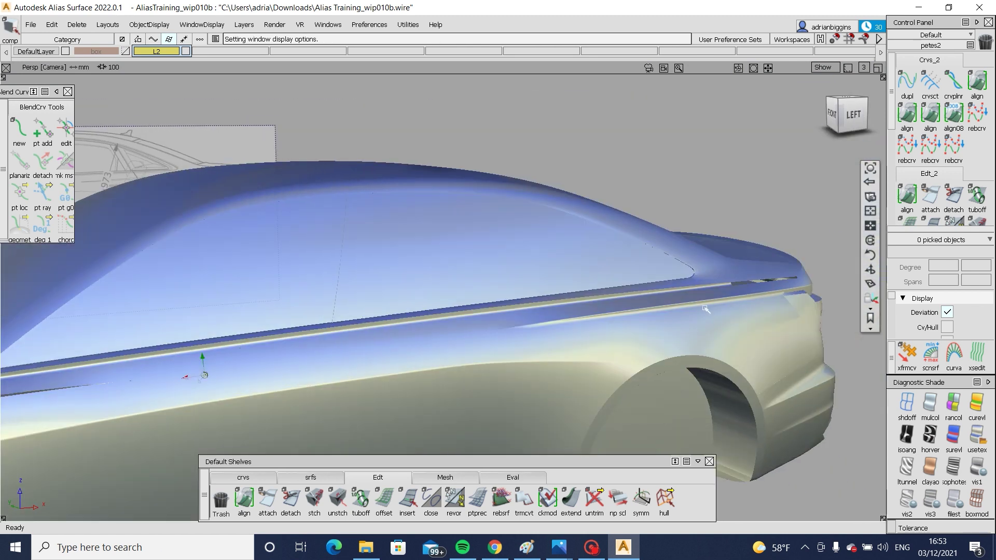
{"action": "right_click_drag", "start_coordinate": [821, 320], "coordinate": [812, 356], "text": "alt+shift"}
{"action": "middle_click_drag", "start_coordinate": [811, 356], "coordinate": [631, 379], "text": "alt+shift"}
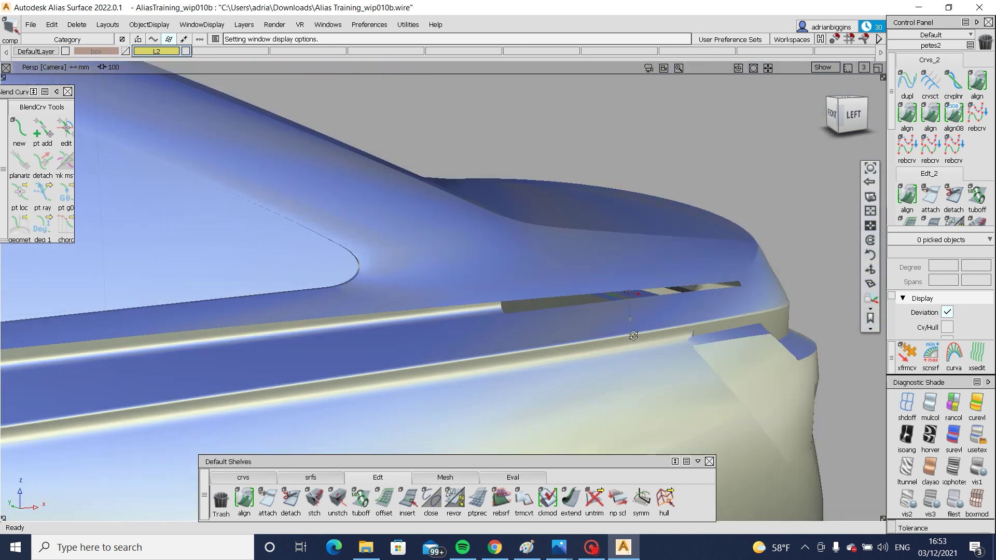
Step: Project a trimming line onto the rear segment of the waistline fillet and trim the segment's open end
{"action": "left_click_drag", "start_coordinate": [631, 379], "coordinate": [675, 387], "text": "alt+shift"}
{"action": "right_click_drag", "start_coordinate": [674, 387], "coordinate": [729, 385], "text": "alt+shift"}
{"action": "left_click_drag", "start_coordinate": [729, 385], "coordinate": [698, 361], "text": "alt+shift"}
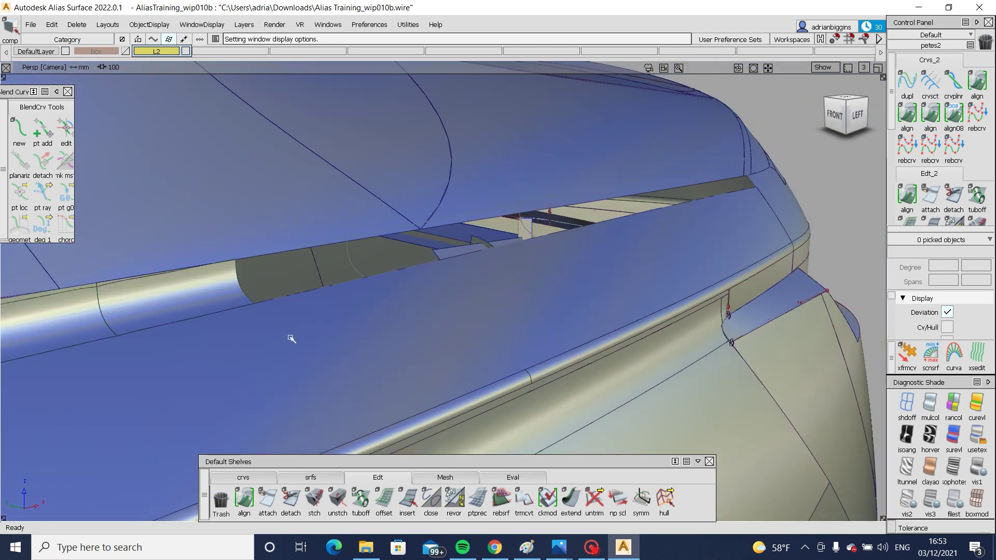
{"action": "right_click_drag", "start_coordinate": [229, 262], "coordinate": [307, 289], "text": "alt+shift"}
{"action": "mouse_move", "coordinate": [307, 289]}
{"action": "left_mouse_down", "text": "alt+shift"}
{"action": "mouse_move", "coordinate": [332, 307]}
{"action": "mouse_move", "coordinate": [237, 360]}
{"action": "left_mouse_up", "text": "alt+shift"}
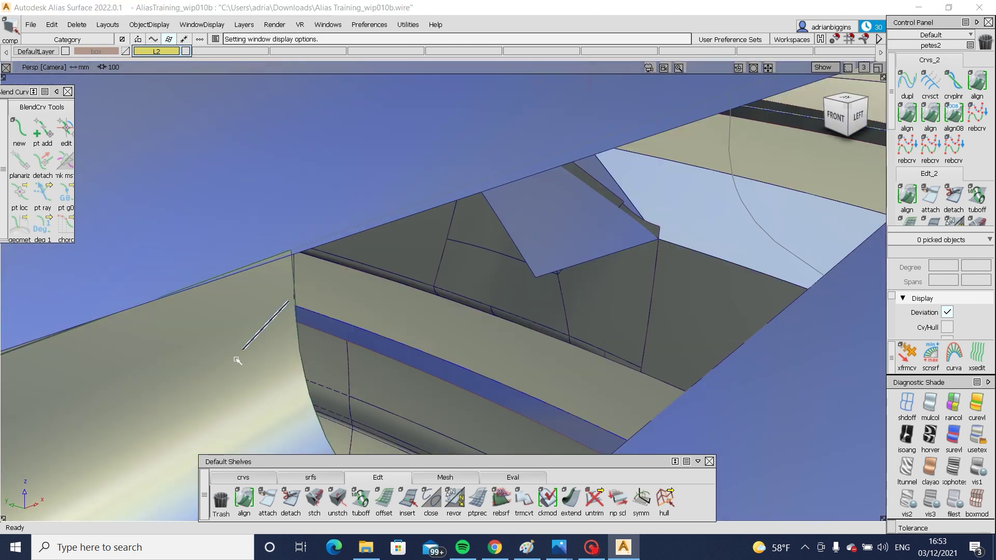
{"action": "left_click", "coordinate": [246, 306]}
{"action": "middle_click_drag", "start_coordinate": [247, 305], "coordinate": [247, 271], "text": "ctrl+shift"}
{"action": "left_click", "coordinate": [247, 271]}
{"action": "key", "text": "space"}
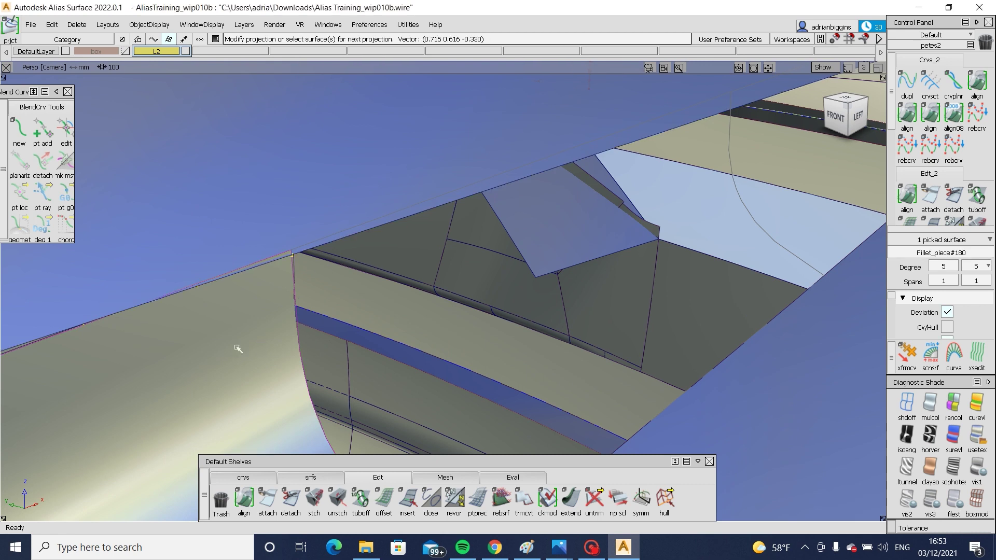
{"action": "middle_click_drag", "start_coordinate": [241, 314], "coordinate": [238, 349], "text": "ctrl+shift"}
{"action": "left_click", "coordinate": [238, 349]}
{"action": "key", "text": "space"}
Step: Draw a degree 3, single-span edit-point curve from the fillet's trimmed upper corner along the gap to the rear body corner
{"action": "left_click", "coordinate": [247, 480]}
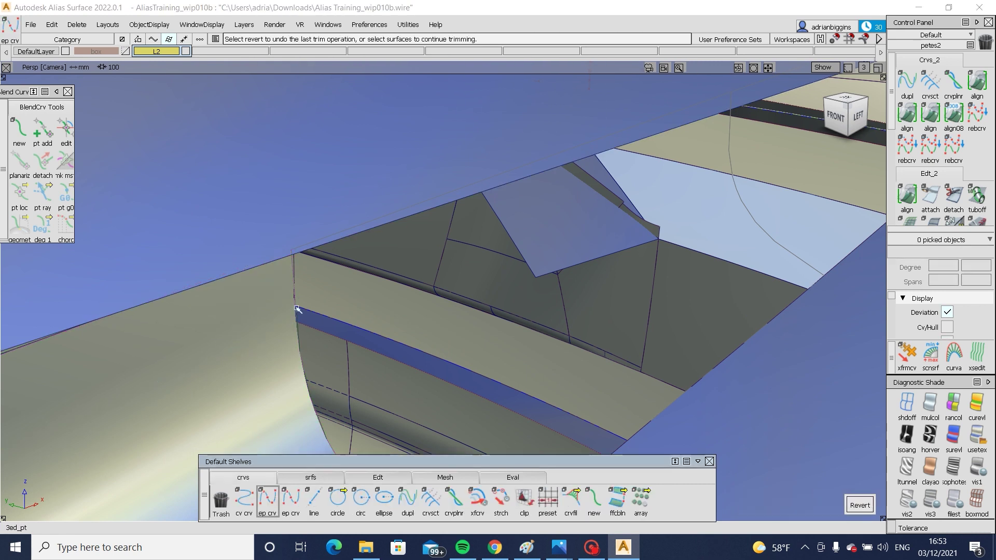
{"action": "left_click", "coordinate": [275, 263]}
{"action": "right_click_drag", "start_coordinate": [491, 266], "coordinate": [607, 203], "text": "alt+shift"}
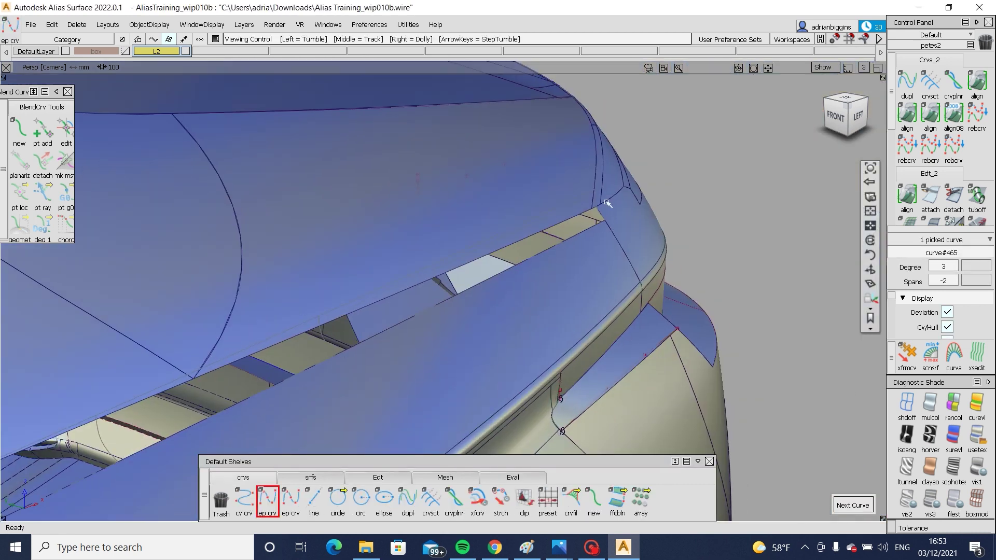
{"action": "left_click_drag", "start_coordinate": [590, 212], "coordinate": [332, 283], "text": "alt+shift"}
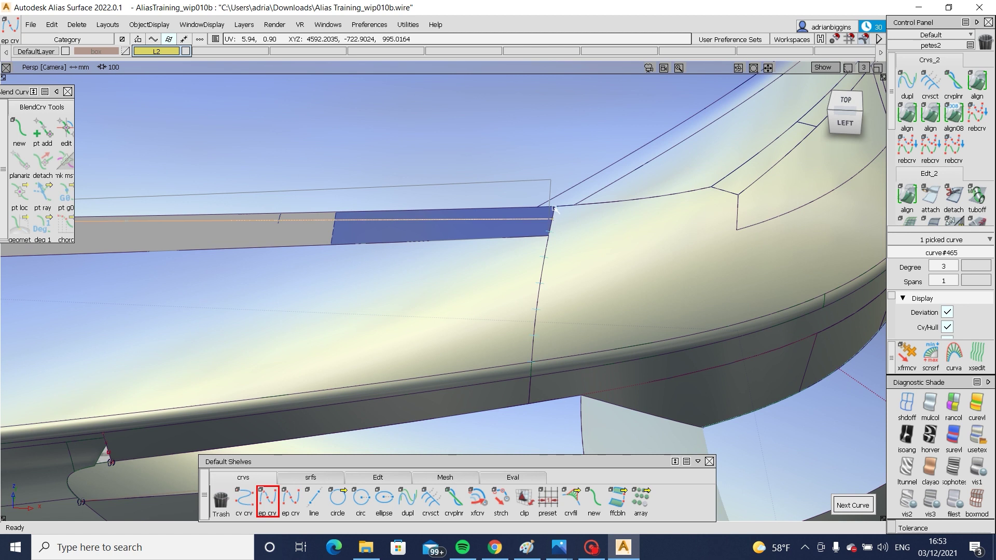
{"action": "middle_click_drag", "start_coordinate": [439, 259], "coordinate": [618, 269], "text": "alt+shift"}
{"action": "middle_click_drag", "start_coordinate": [167, 351], "coordinate": [585, 298], "text": "alt+shift"}
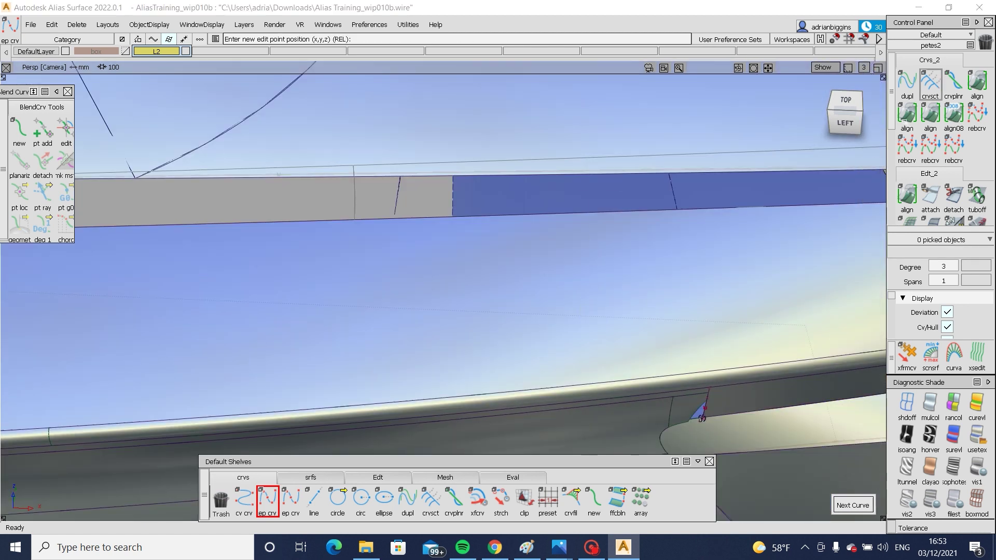
Step: Align the front end of the new curve to the trimmed upper edge of the waistline fillet with G2 continuity
{"action": "left_click", "coordinate": [907, 116]}
{"action": "middle_click_drag", "start_coordinate": [155, 260], "coordinate": [576, 275], "text": "alt+shift"}
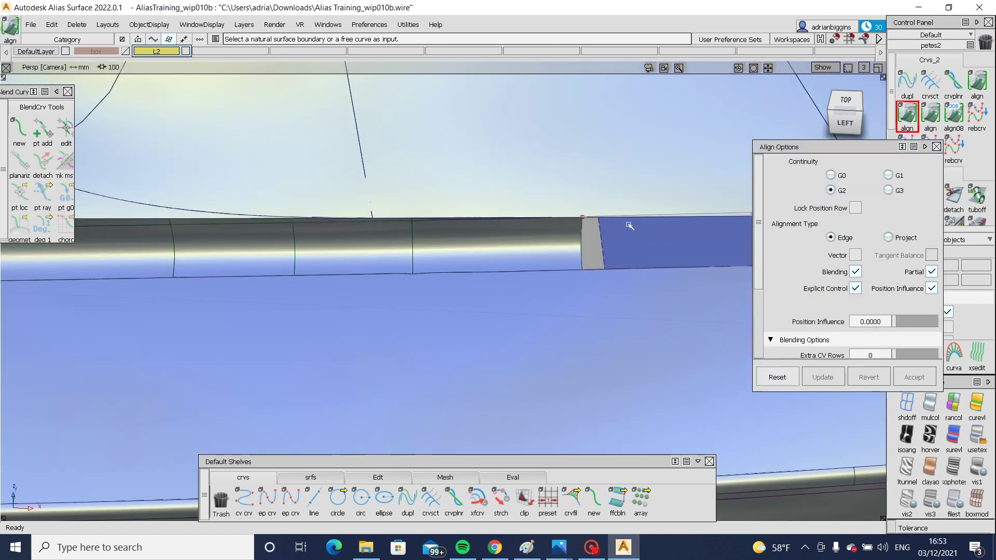
{"action": "left_click", "coordinate": [621, 217]}
{"action": "left_click", "coordinate": [623, 237]}
{"action": "left_click", "coordinate": [559, 218]}
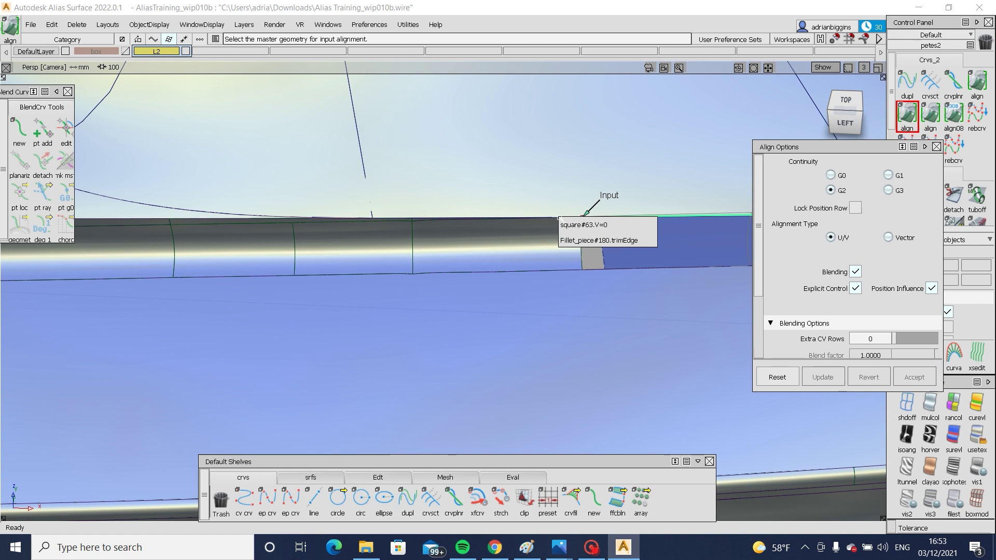
{"action": "left_click", "coordinate": [650, 240]}
{"action": "left_click_drag", "start_coordinate": [650, 240], "coordinate": [470, 251], "text": "alt+shift"}
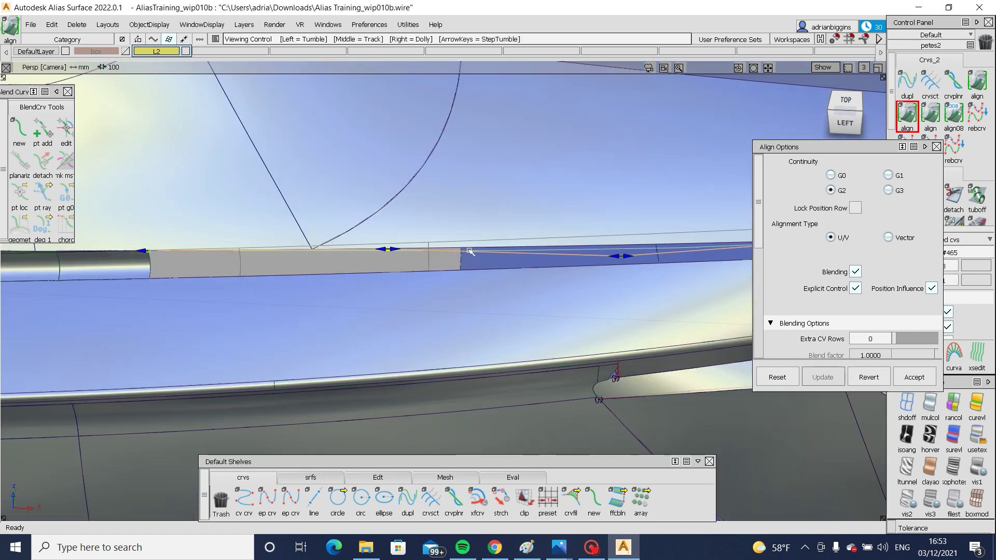
Step: Align the rear end of the gap curve to the adjoining body geometry with G1 continuity and adjust its tangent length
{"action": "left_click", "coordinate": [887, 176]}
{"action": "middle_click_drag", "start_coordinate": [633, 258], "coordinate": [608, 236], "text": "alt+shift"}
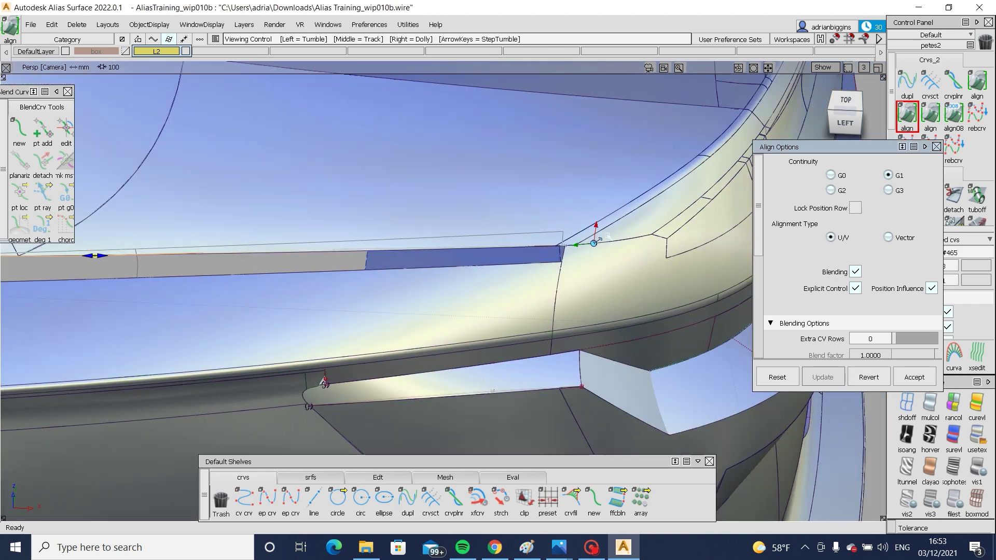
{"action": "right_click_drag", "start_coordinate": [590, 258], "coordinate": [582, 294], "text": "alt+shift"}
{"action": "left_click_drag", "start_coordinate": [583, 294], "coordinate": [578, 257], "text": "ctrl+shift"}
{"action": "left_click", "coordinate": [558, 269]}
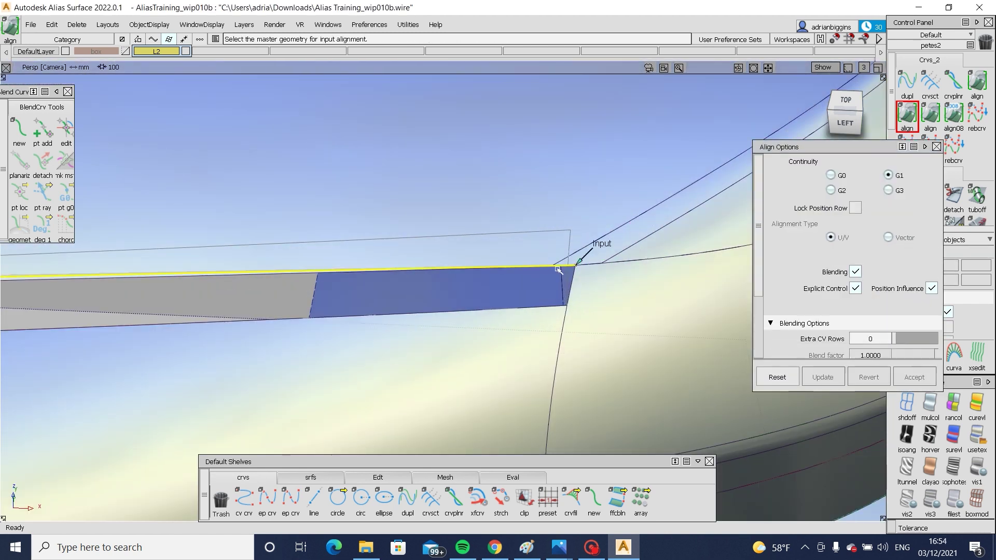
{"action": "left_click", "coordinate": [528, 267]}
{"action": "right_click_drag", "start_coordinate": [534, 266], "coordinate": [687, 246], "text": "alt+shift"}
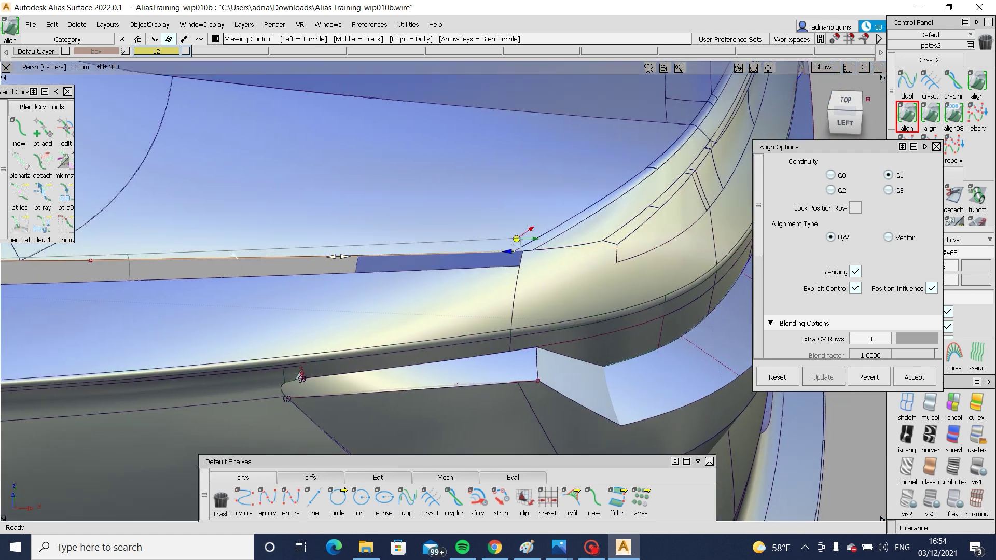
{"action": "left_click_drag", "start_coordinate": [234, 256], "coordinate": [378, 240], "text": "alt+shift"}
{"action": "right_click_drag", "start_coordinate": [378, 241], "coordinate": [570, 253], "text": "alt+shift"}
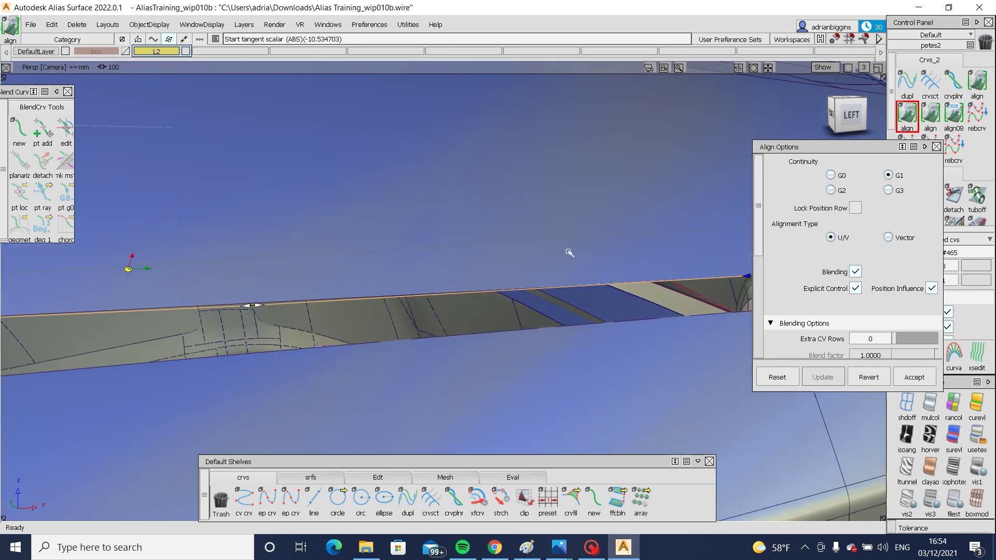
{"action": "left_click_drag", "start_coordinate": [370, 272], "coordinate": [310, 322], "text": "alt+shift"}
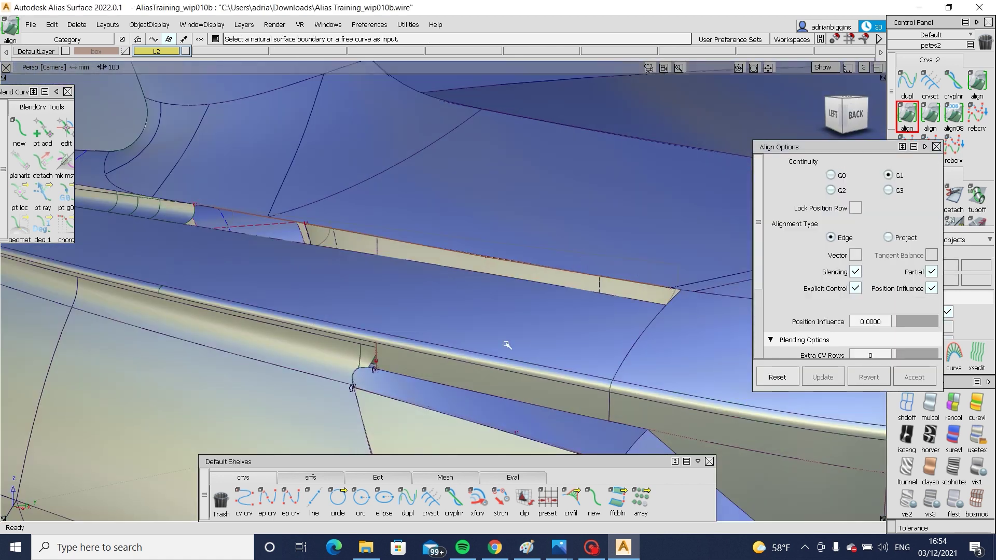
Step: Delete the construction history of the gap curve so its control vertices can be edited freely
{"action": "left_click_drag", "start_coordinate": [516, 333], "coordinate": [486, 236], "text": "ctrl+shift"}
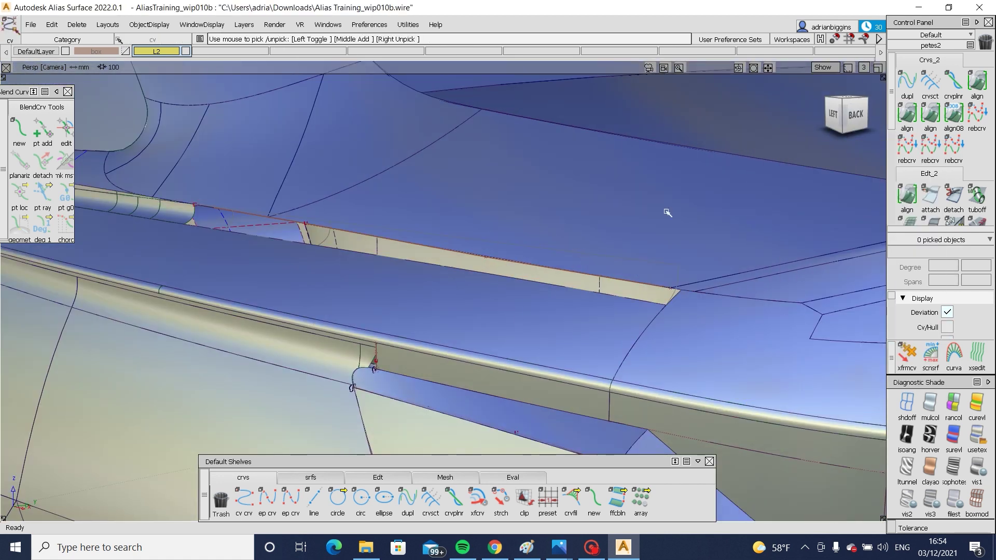
{"action": "left_click_drag", "start_coordinate": [640, 235], "coordinate": [623, 311], "text": "alt+shift"}
{"action": "right_click_drag", "start_coordinate": [622, 311], "coordinate": [563, 260], "text": "alt+shift"}
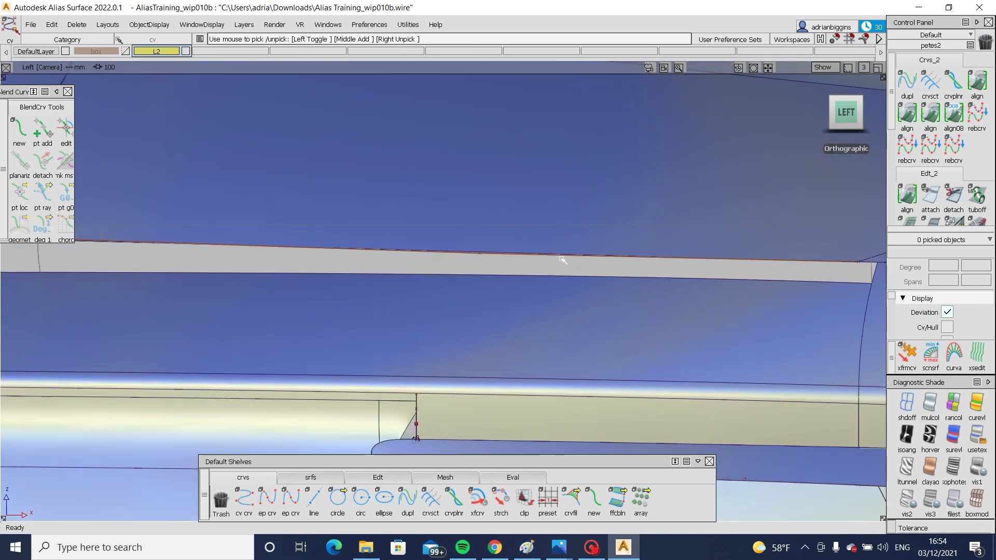
{"action": "left_click_drag", "start_coordinate": [465, 220], "coordinate": [532, 304]}
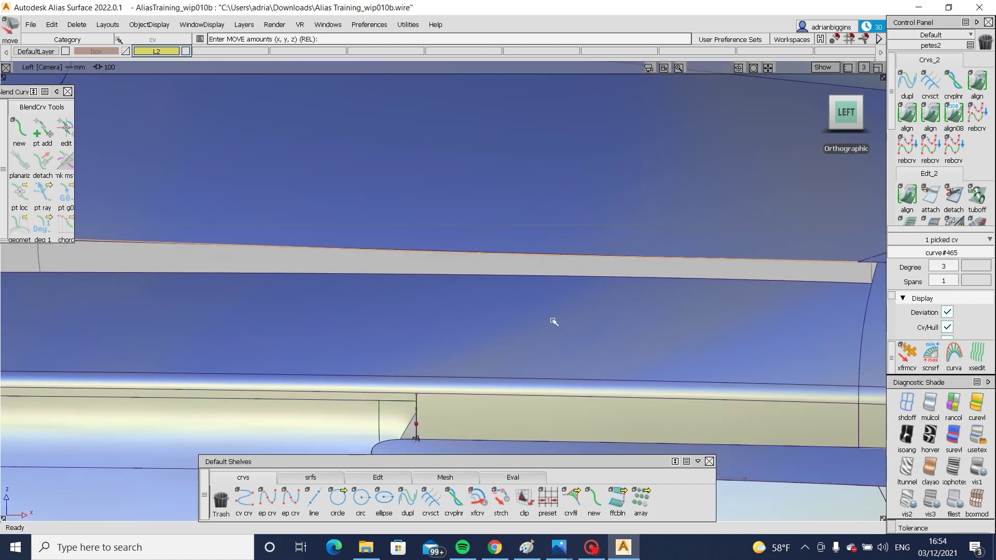
{"action": "left_click_drag", "start_coordinate": [514, 209], "coordinate": [541, 268], "text": "ctrl+shift"}
{"action": "left_click", "coordinate": [542, 269]}
{"action": "key", "text": "shift+d"}
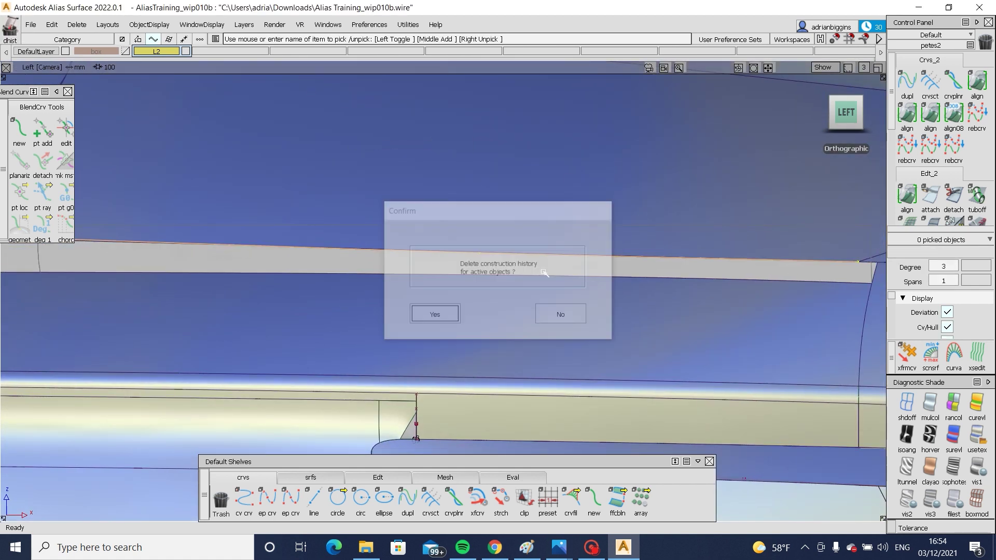
{"action": "left_click", "coordinate": [436, 313]}
Step: Pick an inner control vertex of the gap curve and fine-tune its position along the upper body edge, checking the curve's rear end
{"action": "left_click_drag", "start_coordinate": [418, 310], "coordinate": [436, 236], "text": "ctrl+shift"}
{"action": "left_click_drag", "start_coordinate": [440, 236], "coordinate": [513, 286]}
{"action": "right_click_drag", "start_coordinate": [518, 289], "coordinate": [542, 327], "text": "alt+shift"}
{"action": "middle_click_drag", "start_coordinate": [543, 327], "coordinate": [552, 295], "text": "ctrl+shift"}
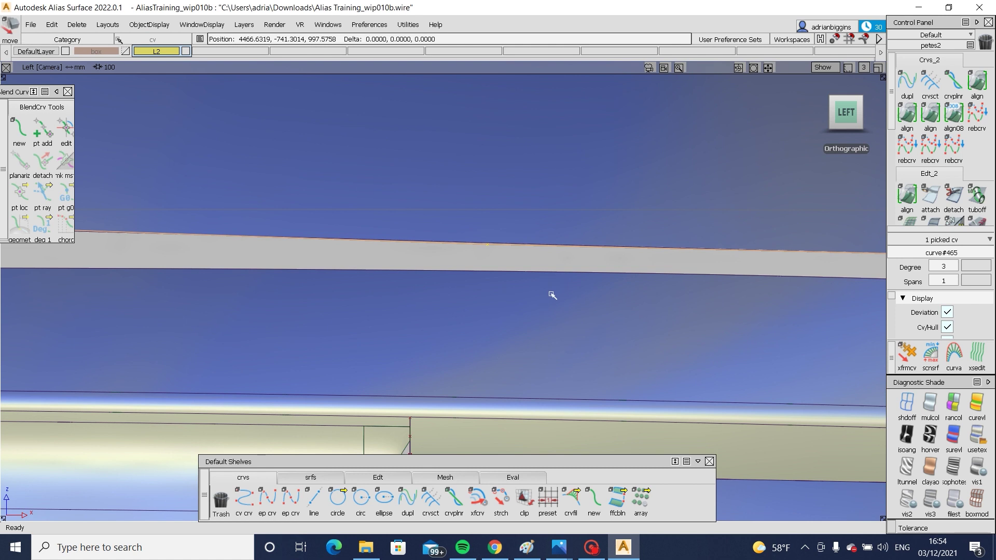
{"action": "left_click_drag", "start_coordinate": [620, 225], "coordinate": [402, 305], "text": "alt+shift"}
{"action": "right_click_drag", "start_coordinate": [403, 305], "coordinate": [362, 327], "text": "alt+shift"}
{"action": "left_click_drag", "start_coordinate": [362, 328], "coordinate": [473, 314], "text": "alt+shift"}
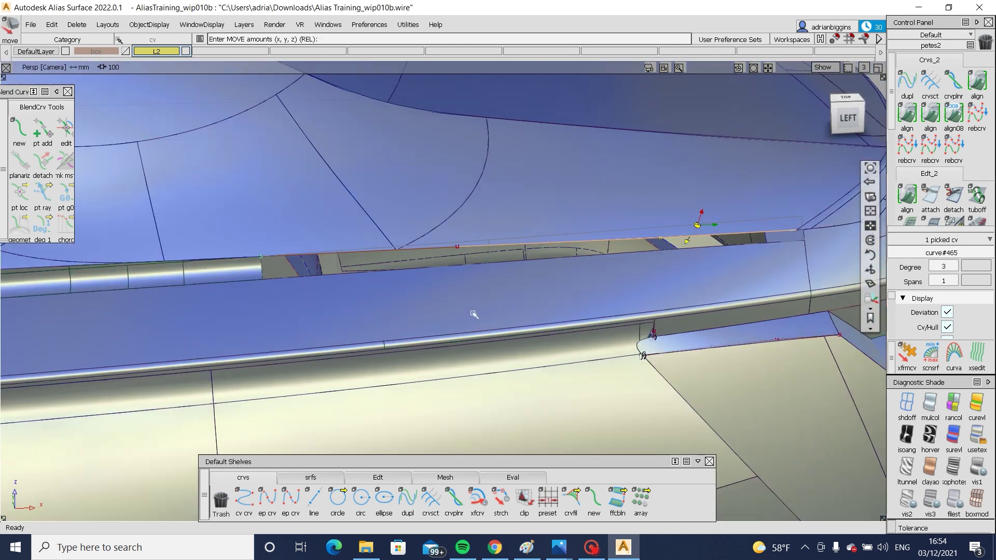
{"action": "middle_click_drag", "start_coordinate": [482, 312], "coordinate": [496, 308], "text": "alt+shift"}
{"action": "right_click_drag", "start_coordinate": [835, 269], "coordinate": [780, 311], "text": "alt+shift"}
{"action": "left_click_drag", "start_coordinate": [780, 312], "coordinate": [808, 295], "text": "ctrl+shift"}
{"action": "middle_click_drag", "start_coordinate": [808, 295], "coordinate": [809, 227], "text": "ctrl+shift"}
{"action": "left_click_drag", "start_coordinate": [798, 227], "coordinate": [797, 211], "text": "ctrl+alt"}
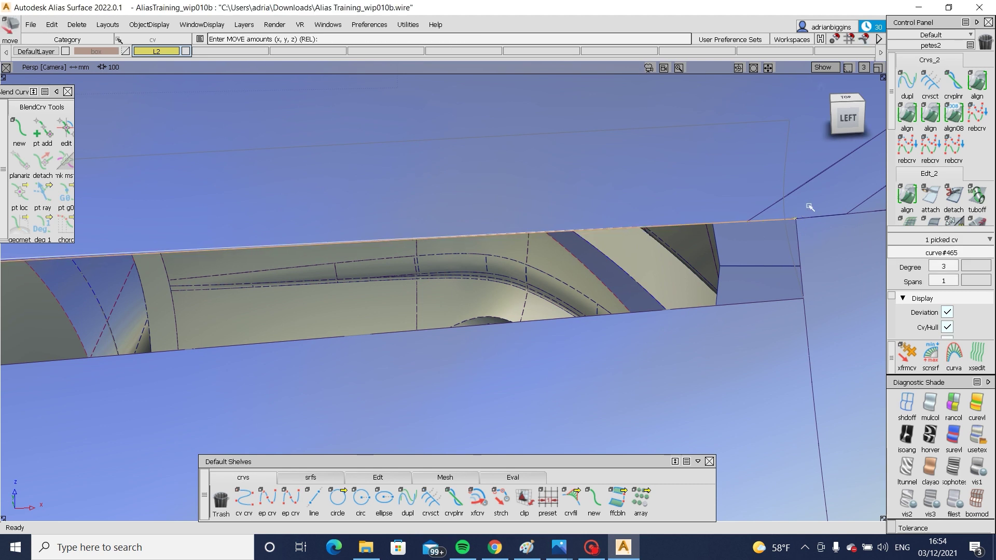
{"action": "right_click_drag", "start_coordinate": [810, 207], "coordinate": [539, 358], "text": "alt+shift"}
{"action": "left_click_drag", "start_coordinate": [540, 358], "coordinate": [655, 291], "text": "alt+shift"}
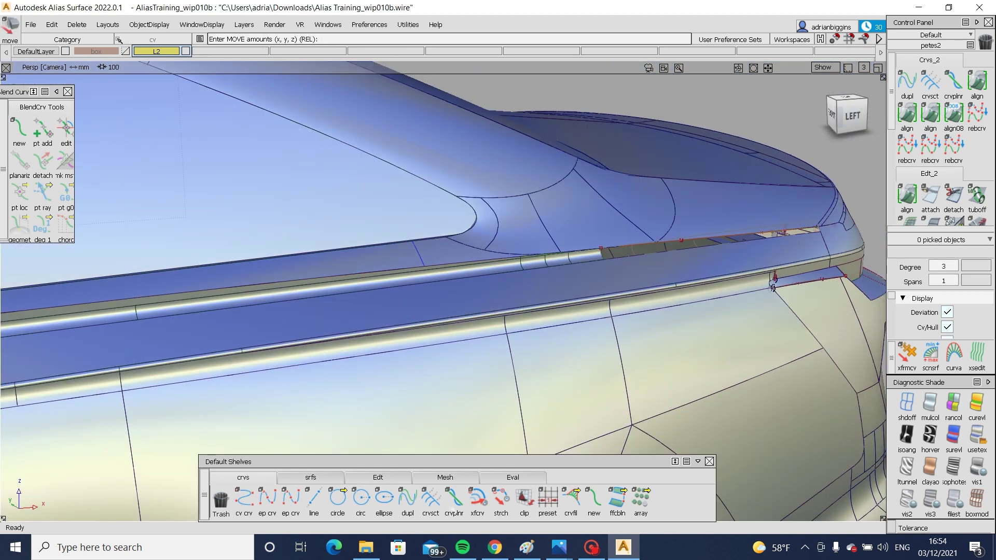
{"action": "left_click", "coordinate": [311, 477]}
{"action": "left_click", "coordinate": [385, 500]}
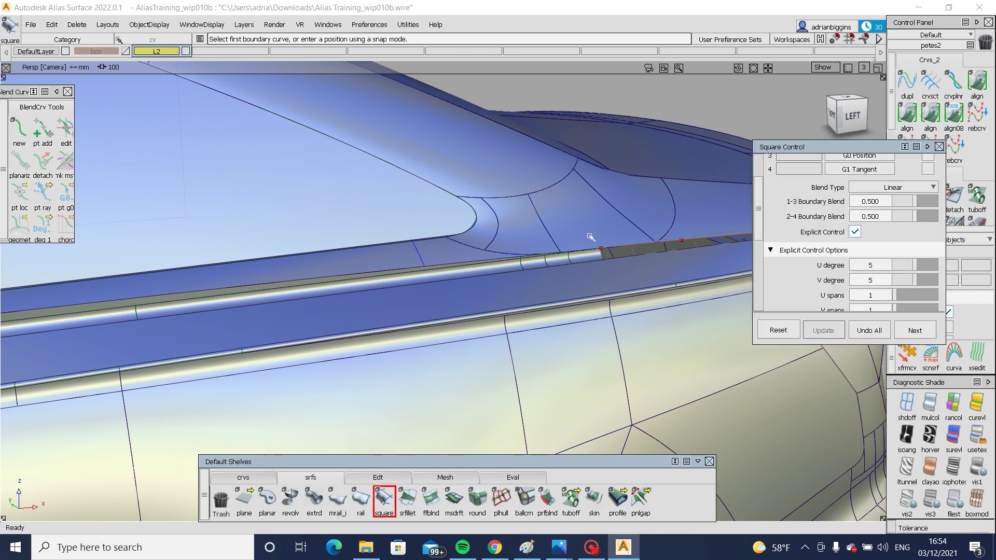
{"action": "right_click_drag", "start_coordinate": [647, 258], "coordinate": [627, 254], "text": "alt+shift"}
{"action": "left_click", "coordinate": [624, 255]}
{"action": "left_click", "coordinate": [642, 267]}
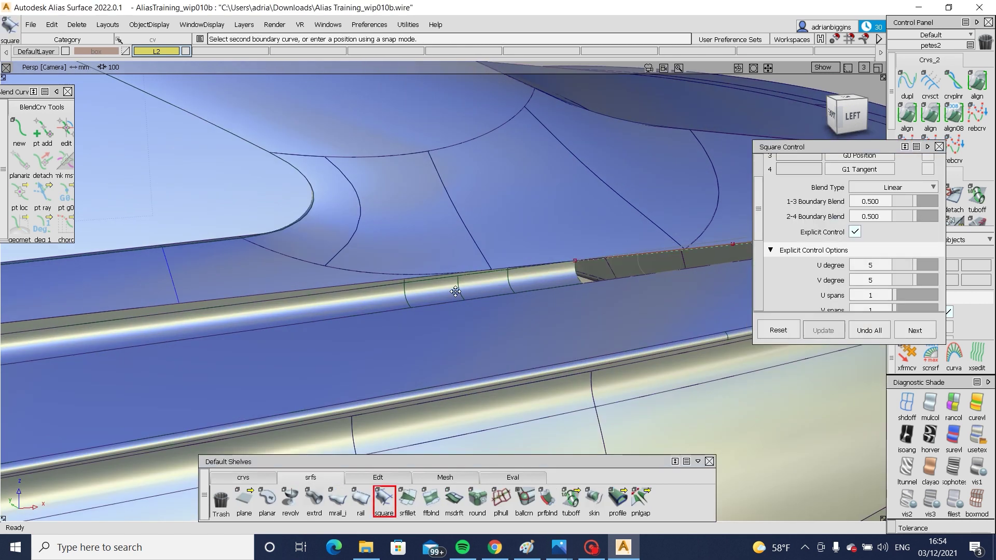
{"action": "middle_click_drag", "start_coordinate": [726, 258], "coordinate": [657, 267], "text": "alt+shift"}
{"action": "right_click_drag", "start_coordinate": [708, 251], "coordinate": [703, 240], "text": "alt+shift"}
{"action": "left_click_drag", "start_coordinate": [703, 240], "coordinate": [571, 347], "text": "alt+shift"}
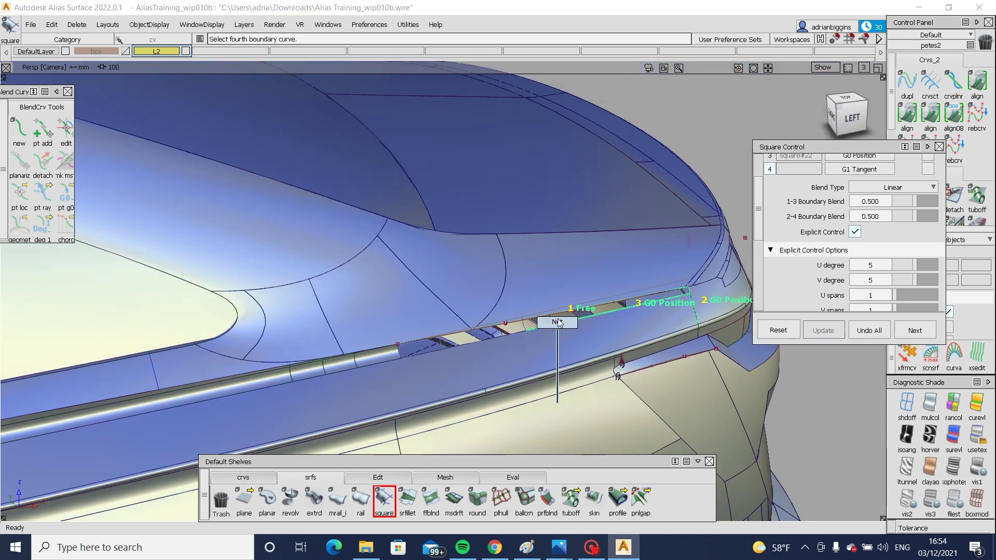
{"action": "left_click", "coordinate": [558, 322]}
Step: Start a Profile Blend between the gap curve and the strip's upper trim edge, with G0 Position on side 1 and G2 Curvature on side 2
{"action": "left_click", "coordinate": [548, 499]}
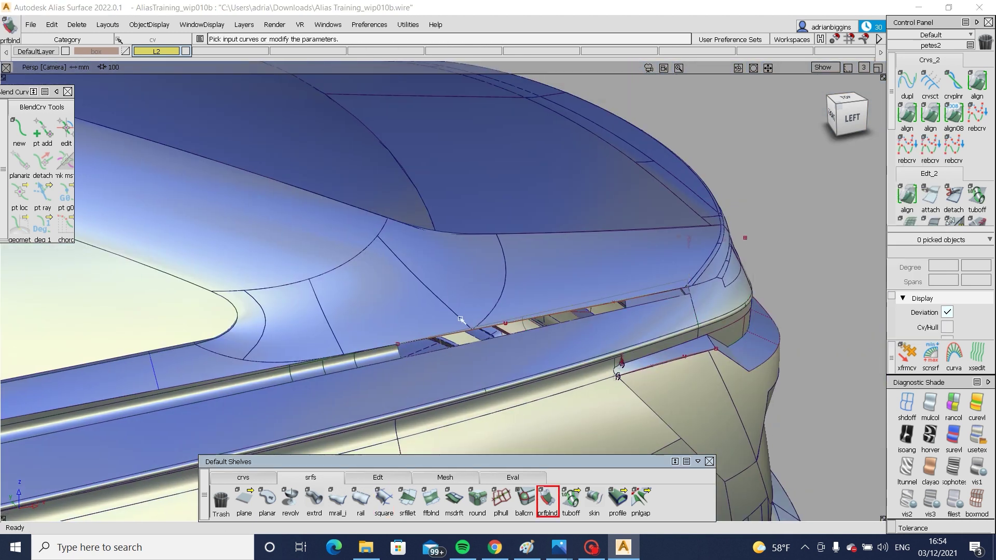
{"action": "scroll", "coordinate": [425, 360], "scroll_direction": "up", "scroll_amount": 5}
{"action": "left_click", "coordinate": [426, 360]}
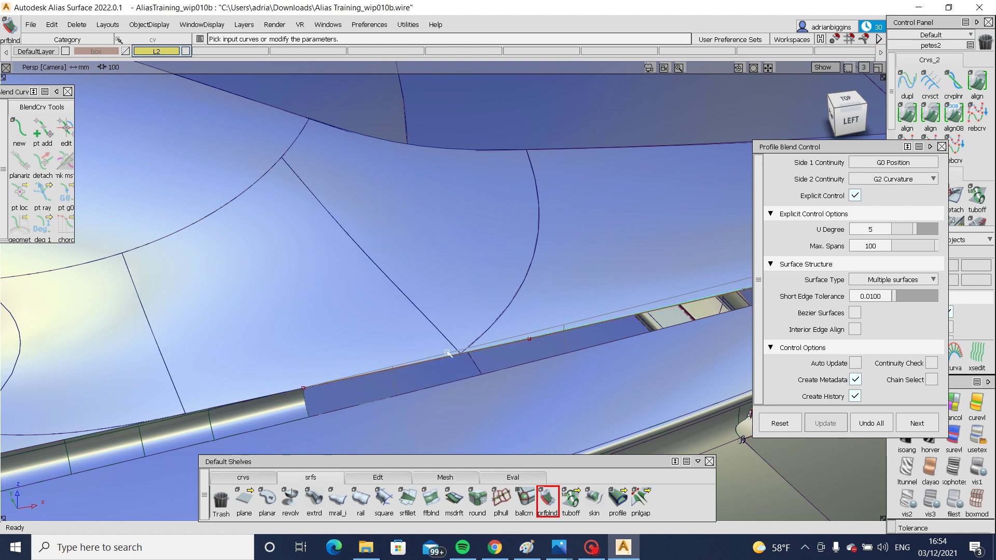
{"action": "left_click_drag", "start_coordinate": [449, 358], "coordinate": [512, 365], "text": "alt+shift"}
{"action": "left_click", "coordinate": [487, 345]}
{"action": "left_click", "coordinate": [504, 383]}
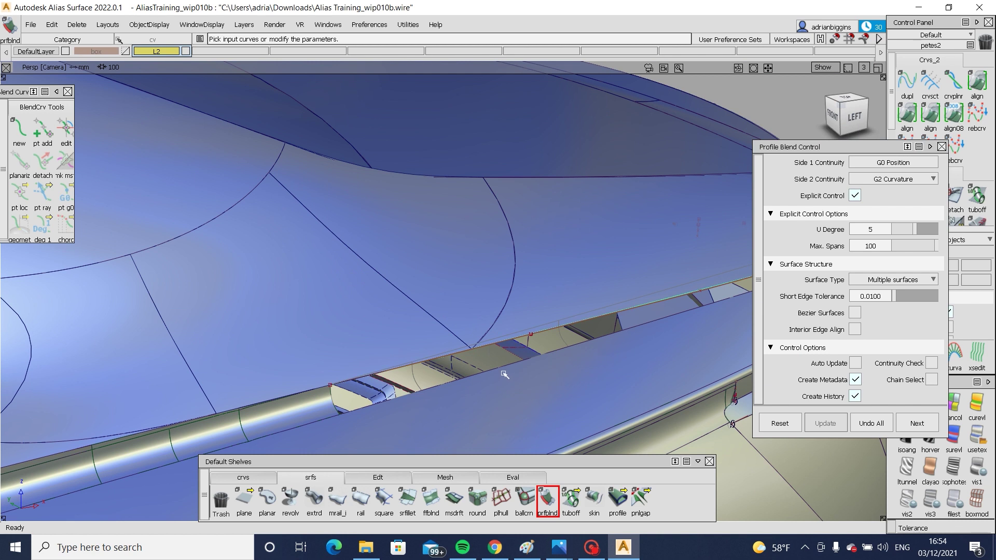
{"action": "left_click", "coordinate": [592, 341]}
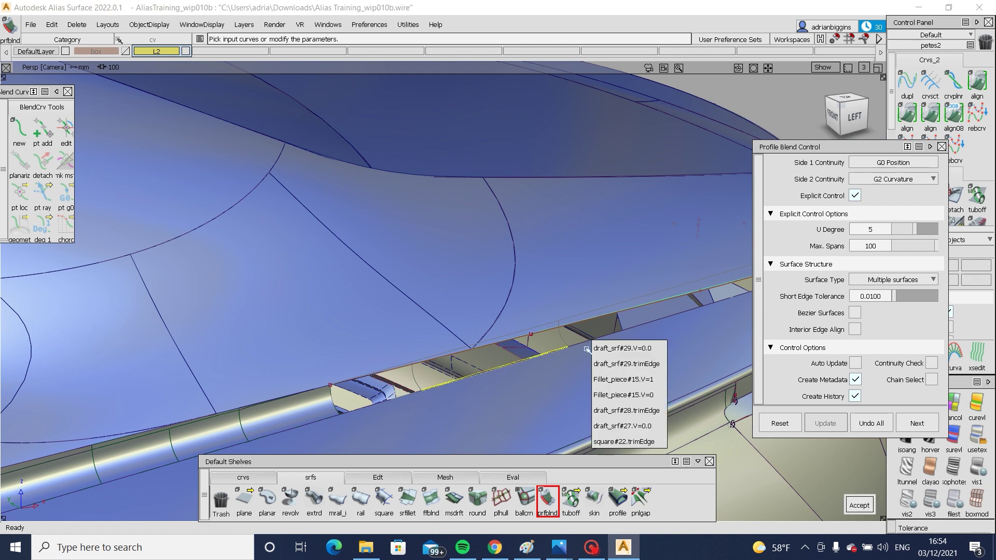
{"action": "right_click_drag", "start_coordinate": [424, 411], "coordinate": [405, 411], "text": "alt+shift"}
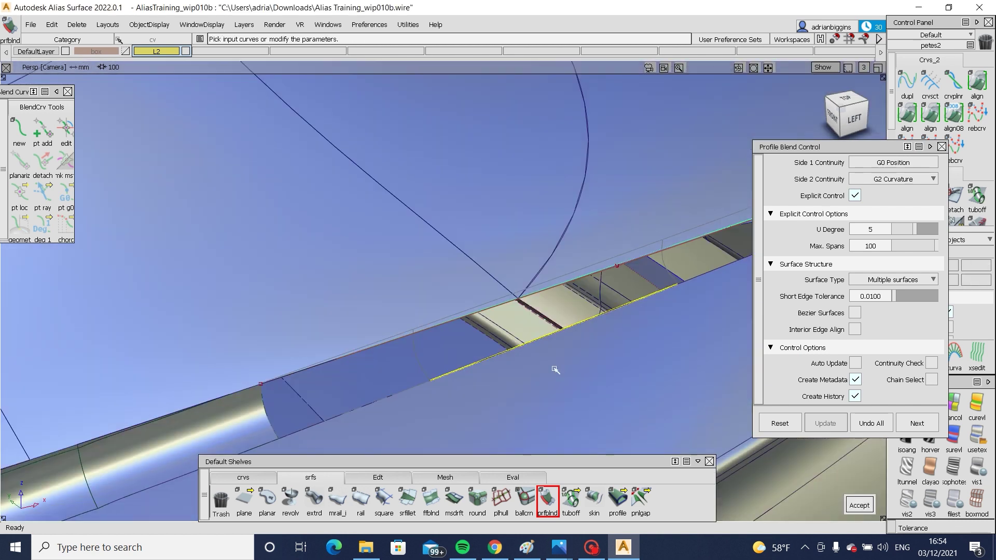
{"action": "left_click_drag", "start_coordinate": [556, 370], "coordinate": [374, 404], "text": "alt+shift"}
{"action": "left_click_drag", "start_coordinate": [609, 328], "coordinate": [558, 338], "text": "alt+shift"}
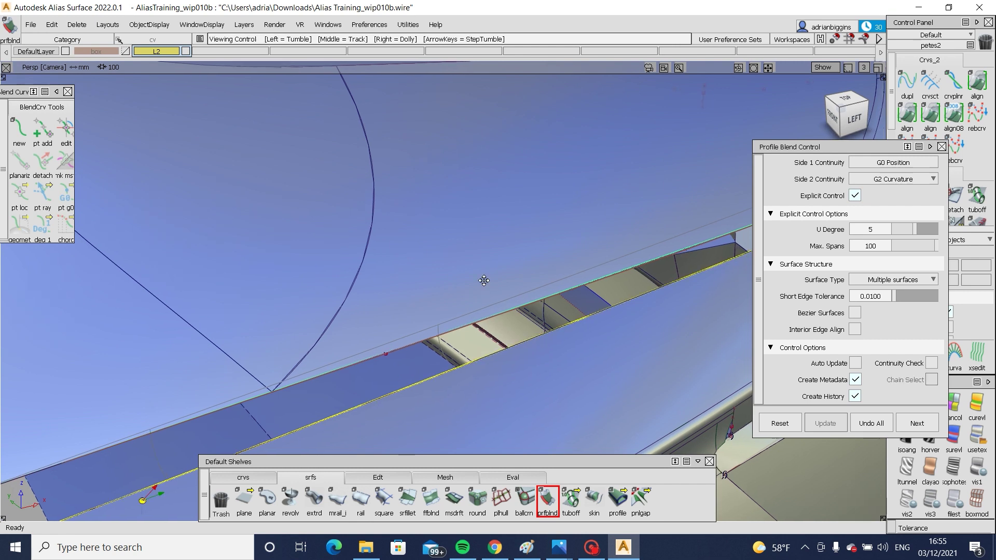
Step: Use the waistline fillet's rear end edge as the blend's profile curve and build the surface across the gap
{"action": "right_click_drag", "start_coordinate": [482, 281], "coordinate": [429, 336], "text": "alt+shift"}
{"action": "left_click", "coordinate": [614, 267]}
{"action": "middle_click_drag", "start_coordinate": [429, 336], "coordinate": [542, 311], "text": "alt+shift"}
{"action": "left_click", "coordinate": [553, 294]}
{"action": "right_click_drag", "start_coordinate": [553, 294], "coordinate": [572, 301], "text": "alt+shift"}
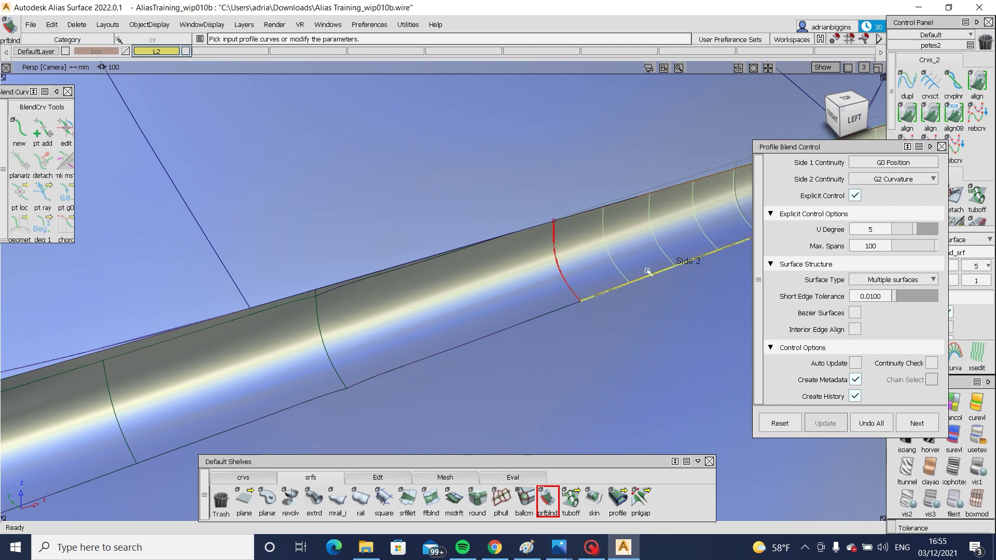
Step: Enable Bezier Surfaces and Interior Edge Align for the profile blend and follow the updated surface to its rear end
{"action": "key", "text": "super"}
{"action": "left_click", "coordinate": [855, 329]}
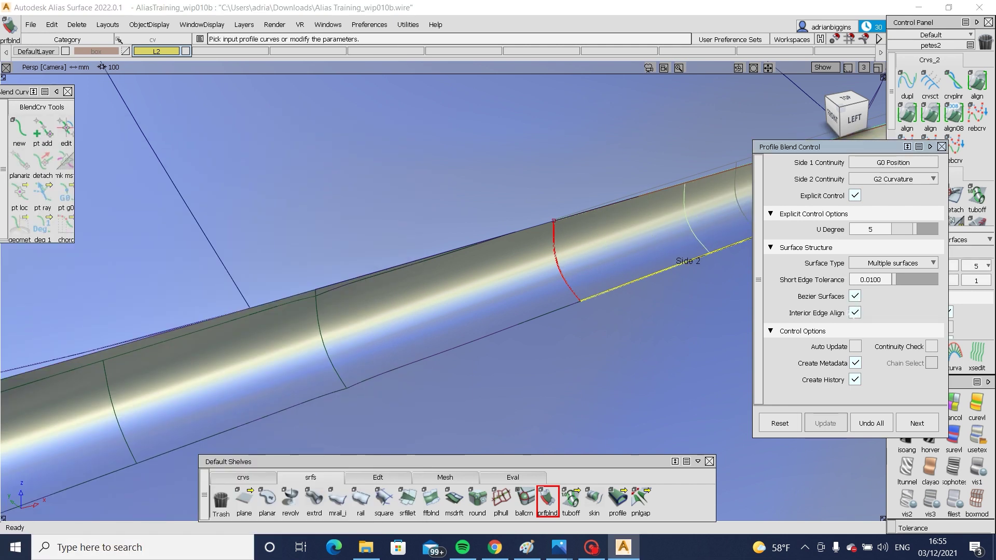
{"action": "middle_click_drag", "start_coordinate": [570, 293], "coordinate": [233, 353], "text": "alt+shift"}
{"action": "middle_click_drag", "start_coordinate": [597, 239], "coordinate": [150, 363], "text": "alt+shift"}
{"action": "middle_click_drag", "start_coordinate": [644, 229], "coordinate": [439, 297], "text": "alt+shift"}
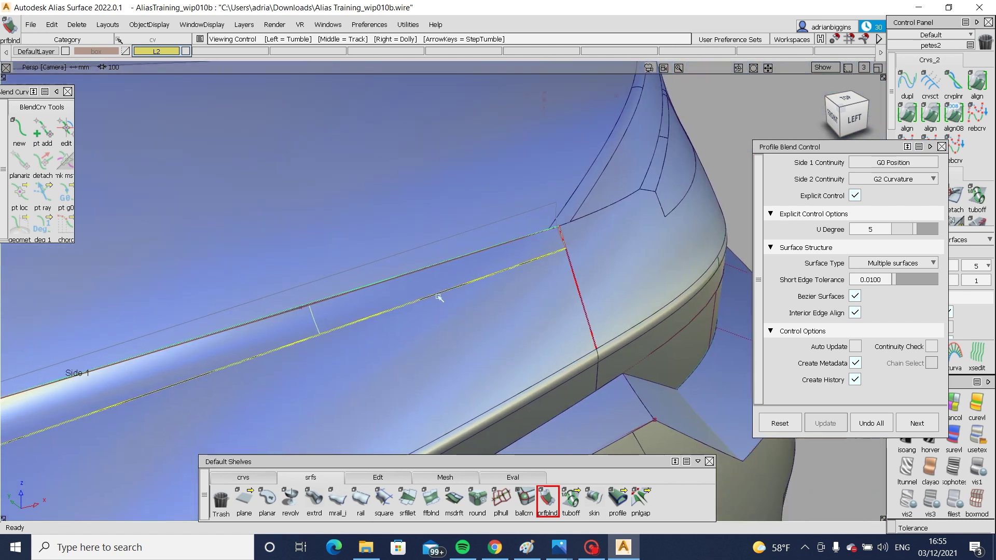
Step: Inspect the shaded waistline blend from several angles and compare how it fades out at the rear with the Audi A6 rear photo
{"action": "right_click_drag", "start_coordinate": [459, 285], "coordinate": [459, 283], "text": "ctrl+shift"}
{"action": "mouse_move", "coordinate": [465, 283]}
{"action": "left_mouse_down", "text": "alt+shift"}
{"action": "mouse_move", "coordinate": [399, 363]}
{"action": "mouse_move", "coordinate": [282, 447]}
{"action": "mouse_move", "coordinate": [218, 413]}
{"action": "mouse_move", "coordinate": [394, 217]}
{"action": "mouse_move", "coordinate": [289, 329]}
{"action": "mouse_move", "coordinate": [416, 291]}
{"action": "mouse_move", "coordinate": [584, 372]}
{"action": "mouse_move", "coordinate": [464, 347]}
{"action": "mouse_move", "coordinate": [372, 266]}
{"action": "mouse_move", "coordinate": [309, 289]}
{"action": "mouse_move", "coordinate": [592, 317]}
{"action": "mouse_move", "coordinate": [512, 289]}
{"action": "mouse_move", "coordinate": [440, 216]}
{"action": "left_mouse_up", "text": "alt+shift"}
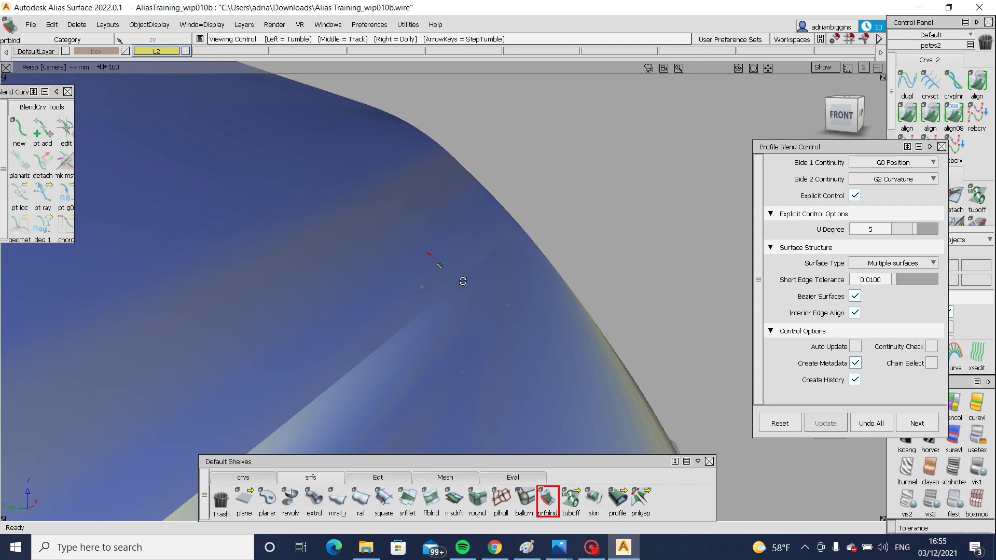
{"action": "left_click_drag", "start_coordinate": [462, 281], "coordinate": [301, 313], "text": "alt+shift"}
{"action": "left_click", "coordinate": [556, 546]}
{"action": "left_click", "coordinate": [720, 471]}
{"action": "left_click_drag", "start_coordinate": [763, 255], "coordinate": [598, 284]}
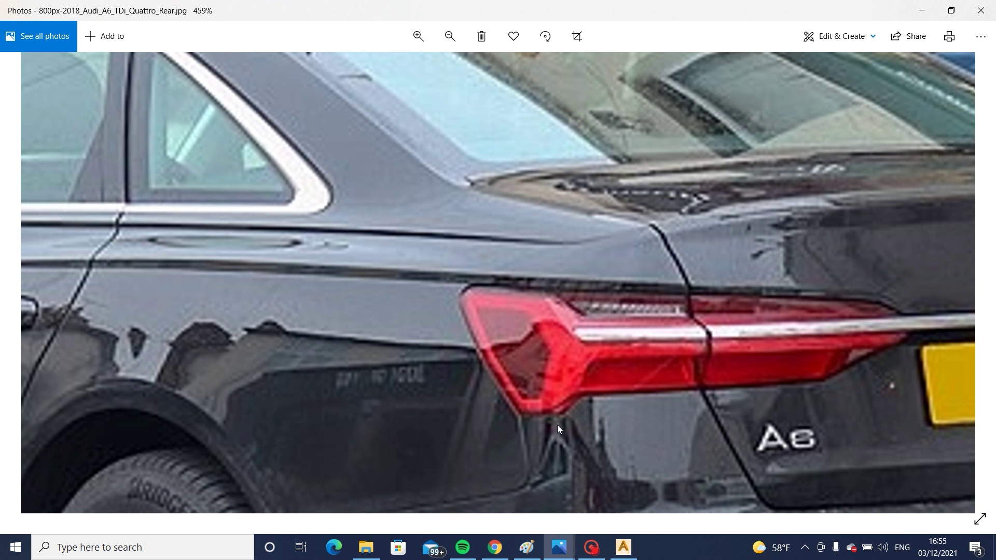
{"action": "left_click", "coordinate": [623, 547]}
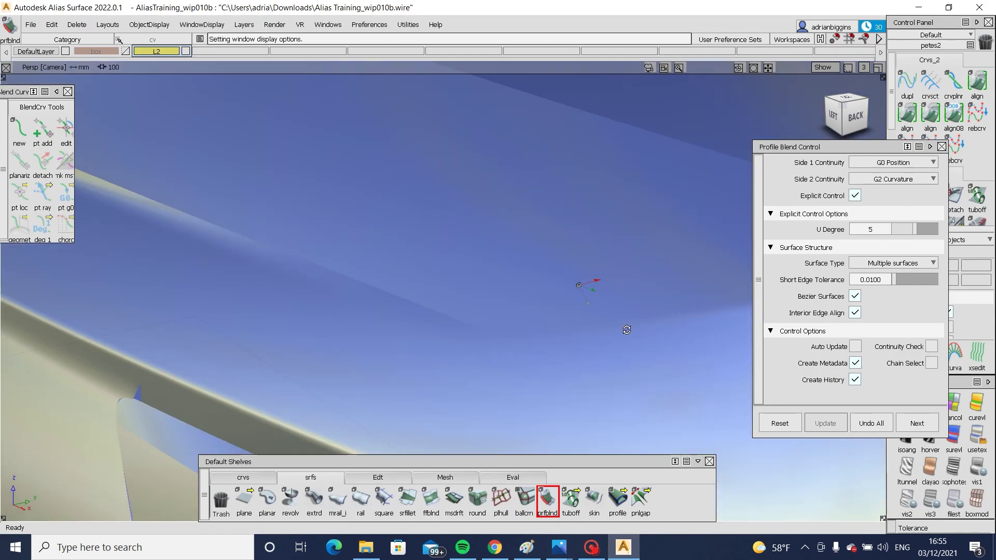
{"action": "left_click_drag", "start_coordinate": [627, 330], "coordinate": [438, 356], "text": "alt+shift"}
{"action": "key", "text": "alt+m"}
{"action": "right_click_drag", "start_coordinate": [438, 356], "coordinate": [287, 372], "text": "alt+shift"}
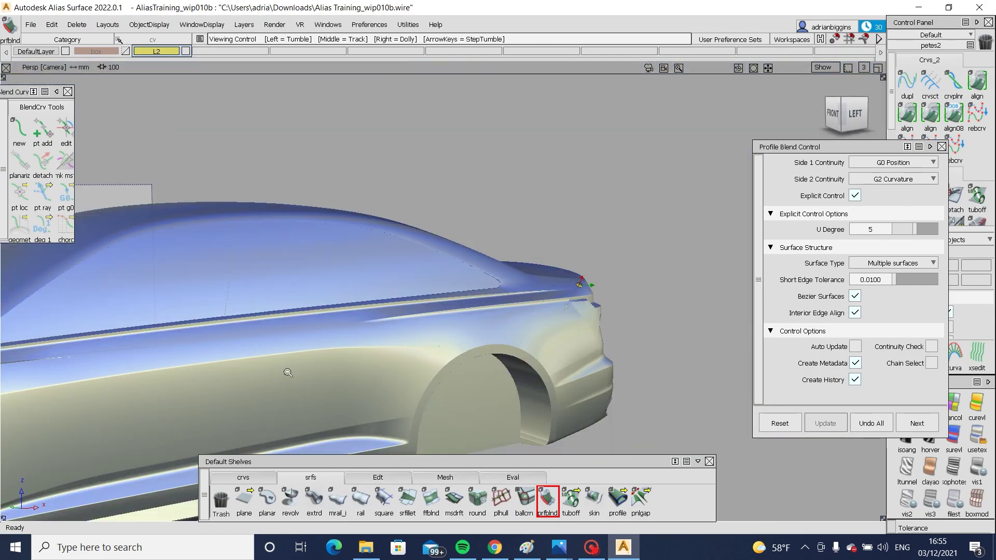
{"action": "left_click_drag", "start_coordinate": [258, 373], "coordinate": [393, 365], "text": "alt+shift"}
{"action": "right_click_drag", "start_coordinate": [393, 365], "coordinate": [460, 340], "text": "alt+shift"}
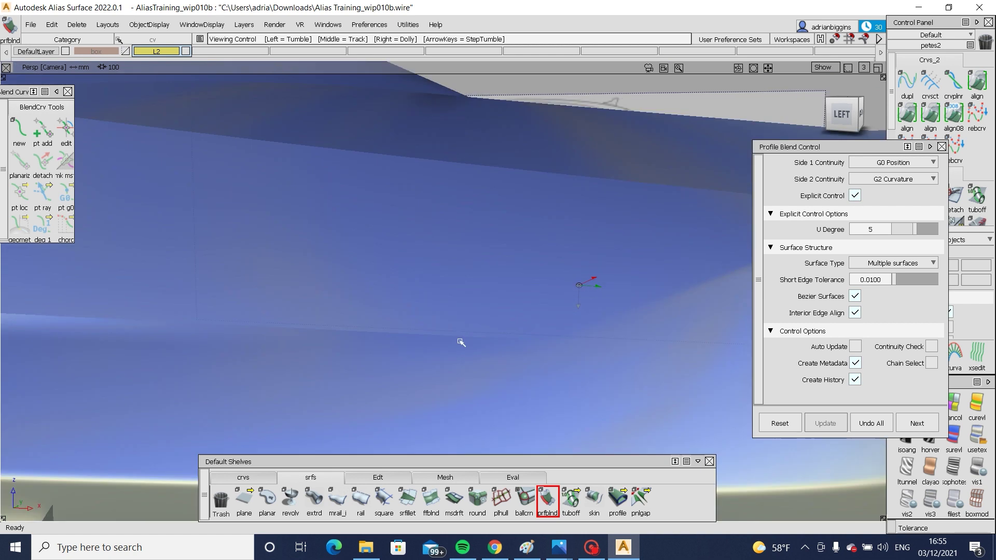
Step: Pick the large body surface above the waistline fillet (surface#4) with its control vertices displayed
{"action": "left_click_drag", "start_coordinate": [460, 340], "coordinate": [509, 371], "text": "alt+shift"}
{"action": "left_click", "coordinate": [406, 346], "text": "alt+shift"}
{"action": "left_click_drag", "start_coordinate": [407, 372], "coordinate": [518, 348], "text": "alt+shift"}
{"action": "right_click_drag", "start_coordinate": [519, 349], "coordinate": [520, 289], "text": "ctrl+shift"}
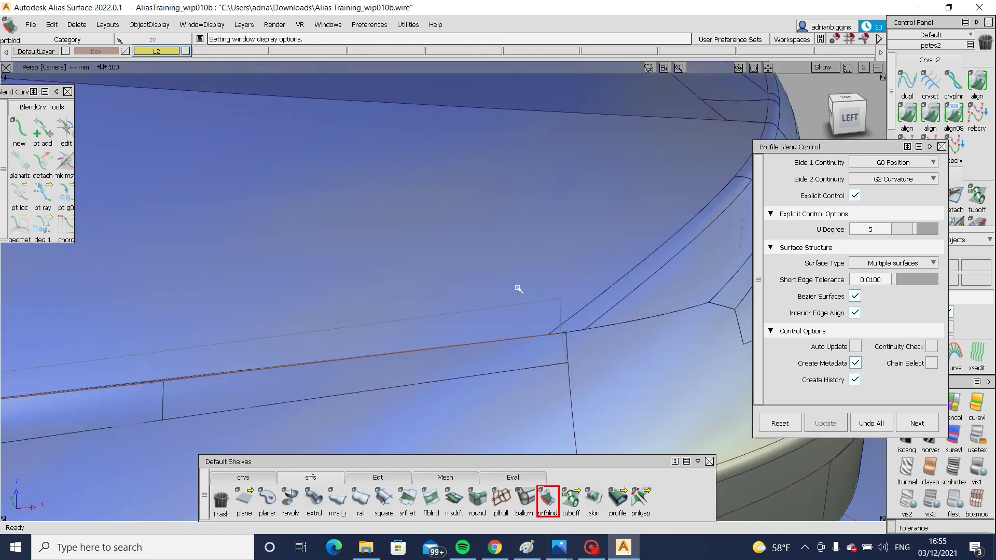
{"action": "left_click_drag", "start_coordinate": [456, 342], "coordinate": [338, 316], "text": "ctrl+shift"}
{"action": "left_click", "coordinate": [456, 329]}
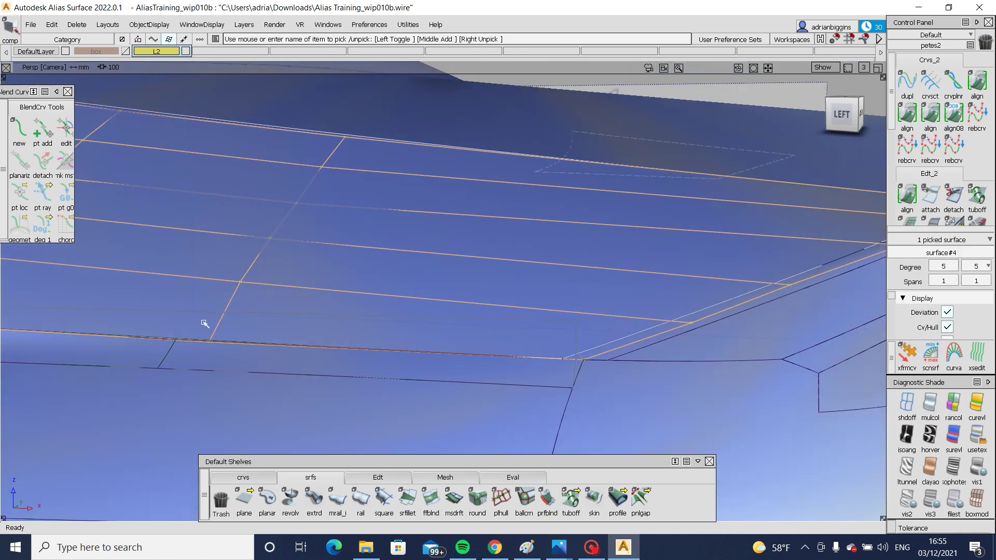
Step: Pick an inner control vertex on the lower edge of surface#4 and adjust its height slightly in the left side view
{"action": "middle_click_drag", "start_coordinate": [202, 347], "coordinate": [483, 358], "text": "alt+shift"}
{"action": "left_click_drag", "start_coordinate": [482, 358], "coordinate": [451, 353], "text": "ctrl+shift"}
{"action": "left_click", "coordinate": [490, 355]}
{"action": "right_click_drag", "start_coordinate": [551, 365], "coordinate": [525, 389], "text": "alt+shift"}
{"action": "middle_click_drag", "start_coordinate": [502, 367], "coordinate": [484, 376], "text": "alt+shift"}
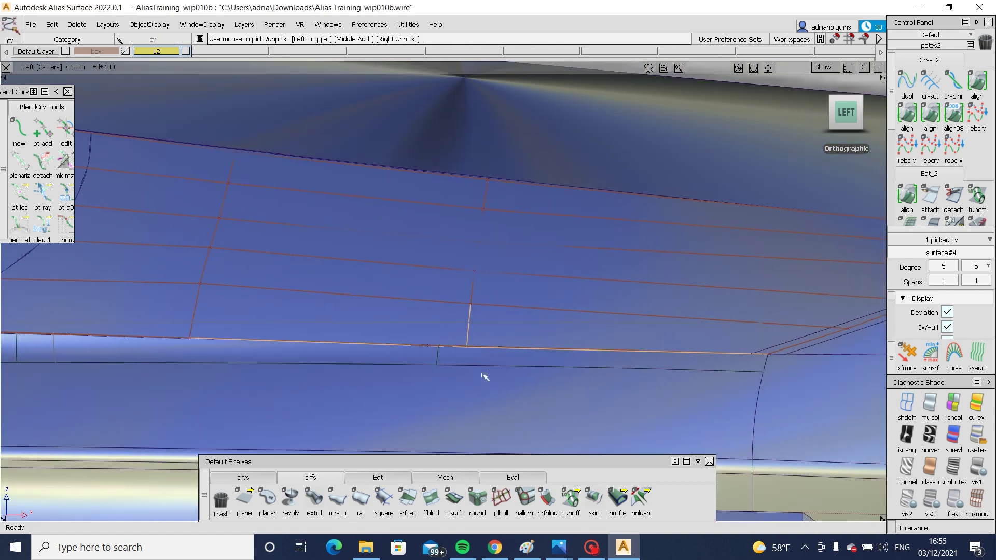
{"action": "right_click_drag", "start_coordinate": [488, 351], "coordinate": [486, 383], "text": "alt+shift"}
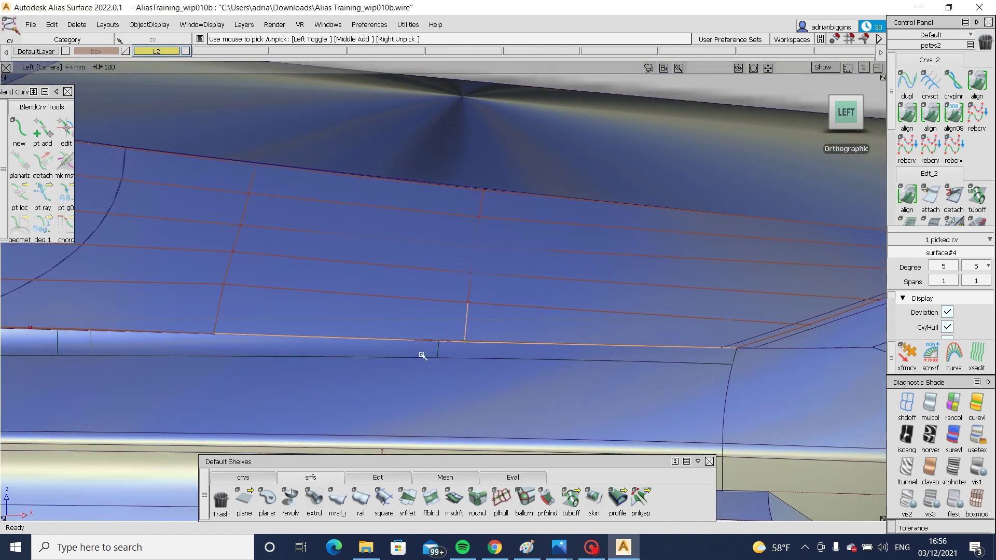
{"action": "middle_click_drag", "start_coordinate": [631, 356], "coordinate": [515, 367], "text": "alt+shift"}
{"action": "middle_click_drag", "start_coordinate": [415, 400], "coordinate": [449, 387], "text": "ctrl+shift"}
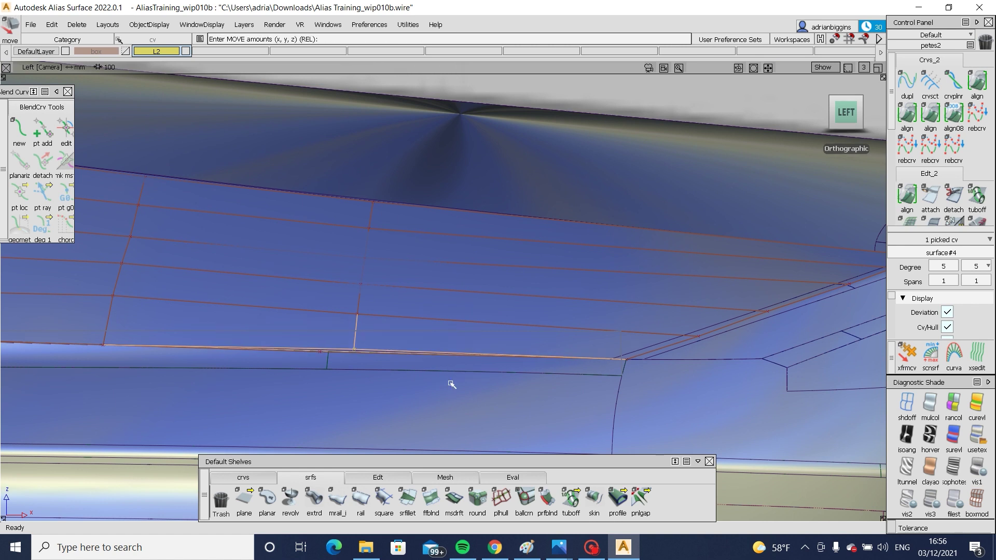
Step: Pick an inner control vertex of the gap curve, raise it slightly in Z and check the shaded highlight
{"action": "left_click_drag", "start_coordinate": [360, 311], "coordinate": [348, 271], "text": "ctrl+shift"}
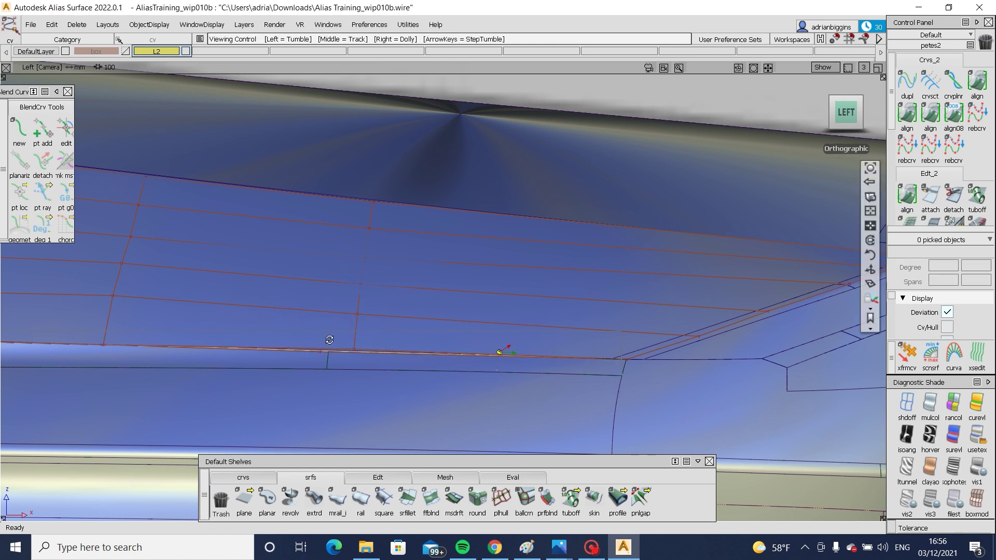
{"action": "left_click_drag", "start_coordinate": [329, 347], "coordinate": [363, 378], "text": "alt+shift"}
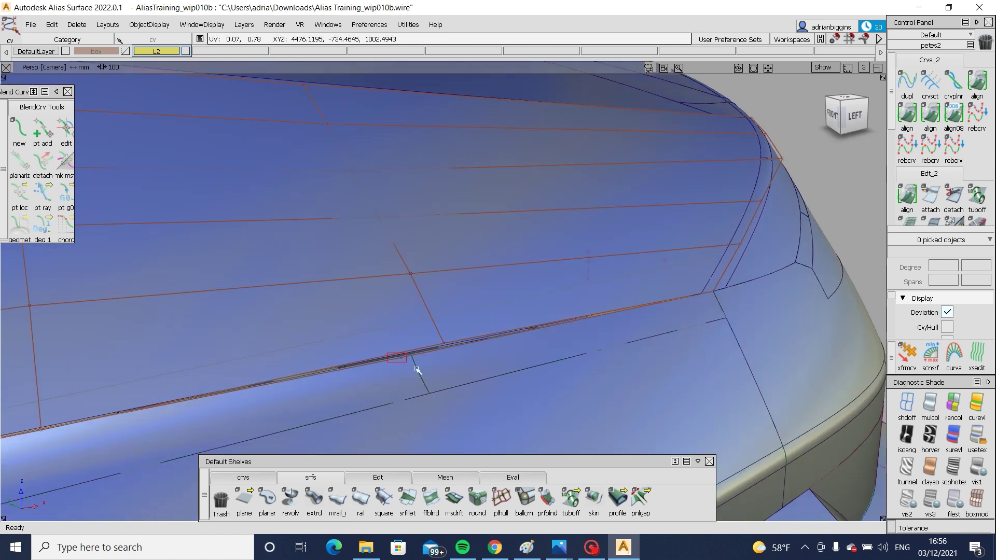
{"action": "left_click", "coordinate": [470, 375]}
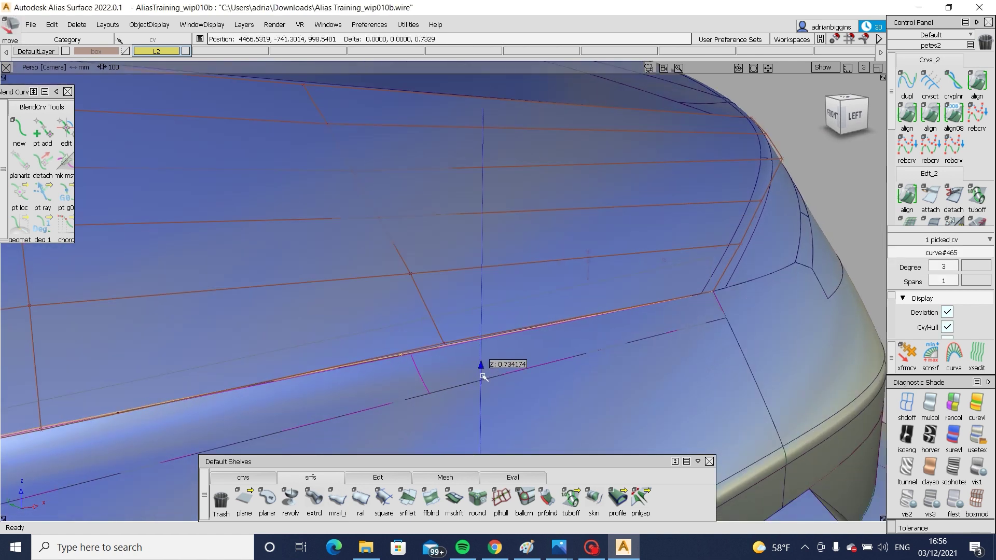
{"action": "right_click_drag", "start_coordinate": [483, 374], "coordinate": [481, 351]}
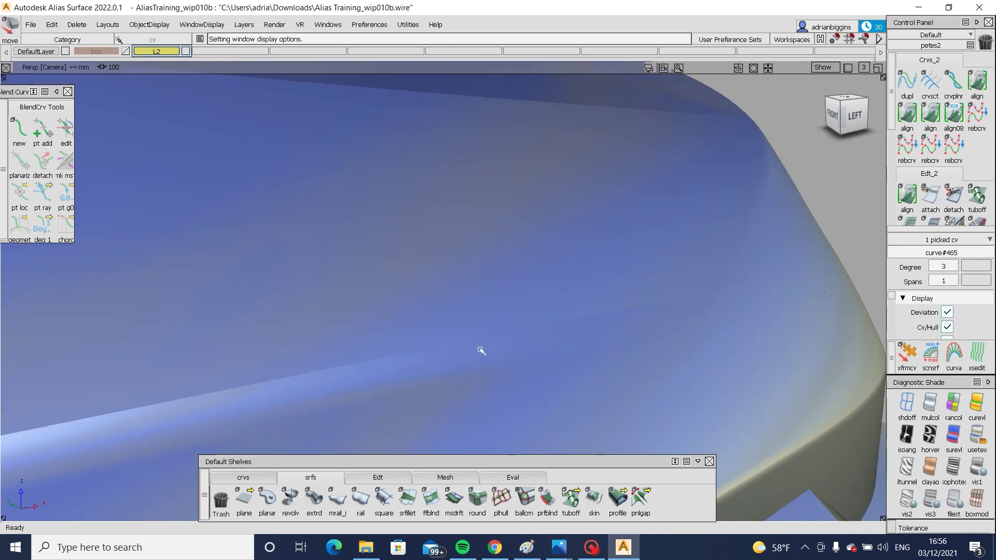
{"action": "left_click_drag", "start_coordinate": [494, 355], "coordinate": [587, 337], "text": "alt+shift"}
{"action": "middle_click_drag", "start_coordinate": [576, 388], "coordinate": [578, 354], "text": "ctrl+shift"}
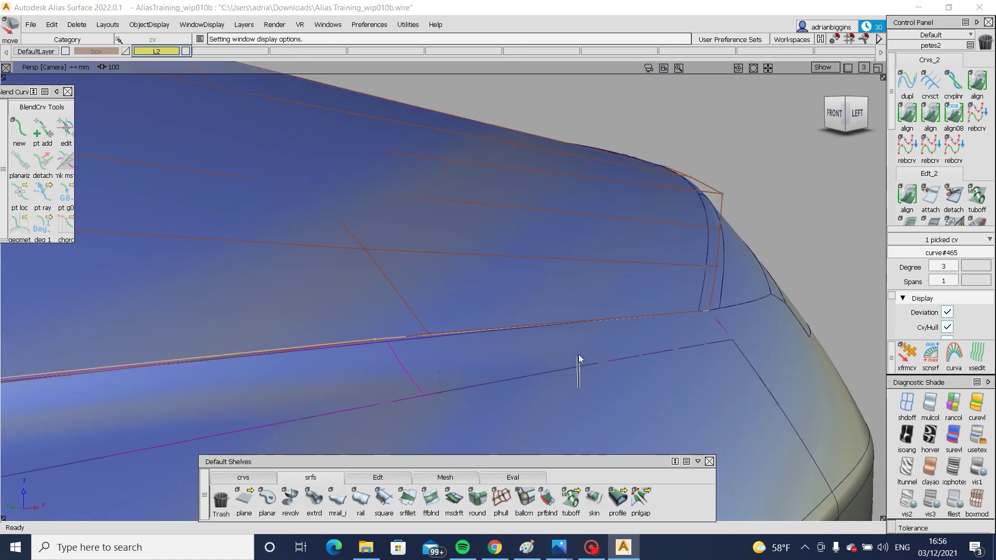
Step: Pick surface#4 above the waistline and raise its V degree to 7
{"action": "right_click_drag", "start_coordinate": [451, 369], "coordinate": [459, 391], "text": "alt+shift"}
{"action": "left_click_drag", "start_coordinate": [459, 391], "coordinate": [603, 372], "text": "alt+shift"}
{"action": "left_click", "coordinate": [723, 303]}
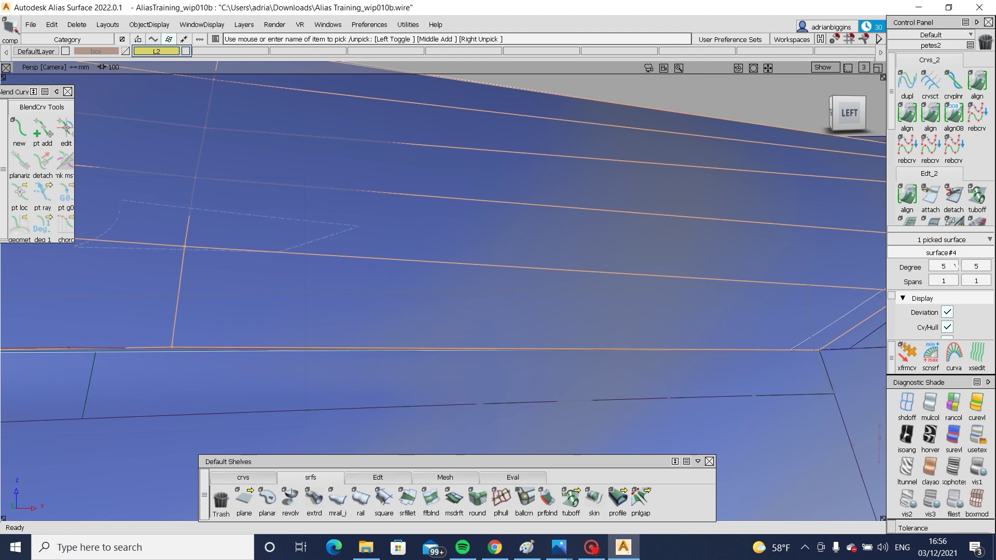
{"action": "left_click", "coordinate": [978, 404]}
{"action": "left_click", "coordinate": [977, 403]}
{"action": "left_click", "coordinate": [982, 438]}
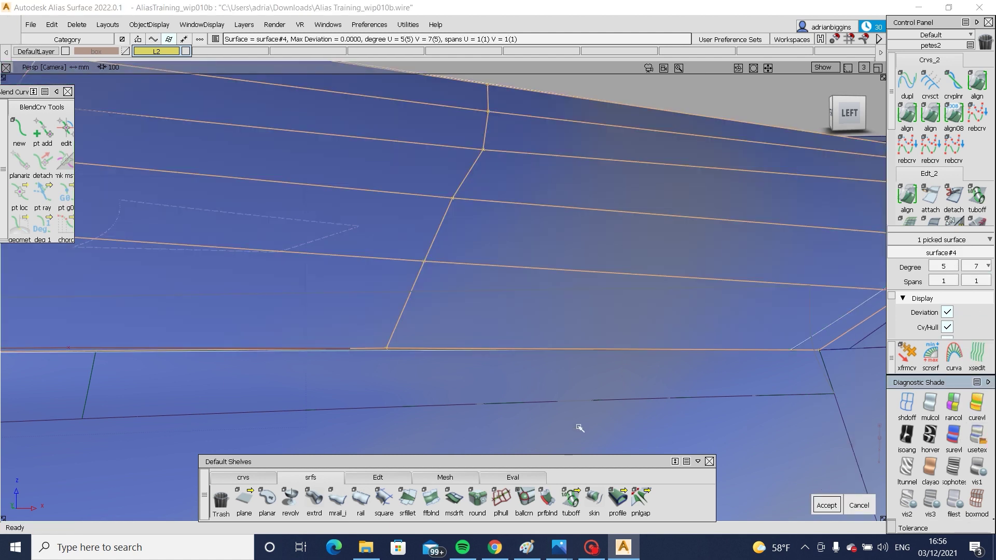
{"action": "left_click_drag", "start_coordinate": [582, 406], "coordinate": [615, 294], "text": "ctrl+shift"}
{"action": "left_click", "coordinate": [543, 294]}
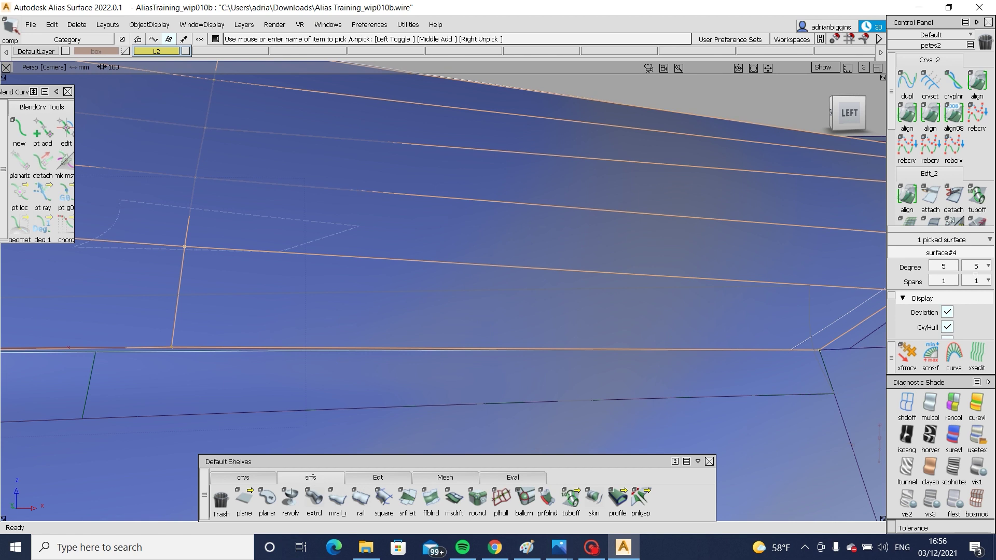
{"action": "left_click", "coordinate": [987, 265]}
{"action": "left_click", "coordinate": [979, 405]}
Step: Pick a rear inner control vertex on the lower edge of surface#4 and raise it about 0.55 mm in Z
{"action": "left_click_drag", "start_coordinate": [325, 317], "coordinate": [361, 312], "text": "ctrl+shift"}
{"action": "left_click_drag", "start_coordinate": [361, 312], "coordinate": [452, 379]}
{"action": "right_click_drag", "start_coordinate": [623, 389], "coordinate": [705, 400], "text": "ctrl+shift"}
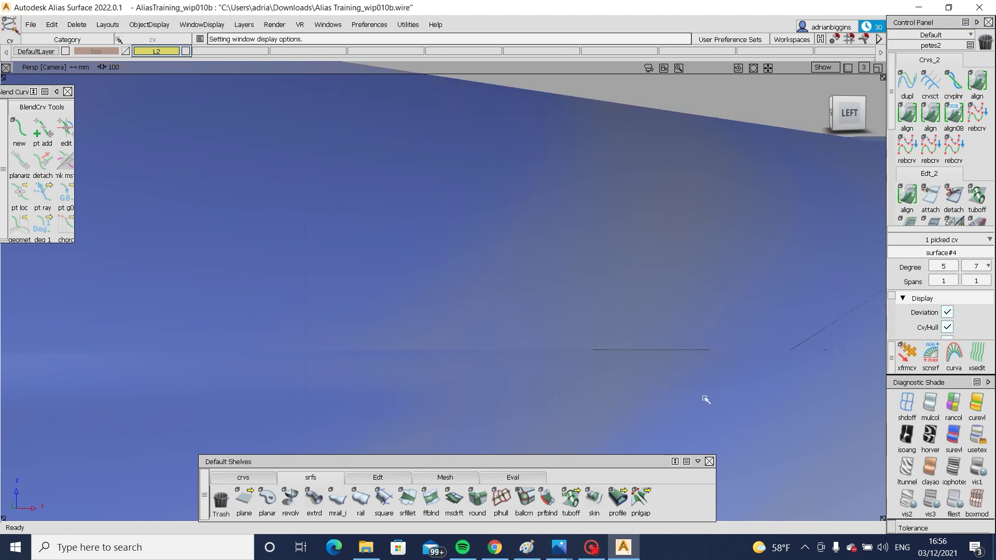
{"action": "middle_click_drag", "start_coordinate": [706, 400], "coordinate": [717, 378], "text": "ctrl+shift"}
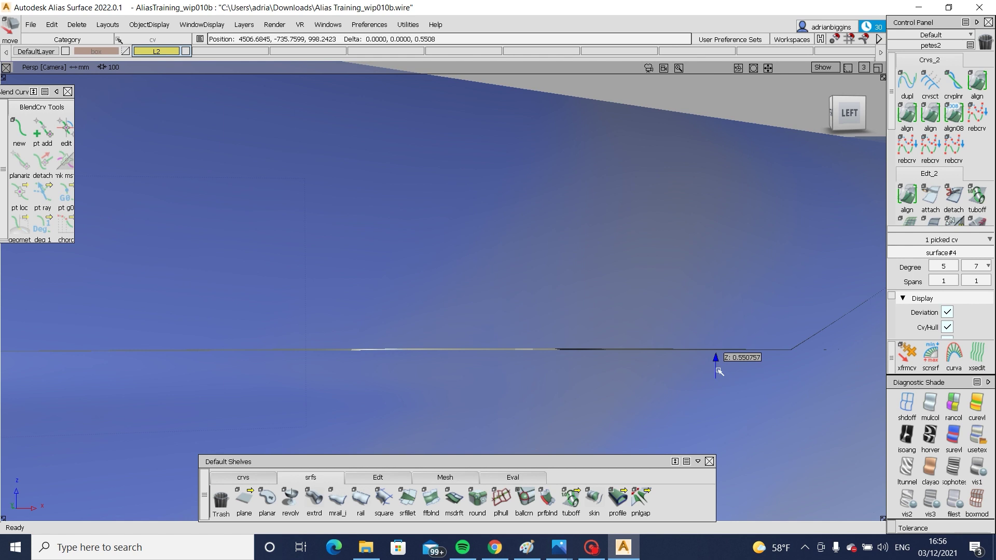
{"action": "right_click_drag", "start_coordinate": [719, 372], "coordinate": [718, 372]}
Step: Pick the gap curve (curve#465) and raise its degree to 5
{"action": "right_click_drag", "start_coordinate": [684, 397], "coordinate": [624, 436], "text": "ctrl+shift"}
{"action": "left_click_drag", "start_coordinate": [504, 309], "coordinate": [538, 348], "text": "ctrl+shift"}
{"action": "left_click", "coordinate": [616, 382]}
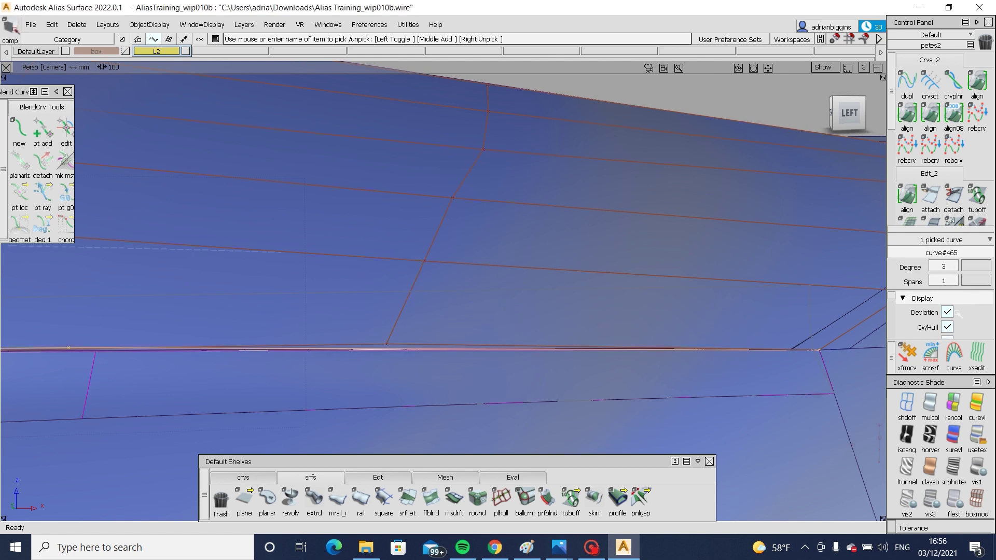
{"action": "left_click", "coordinate": [956, 266]}
{"action": "left_click", "coordinate": [948, 373]}
Step: Pick an inner control vertex of the degree-5 gap curve and nudge it upward in Z, judging the shaded edge
{"action": "left_click", "coordinate": [413, 337]}
{"action": "left_click", "coordinate": [414, 349]}
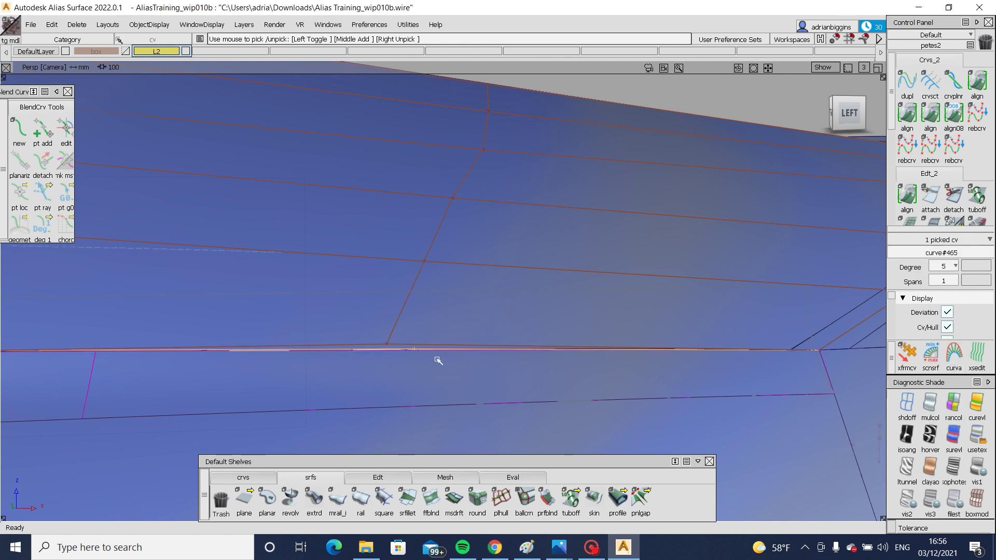
{"action": "key", "text": "alt+m"}
{"action": "middle_click_drag", "start_coordinate": [474, 399], "coordinate": [478, 375], "text": "ctrl+shift"}
{"action": "right_click_drag", "start_coordinate": [486, 386], "coordinate": [488, 379]}
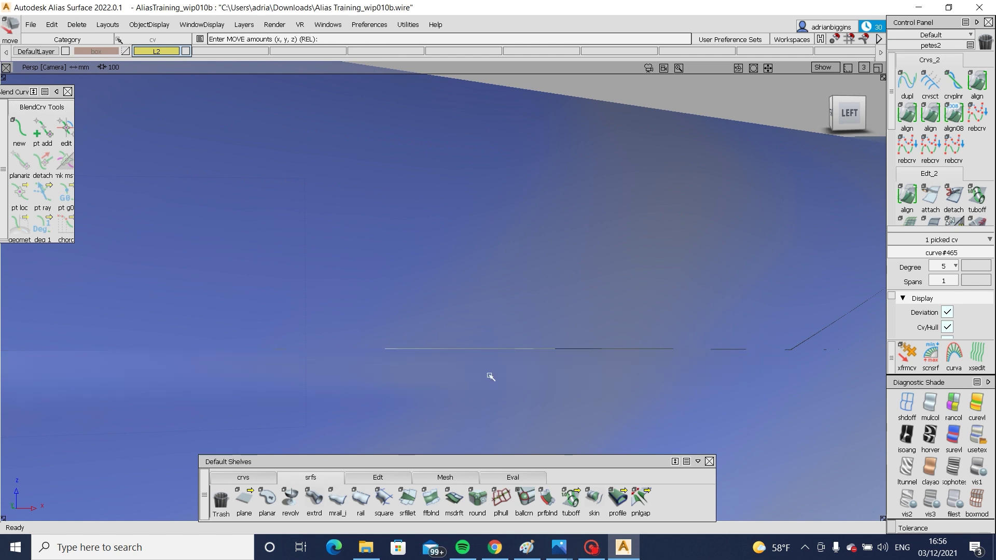
Step: Display the control vertices of the profile blend surface at the rear of the waistline
{"action": "mouse_move", "coordinate": [576, 347]}
{"action": "left_mouse_down", "text": "alt+shift"}
{"action": "mouse_move", "coordinate": [543, 429]}
{"action": "mouse_move", "coordinate": [527, 367]}
{"action": "mouse_move", "coordinate": [531, 306]}
{"action": "mouse_move", "coordinate": [480, 352]}
{"action": "mouse_move", "coordinate": [451, 285]}
{"action": "mouse_move", "coordinate": [451, 350]}
{"action": "mouse_move", "coordinate": [425, 344]}
{"action": "mouse_move", "coordinate": [329, 281]}
{"action": "mouse_move", "coordinate": [416, 318]}
{"action": "mouse_move", "coordinate": [361, 253]}
{"action": "mouse_move", "coordinate": [456, 336]}
{"action": "left_mouse_up", "text": "alt+shift"}
{"action": "mouse_move", "coordinate": [456, 337]}
{"action": "left_mouse_down", "text": "ctrl+shift"}
{"action": "mouse_move", "coordinate": [456, 276]}
{"action": "mouse_move", "coordinate": [395, 301]}
{"action": "mouse_move", "coordinate": [356, 301]}
{"action": "mouse_move", "coordinate": [371, 296]}
{"action": "mouse_move", "coordinate": [409, 345]}
{"action": "left_mouse_up", "text": "ctrl+shift"}
{"action": "left_click", "coordinate": [427, 282]}
{"action": "left_click", "coordinate": [762, 137]}
Step: Align the profile blend's lower long edge to the adjoining body surface with G2 continuity and Edge alignment, setting the V degree to 3
{"action": "double_click", "coordinate": [907, 113]}
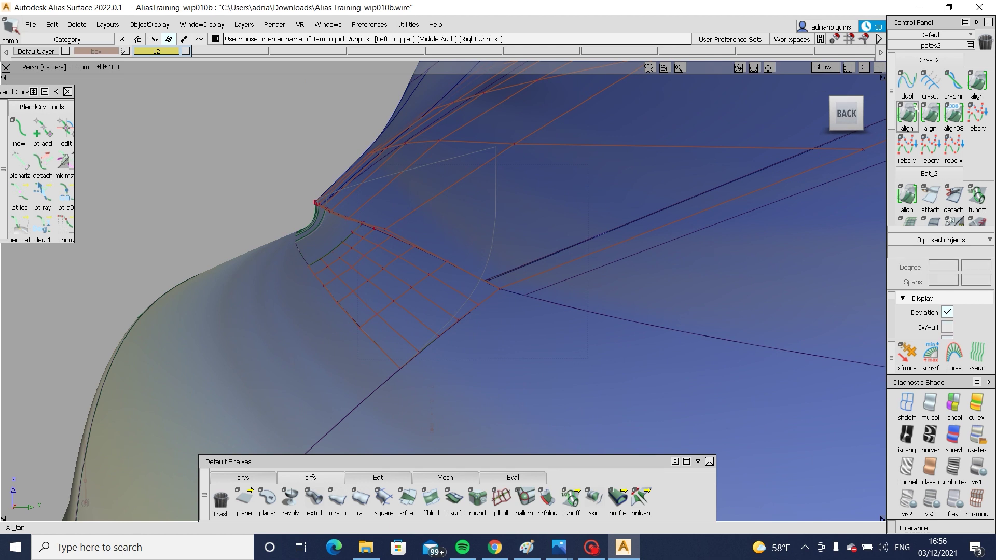
{"action": "left_click", "coordinate": [355, 323]}
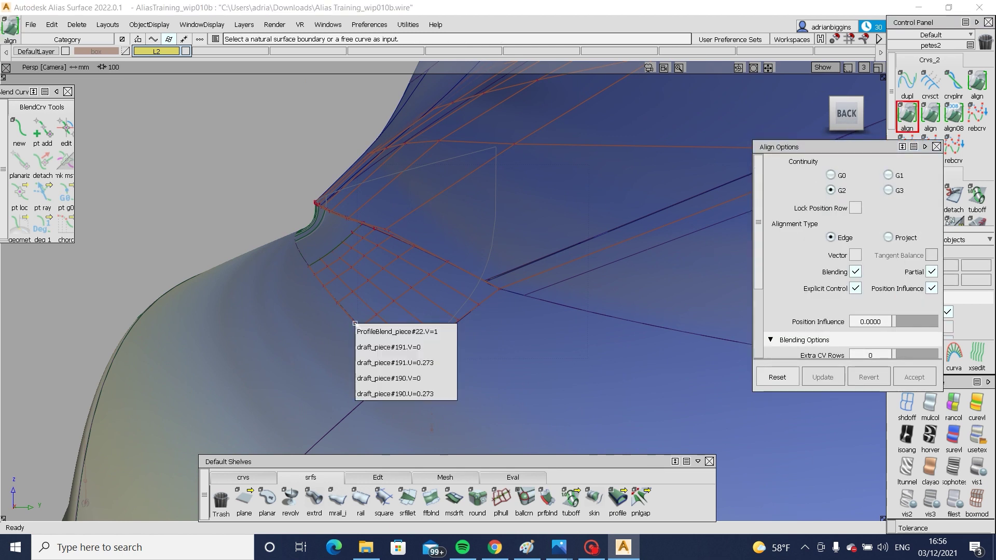
{"action": "left_click", "coordinate": [450, 331]}
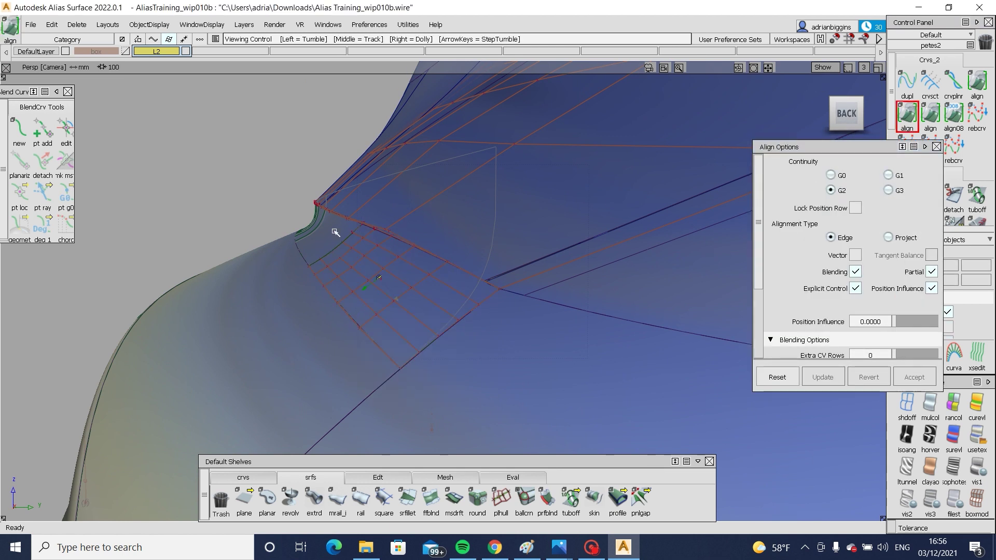
{"action": "left_click_drag", "start_coordinate": [472, 257], "coordinate": [555, 263], "text": "alt+shift"}
{"action": "right_click_drag", "start_coordinate": [556, 263], "coordinate": [223, 293], "text": "alt+shift"}
{"action": "left_click", "coordinate": [394, 358]}
{"action": "left_click", "coordinate": [429, 318]}
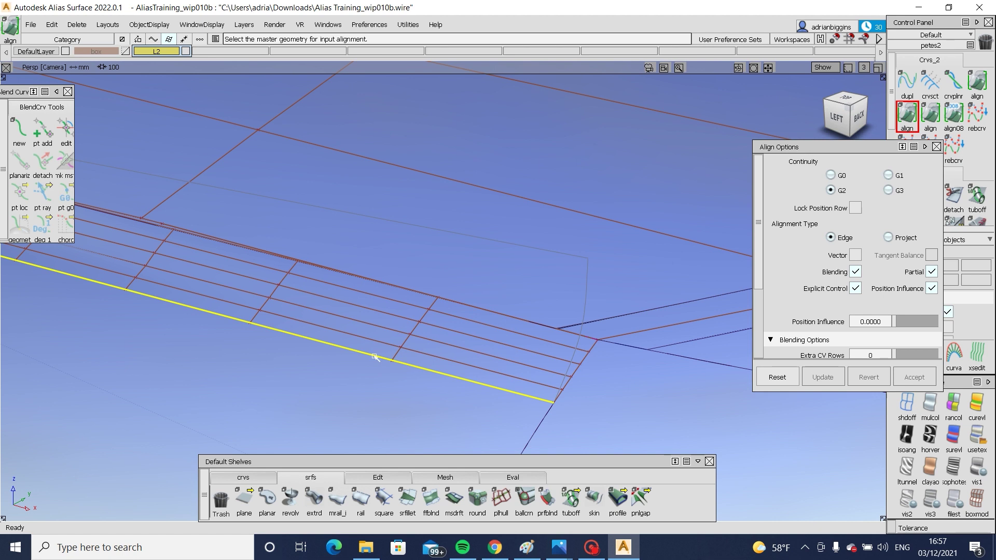
{"action": "left_click", "coordinate": [596, 335]}
{"action": "scroll", "coordinate": [901, 278], "scroll_direction": "down", "scroll_amount": 3}
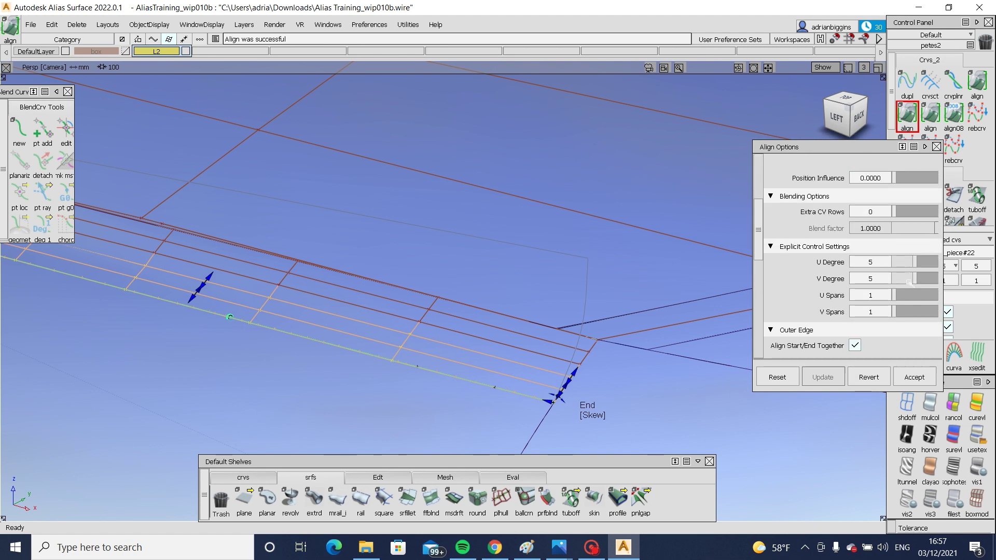
{"action": "left_click_drag", "start_coordinate": [909, 282], "coordinate": [907, 282]}
Step: Align the upper edge of the rear-corner fillet (Fillet_piece#44) to the adjoining body surface with G2 continuity
{"action": "left_click_drag", "start_coordinate": [446, 301], "coordinate": [406, 201], "text": "alt+shift"}
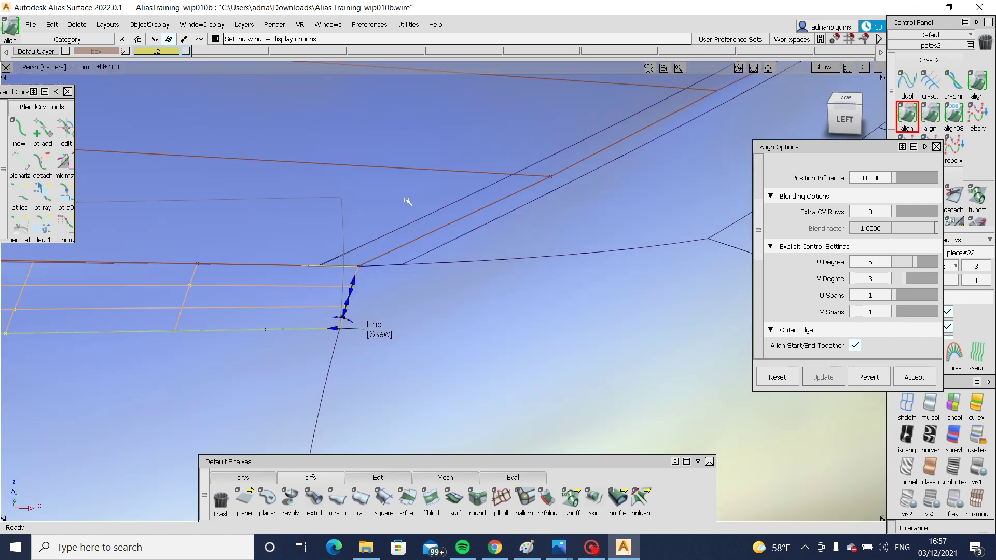
{"action": "left_click", "coordinate": [907, 115]}
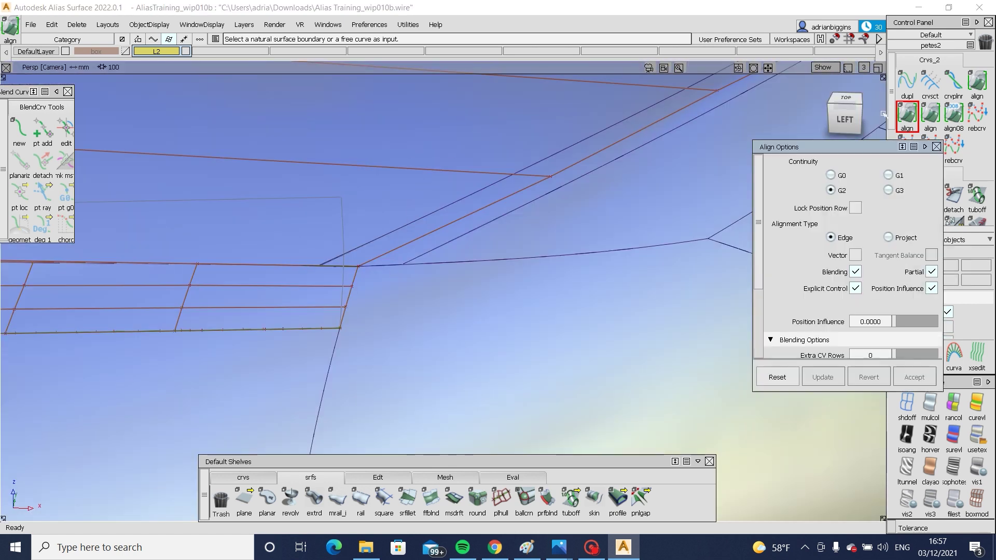
{"action": "left_click", "coordinate": [365, 246]}
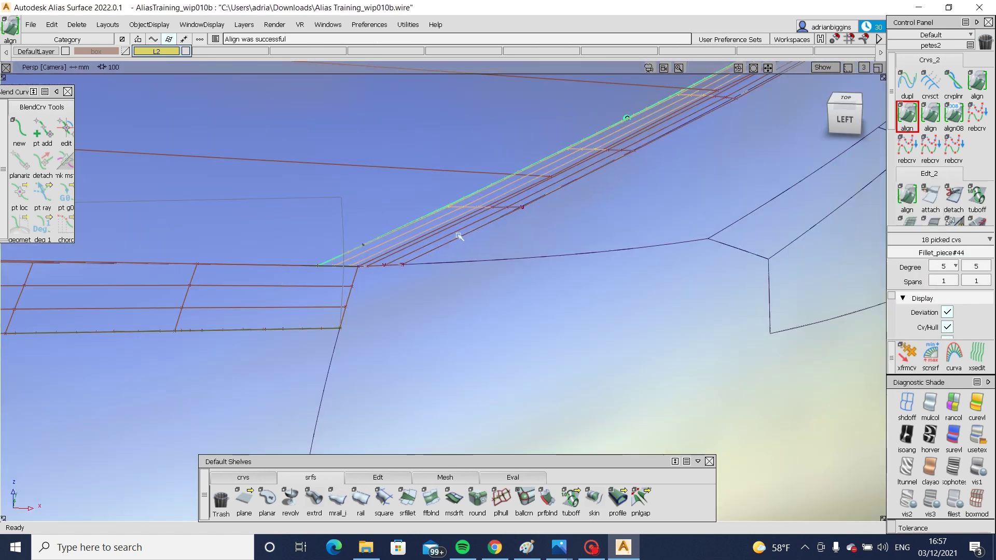
Step: Remove the Align history from the profile blend surface (ProfileBlend_piece#22) and set its V degree to 5
{"action": "left_click_drag", "start_coordinate": [459, 296], "coordinate": [459, 253], "text": "alt+shift"}
{"action": "right_click_drag", "start_coordinate": [458, 254], "coordinate": [618, 224], "text": "alt+shift"}
{"action": "left_click_drag", "start_coordinate": [618, 224], "coordinate": [605, 244], "text": "alt+shift"}
{"action": "left_click", "coordinate": [534, 312]}
{"action": "left_click_drag", "start_coordinate": [547, 293], "coordinate": [658, 299], "text": "ctrl+shift"}
{"action": "key", "text": "Return"}
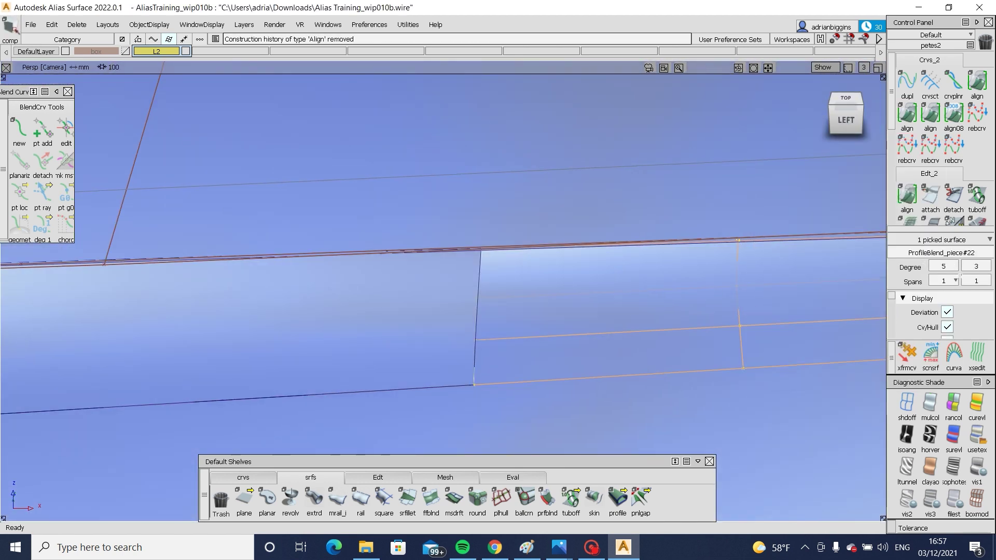
{"action": "left_click", "coordinate": [987, 266]}
{"action": "left_click", "coordinate": [978, 373]}
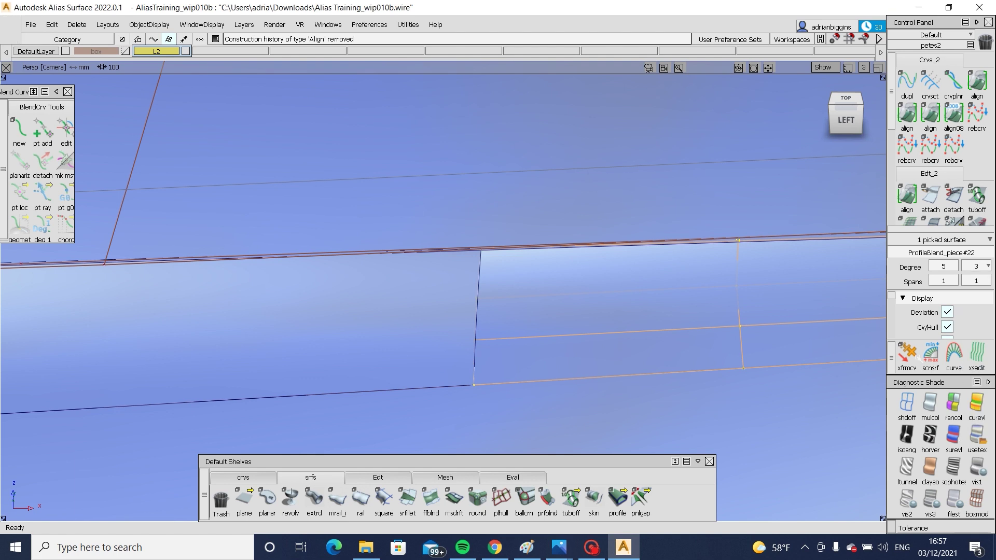
Step: Align the profile blend's front end edge to the end of the waistline fillet with G2 continuity
{"action": "left_click_drag", "start_coordinate": [845, 235], "coordinate": [844, 193], "text": "ctrl+shift"}
{"action": "double_click", "coordinate": [908, 113]}
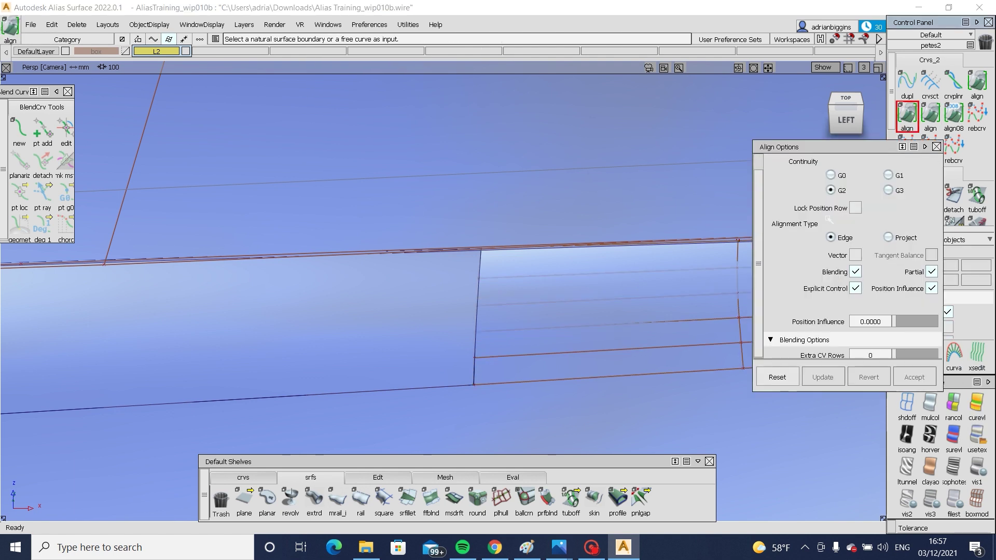
{"action": "left_click", "coordinate": [478, 320]}
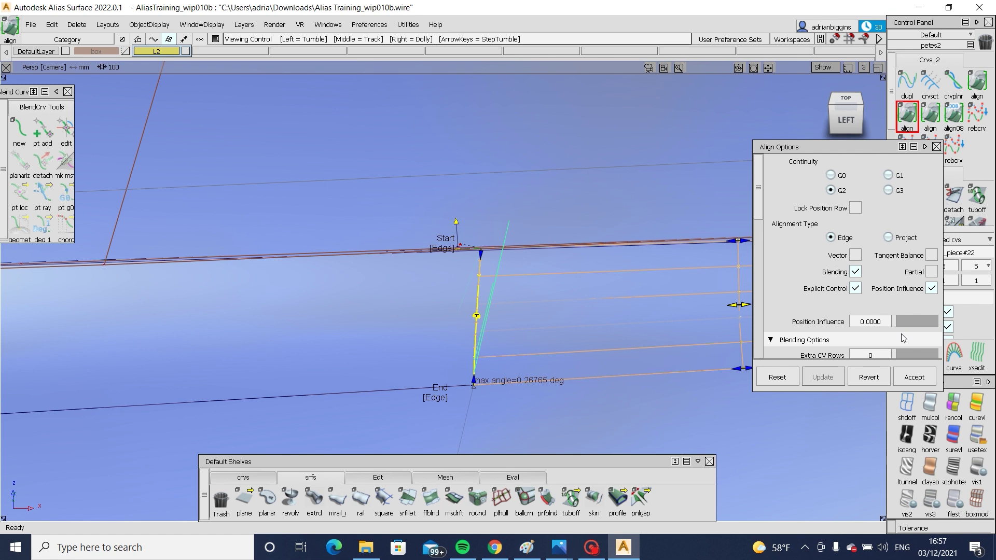
Step: Set the Position Influence of the profile blend's front end alignment to 1.0
{"action": "left_click_drag", "start_coordinate": [896, 321], "coordinate": [938, 321]}
{"action": "mouse_move", "coordinate": [682, 326]}
{"action": "left_mouse_down", "text": "ctrl+shift"}
{"action": "mouse_move", "coordinate": [684, 273]}
{"action": "mouse_move", "coordinate": [683, 336]}
{"action": "left_mouse_up", "text": "ctrl+shift"}
{"action": "middle_click_drag", "start_coordinate": [682, 336], "coordinate": [520, 313], "text": "alt+shift"}
{"action": "mouse_move", "coordinate": [520, 314]}
{"action": "left_mouse_down", "text": "alt+shift"}
{"action": "mouse_move", "coordinate": [499, 368]}
{"action": "mouse_move", "coordinate": [529, 316]}
{"action": "mouse_move", "coordinate": [558, 358]}
{"action": "left_mouse_up", "text": "alt+shift"}
{"action": "mouse_move", "coordinate": [558, 358]}
{"action": "middle_mouse_down", "text": "alt+shift"}
{"action": "mouse_move", "coordinate": [429, 356]}
{"action": "mouse_move", "coordinate": [471, 317]}
{"action": "mouse_move", "coordinate": [311, 268]}
{"action": "middle_mouse_up", "text": "alt+shift"}
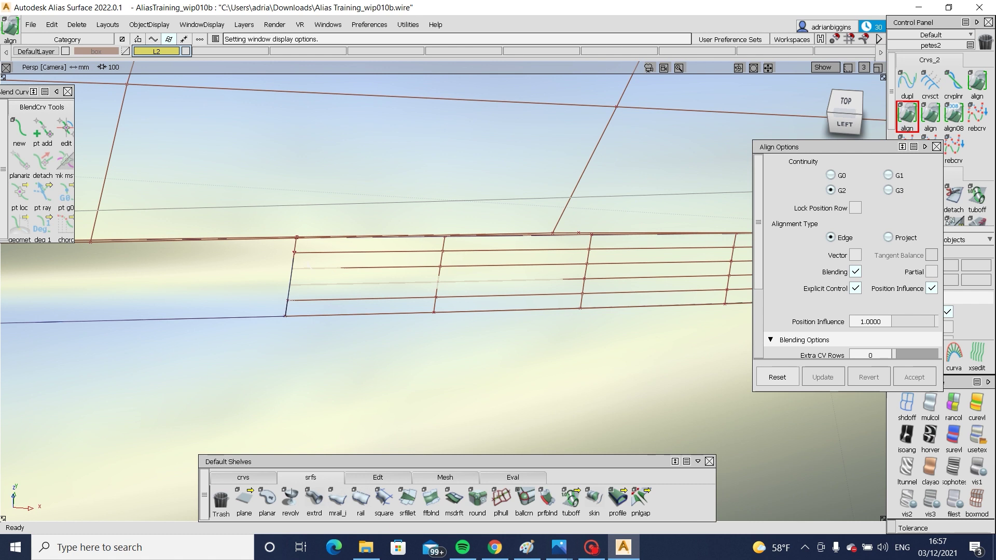
Step: Nudge individual end CVs of the profile blend surface (ProfileBlend_piece#21) where it meets the neighbouring corner patch
{"action": "right_click_drag", "start_coordinate": [312, 268], "coordinate": [331, 231], "text": "alt+shift"}
{"action": "left_click_drag", "start_coordinate": [332, 231], "coordinate": [302, 253], "text": "alt+shift"}
{"action": "left_click_drag", "start_coordinate": [303, 253], "coordinate": [443, 287], "text": "ctrl+shift"}
{"action": "left_click", "coordinate": [280, 328]}
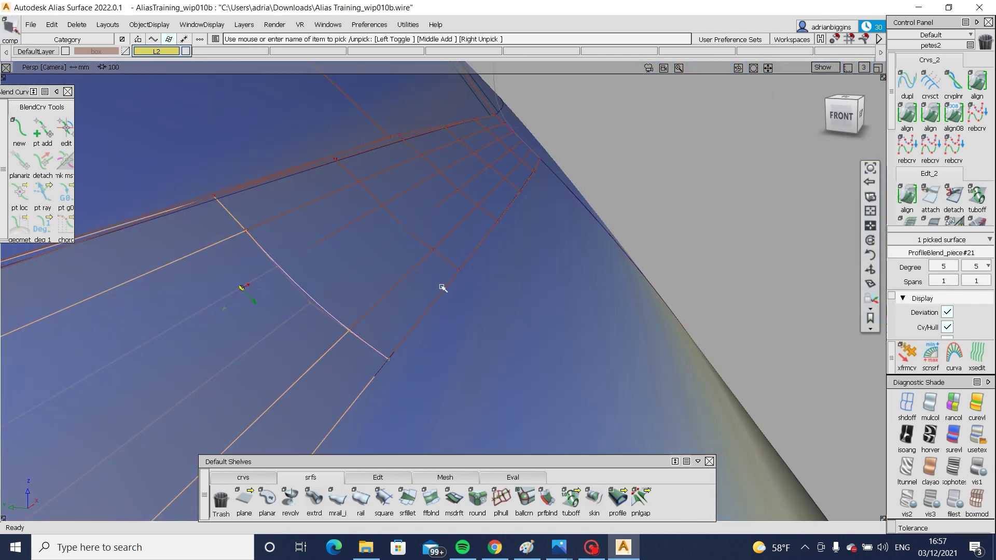
{"action": "right_click_drag", "start_coordinate": [442, 287], "coordinate": [311, 254], "text": "alt+shift"}
{"action": "left_click_drag", "start_coordinate": [163, 214], "coordinate": [215, 209], "text": "ctrl+shift"}
{"action": "left_click_drag", "start_coordinate": [182, 209], "coordinate": [259, 213], "text": "ctrl+shift"}
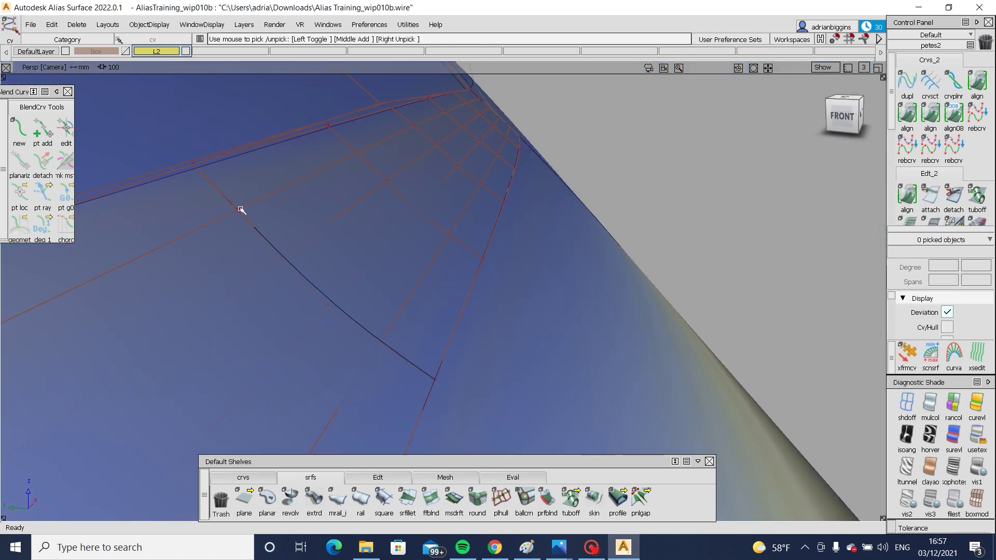
{"action": "left_click", "coordinate": [240, 209]}
{"action": "left_click", "coordinate": [280, 217]}
{"action": "middle_click_drag", "start_coordinate": [467, 259], "coordinate": [561, 270], "text": "ctrl+shift"}
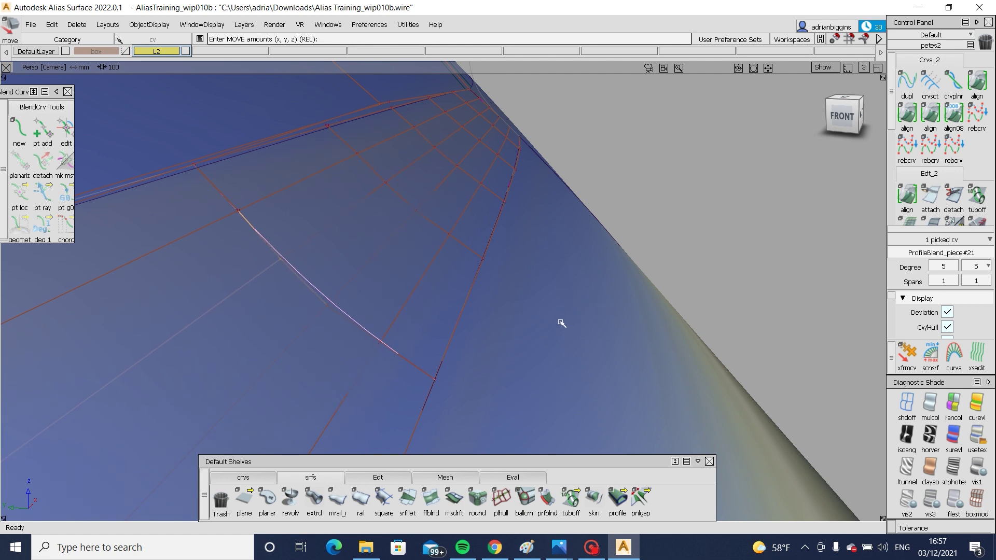
{"action": "left_click", "coordinate": [239, 210]}
{"action": "left_click", "coordinate": [252, 219]}
{"action": "middle_click_drag", "start_coordinate": [512, 284], "coordinate": [509, 284]}
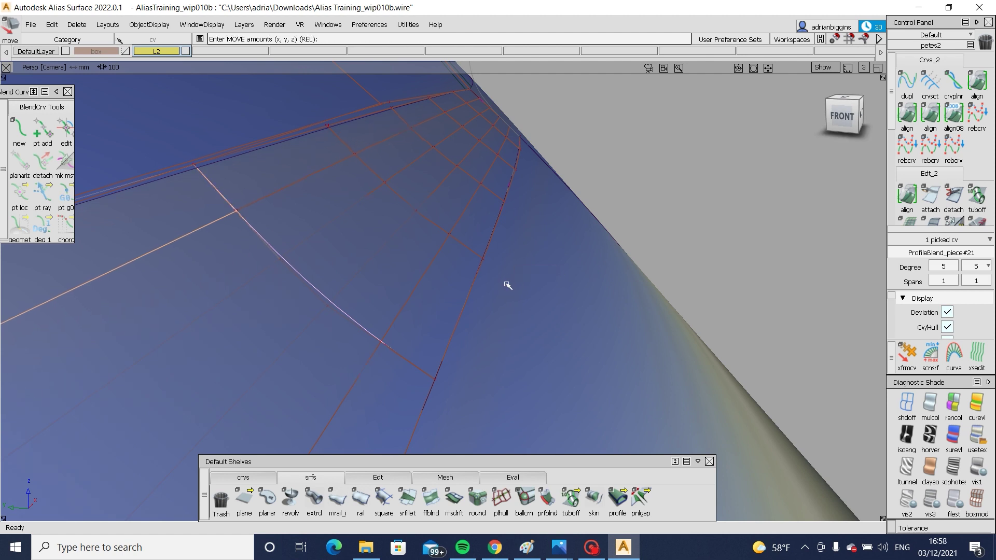
Step: Check the surface curvature continuity across the curved edge of the blend beside the window base
{"action": "left_click_drag", "start_coordinate": [508, 286], "coordinate": [603, 214], "text": "alt+shift"}
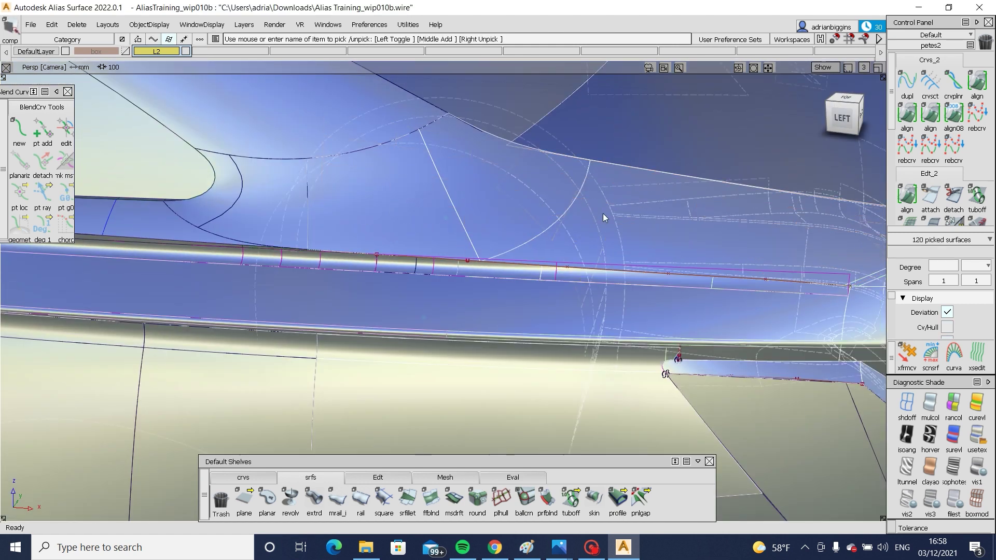
{"action": "double_click", "coordinate": [930, 113]}
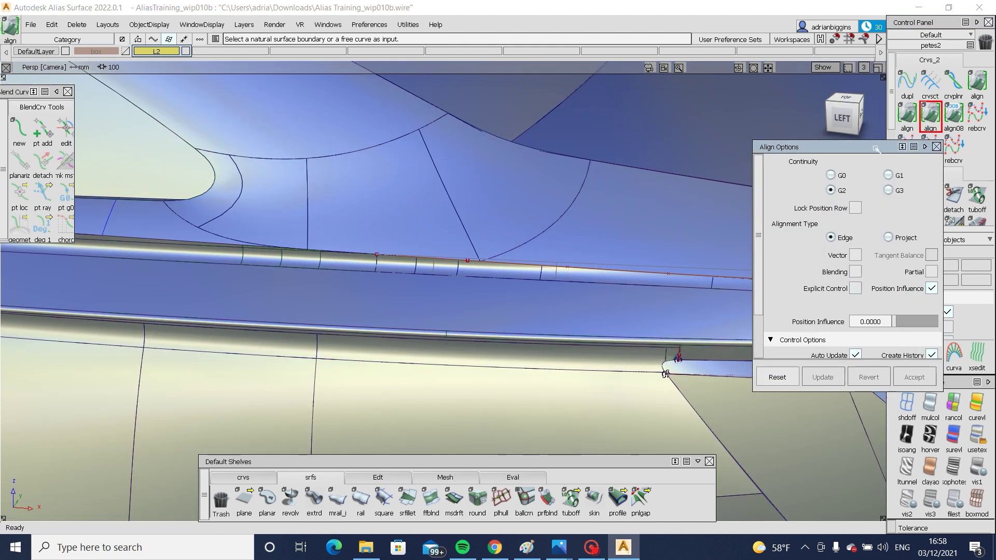
{"action": "left_click_drag", "start_coordinate": [875, 149], "coordinate": [778, 163]}
{"action": "scroll", "coordinate": [930, 127], "scroll_direction": "down", "scroll_amount": 3}
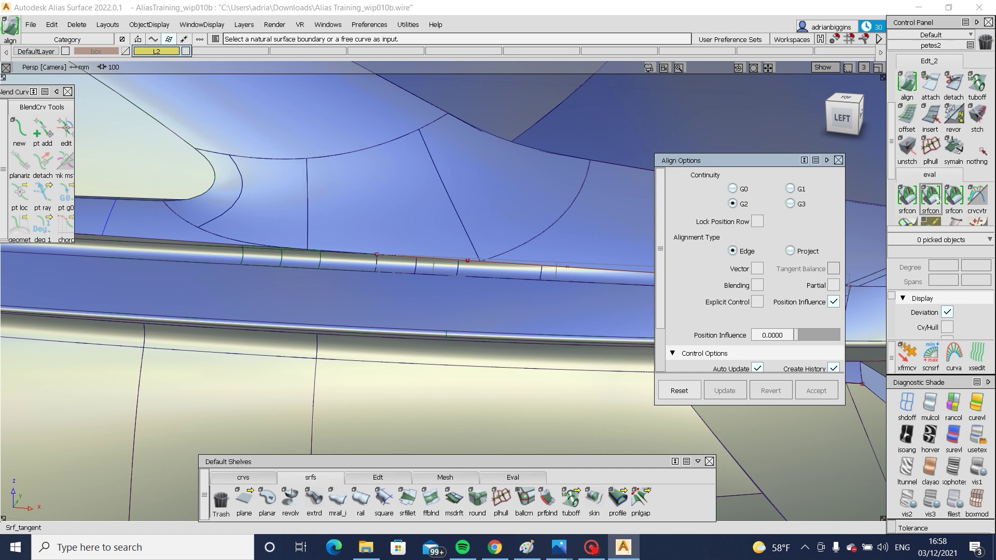
{"action": "left_click", "coordinate": [930, 196]}
{"action": "left_click", "coordinate": [559, 221]}
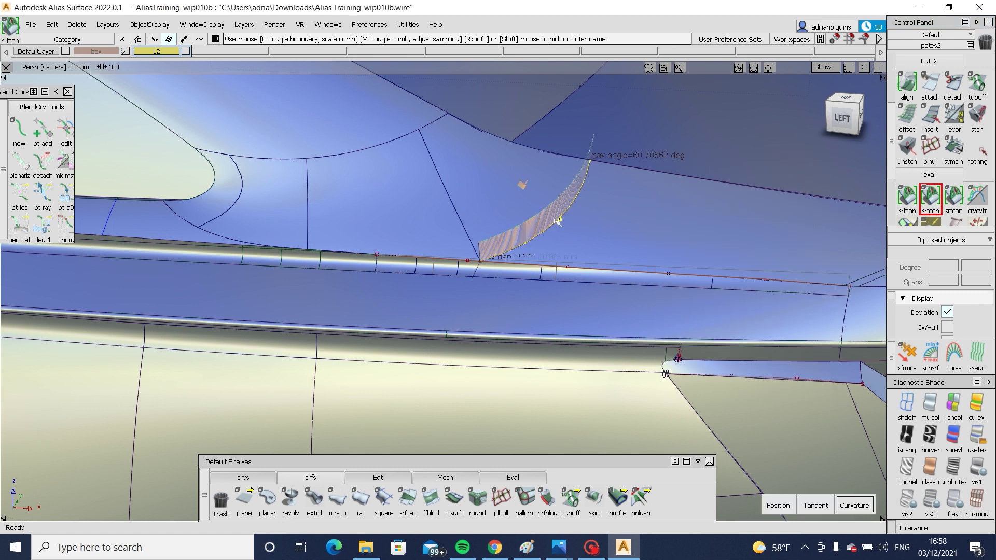
{"action": "right_click_drag", "start_coordinate": [559, 227], "coordinate": [553, 247], "text": "alt+shift"}
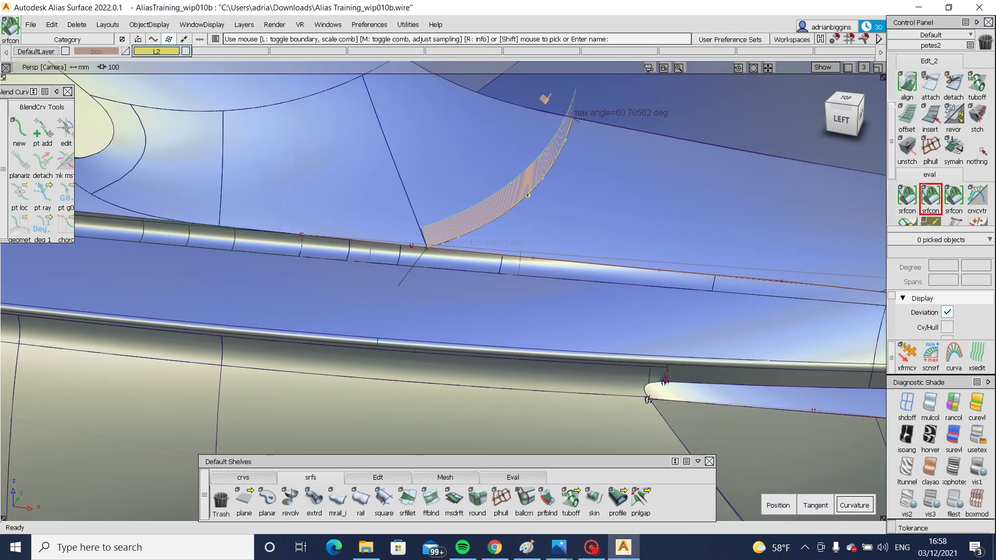
Step: Align the curved edge of Blend_srf#38 and the adjacent U=1 edge of square#63 with G1 continuity and Edge alignment
{"action": "double_click", "coordinate": [907, 83]}
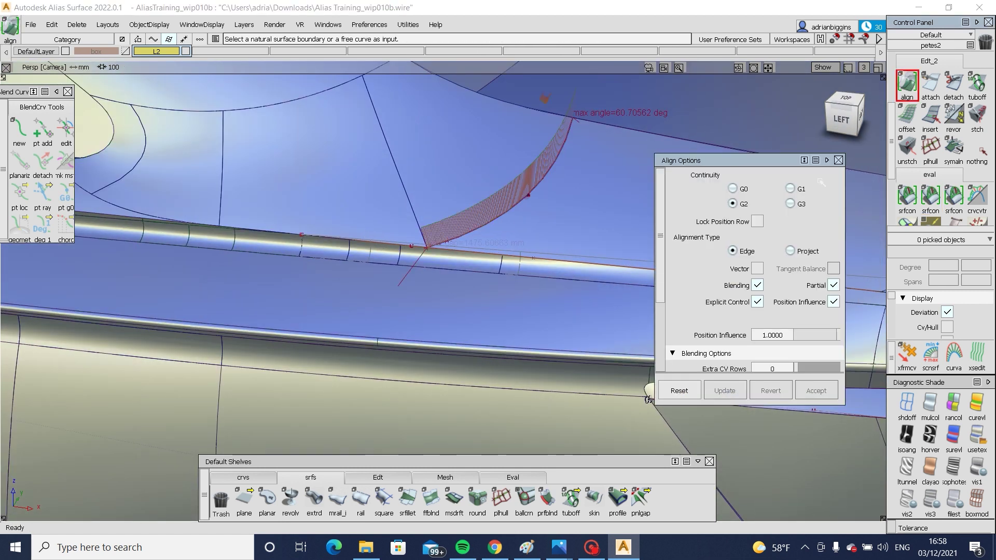
{"action": "left_click", "coordinate": [513, 206]}
{"action": "left_click", "coordinate": [514, 206]}
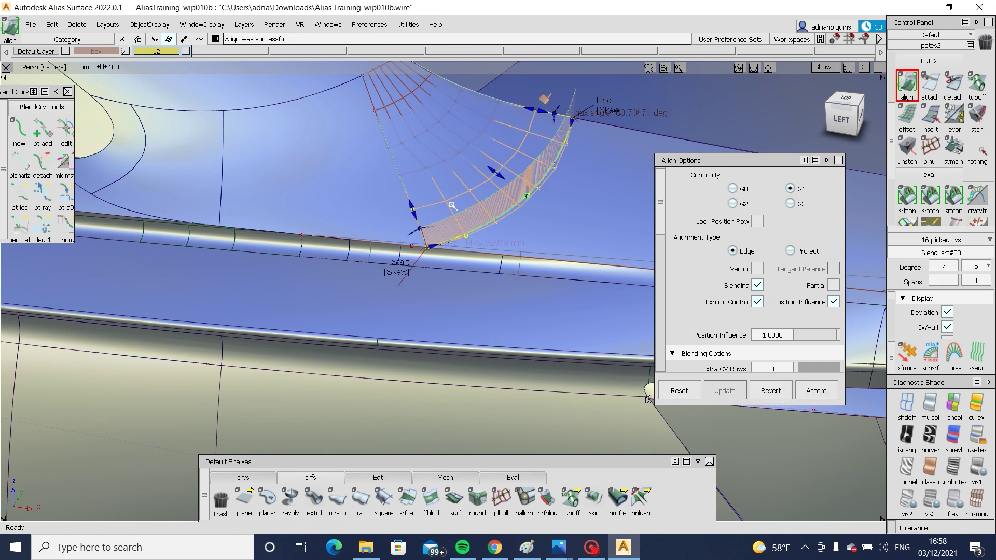
{"action": "left_click", "coordinate": [405, 193]}
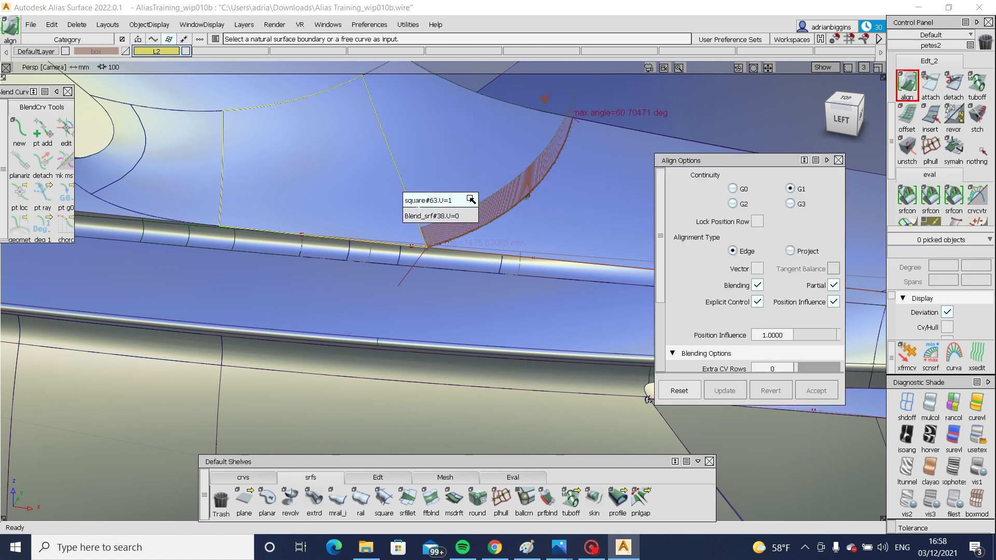
{"action": "left_click", "coordinate": [469, 201]}
{"action": "left_click", "coordinate": [447, 275]}
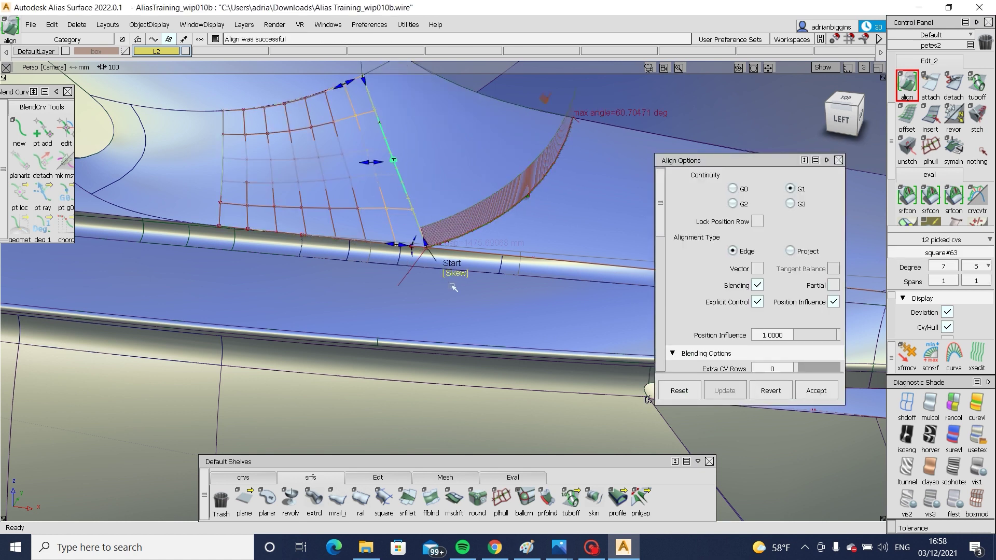
Step: Inspect the shaded highlights along the waistline and front fender, and review the whole car body from front and rear
{"action": "key", "text": "alt+m"}
{"action": "left_click_drag", "start_coordinate": [551, 215], "coordinate": [488, 283], "text": "alt+shift"}
{"action": "right_click_drag", "start_coordinate": [487, 283], "coordinate": [225, 313], "text": "alt+shift"}
{"action": "middle_click_drag", "start_coordinate": [225, 313], "coordinate": [623, 281], "text": "alt+shift"}
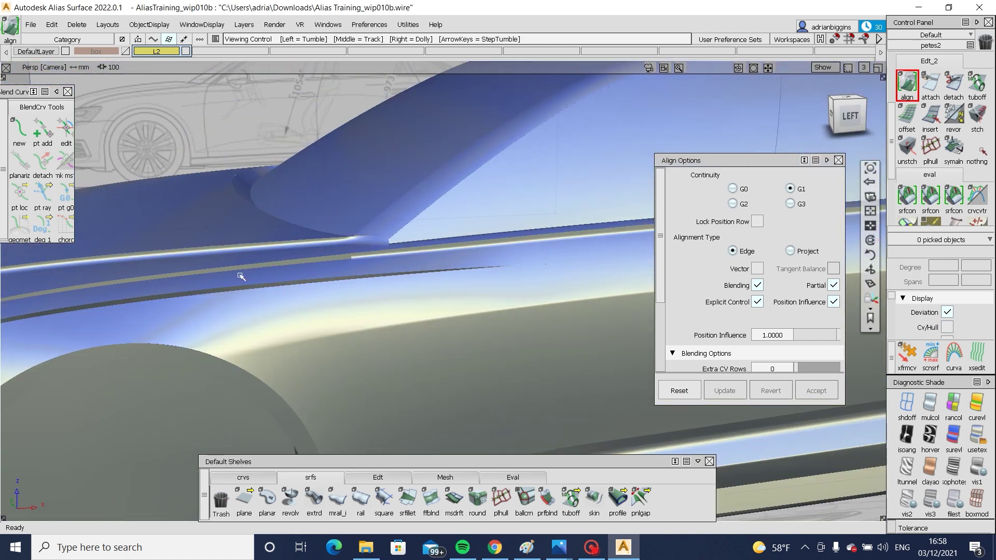
{"action": "mouse_move", "coordinate": [240, 276]}
{"action": "left_mouse_down", "text": "alt+shift"}
{"action": "mouse_move", "coordinate": [345, 317]}
{"action": "mouse_move", "coordinate": [542, 231]}
{"action": "mouse_move", "coordinate": [486, 270]}
{"action": "mouse_move", "coordinate": [458, 259]}
{"action": "left_mouse_up", "text": "alt+shift"}
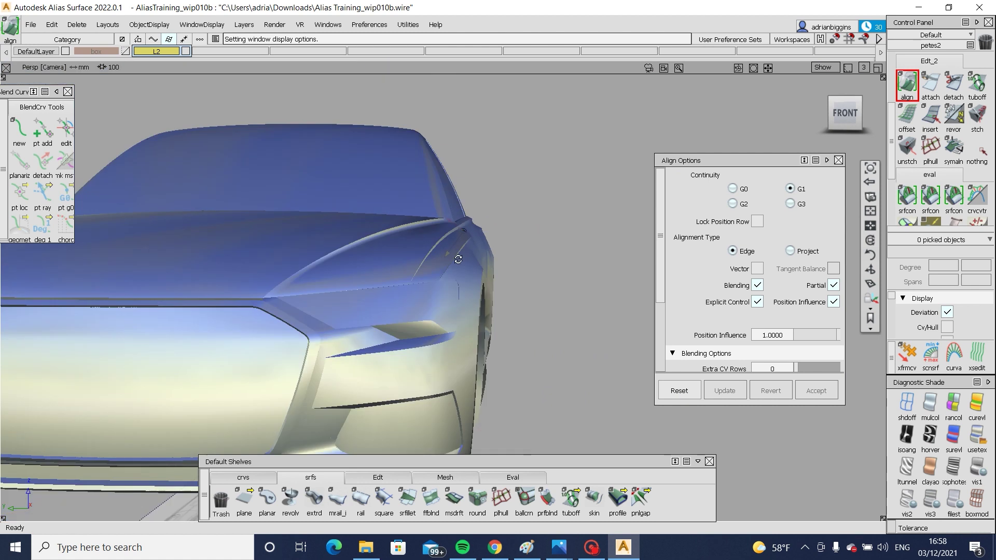
{"action": "right_click_drag", "start_coordinate": [458, 260], "coordinate": [550, 289], "text": "alt+shift"}
{"action": "left_click_drag", "start_coordinate": [550, 289], "coordinate": [495, 260], "text": "alt+shift"}
{"action": "right_click_drag", "start_coordinate": [495, 259], "coordinate": [596, 225], "text": "alt+shift"}
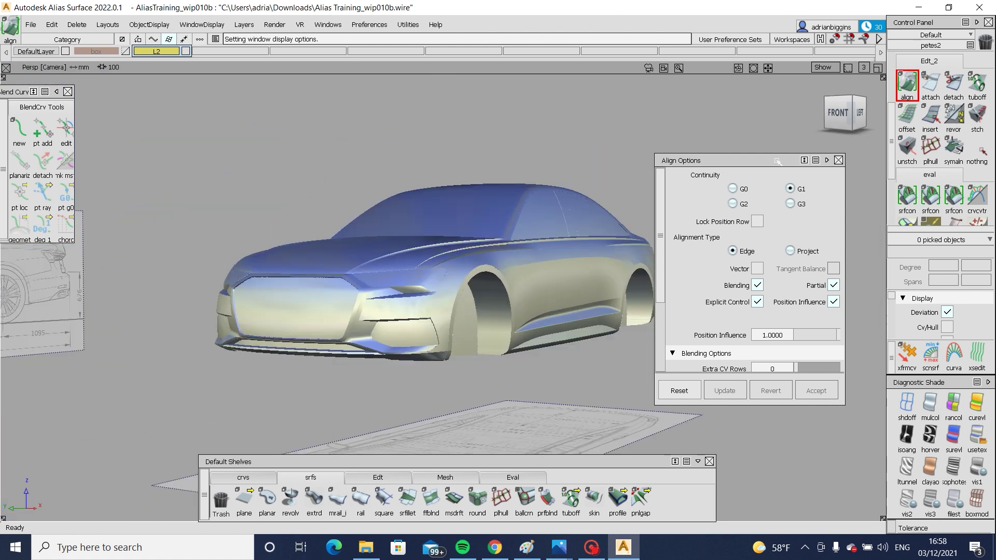
{"action": "left_click", "coordinate": [838, 160]}
{"action": "left_click_drag", "start_coordinate": [583, 271], "coordinate": [462, 325], "text": "alt+shift"}
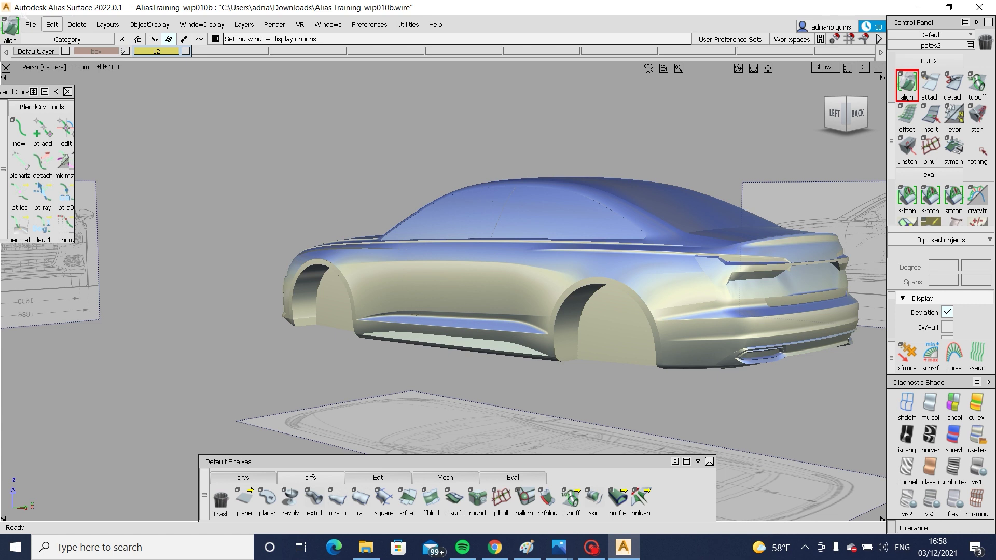
Step: Save the model as a new version named Alias Training_wip010C in the Downloads folder
{"action": "left_click", "coordinate": [31, 25]}
{"action": "left_click", "coordinate": [67, 119]}
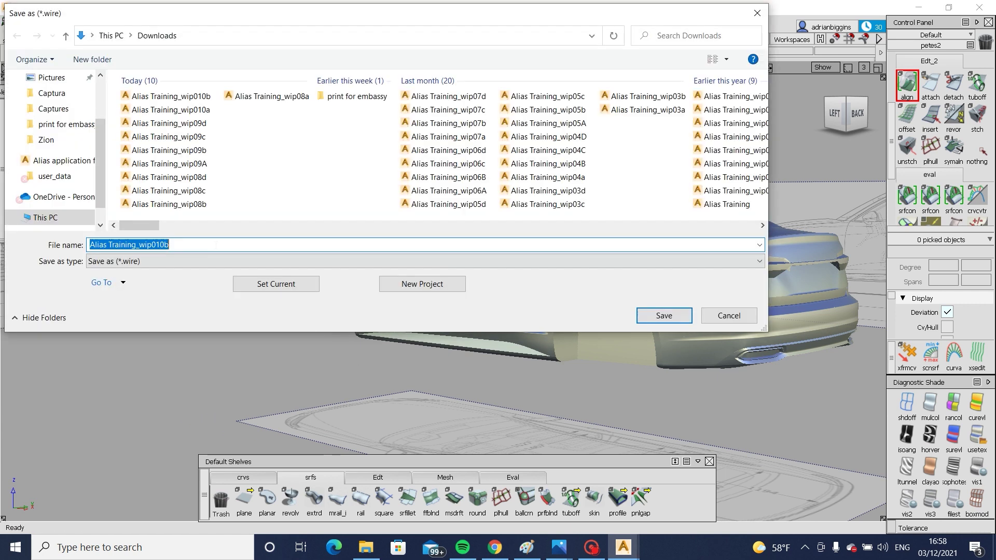
{"action": "key", "text": "BackSpace"}
{"action": "type", "text": "C"}
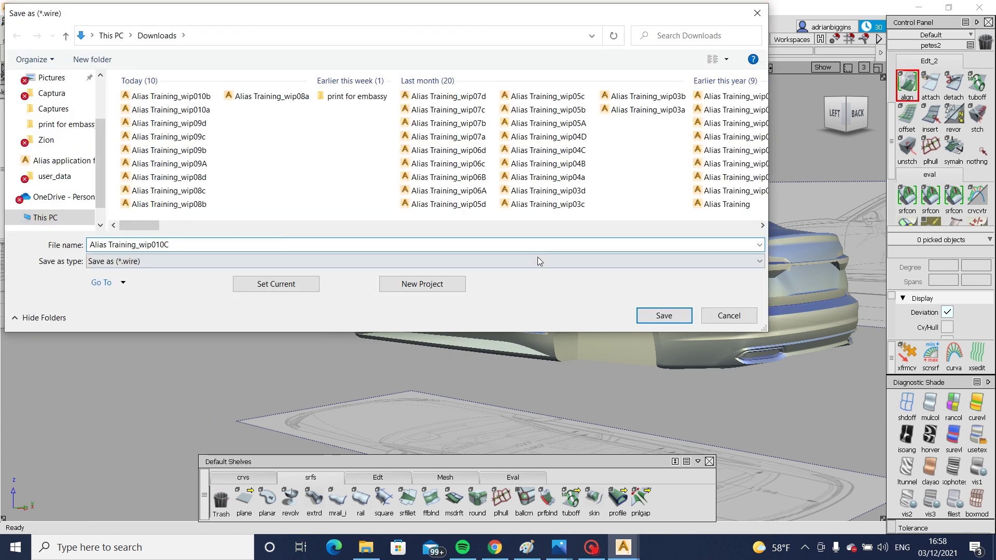
{"action": "left_click", "coordinate": [644, 311]}
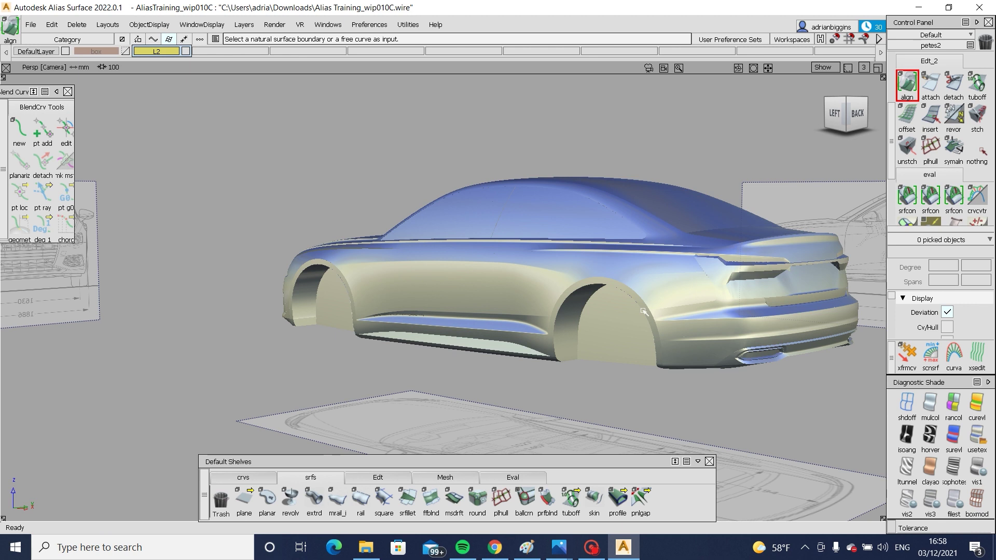
{"action": "left_click", "coordinate": [348, 246], "text": "alt+shift"}
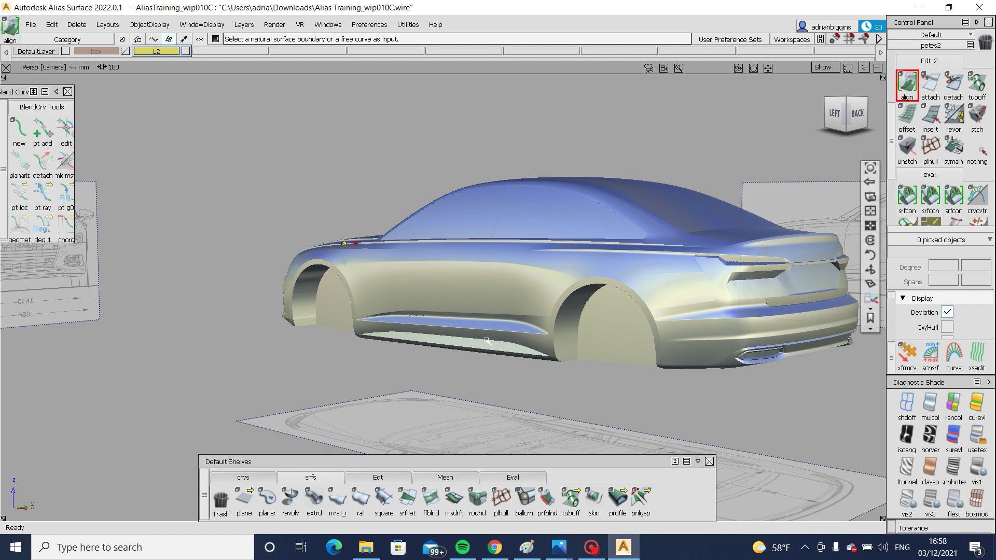
{"action": "left_click_drag", "start_coordinate": [348, 246], "coordinate": [415, 290], "text": "alt+shift"}
{"action": "right_click_drag", "start_coordinate": [415, 290], "coordinate": [570, 373], "text": "alt+shift"}
{"action": "right_click_drag", "start_coordinate": [431, 394], "coordinate": [431, 474], "text": "ctrl+shift"}
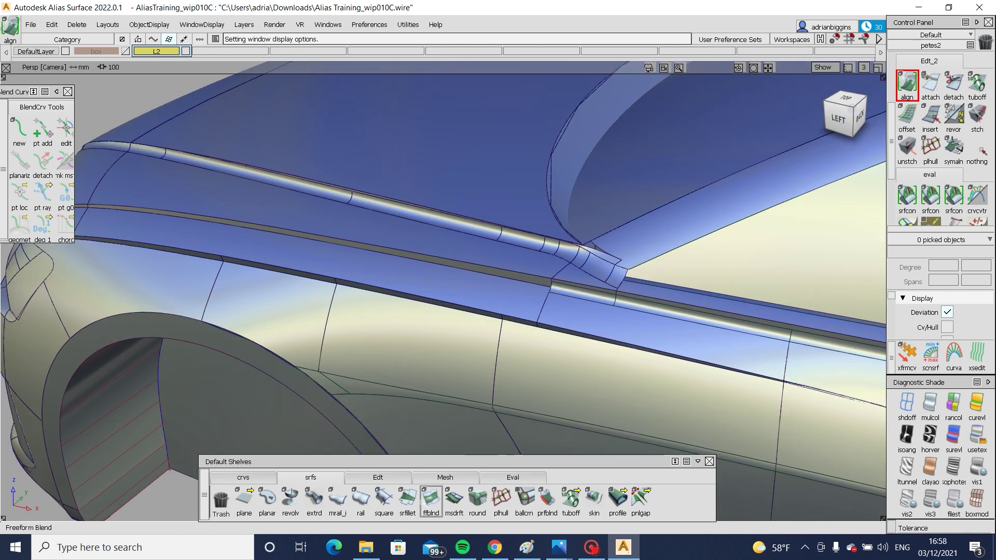
{"action": "left_click", "coordinate": [408, 501]}
{"action": "right_click_drag", "start_coordinate": [511, 284], "coordinate": [556, 289], "text": "alt+shift"}
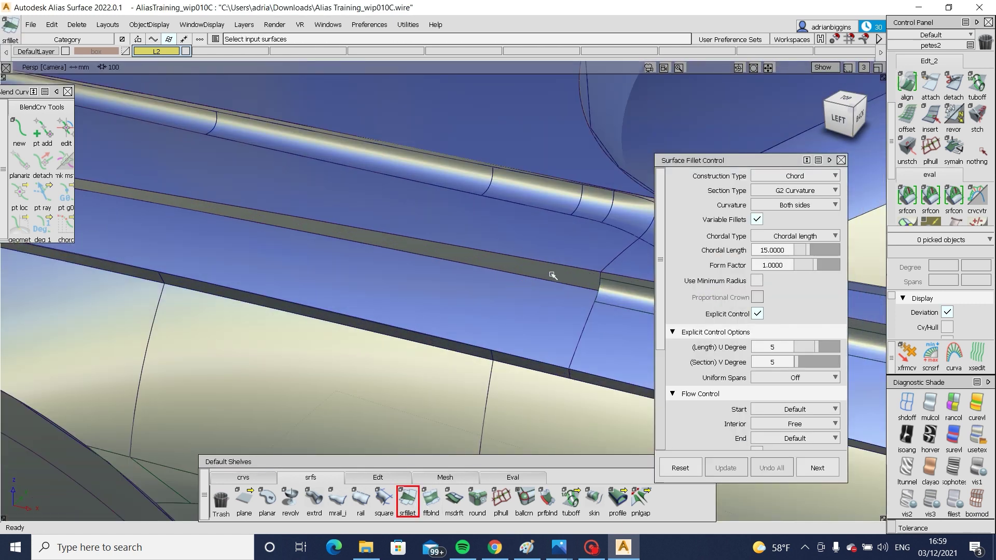
{"action": "left_click", "coordinate": [552, 275]}
{"action": "left_click", "coordinate": [435, 310]}
{"action": "right_click_drag", "start_coordinate": [434, 312], "coordinate": [384, 308], "text": "alt+shift"}
{"action": "middle_click_drag", "start_coordinate": [384, 309], "coordinate": [104, 294], "text": "alt+shift"}
{"action": "right_click_drag", "start_coordinate": [105, 294], "coordinate": [340, 304], "text": "alt+shift"}
{"action": "left_click_drag", "start_coordinate": [340, 305], "coordinate": [459, 268], "text": "alt+shift"}
{"action": "right_click_drag", "start_coordinate": [459, 268], "coordinate": [434, 374], "text": "alt+shift"}
{"action": "left_click_drag", "start_coordinate": [433, 374], "coordinate": [431, 420], "text": "alt+shift"}
Step: Extend the curve on surface square#17.cos2 from the waistline fillet's front end forward along the fender to the patch's front boundary
{"action": "left_click", "coordinate": [407, 488]}
{"action": "left_click", "coordinate": [390, 477]}
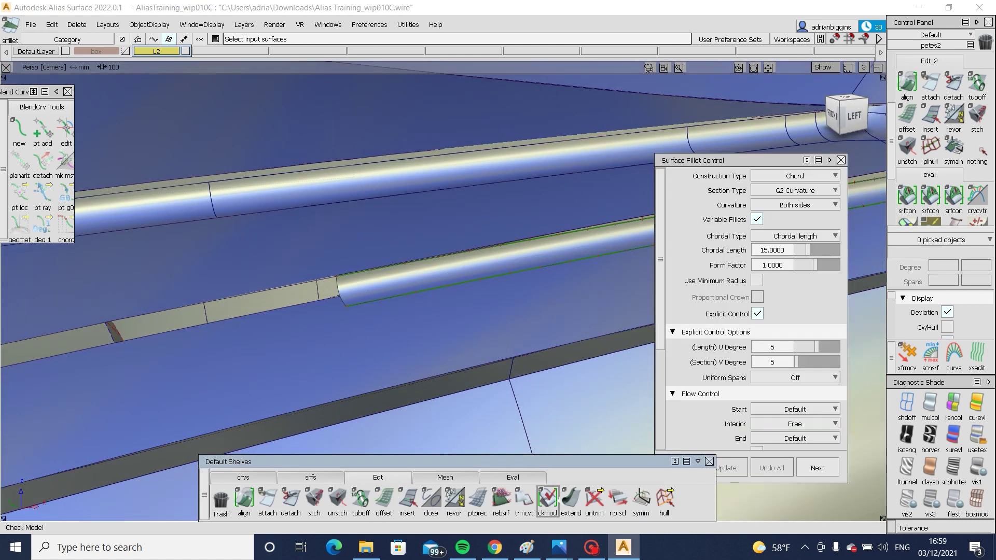
{"action": "left_click", "coordinate": [570, 500]}
{"action": "left_click", "coordinate": [379, 304]}
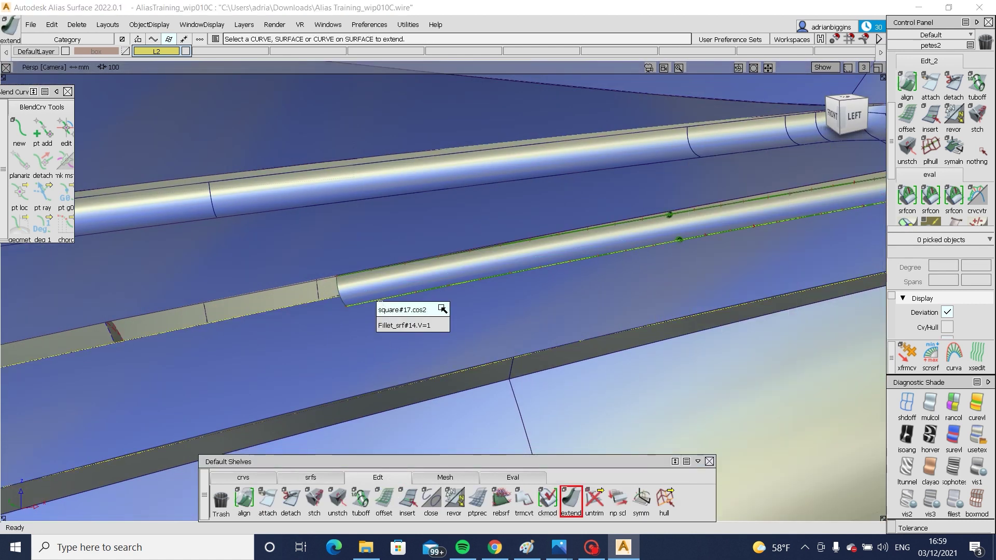
{"action": "left_click", "coordinate": [397, 306]}
{"action": "left_click", "coordinate": [433, 320]}
{"action": "right_click_drag", "start_coordinate": [434, 320], "coordinate": [403, 335], "text": "alt+shift"}
{"action": "left_click_drag", "start_coordinate": [403, 335], "coordinate": [337, 287], "text": "alt+shift"}
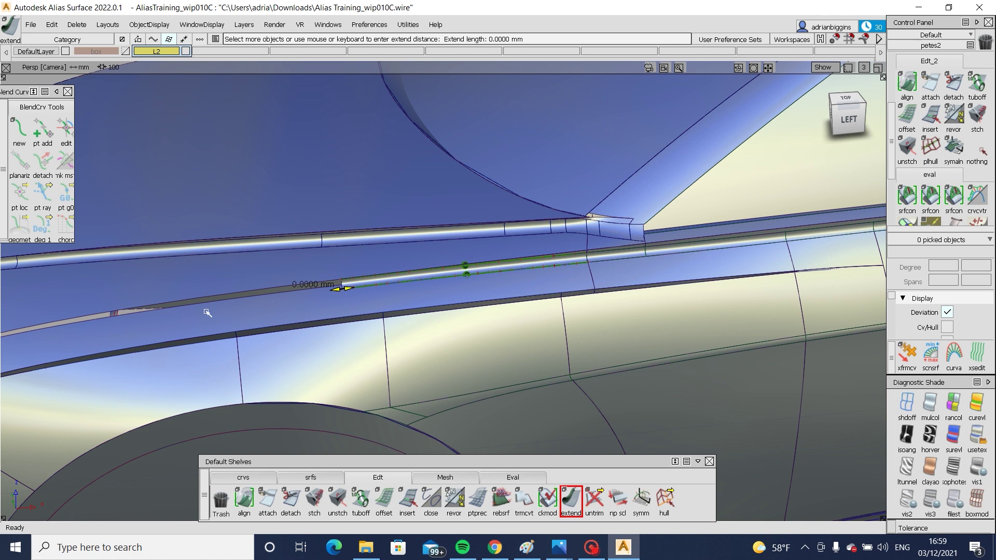
{"action": "left_click_drag", "start_coordinate": [207, 314], "coordinate": [320, 273]}
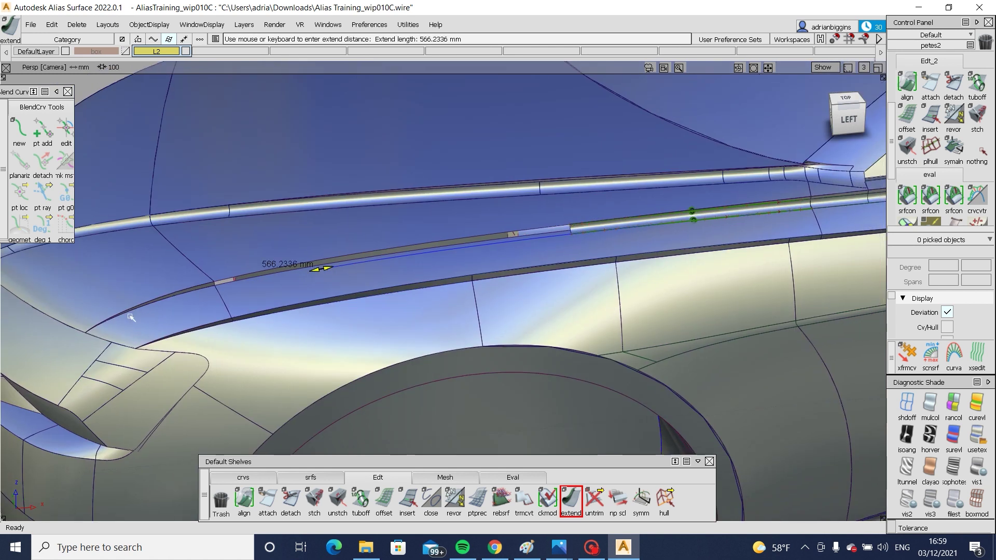
{"action": "left_click_drag", "start_coordinate": [131, 318], "coordinate": [227, 303]}
Step: Trim the fender shoulder surface along the extended curve on surface
{"action": "left_click_drag", "start_coordinate": [395, 393], "coordinate": [418, 304], "text": "ctrl+shift"}
{"action": "right_click_drag", "start_coordinate": [667, 215], "coordinate": [597, 268], "text": "ctrl+shift"}
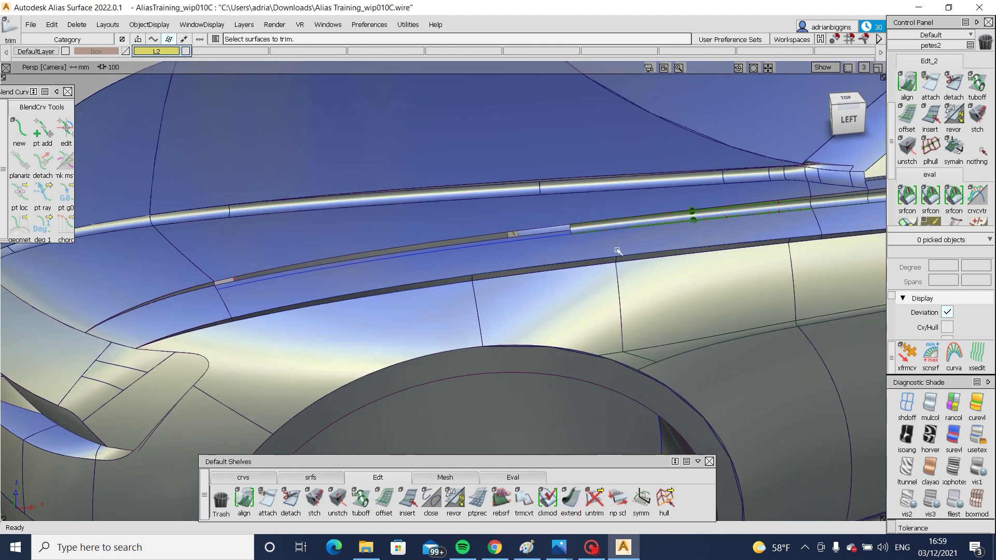
{"action": "left_click", "coordinate": [617, 250]}
{"action": "left_click", "coordinate": [796, 506]}
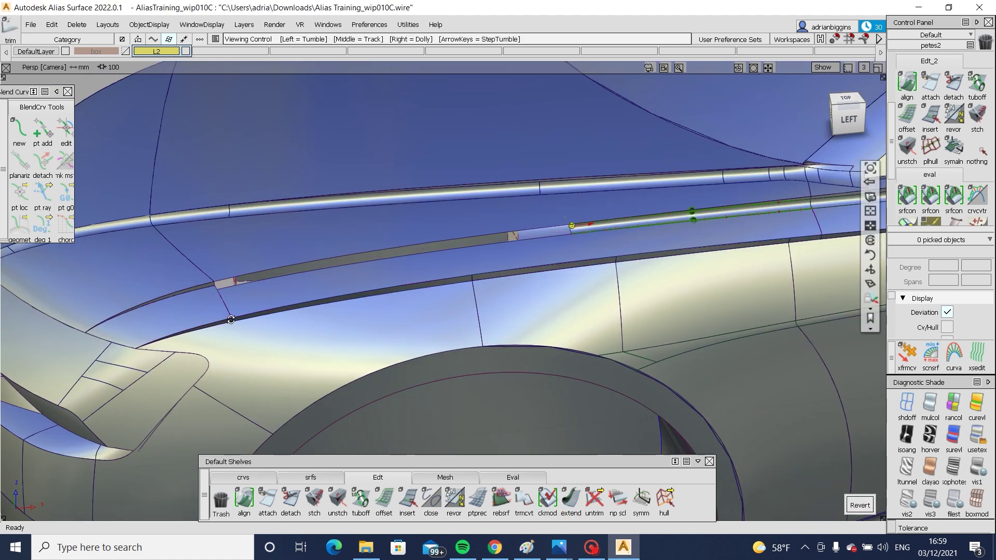
Step: Detach the Diagnostic Shade controls and enlarge them to expose the tessellation tolerance settings
{"action": "left_click_drag", "start_coordinate": [485, 383], "coordinate": [559, 185], "text": "alt+shift"}
{"action": "right_click_drag", "start_coordinate": [559, 185], "coordinate": [669, 185], "text": "alt+shift"}
{"action": "left_click_drag", "start_coordinate": [669, 185], "coordinate": [747, 171], "text": "alt+shift"}
{"action": "left_click_drag", "start_coordinate": [941, 384], "coordinate": [771, 327]}
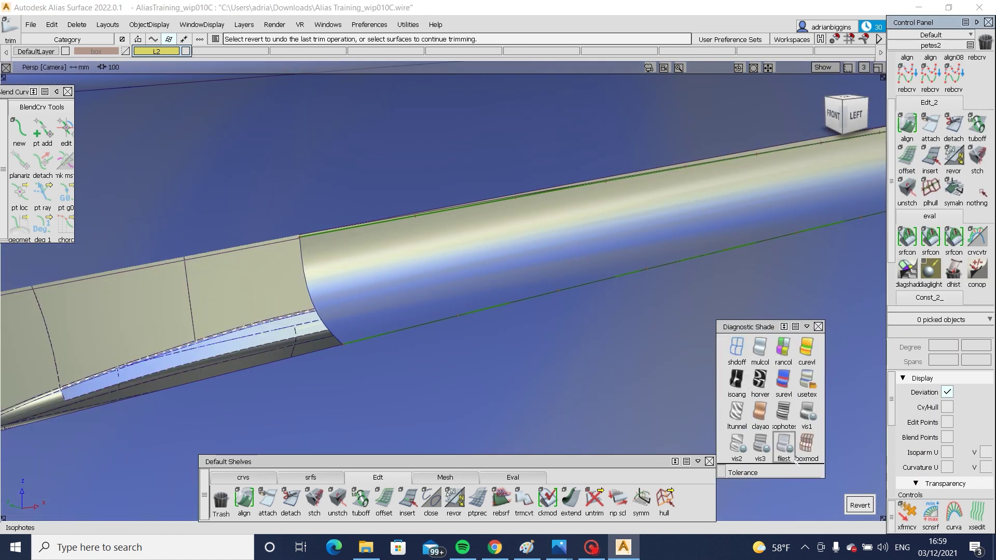
{"action": "left_click_drag", "start_coordinate": [806, 477], "coordinate": [780, 493]}
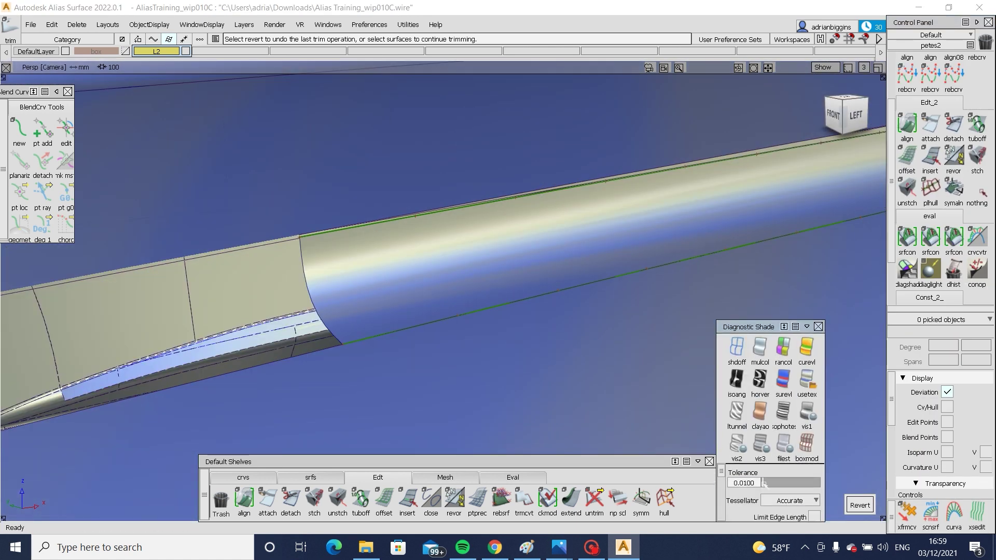
Step: Set the display quality's Draw Precision to 0
{"action": "scroll", "coordinate": [938, 441], "scroll_direction": "down", "scroll_amount": 5}
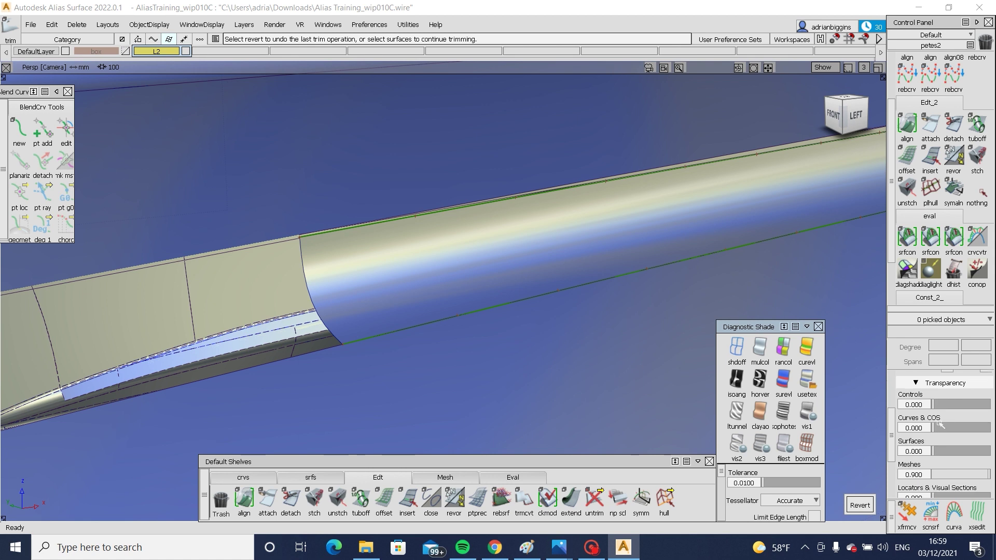
{"action": "left_click", "coordinate": [940, 492]}
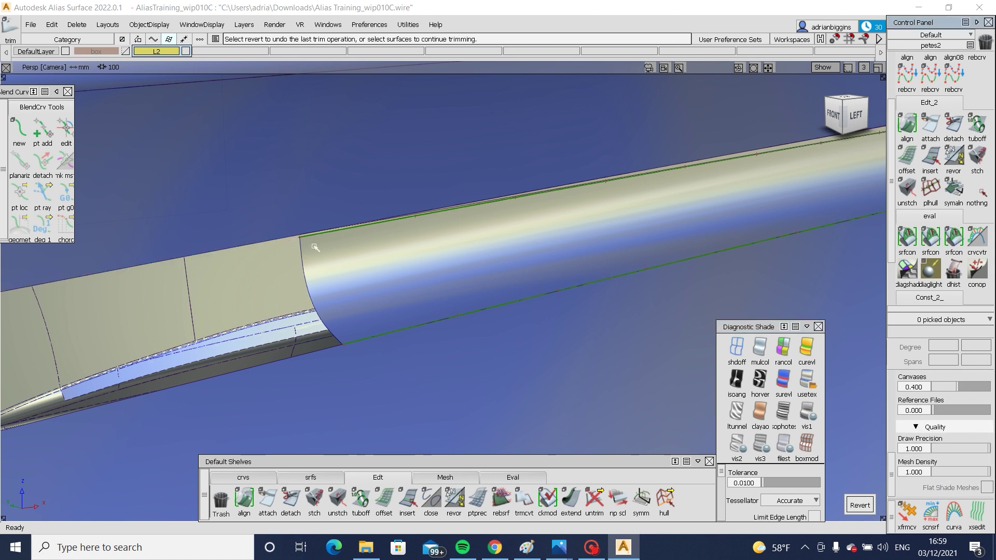
{"action": "left_click_drag", "start_coordinate": [314, 247], "coordinate": [410, 233], "text": "alt+shift"}
{"action": "left_click_drag", "start_coordinate": [988, 448], "coordinate": [742, 440]}
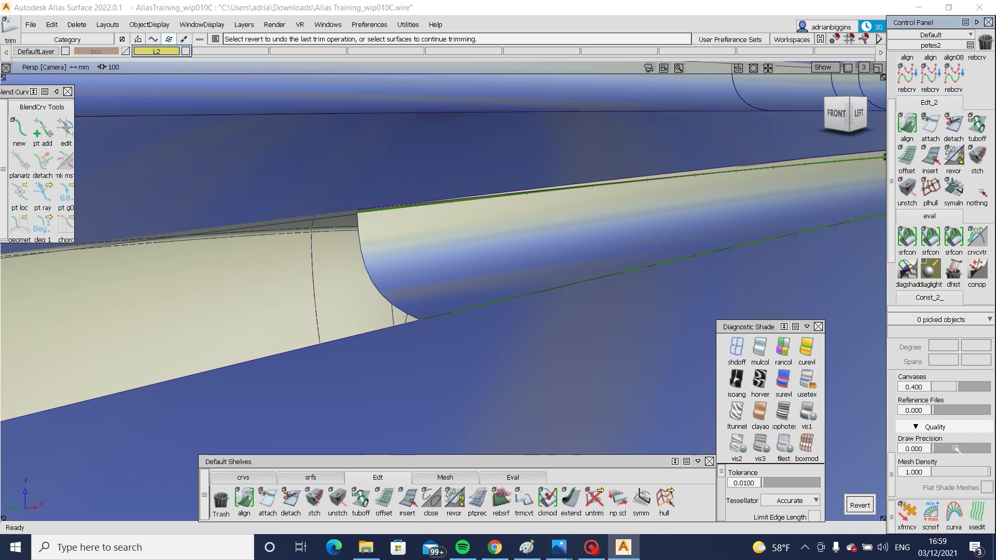
Step: Draw a degree 3, single-span edit point curve across the open fillet gap at the front boundary of the fender patch
{"action": "left_click_drag", "start_coordinate": [559, 306], "coordinate": [292, 440], "text": "alt+shift"}
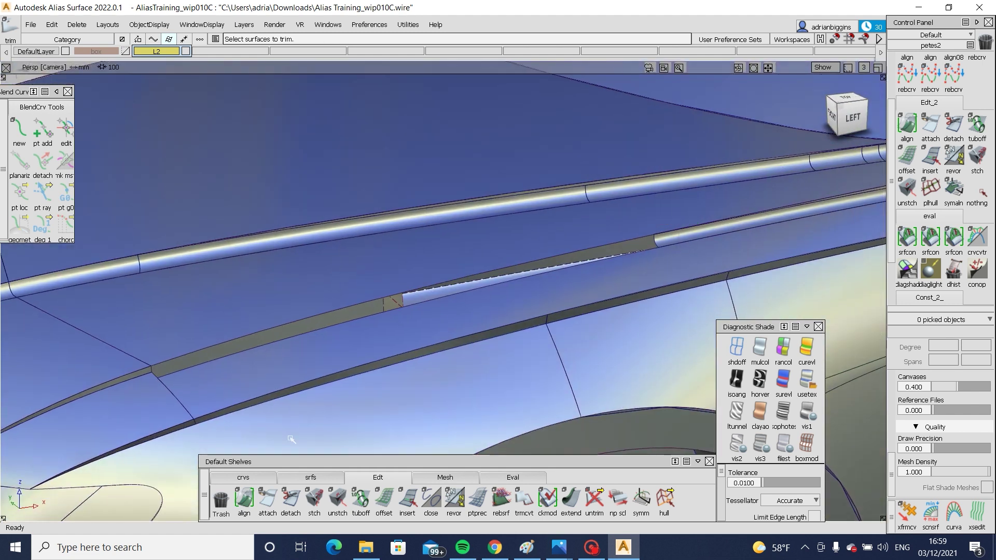
{"action": "left_click", "coordinate": [241, 477]}
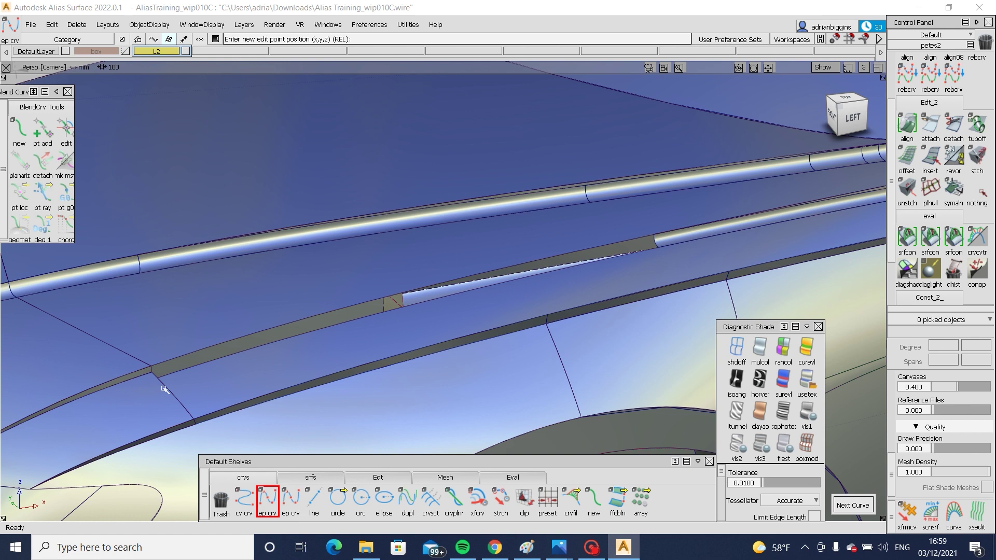
{"action": "left_click", "coordinate": [151, 370]}
{"action": "scroll", "coordinate": [156, 358], "scroll_direction": "up", "scroll_amount": 2}
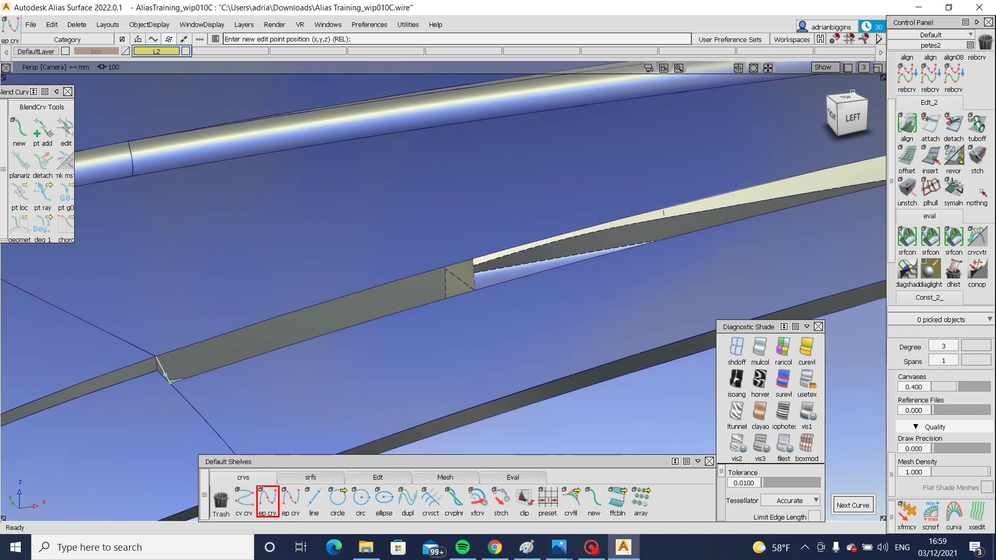
{"action": "left_click", "coordinate": [916, 35]}
{"action": "left_click", "coordinate": [921, 63]}
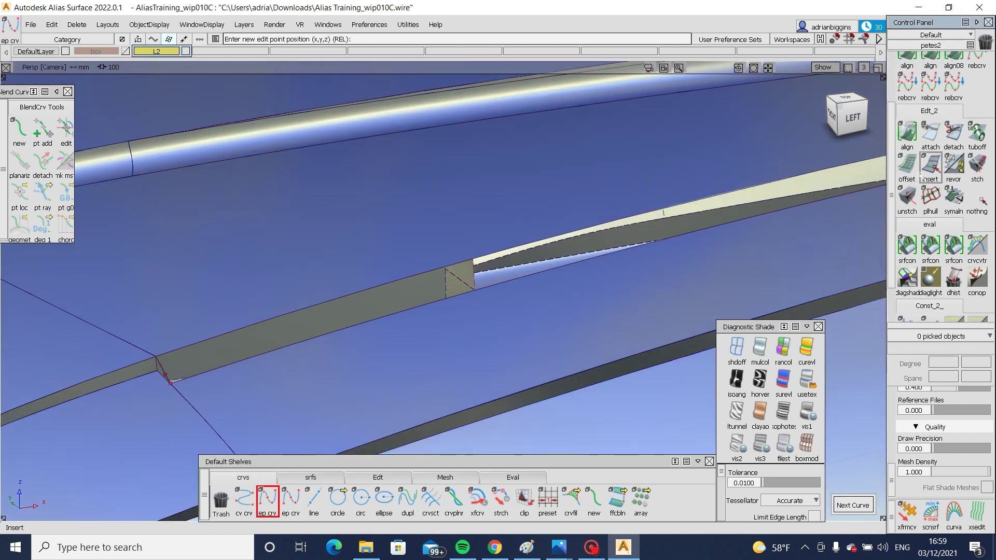
Step: Try to align the new cross curve to the lower fender patch's front boundary with G2 continuity and Blending on
{"action": "scroll", "coordinate": [915, 148], "scroll_direction": "up", "scroll_amount": 2}
{"action": "left_click", "coordinate": [907, 106]}
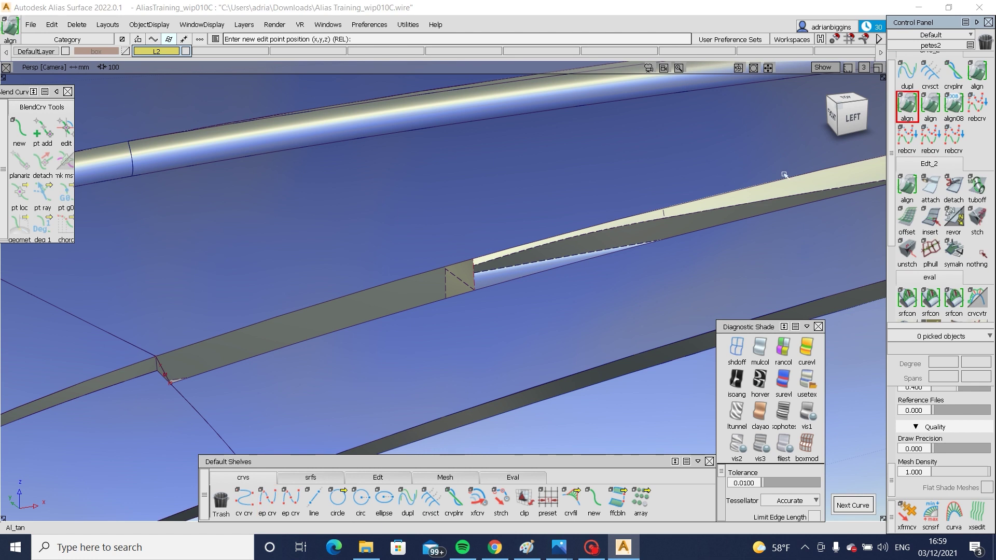
{"action": "left_click", "coordinate": [162, 366]}
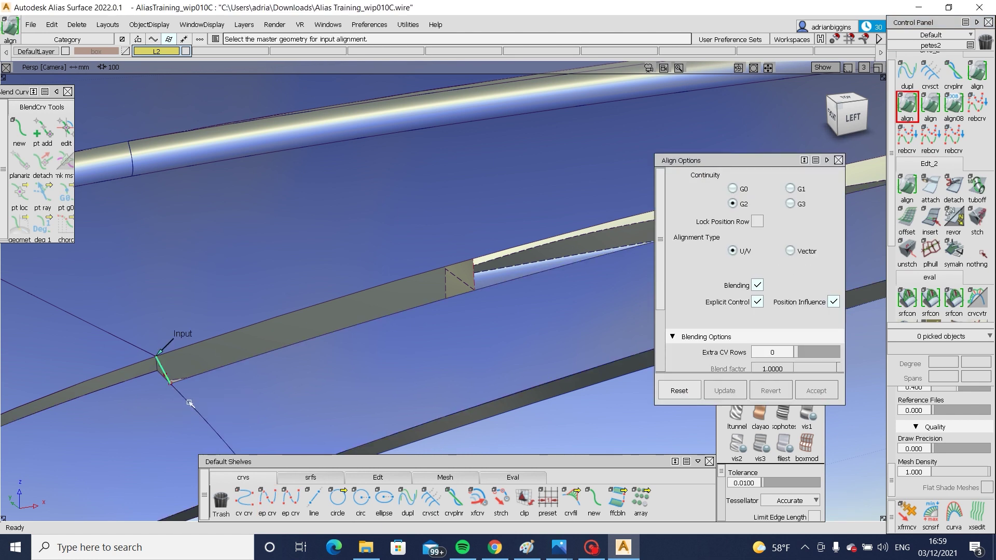
{"action": "left_click", "coordinate": [190, 403]}
{"action": "left_click_drag", "start_coordinate": [209, 411], "coordinate": [216, 340], "text": "ctrl+shift"}
Step: Reopen the cross curve's alignment, turn off Blending, try degree 2, and revert the alignment
{"action": "right_click_drag", "start_coordinate": [148, 371], "coordinate": [344, 403], "text": "alt+shift"}
{"action": "left_click_drag", "start_coordinate": [342, 404], "coordinate": [271, 416], "text": "ctrl+shift"}
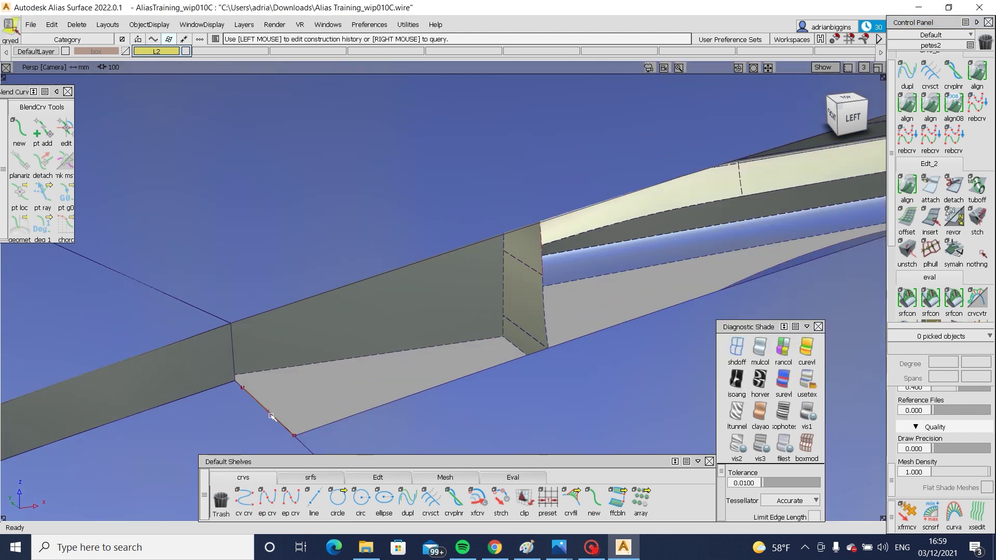
{"action": "left_click", "coordinate": [271, 415]}
{"action": "scroll", "coordinate": [791, 303], "scroll_direction": "down", "scroll_amount": 3}
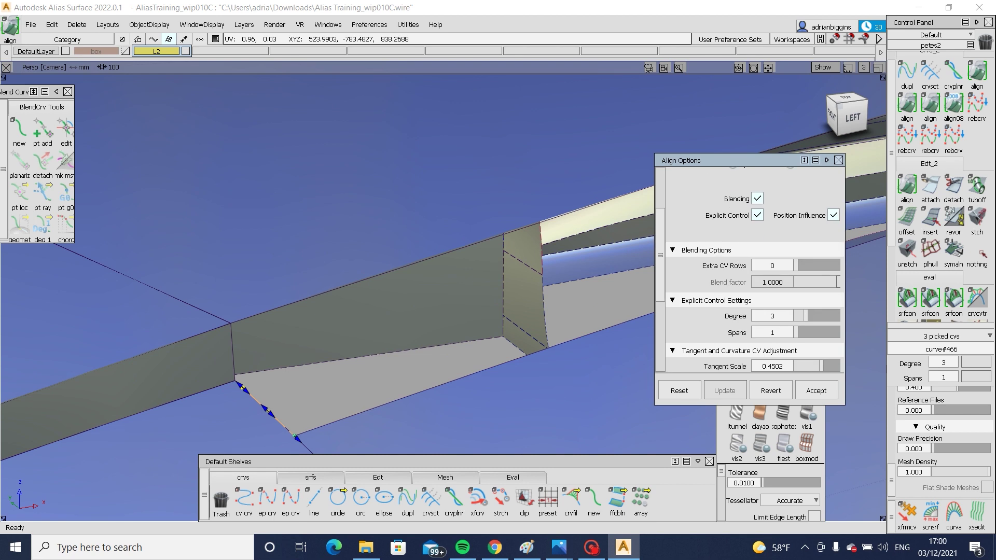
{"action": "scroll", "coordinate": [760, 244], "scroll_direction": "up", "scroll_amount": 2}
{"action": "left_click", "coordinate": [758, 244]}
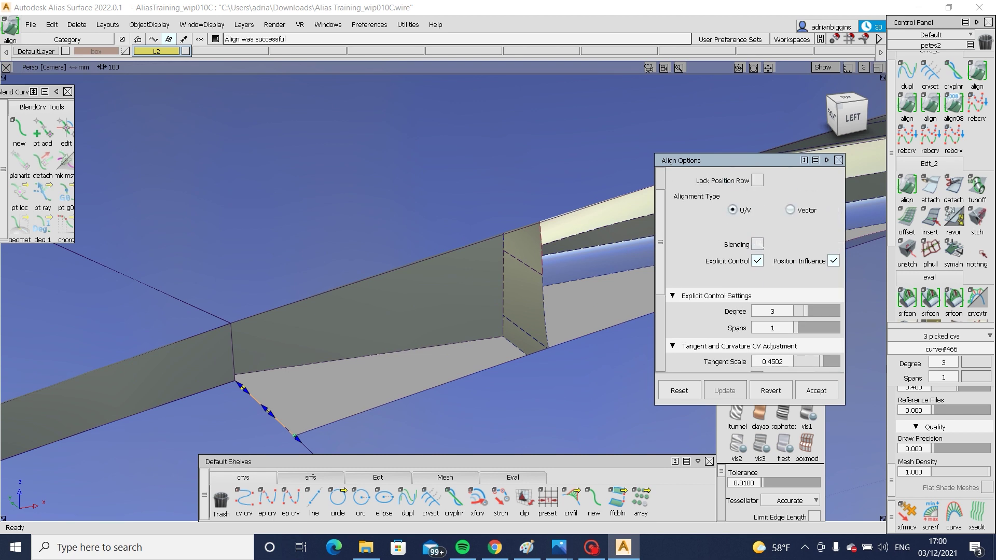
{"action": "scroll", "coordinate": [759, 244], "scroll_direction": "up", "scroll_amount": 1}
{"action": "scroll", "coordinate": [769, 348], "scroll_direction": "down", "scroll_amount": 1}
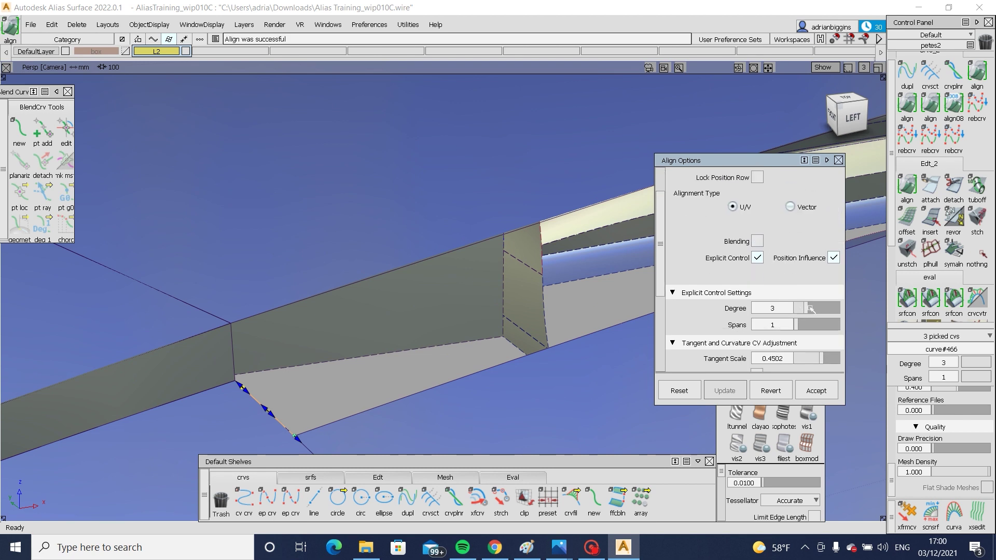
{"action": "left_click_drag", "start_coordinate": [803, 308], "coordinate": [799, 309]}
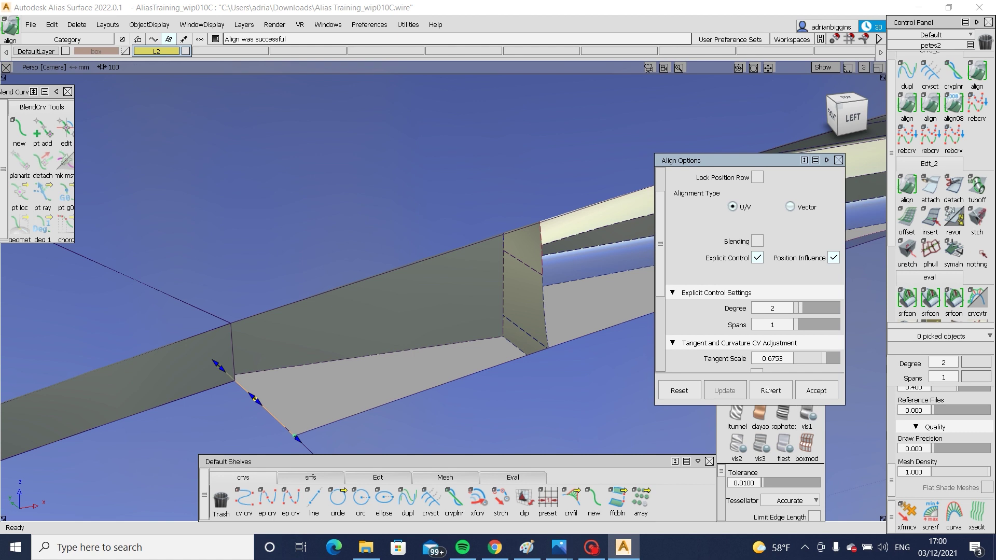
{"action": "left_click", "coordinate": [768, 390]}
Step: Realign the cross curve's lower end to the lower fender patch's front boundary without Blending, using degree 3 and 1 span
{"action": "left_click_drag", "start_coordinate": [270, 404], "coordinate": [282, 398], "text": "alt+shift"}
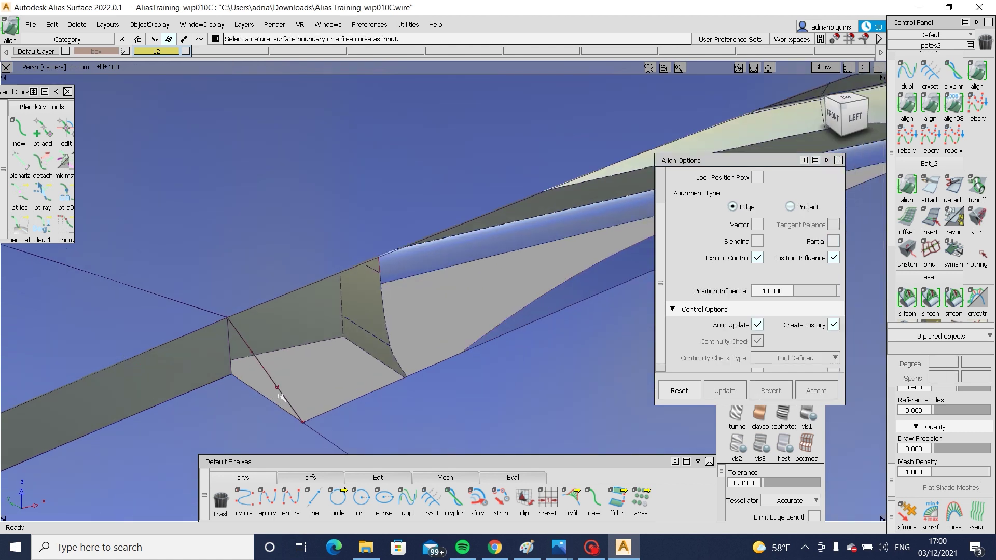
{"action": "left_click", "coordinate": [305, 429]}
{"action": "left_click", "coordinate": [323, 451]}
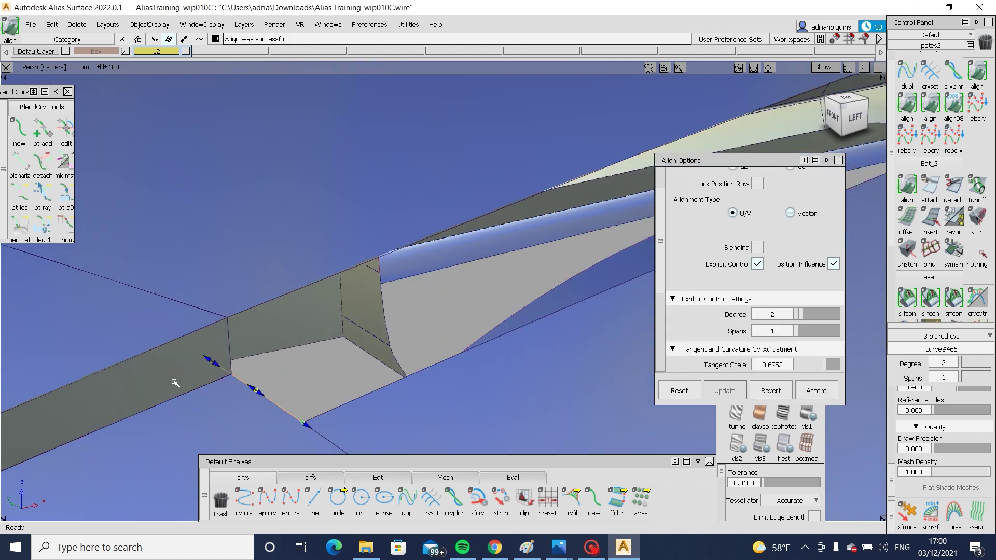
{"action": "left_click_drag", "start_coordinate": [175, 383], "coordinate": [331, 315], "text": "alt+shift"}
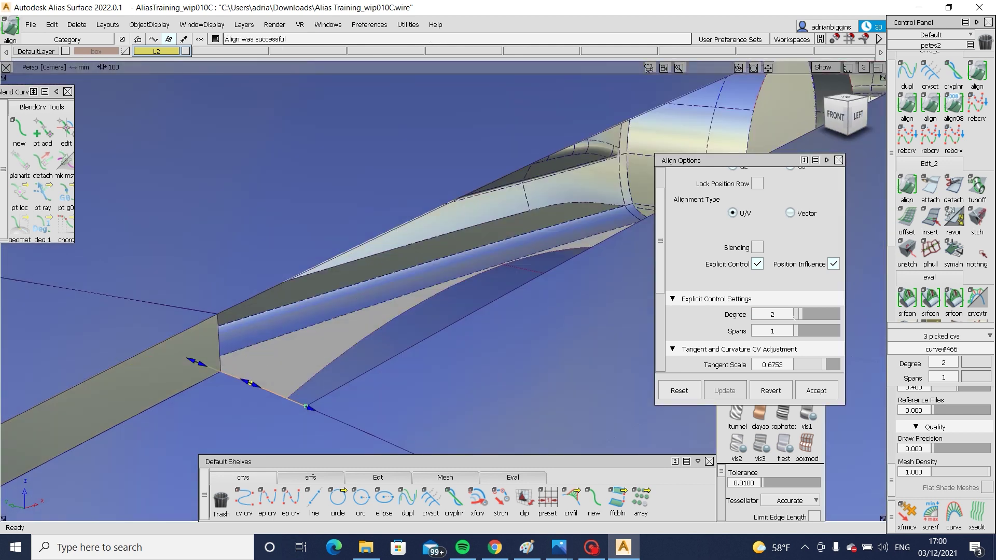
{"action": "left_click_drag", "start_coordinate": [800, 315], "coordinate": [806, 317]}
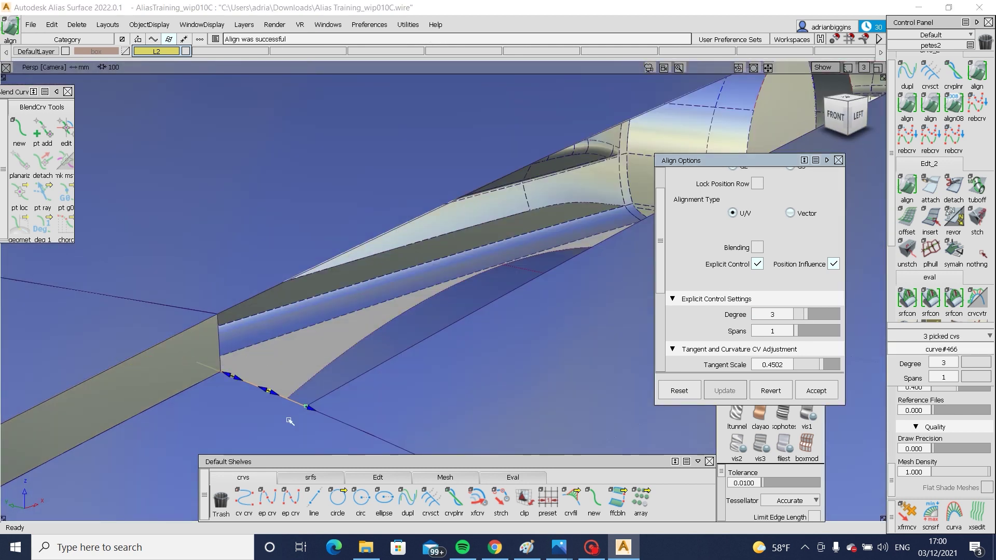
Step: Move the cross curve's free end CV onto the upper corner of the fillet gap
{"action": "left_click_drag", "start_coordinate": [289, 421], "coordinate": [290, 363], "text": "ctrl+shift"}
{"action": "left_click_drag", "start_coordinate": [151, 360], "coordinate": [210, 358], "text": "ctrl+shift"}
{"action": "left_click_drag", "start_coordinate": [210, 357], "coordinate": [223, 391]}
{"action": "right_click_drag", "start_coordinate": [222, 389], "coordinate": [220, 310], "text": "ctrl+shift"}
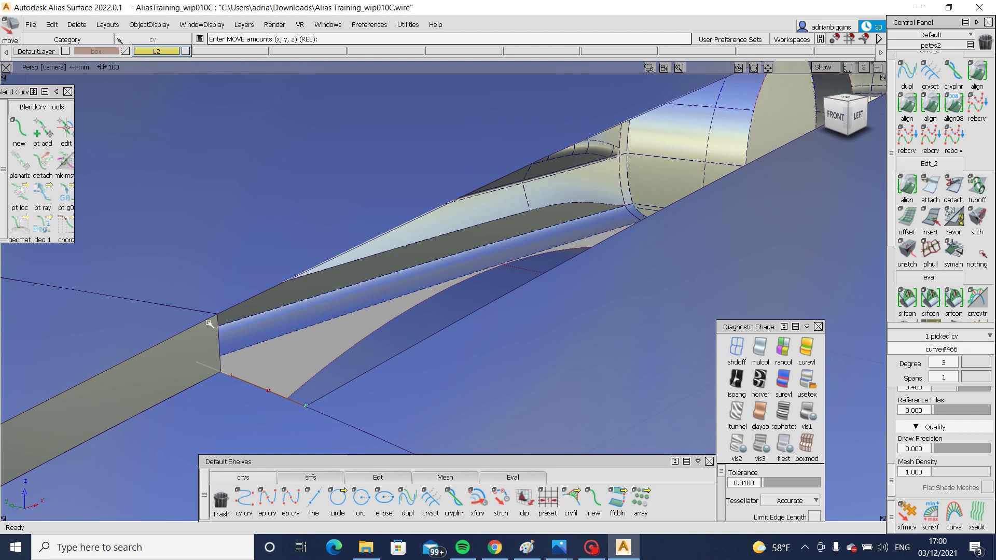
{"action": "left_click_drag", "start_coordinate": [370, 332], "coordinate": [370, 323], "text": "ctrl+shift"}
{"action": "left_click_drag", "start_coordinate": [375, 381], "coordinate": [414, 431], "text": "alt+shift"}
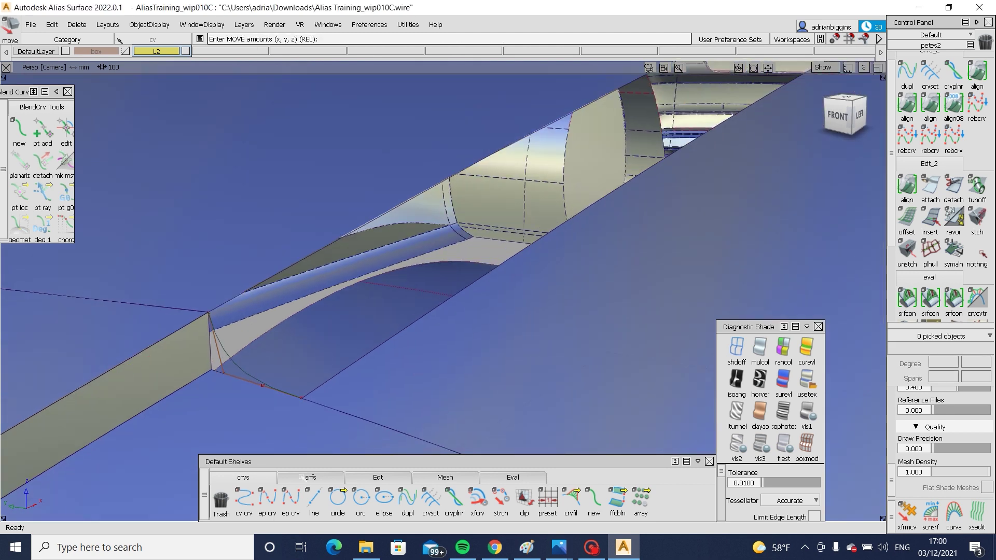
{"action": "left_click", "coordinate": [302, 476]}
{"action": "left_click", "coordinate": [384, 503]}
{"action": "left_click", "coordinate": [250, 376]}
{"action": "left_click_drag", "start_coordinate": [386, 316], "coordinate": [319, 251], "text": "alt+shift"}
{"action": "left_click", "coordinate": [303, 236]}
{"action": "middle_click_drag", "start_coordinate": [303, 236], "coordinate": [100, 396], "text": "alt+shift"}
{"action": "right_click_drag", "start_coordinate": [100, 396], "coordinate": [380, 289], "text": "alt+shift"}
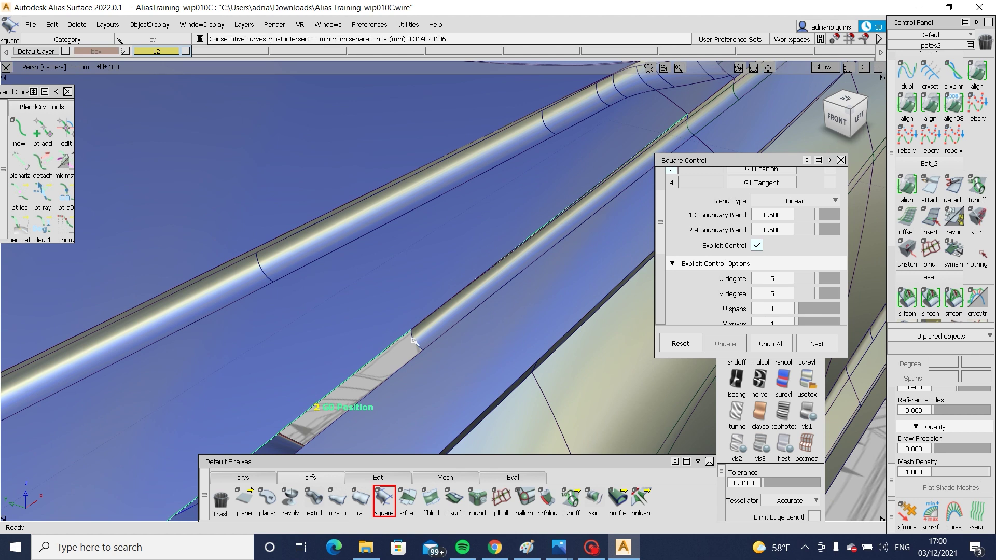
{"action": "left_click_drag", "start_coordinate": [453, 362], "coordinate": [453, 328], "text": "alt+shift"}
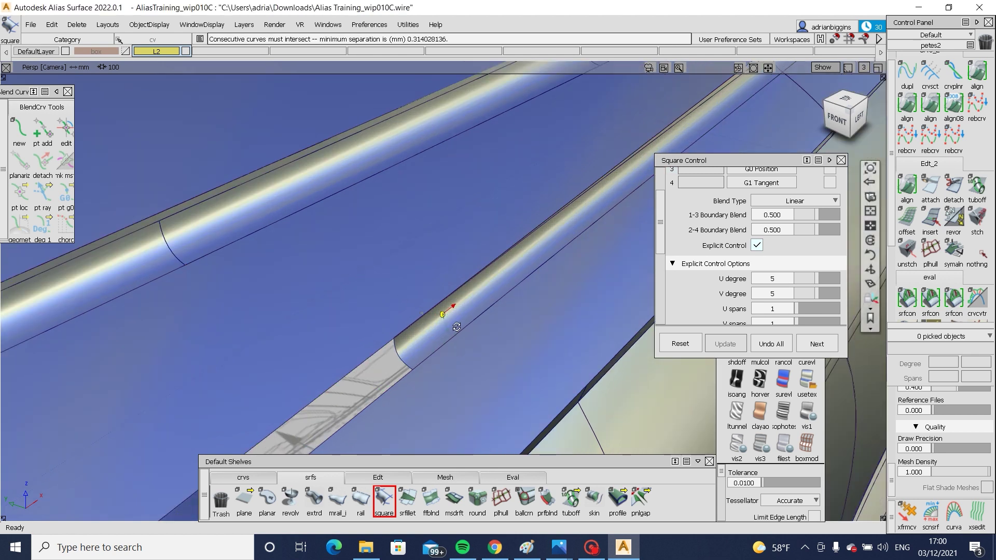
{"action": "right_click_drag", "start_coordinate": [453, 328], "coordinate": [400, 402], "text": "alt+shift"}
Step: Draw an edit point curve from the fillet's upper front corner to the cross curve's upper end and raise it to degree 5
{"action": "left_click", "coordinate": [262, 478]}
{"action": "left_click", "coordinate": [267, 499]}
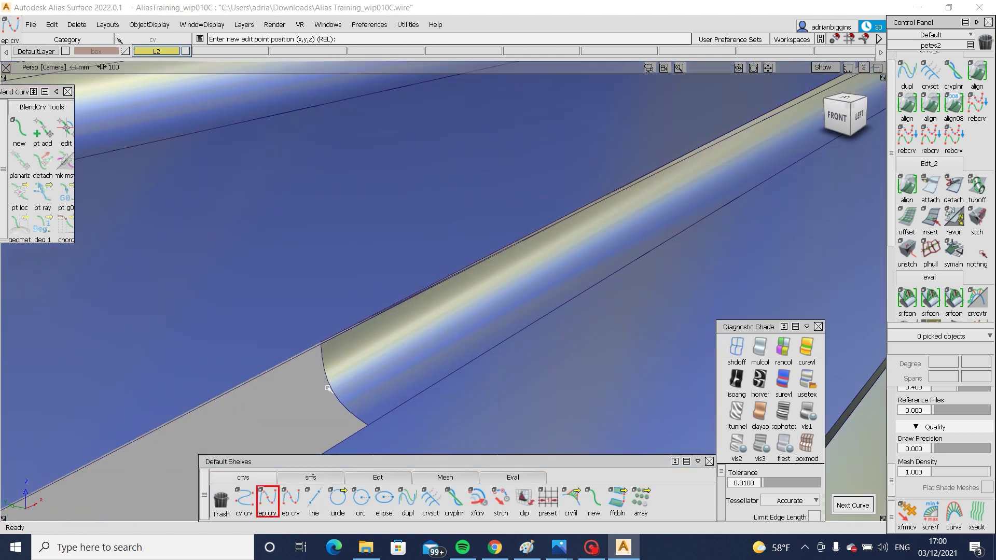
{"action": "left_click_drag", "start_coordinate": [329, 388], "coordinate": [322, 320], "text": "ctrl+alt"}
{"action": "right_click_drag", "start_coordinate": [322, 320], "coordinate": [169, 405], "text": "alt+shift"}
{"action": "middle_click_drag", "start_coordinate": [168, 405], "coordinate": [302, 382], "text": "alt+shift"}
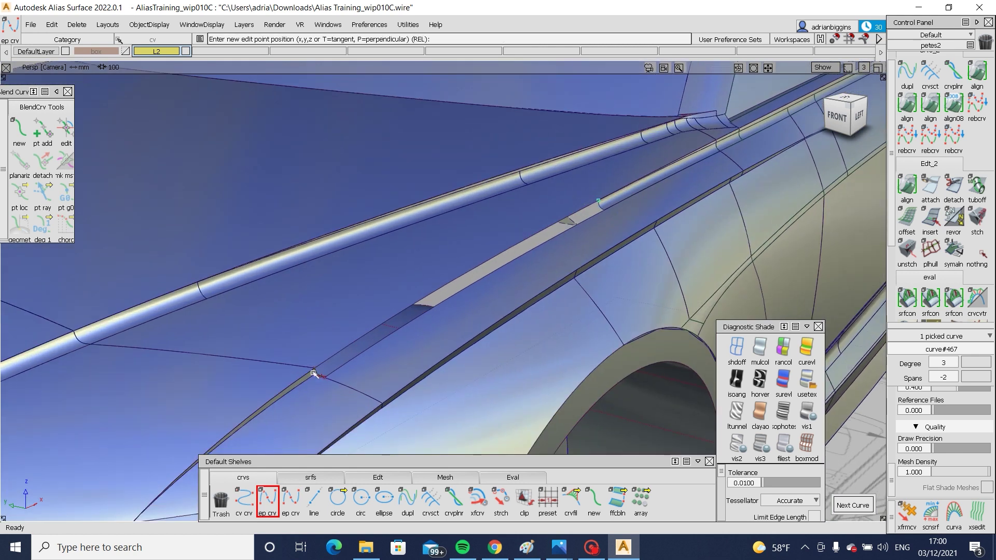
{"action": "right_click_drag", "start_coordinate": [313, 376], "coordinate": [356, 378], "text": "alt+shift"}
{"action": "left_click", "coordinate": [310, 365]}
{"action": "left_click_drag", "start_coordinate": [416, 425], "coordinate": [425, 328], "text": "ctrl+shift"}
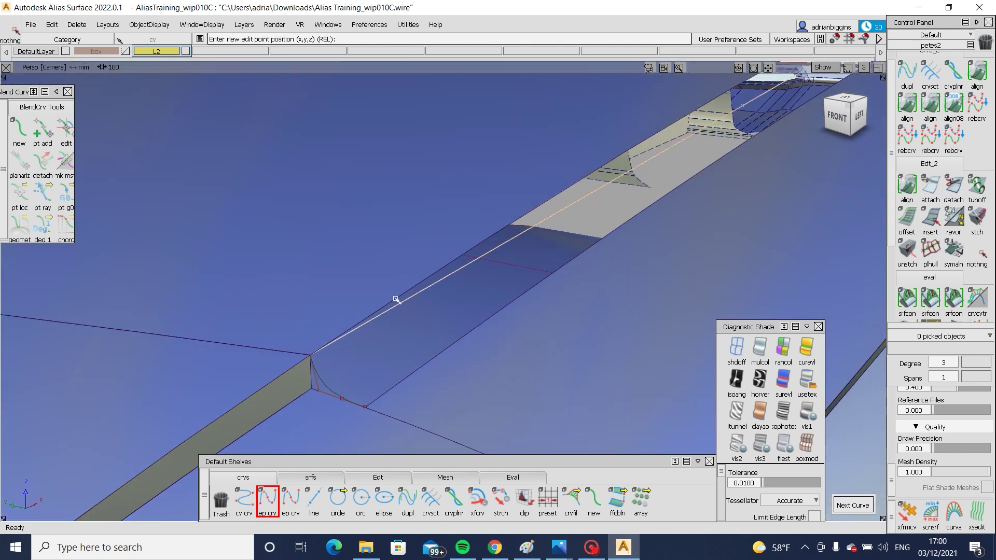
{"action": "left_click", "coordinate": [396, 302]}
{"action": "left_click", "coordinate": [959, 367]}
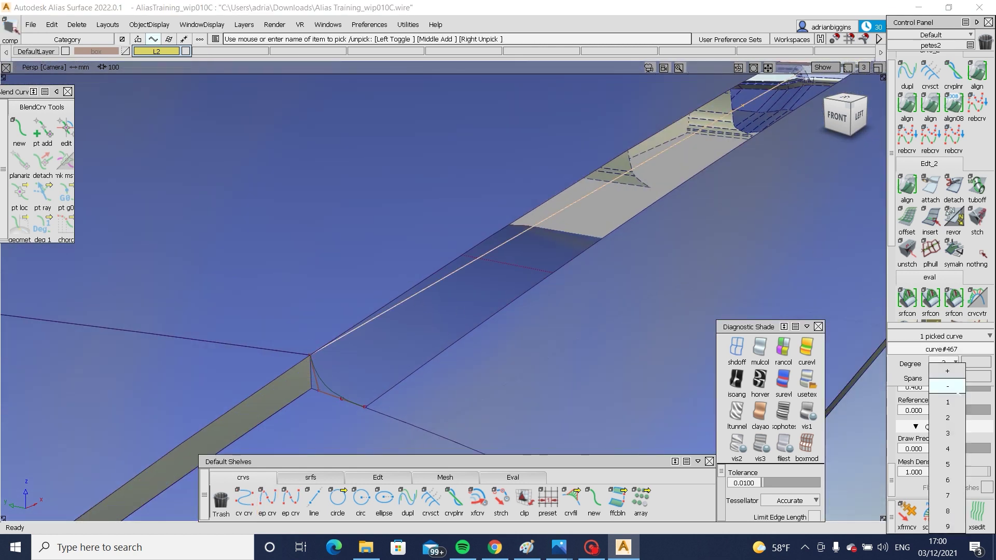
{"action": "left_click", "coordinate": [948, 448]}
Step: Align the long curve's front end to the upper edge of the patch ahead with G2 continuity and Blending
{"action": "double_click", "coordinate": [907, 107]}
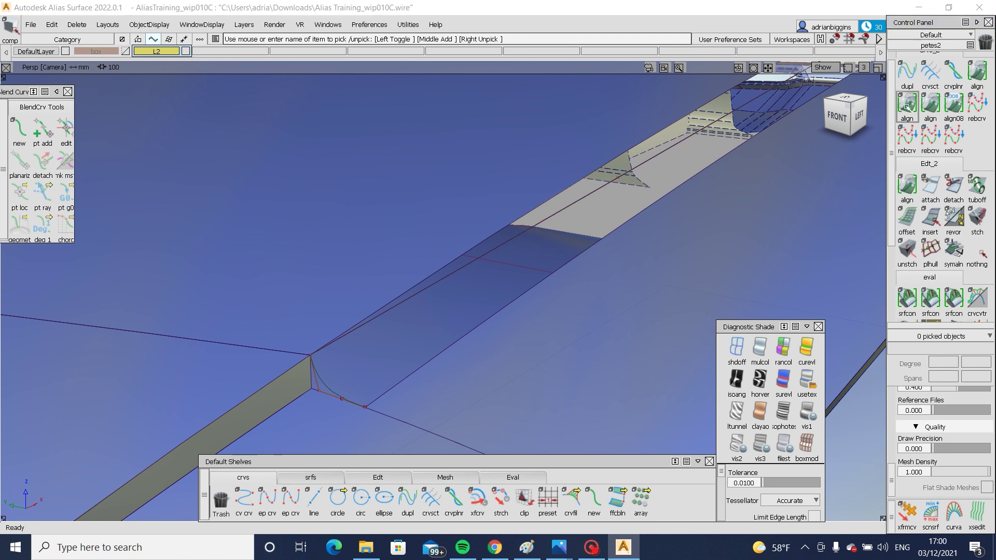
{"action": "left_click", "coordinate": [340, 340]}
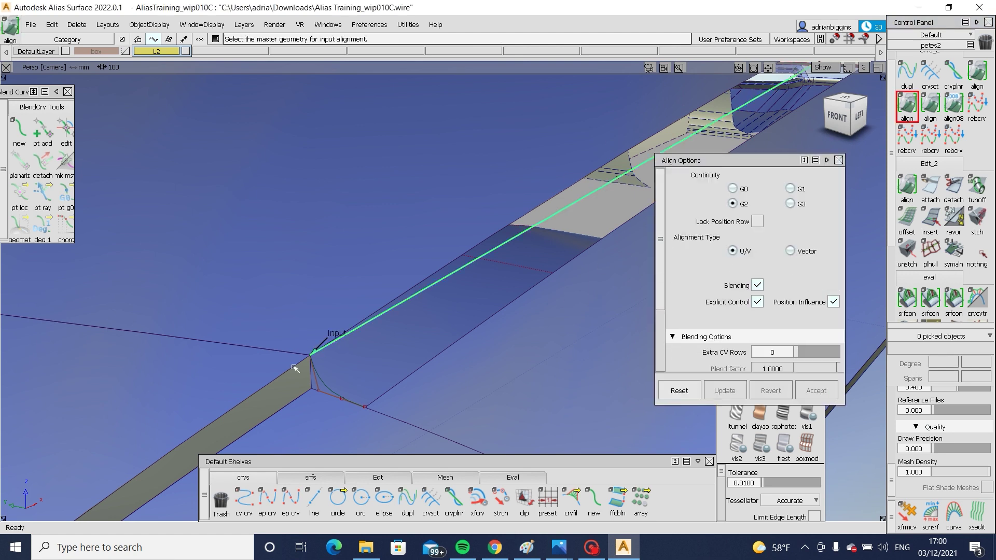
{"action": "left_click", "coordinate": [293, 370]}
{"action": "left_click", "coordinate": [375, 390]}
Step: Align the long curve's rear end to the upper edge of the existing waistline fillet with G2 continuity and Blending
{"action": "right_click_drag", "start_coordinate": [375, 325], "coordinate": [395, 333], "text": "alt+shift"}
{"action": "left_click_drag", "start_coordinate": [395, 333], "coordinate": [438, 274], "text": "ctrl+shift"}
{"action": "right_click_drag", "start_coordinate": [437, 272], "coordinate": [411, 323], "text": "alt+shift"}
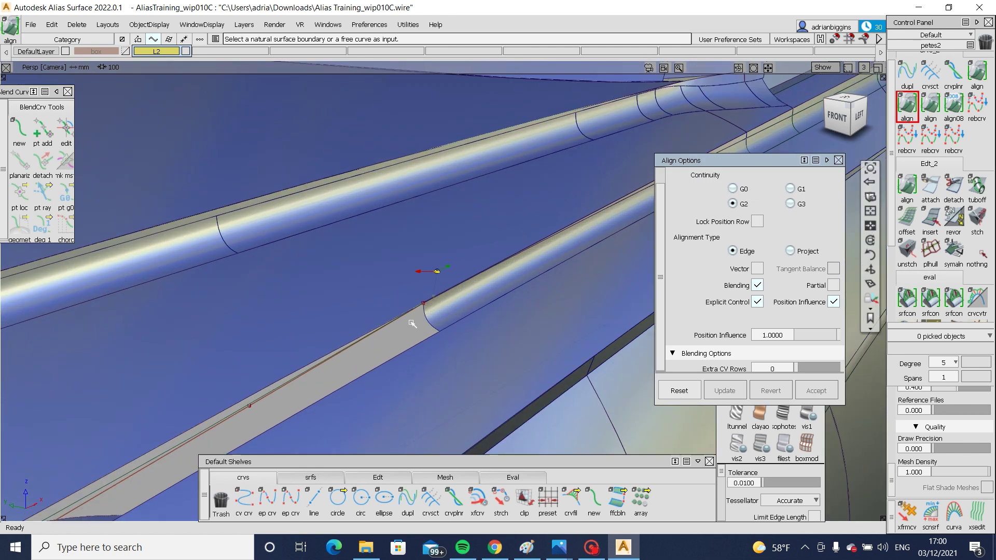
{"action": "left_click", "coordinate": [390, 323]}
{"action": "left_click", "coordinate": [456, 347]}
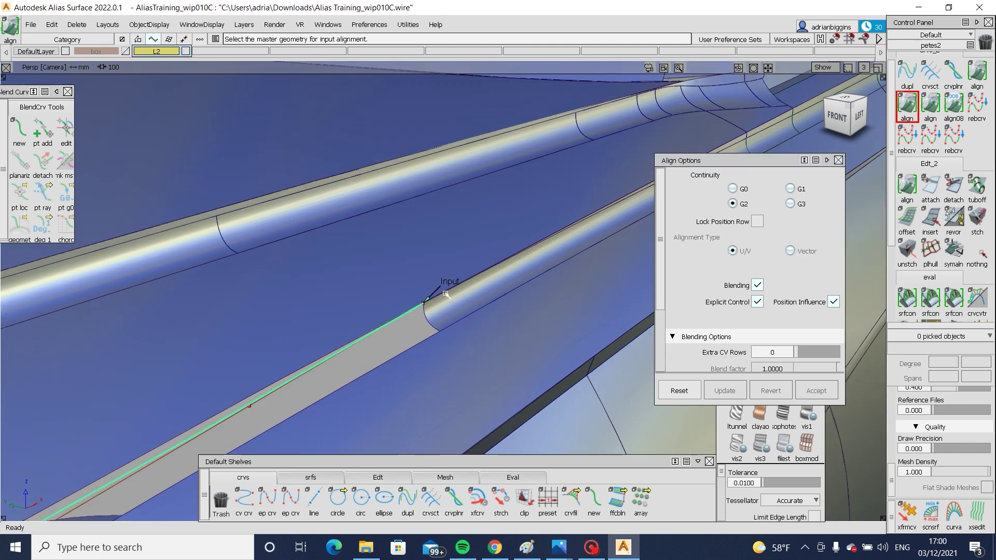
{"action": "left_click", "coordinate": [446, 294]}
{"action": "left_click", "coordinate": [532, 349]}
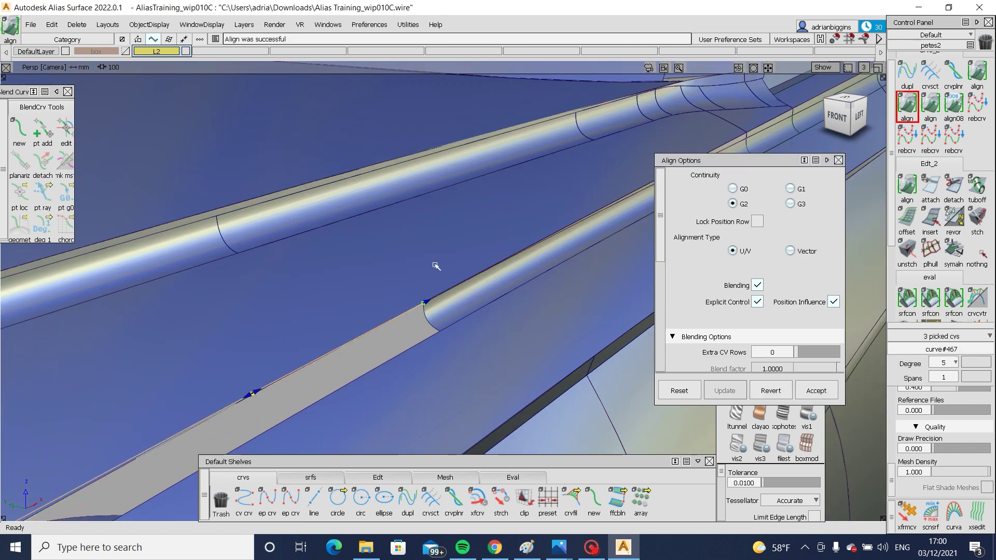
{"action": "right_click_drag", "start_coordinate": [436, 266], "coordinate": [332, 311], "text": "alt+shift"}
{"action": "middle_click_drag", "start_coordinate": [220, 352], "coordinate": [285, 305], "text": "alt+shift"}
{"action": "left_click_drag", "start_coordinate": [291, 304], "coordinate": [337, 259], "text": "ctrl+shift"}
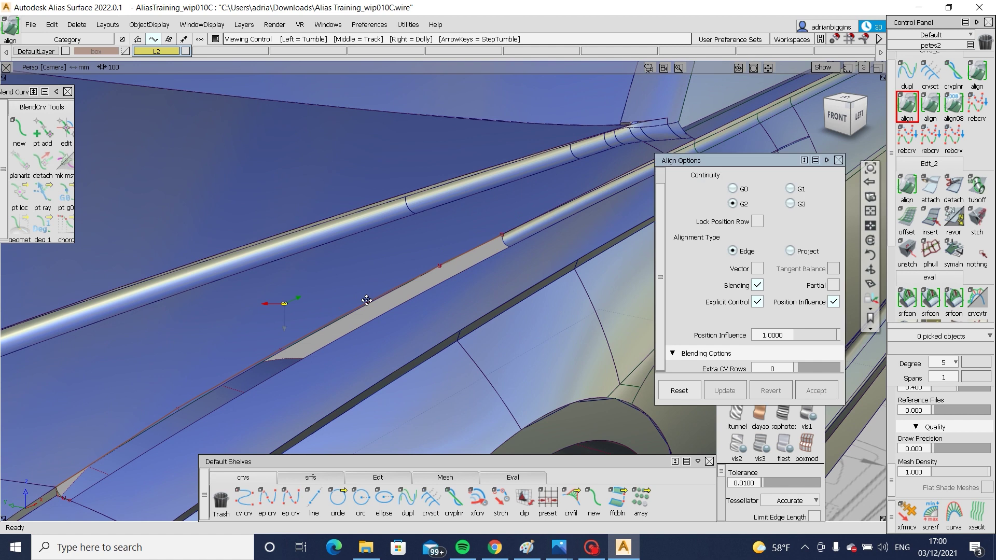
Step: Build a square surface over the gap from the cross curve, long curve, fillet end and lower fender edge, with G2 Curvature on the fender edge
{"action": "middle_click_drag", "start_coordinate": [367, 301], "coordinate": [439, 215], "text": "alt+shift"}
{"action": "left_click", "coordinate": [384, 501]}
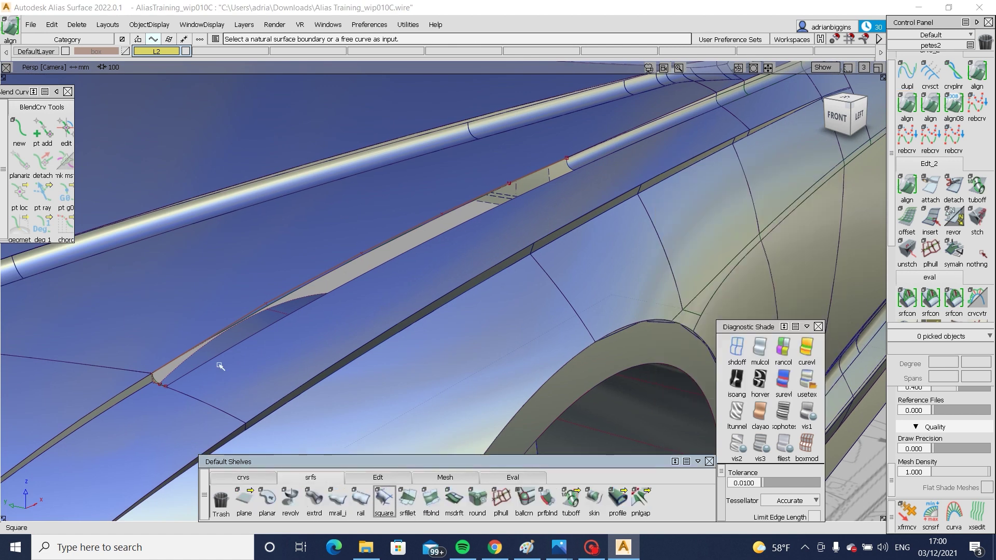
{"action": "right_click_drag", "start_coordinate": [139, 394], "coordinate": [145, 383], "text": "alt+shift"}
{"action": "left_click", "coordinate": [169, 375]}
{"action": "left_click", "coordinate": [193, 343]}
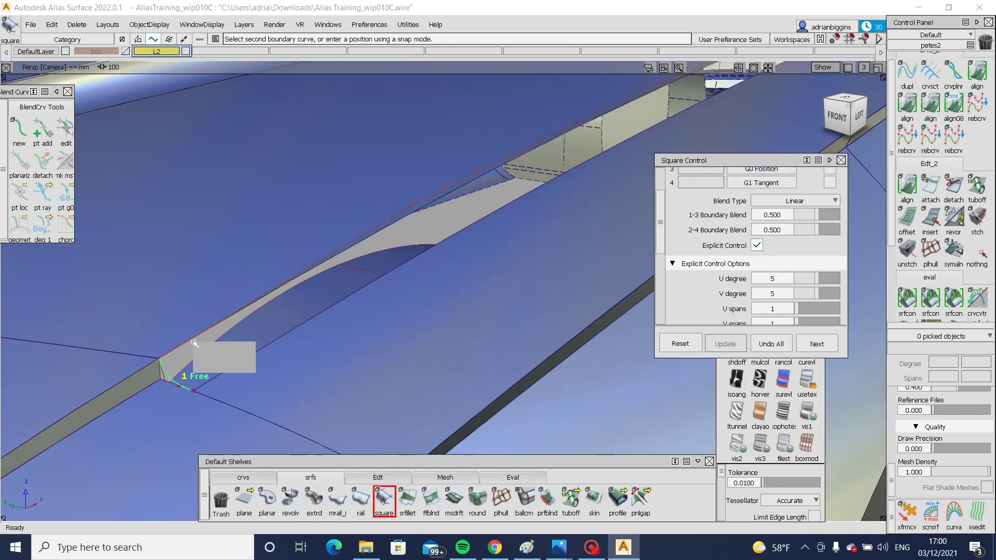
{"action": "left_click", "coordinate": [218, 365]}
{"action": "right_click_drag", "start_coordinate": [570, 260], "coordinate": [522, 274], "text": "alt+shift"}
{"action": "middle_click_drag", "start_coordinate": [523, 273], "coordinate": [395, 266], "text": "alt+shift"}
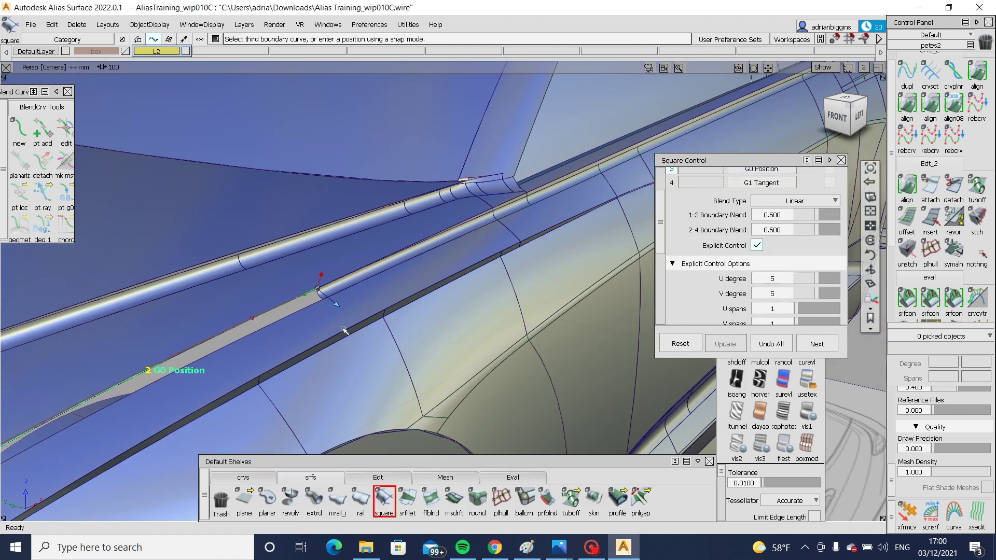
{"action": "scroll", "coordinate": [326, 311], "scroll_direction": "up", "scroll_amount": 5}
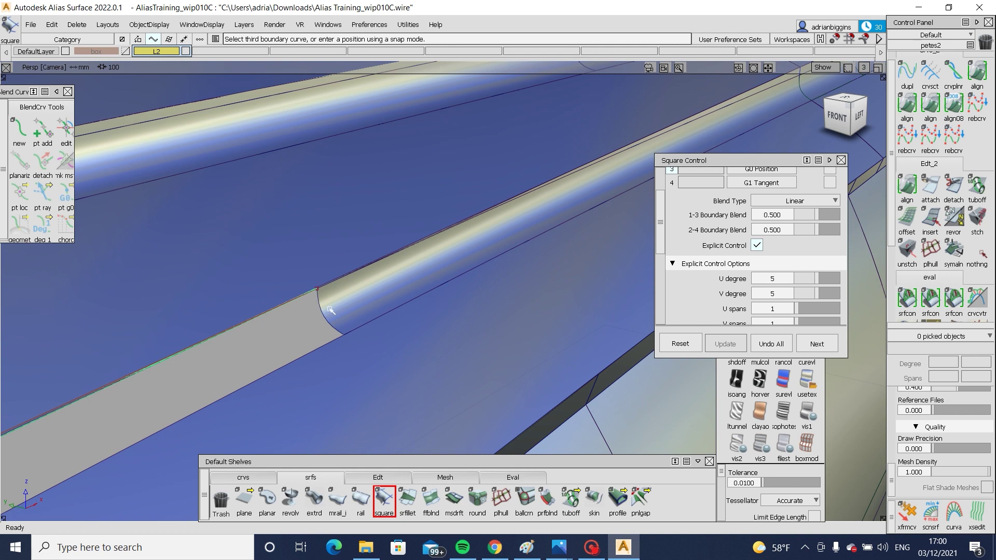
{"action": "left_click", "coordinate": [319, 347]}
{"action": "right_click_drag", "start_coordinate": [318, 346], "coordinate": [285, 360], "text": "alt+shift"}
{"action": "middle_click_drag", "start_coordinate": [285, 360], "coordinate": [445, 300], "text": "alt+shift"}
{"action": "scroll", "coordinate": [710, 248], "scroll_direction": "up", "scroll_amount": 3}
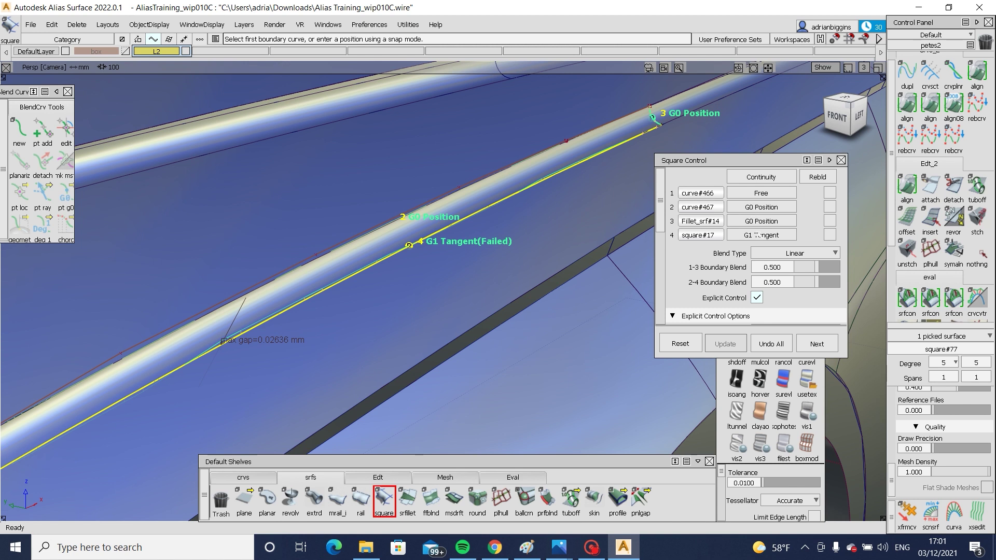
{"action": "left_click", "coordinate": [762, 235]}
{"action": "left_click", "coordinate": [761, 292]}
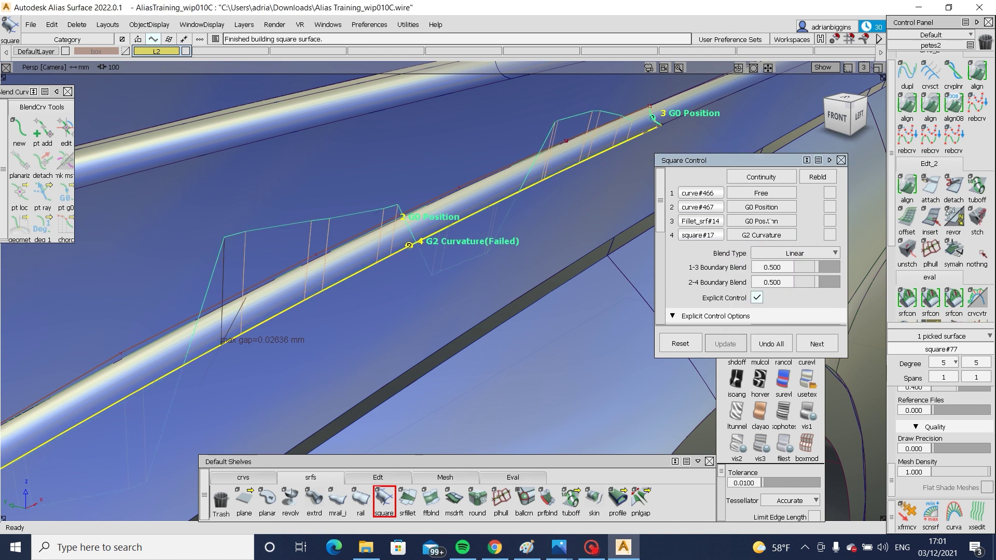
Step: Set the square surface's boundary with the existing waistline fillet to G1 Tangent continuity
{"action": "left_click", "coordinate": [761, 221]}
{"action": "left_click", "coordinate": [762, 264]}
{"action": "middle_click_drag", "start_coordinate": [526, 196], "coordinate": [752, 62], "text": "alt+shift"}
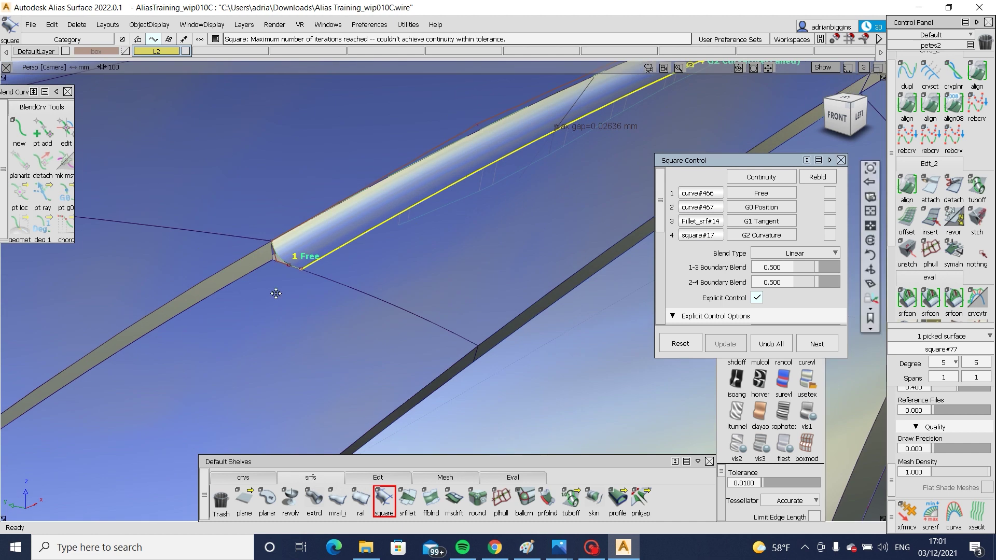
{"action": "left_click_drag", "start_coordinate": [276, 294], "coordinate": [446, 231], "text": "alt+shift"}
Step: Tune the square surface's explicit control to V degree 9 and V spans 3, then finish the surface
{"action": "scroll", "coordinate": [812, 272], "scroll_direction": "down", "scroll_amount": 3}
{"action": "scroll", "coordinate": [812, 271], "scroll_direction": "down", "scroll_amount": 1}
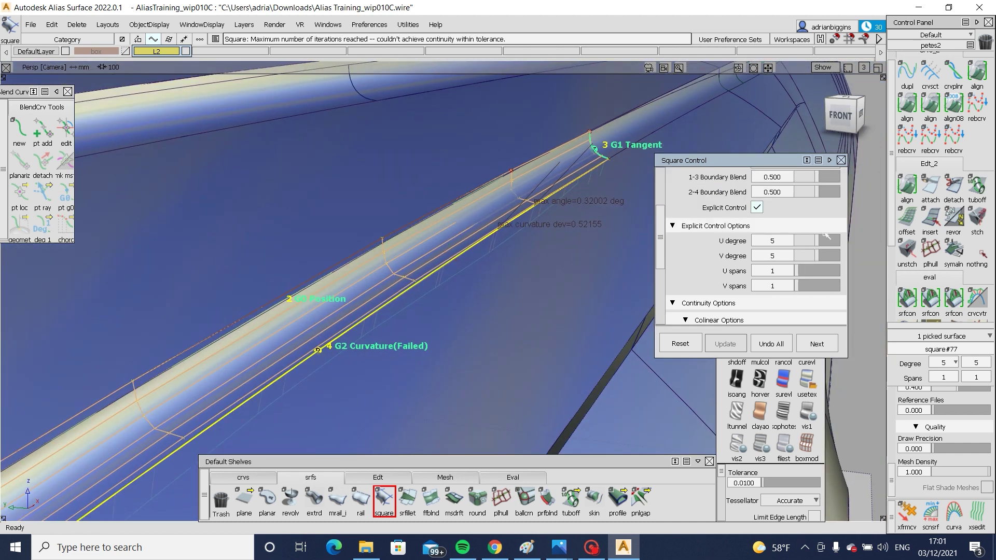
{"action": "left_click_drag", "start_coordinate": [817, 241], "coordinate": [831, 240]}
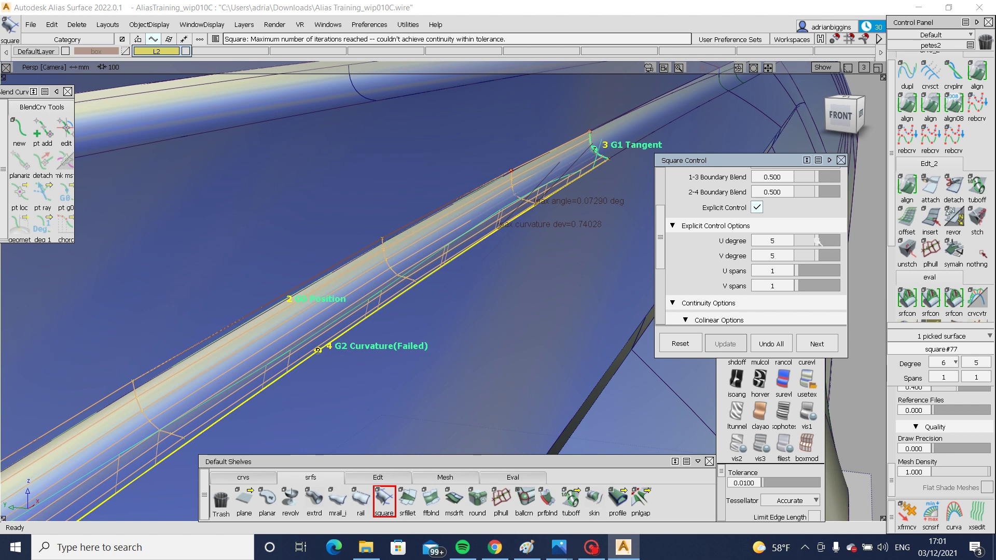
{"action": "left_click_drag", "start_coordinate": [818, 256], "coordinate": [838, 264]}
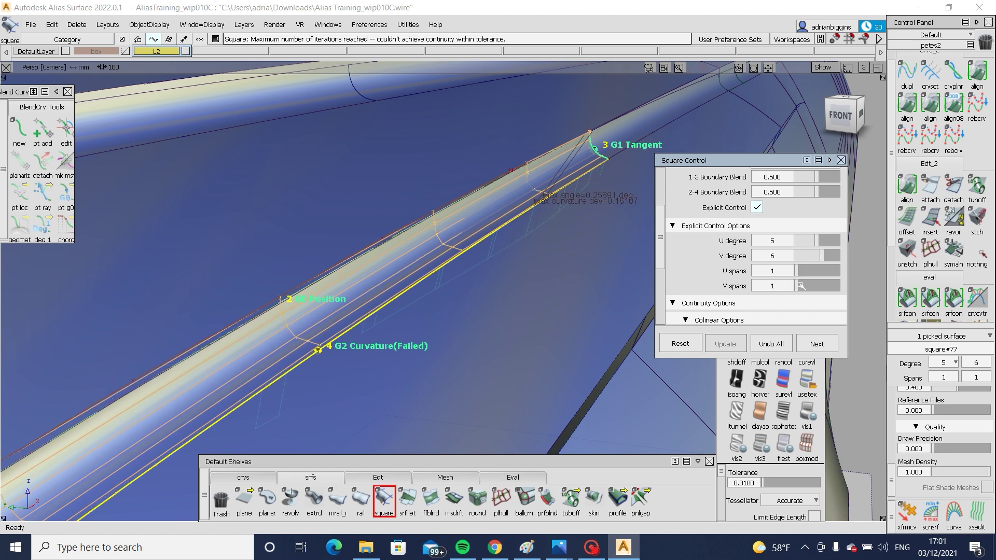
{"action": "left_click_drag", "start_coordinate": [801, 286], "coordinate": [803, 286]}
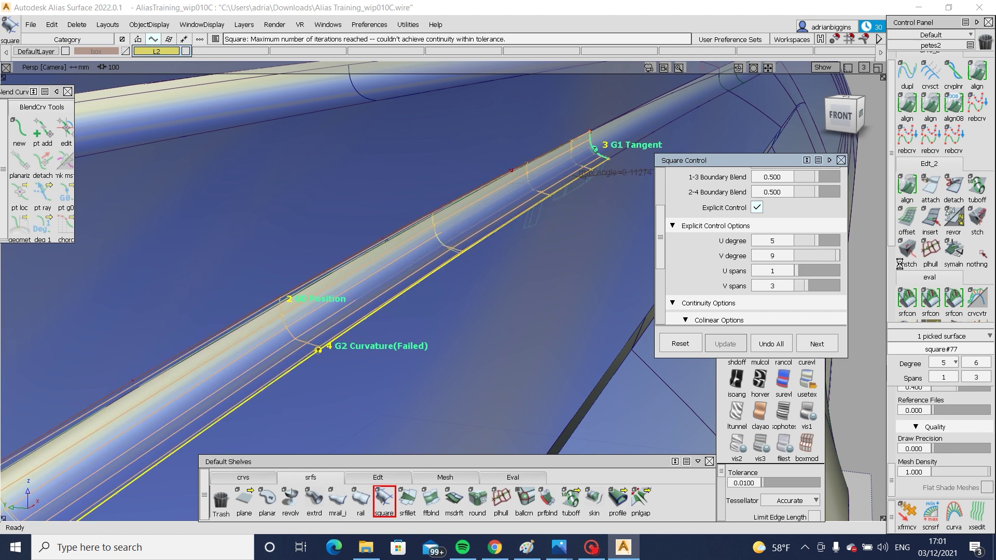
{"action": "right_click_drag", "start_coordinate": [410, 257], "coordinate": [371, 312], "text": "alt+shift"}
{"action": "middle_click_drag", "start_coordinate": [371, 364], "coordinate": [484, 316], "text": "alt+shift"}
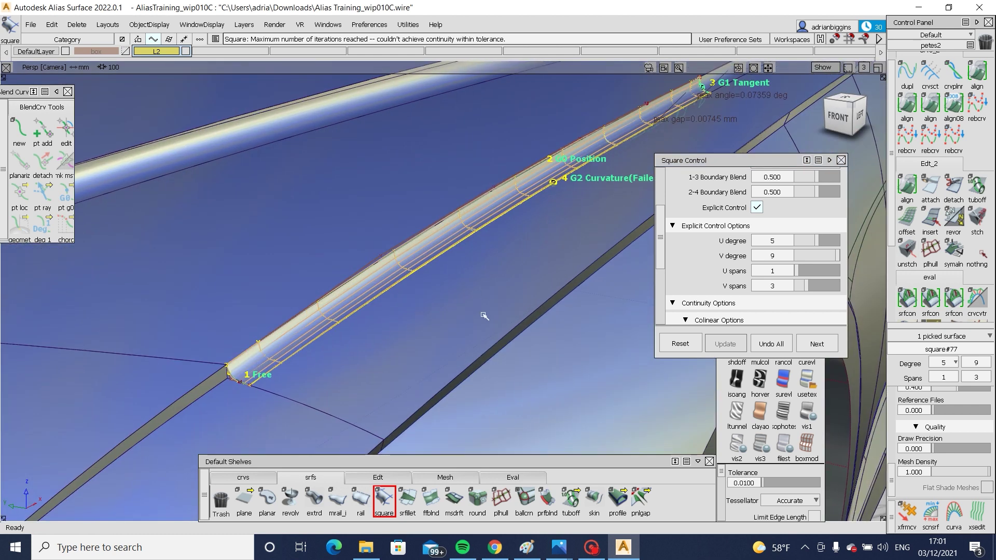
{"action": "left_click_drag", "start_coordinate": [569, 345], "coordinate": [563, 188], "text": "ctrl+shift"}
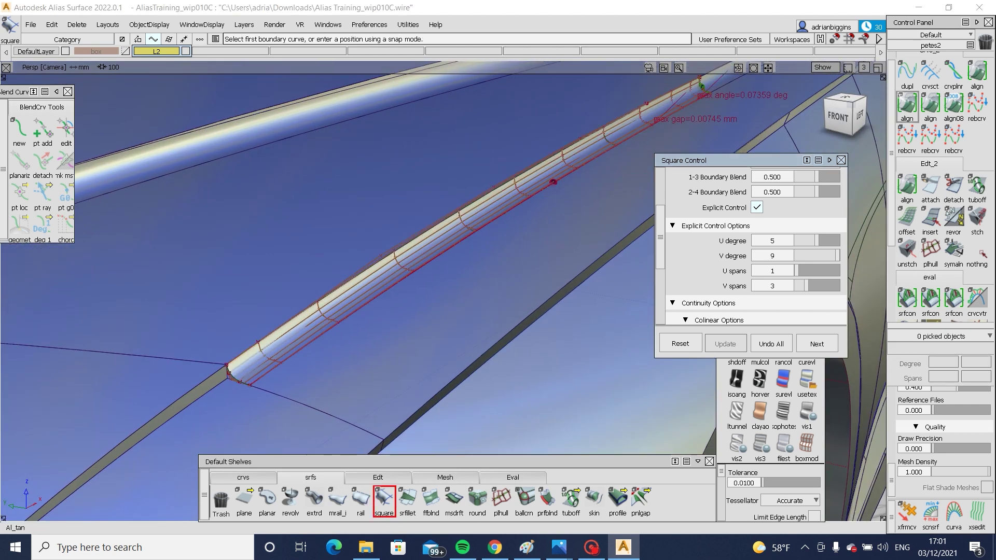
Step: Align the square surface's lower edge to the fender surface with G2, Blending and Partial, accepting removal of its construction history
{"action": "left_click", "coordinate": [907, 106]}
{"action": "left_click", "coordinate": [415, 269]}
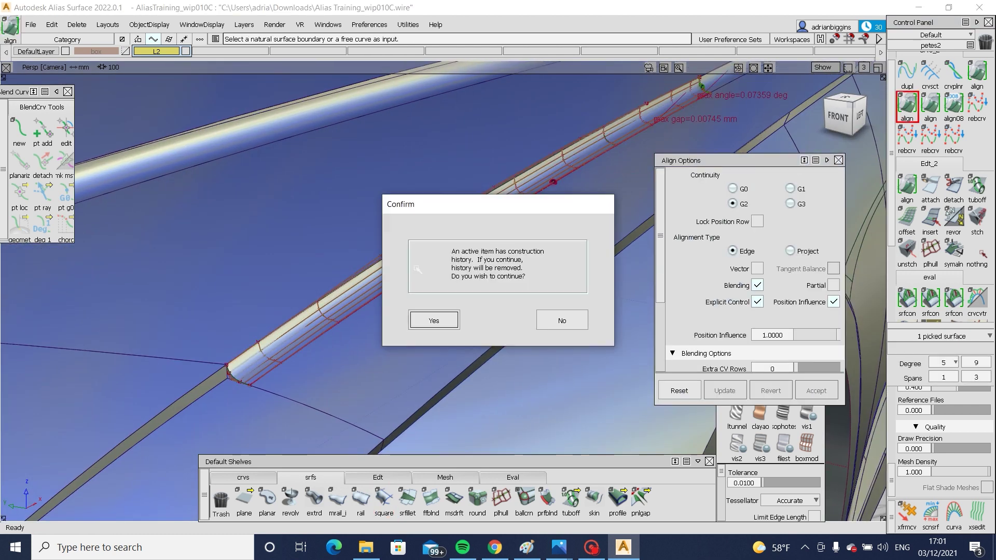
{"action": "left_click", "coordinate": [429, 318]}
{"action": "left_click", "coordinate": [430, 279]}
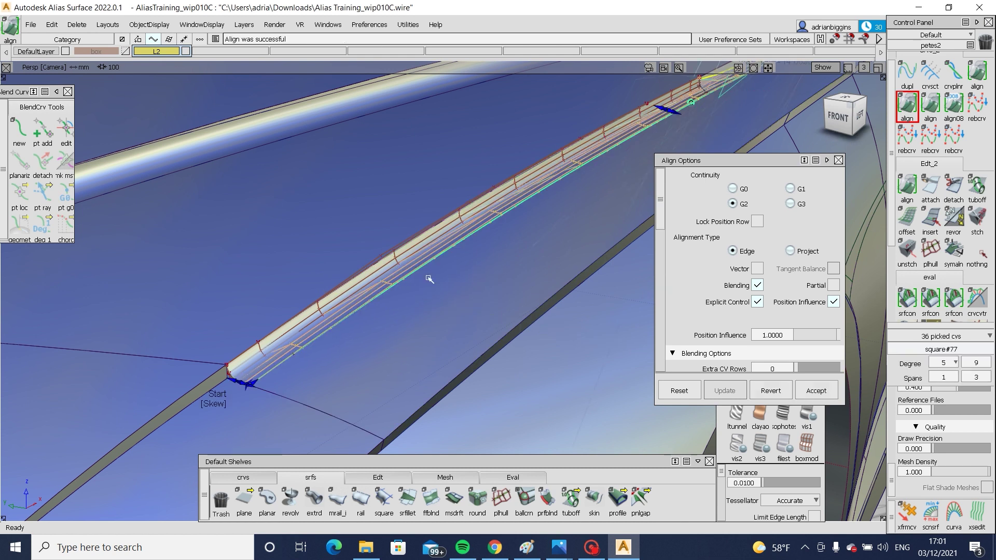
{"action": "left_click", "coordinate": [834, 285]}
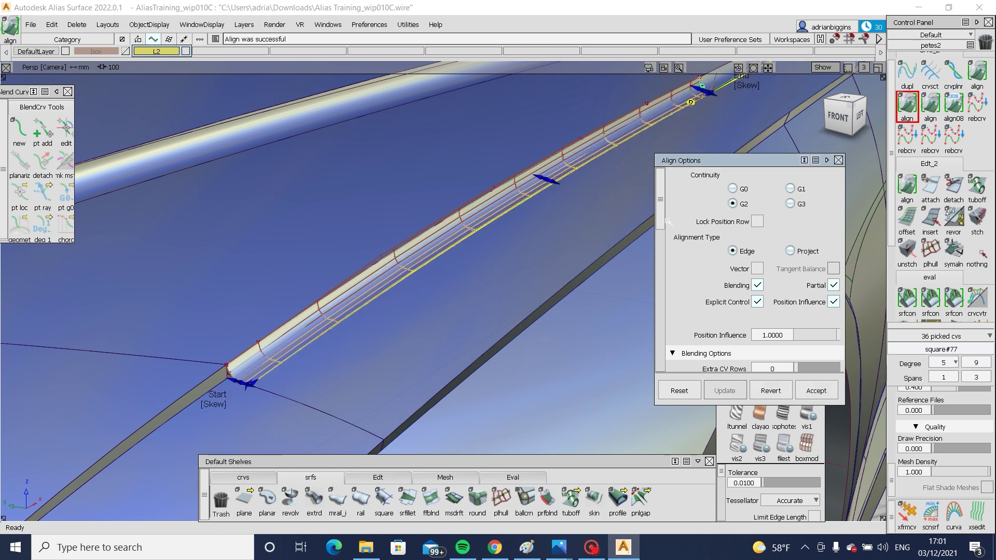
{"action": "middle_click_drag", "start_coordinate": [626, 173], "coordinate": [436, 244], "text": "alt+shift"}
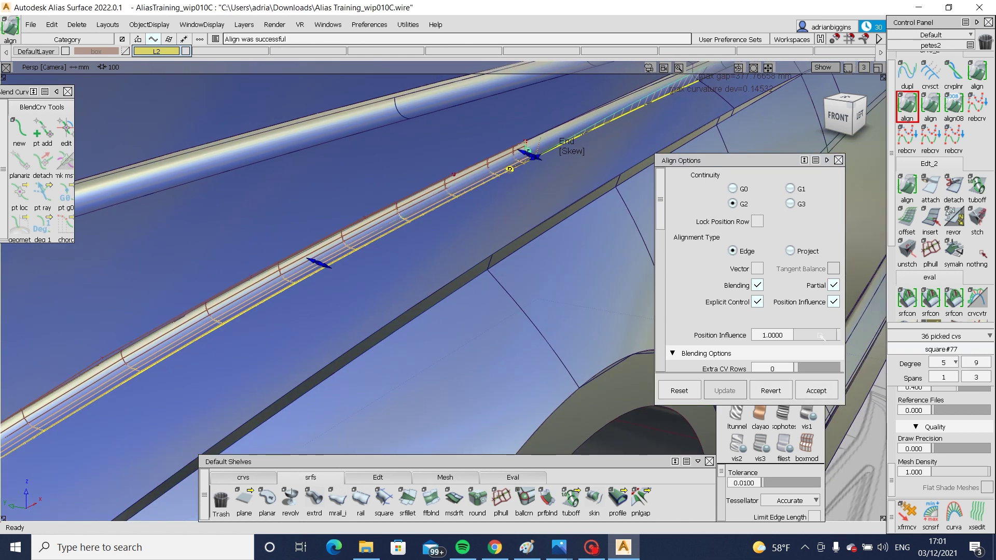
{"action": "left_click_drag", "start_coordinate": [821, 336], "coordinate": [801, 337]}
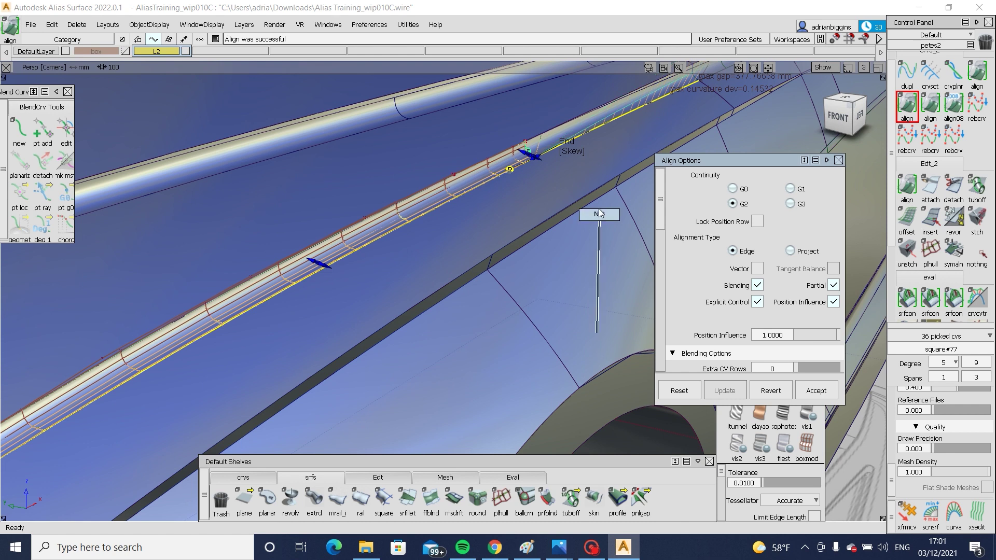
{"action": "left_click_drag", "start_coordinate": [599, 214], "coordinate": [600, 212], "text": "ctrl+shift"}
Step: Reopen the lower edge's G2 alignment for editing, with Continuity Check on
{"action": "right_click_drag", "start_coordinate": [532, 142], "coordinate": [576, 218], "text": "alt+shift"}
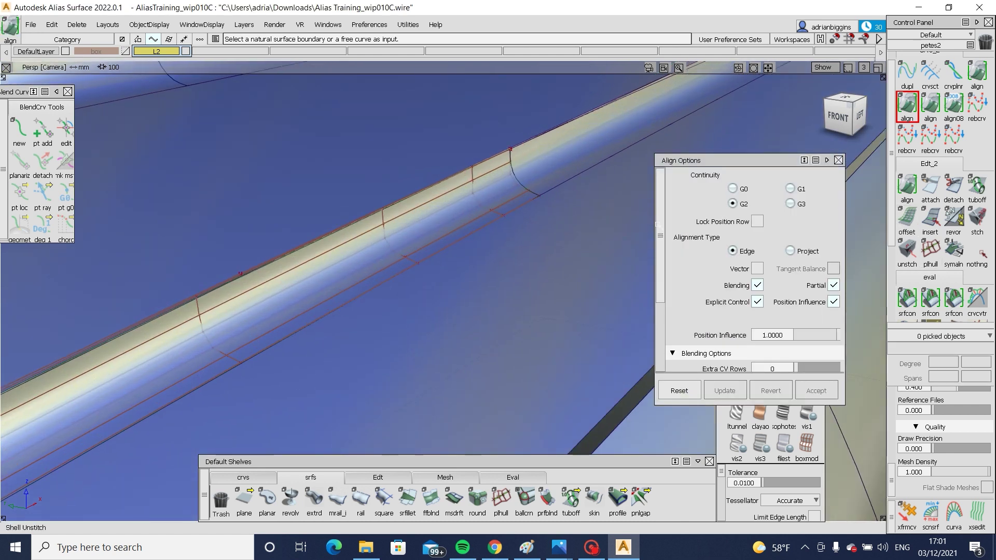
{"action": "left_click_drag", "start_coordinate": [656, 223], "coordinate": [580, 226], "text": "ctrl+shift"}
{"action": "left_click", "coordinate": [411, 228]}
{"action": "scroll", "coordinate": [755, 292], "scroll_direction": "down", "scroll_amount": 5}
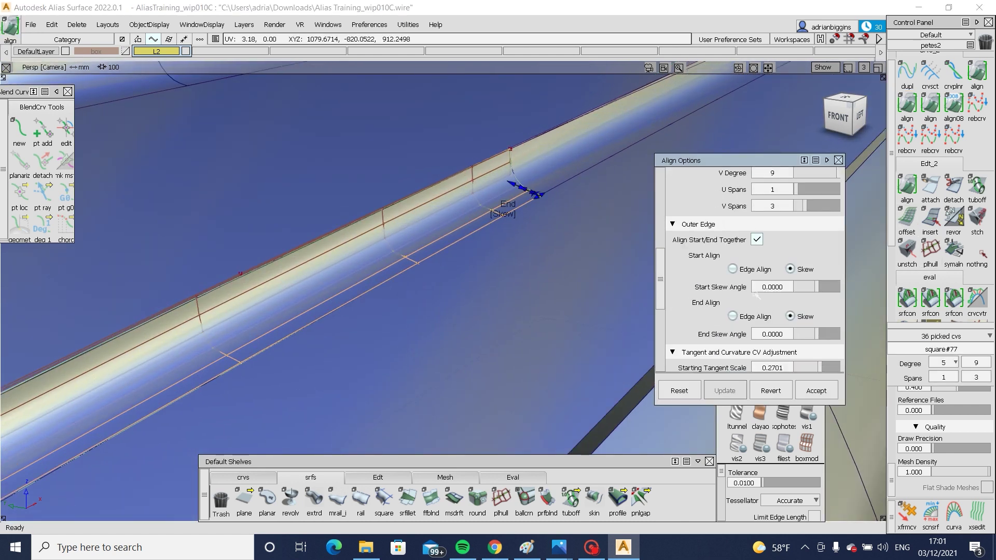
{"action": "scroll", "coordinate": [755, 293], "scroll_direction": "down", "scroll_amount": 5}
{"action": "left_click", "coordinate": [757, 331]}
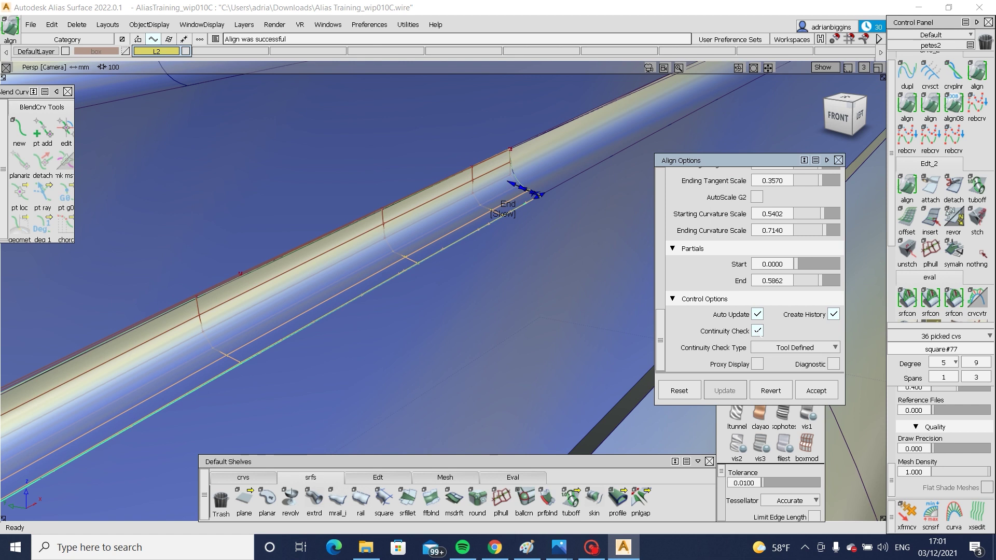
Step: Set the alignment's V degree to 5, V spans to 2 and Position Influence to 0, then deselect the surface
{"action": "right_click_drag", "start_coordinate": [392, 270], "coordinate": [327, 297], "text": "alt+shift"}
{"action": "middle_click_drag", "start_coordinate": [327, 298], "coordinate": [418, 284], "text": "alt+shift"}
{"action": "right_click_drag", "start_coordinate": [419, 285], "coordinate": [439, 267], "text": "alt+shift"}
{"action": "scroll", "coordinate": [767, 241], "scroll_direction": "up", "scroll_amount": 8}
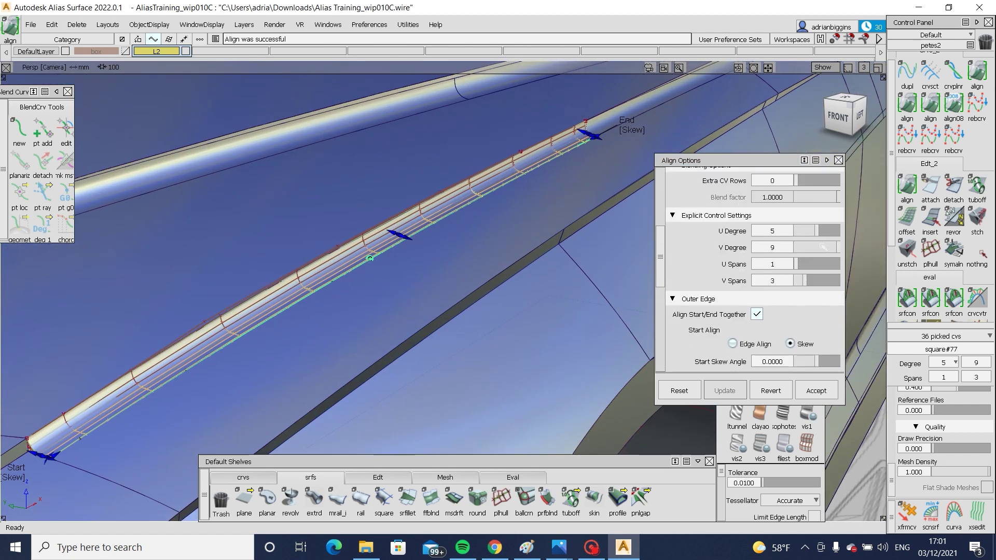
{"action": "left_click_drag", "start_coordinate": [824, 248], "coordinate": [818, 249]}
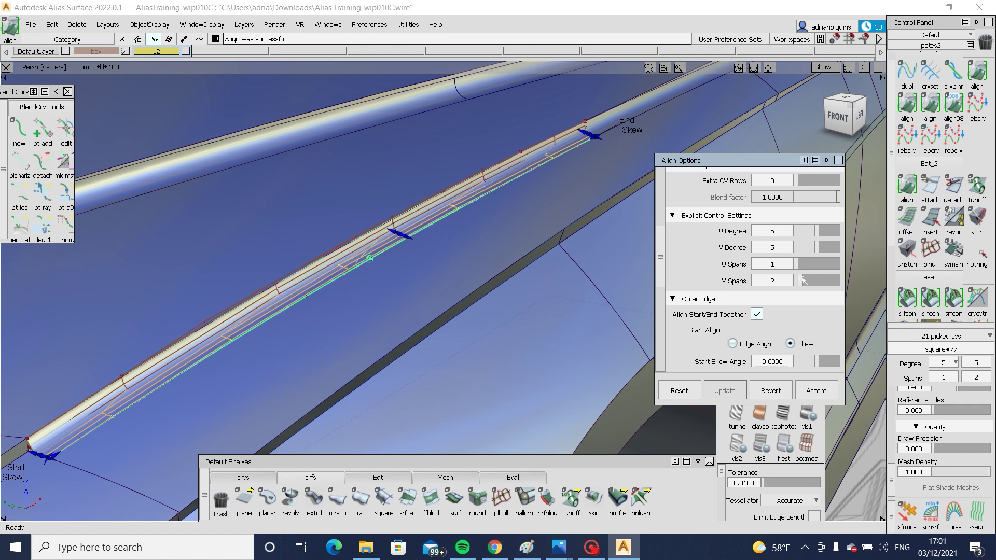
{"action": "scroll", "coordinate": [803, 280], "scroll_direction": "up", "scroll_amount": 5}
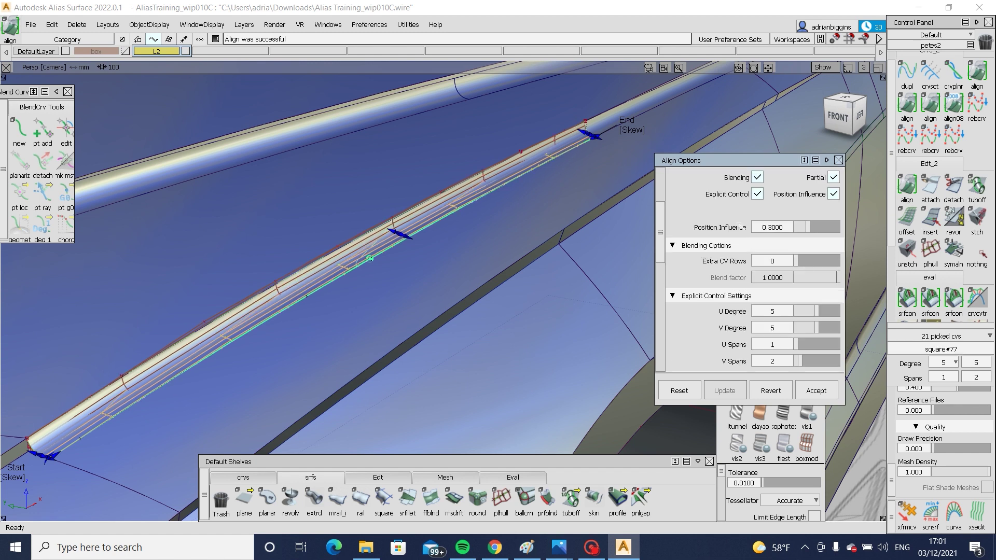
{"action": "left_click_drag", "start_coordinate": [739, 226], "coordinate": [725, 227]}
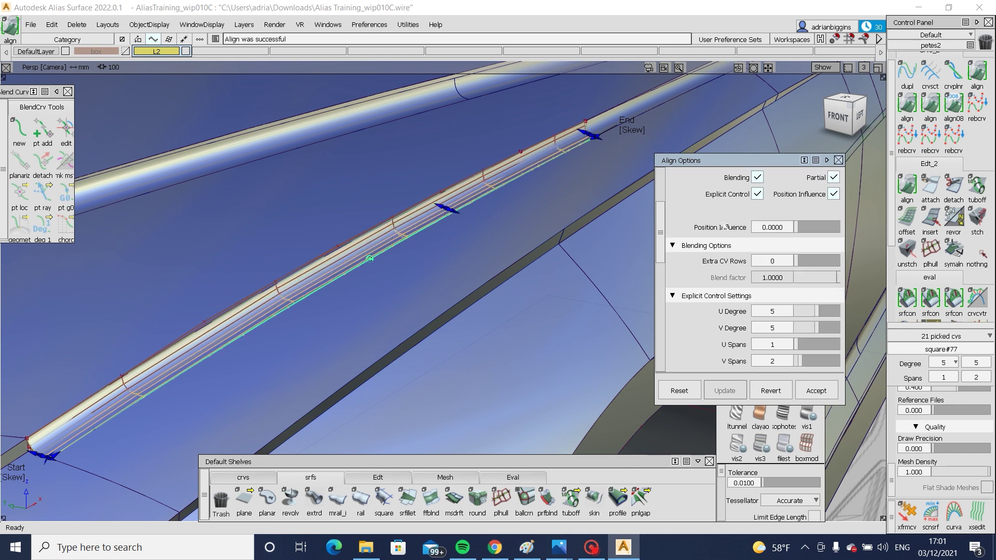
{"action": "left_click", "coordinate": [802, 362]}
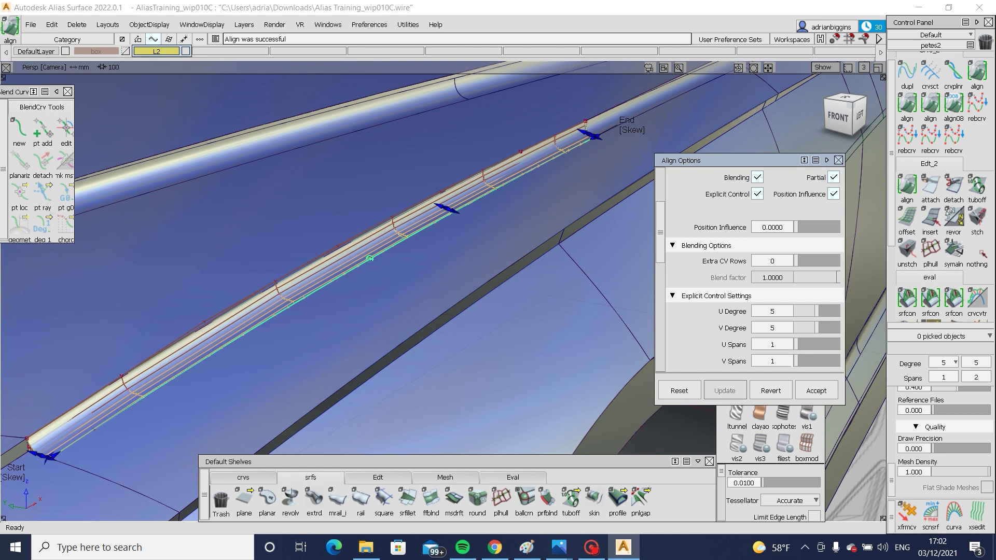
{"action": "left_click", "coordinate": [802, 361]}
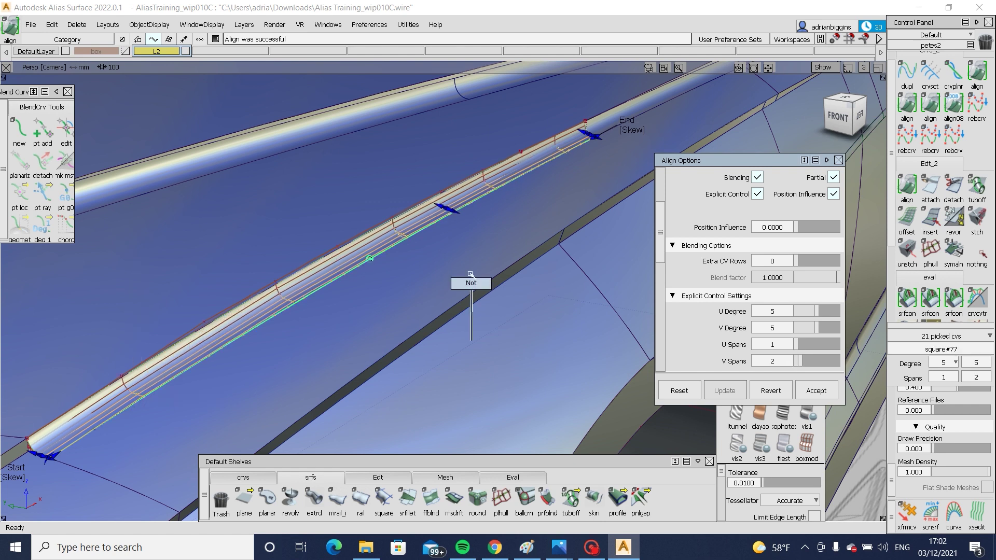
{"action": "left_click_drag", "start_coordinate": [470, 274], "coordinate": [471, 273], "text": "ctrl+shift"}
Step: Draw an edit point curve in top view from the new fillet's lower front corner forward past the fender patch's front edge
{"action": "right_click_drag", "start_coordinate": [471, 294], "coordinate": [296, 312], "text": "alt+shift"}
{"action": "left_click_drag", "start_coordinate": [296, 311], "coordinate": [309, 284], "text": "alt+shift"}
{"action": "mouse_move", "coordinate": [309, 283]}
{"action": "right_mouse_down", "text": "alt+shift"}
{"action": "mouse_move", "coordinate": [290, 306]}
{"action": "mouse_move", "coordinate": [444, 251]}
{"action": "mouse_move", "coordinate": [306, 269]}
{"action": "right_mouse_up", "text": "alt+shift"}
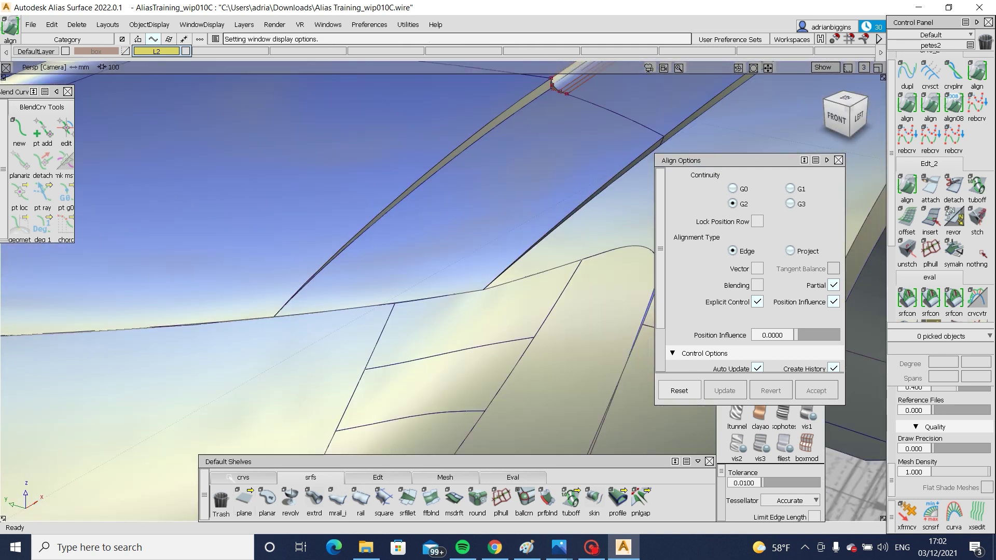
{"action": "left_click", "coordinate": [243, 477]}
{"action": "left_click", "coordinate": [267, 499]}
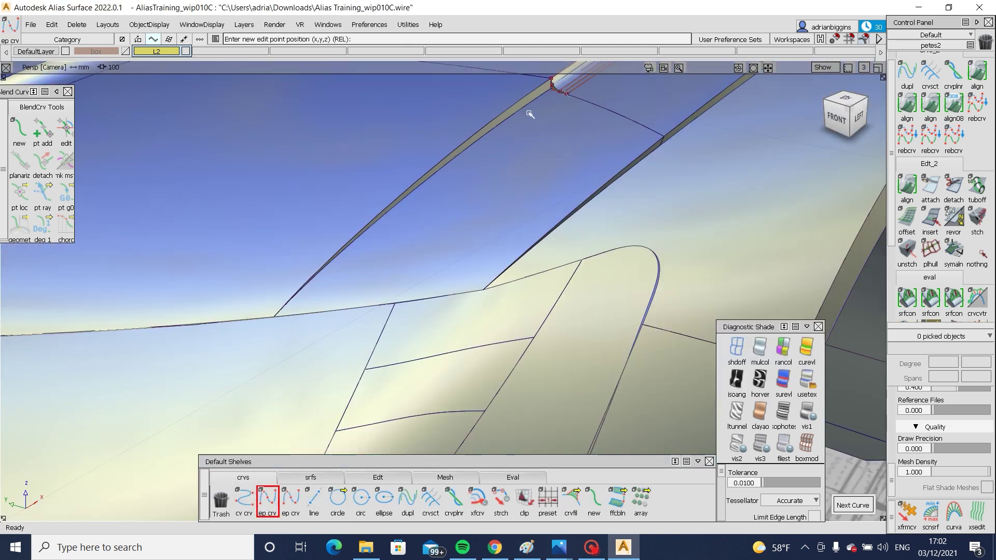
{"action": "left_click", "coordinate": [566, 95], "text": "ctrl"}
{"action": "right_click_drag", "start_coordinate": [661, 124], "coordinate": [618, 145], "text": "alt+shift"}
{"action": "left_click_drag", "start_coordinate": [618, 145], "coordinate": [809, 290], "text": "alt+shift"}
{"action": "left_click", "coordinate": [848, 106]}
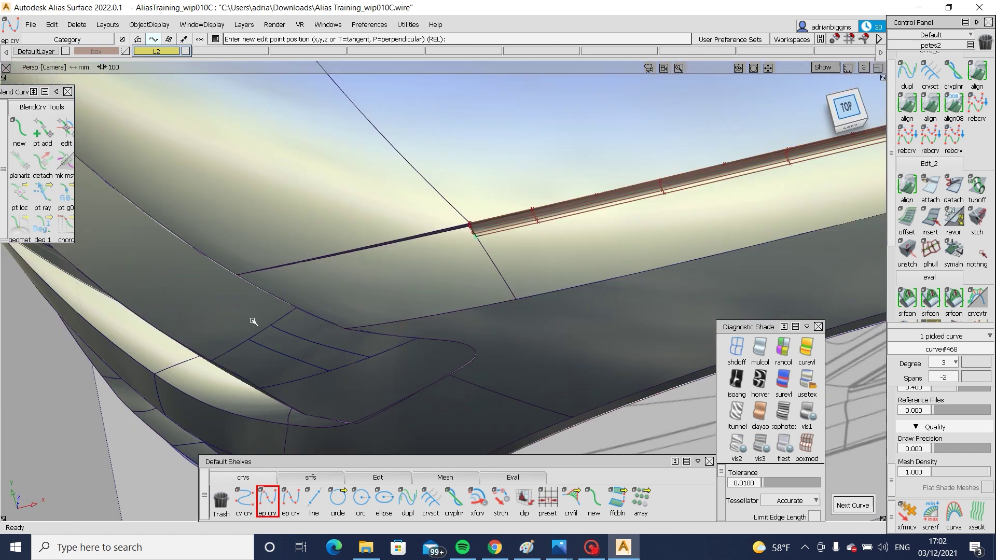
{"action": "left_click_drag", "start_coordinate": [235, 298], "coordinate": [231, 279]}
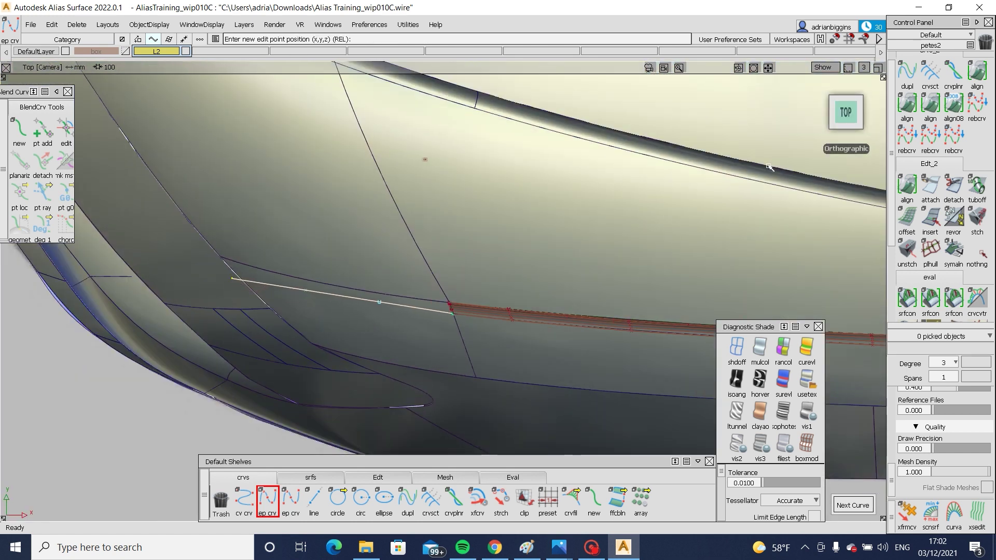
Step: Align the new curve's rear end to the fillet's lower edge with G2 continuity
{"action": "double_click", "coordinate": [907, 106]}
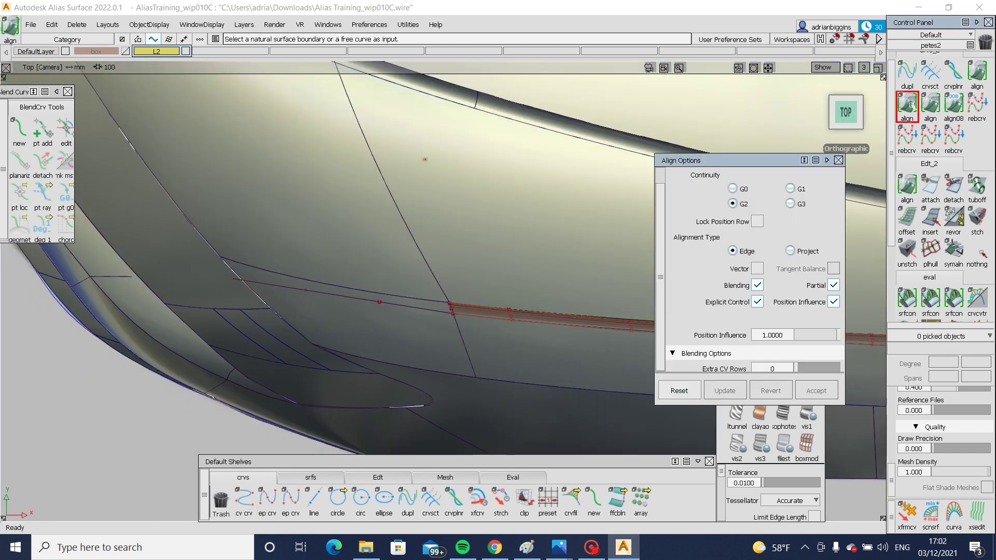
{"action": "left_click", "coordinate": [441, 314]}
{"action": "left_click", "coordinate": [467, 313]}
{"action": "left_click_drag", "start_coordinate": [417, 355], "coordinate": [358, 337], "text": "ctrl+shift"}
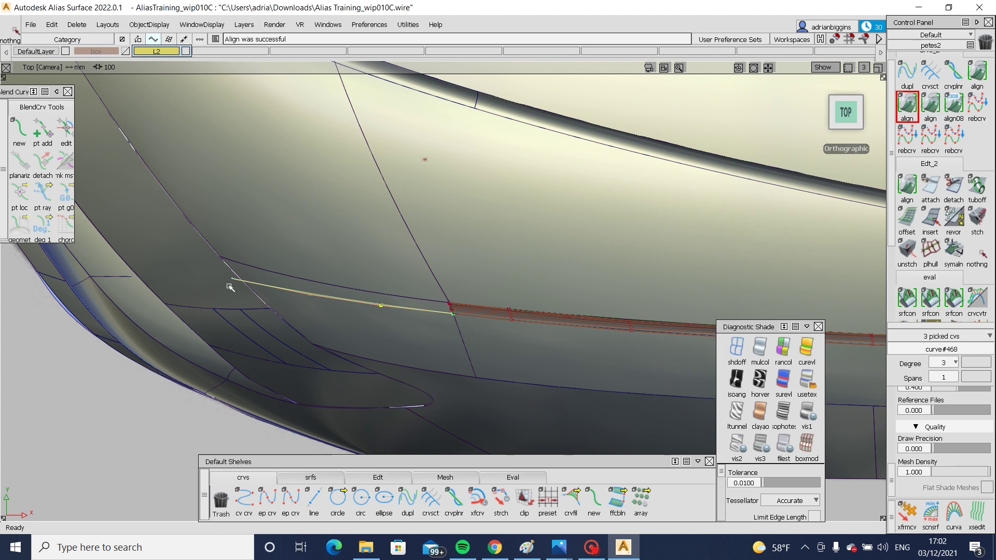
Step: Move the curve's front end CV forward and toward the upper fender edge in the top view
{"action": "left_click_drag", "start_coordinate": [230, 287], "coordinate": [241, 286], "text": "ctrl+shift"}
{"action": "left_click", "coordinate": [233, 280]}
{"action": "middle_click_drag", "start_coordinate": [241, 292], "coordinate": [253, 311], "text": "ctrl+shift"}
{"action": "left_click_drag", "start_coordinate": [251, 311], "coordinate": [242, 297]}
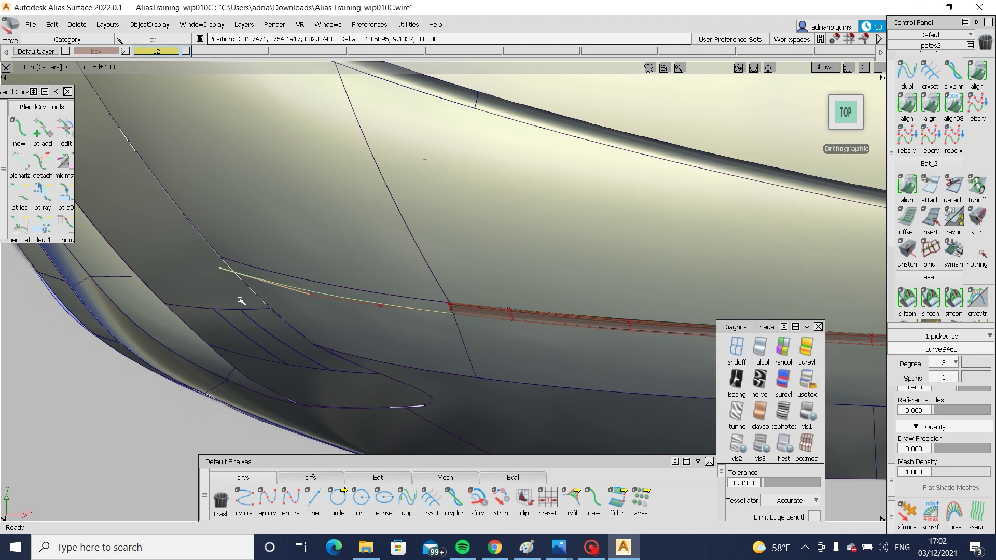
Step: Project the curve onto the front fender patch in the top view
{"action": "left_click_drag", "start_coordinate": [450, 314], "coordinate": [415, 306], "text": "ctrl+shift"}
{"action": "right_click_drag", "start_coordinate": [371, 311], "coordinate": [370, 336], "text": "ctrl+shift"}
{"action": "left_click", "coordinate": [347, 328]}
{"action": "key", "text": "space"}
{"action": "left_click", "coordinate": [338, 299]}
{"action": "left_click", "coordinate": [337, 292]}
{"action": "key", "text": "space"}
Step: Try to trim the front fender patch along the projected curve
{"action": "left_click_drag", "start_coordinate": [503, 322], "coordinate": [550, 295], "text": "alt+shift"}
{"action": "right_click_drag", "start_coordinate": [550, 295], "coordinate": [752, 397], "text": "alt+shift"}
{"action": "left_click", "coordinate": [203, 417]}
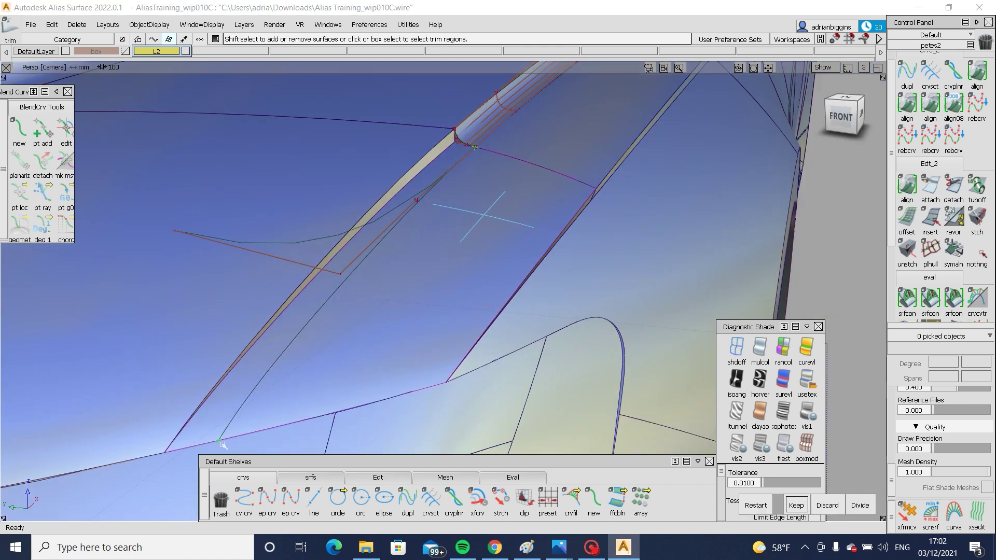
{"action": "key", "text": "ctrl+z"}
Step: Turn the narrow strip surface ahead of the fillet into a template
{"action": "left_click", "coordinate": [321, 477]}
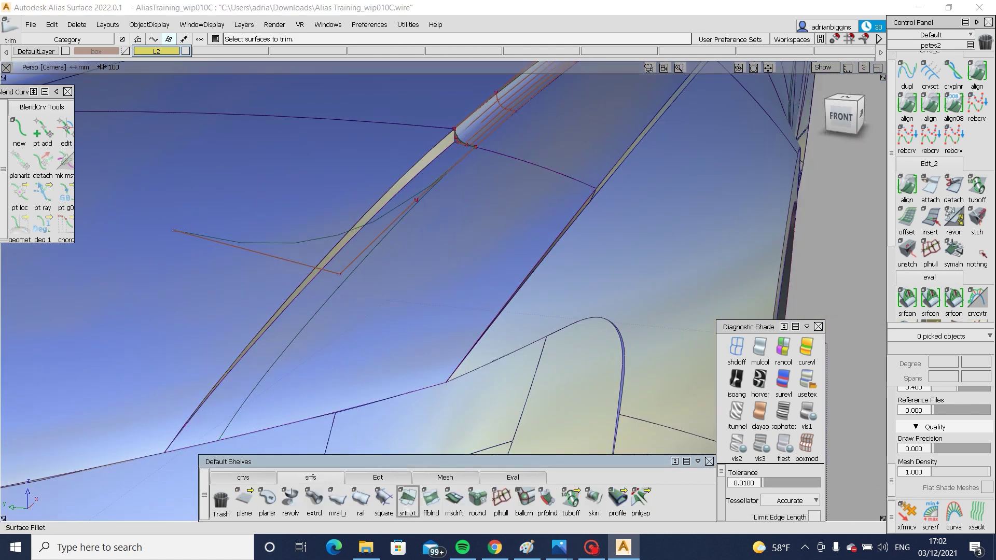
{"action": "left_click_drag", "start_coordinate": [446, 148], "coordinate": [411, 171], "text": "ctrl+shift"}
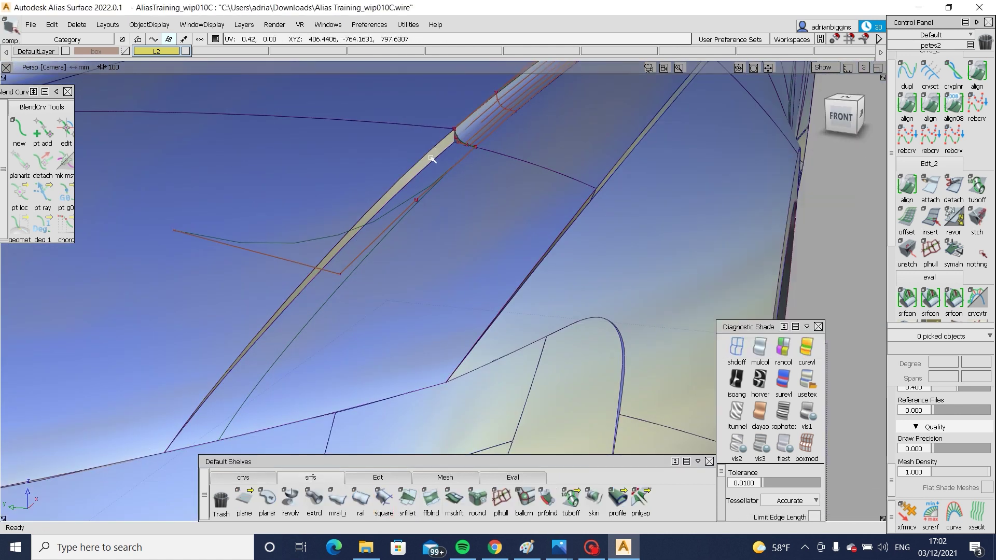
{"action": "left_click", "coordinate": [432, 158]}
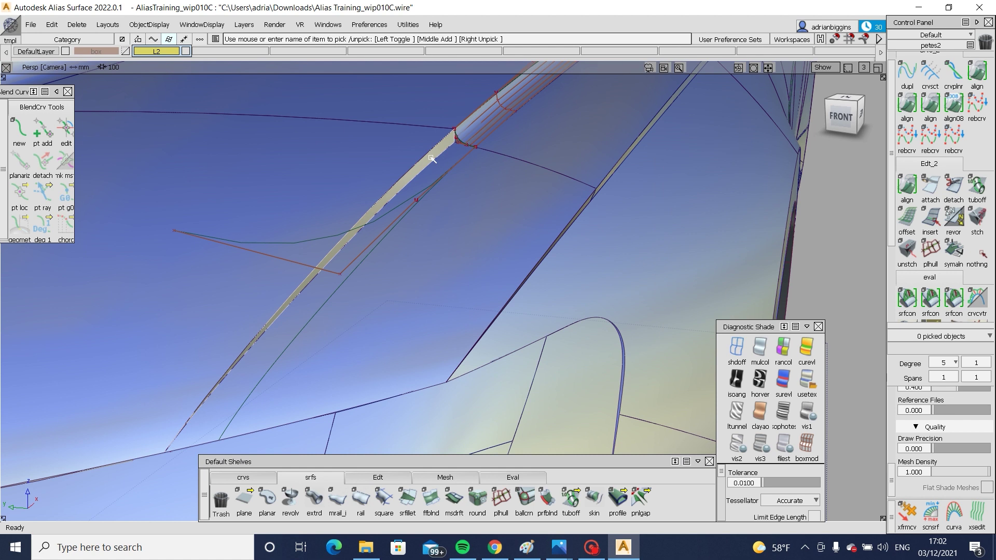
Step: Build a Square surface continuing the waistline fillet forward from its front end, bounded by the projected curve, the front fender edge and the upper fender surface edge
{"action": "left_click", "coordinate": [383, 499]}
{"action": "left_click", "coordinate": [460, 141]}
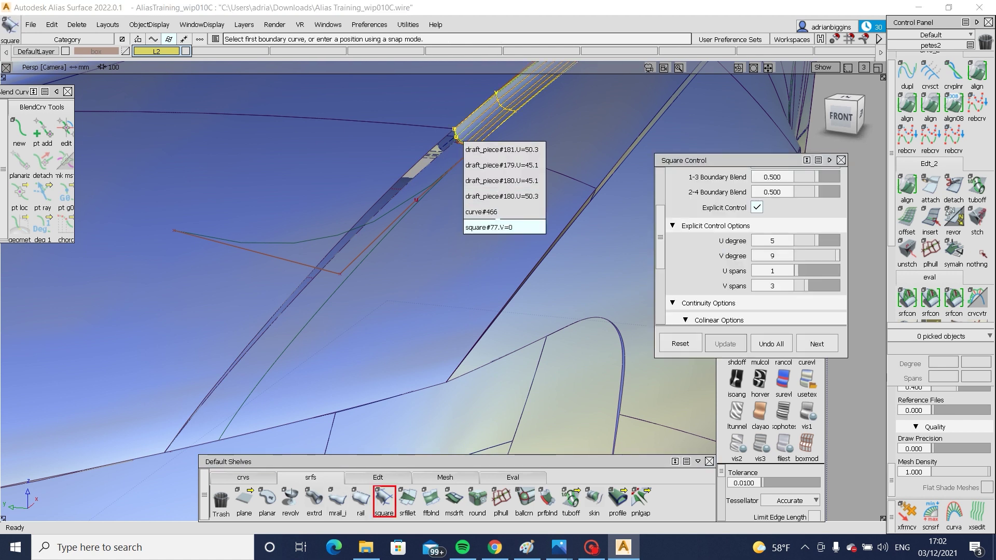
{"action": "left_click", "coordinate": [496, 227]}
{"action": "left_click", "coordinate": [422, 200]}
{"action": "left_click", "coordinate": [457, 220]}
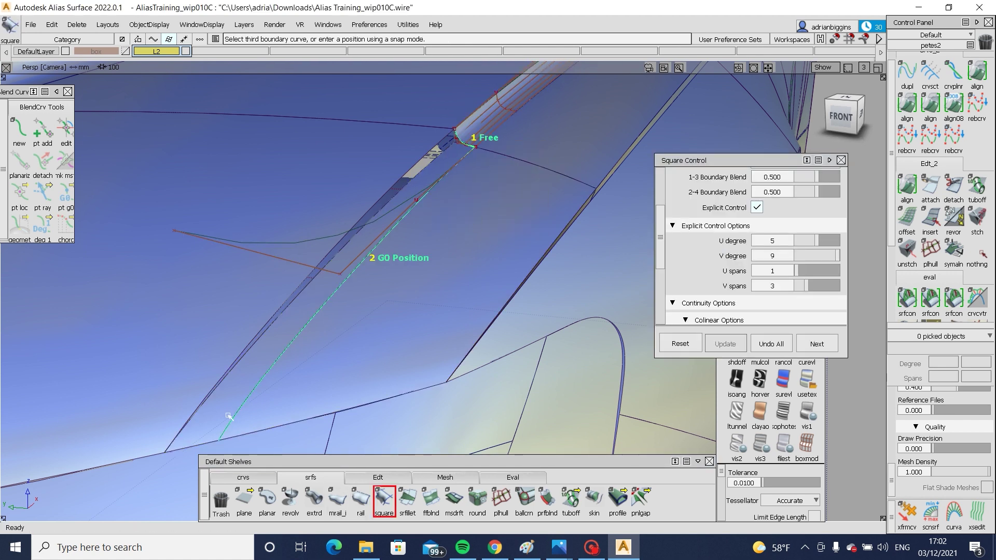
{"action": "left_click", "coordinate": [193, 447]}
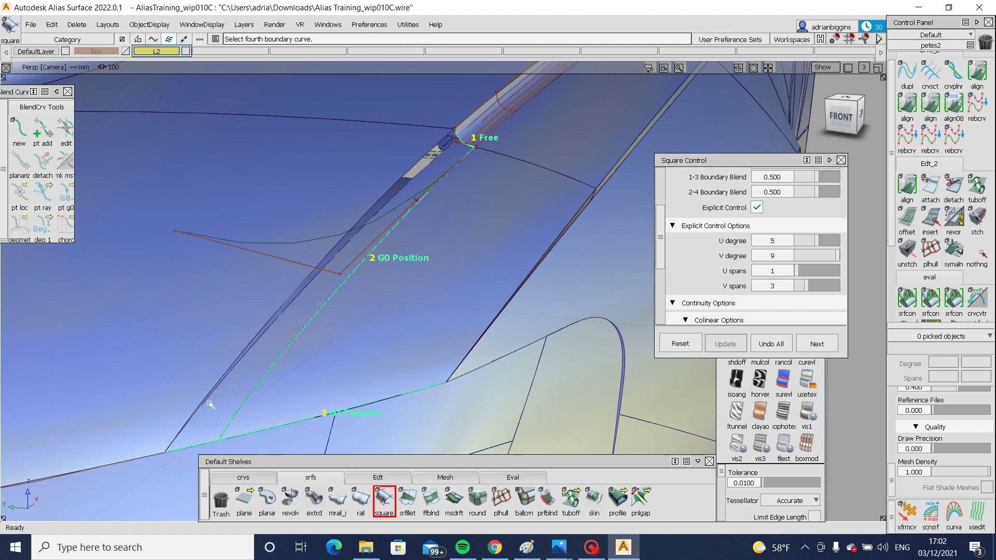
{"action": "left_click", "coordinate": [245, 347]}
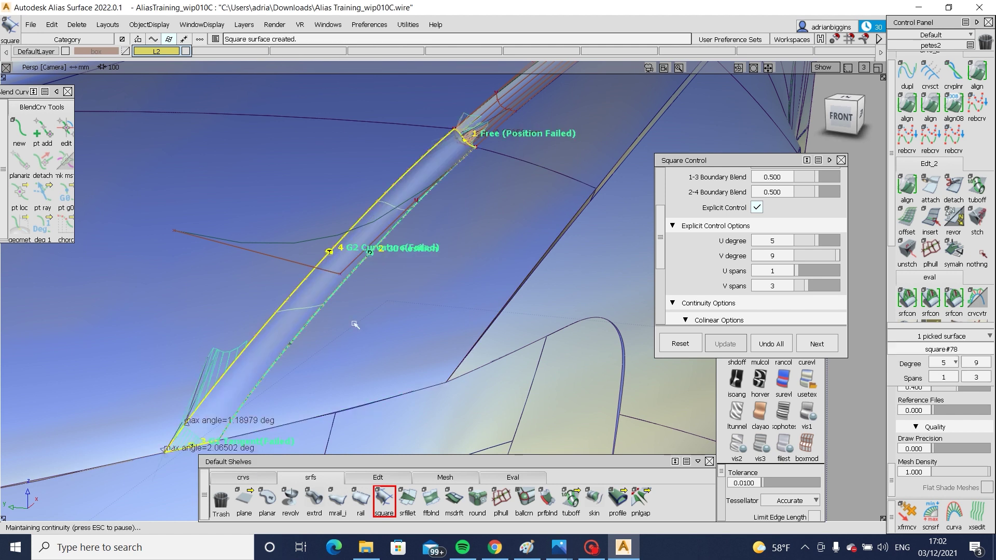
Step: Set the square's continuity to G1 Tangent, G2 Curvature, G0 Position and G0 Position on boundaries 1–4, with V degree 8 and one V span
{"action": "scroll", "coordinate": [783, 235], "scroll_direction": "up", "scroll_amount": 3}
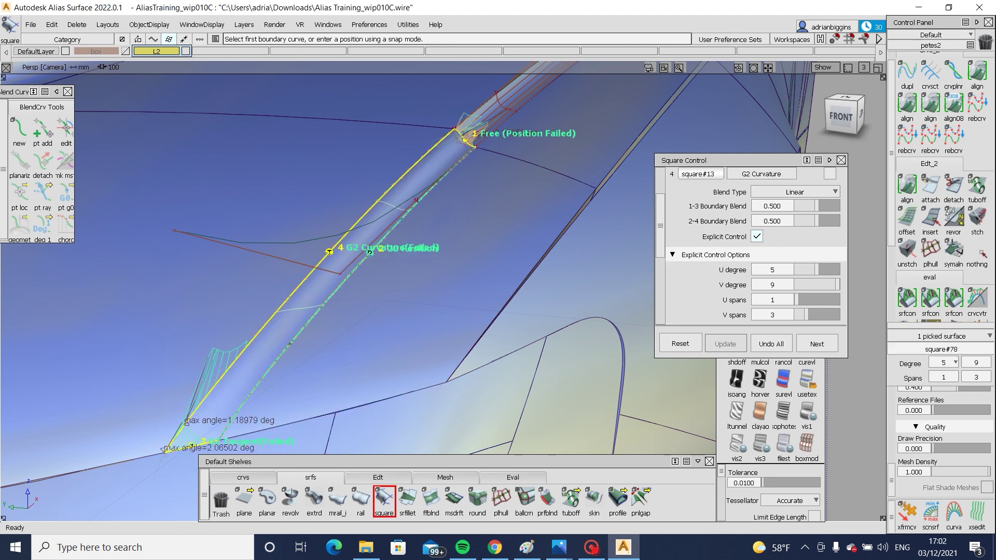
{"action": "left_click", "coordinate": [784, 254]}
{"action": "left_click", "coordinate": [778, 264]}
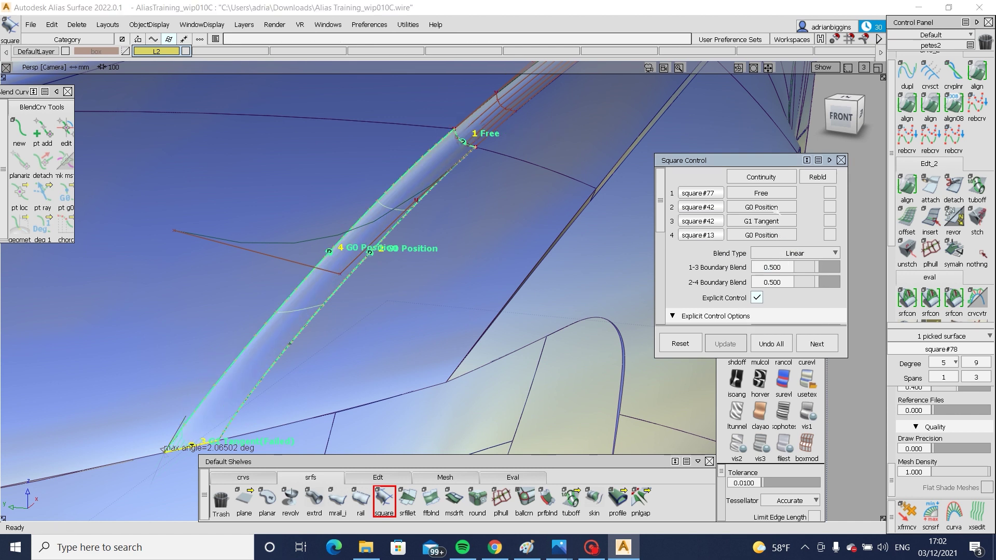
{"action": "left_click", "coordinate": [761, 207]}
{"action": "left_click", "coordinate": [775, 257]}
{"action": "left_click", "coordinate": [761, 193]}
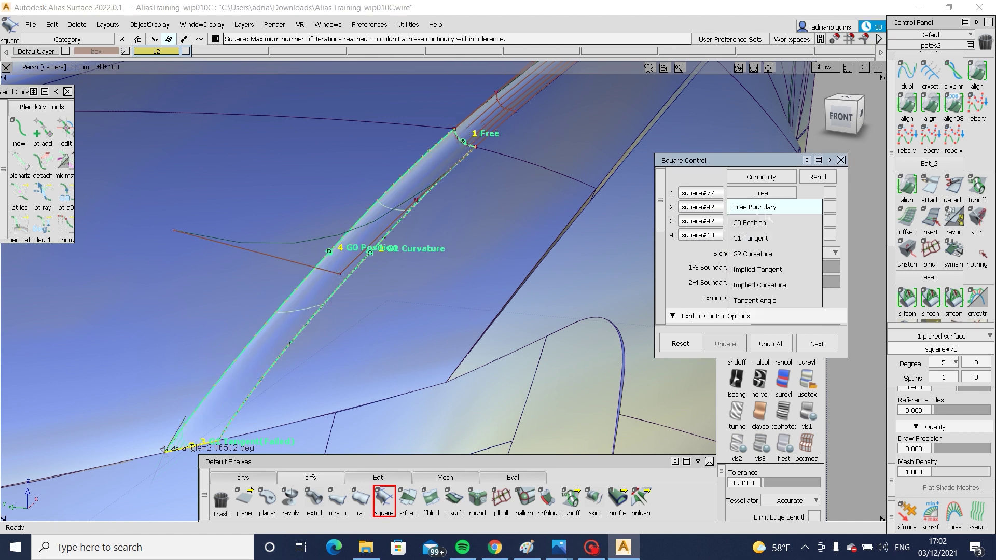
{"action": "left_click", "coordinate": [761, 238]}
{"action": "left_click", "coordinate": [758, 222]}
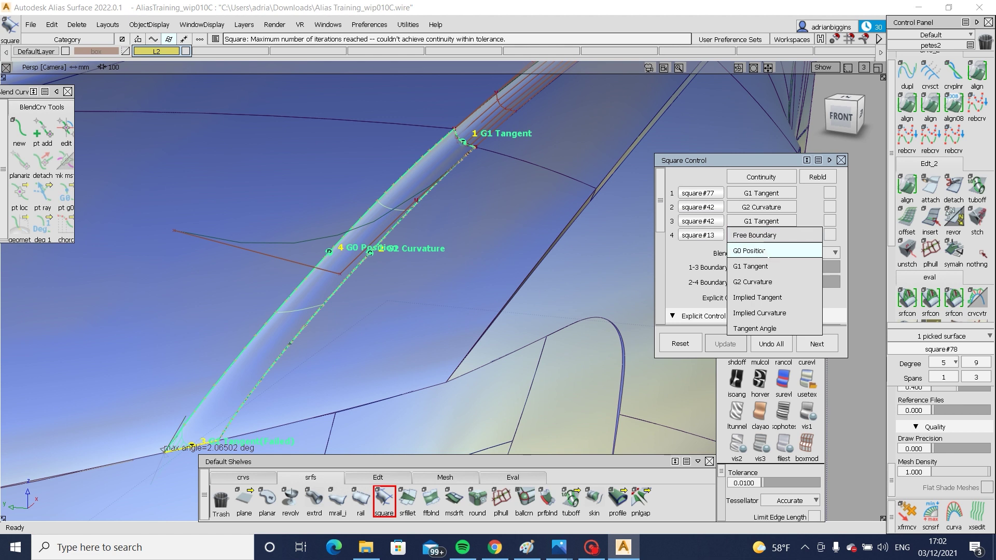
{"action": "left_click", "coordinate": [761, 251]}
{"action": "scroll", "coordinate": [772, 259], "scroll_direction": "down", "scroll_amount": 5}
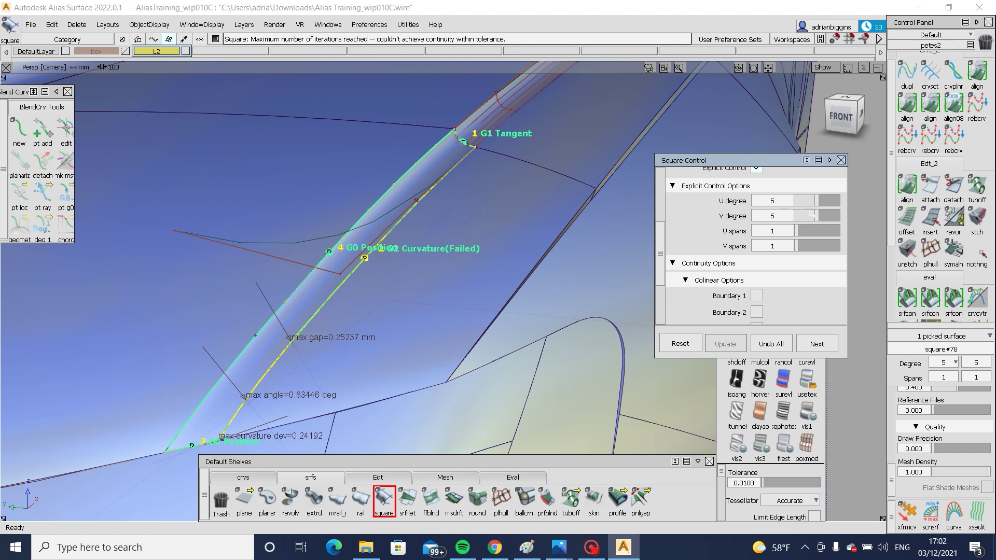
{"action": "left_click_drag", "start_coordinate": [821, 215], "coordinate": [825, 217]}
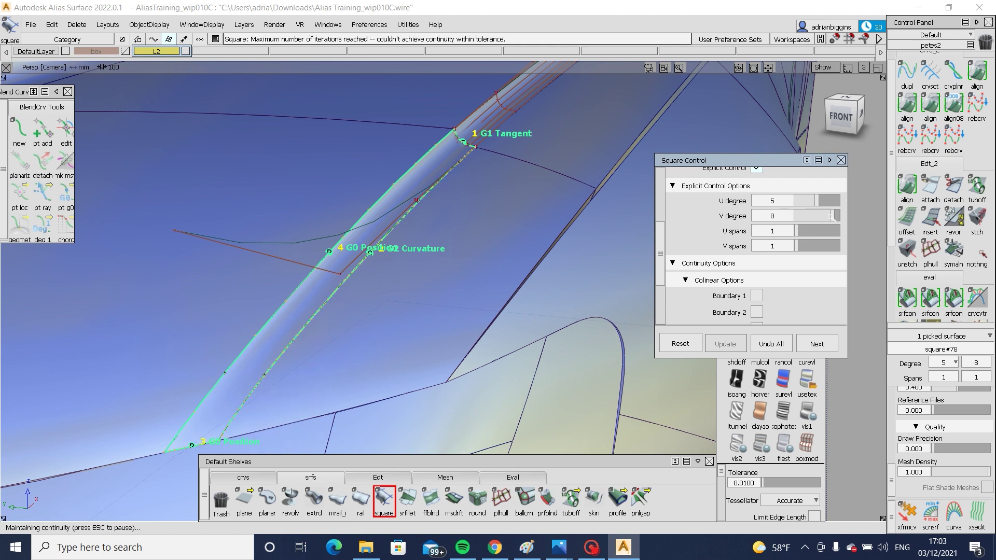
Step: Remove the leftover construction curve crossing the upper fender from view beside the new fillet surface
{"action": "left_click_drag", "start_coordinate": [442, 153], "coordinate": [400, 328], "text": "ctrl+shift"}
{"action": "left_click", "coordinate": [419, 172]}
{"action": "left_click_drag", "start_coordinate": [374, 228], "coordinate": [290, 201], "text": "ctrl+shift"}
{"action": "left_click_drag", "start_coordinate": [381, 195], "coordinate": [300, 253], "text": "ctrl+shift"}
{"action": "right_click_drag", "start_coordinate": [431, 295], "coordinate": [357, 272], "text": "alt+shift"}
{"action": "left_click_drag", "start_coordinate": [464, 141], "coordinate": [378, 202], "text": "ctrl+shift"}
{"action": "left_click", "coordinate": [499, 235]}
{"action": "left_click_drag", "start_coordinate": [478, 168], "coordinate": [388, 149], "text": "ctrl+shift"}
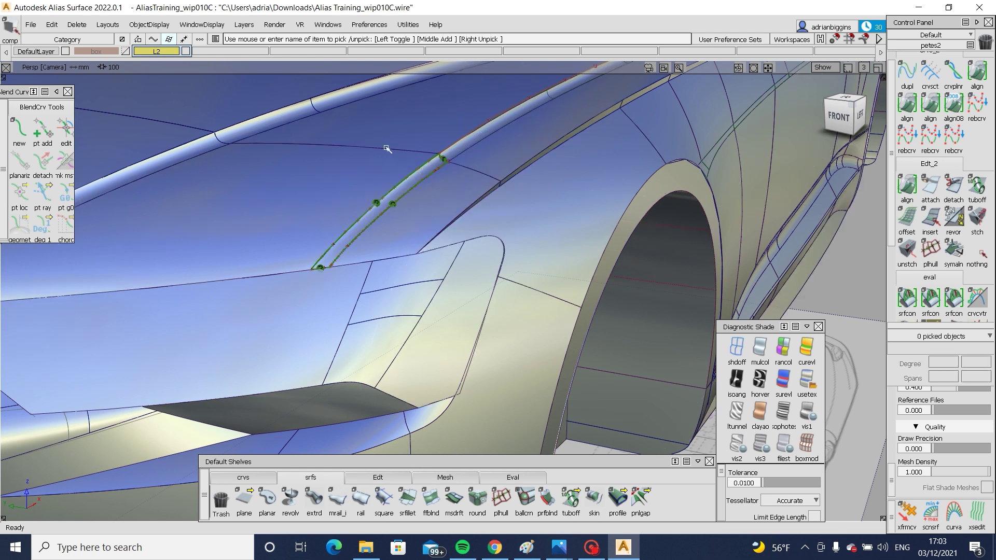
Step: Show the control hulls of the two upper fender surfaces beside the fillet and examine how they flow together
{"action": "left_click", "coordinate": [400, 128]}
{"action": "left_click", "coordinate": [353, 182]}
{"action": "middle_click_drag", "start_coordinate": [395, 205], "coordinate": [475, 274], "text": "alt+shift"}
{"action": "right_click_drag", "start_coordinate": [475, 275], "coordinate": [519, 251], "text": "ctrl+shift"}
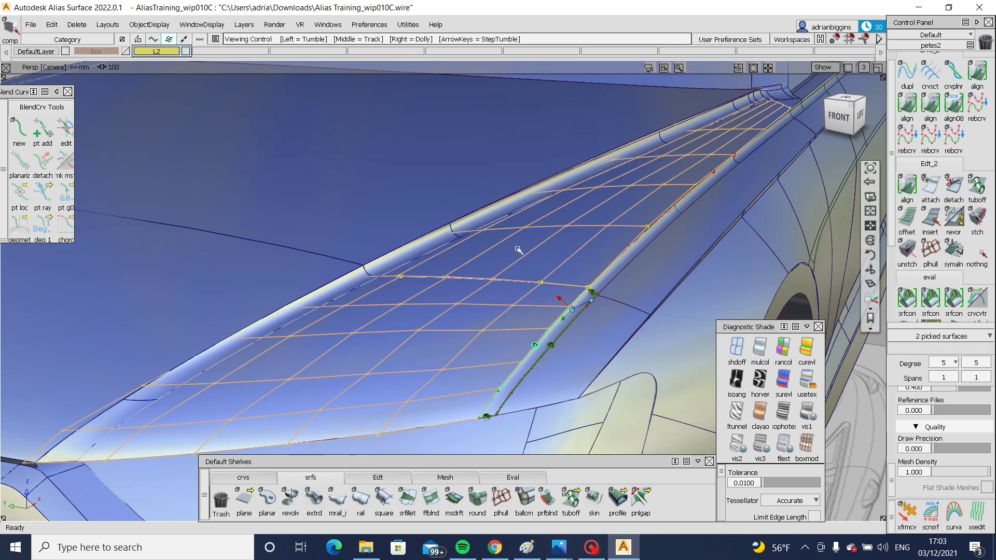
{"action": "left_click_drag", "start_coordinate": [520, 250], "coordinate": [578, 224], "text": "alt+shift"}
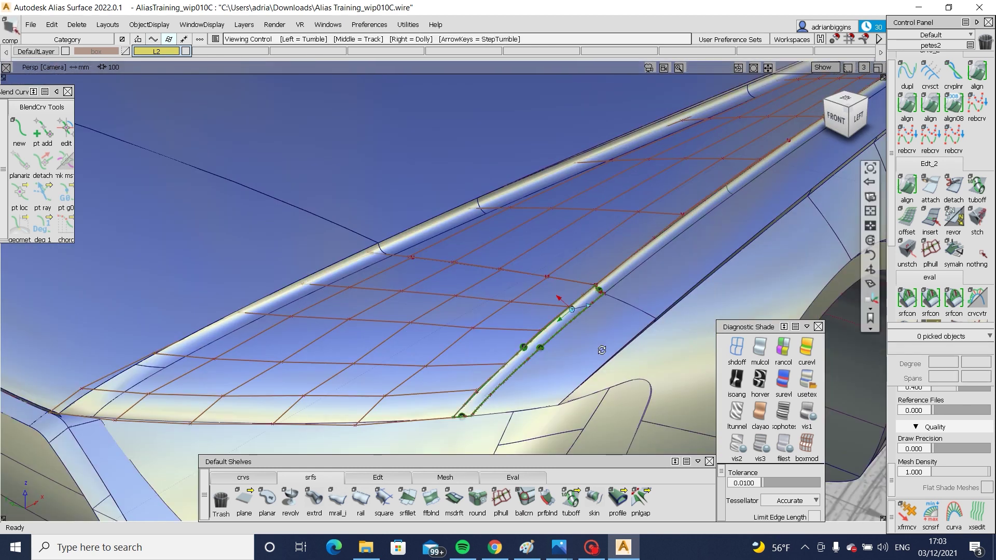
{"action": "left_click_drag", "start_coordinate": [601, 349], "coordinate": [571, 301], "text": "alt+shift"}
{"action": "left_click_drag", "start_coordinate": [410, 345], "coordinate": [459, 358], "text": "alt+shift"}
Step: Hide the control hulls of the two upper fender surfaces and inspect the fillet join up close
{"action": "left_click_drag", "start_coordinate": [582, 234], "coordinate": [497, 294], "text": "ctrl+shift"}
{"action": "left_click", "coordinate": [492, 283]}
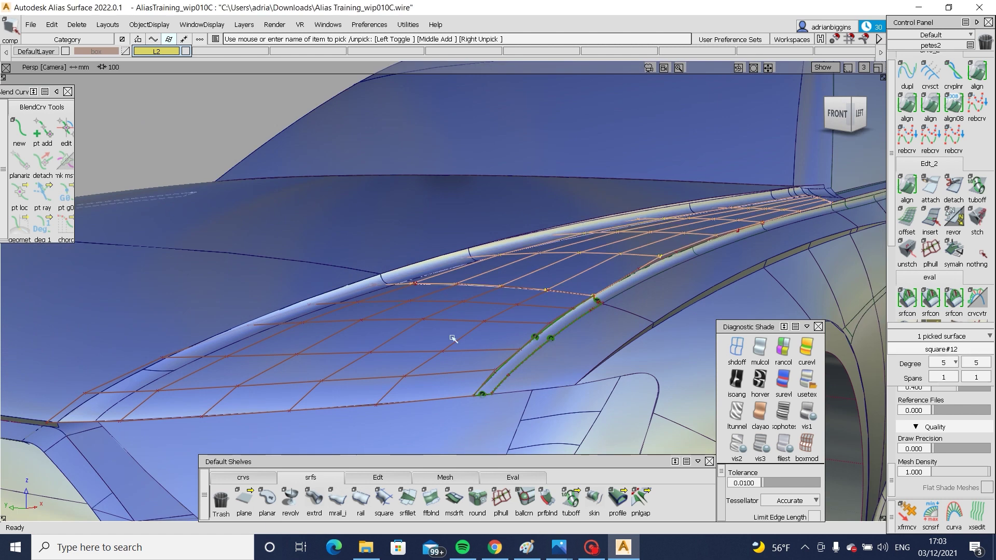
{"action": "left_click", "coordinate": [452, 338]}
{"action": "right_click_drag", "start_coordinate": [467, 340], "coordinate": [586, 332], "text": "ctrl+shift"}
{"action": "left_click_drag", "start_coordinate": [593, 337], "coordinate": [596, 280], "text": "ctrl+shift"}
{"action": "right_click_drag", "start_coordinate": [632, 364], "coordinate": [634, 342], "text": "alt+shift"}
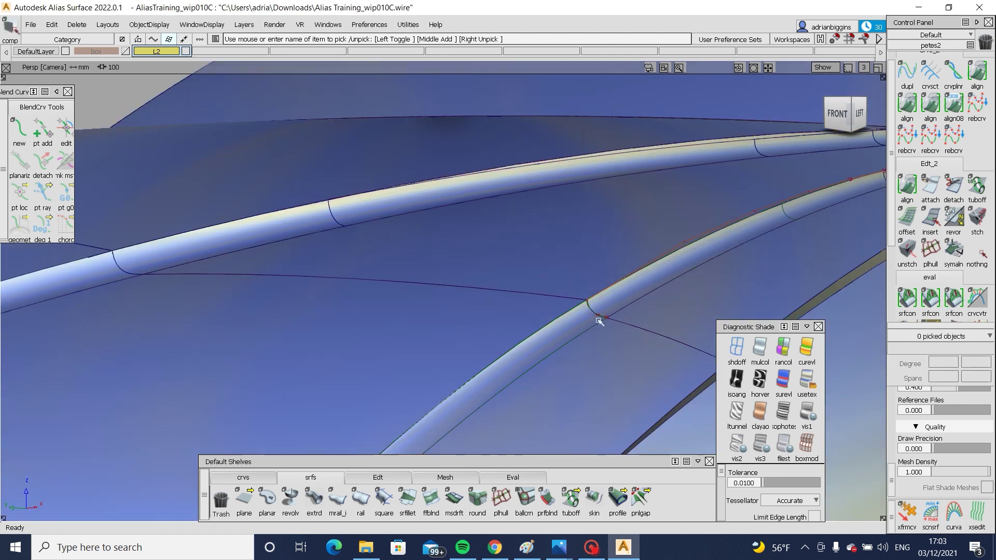
Step: Hide the remaining control points and hulls across the whole car body
{"action": "left_click_drag", "start_coordinate": [599, 322], "coordinate": [678, 329], "text": "alt+shift"}
{"action": "right_click_drag", "start_coordinate": [648, 350], "coordinate": [368, 223], "text": "alt+shift"}
{"action": "left_click_drag", "start_coordinate": [369, 221], "coordinate": [375, 166], "text": "ctrl+shift"}
{"action": "left_click_drag", "start_coordinate": [376, 165], "coordinate": [878, 419]}
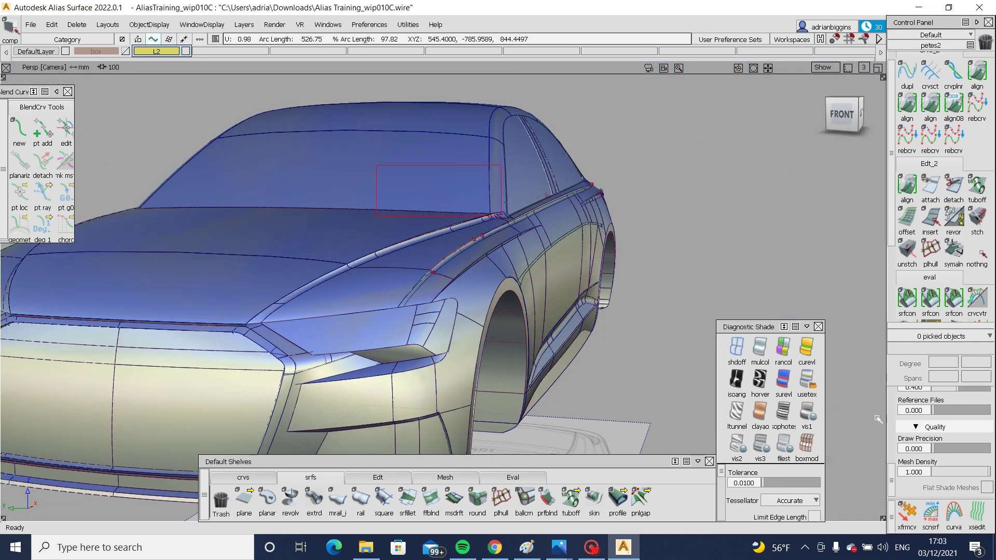
Step: Review the shaded car body without surface edges from the front, side and rear to judge the waistline fillet
{"action": "left_click_drag", "start_coordinate": [712, 271], "coordinate": [75, 258], "text": "alt+shift"}
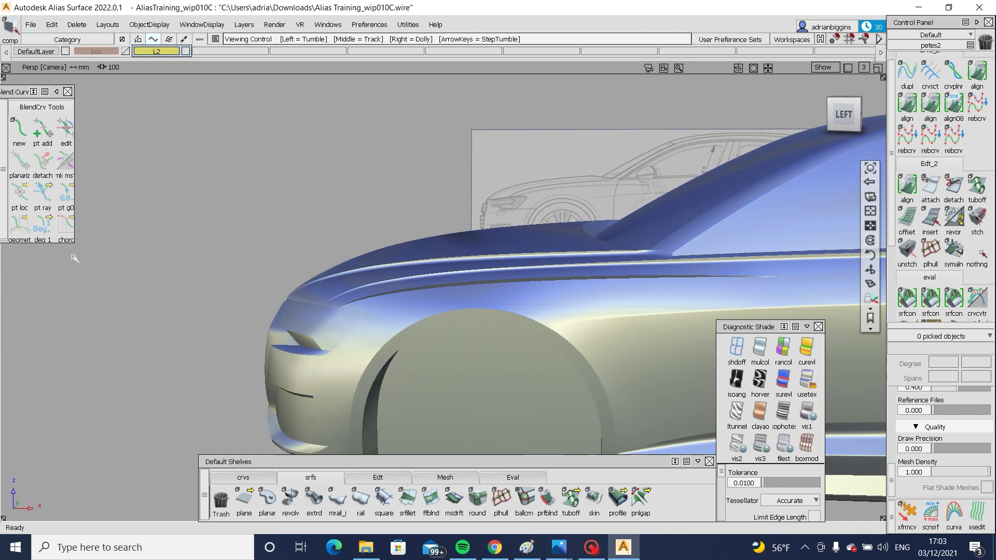
{"action": "right_click_drag", "start_coordinate": [75, 259], "coordinate": [356, 282], "text": "alt+shift"}
{"action": "left_click_drag", "start_coordinate": [356, 282], "coordinate": [296, 284], "text": "alt+shift"}
{"action": "left_click_drag", "start_coordinate": [478, 278], "coordinate": [249, 290], "text": "alt+shift"}
{"action": "right_click_drag", "start_coordinate": [249, 290], "coordinate": [289, 300], "text": "alt+shift"}
{"action": "left_click_drag", "start_coordinate": [446, 283], "coordinate": [385, 284], "text": "alt+shift"}
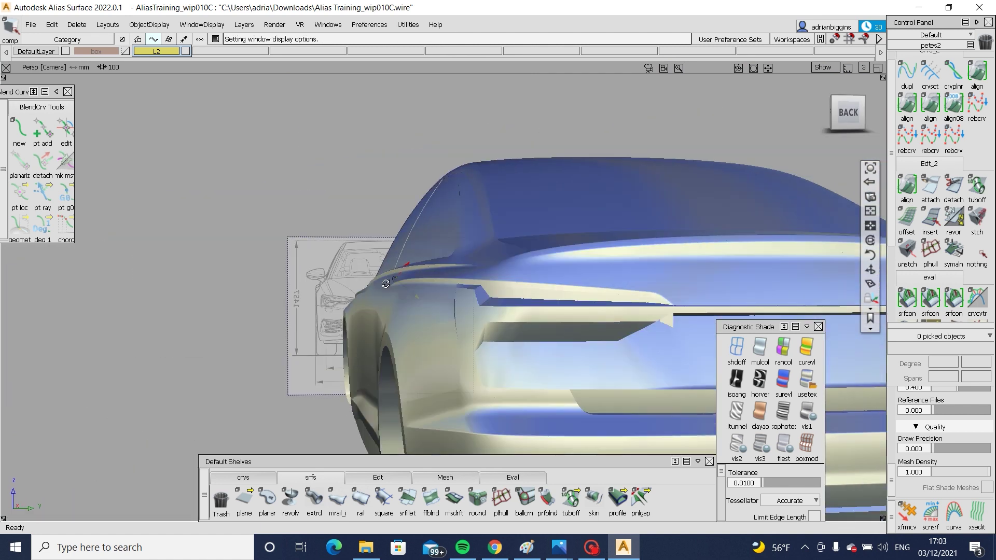
{"action": "right_click_drag", "start_coordinate": [357, 318], "coordinate": [309, 335], "text": "alt+shift"}
{"action": "left_click_drag", "start_coordinate": [309, 335], "coordinate": [540, 321], "text": "alt+shift"}
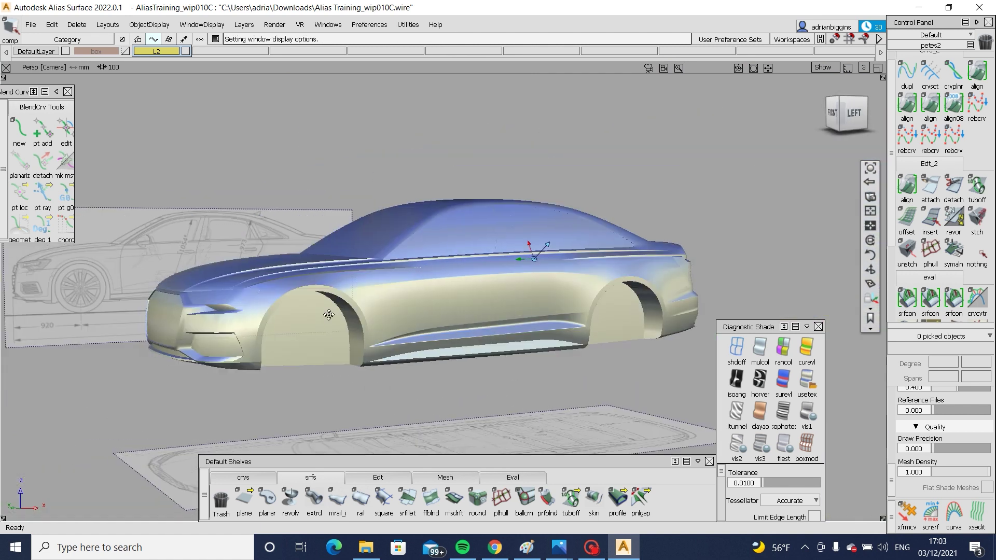
{"action": "right_click_drag", "start_coordinate": [329, 313], "coordinate": [445, 352], "text": "alt+shift"}
{"action": "left_click_drag", "start_coordinate": [445, 351], "coordinate": [573, 307], "text": "alt+shift"}
{"action": "middle_click_drag", "start_coordinate": [574, 307], "coordinate": [443, 322], "text": "alt+shift"}
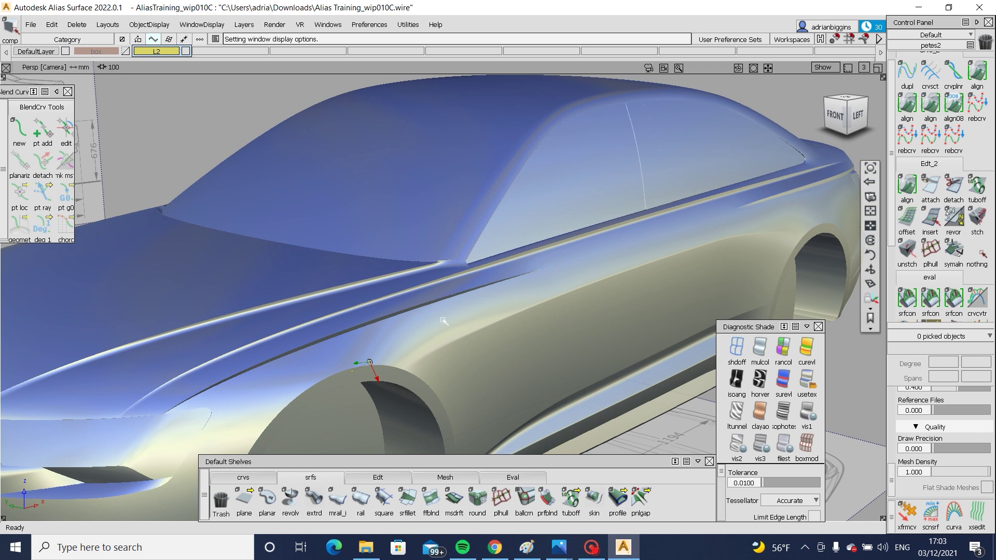
Step: Display the surface edges and examine the bonnet and fender fillets above the front wheel arch
{"action": "key", "text": "alt+m"}
{"action": "right_click_drag", "start_coordinate": [289, 422], "coordinate": [337, 389], "text": "alt+shift"}
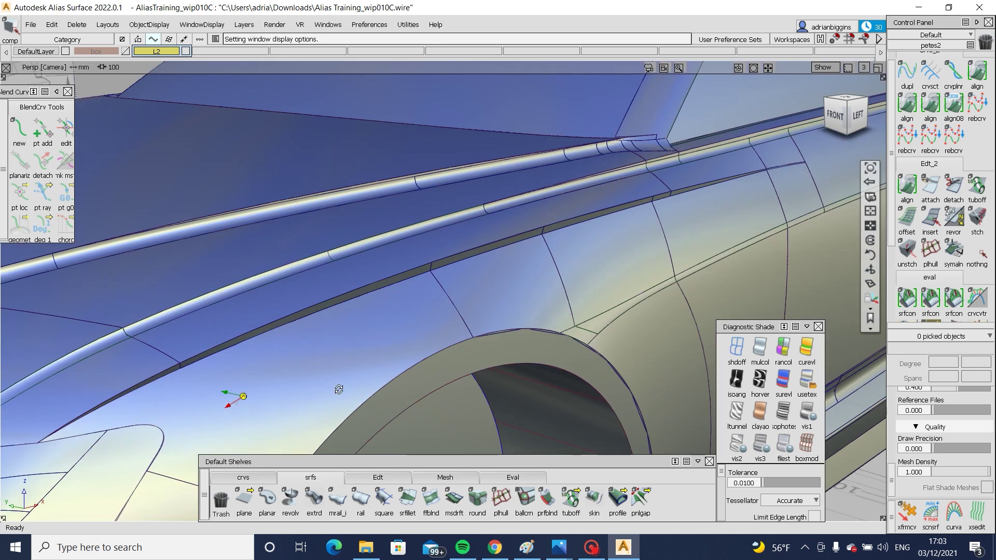
{"action": "left_click_drag", "start_coordinate": [338, 389], "coordinate": [408, 366], "text": "alt+shift"}
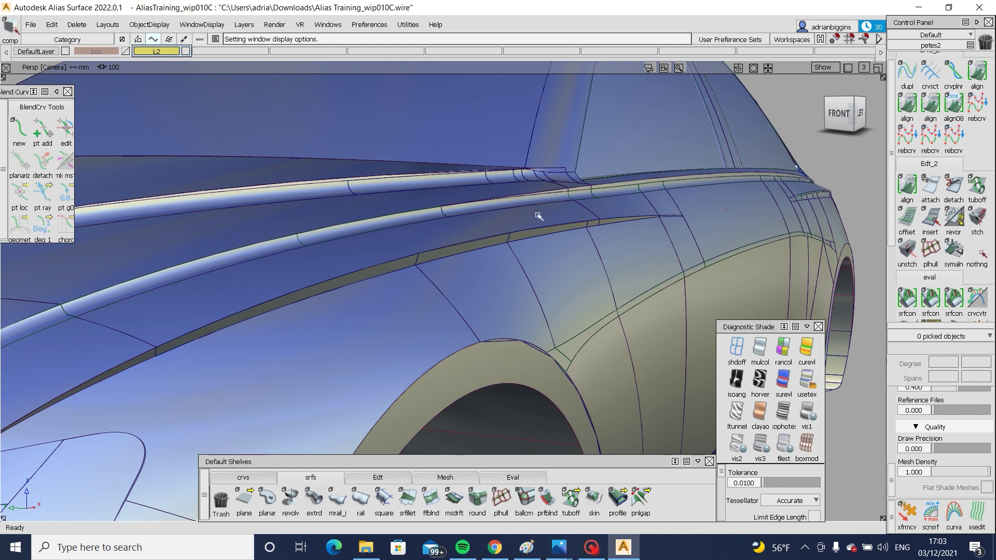
{"action": "right_click_drag", "start_coordinate": [538, 216], "coordinate": [356, 291], "text": "alt+shift"}
{"action": "middle_click_drag", "start_coordinate": [356, 292], "coordinate": [480, 231], "text": "alt+shift"}
{"action": "left_click_drag", "start_coordinate": [481, 231], "coordinate": [483, 263], "text": "alt+shift"}
Step: Hide the surface edges and review the highlights around the whole body, then examine the front fender again with edges displayed
{"action": "key", "text": "alt+m"}
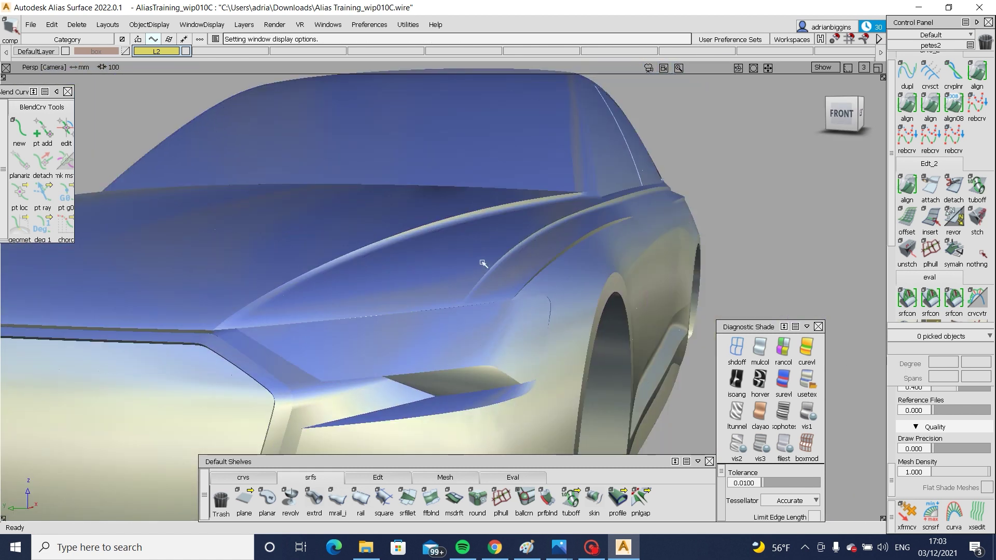
{"action": "right_click_drag", "start_coordinate": [483, 264], "coordinate": [363, 268], "text": "alt+shift"}
{"action": "left_click_drag", "start_coordinate": [363, 267], "coordinate": [456, 256], "text": "alt+shift"}
{"action": "right_click_drag", "start_coordinate": [456, 257], "coordinate": [424, 251], "text": "alt+shift"}
{"action": "left_click_drag", "start_coordinate": [424, 251], "coordinate": [459, 262], "text": "alt+shift"}
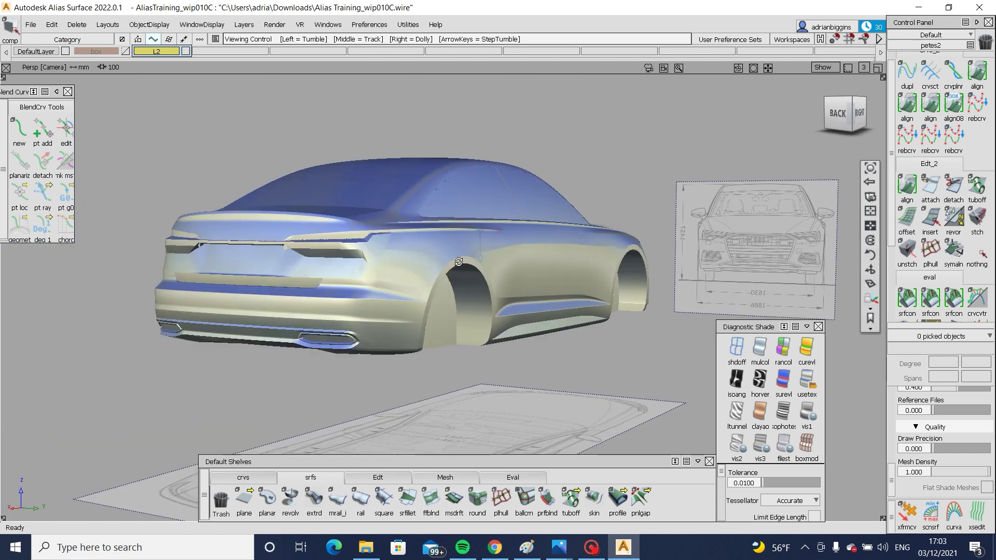
{"action": "right_click_drag", "start_coordinate": [459, 262], "coordinate": [445, 262], "text": "alt+shift"}
{"action": "left_click_drag", "start_coordinate": [445, 262], "coordinate": [512, 272], "text": "alt+shift"}
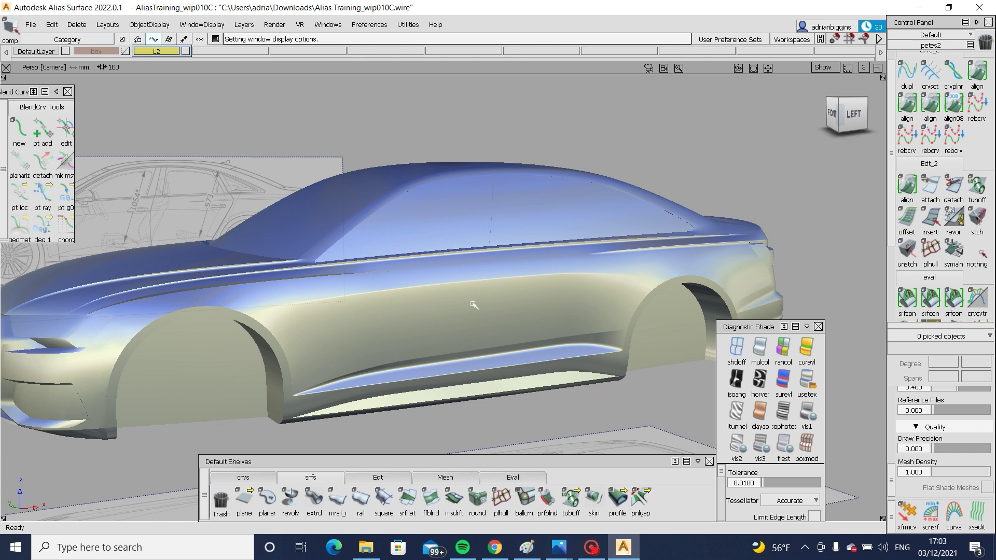
{"action": "left_click_drag", "start_coordinate": [330, 269], "coordinate": [367, 293], "text": "alt+shift"}
{"action": "right_click_drag", "start_coordinate": [233, 302], "coordinate": [249, 309], "text": "alt+shift"}
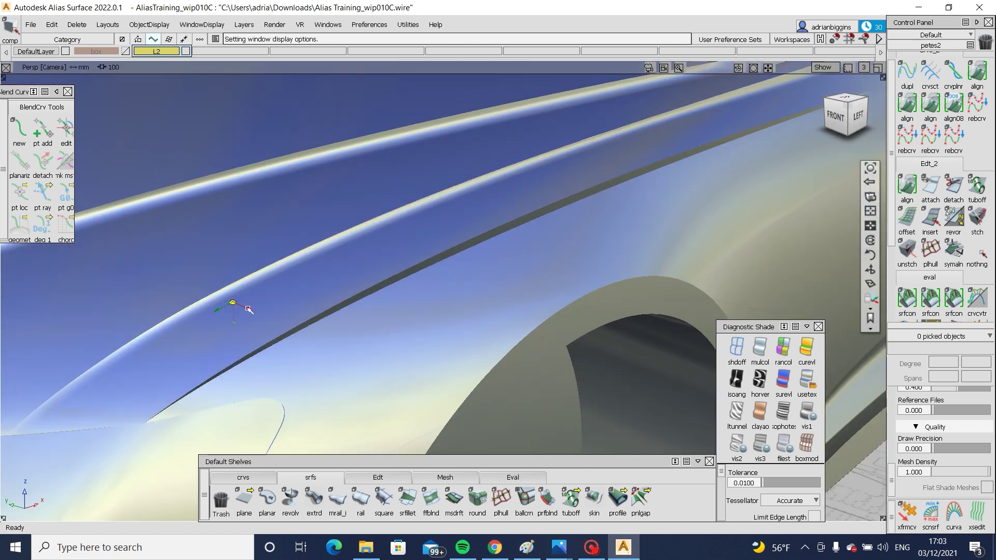
{"action": "left_click_drag", "start_coordinate": [304, 296], "coordinate": [363, 326], "text": "alt+shift"}
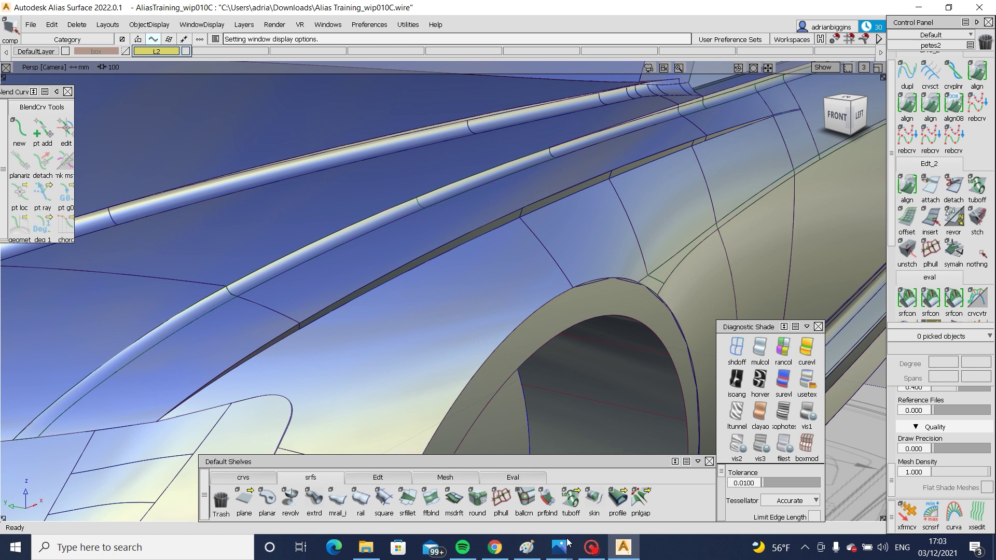
Step: Switch to Photos and enlarge the Audi A6 front-view reference to study the fender creases above the headlight and wheel arch
{"action": "mouse_move", "coordinate": [563, 544]}
{"action": "left_click", "coordinate": [575, 447]}
{"action": "scroll", "coordinate": [640, 289], "scroll_direction": "up", "scroll_amount": 6}
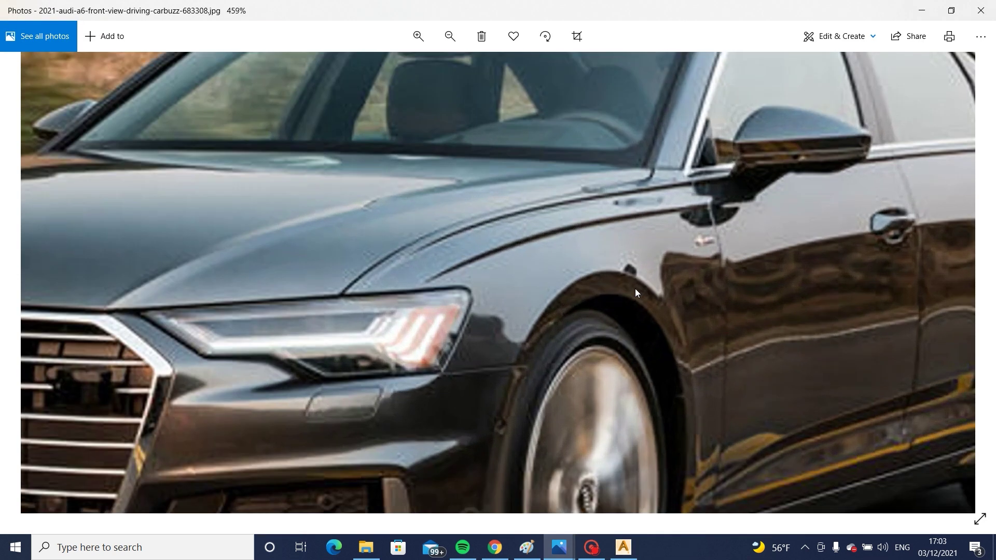
{"action": "scroll", "coordinate": [635, 289], "scroll_direction": "up", "scroll_amount": 2}
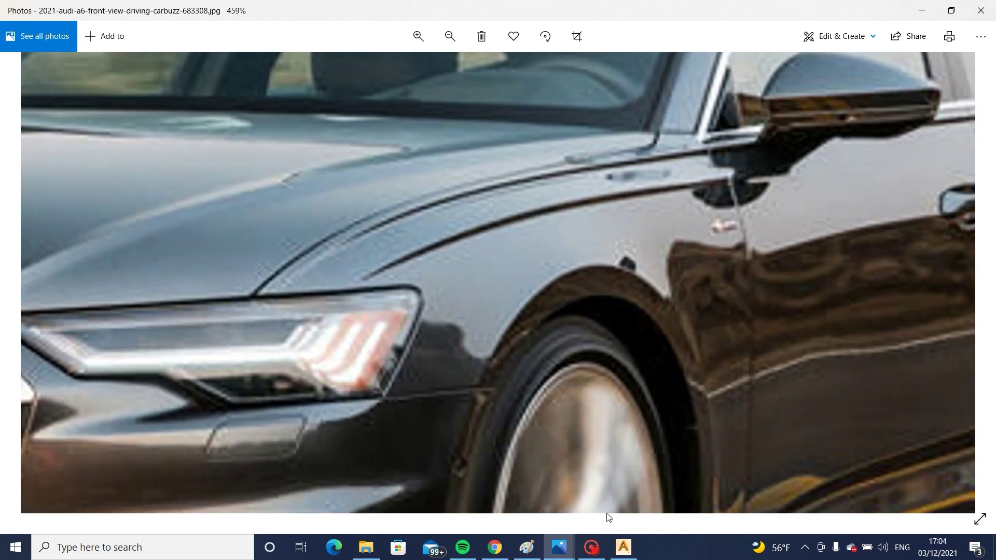
Step: Switch back to Alias and inspect closely where the upper fender crease runs out toward the door
{"action": "left_click", "coordinate": [625, 546]}
{"action": "left_click_drag", "start_coordinate": [736, 255], "coordinate": [616, 225], "text": "alt+shift"}
{"action": "left_click", "coordinate": [645, 200], "text": "alt+shift"}
{"action": "right_click_drag", "start_coordinate": [645, 200], "coordinate": [761, 176], "text": "alt+shift"}
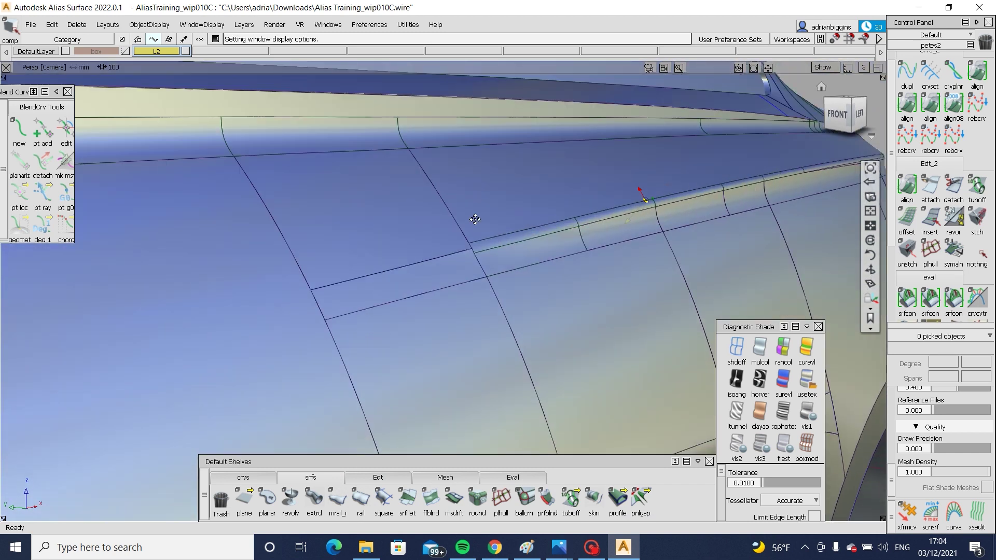
Step: Examine the shoulder line in the Audi A6 reference photo, and compare it with the shaded front wing in Alias
{"action": "middle_click_drag", "start_coordinate": [475, 219], "coordinate": [275, 262], "text": "alt+shift"}
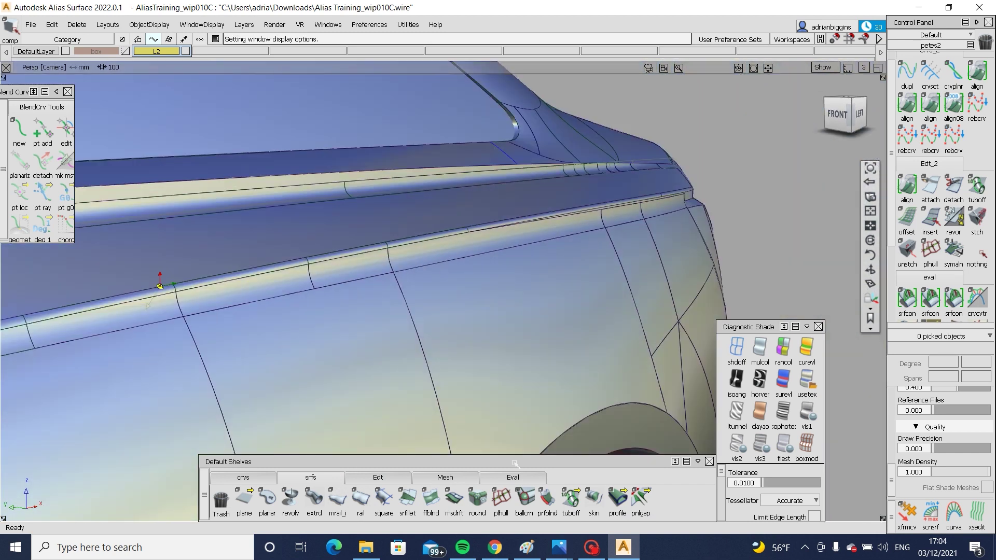
{"action": "mouse_move", "coordinate": [559, 547]}
{"action": "left_click", "coordinate": [561, 479]}
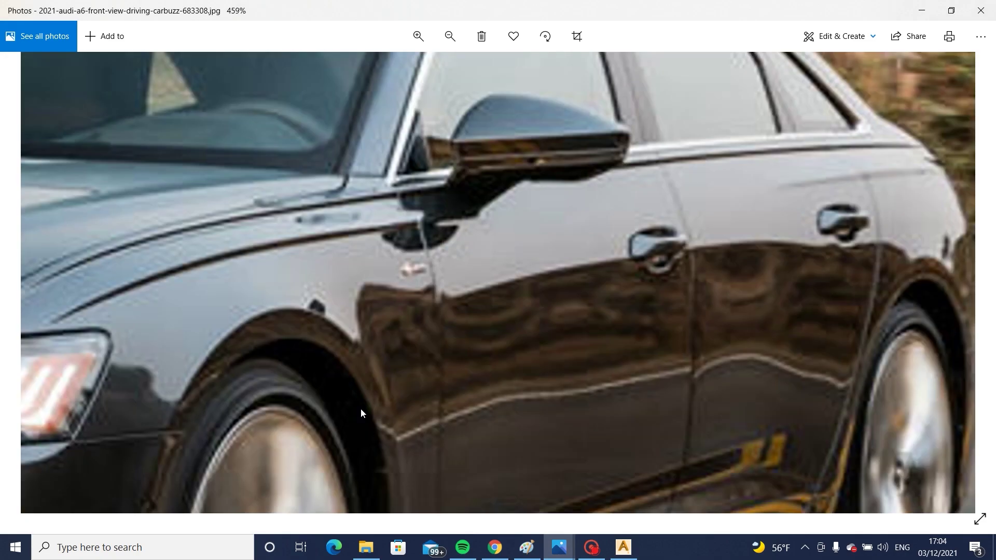
{"action": "left_click_drag", "start_coordinate": [703, 356], "coordinate": [648, 365]}
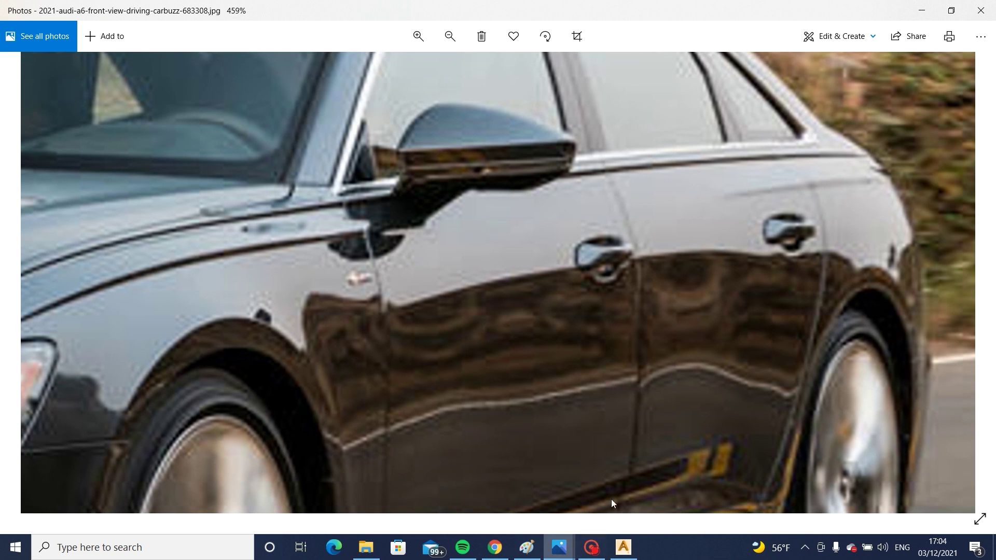
{"action": "left_click", "coordinate": [623, 549]}
{"action": "left_click_drag", "start_coordinate": [471, 231], "coordinate": [472, 285], "text": "alt+shift"}
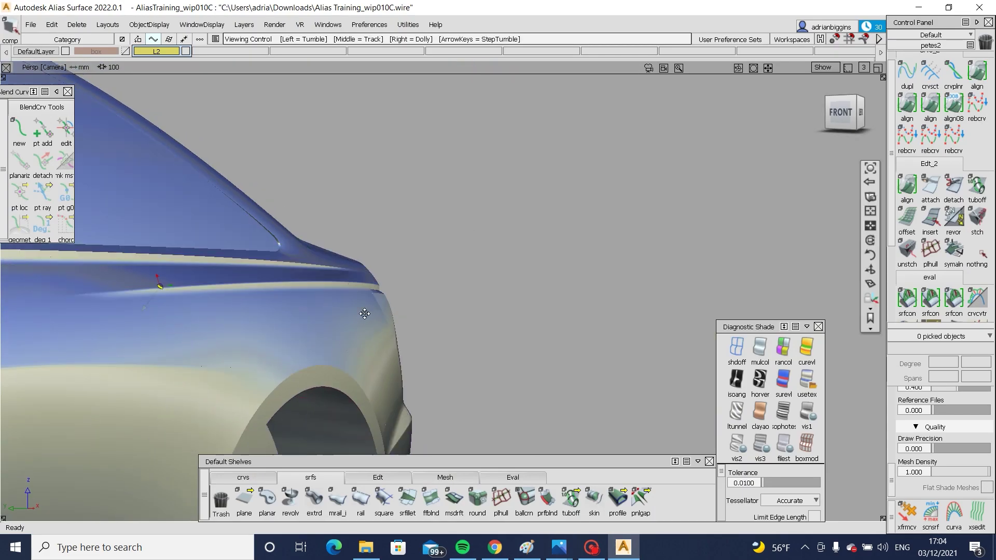
{"action": "right_click_drag", "start_coordinate": [364, 314], "coordinate": [424, 354], "text": "alt+shift"}
{"action": "scroll", "coordinate": [425, 353], "scroll_direction": "down", "scroll_amount": 5}
{"action": "middle_click_drag", "start_coordinate": [424, 354], "coordinate": [685, 332], "text": "alt+shift"}
{"action": "left_click_drag", "start_coordinate": [437, 343], "coordinate": [428, 277], "text": "alt+shift"}
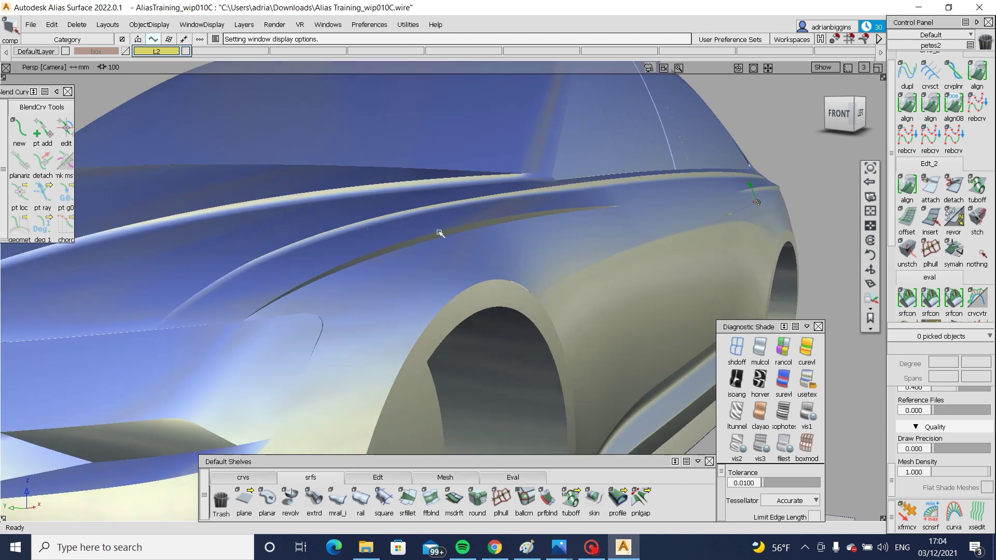
{"action": "right_click_drag", "start_coordinate": [440, 233], "coordinate": [533, 240], "text": "alt+shift"}
{"action": "mouse_move", "coordinate": [512, 223]}
{"action": "left_mouse_down", "text": "alt+shift"}
{"action": "mouse_move", "coordinate": [467, 272]}
{"action": "mouse_move", "coordinate": [454, 271]}
{"action": "left_mouse_up", "text": "alt+shift"}
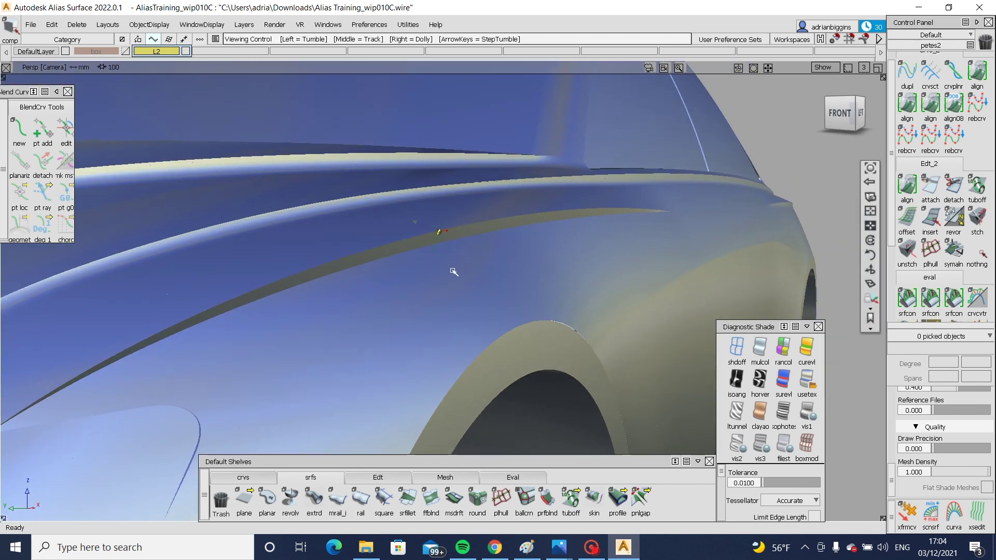
Step: Start a G2 surface fillet and choose the narrow strip surfaces along the crease above the front wheel arch as its first side
{"action": "key", "text": "alt+m"}
{"action": "left_click", "coordinate": [407, 499]}
{"action": "left_click", "coordinate": [415, 243]}
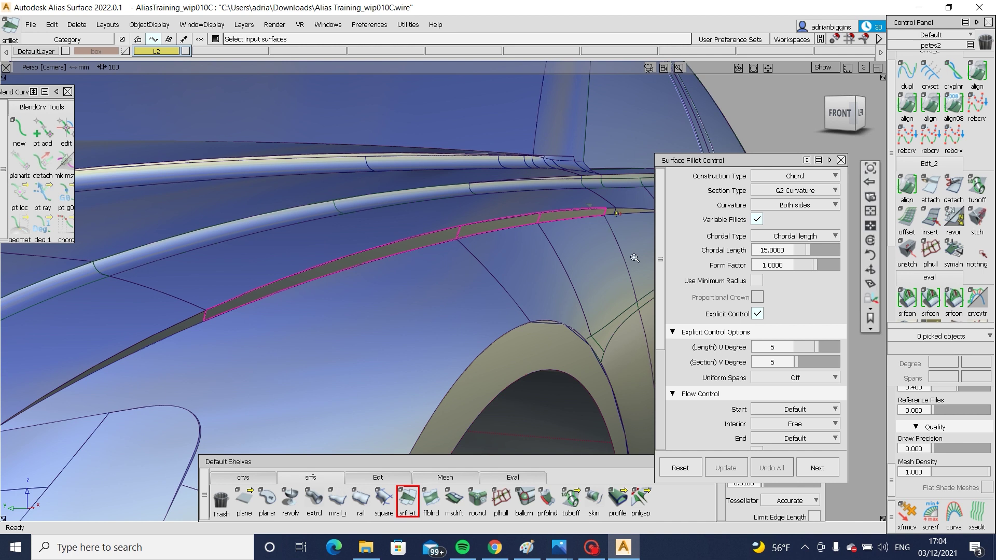
{"action": "left_click_drag", "start_coordinate": [634, 258], "coordinate": [549, 262], "text": "alt+shift"}
{"action": "middle_click_drag", "start_coordinate": [549, 262], "coordinate": [347, 289], "text": "alt+shift"}
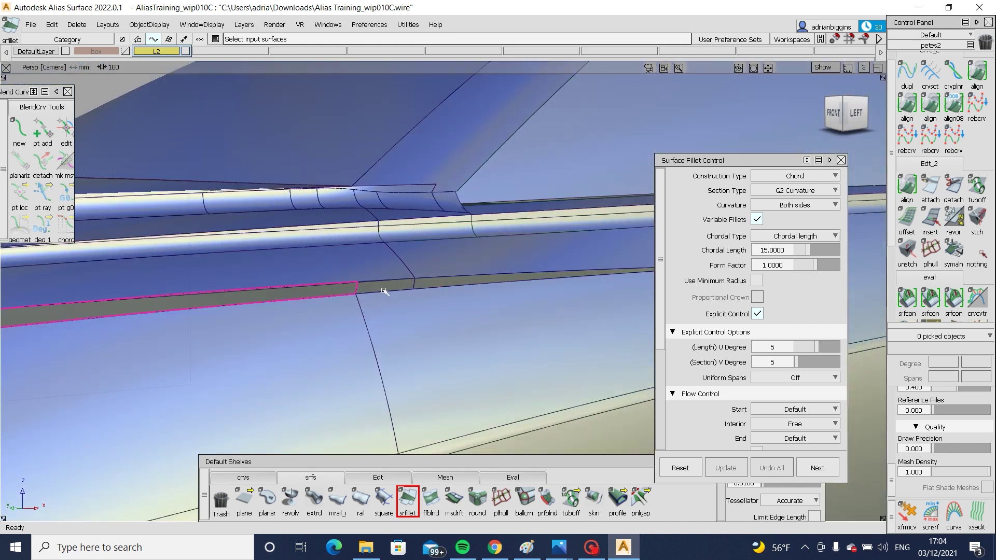
{"action": "right_click_drag", "start_coordinate": [384, 292], "coordinate": [410, 312], "text": "alt+shift"}
{"action": "left_click", "coordinate": [380, 288]}
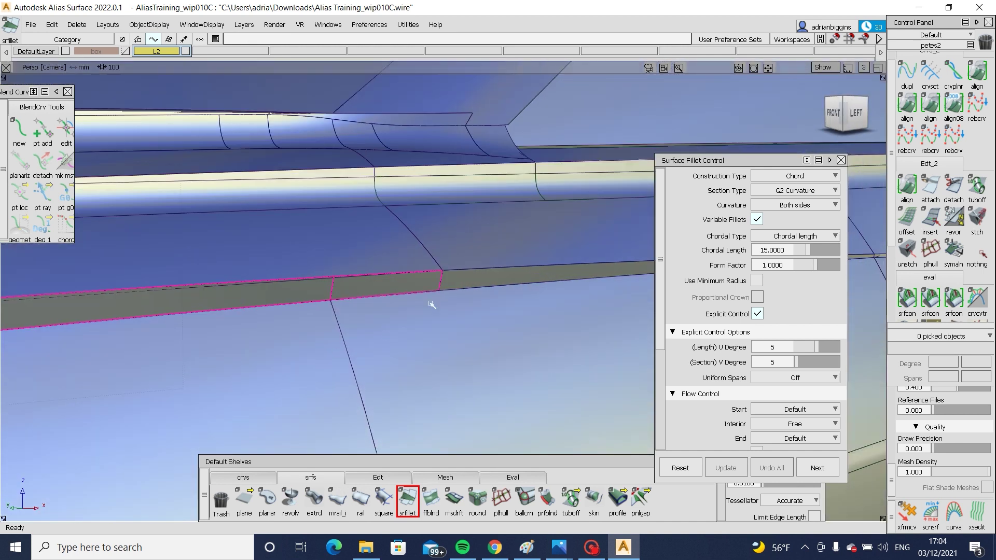
Step: Choose the body side surfaces below the strip as the second side and build the fillet with a 10 mm chordal length
{"action": "right_click_drag", "start_coordinate": [253, 379], "coordinate": [125, 374], "text": "alt+shift"}
{"action": "left_click", "coordinate": [270, 358]}
{"action": "left_click", "coordinate": [159, 367]}
{"action": "middle_click_drag", "start_coordinate": [125, 373], "coordinate": [298, 387], "text": "alt+shift"}
{"action": "left_click_drag", "start_coordinate": [298, 387], "coordinate": [326, 336], "text": "alt+shift"}
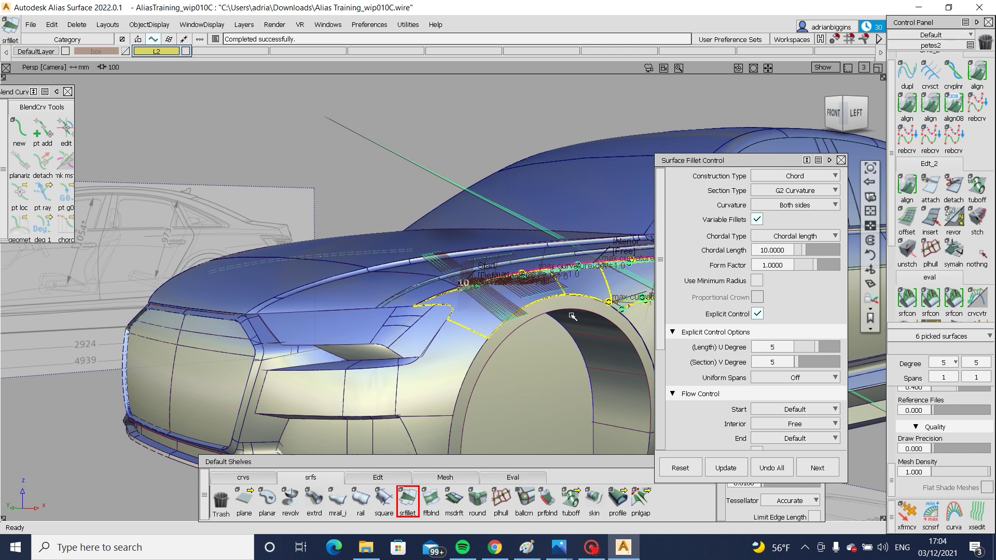
Step: Set the surface fillet's chordal length to 15 mm and rebuild it
{"action": "scroll", "coordinate": [601, 275], "scroll_direction": "up", "scroll_amount": 6}
{"action": "middle_click_drag", "start_coordinate": [356, 295], "coordinate": [208, 265], "text": "alt+shift"}
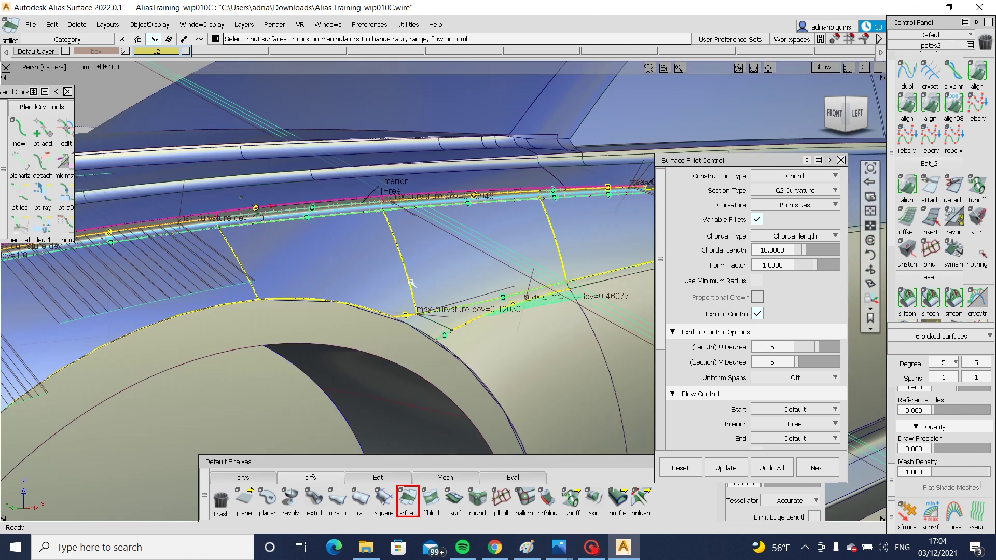
{"action": "middle_click_drag", "start_coordinate": [411, 283], "coordinate": [237, 281], "text": "alt+shift"}
{"action": "middle_click_drag", "start_coordinate": [318, 283], "coordinate": [400, 301], "text": "alt+shift"}
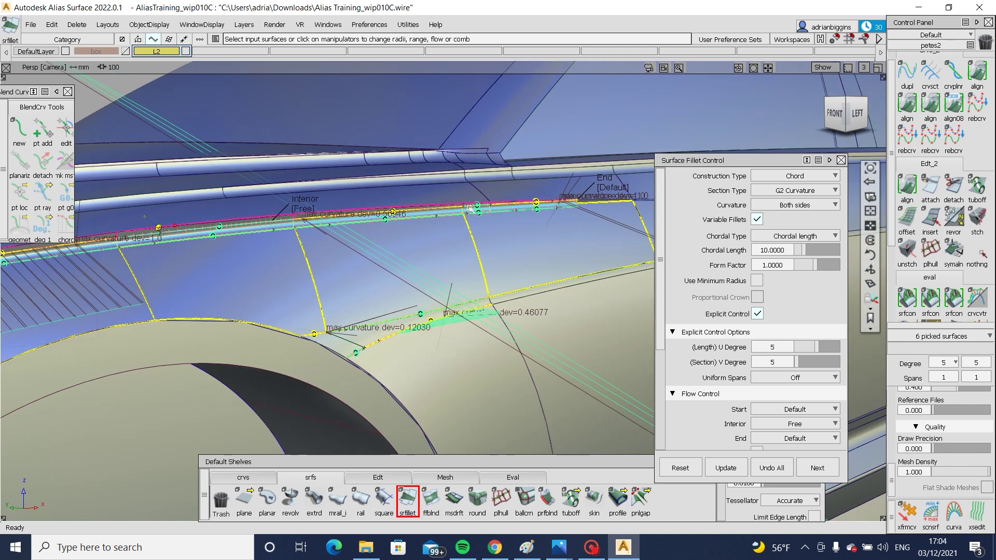
{"action": "right_click_drag", "start_coordinate": [491, 203], "coordinate": [261, 252], "text": "alt+shift"}
{"action": "scroll", "coordinate": [261, 252], "scroll_direction": "down", "scroll_amount": 5}
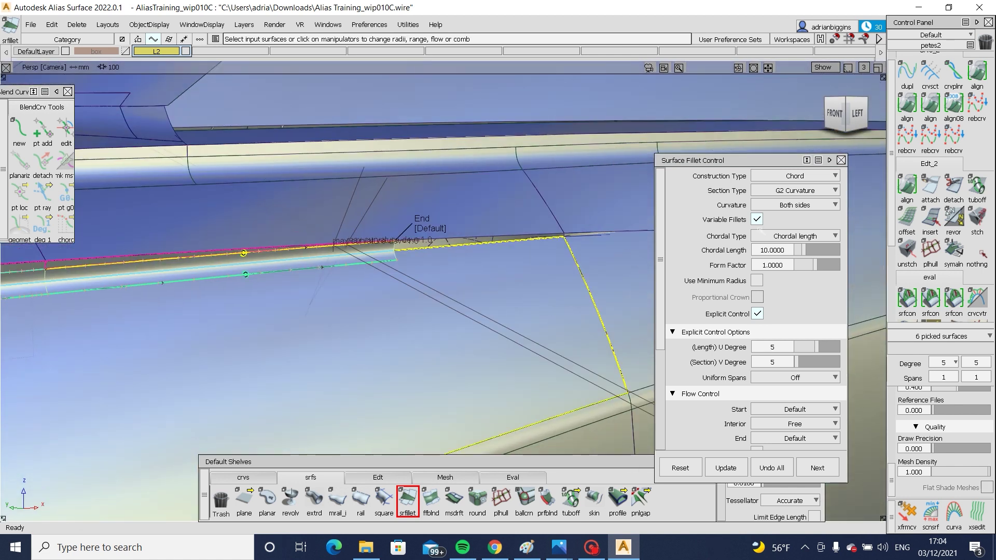
{"action": "left_click", "coordinate": [785, 250]}
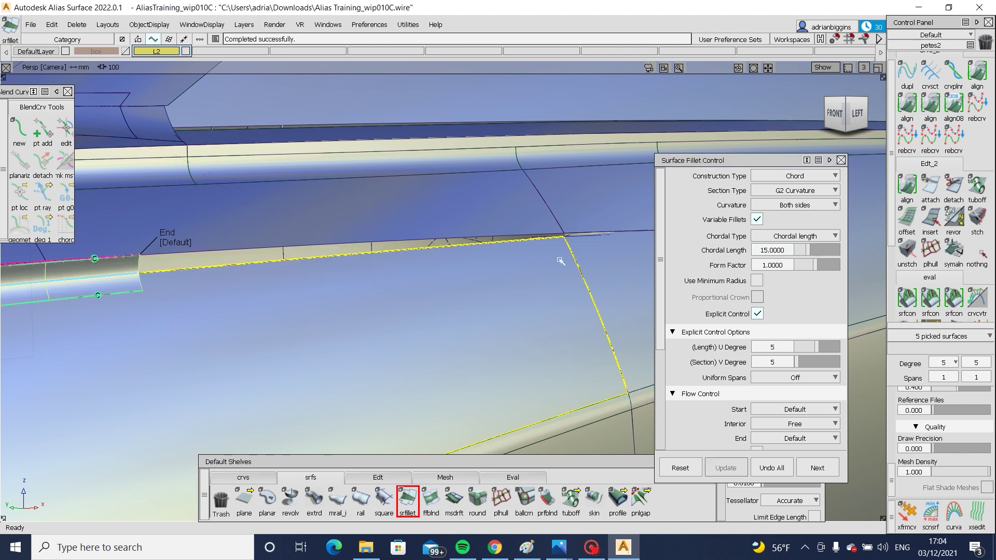
Step: Examine how the new fillet runs along the front wing crease, with surface edges hidden and shown
{"action": "right_click_drag", "start_coordinate": [347, 252], "coordinate": [485, 325], "text": "alt+shift"}
{"action": "middle_click_drag", "start_coordinate": [103, 322], "coordinate": [268, 335], "text": "alt+shift"}
{"action": "left_click_drag", "start_coordinate": [253, 345], "coordinate": [251, 282], "text": "ctrl+shift"}
{"action": "right_click_drag", "start_coordinate": [229, 291], "coordinate": [216, 325], "text": "ctrl+shift"}
{"action": "left_click_drag", "start_coordinate": [216, 325], "coordinate": [408, 321], "text": "alt+shift"}
{"action": "right_click_drag", "start_coordinate": [409, 321], "coordinate": [410, 285], "text": "alt+shift"}
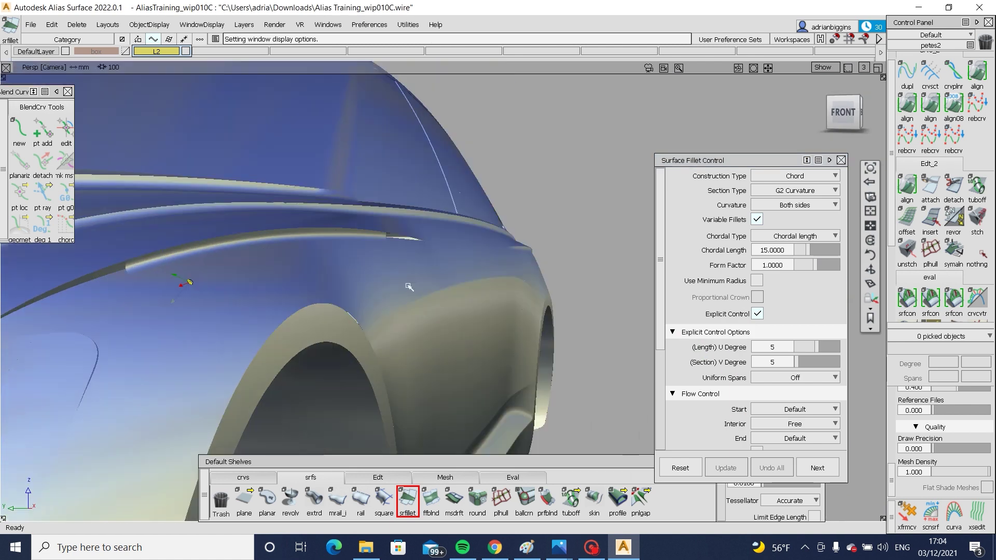
{"action": "left_click_drag", "start_coordinate": [409, 285], "coordinate": [152, 341], "text": "alt+shift"}
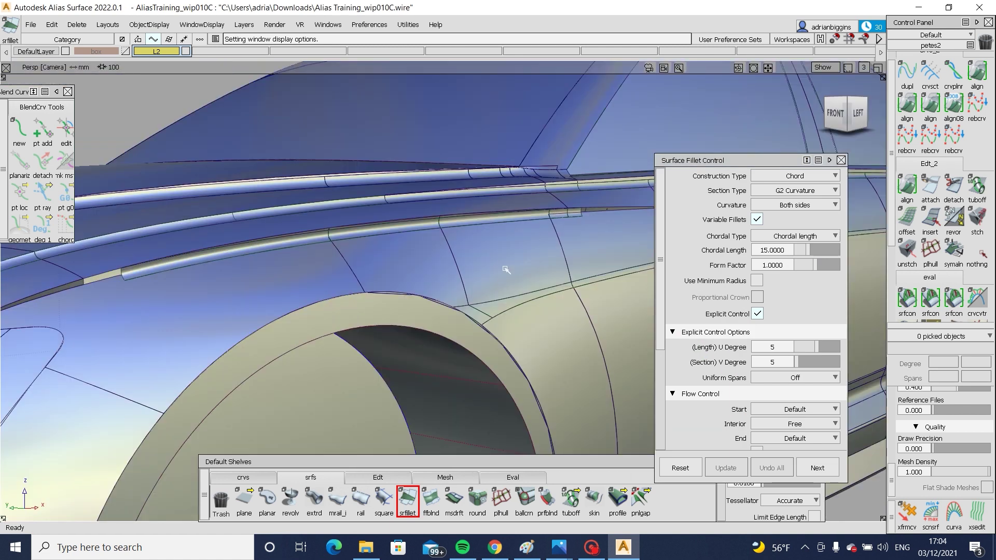
Step: Delete the construction history of the new fillet surfaces on the wing crease
{"action": "left_click_drag", "start_coordinate": [600, 401], "coordinate": [603, 403], "text": "ctrl+shift"}
{"action": "left_click_drag", "start_coordinate": [603, 403], "coordinate": [618, 409]}
{"action": "right_click_drag", "start_coordinate": [615, 406], "coordinate": [387, 310], "text": "ctrl+shift"}
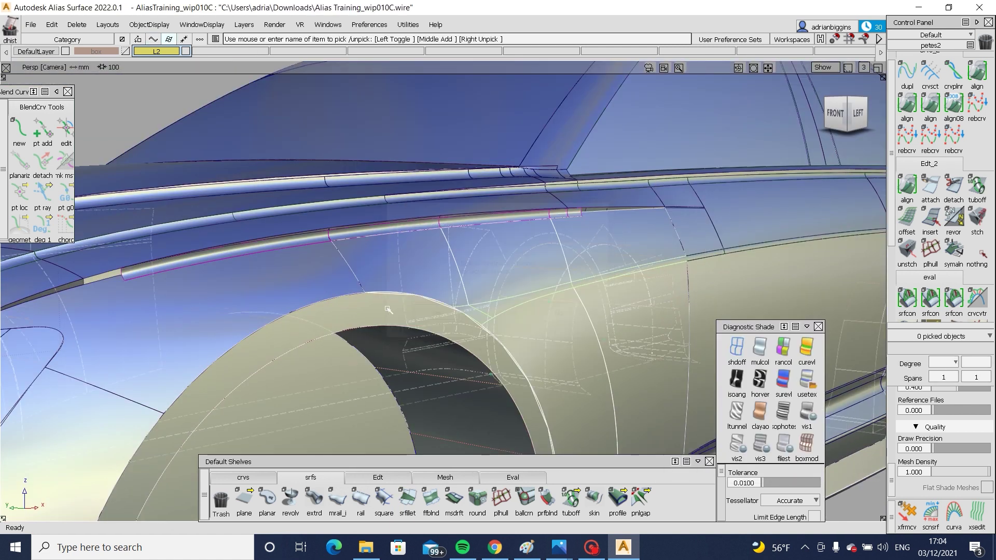
{"action": "middle_click_drag", "start_coordinate": [349, 311], "coordinate": [169, 300], "text": "alt+shift"}
{"action": "left_click_drag", "start_coordinate": [275, 325], "coordinate": [318, 275], "text": "alt+shift"}
{"action": "left_click", "coordinate": [318, 275]}
{"action": "key", "text": "Delete"}
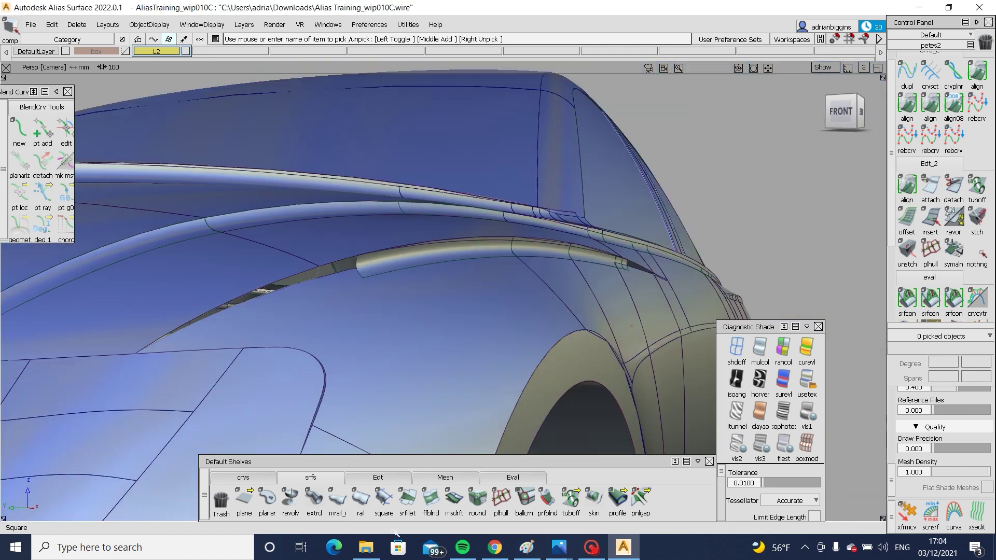
Step: Extend the curve on surface along the fillet's lower edge forward to the edge of the headlight panel
{"action": "left_click", "coordinate": [397, 476]}
{"action": "left_click", "coordinate": [381, 275]}
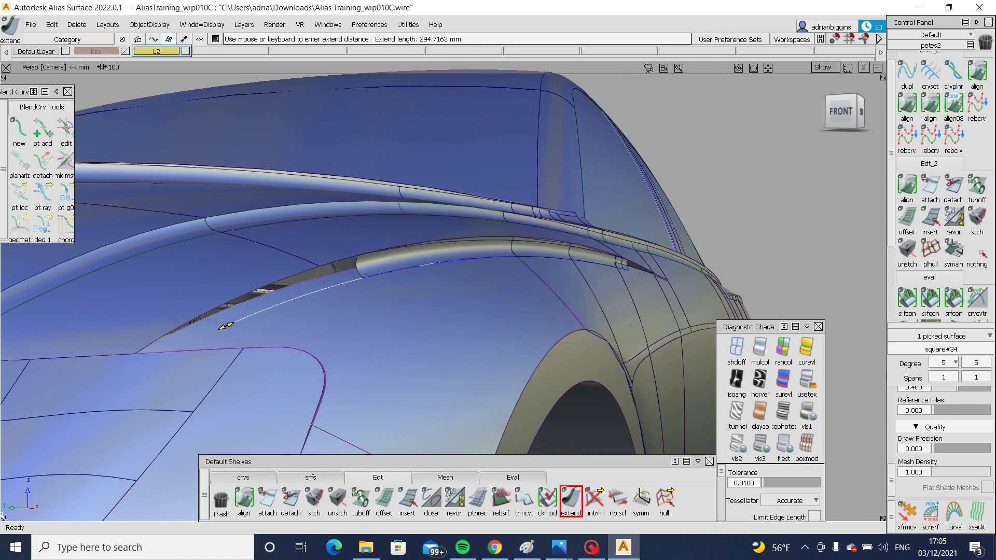
{"action": "left_click_drag", "start_coordinate": [228, 325], "coordinate": [232, 327]}
{"action": "left_click_drag", "start_coordinate": [122, 404], "coordinate": [117, 408]}
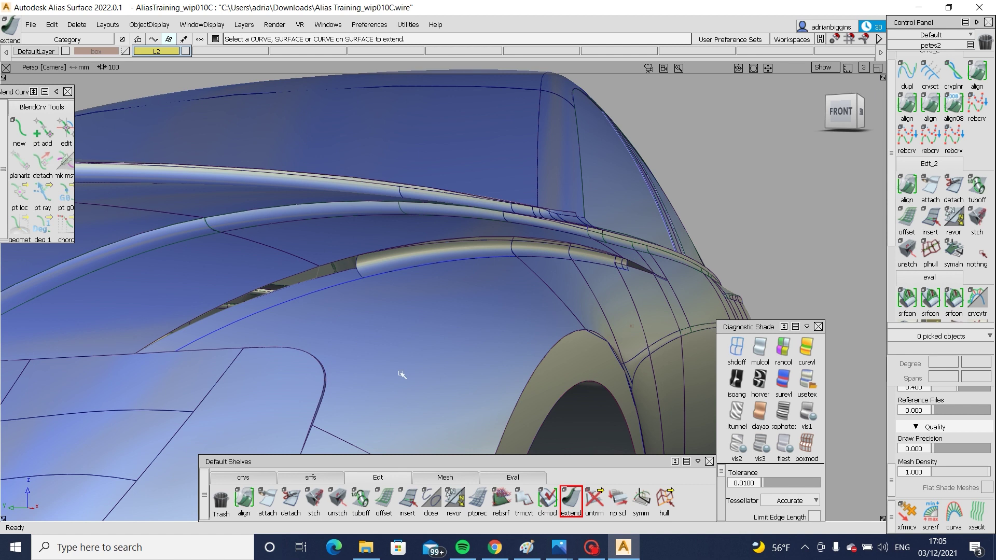
Step: Start a Profile Blend with the strip's upper edges as side 1 and the extended curve on surface as side 2
{"action": "left_click_drag", "start_coordinate": [313, 263], "coordinate": [305, 248], "text": "alt+shift"}
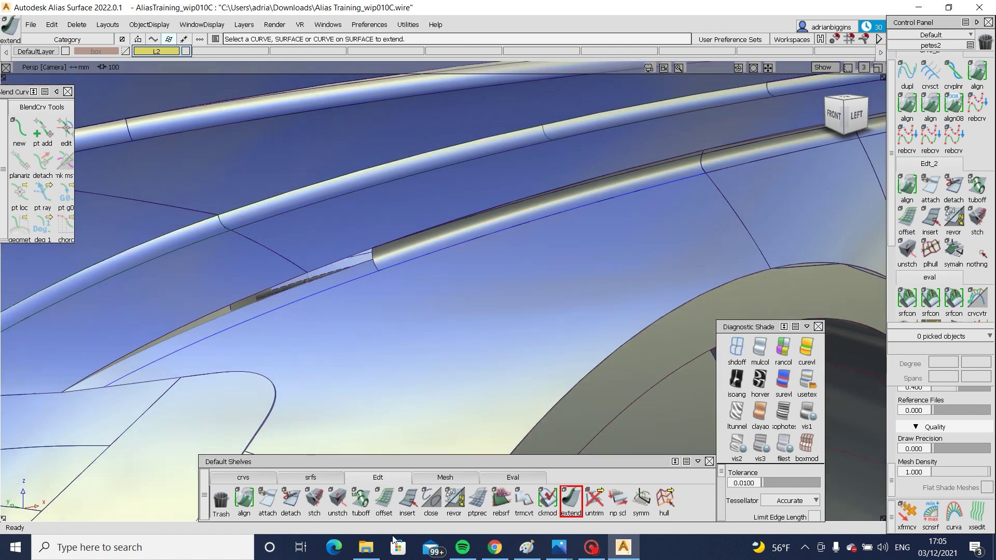
{"action": "left_click", "coordinate": [311, 477]}
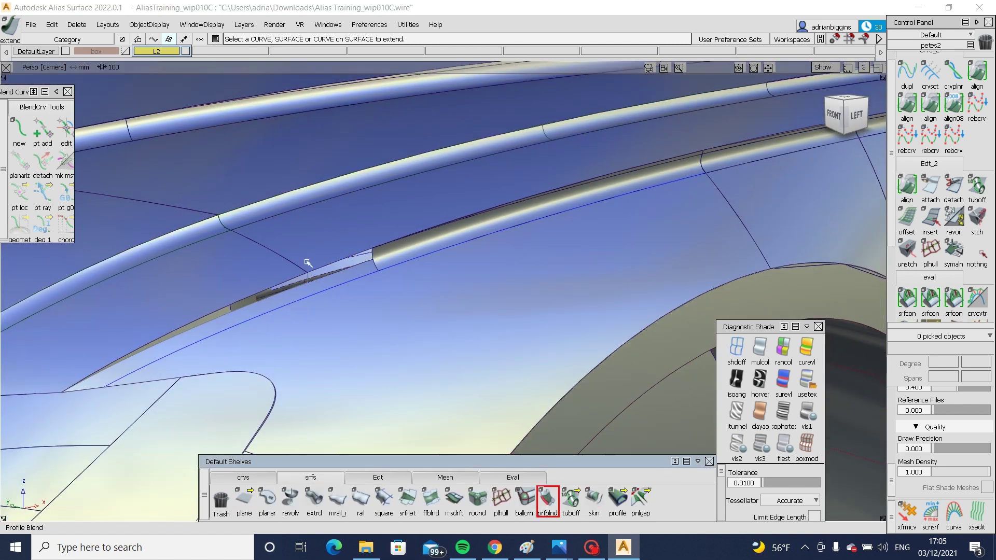
{"action": "left_click", "coordinate": [254, 295]}
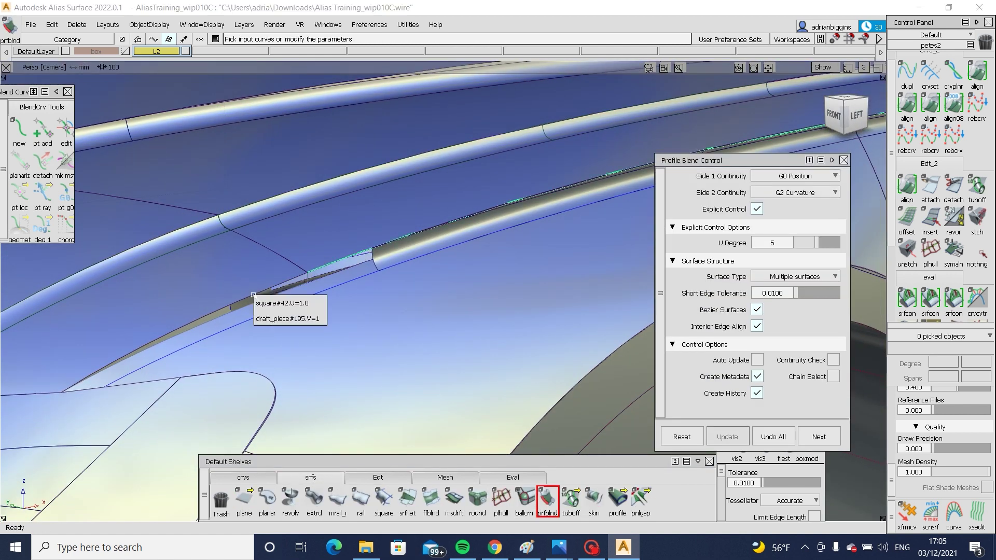
{"action": "left_click", "coordinate": [268, 305]}
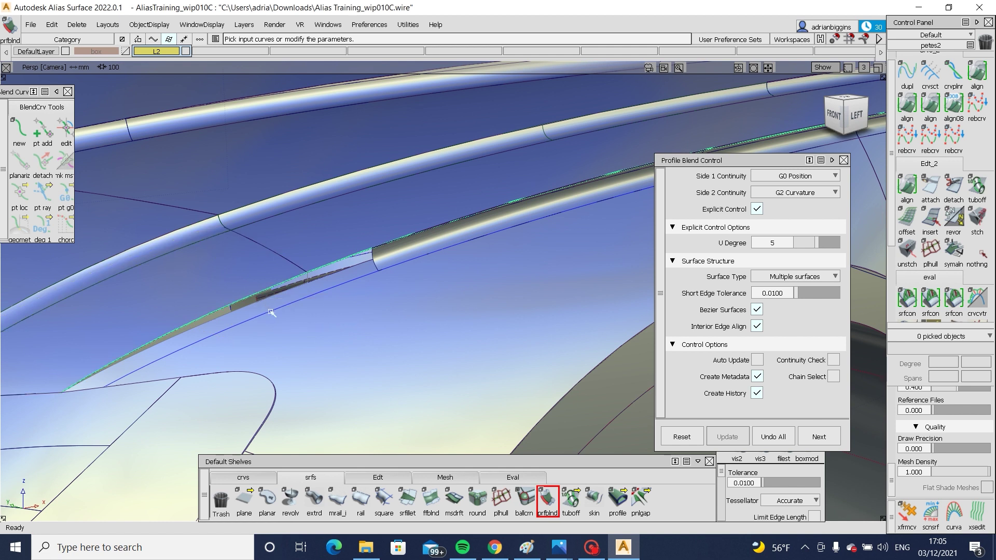
{"action": "left_click", "coordinate": [357, 288]}
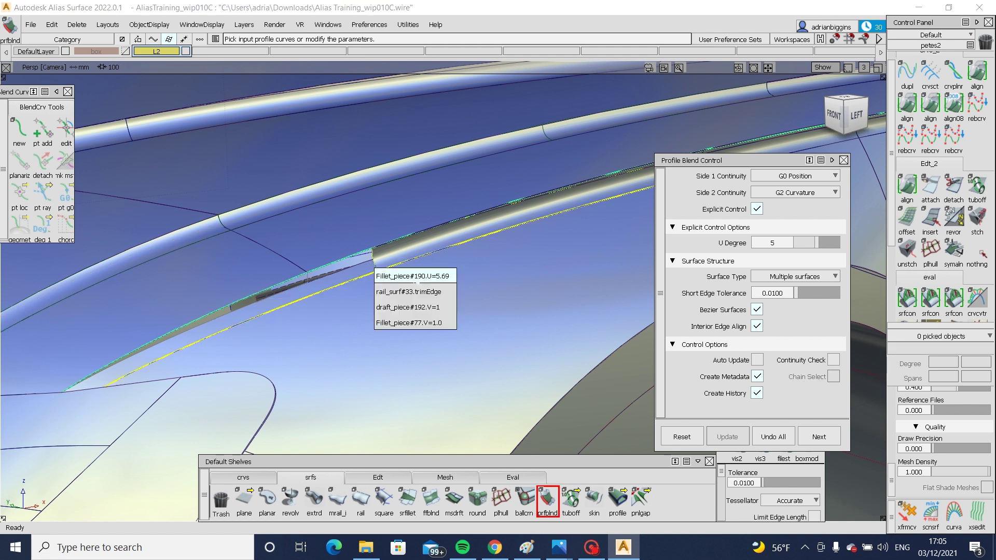
Step: Add the fillet's front end edge and the headlight panel edge as profile curves and build the blend
{"action": "left_click", "coordinate": [413, 276]}
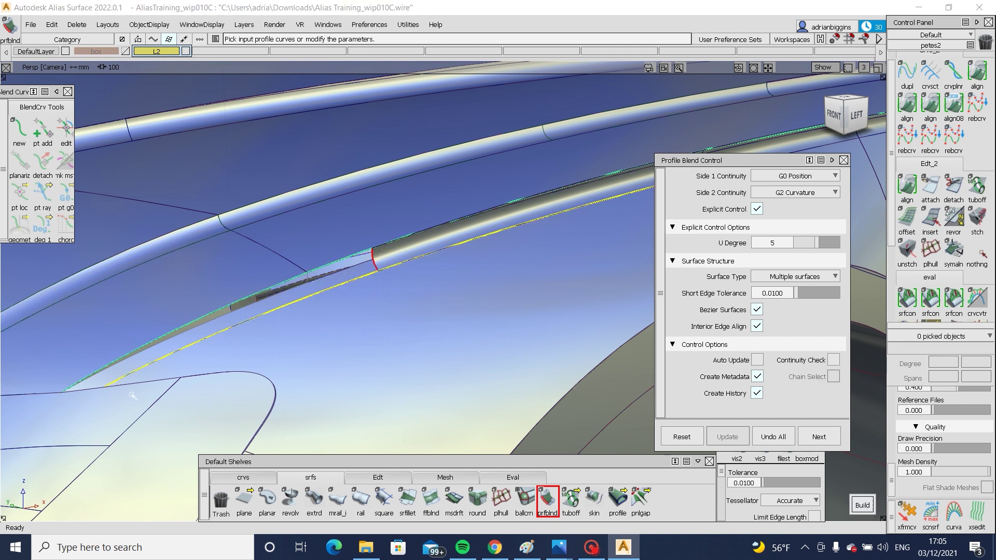
{"action": "left_click", "coordinate": [90, 390]}
{"action": "left_click", "coordinate": [117, 411]}
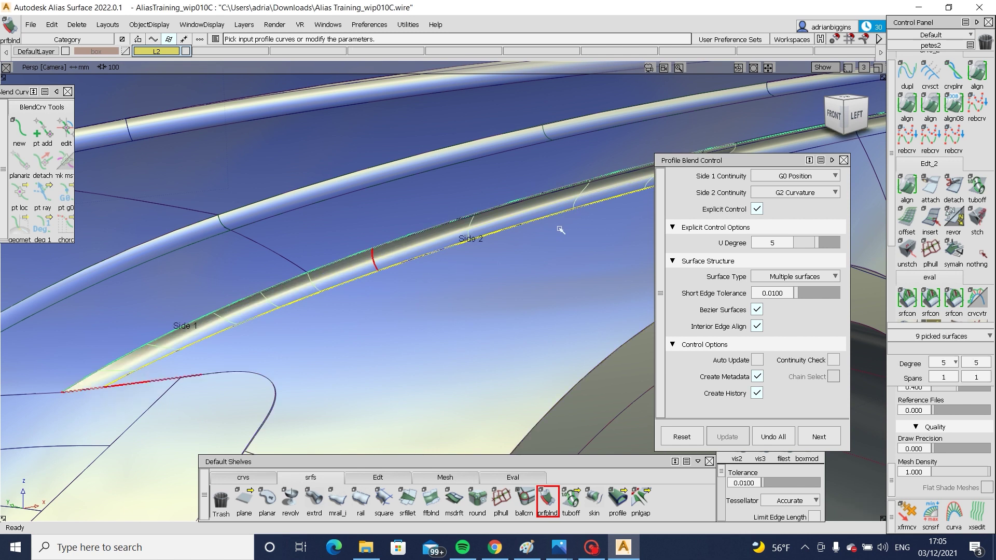
Step: Set the profile blend's explicit U degree to 6
{"action": "middle_click_drag", "start_coordinate": [560, 229], "coordinate": [419, 283], "text": "alt+shift"}
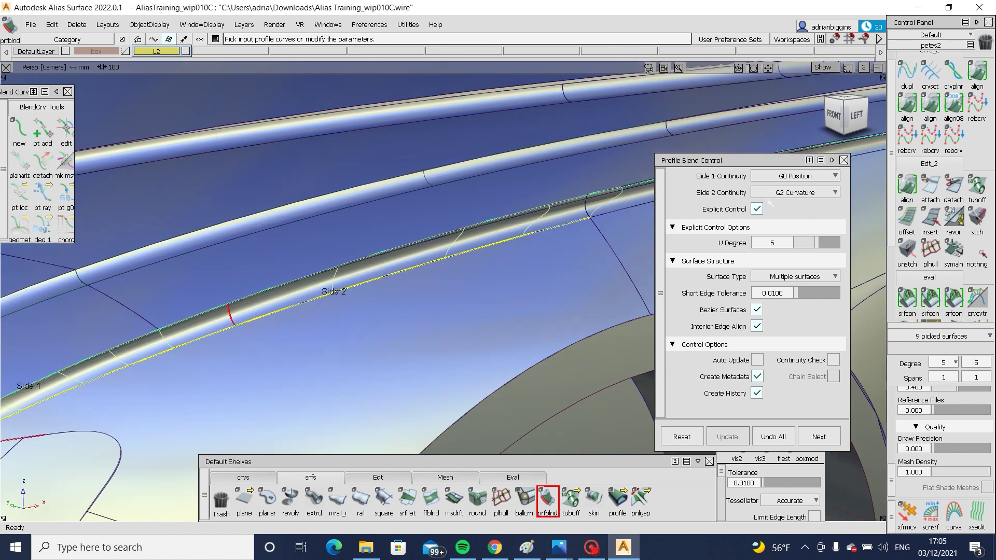
{"action": "middle_click_drag", "start_coordinate": [424, 303], "coordinate": [569, 268], "text": "alt+shift"}
{"action": "left_click", "coordinate": [267, 309], "text": "alt+shift"}
{"action": "right_click_drag", "start_coordinate": [303, 349], "coordinate": [366, 306], "text": "alt+shift"}
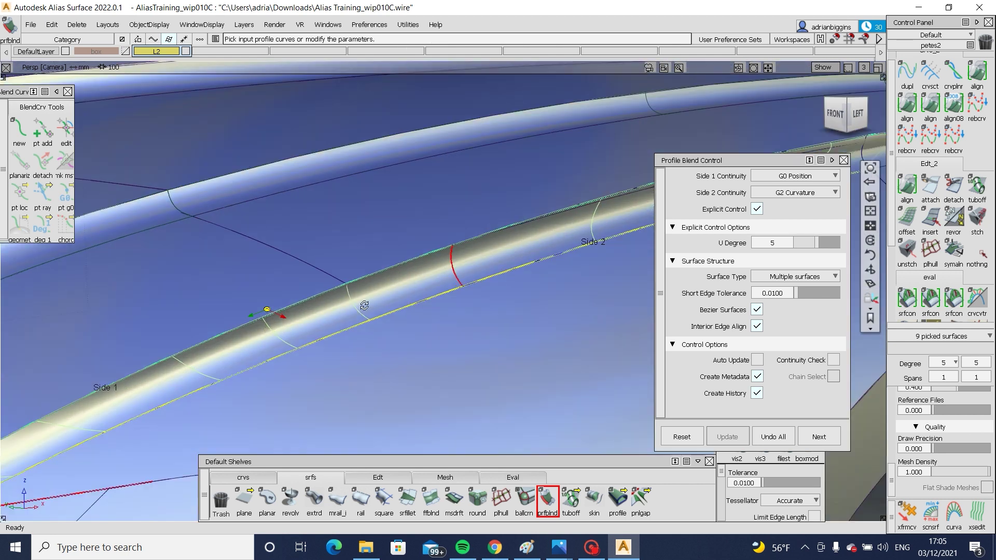
{"action": "mouse_move", "coordinate": [367, 306]}
{"action": "left_mouse_down", "text": "alt+shift"}
{"action": "mouse_move", "coordinate": [518, 280]}
{"action": "mouse_move", "coordinate": [360, 323]}
{"action": "left_mouse_up", "text": "alt+shift"}
{"action": "right_click_drag", "start_coordinate": [360, 322], "coordinate": [456, 232], "text": "alt+shift"}
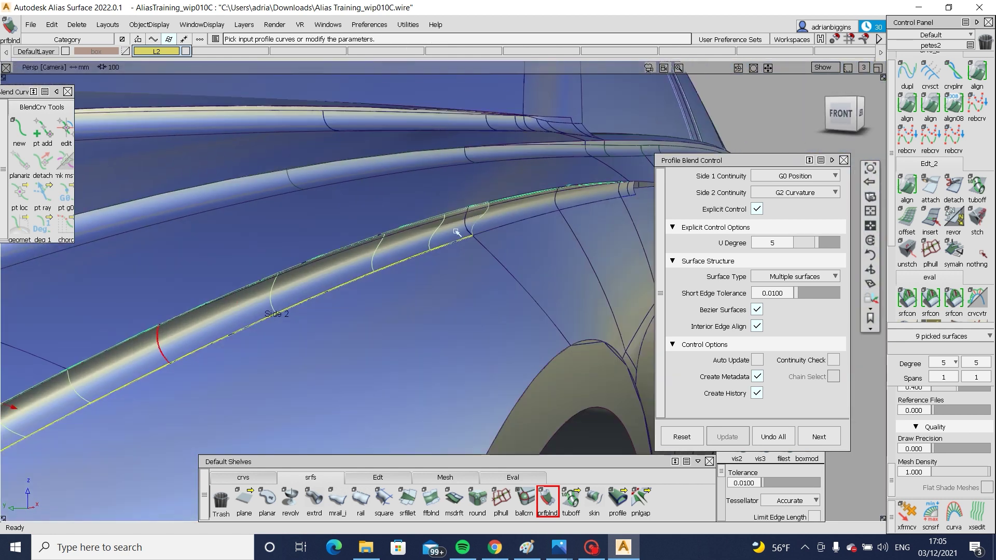
{"action": "middle_click_drag", "start_coordinate": [497, 210], "coordinate": [532, 251], "text": "alt+shift"}
{"action": "left_click_drag", "start_coordinate": [531, 251], "coordinate": [266, 287], "text": "alt+shift"}
{"action": "left_click_drag", "start_coordinate": [464, 322], "coordinate": [356, 325], "text": "alt+shift"}
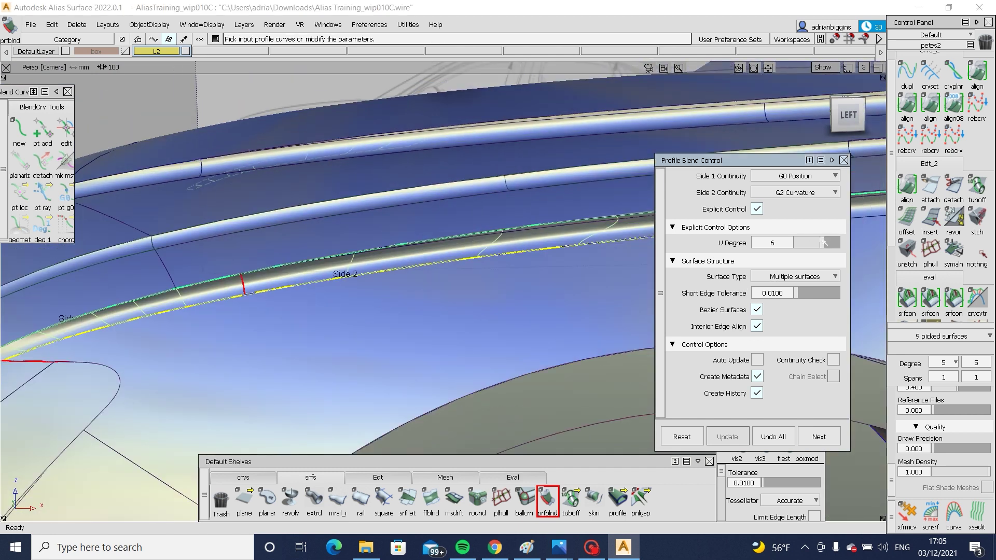
Step: Delete the profile blend pieces that overlap the fillet behind its front end
{"action": "left_click", "coordinate": [431, 239]}
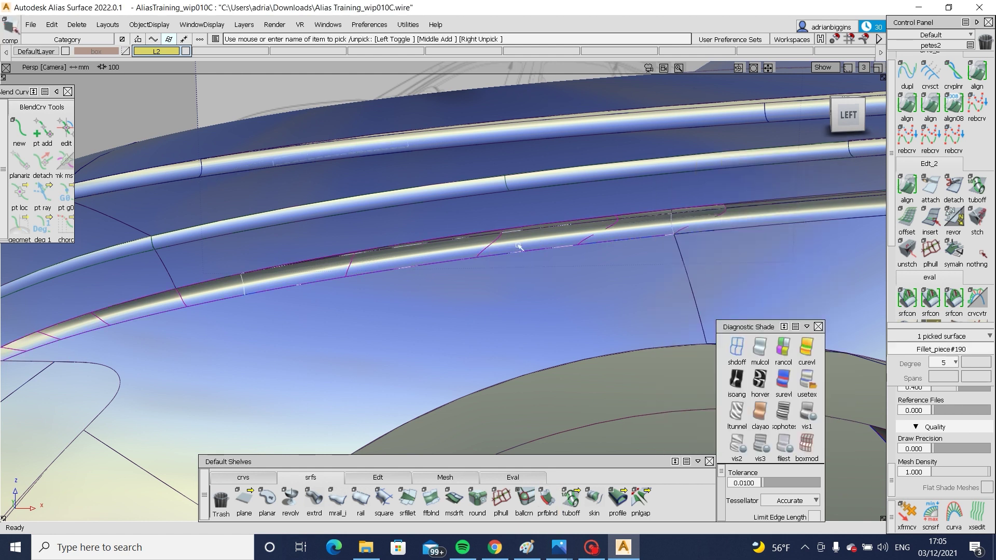
{"action": "left_click", "coordinate": [729, 213]}
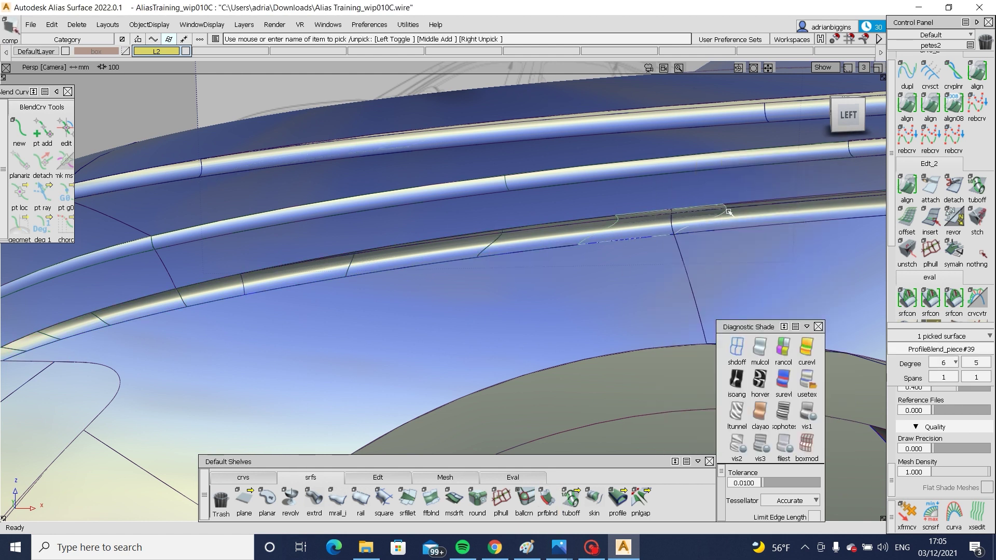
{"action": "left_click", "coordinate": [604, 235]}
{"action": "left_click", "coordinate": [605, 234]}
{"action": "left_click", "coordinate": [606, 233]}
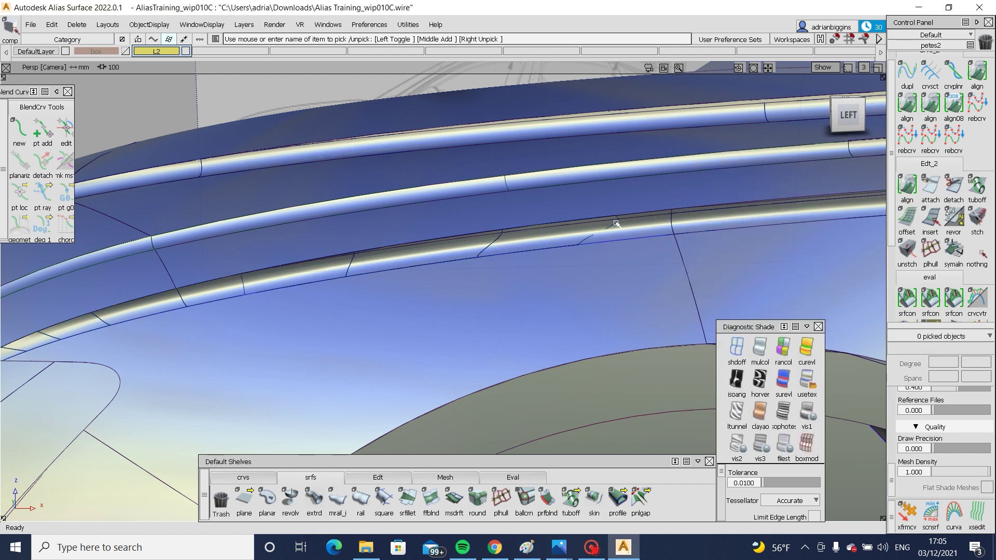
{"action": "left_click", "coordinate": [616, 221]}
{"action": "left_click", "coordinate": [623, 230]}
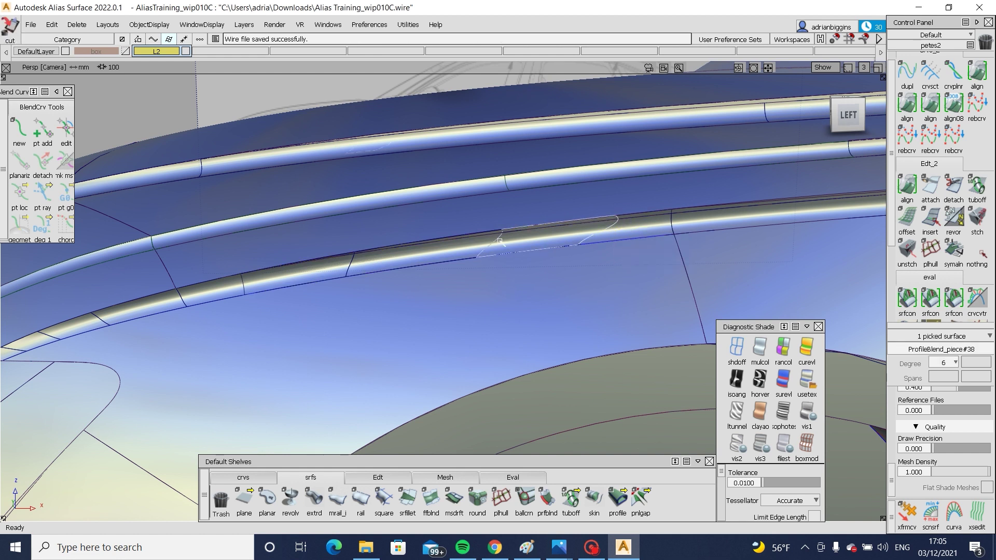
{"action": "key", "text": "Delete"}
{"action": "left_click", "coordinate": [503, 238]}
{"action": "key", "text": "Delete"}
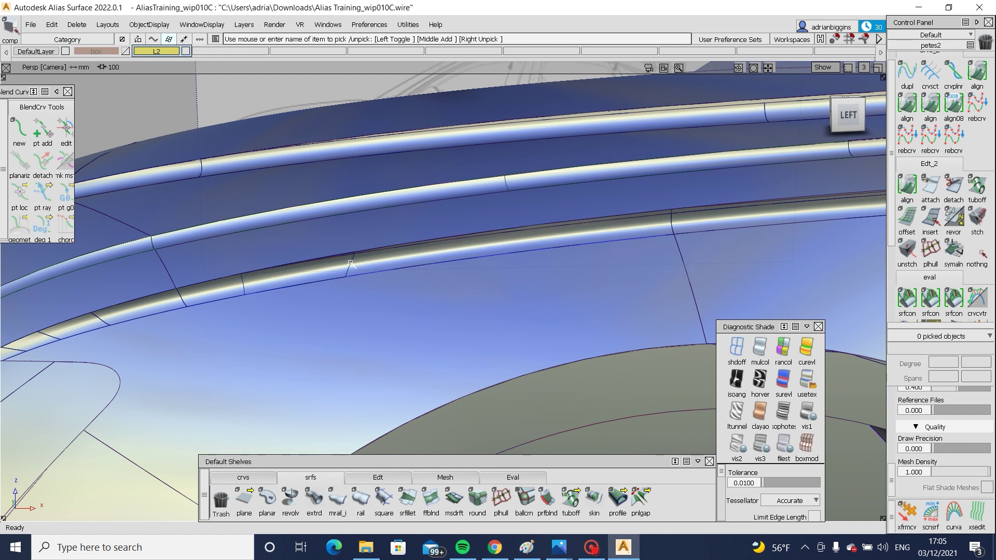
{"action": "left_click", "coordinate": [350, 264]}
{"action": "key", "text": "Delete"}
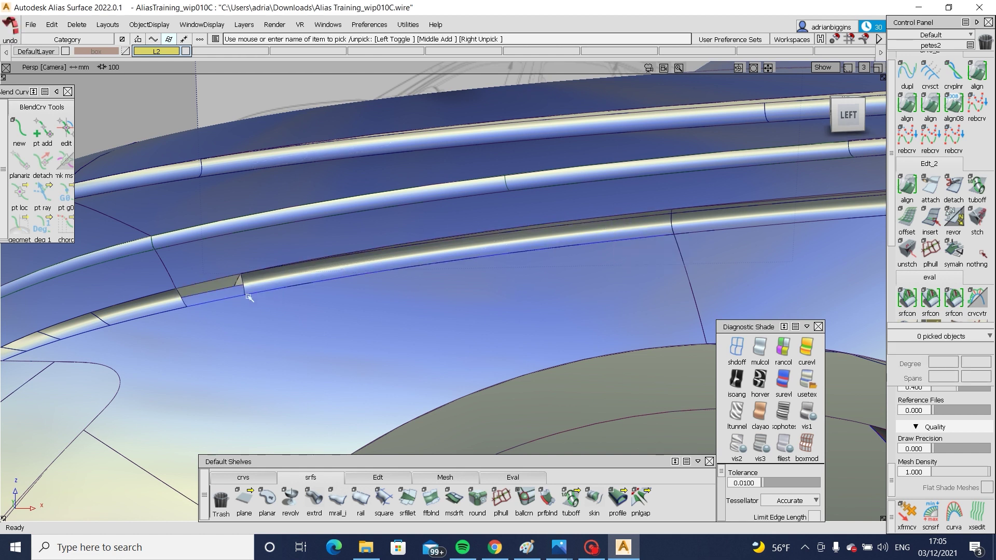
Step: Project the fillet's front end edge onto the blend piece that runs past it
{"action": "right_click_drag", "start_coordinate": [213, 276], "coordinate": [328, 345], "text": "alt+shift"}
{"action": "left_click_drag", "start_coordinate": [305, 276], "coordinate": [267, 314], "text": "ctrl+shift"}
{"action": "left_click", "coordinate": [207, 302]}
{"action": "middle_click_drag", "start_coordinate": [207, 303], "coordinate": [275, 301], "text": "ctrl+shift"}
{"action": "left_click", "coordinate": [272, 297]}
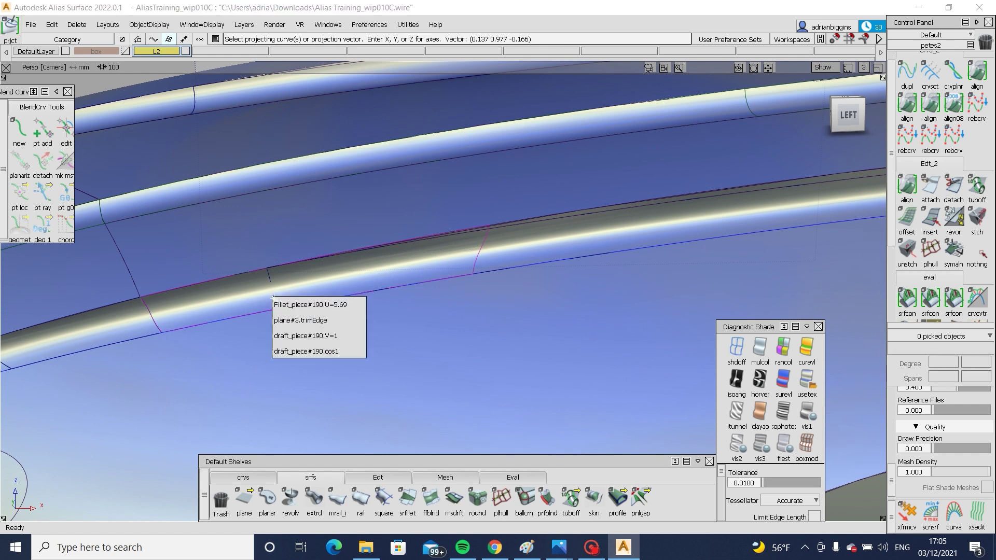
{"action": "left_click", "coordinate": [310, 305]}
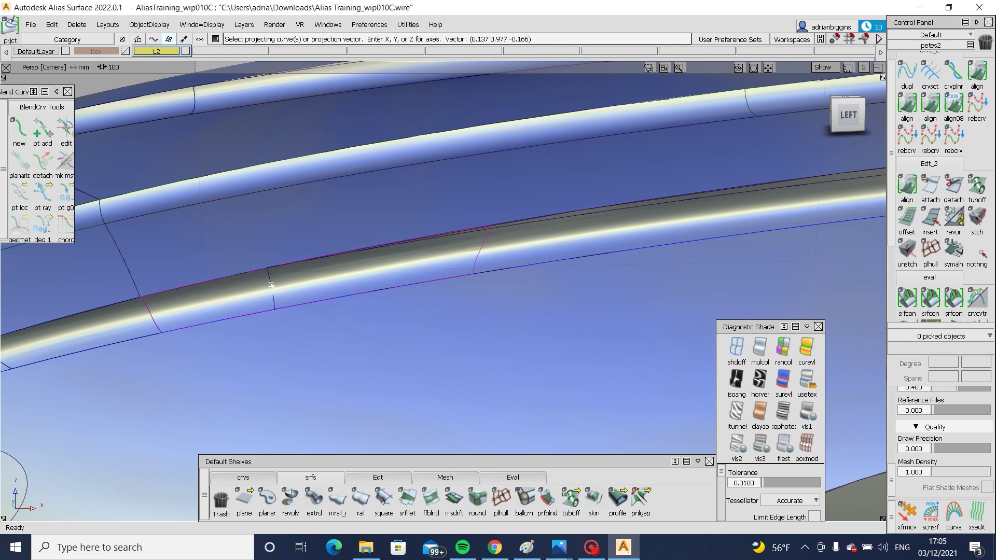
Step: Trim Convert that blend piece, keeping only the region ahead of the projected edge
{"action": "left_click", "coordinate": [367, 476]}
{"action": "left_click", "coordinate": [527, 508]}
{"action": "left_click", "coordinate": [212, 309]}
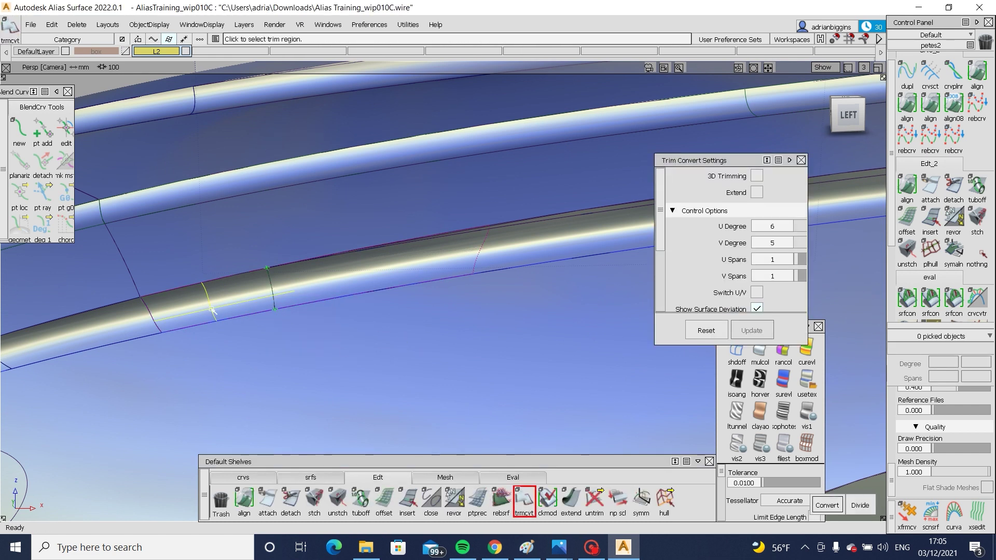
{"action": "left_click", "coordinate": [211, 309]}
Step: Align the converted blend piece to the fillet's front end edge with G2 continuity
{"action": "left_click", "coordinate": [211, 278], "text": "alt+shift"}
{"action": "left_click_drag", "start_coordinate": [211, 278], "coordinate": [314, 356], "text": "alt+shift"}
{"action": "middle_click_drag", "start_coordinate": [313, 356], "coordinate": [477, 342], "text": "alt+shift"}
{"action": "left_click_drag", "start_coordinate": [477, 342], "coordinate": [529, 289], "text": "alt+shift"}
{"action": "middle_click_drag", "start_coordinate": [530, 289], "coordinate": [571, 316], "text": "alt+shift"}
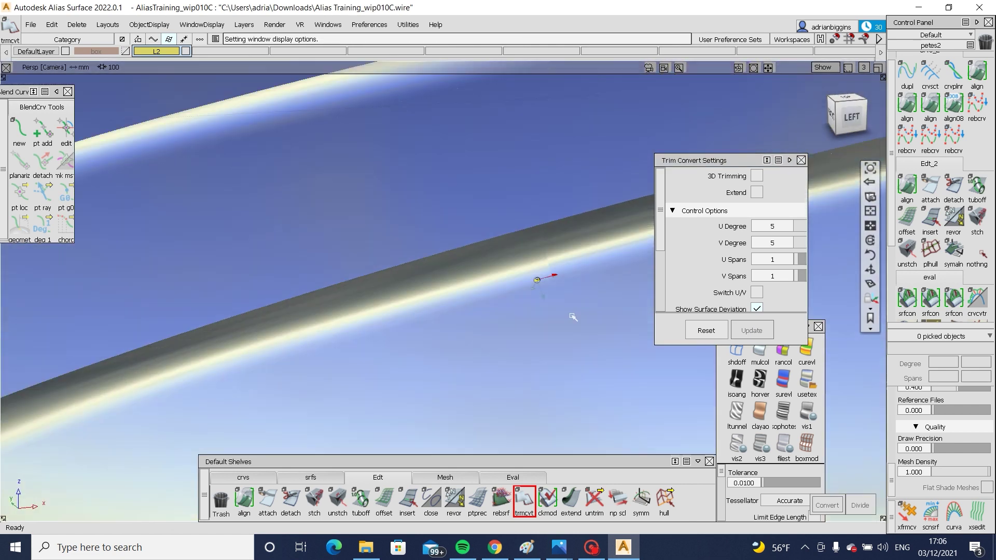
{"action": "left_click_drag", "start_coordinate": [571, 316], "coordinate": [578, 316], "text": "alt+shift"}
{"action": "double_click", "coordinate": [907, 104]}
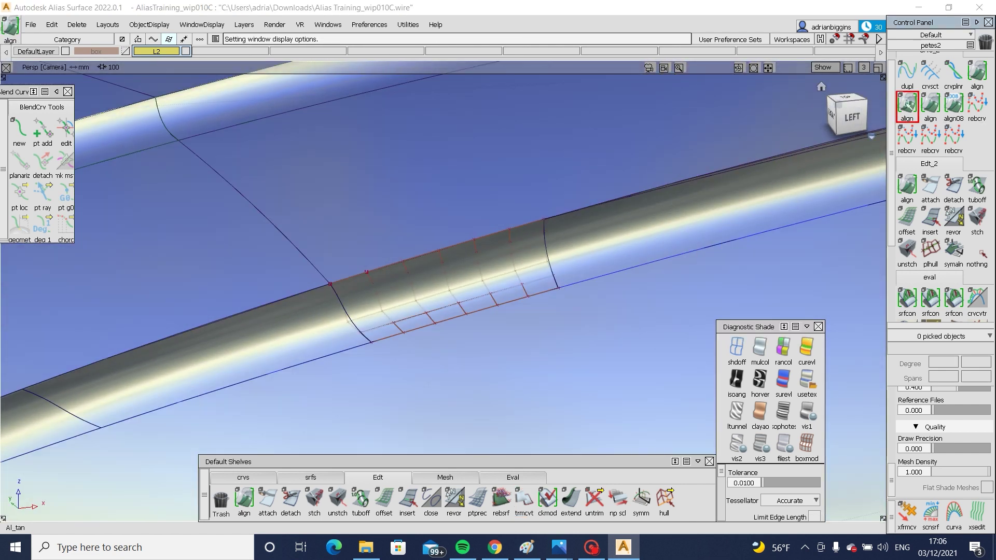
{"action": "left_click", "coordinate": [546, 268]}
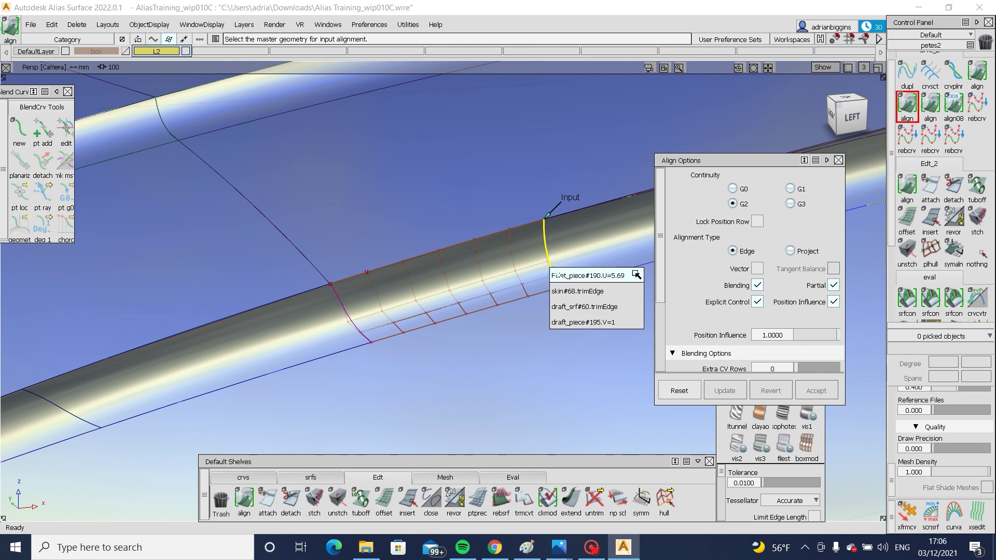
{"action": "left_click", "coordinate": [573, 278]}
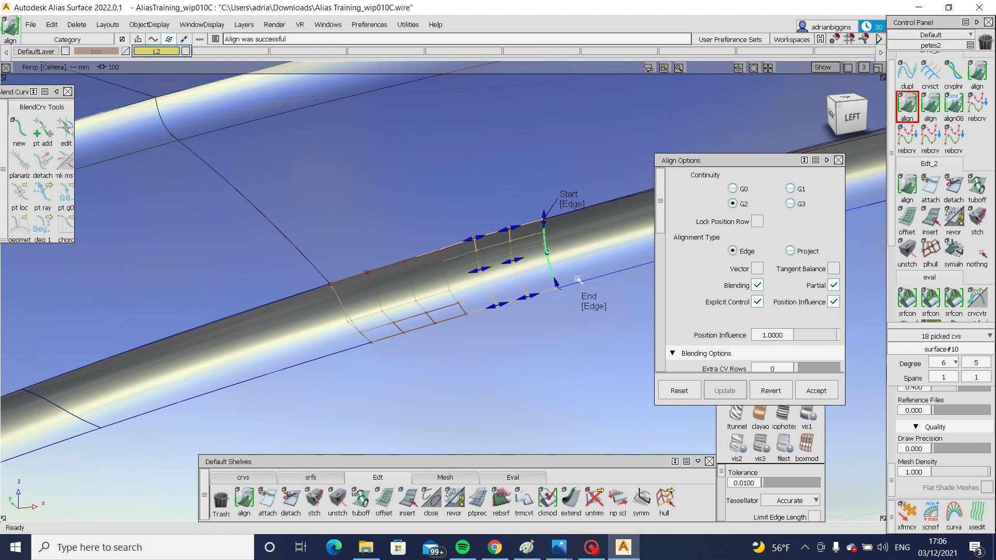
{"action": "left_click_drag", "start_coordinate": [546, 328], "coordinate": [513, 392], "text": "alt+shift"}
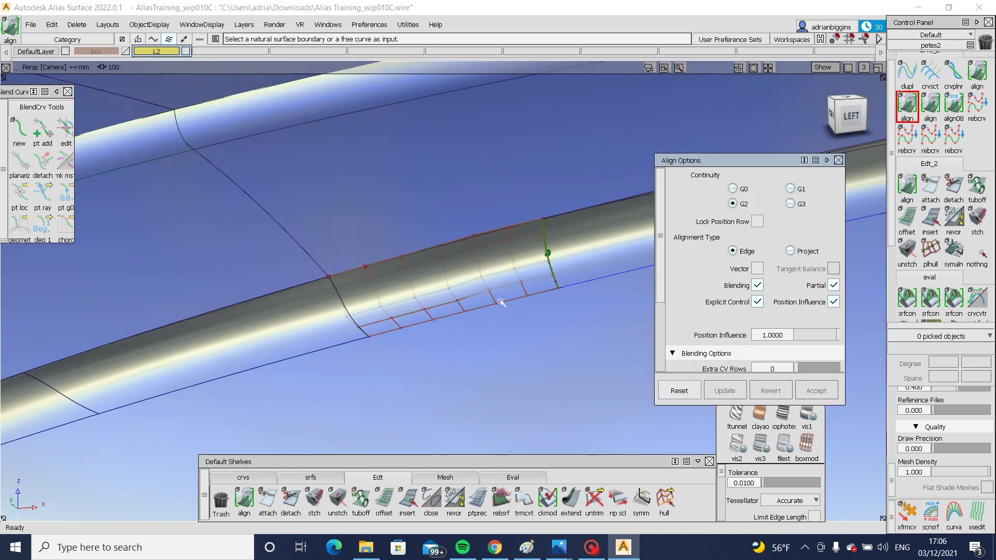
{"action": "left_click", "coordinate": [500, 300]}
{"action": "key", "text": "Return"}
{"action": "left_click", "coordinate": [498, 303]}
Step: Examine the shaded highlight along the wing crease from the headlight back to the fillet's rear end with the wireframe hidden
{"action": "left_click_drag", "start_coordinate": [515, 348], "coordinate": [469, 295], "text": "ctrl+shift"}
{"action": "key", "text": "alt+m"}
{"action": "right_click_drag", "start_coordinate": [470, 296], "coordinate": [414, 326], "text": "alt+shift"}
{"action": "middle_click_drag", "start_coordinate": [413, 326], "coordinate": [328, 352], "text": "alt+shift"}
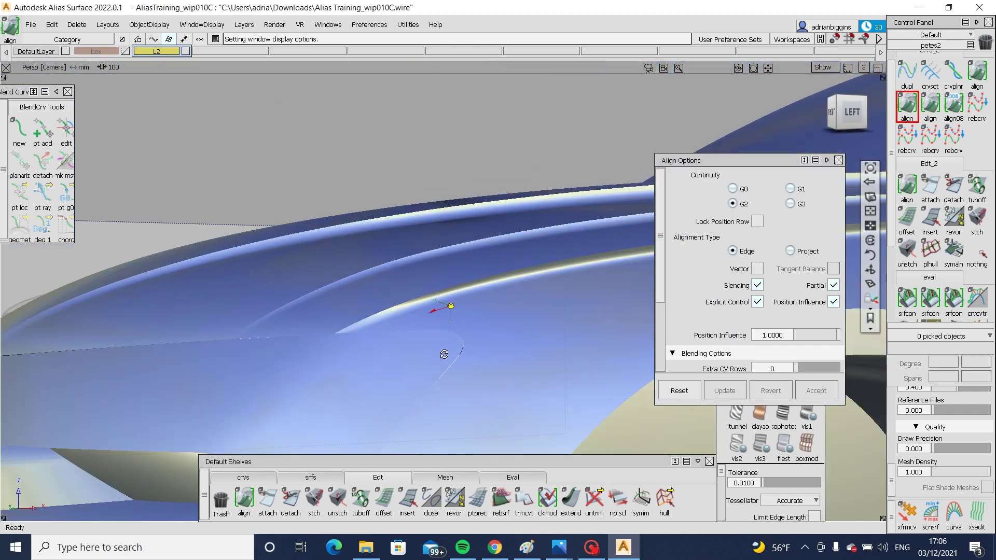
{"action": "left_click_drag", "start_coordinate": [445, 356], "coordinate": [578, 351], "text": "alt+shift"}
{"action": "left_click_drag", "start_coordinate": [396, 335], "coordinate": [306, 324], "text": "alt+shift"}
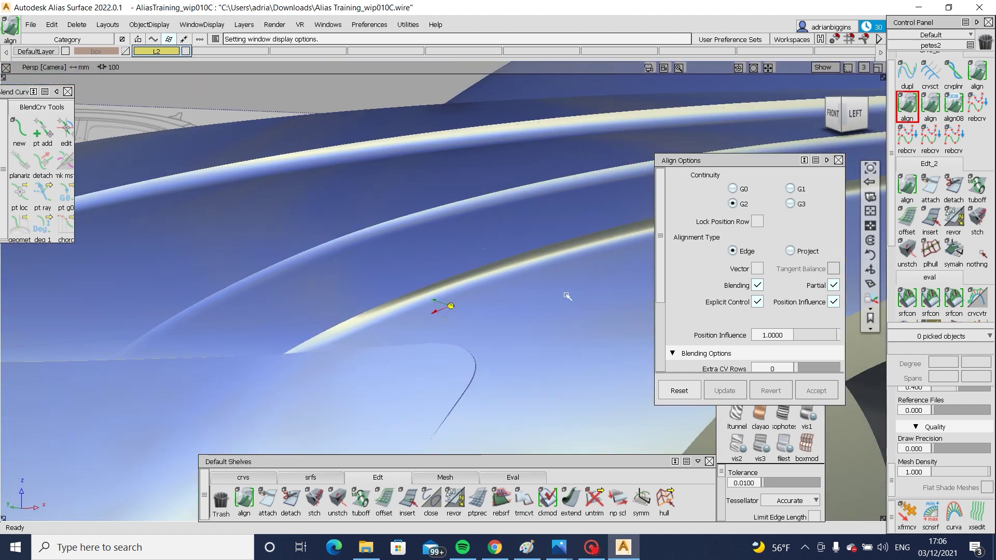
{"action": "middle_click_drag", "start_coordinate": [567, 295], "coordinate": [229, 318], "text": "alt+shift"}
{"action": "middle_click_drag", "start_coordinate": [434, 262], "coordinate": [91, 310], "text": "alt+shift"}
{"action": "right_click_drag", "start_coordinate": [466, 323], "coordinate": [511, 337], "text": "alt+shift"}
{"action": "left_click_drag", "start_coordinate": [511, 337], "coordinate": [488, 347], "text": "alt+shift"}
{"action": "key", "text": "alt+m"}
{"action": "middle_click_drag", "start_coordinate": [486, 335], "coordinate": [359, 329], "text": "alt+shift"}
{"action": "left_click", "coordinate": [570, 499]}
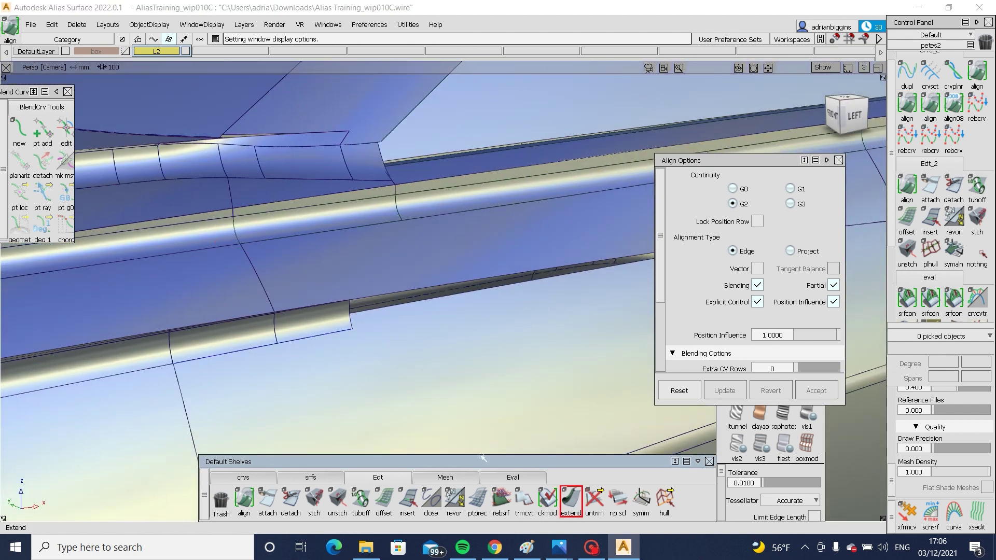
{"action": "left_click", "coordinate": [400, 343]}
{"action": "left_click", "coordinate": [400, 343]}
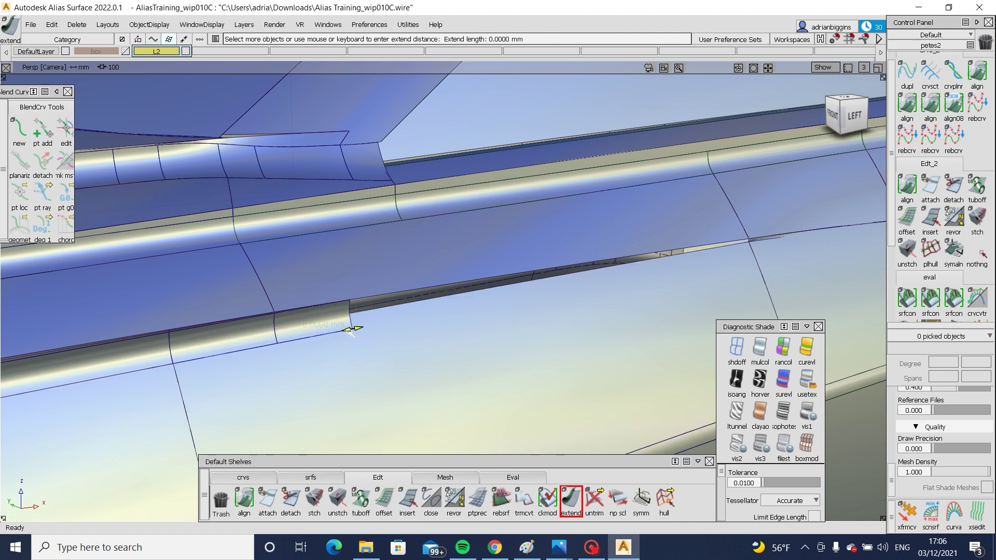
Step: Draw a degree 3 edit point curve from the fillet's lower rear corner to just past the rearmost open seam in side view
{"action": "left_click", "coordinate": [242, 477]}
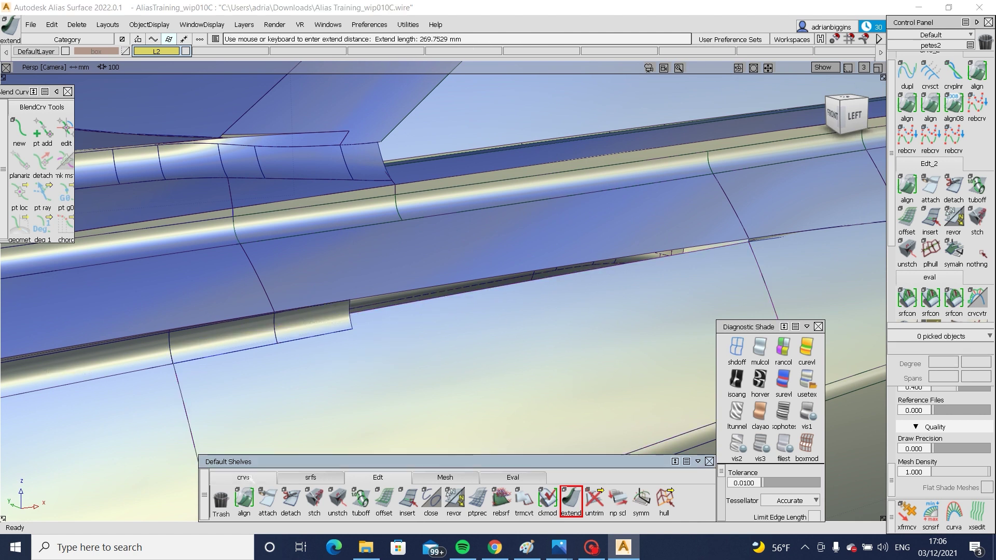
{"action": "left_click", "coordinate": [267, 498]}
{"action": "left_click", "coordinate": [352, 328]}
{"action": "left_click_drag", "start_coordinate": [537, 305], "coordinate": [605, 247], "text": "alt+shift"}
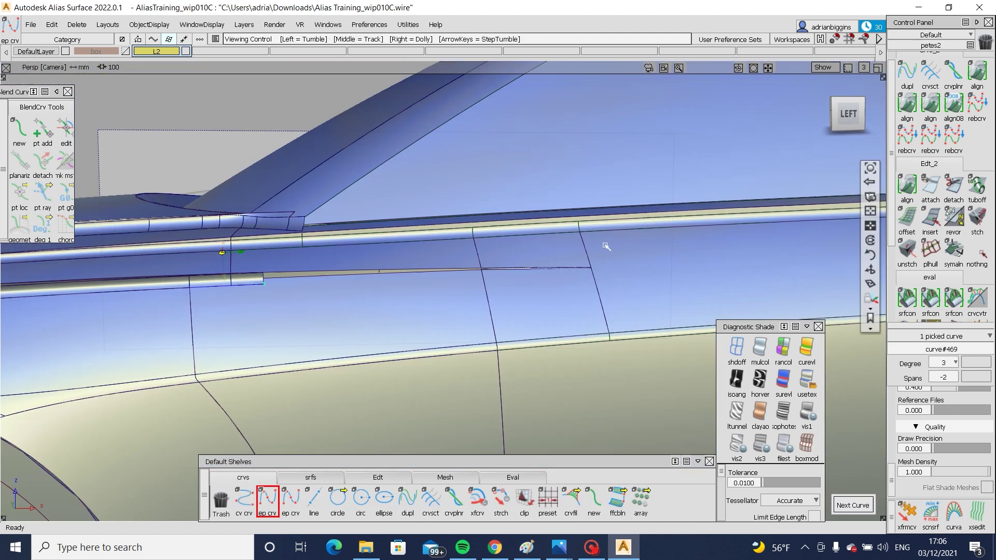
{"action": "left_click", "coordinate": [848, 113]}
{"action": "left_click", "coordinate": [626, 286]}
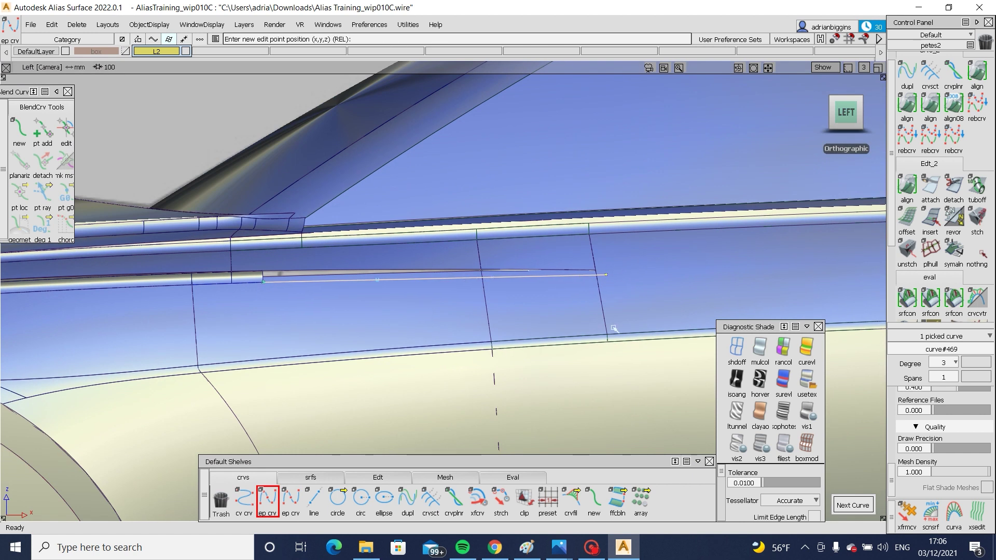
Step: Align the front end of the new curve to the fillet's lower edge with G2 continuity
{"action": "left_click", "coordinate": [902, 104]}
{"action": "double_click", "coordinate": [905, 105]}
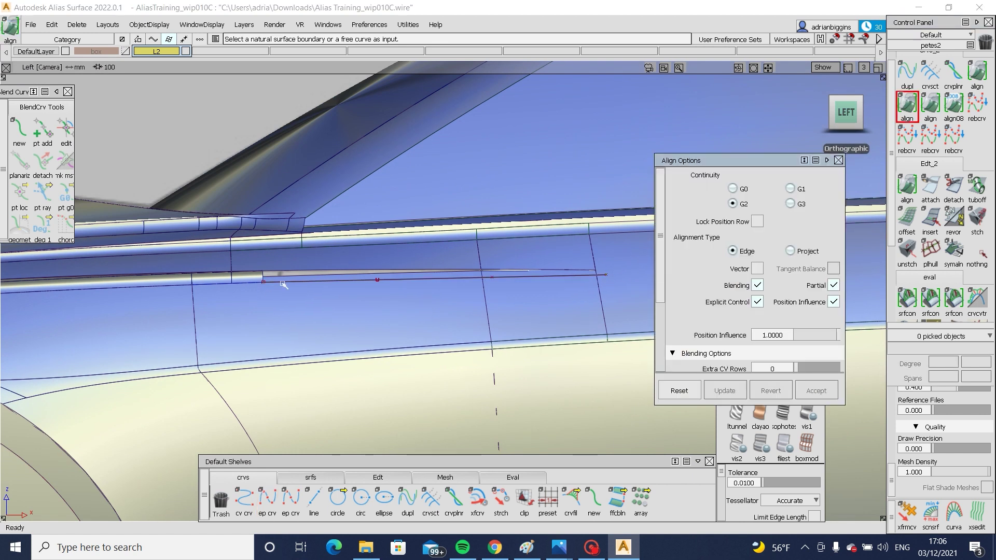
{"action": "left_click", "coordinate": [285, 280]}
{"action": "left_click", "coordinate": [259, 292]}
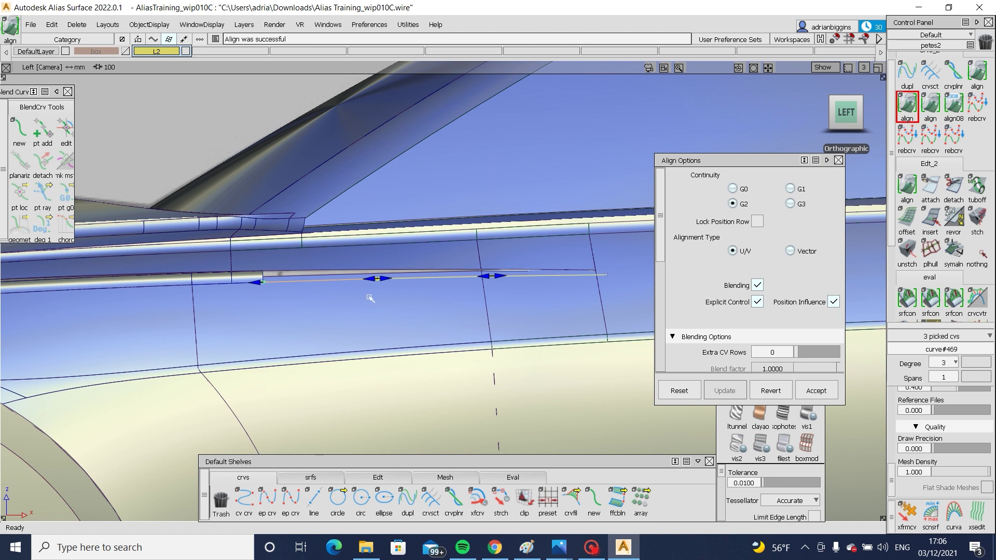
Step: Project the aligned curve onto the body side surfaces in side view and trim away the strip above it
{"action": "left_click_drag", "start_coordinate": [462, 280], "coordinate": [408, 310], "text": "ctrl+shift"}
{"action": "left_click", "coordinate": [407, 310]}
{"action": "right_click_drag", "start_coordinate": [407, 311], "coordinate": [466, 343], "text": "ctrl+shift"}
{"action": "left_click", "coordinate": [541, 277]}
{"action": "left_click", "coordinate": [438, 315]}
{"action": "key", "text": "space"}
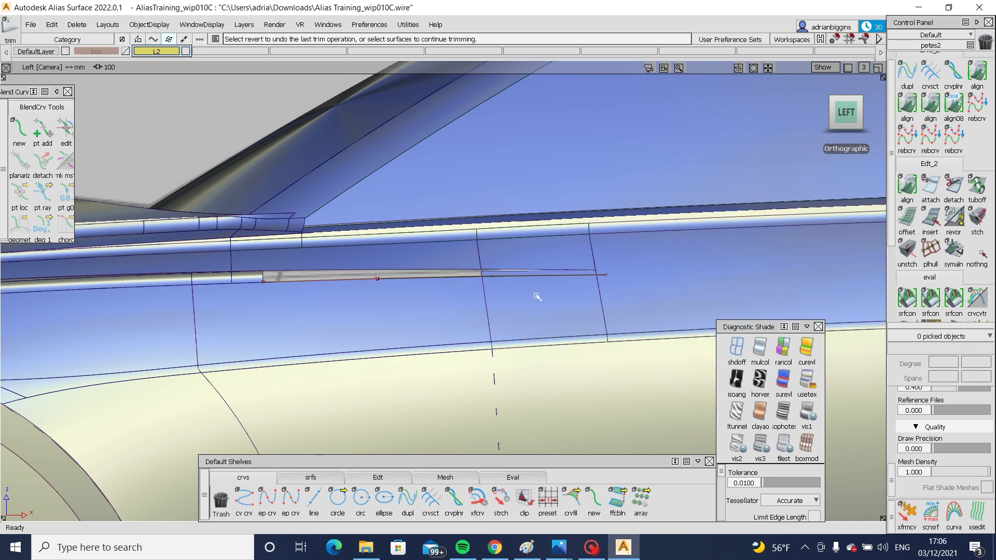
{"action": "left_click", "coordinate": [537, 296]}
{"action": "key", "text": "space"}
Step: Delete the leftover narrow surface under the rear part of the upper panel's edge
{"action": "left_click_drag", "start_coordinate": [388, 274], "coordinate": [441, 285], "text": "alt+shift"}
{"action": "right_click_drag", "start_coordinate": [441, 285], "coordinate": [566, 261], "text": "alt+shift"}
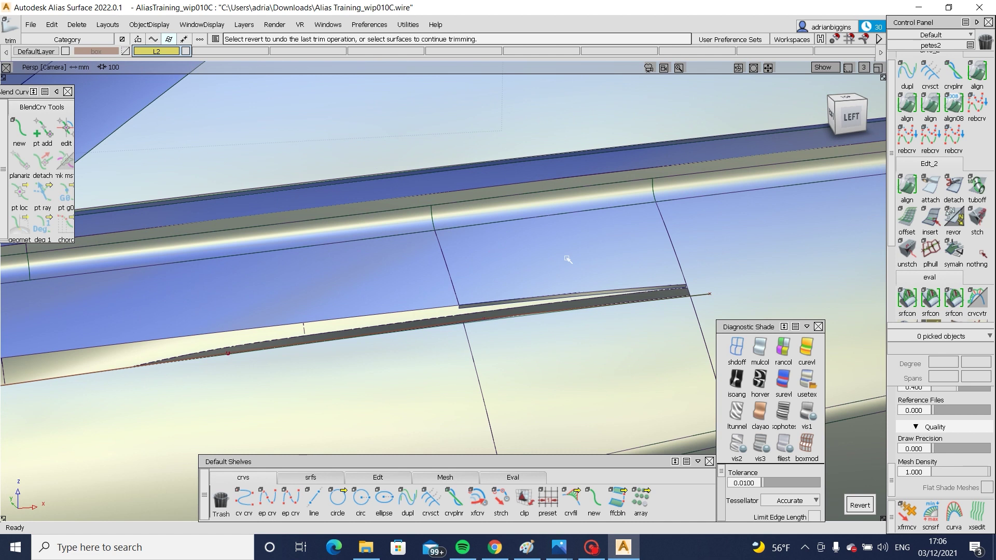
{"action": "left_click_drag", "start_coordinate": [566, 261], "coordinate": [490, 310], "text": "ctrl+shift"}
{"action": "left_click", "coordinate": [485, 306]}
{"action": "left_click", "coordinate": [511, 332]}
{"action": "key", "text": "Delete"}
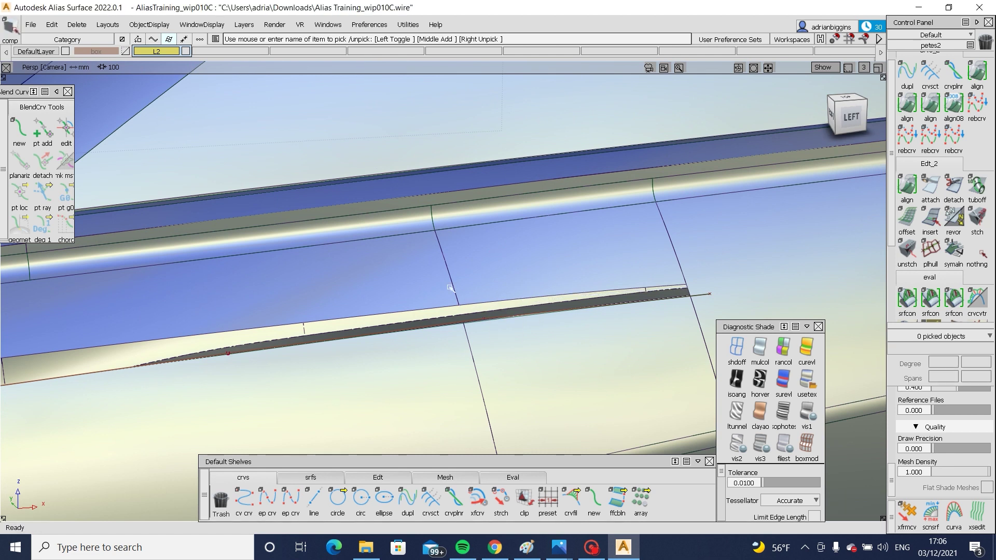
{"action": "right_click_drag", "start_coordinate": [450, 288], "coordinate": [418, 327], "text": "alt+shift"}
{"action": "left_click_drag", "start_coordinate": [418, 327], "coordinate": [470, 453], "text": "alt+shift"}
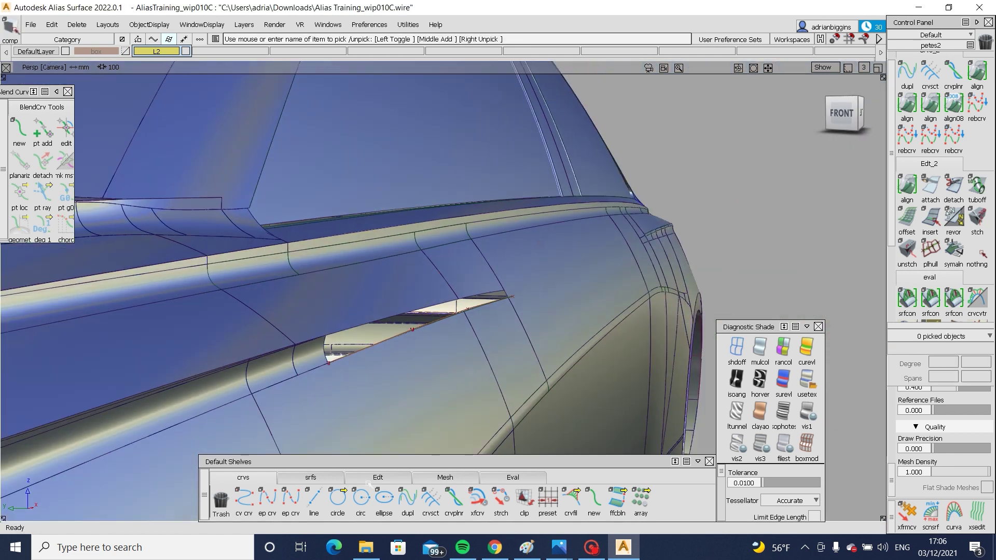
{"action": "left_click", "coordinate": [310, 478]}
{"action": "left_click", "coordinate": [547, 500]}
{"action": "left_click_drag", "start_coordinate": [511, 299], "coordinate": [375, 330], "text": "alt+shift"}
{"action": "left_click", "coordinate": [425, 315]}
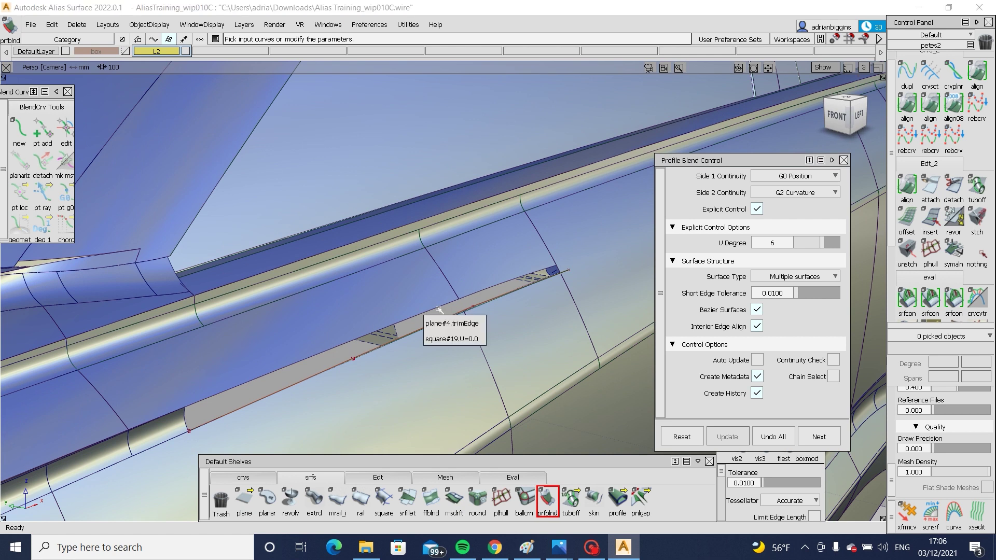
{"action": "left_click", "coordinate": [468, 317]}
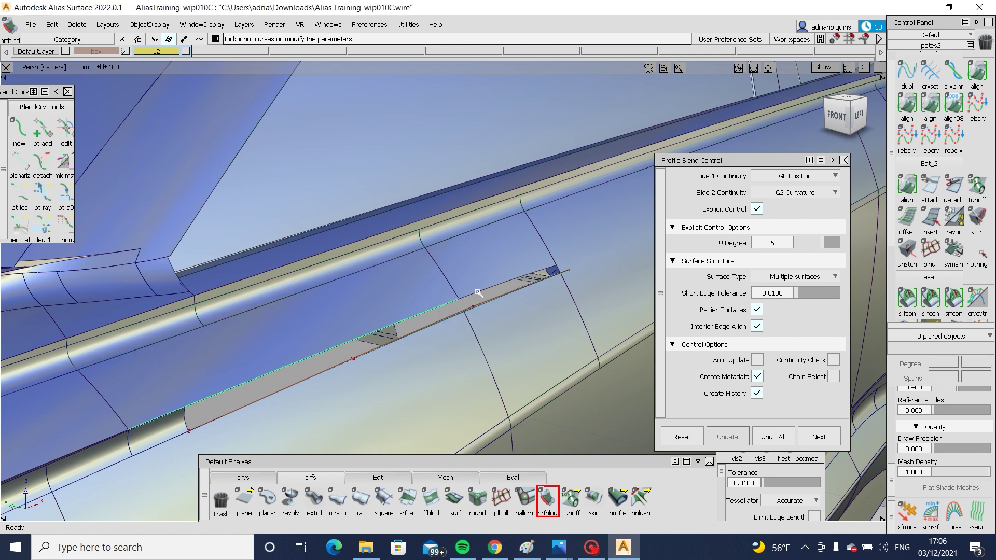
{"action": "left_click", "coordinate": [478, 293]}
{"action": "left_click", "coordinate": [329, 324]}
{"action": "mouse_move", "coordinate": [513, 367]}
{"action": "left_mouse_down", "text": "ctrl+shift"}
{"action": "mouse_move", "coordinate": [514, 283]}
{"action": "mouse_move", "coordinate": [476, 291]}
{"action": "left_mouse_up", "text": "ctrl+shift"}
{"action": "left_click", "coordinate": [488, 294]}
{"action": "left_click", "coordinate": [445, 305]}
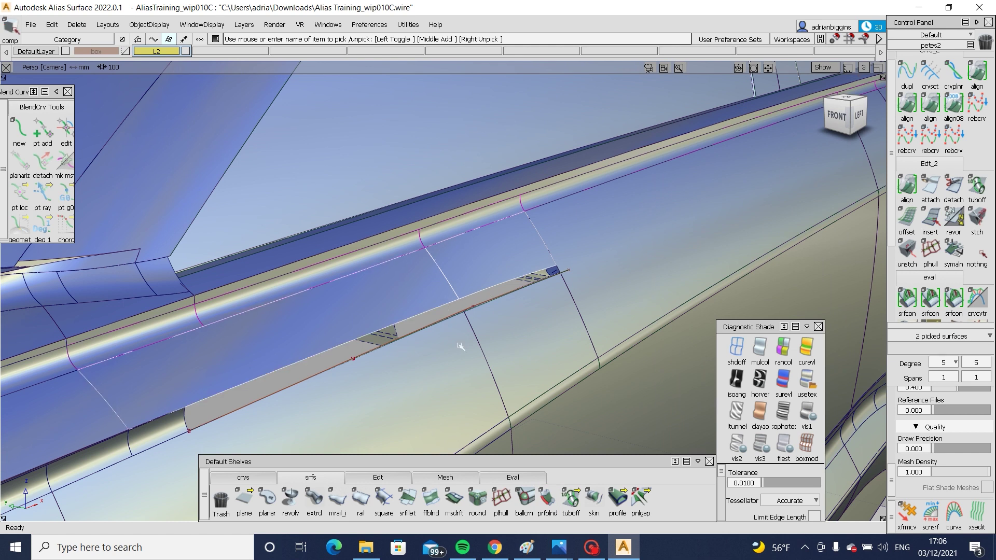
Step: Build a Profile Blend between the gap's upper and lower edges, with the fillet's rear end edge and the rear seam as profile curves
{"action": "left_click", "coordinate": [547, 498]}
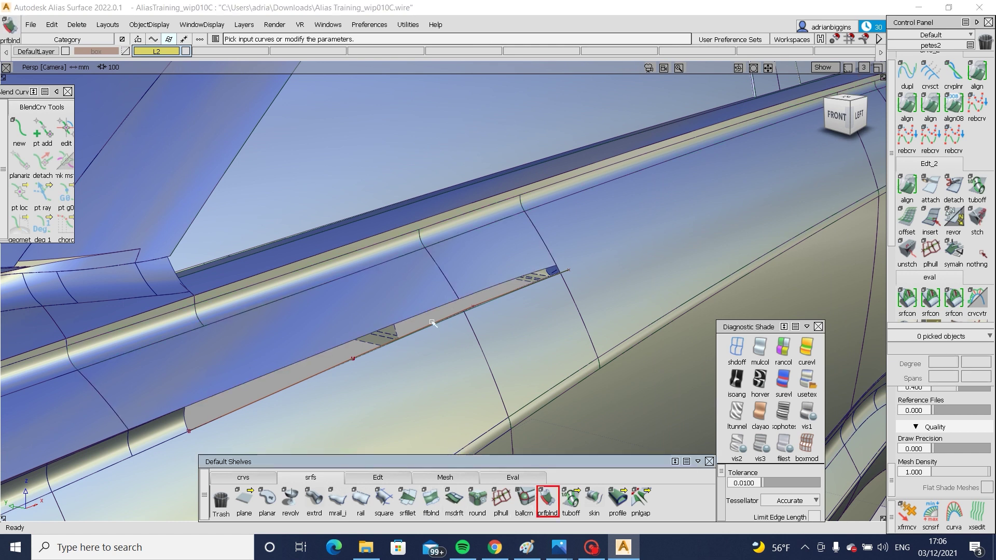
{"action": "left_click", "coordinate": [428, 310]}
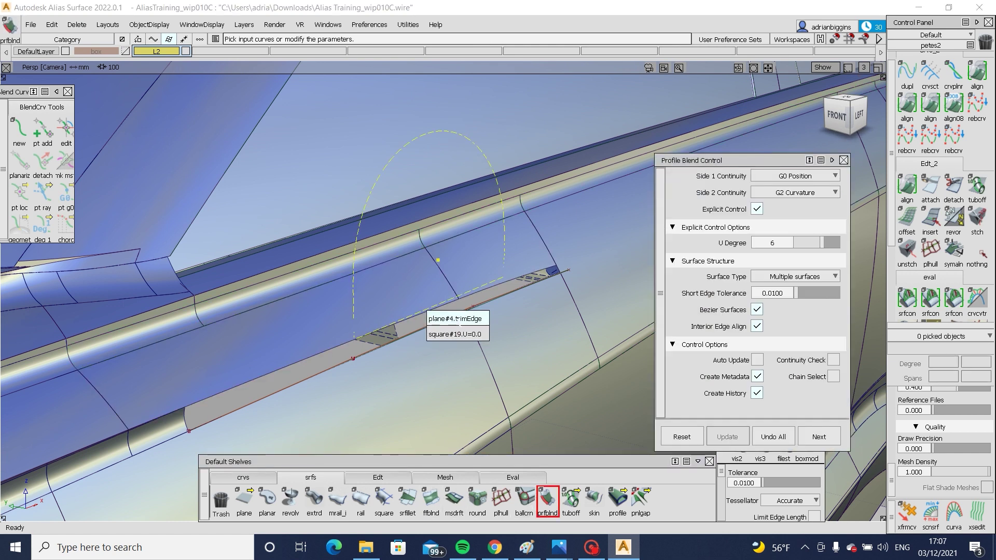
{"action": "left_click", "coordinate": [459, 335]}
{"action": "left_click_drag", "start_coordinate": [457, 332], "coordinate": [381, 351], "text": "alt+shift"}
{"action": "left_click", "coordinate": [322, 338]}
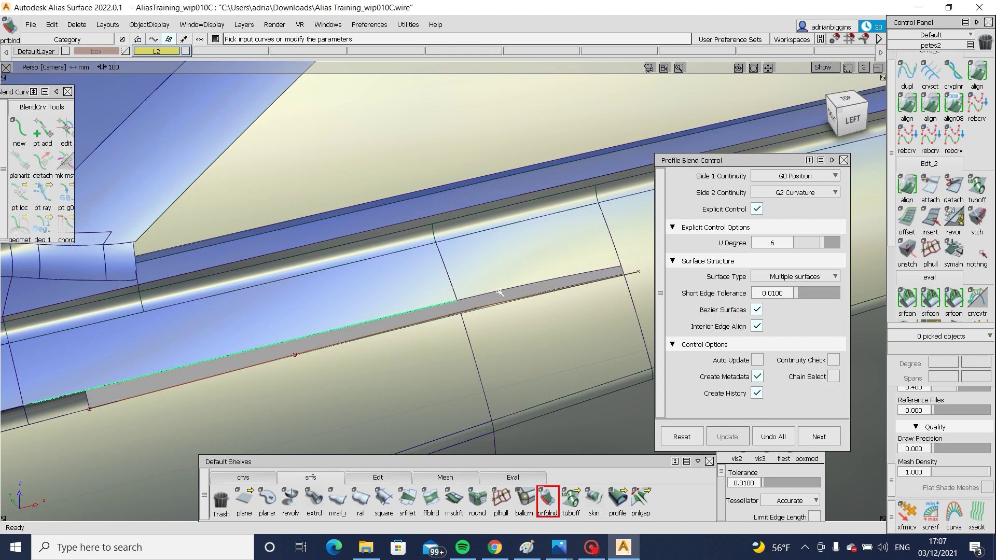
{"action": "left_click", "coordinate": [500, 309]}
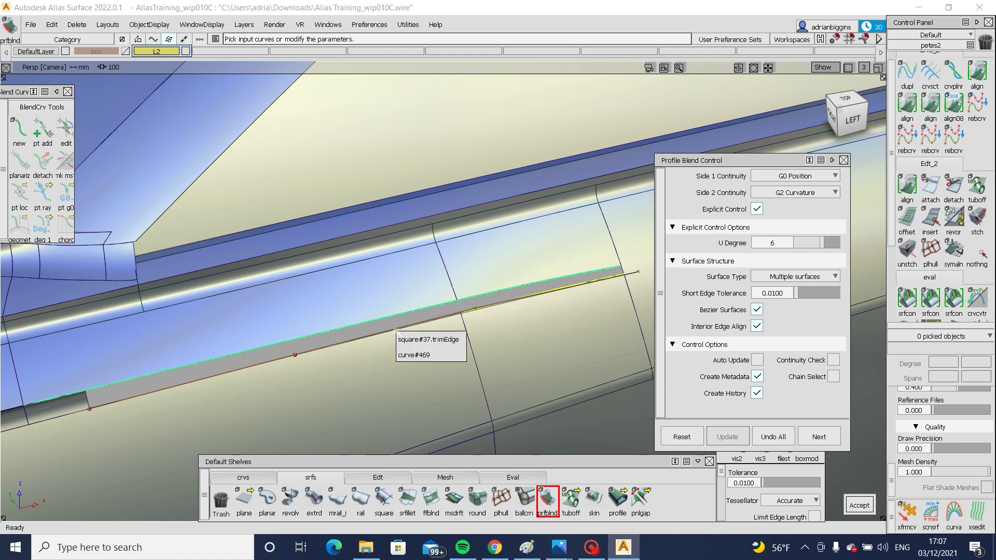
{"action": "key", "text": "space"}
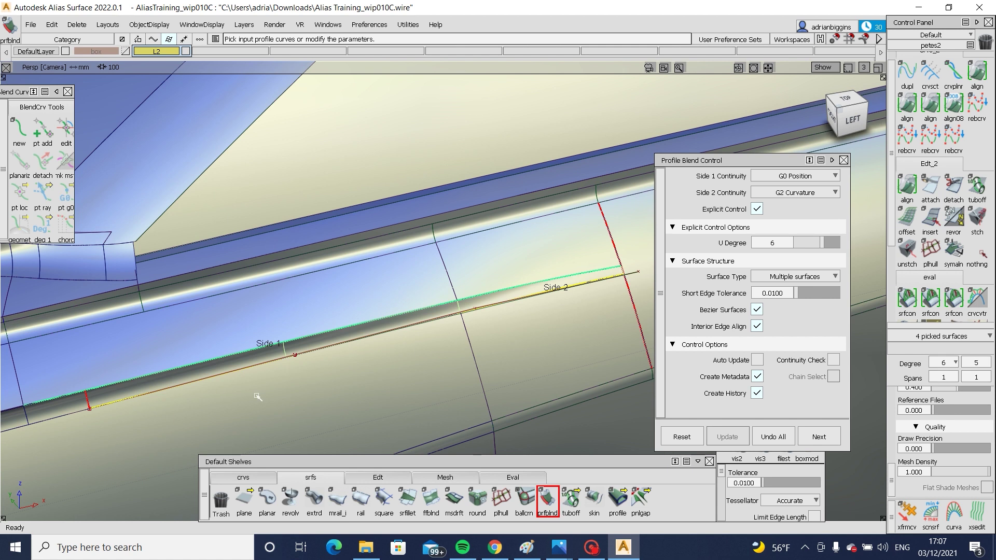
Step: Examine the new rear blend's transition from the fillet and its fade-out into the body side
{"action": "left_click_drag", "start_coordinate": [258, 397], "coordinate": [456, 274], "text": "alt+shift"}
{"action": "right_click_drag", "start_coordinate": [298, 349], "coordinate": [366, 365], "text": "alt+shift"}
{"action": "middle_click_drag", "start_coordinate": [366, 366], "coordinate": [618, 350], "text": "alt+shift"}
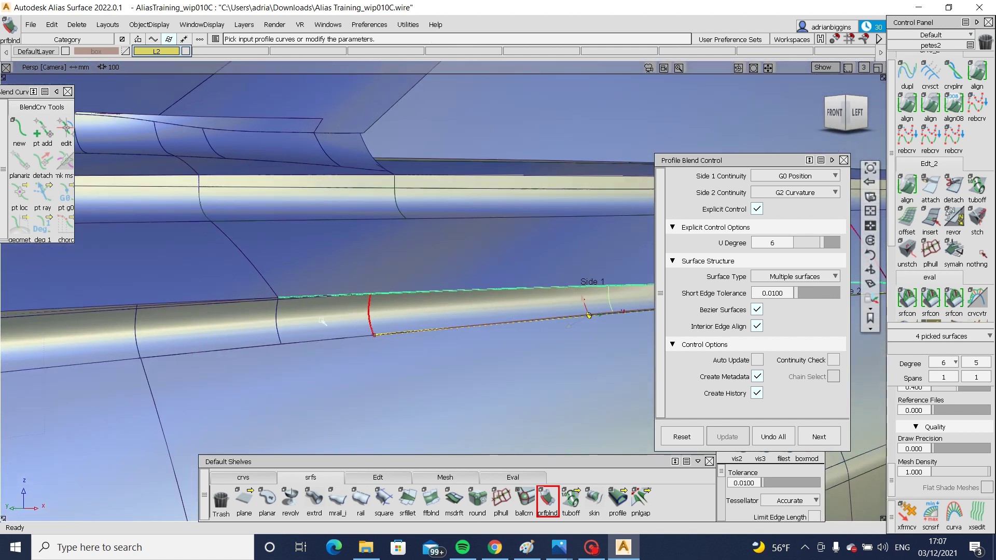
{"action": "right_click_drag", "start_coordinate": [391, 294], "coordinate": [407, 326], "text": "alt+shift"}
{"action": "left_click_drag", "start_coordinate": [393, 367], "coordinate": [404, 312], "text": "ctrl+shift"}
{"action": "left_click_drag", "start_coordinate": [416, 310], "coordinate": [381, 348], "text": "ctrl+shift"}
{"action": "left_click", "coordinate": [342, 350]}
{"action": "left_click", "coordinate": [344, 378]}
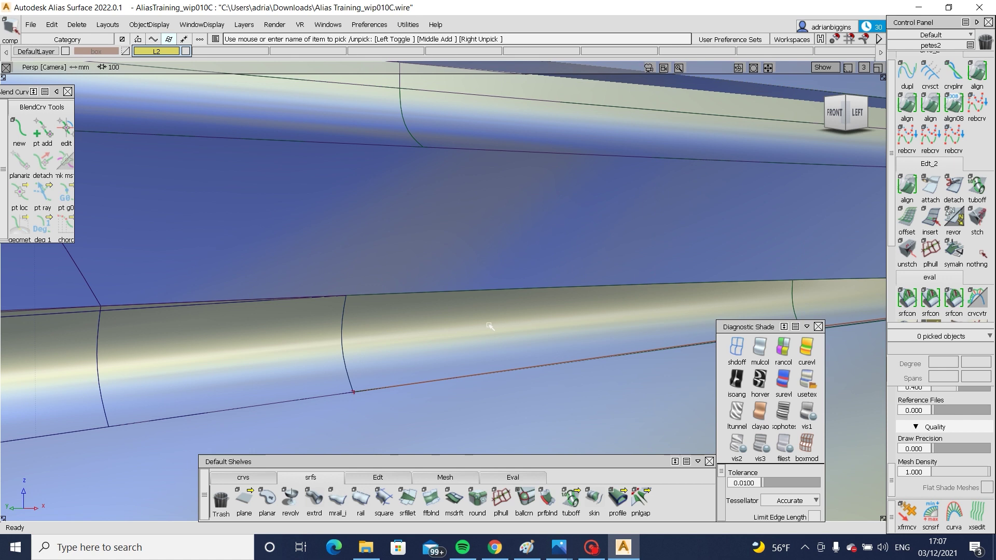
{"action": "middle_click_drag", "start_coordinate": [547, 329], "coordinate": [303, 344], "text": "alt+shift"}
{"action": "right_click_drag", "start_coordinate": [469, 379], "coordinate": [409, 369], "text": "alt+shift"}
{"action": "left_click_drag", "start_coordinate": [504, 345], "coordinate": [297, 405], "text": "alt+shift"}
{"action": "left_click_drag", "start_coordinate": [491, 394], "coordinate": [526, 331], "text": "alt+shift"}
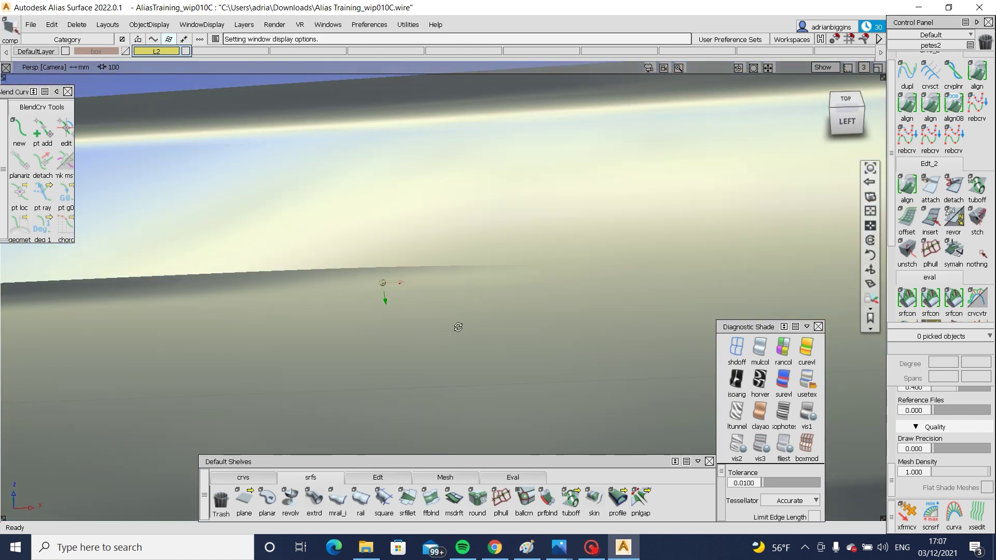
{"action": "mouse_move", "coordinate": [458, 327]}
{"action": "left_mouse_down", "text": "alt+shift"}
{"action": "mouse_move", "coordinate": [447, 258]}
{"action": "mouse_move", "coordinate": [392, 285]}
{"action": "mouse_move", "coordinate": [390, 315]}
{"action": "mouse_move", "coordinate": [700, 185]}
{"action": "left_mouse_up", "text": "alt+shift"}
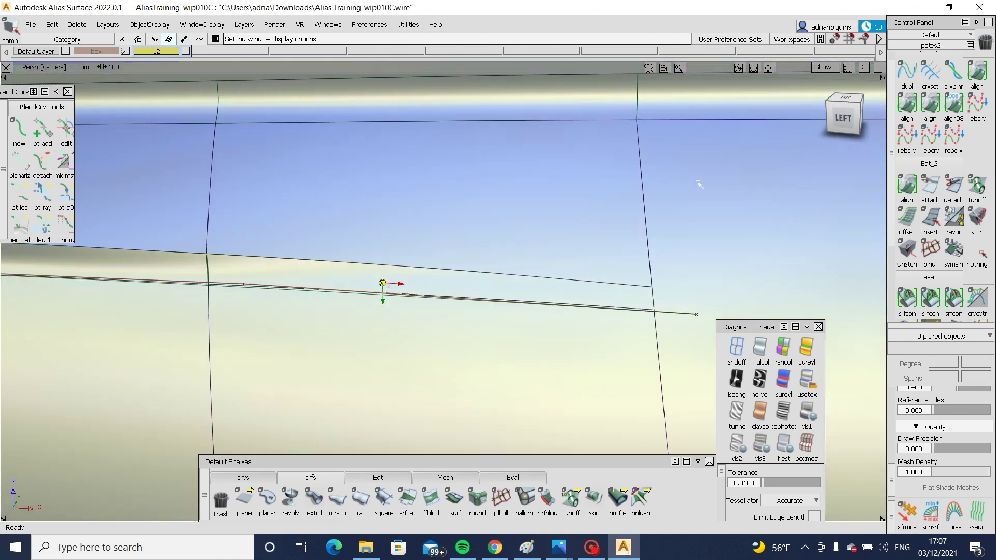
Step: Align the rear blend surface's lower edge to the body side surface with G2 continuity and Partial turned off
{"action": "double_click", "coordinate": [907, 106]}
{"action": "left_click", "coordinate": [518, 300]}
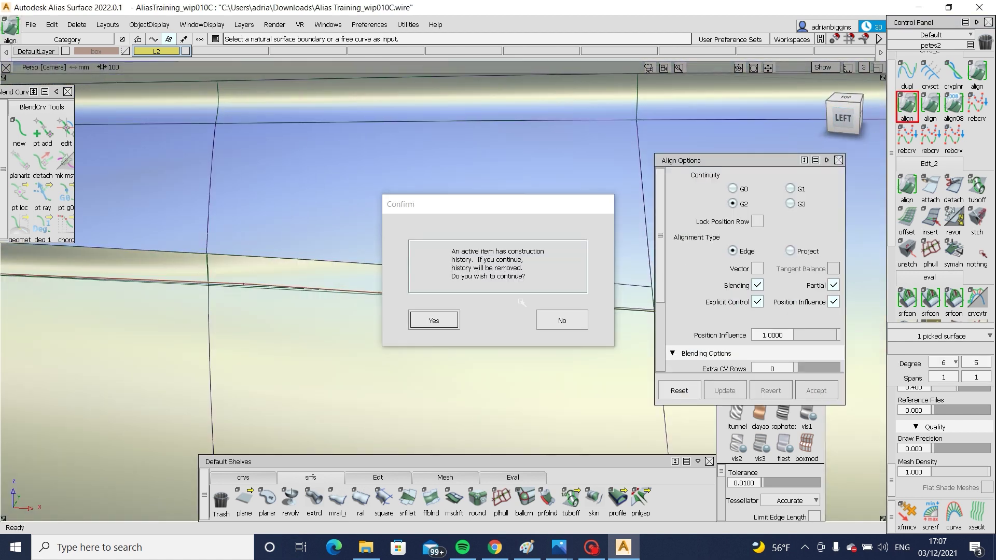
{"action": "key", "text": "Return"}
{"action": "left_click", "coordinate": [525, 309]}
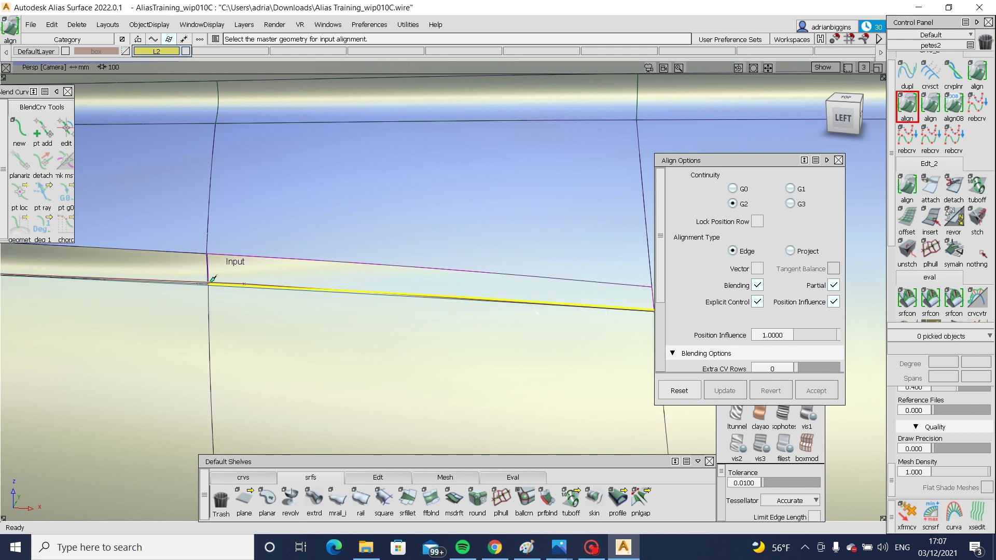
{"action": "left_click", "coordinate": [810, 347]}
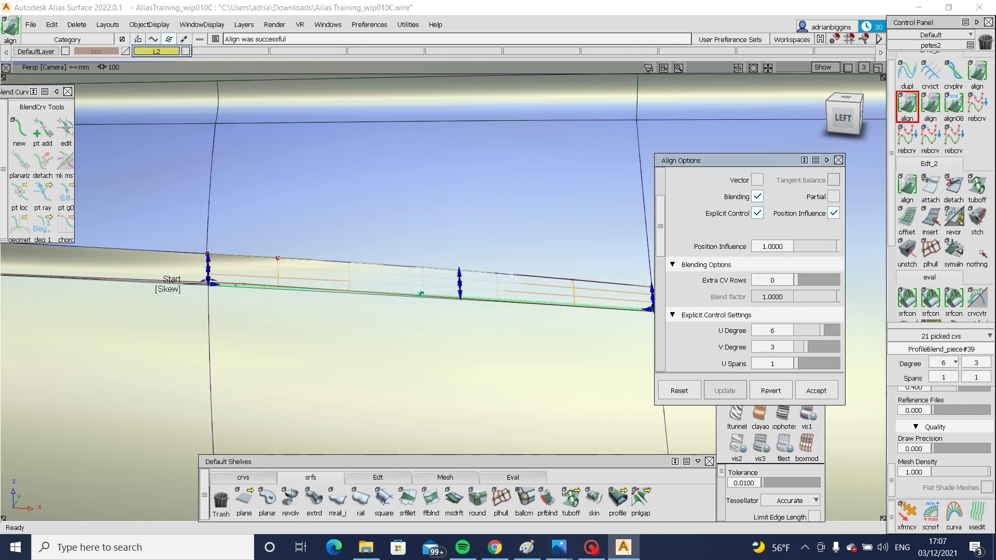
{"action": "left_click_drag", "start_coordinate": [510, 274], "coordinate": [487, 267], "text": "alt+shift"}
{"action": "right_click_drag", "start_coordinate": [487, 267], "coordinate": [385, 321], "text": "alt+shift"}
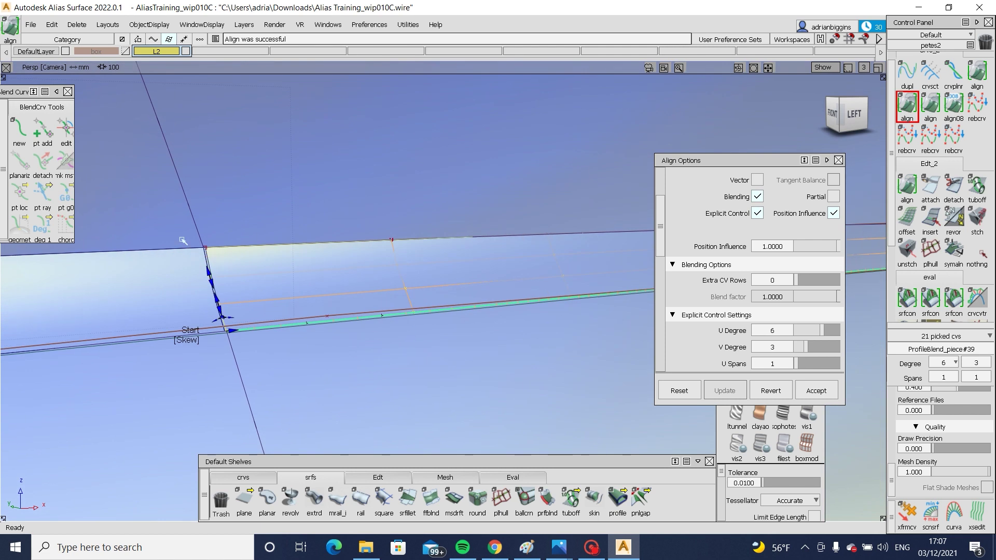
Step: Delete the thin sliver surface at the seam between the fillet's rear end and the rear blend
{"action": "mouse_move", "coordinate": [183, 240]}
{"action": "right_mouse_down", "text": "alt+shift"}
{"action": "mouse_move", "coordinate": [275, 296]}
{"action": "mouse_move", "coordinate": [338, 352]}
{"action": "right_mouse_up", "text": "alt+shift"}
{"action": "left_click_drag", "start_coordinate": [338, 352], "coordinate": [333, 312], "text": "ctrl+shift"}
{"action": "left_click_drag", "start_coordinate": [399, 316], "coordinate": [375, 351], "text": "ctrl+shift"}
{"action": "left_click", "coordinate": [375, 344]}
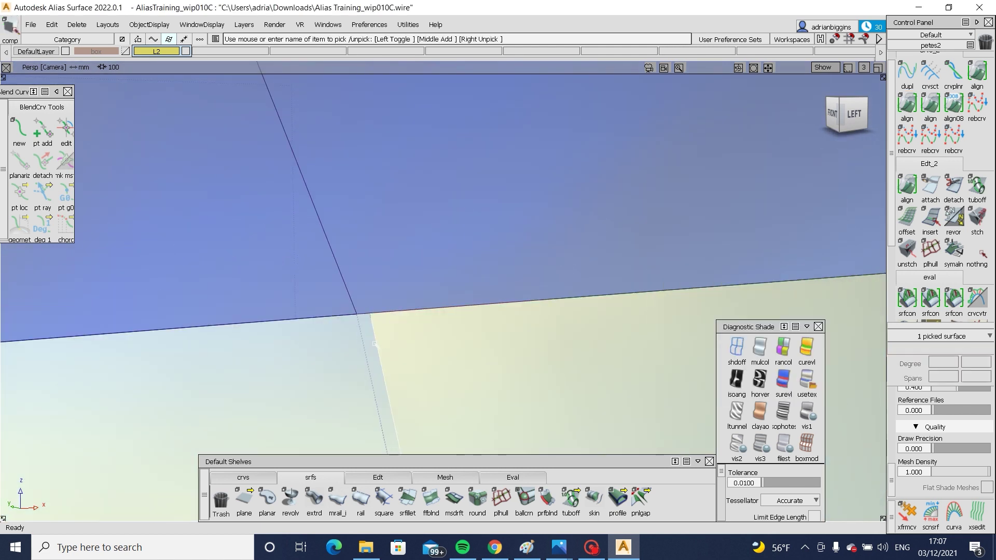
{"action": "key", "text": "Delete"}
{"action": "right_click_drag", "start_coordinate": [479, 389], "coordinate": [415, 374], "text": "alt+shift"}
{"action": "left_click_drag", "start_coordinate": [415, 373], "coordinate": [415, 407], "text": "alt+shift"}
{"action": "right_click_drag", "start_coordinate": [416, 407], "coordinate": [371, 389], "text": "alt+shift"}
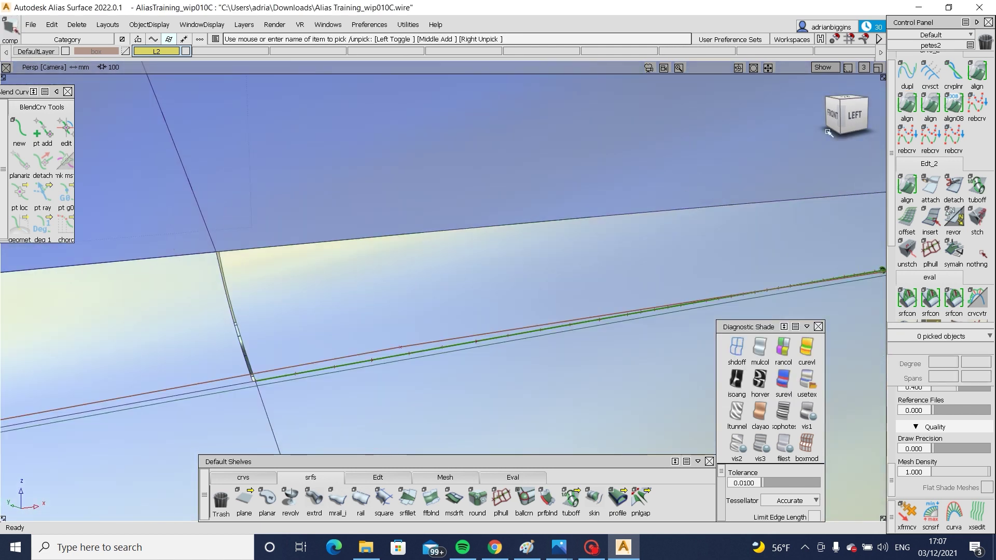
Step: Align the rear blend's front edge to the adjoining fillet's end edge with G2 continuity, with explicit degrees
{"action": "left_click", "coordinate": [903, 105]}
{"action": "left_click", "coordinate": [247, 316]}
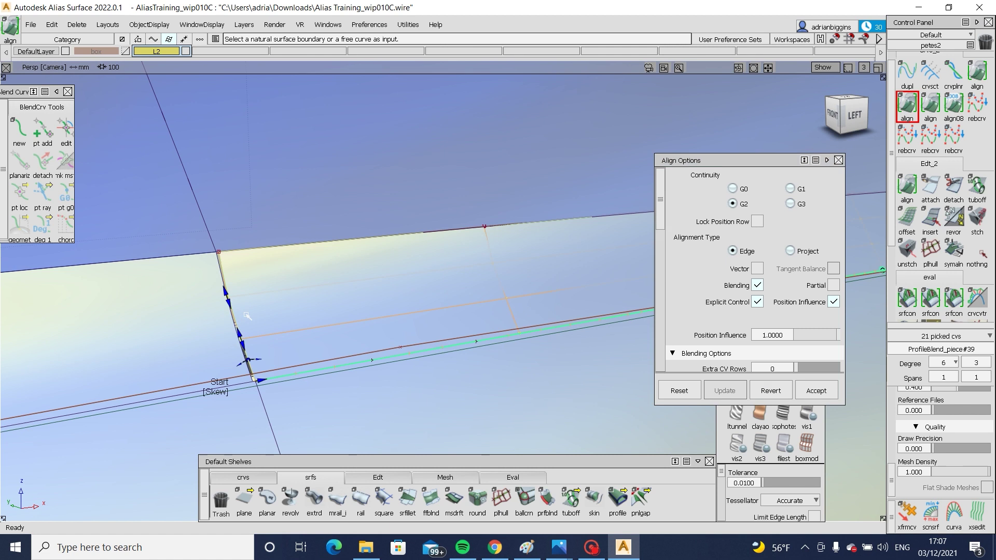
{"action": "left_click", "coordinate": [234, 314]}
{"action": "key", "text": "Return"}
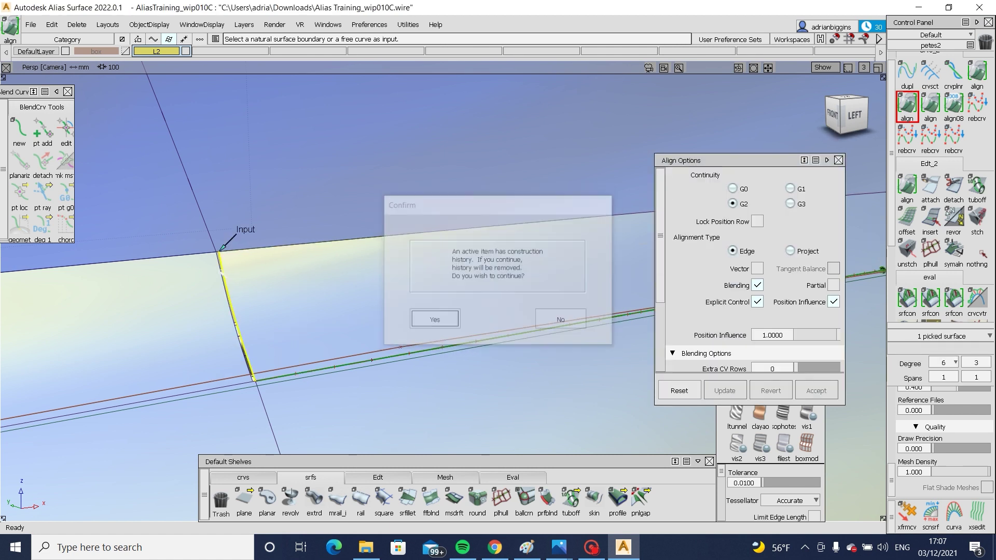
{"action": "left_click", "coordinate": [220, 271]}
{"action": "scroll", "coordinate": [793, 287], "scroll_direction": "down", "scroll_amount": 4}
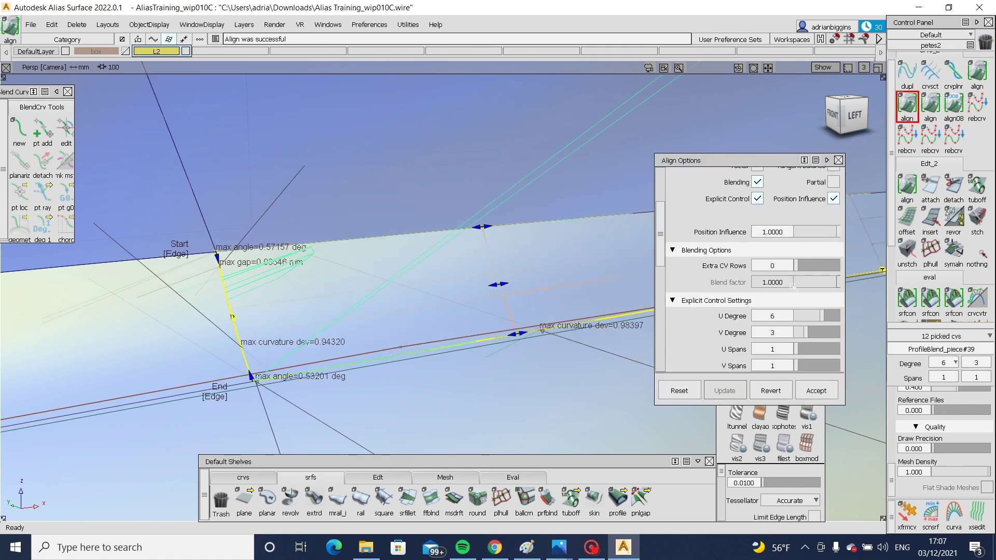
{"action": "left_click", "coordinate": [815, 334]}
{"action": "mouse_move", "coordinate": [551, 391]}
{"action": "left_mouse_down", "text": "ctrl+shift"}
{"action": "mouse_move", "coordinate": [556, 309]}
{"action": "mouse_move", "coordinate": [498, 418]}
{"action": "mouse_move", "coordinate": [441, 332]}
{"action": "mouse_move", "coordinate": [391, 381]}
{"action": "mouse_move", "coordinate": [291, 296]}
{"action": "mouse_move", "coordinate": [79, 338]}
{"action": "left_mouse_up", "text": "ctrl+shift"}
Step: Inspect the wing crease's fade-out on the shaded body without wireframe from the side, rear and front
{"action": "key", "text": "alt+t"}
{"action": "middle_click_drag", "start_coordinate": [78, 338], "coordinate": [314, 312], "text": "alt+shift"}
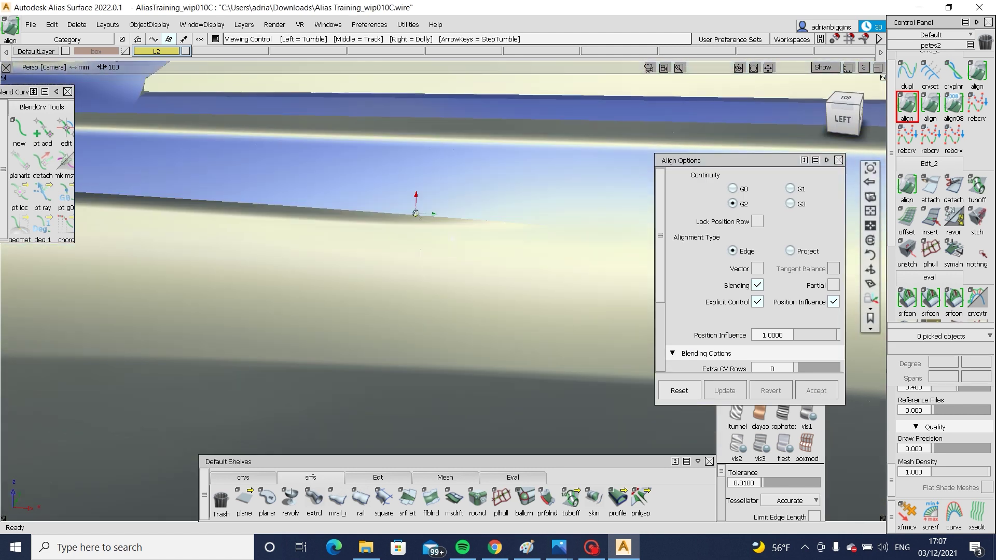
{"action": "left_click", "coordinate": [452, 236], "text": "alt+shift"}
{"action": "left_click_drag", "start_coordinate": [567, 280], "coordinate": [402, 254], "text": "alt+shift"}
{"action": "right_click_drag", "start_coordinate": [402, 254], "coordinate": [396, 296], "text": "alt+shift"}
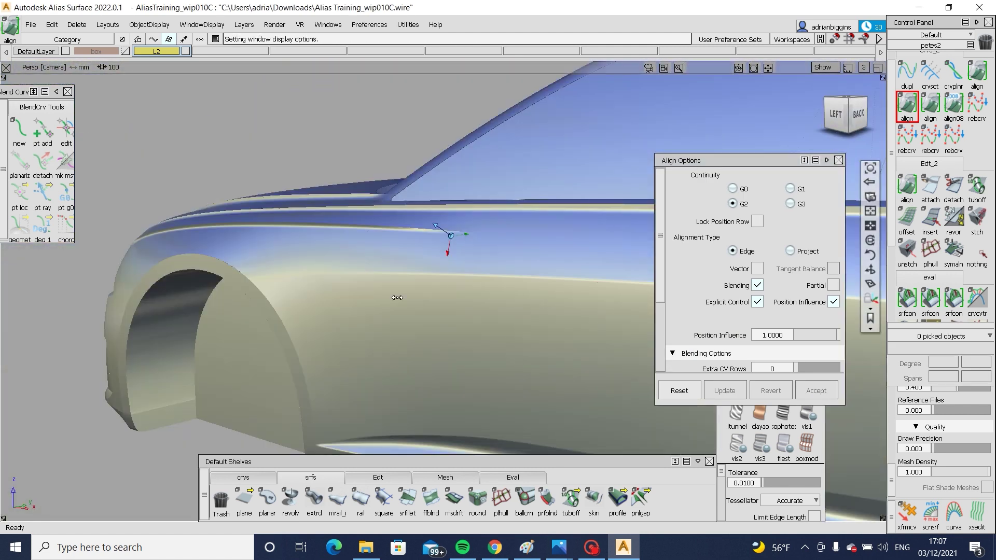
{"action": "left_click_drag", "start_coordinate": [396, 296], "coordinate": [349, 256], "text": "alt+shift"}
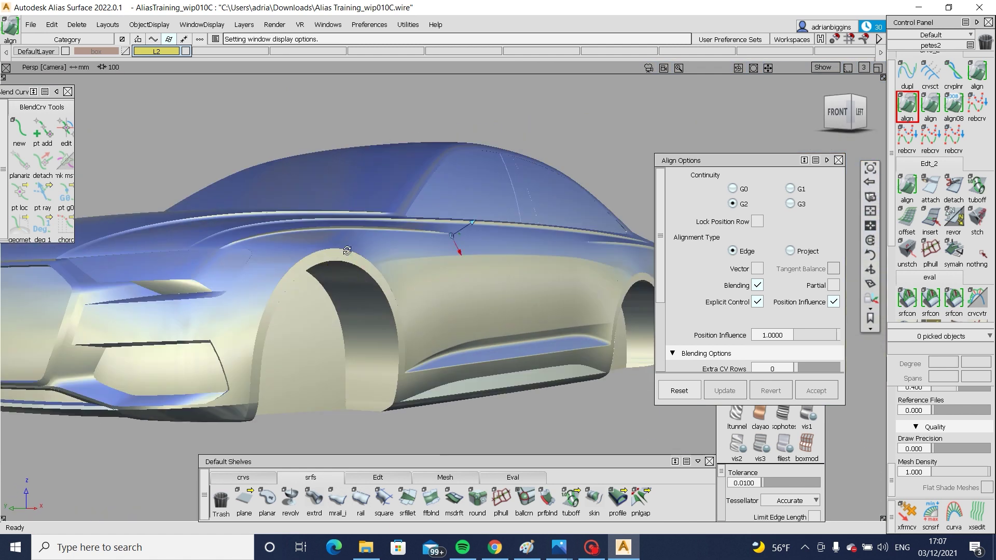
Step: Close the Align options and dock the Diagnostic Shade window below the Control Panel
{"action": "left_click", "coordinate": [839, 160]}
{"action": "left_click_drag", "start_coordinate": [830, 324], "coordinate": [925, 335]}
{"action": "right_click_drag", "start_coordinate": [363, 278], "coordinate": [332, 244], "text": "alt+shift"}
{"action": "left_click_drag", "start_coordinate": [332, 244], "coordinate": [469, 254], "text": "alt+shift"}
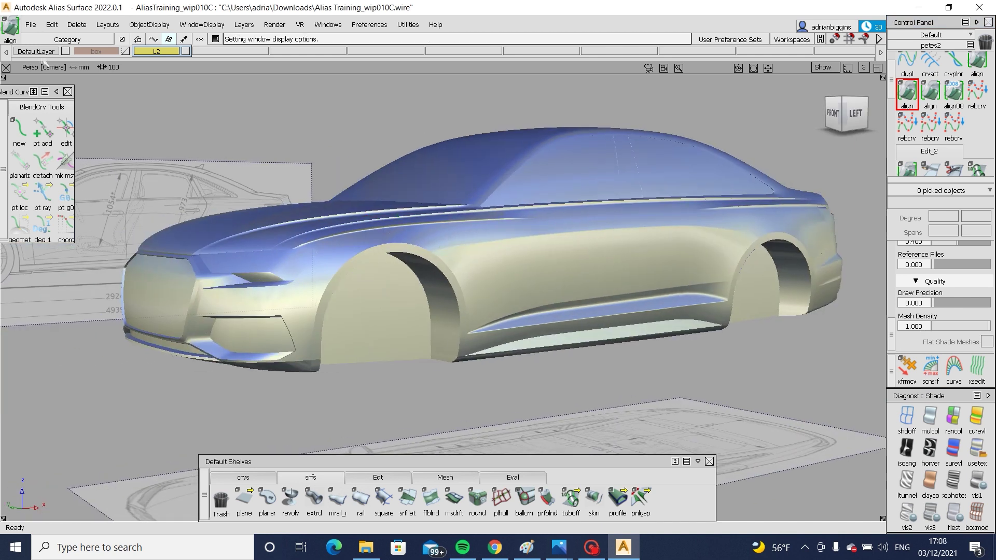
Step: Save the model as a new version named Alias Training_wip010D in the Downloads folder
{"action": "left_click", "coordinate": [31, 24]}
{"action": "left_click", "coordinate": [45, 119]}
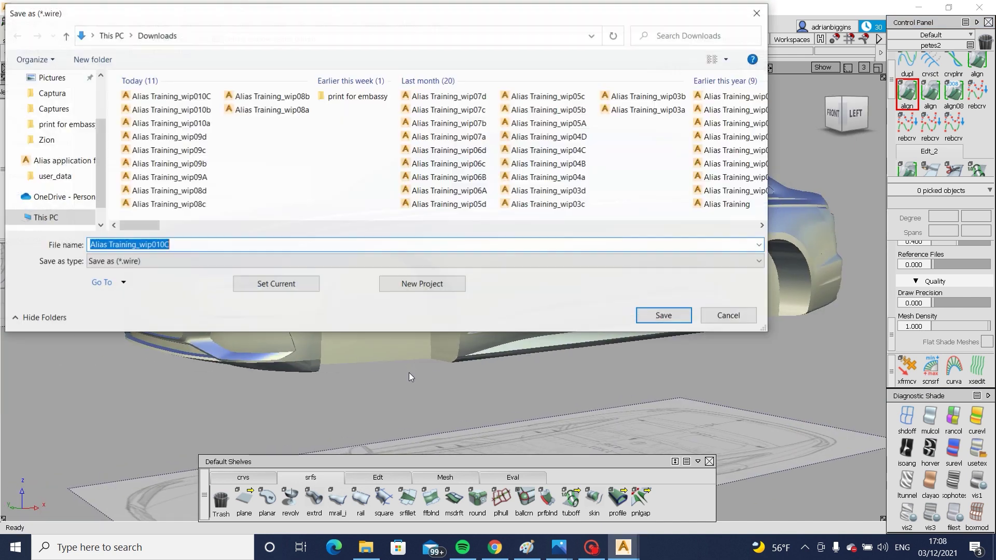
{"action": "left_click", "coordinate": [212, 241]}
{"action": "key", "text": "BackSpace"}
{"action": "type", "text": "D"}
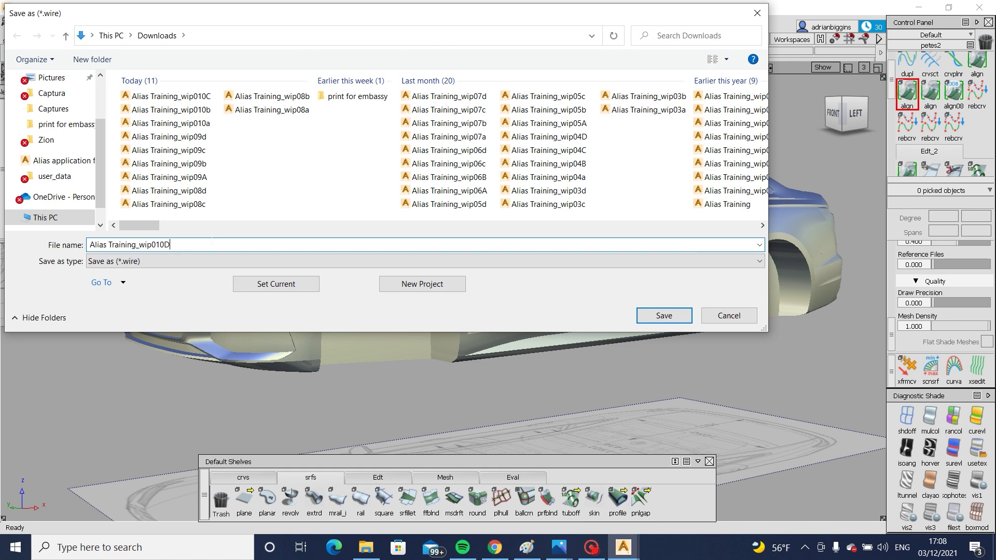
{"action": "left_click", "coordinate": [649, 315]}
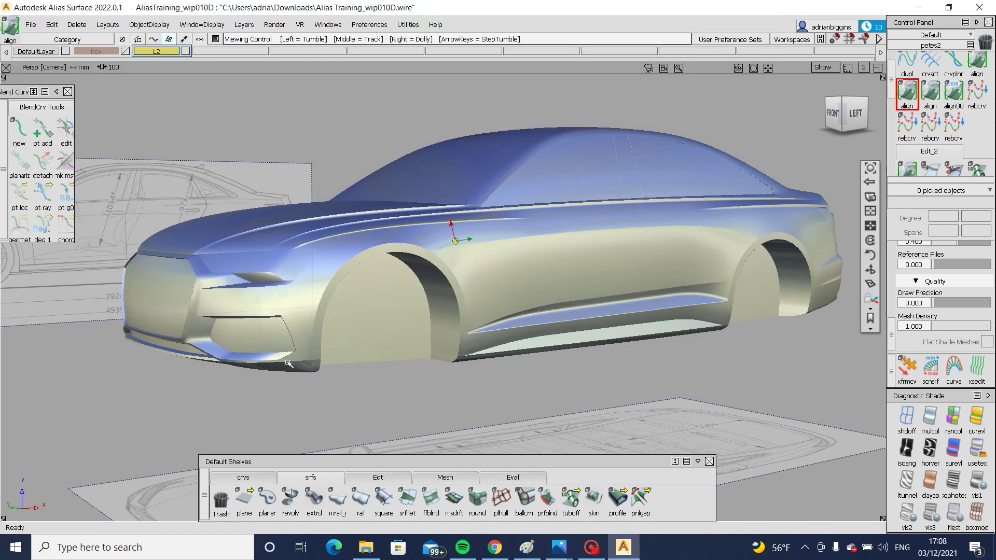
Step: Inspect the shaded headlight area and the front end of the wing crease up close
{"action": "right_click_drag", "start_coordinate": [200, 302], "coordinate": [436, 359], "text": "alt+shift"}
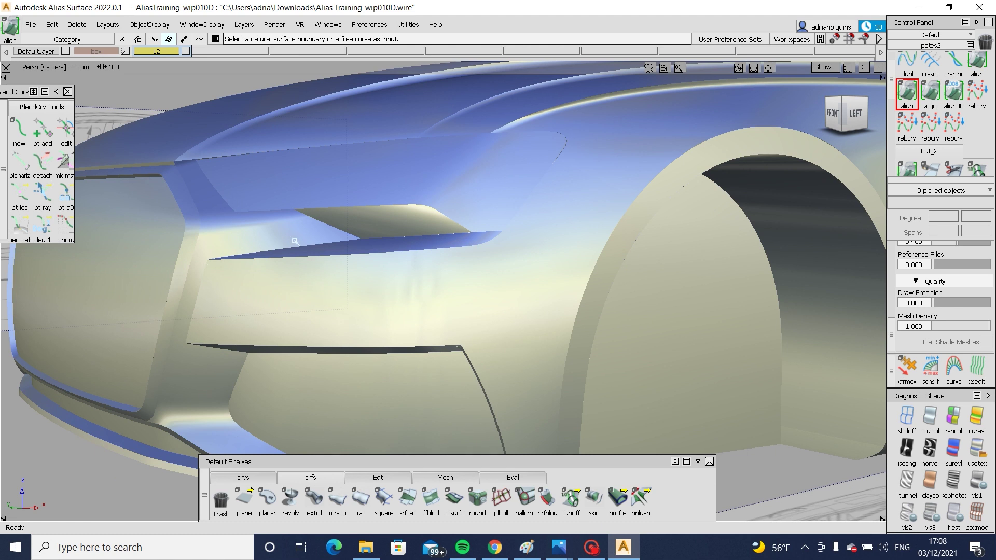
{"action": "right_click_drag", "start_coordinate": [508, 351], "coordinate": [522, 382], "text": "alt+shift"}
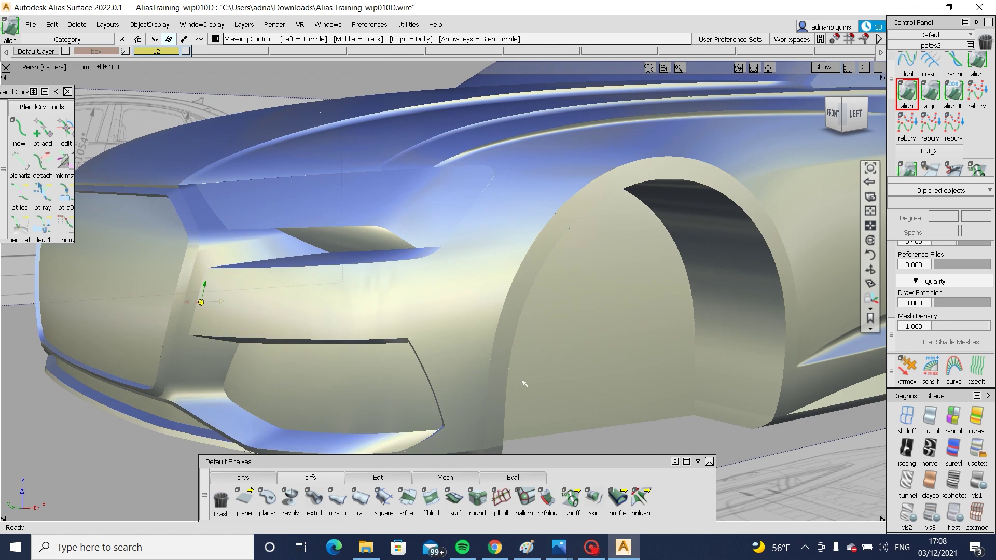
{"action": "middle_click_drag", "start_coordinate": [659, 187], "coordinate": [451, 320], "text": "alt+shift"}
{"action": "right_click_drag", "start_coordinate": [277, 280], "coordinate": [296, 308], "text": "alt+shift"}
{"action": "left_click_drag", "start_coordinate": [296, 307], "coordinate": [218, 347], "text": "alt+shift"}
{"action": "middle_click_drag", "start_coordinate": [217, 347], "coordinate": [318, 339], "text": "alt+shift"}
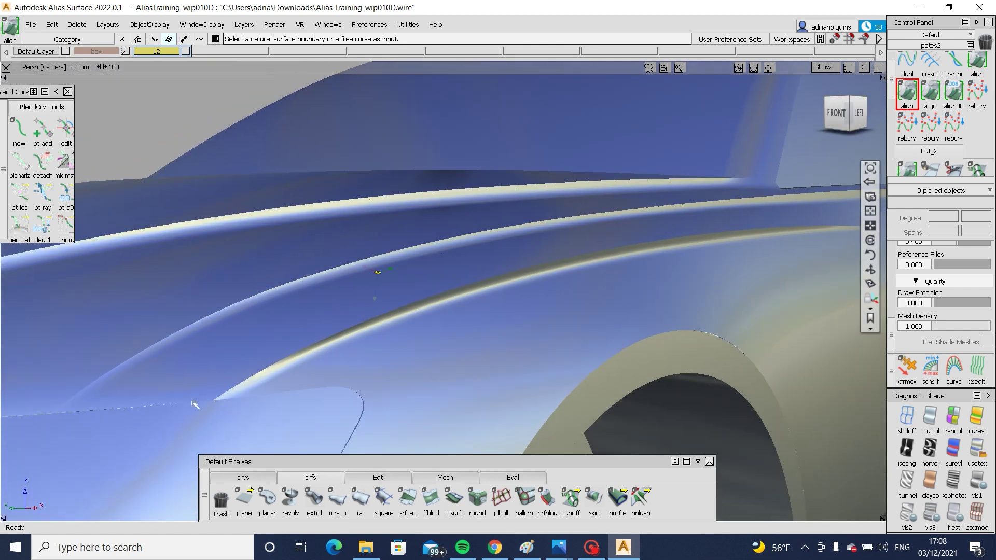
{"action": "key", "text": "alt+t"}
{"action": "left_click_drag", "start_coordinate": [436, 319], "coordinate": [463, 329], "text": "ctrl+shift"}
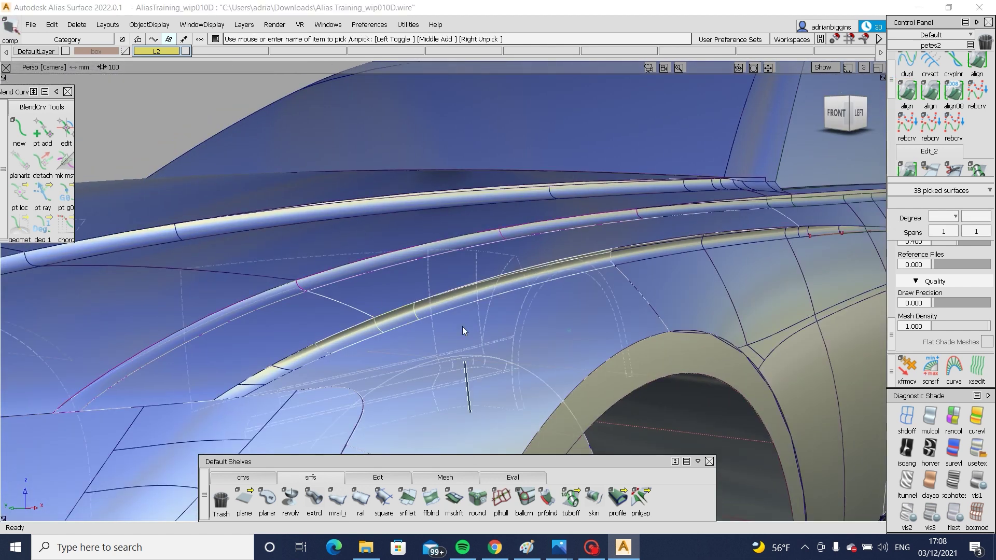
Step: Start a G2 chord Surface Fillet and pick all the crease fillet and blend surfaces as its first side
{"action": "left_click", "coordinate": [409, 500]}
{"action": "right_click_drag", "start_coordinate": [251, 385], "coordinate": [275, 409], "text": "alt+shift"}
{"action": "left_click", "coordinate": [241, 395]}
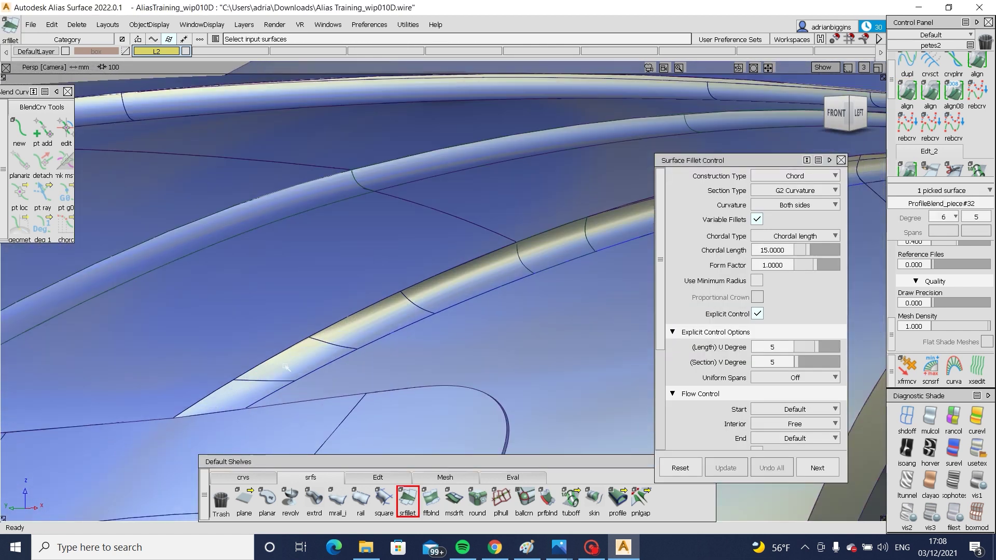
{"action": "left_click", "coordinate": [296, 363]}
{"action": "left_click", "coordinate": [371, 321]}
{"action": "left_click", "coordinate": [471, 280]}
{"action": "left_click", "coordinate": [549, 248]}
{"action": "left_click", "coordinate": [614, 230]}
{"action": "middle_click_drag", "start_coordinate": [614, 230], "coordinate": [138, 374], "text": "alt+shift"}
{"action": "middle_click_drag", "start_coordinate": [564, 258], "coordinate": [404, 292], "text": "alt+shift"}
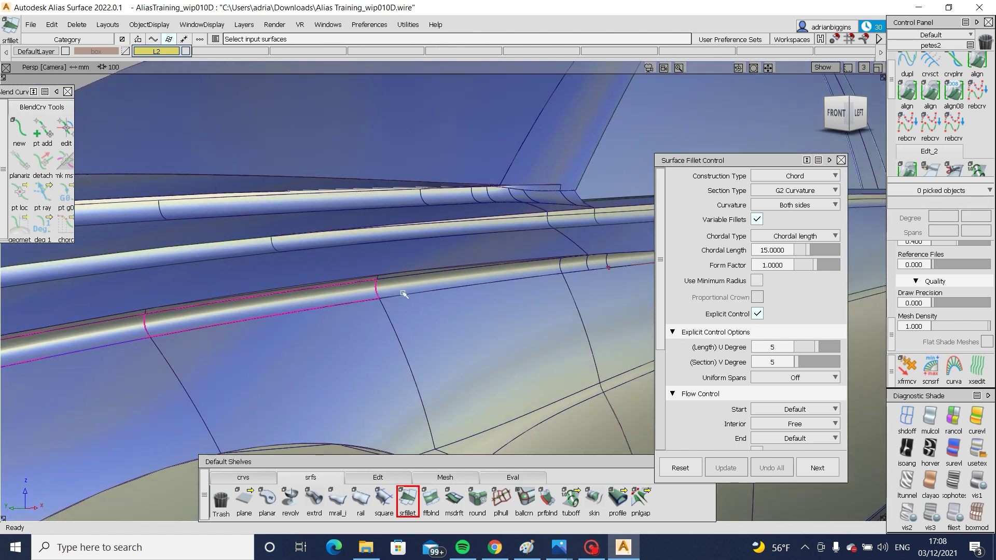
{"action": "right_click_drag", "start_coordinate": [427, 283], "coordinate": [587, 263], "text": "alt+shift"}
{"action": "left_click", "coordinate": [566, 264]}
{"action": "left_click", "coordinate": [617, 256]}
{"action": "middle_click_drag", "start_coordinate": [617, 256], "coordinate": [485, 296], "text": "alt+shift"}
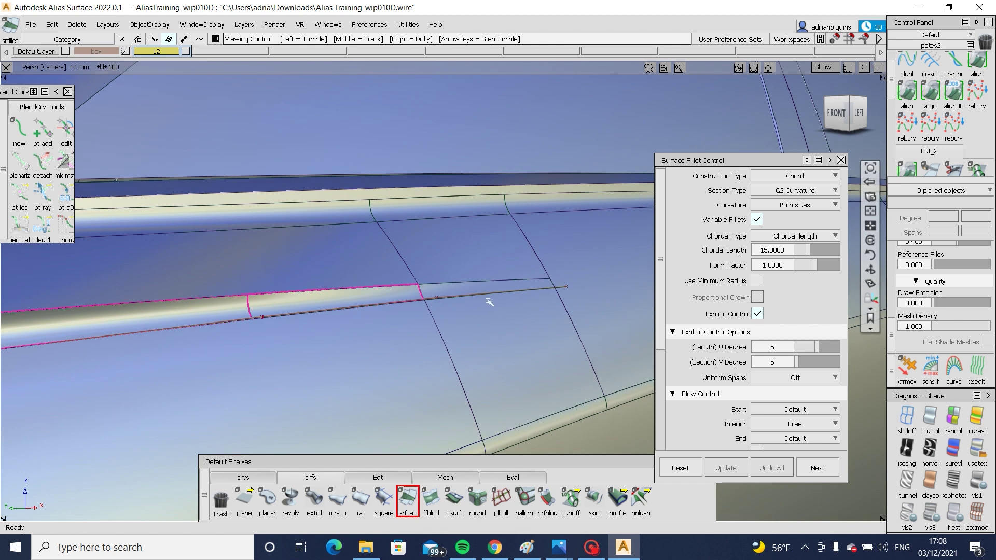
{"action": "left_click", "coordinate": [445, 290]}
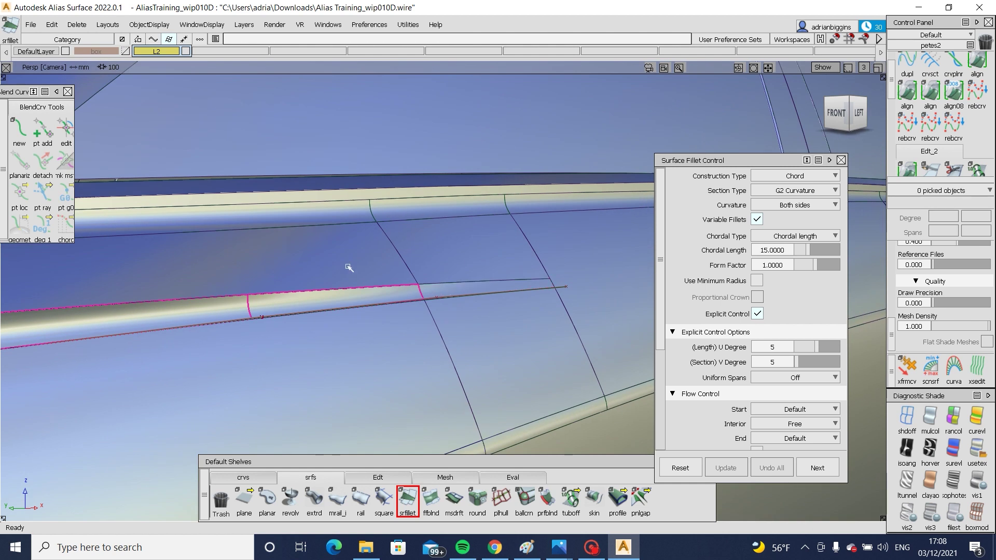
Step: Pick the panels above the crease as the second side and build the fillet with chordal length 5 and edge-aligned start and end
{"action": "left_click", "coordinate": [349, 267]}
{"action": "middle_click_drag", "start_coordinate": [471, 305], "coordinate": [727, 241], "text": "alt+shift"}
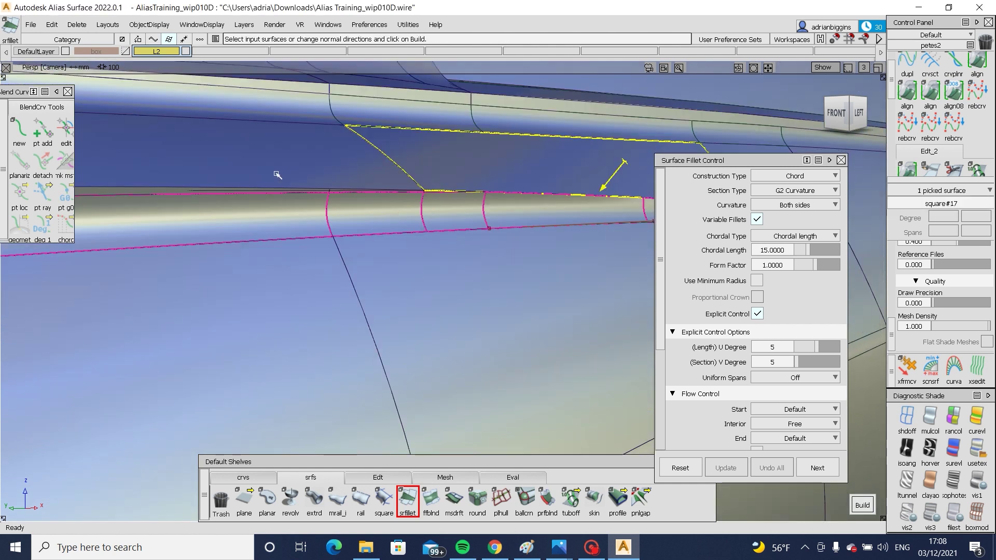
{"action": "left_click_drag", "start_coordinate": [269, 225], "coordinate": [285, 279], "text": "alt+shift"}
{"action": "right_click_drag", "start_coordinate": [598, 233], "coordinate": [425, 302], "text": "alt+shift"}
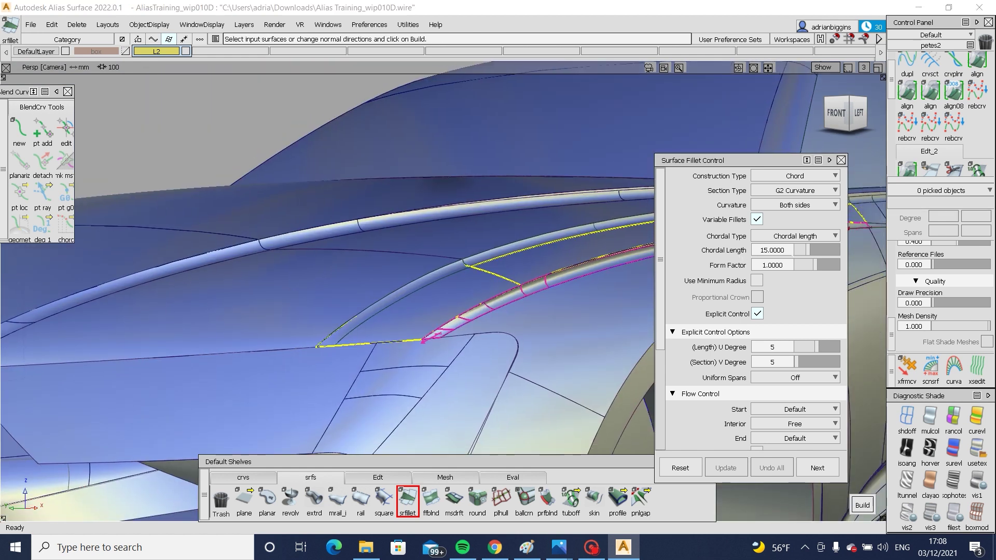
{"action": "left_click", "coordinate": [785, 249]}
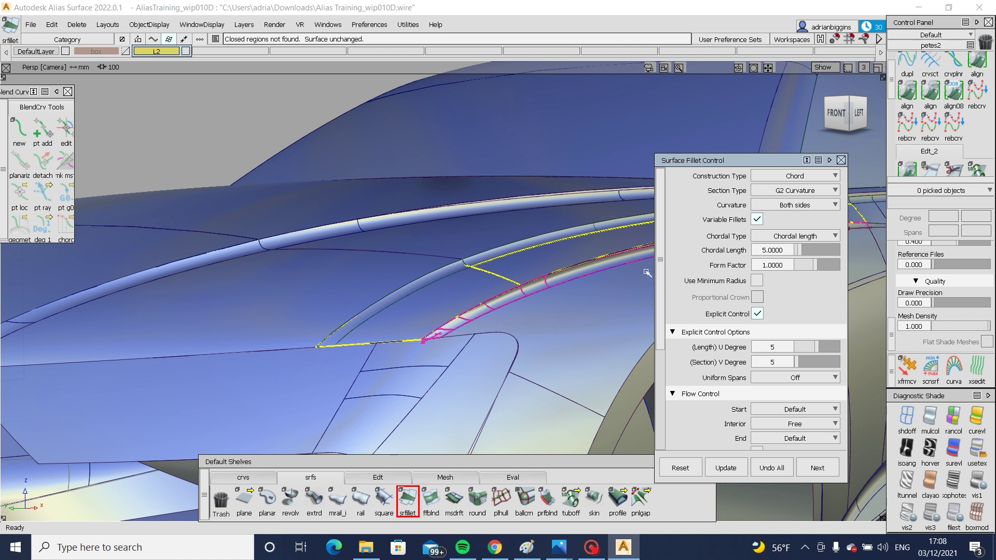
{"action": "left_click", "coordinate": [470, 335]}
{"action": "middle_click_drag", "start_coordinate": [560, 291], "coordinate": [384, 290], "text": "alt+shift"}
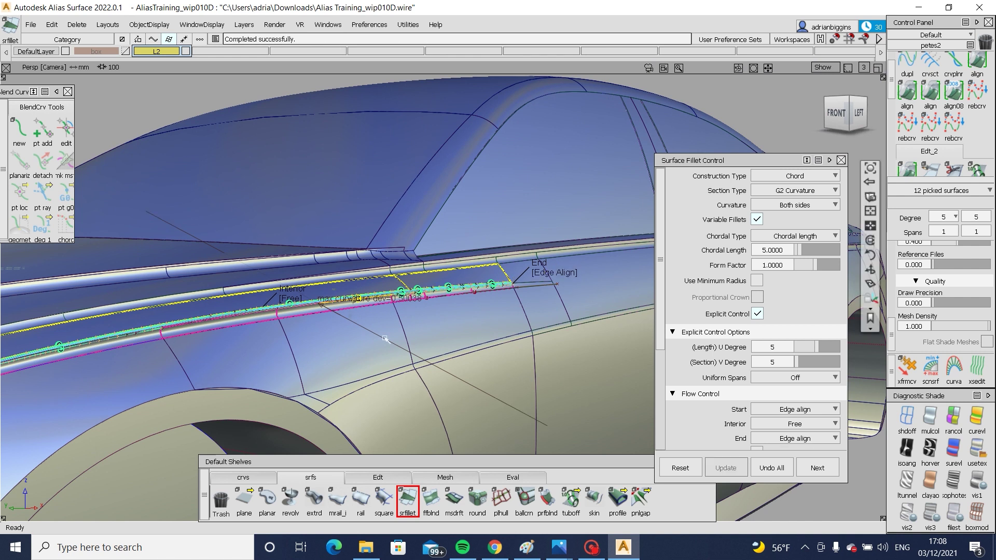
{"action": "right_click_drag", "start_coordinate": [357, 301], "coordinate": [403, 301], "text": "alt+shift"}
{"action": "mouse_move", "coordinate": [403, 300]}
{"action": "left_mouse_down", "text": "alt+shift"}
{"action": "mouse_move", "coordinate": [461, 332]}
{"action": "mouse_move", "coordinate": [461, 301]}
{"action": "left_mouse_up", "text": "alt+shift"}
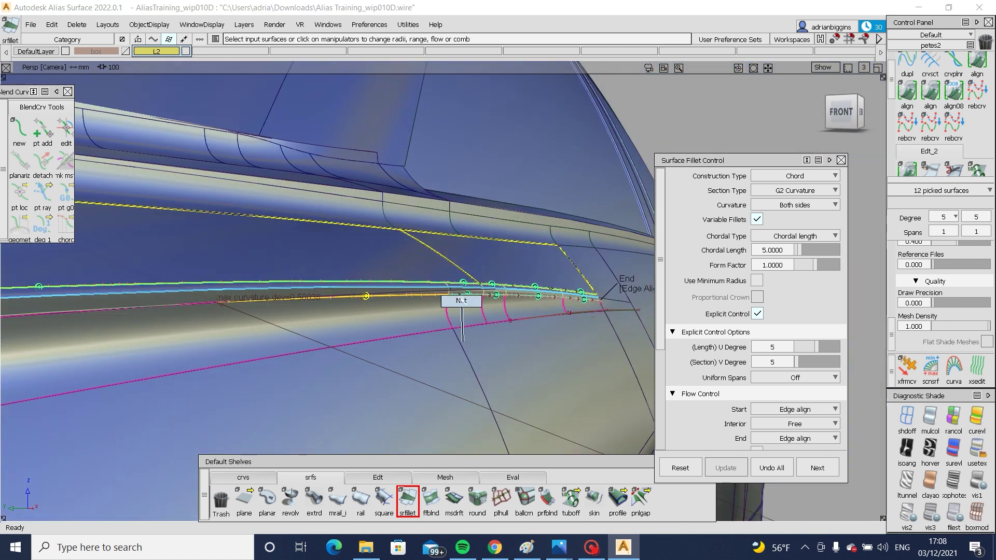
Step: Examine the skin blend surface below the new fillet and open the curve projected onto it
{"action": "key", "text": "ctrl+m"}
{"action": "key", "text": "ctrl+m"}
{"action": "left_click_drag", "start_coordinate": [383, 278], "coordinate": [347, 291], "text": "ctrl+shift"}
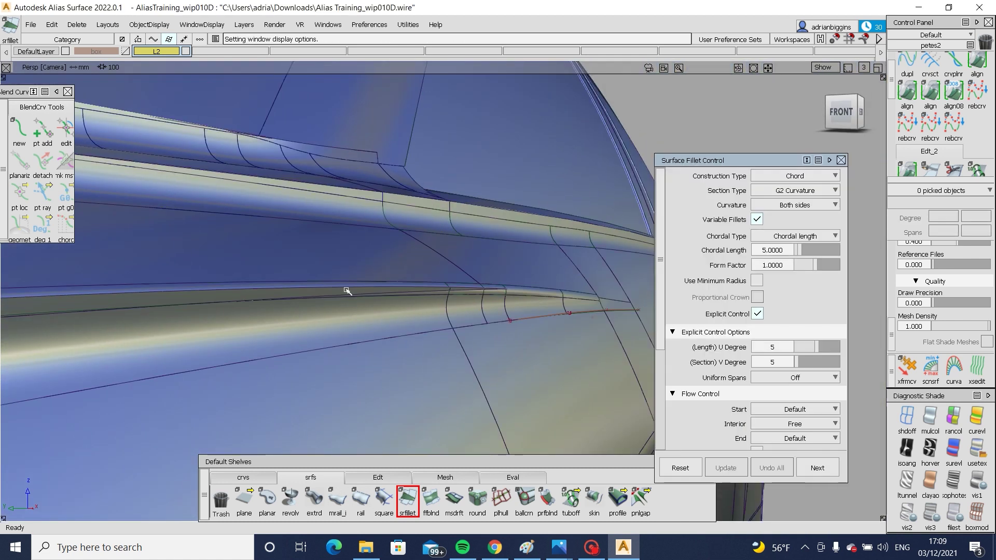
{"action": "left_click", "coordinate": [347, 291]}
{"action": "left_click_drag", "start_coordinate": [214, 318], "coordinate": [389, 314], "text": "alt+shift"}
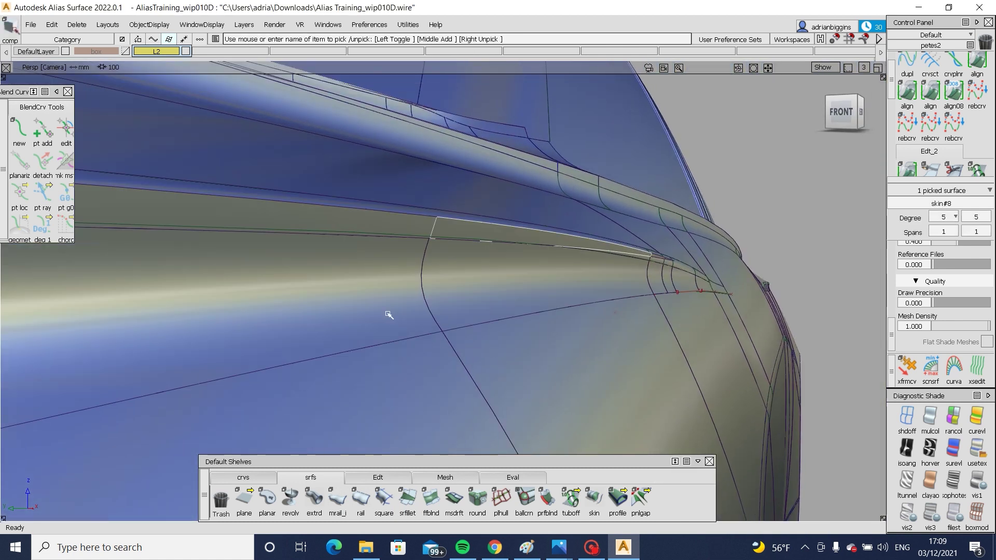
{"action": "key", "text": "ctrl+z"}
{"action": "left_click_drag", "start_coordinate": [451, 298], "coordinate": [478, 221], "text": "alt+shift"}
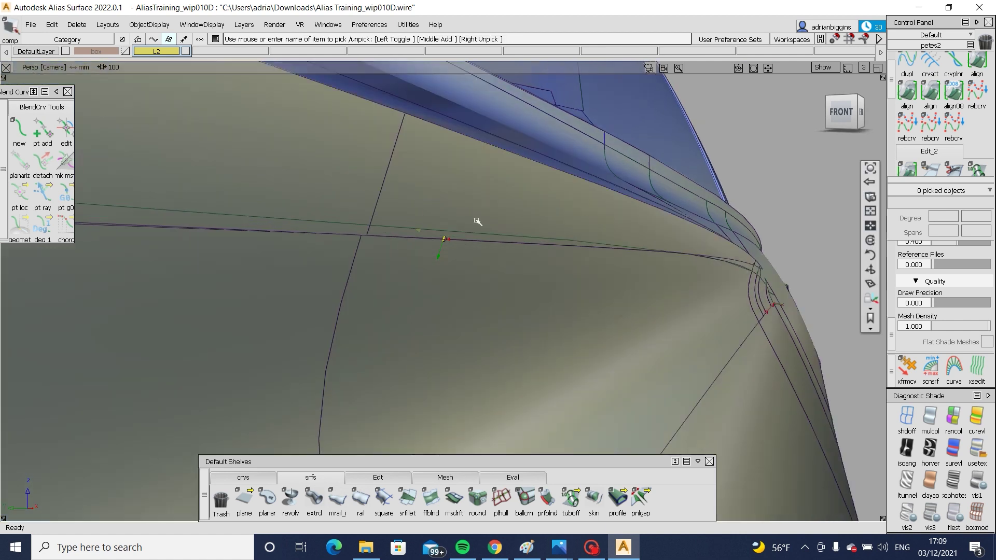
{"action": "left_click", "coordinate": [405, 229]}
{"action": "middle_click_drag", "start_coordinate": [441, 207], "coordinate": [400, 229], "text": "ctrl+shift"}
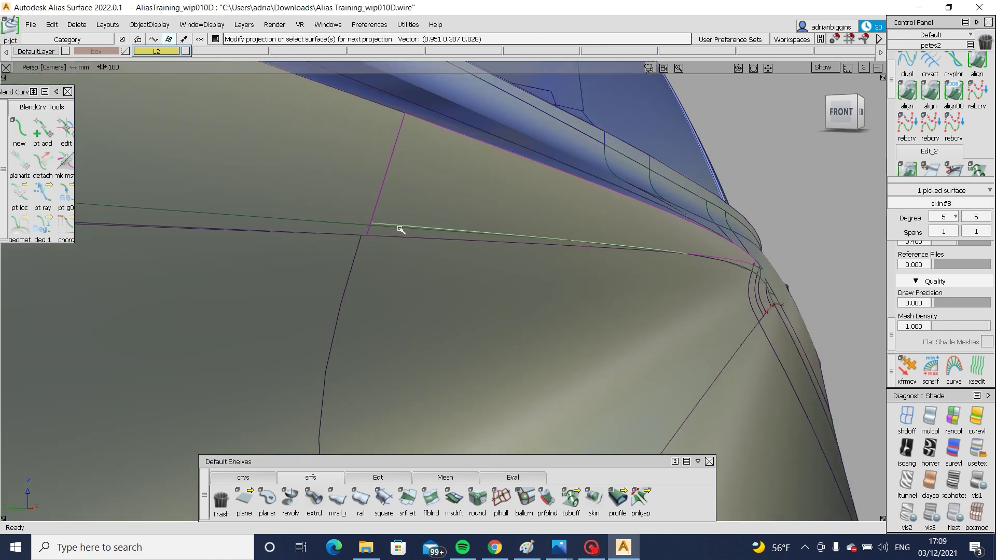
Step: Query-edit the surface fillet on the crease's upper edge and undo it
{"action": "left_click_drag", "start_coordinate": [418, 263], "coordinate": [451, 187], "text": "ctrl+shift"}
{"action": "middle_click_drag", "start_coordinate": [742, 156], "coordinate": [599, 156], "text": "ctrl+shift"}
{"action": "mouse_move", "coordinate": [599, 156]}
{"action": "left_mouse_down", "text": "alt+shift"}
{"action": "mouse_move", "coordinate": [593, 220]}
{"action": "mouse_move", "coordinate": [611, 238]}
{"action": "left_mouse_up", "text": "alt+shift"}
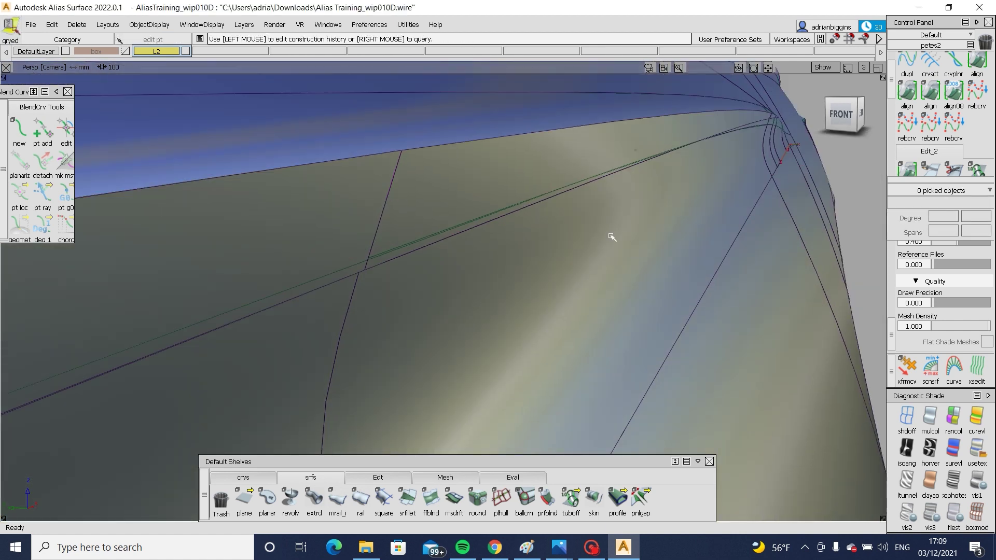
{"action": "middle_click_drag", "start_coordinate": [565, 139], "coordinate": [438, 141], "text": "ctrl+shift"}
{"action": "left_click", "coordinate": [631, 143]}
{"action": "left_click", "coordinate": [632, 145]}
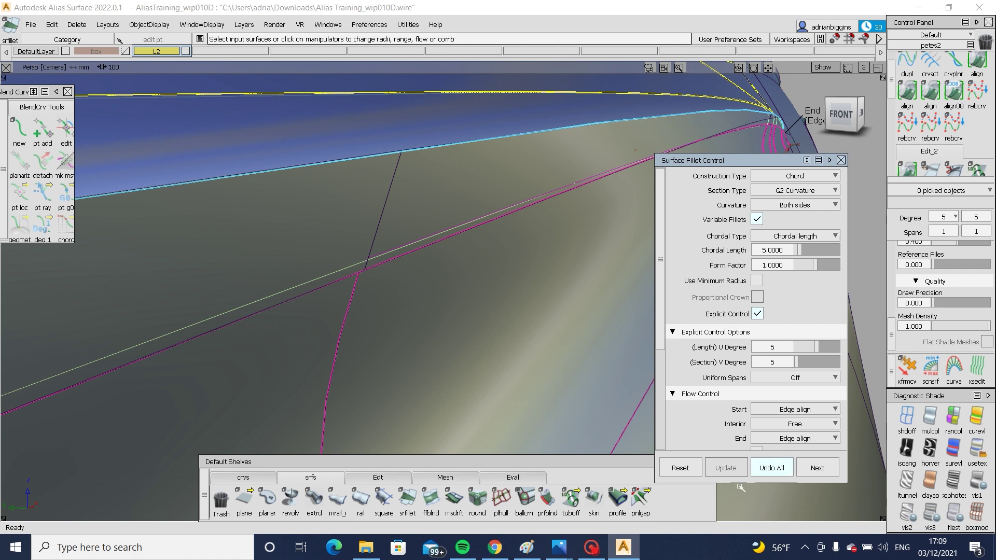
Step: Restart the G2 chord Surface Fillet and pick the crease surfaces along the wing to its front tip as the first side
{"action": "left_click", "coordinate": [407, 498]}
{"action": "left_click", "coordinate": [452, 213]}
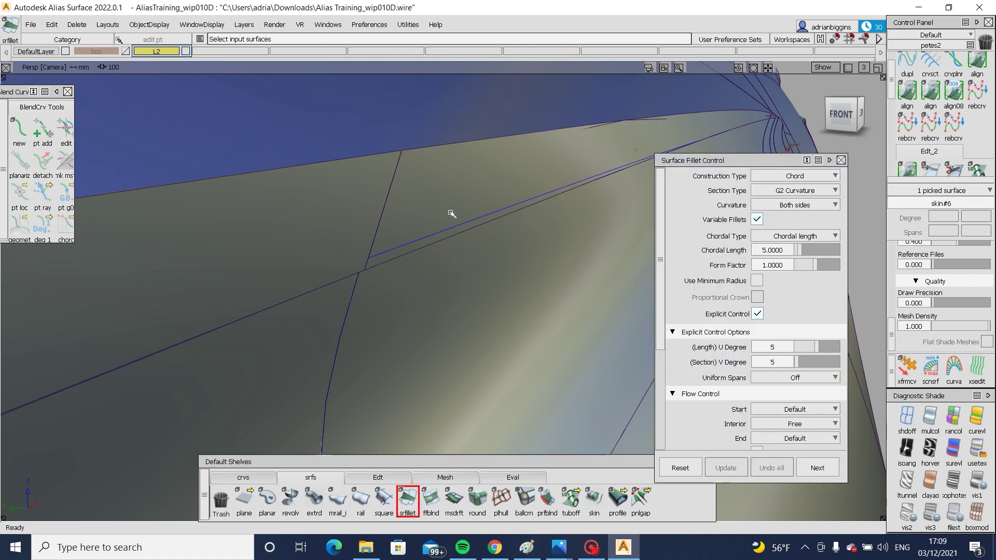
{"action": "left_click_drag", "start_coordinate": [265, 351], "coordinate": [346, 278], "text": "alt+shift"}
{"action": "right_click_drag", "start_coordinate": [347, 277], "coordinate": [498, 259], "text": "alt+shift"}
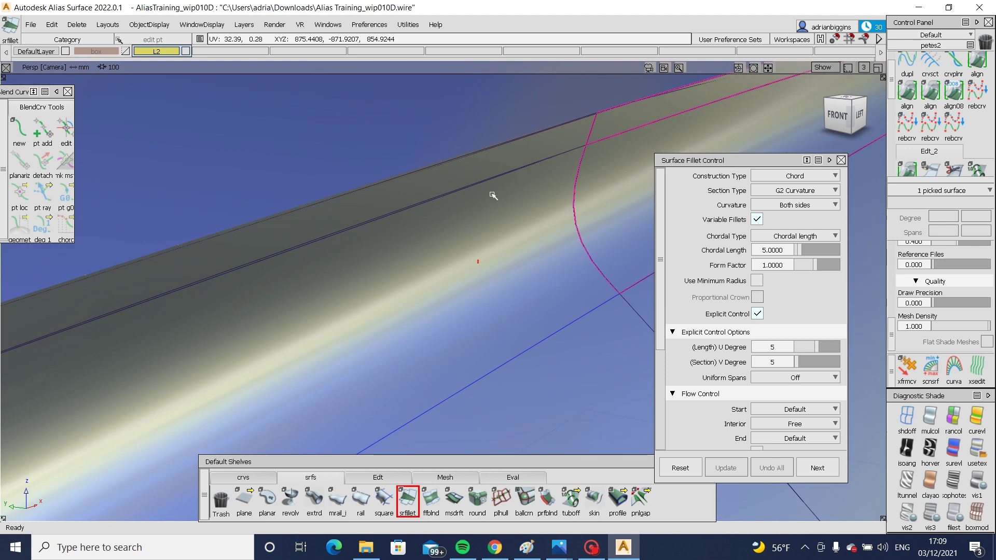
{"action": "left_click", "coordinate": [493, 194]}
{"action": "right_click_drag", "start_coordinate": [502, 151], "coordinate": [270, 300], "text": "alt+shift"}
{"action": "middle_click_drag", "start_coordinate": [269, 299], "coordinate": [316, 296], "text": "alt+shift"}
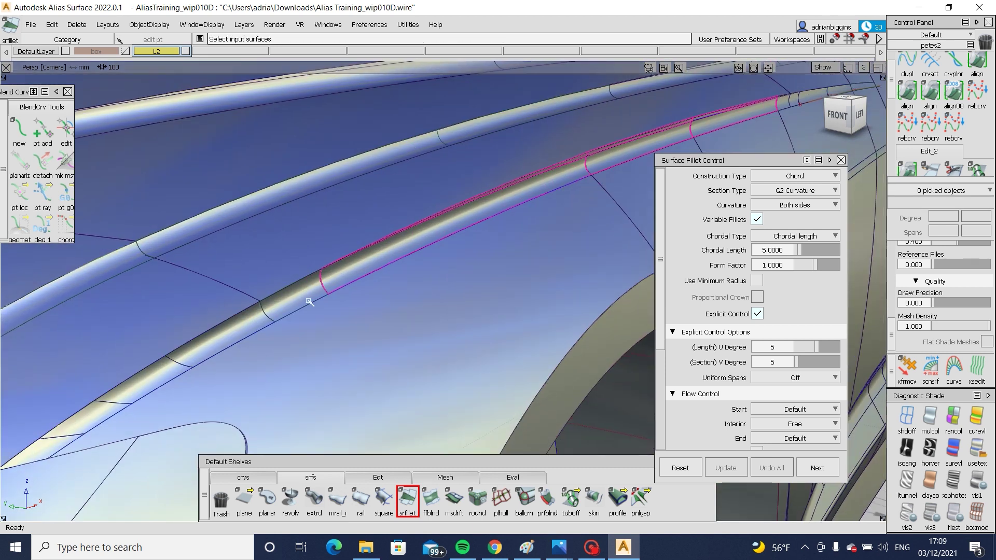
{"action": "left_click", "coordinate": [268, 314]}
{"action": "left_click", "coordinate": [271, 317]}
{"action": "left_click", "coordinate": [218, 340]}
{"action": "left_click", "coordinate": [135, 386]}
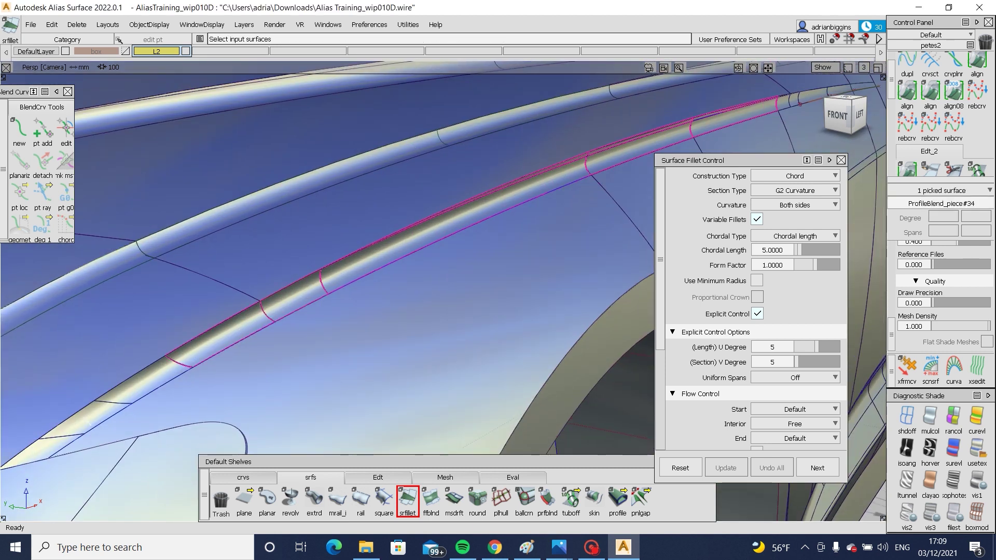
{"action": "left_click", "coordinate": [78, 420]}
{"action": "left_click", "coordinate": [32, 451]}
Step: Pick the wing panels above the crease, including the rear one, as the fillet's second side
{"action": "left_click", "coordinate": [137, 297]}
{"action": "left_click", "coordinate": [311, 233]}
{"action": "right_click_drag", "start_coordinate": [358, 233], "coordinate": [291, 244], "text": "alt+shift"}
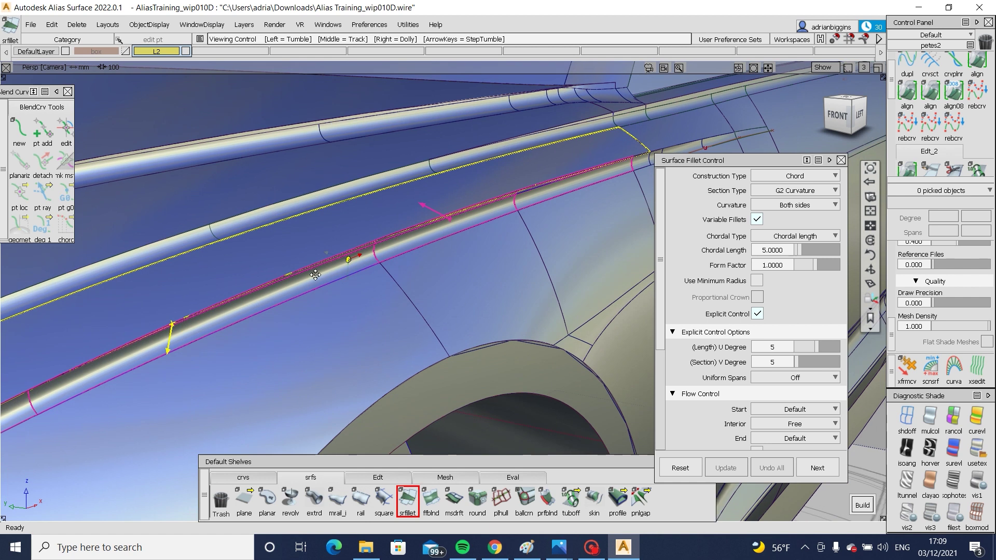
{"action": "middle_click_drag", "start_coordinate": [519, 166], "coordinate": [377, 216], "text": "alt+shift"}
{"action": "right_click_drag", "start_coordinate": [378, 215], "coordinate": [518, 252], "text": "alt+shift"}
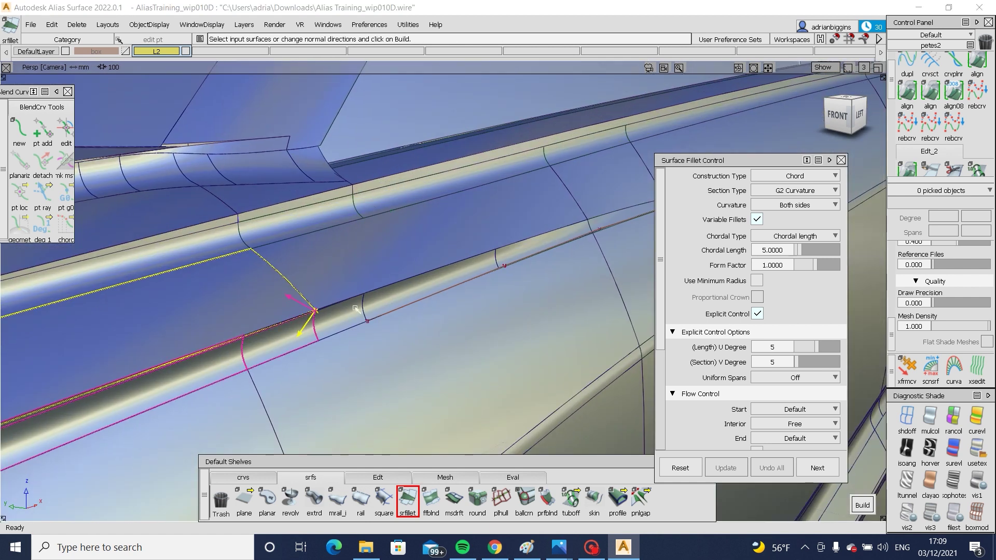
{"action": "left_click", "coordinate": [492, 229]}
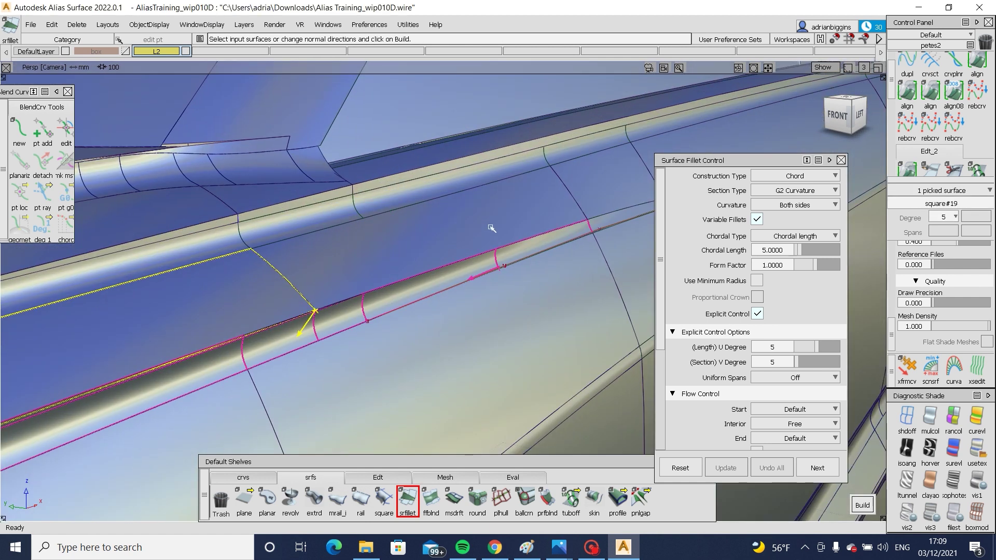
Step: Set the fillet's start and end flow to Edge align and build it with chordal length 5
{"action": "left_click", "coordinate": [804, 410]}
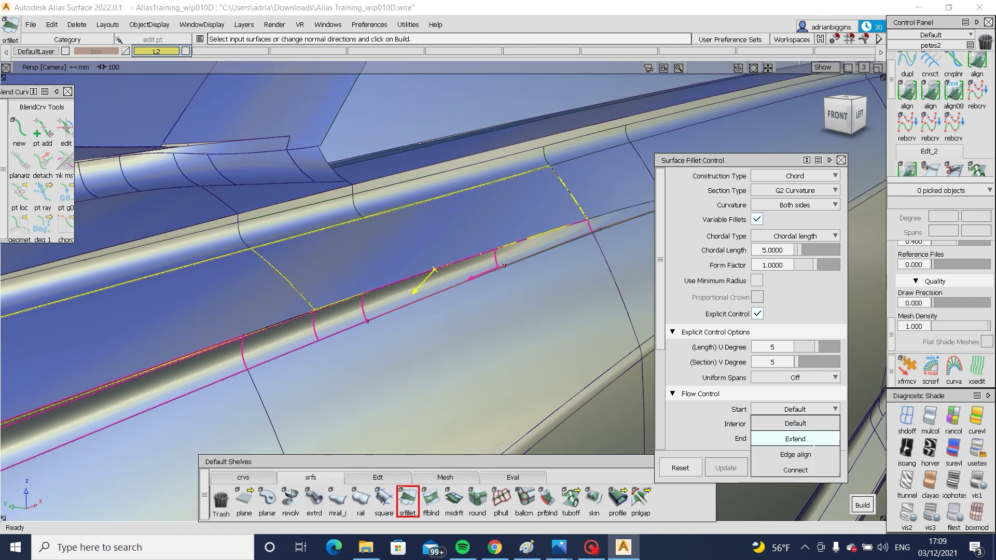
{"action": "left_click", "coordinate": [810, 449]}
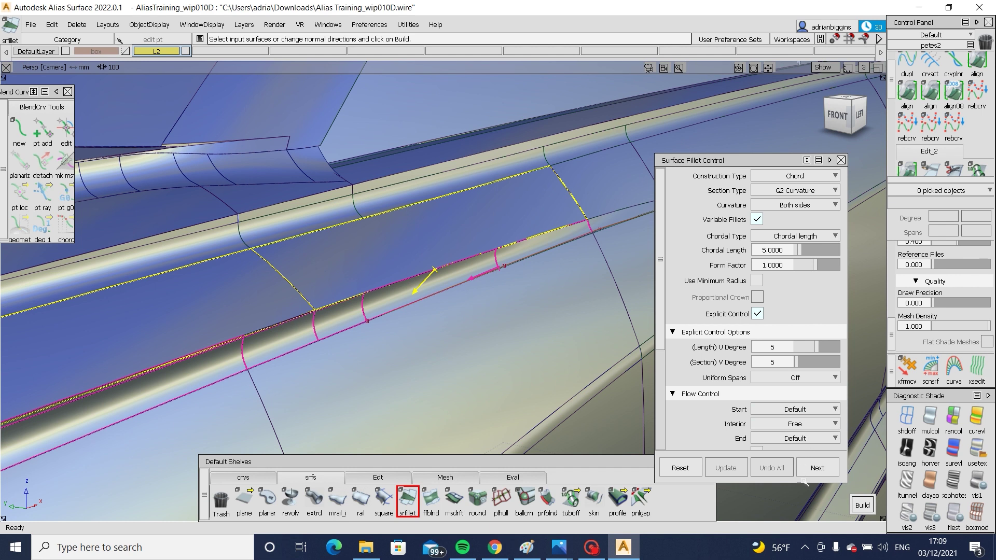
{"action": "left_click", "coordinate": [802, 438]}
{"action": "left_click", "coordinate": [799, 482]}
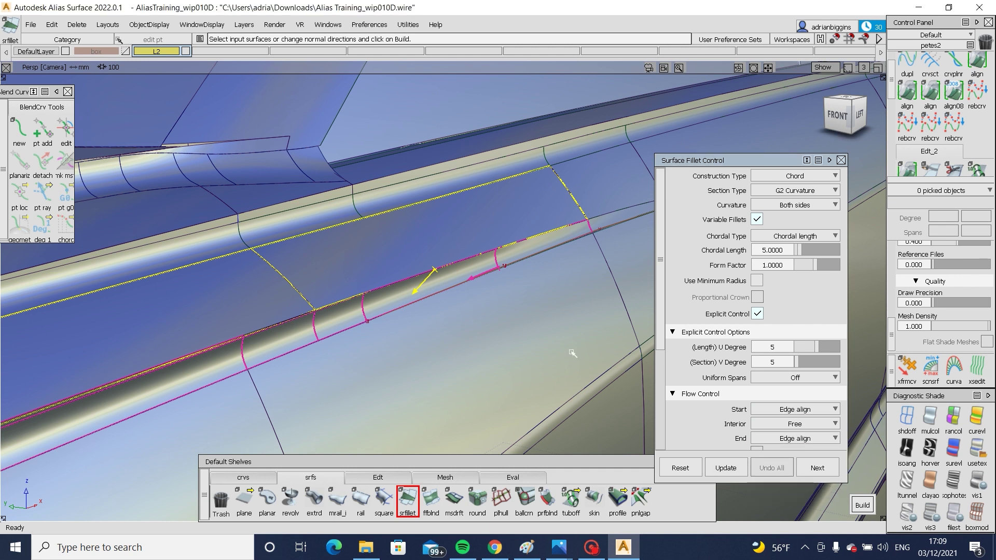
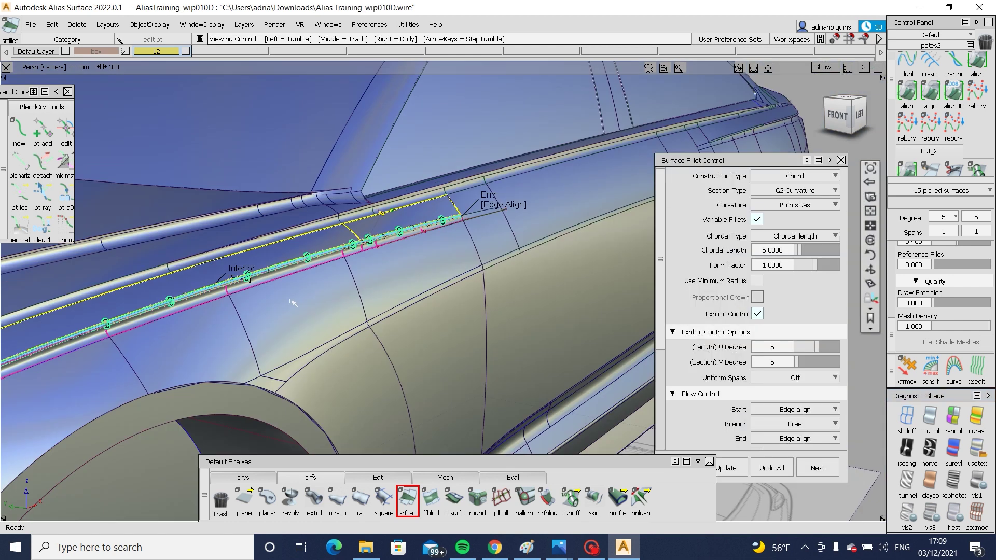
Step: Pick and delete the leftover skin slivers near the rear end of the wing crease
{"action": "left_click_drag", "start_coordinate": [467, 291], "coordinate": [484, 296], "text": "alt+shift"}
{"action": "right_click_drag", "start_coordinate": [484, 296], "coordinate": [494, 216], "text": "alt+shift"}
{"action": "left_click_drag", "start_coordinate": [426, 153], "coordinate": [427, 162], "text": "ctrl+shift"}
{"action": "left_click", "coordinate": [417, 152]}
{"action": "key", "text": "Delete"}
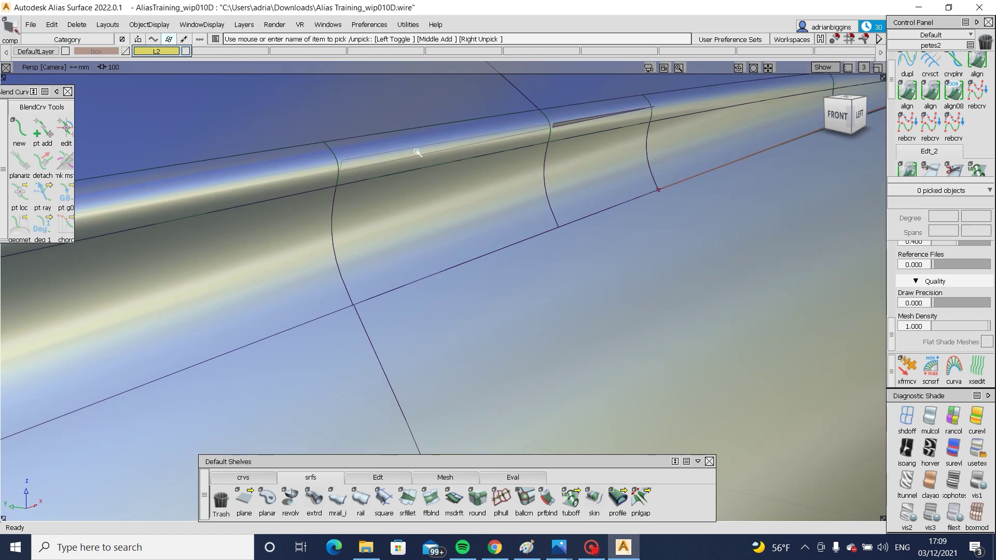
{"action": "key", "text": "alt+m"}
{"action": "key", "text": "alt+m"}
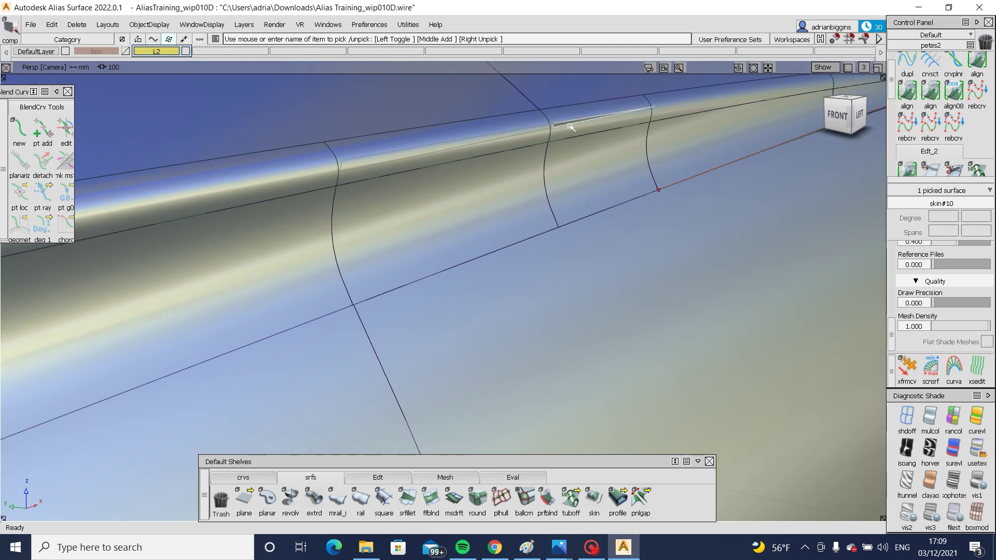
{"action": "right_click_drag", "start_coordinate": [571, 124], "coordinate": [586, 153], "text": "alt+shift"}
{"action": "left_click_drag", "start_coordinate": [587, 153], "coordinate": [483, 179], "text": "alt+shift"}
{"action": "right_click_drag", "start_coordinate": [483, 179], "coordinate": [254, 269], "text": "alt+shift"}
{"action": "middle_click_drag", "start_coordinate": [429, 275], "coordinate": [802, 276], "text": "alt+shift"}
Step: Delete the leftover surface piece along the crease above the front wheel arch
{"action": "key", "text": "alt+m"}
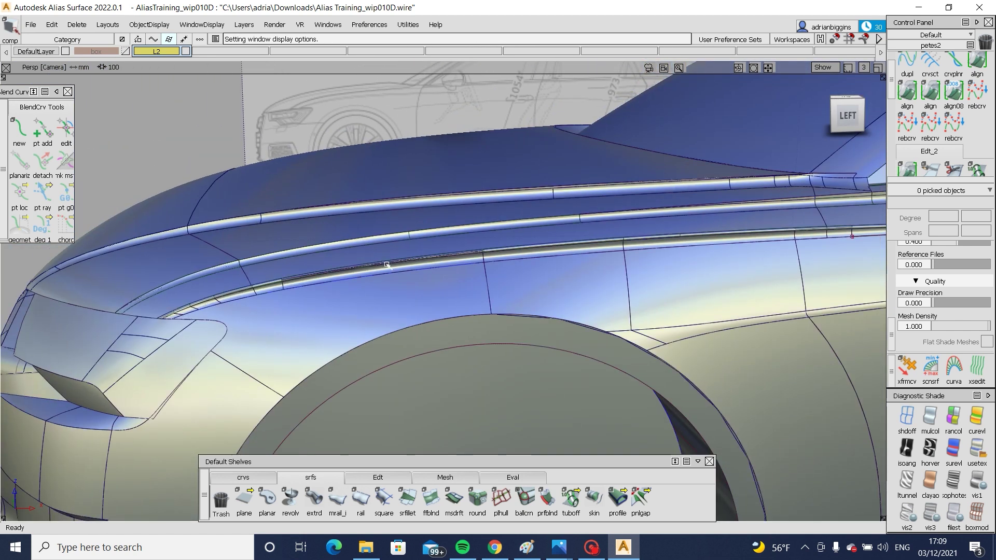
{"action": "left_click", "coordinate": [386, 264], "text": "alt+shift"}
{"action": "right_click_drag", "start_coordinate": [386, 264], "coordinate": [545, 233], "text": "alt+shift"}
{"action": "left_click_drag", "start_coordinate": [544, 233], "coordinate": [654, 202], "text": "alt+shift"}
{"action": "left_click", "coordinate": [654, 202]}
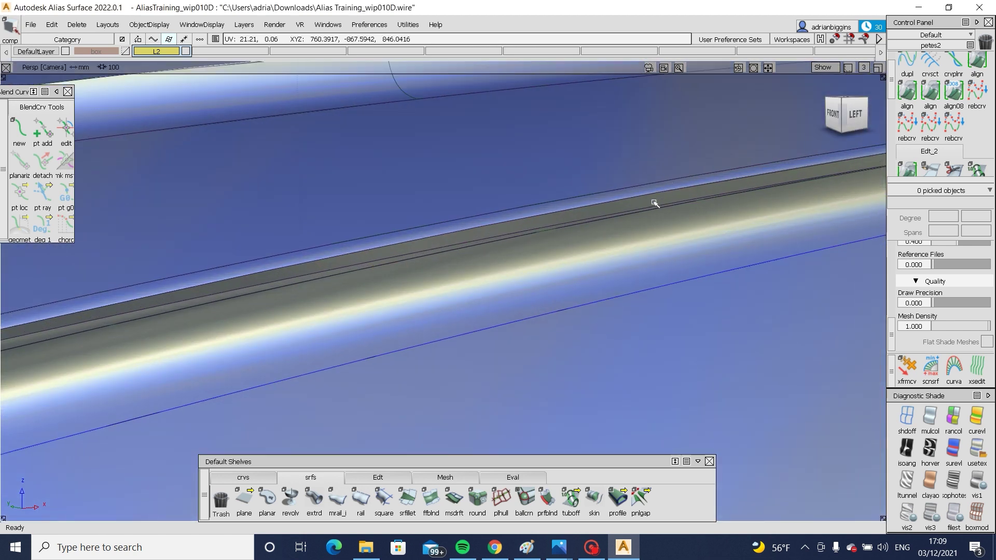
{"action": "left_click_drag", "start_coordinate": [539, 223], "coordinate": [615, 229], "text": "alt+shift"}
{"action": "key", "text": "Delete"}
Step: Examine the shaded highlights along the filleted wing crease without surface edges and again with them shown
{"action": "key", "text": "F10"}
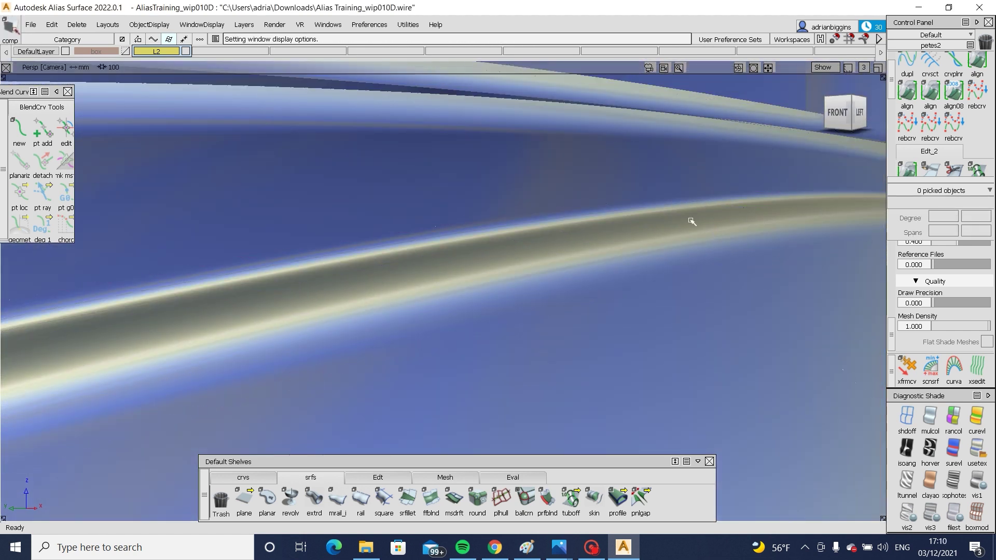
{"action": "right_click_drag", "start_coordinate": [691, 222], "coordinate": [576, 304], "text": "alt+shift"}
{"action": "left_click_drag", "start_coordinate": [576, 305], "coordinate": [549, 351], "text": "alt+shift"}
{"action": "key", "text": "F10"}
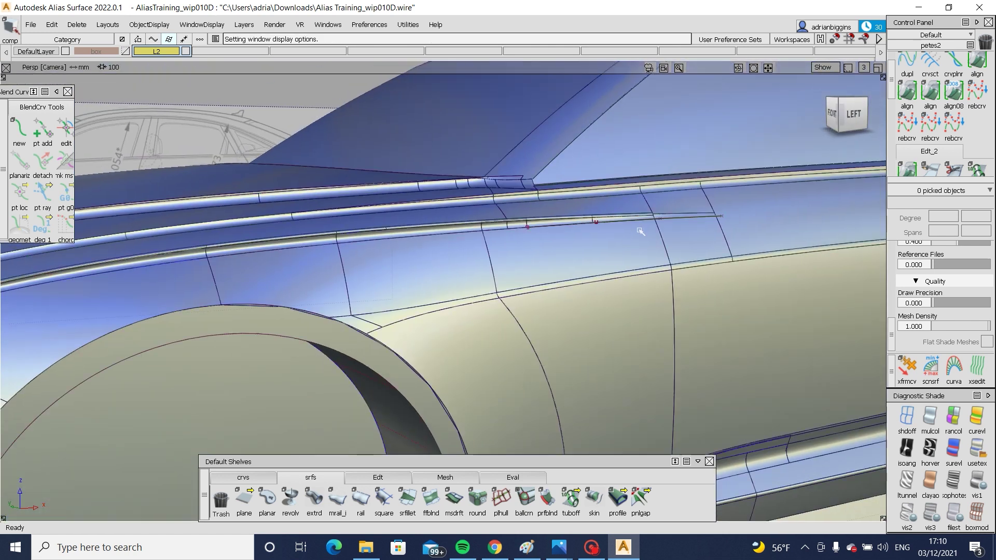
{"action": "right_click_drag", "start_coordinate": [638, 213], "coordinate": [851, 249], "text": "alt+shift"}
{"action": "middle_click_drag", "start_coordinate": [851, 249], "coordinate": [594, 272], "text": "alt+shift"}
{"action": "left_click_drag", "start_coordinate": [367, 302], "coordinate": [299, 382], "text": "alt+shift"}
Step: Start another Surface Fillet and examine the bumper's lower intake corner with the surface edges hidden
{"action": "left_click", "coordinate": [407, 498]}
{"action": "left_click", "coordinate": [387, 272]}
{"action": "key", "text": "space"}
{"action": "key", "text": "F10"}
{"action": "right_click_drag", "start_coordinate": [299, 382], "coordinate": [156, 337], "text": "alt+shift"}
{"action": "middle_click_drag", "start_coordinate": [280, 390], "coordinate": [371, 384], "text": "alt+shift"}
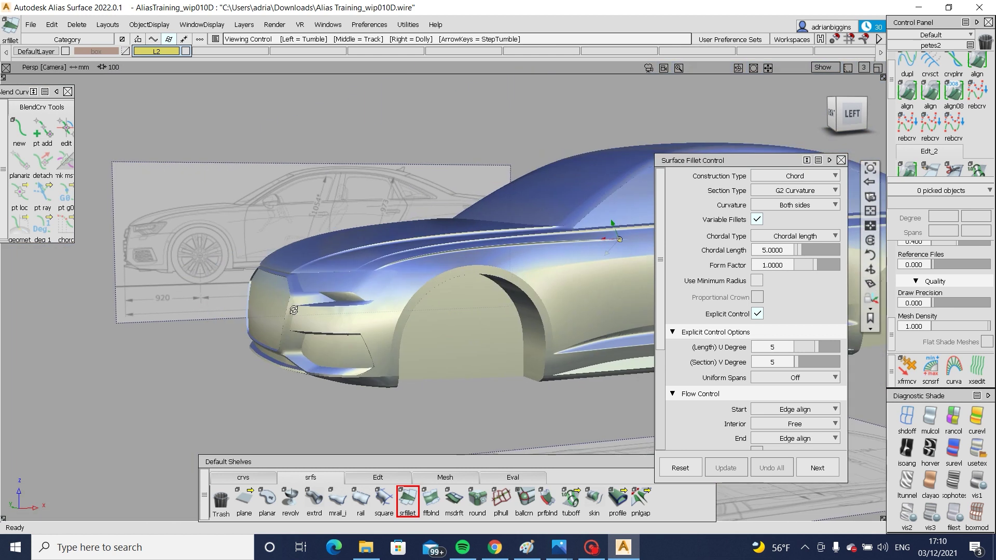
{"action": "left_click_drag", "start_coordinate": [294, 310], "coordinate": [418, 357], "text": "alt+shift"}
{"action": "right_click_drag", "start_coordinate": [429, 356], "coordinate": [488, 358], "text": "alt+shift"}
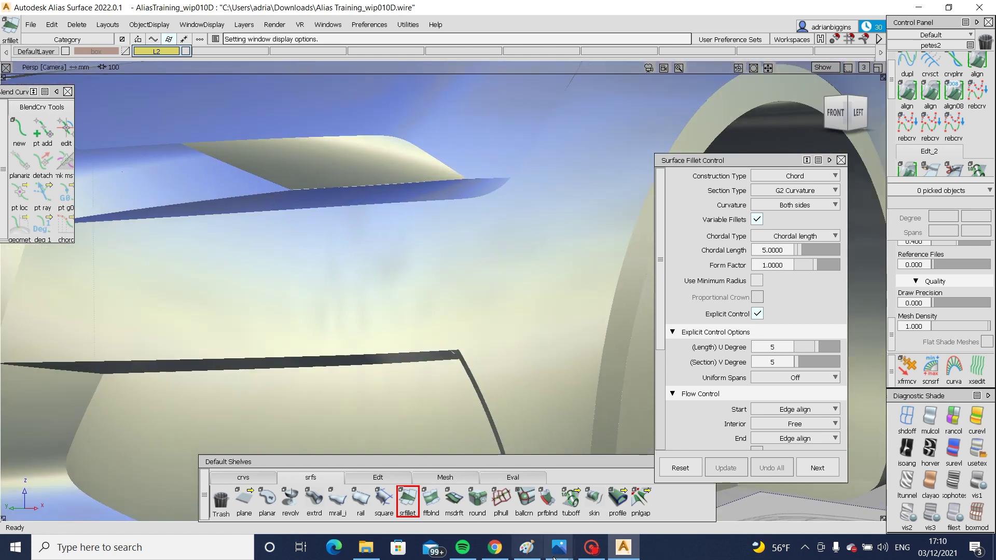
Step: Study the bumper intake corner in the front-view Audi A6 photo in Photos, then return to Alias
{"action": "mouse_move", "coordinate": [564, 554]}
{"action": "left_click", "coordinate": [515, 474]}
{"action": "scroll", "coordinate": [534, 385], "scroll_direction": "up", "scroll_amount": 5}
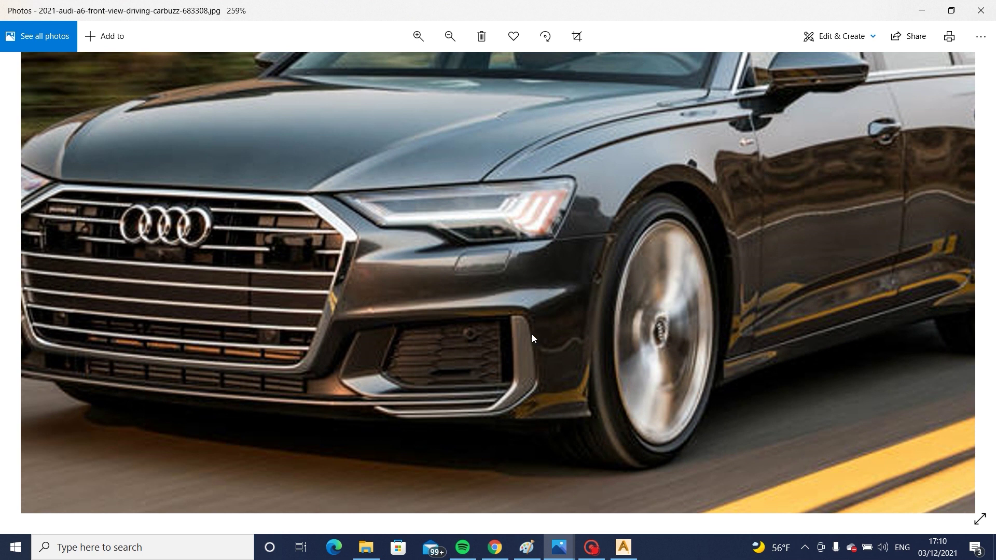
{"action": "left_click", "coordinate": [623, 547]}
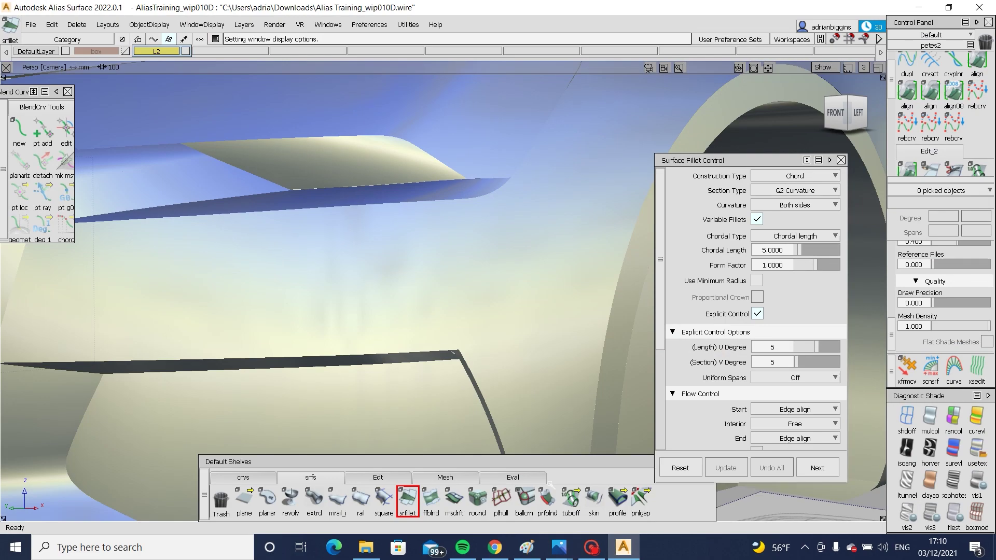
{"action": "mouse_move", "coordinate": [559, 547]}
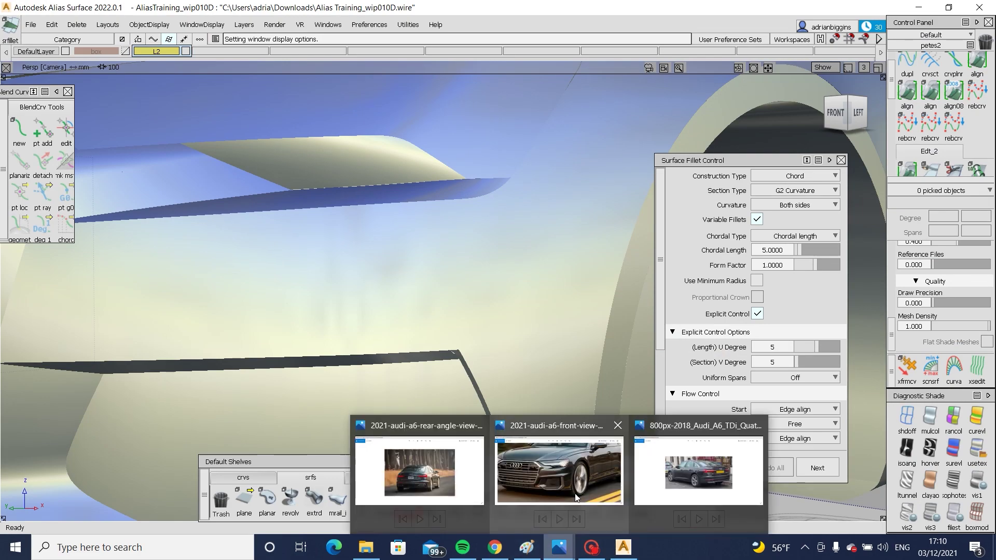
{"action": "left_click", "coordinate": [558, 471]}
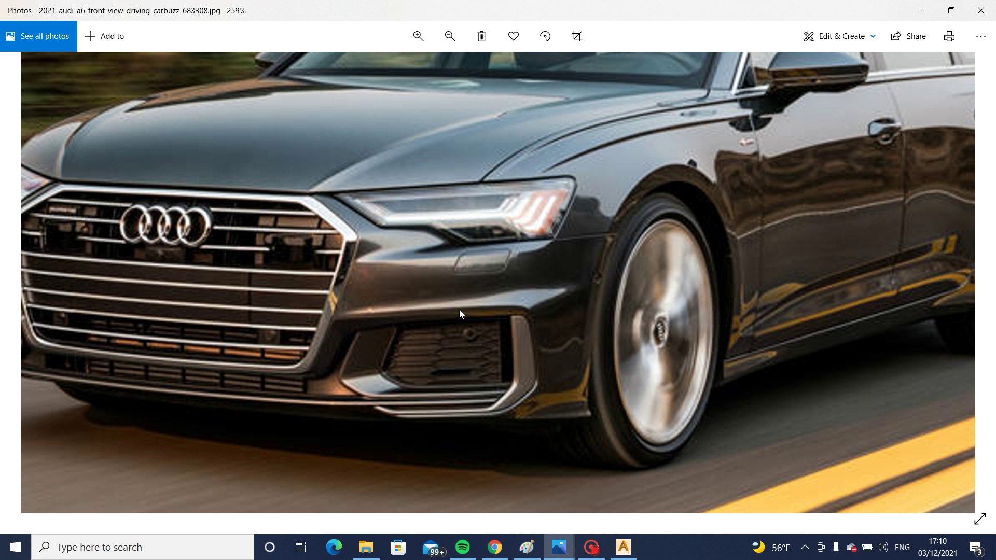
{"action": "left_click", "coordinate": [620, 549]}
Step: Try filleting the bumper intake's upper outer corner by picking its two return surfaces and setting chordal length to 49
{"action": "right_click_drag", "start_coordinate": [498, 291], "coordinate": [391, 278], "text": "alt+shift"}
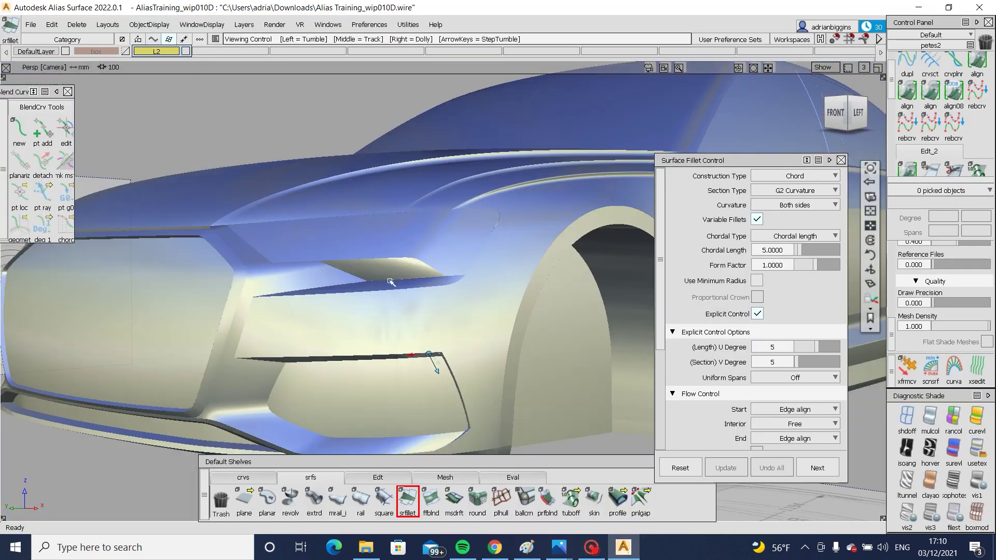
{"action": "left_click_drag", "start_coordinate": [392, 278], "coordinate": [397, 305], "text": "alt+shift"}
{"action": "right_click_drag", "start_coordinate": [397, 305], "coordinate": [450, 302], "text": "alt+shift"}
{"action": "left_click_drag", "start_coordinate": [445, 326], "coordinate": [503, 383], "text": "alt+shift"}
{"action": "right_click_drag", "start_coordinate": [503, 382], "coordinate": [529, 318], "text": "alt+shift"}
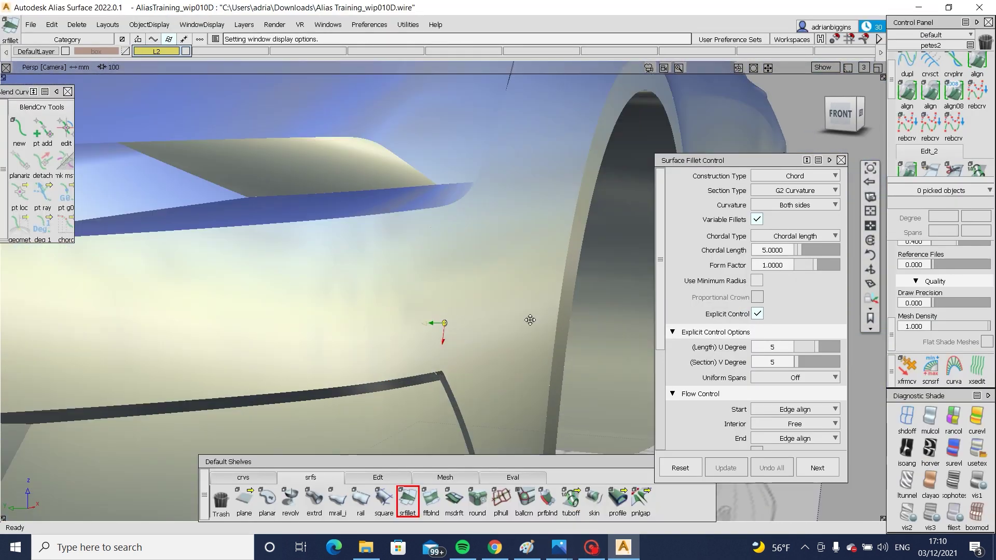
{"action": "middle_click_drag", "start_coordinate": [422, 361], "coordinate": [429, 331], "text": "alt+shift"}
{"action": "right_click_drag", "start_coordinate": [428, 332], "coordinate": [471, 365], "text": "alt+shift"}
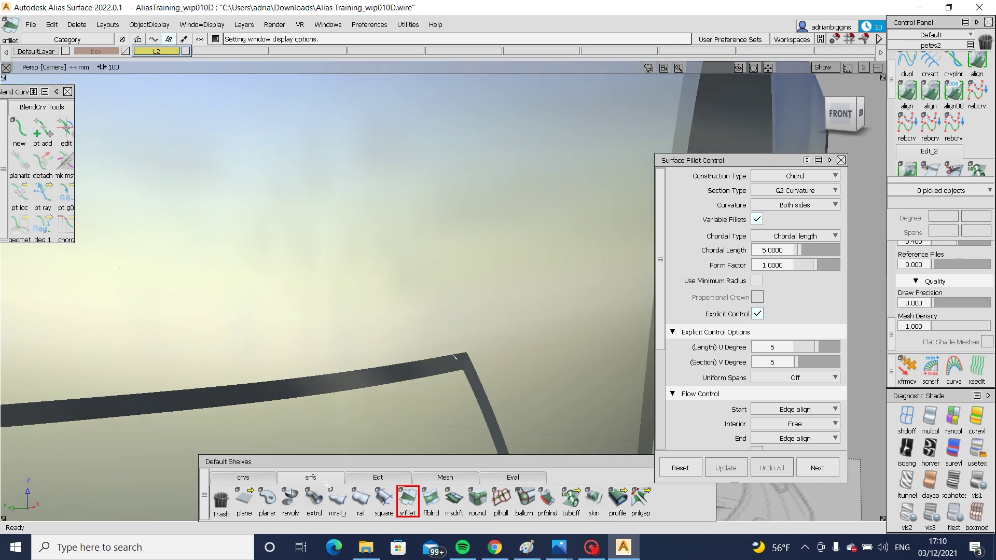
{"action": "left_click", "coordinate": [413, 371]}
{"action": "left_click_drag", "start_coordinate": [414, 373], "coordinate": [391, 370], "text": "alt+shift"}
{"action": "left_click", "coordinate": [783, 250]}
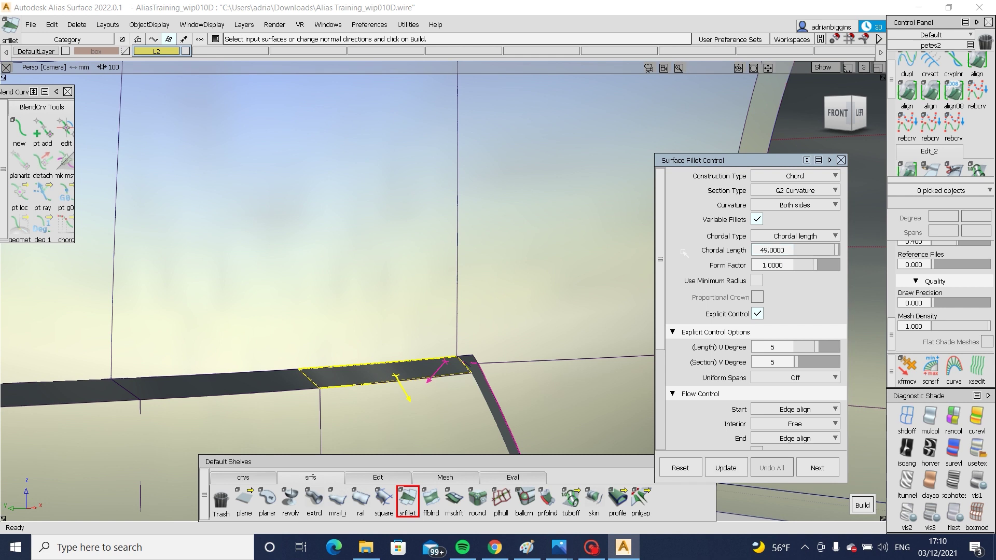
Step: Set the corner fillet's chordal length to 30 and undo the surface picks
{"action": "left_click_drag", "start_coordinate": [409, 345], "coordinate": [540, 343], "text": "alt+shift"}
{"action": "left_click", "coordinate": [787, 250]}
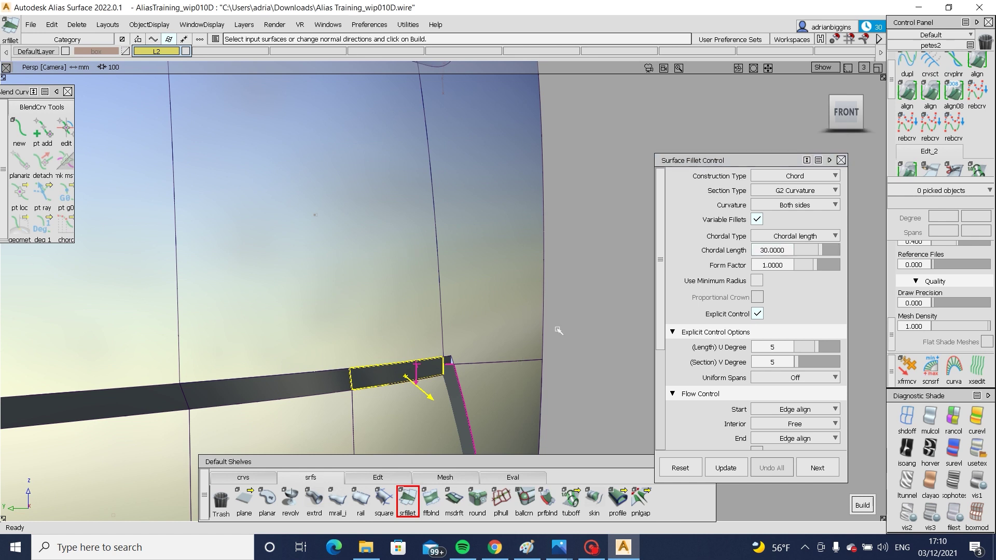
{"action": "key", "text": "ctrl+z"}
{"action": "left_click_drag", "start_coordinate": [694, 214], "coordinate": [846, 115], "text": "alt+shift"}
{"action": "left_click", "coordinate": [859, 112]}
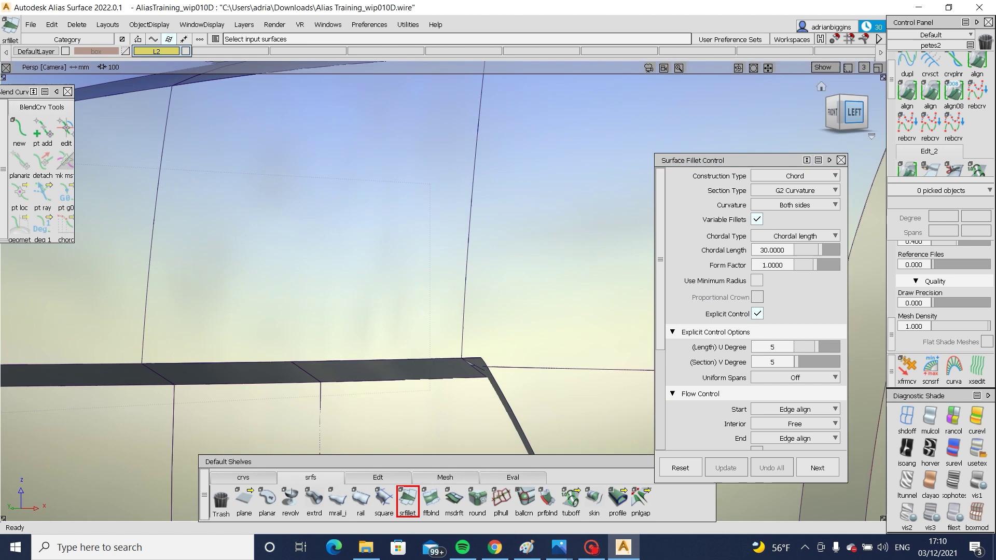
Step: Draw an edit-point curve across the intake's upper return in the left view and project it onto that return
{"action": "left_click", "coordinate": [261, 483]}
{"action": "left_click", "coordinate": [267, 498]}
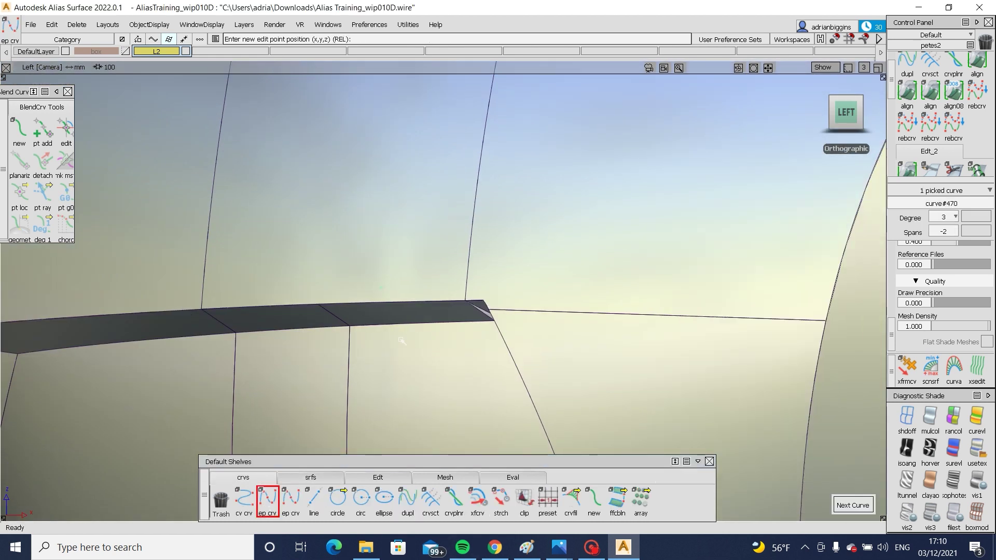
{"action": "left_click_drag", "start_coordinate": [447, 357], "coordinate": [434, 284], "text": "ctrl+shift"}
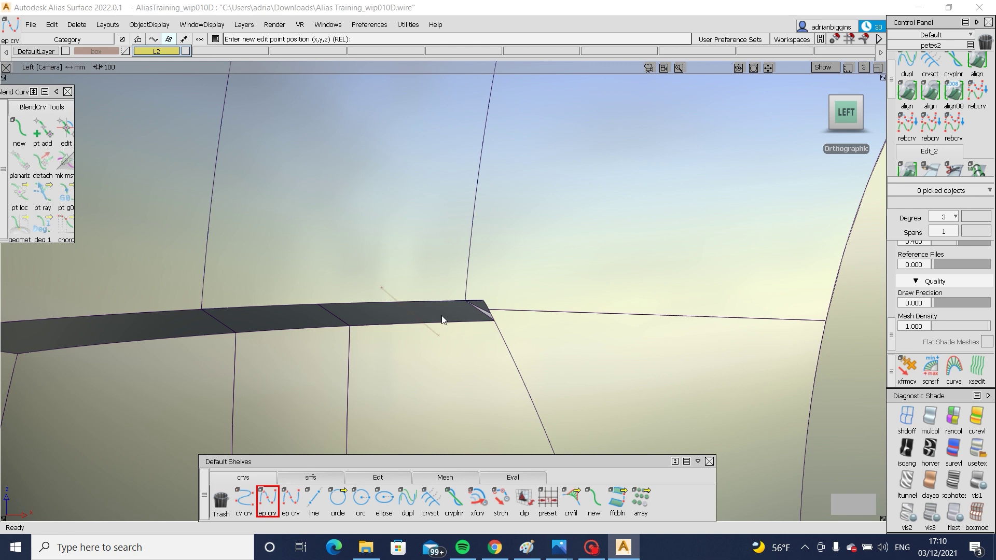
{"action": "left_click", "coordinate": [431, 313]}
{"action": "middle_click_drag", "start_coordinate": [431, 313], "coordinate": [413, 315], "text": "ctrl+shift"}
{"action": "left_click", "coordinate": [414, 316]}
{"action": "left_click_drag", "start_coordinate": [415, 317], "coordinate": [759, 330], "text": "alt+shift"}
Step: Move the cutting curve on the intake's upper return slightly farther away from the outer corner
{"action": "left_click", "coordinate": [267, 498]}
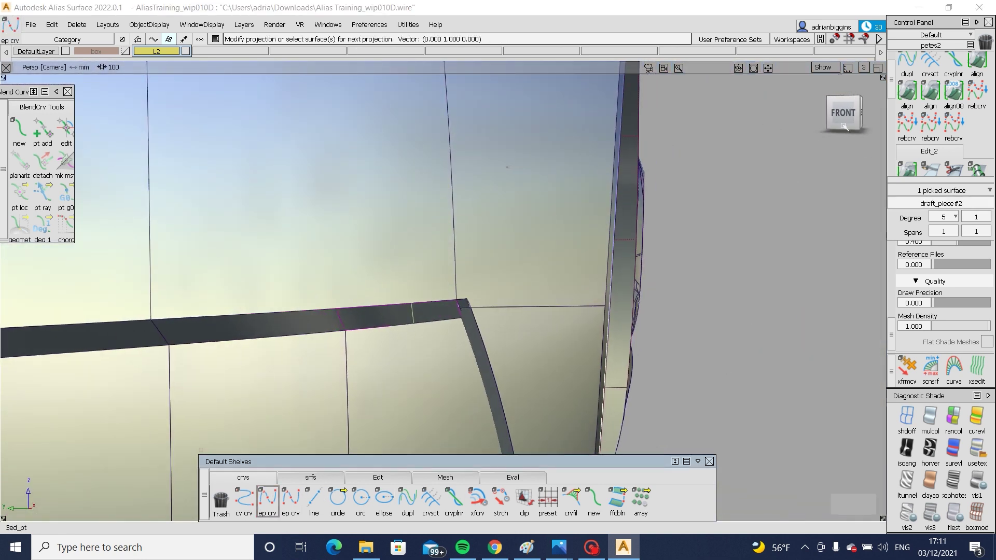
{"action": "left_click", "coordinate": [868, 110]}
{"action": "left_click", "coordinate": [840, 114]}
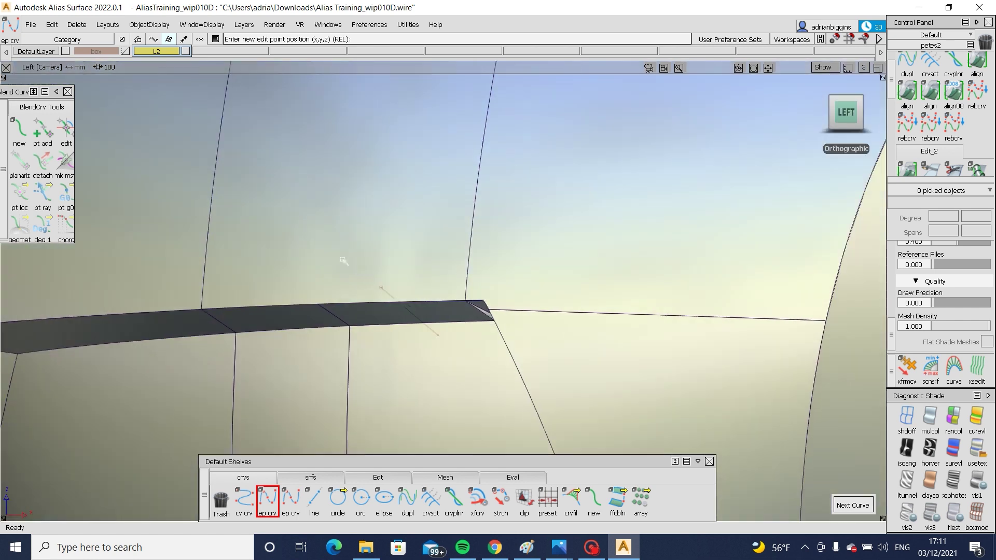
{"action": "left_click_drag", "start_coordinate": [344, 260], "coordinate": [410, 303], "text": "ctrl+shift"}
{"action": "left_click", "coordinate": [413, 315]}
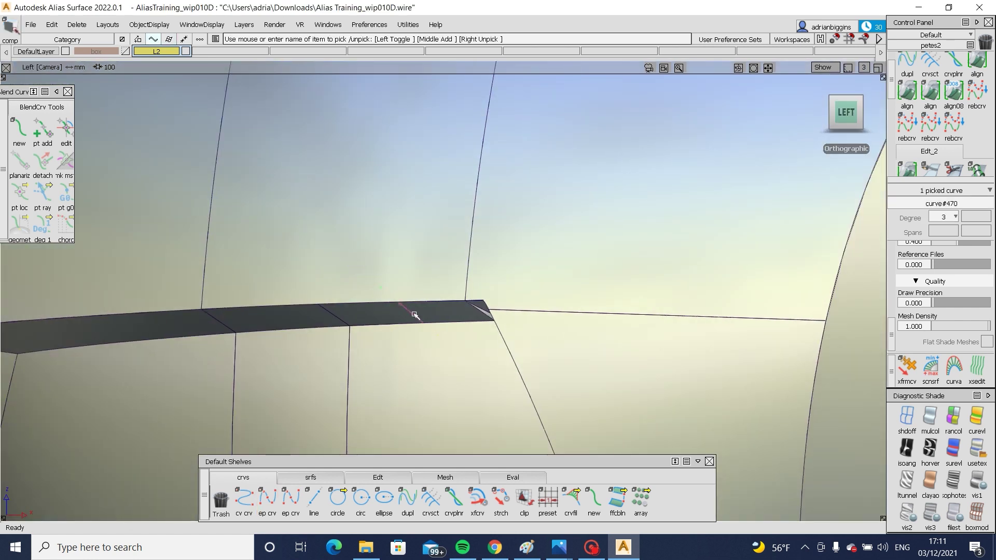
{"action": "middle_click_drag", "start_coordinate": [413, 305], "coordinate": [421, 250], "text": "ctrl+shift"}
{"action": "left_click_drag", "start_coordinate": [397, 312], "coordinate": [867, 152], "text": "alt+shift"}
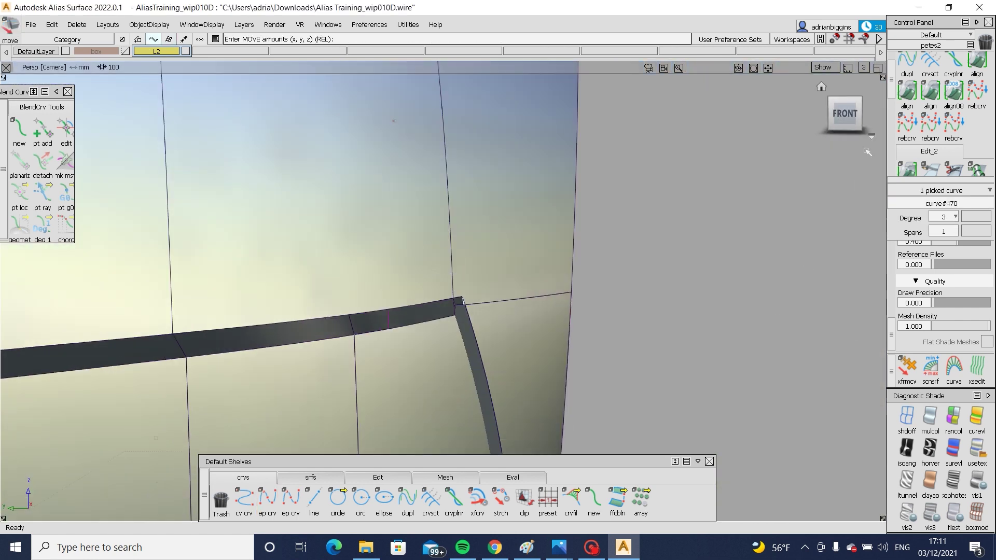
Step: Draw an edit-point curve across the intake's outer return in the front view and project it onto that return
{"action": "left_click", "coordinate": [845, 114]}
{"action": "left_click", "coordinate": [267, 499]}
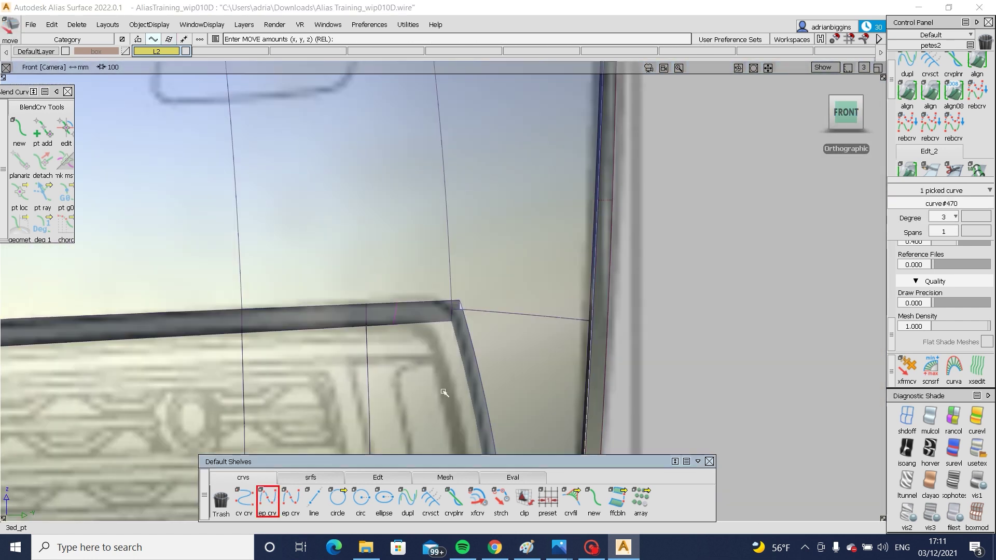
{"action": "left_click", "coordinate": [462, 368]}
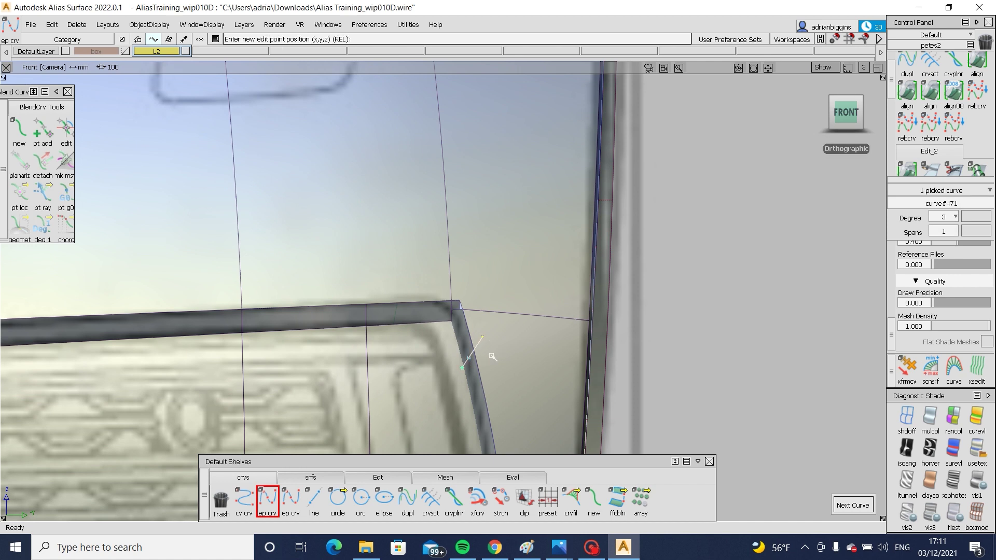
{"action": "left_click_drag", "start_coordinate": [477, 407], "coordinate": [452, 326], "text": "ctrl+shift"}
{"action": "left_click_drag", "start_coordinate": [515, 341], "coordinate": [483, 368], "text": "ctrl+shift"}
{"action": "left_click", "coordinate": [483, 368]}
Step: Lengthen the outer return's cutting curve by scaling it from a pivot at its upper end
{"action": "key", "text": "ctrl+t"}
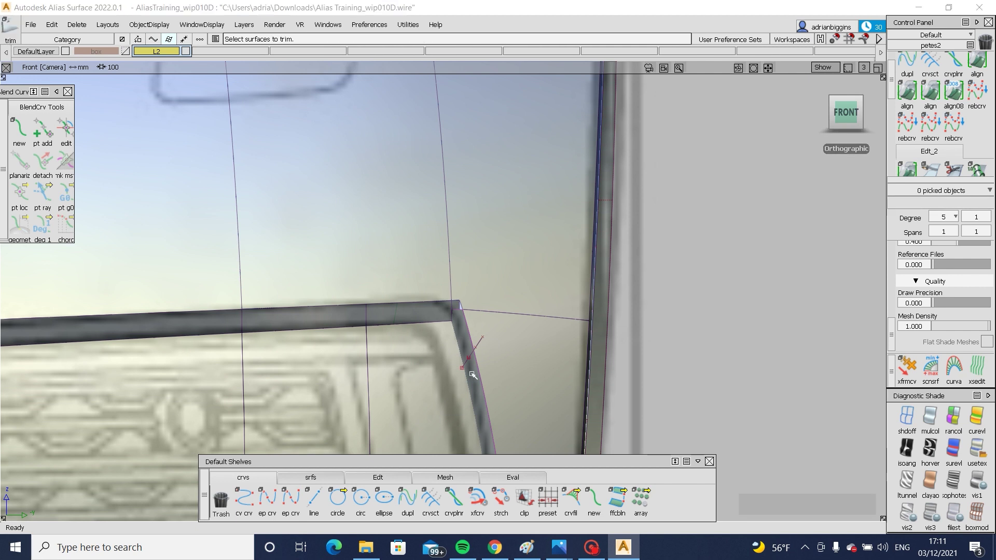
{"action": "left_click", "coordinate": [472, 373]}
{"action": "left_click_drag", "start_coordinate": [465, 311], "coordinate": [493, 351], "text": "ctrl+shift"}
{"action": "left_click", "coordinate": [482, 341]}
{"action": "key", "text": "Insert"}
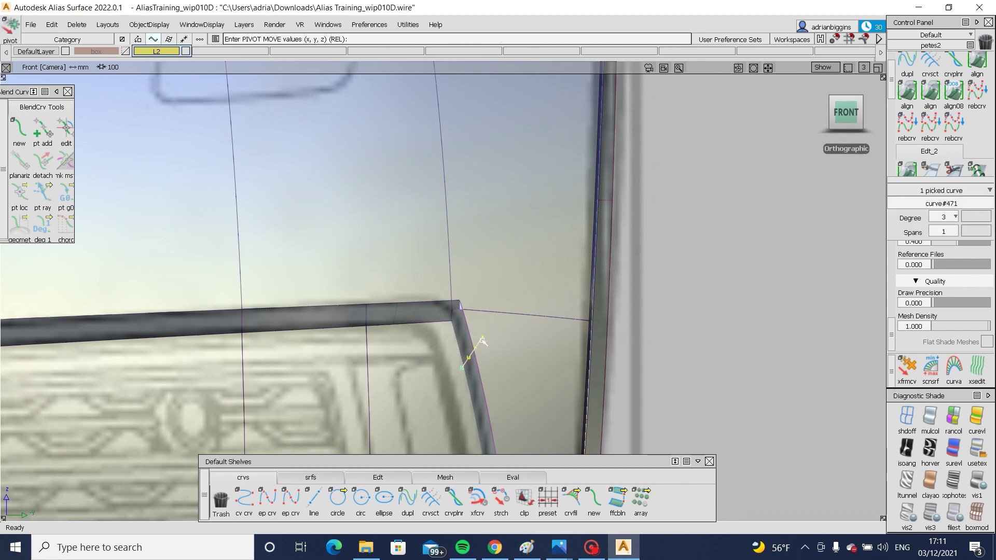
{"action": "middle_click_drag", "start_coordinate": [493, 340], "coordinate": [567, 346], "text": "ctrl+shift"}
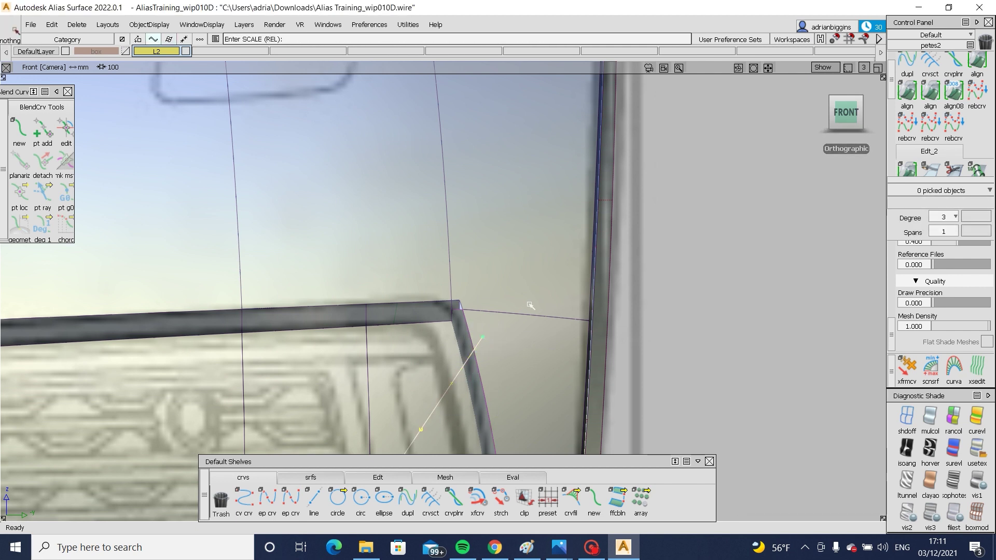
Step: Trim the outer and upper returns back to their cutting curves, opening a gap at the intake corner
{"action": "key", "text": "ctrl+t"}
{"action": "left_click", "coordinate": [474, 364]}
{"action": "left_click", "coordinate": [473, 363]}
{"action": "key", "text": "space"}
{"action": "left_click", "coordinate": [380, 319]}
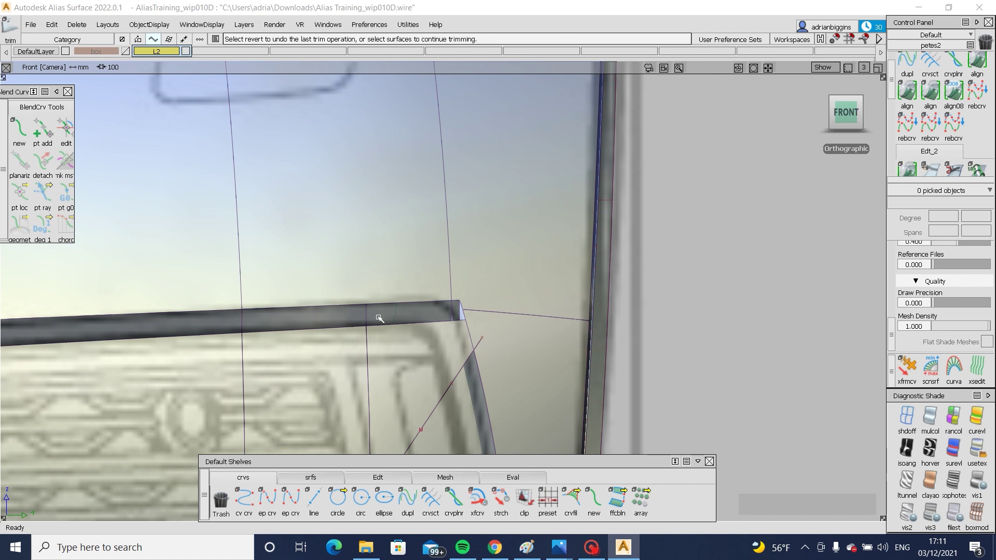
{"action": "left_click", "coordinate": [379, 319]}
{"action": "key", "text": "space"}
Step: Build a Freeform Blend across the corner gap between the trimmed edges of the upper and outer returns
{"action": "left_click", "coordinate": [327, 474]}
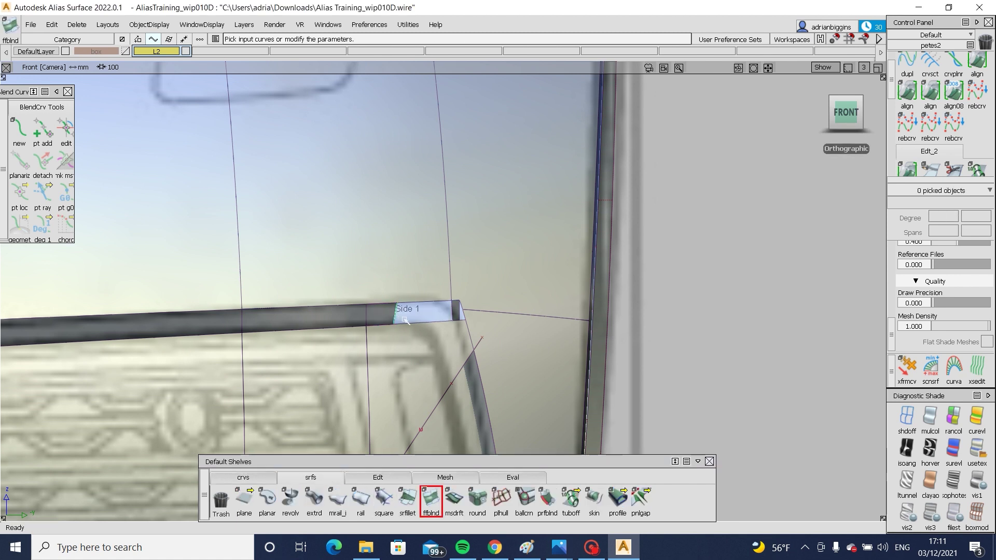
{"action": "left_click", "coordinate": [467, 358]}
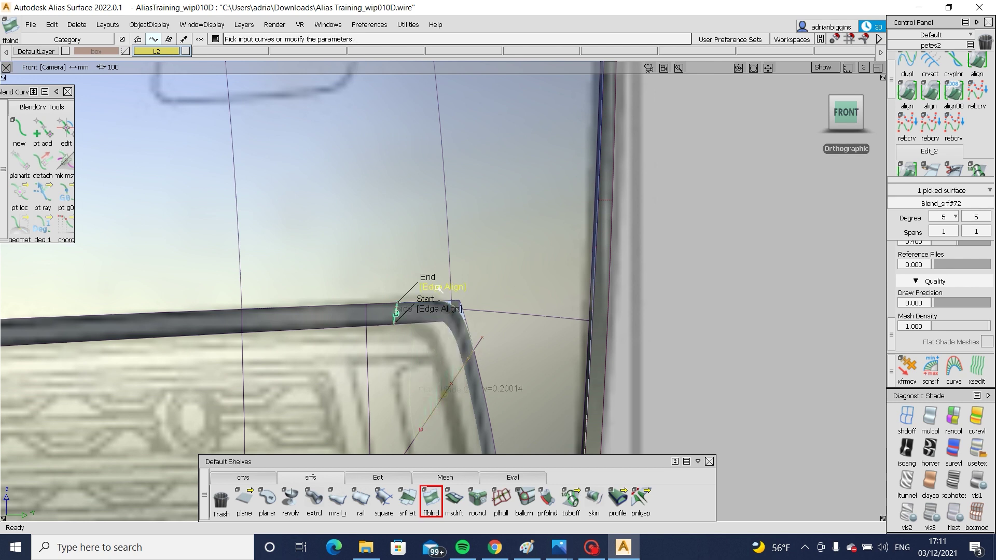
{"action": "left_click_drag", "start_coordinate": [491, 324], "coordinate": [562, 358], "text": "alt+shift"}
{"action": "left_click_drag", "start_coordinate": [412, 353], "coordinate": [411, 317], "text": "ctrl+shift"}
{"action": "left_click", "coordinate": [393, 337], "text": "alt+shift"}
{"action": "right_click_drag", "start_coordinate": [474, 396], "coordinate": [536, 352], "text": "alt+shift"}
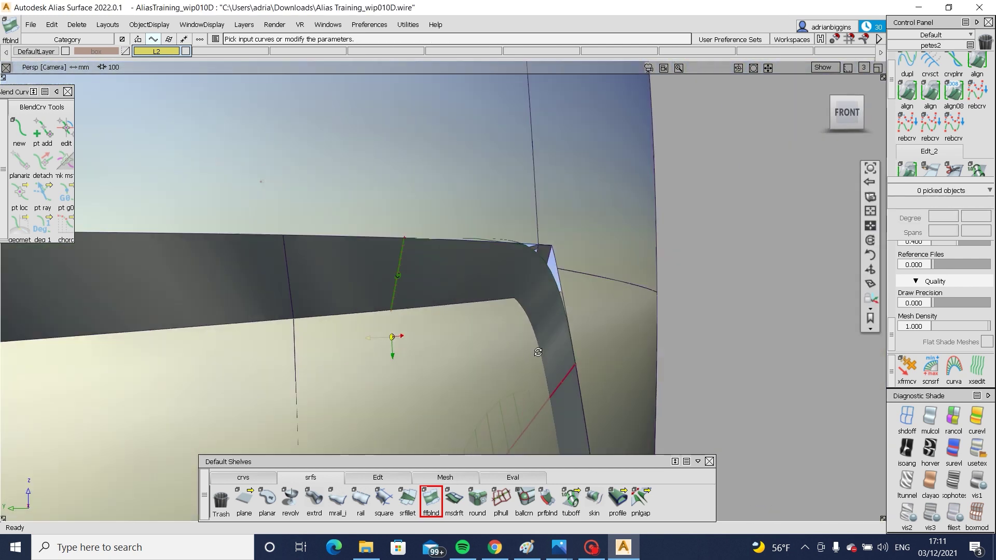
Step: Reopen the corner blend for editing and set its start alignment to Connect Ends
{"action": "left_click_drag", "start_coordinate": [536, 351], "coordinate": [583, 397], "text": "alt+shift"}
{"action": "left_click_drag", "start_coordinate": [616, 312], "coordinate": [570, 310], "text": "ctrl+shift"}
{"action": "left_click", "coordinate": [567, 309]}
{"action": "right_click_drag", "start_coordinate": [567, 310], "coordinate": [591, 343], "text": "alt+shift"}
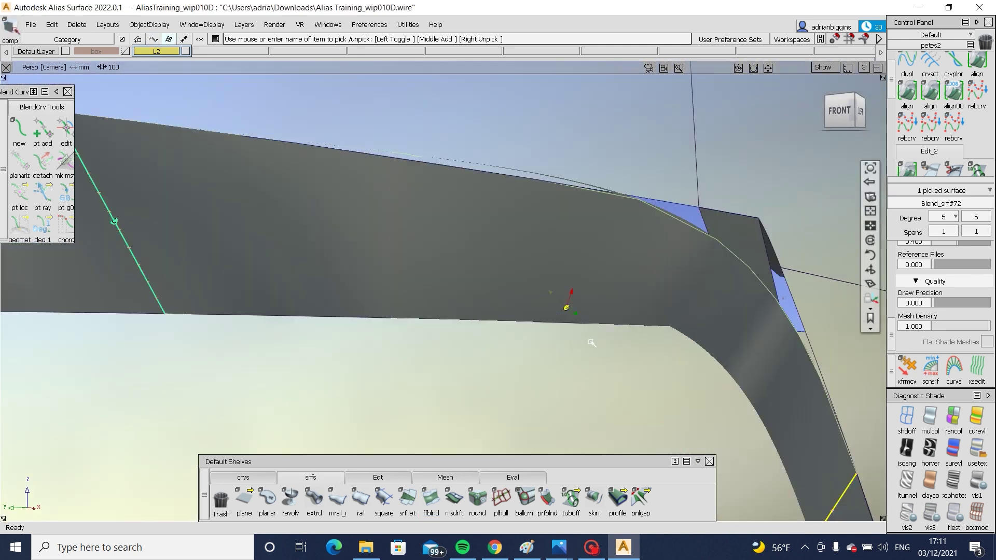
{"action": "left_click_drag", "start_coordinate": [591, 342], "coordinate": [656, 375], "text": "alt+shift"}
{"action": "right_click_drag", "start_coordinate": [623, 360], "coordinate": [583, 407], "text": "alt+shift"}
{"action": "left_click_drag", "start_coordinate": [582, 407], "coordinate": [625, 313], "text": "ctrl+shift"}
{"action": "left_click", "coordinate": [624, 313]}
{"action": "right_click_drag", "start_coordinate": [625, 313], "coordinate": [603, 328], "text": "alt+shift"}
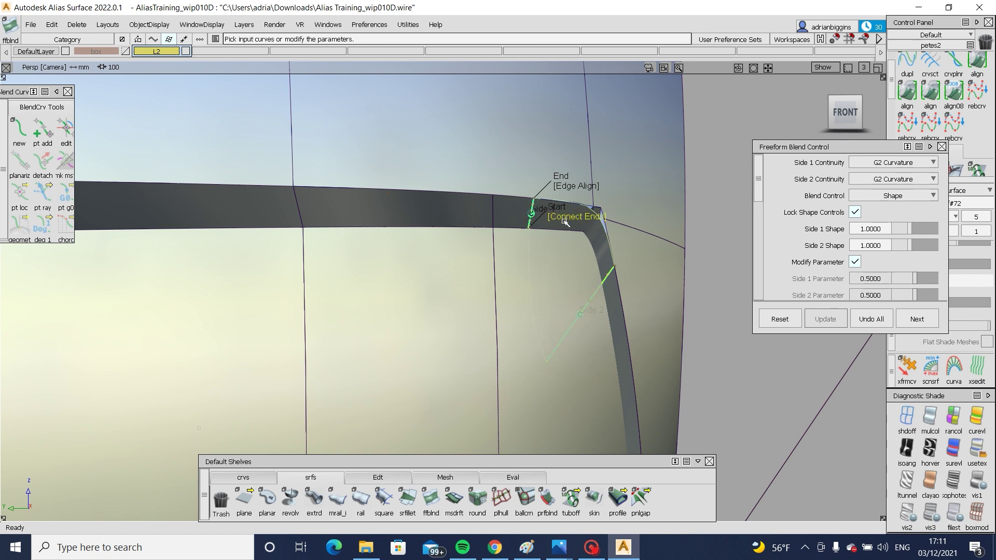
Step: Move the outer return's cutting curve slightly down in the front view to adjust the corner blend's shape
{"action": "left_click_drag", "start_coordinate": [566, 234], "coordinate": [522, 259], "text": "alt+shift"}
{"action": "left_click_drag", "start_coordinate": [565, 313], "coordinate": [568, 253], "text": "ctrl+shift"}
{"action": "mouse_move", "coordinate": [583, 289]}
{"action": "right_mouse_down", "text": "alt+shift"}
{"action": "mouse_move", "coordinate": [515, 269]}
{"action": "mouse_move", "coordinate": [441, 264]}
{"action": "right_mouse_up", "text": "alt+shift"}
{"action": "left_click_drag", "start_coordinate": [550, 291], "coordinate": [716, 331], "text": "alt+shift"}
{"action": "right_click_drag", "start_coordinate": [612, 317], "coordinate": [694, 279], "text": "alt+shift"}
{"action": "key", "text": "ctrl+space"}
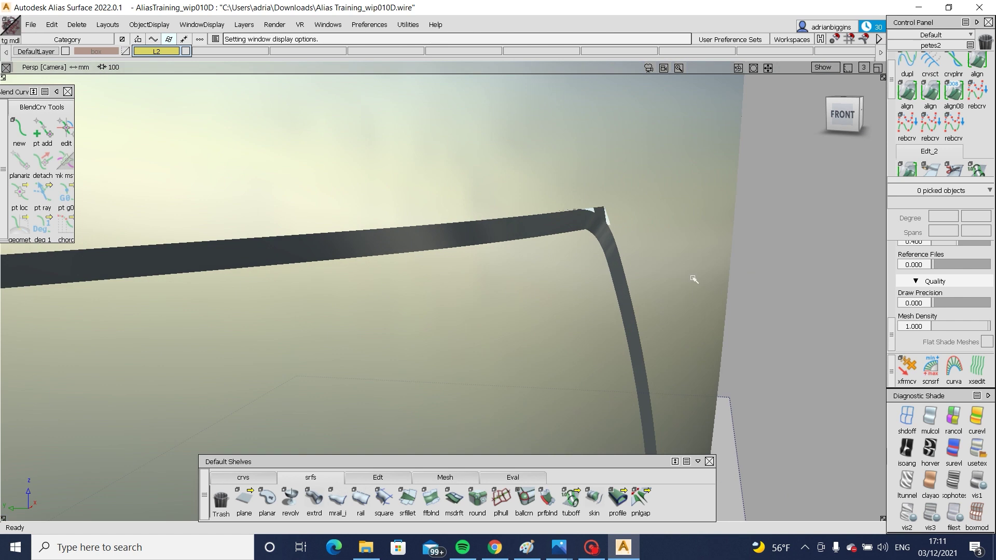
{"action": "left_click", "coordinate": [834, 126]}
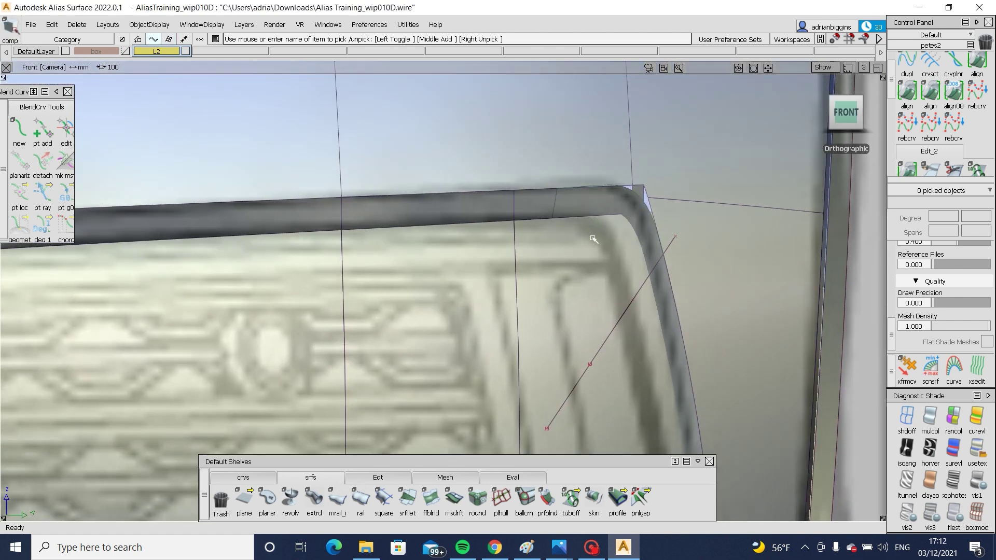
{"action": "left_click_drag", "start_coordinate": [594, 280], "coordinate": [625, 340]}
{"action": "middle_click_drag", "start_coordinate": [708, 284], "coordinate": [701, 361], "text": "ctrl+shift"}
{"action": "left_click_drag", "start_coordinate": [715, 283], "coordinate": [718, 290]}
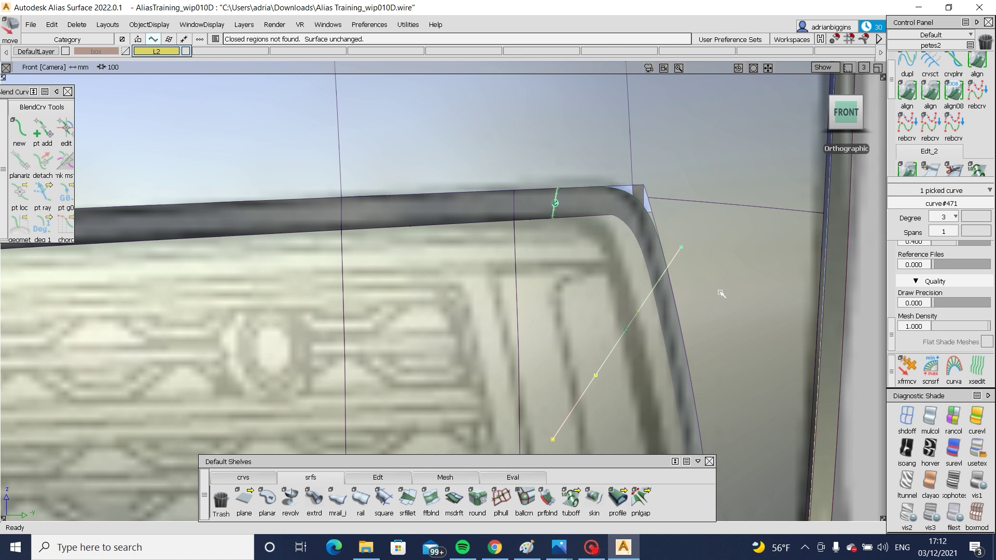
{"action": "left_click_drag", "start_coordinate": [794, 268], "coordinate": [623, 275], "text": "alt+shift"}
{"action": "left_click_drag", "start_coordinate": [734, 229], "coordinate": [741, 196], "text": "alt+shift"}
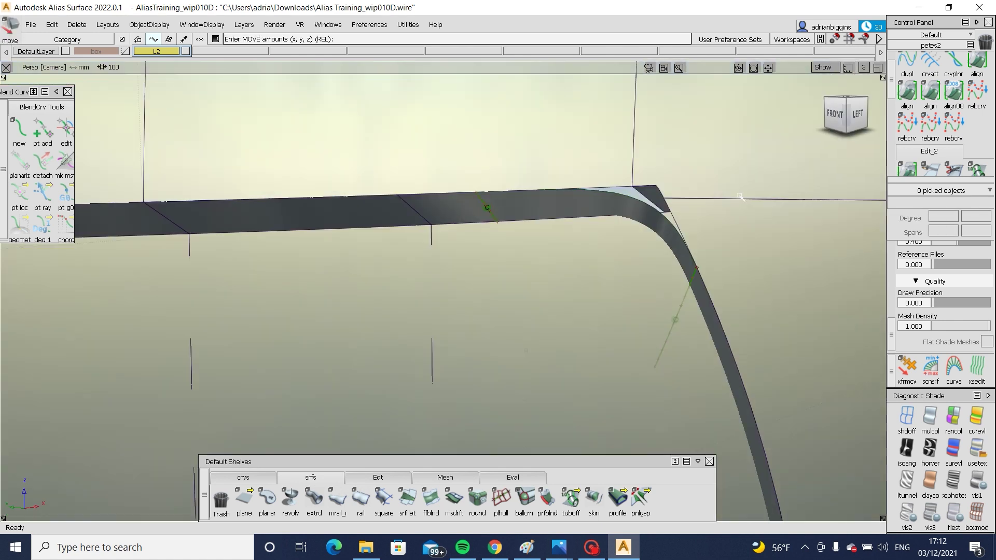
Step: Select the surfaces around the bumper intake and delete their construction history
{"action": "left_click_drag", "start_coordinate": [698, 222], "coordinate": [704, 171], "text": "ctrl+shift"}
{"action": "left_click", "coordinate": [704, 170]}
{"action": "middle_click_drag", "start_coordinate": [703, 169], "coordinate": [625, 247], "text": "alt+shift"}
{"action": "mouse_move", "coordinate": [655, 338]}
{"action": "left_mouse_down", "text": "ctrl+shift"}
{"action": "mouse_move", "coordinate": [656, 267]}
{"action": "mouse_move", "coordinate": [599, 369]}
{"action": "left_mouse_up", "text": "ctrl+shift"}
{"action": "right_click_drag", "start_coordinate": [621, 331], "coordinate": [559, 289], "text": "alt+shift"}
{"action": "left_click_drag", "start_coordinate": [554, 285], "coordinate": [442, 360], "text": "ctrl+shift"}
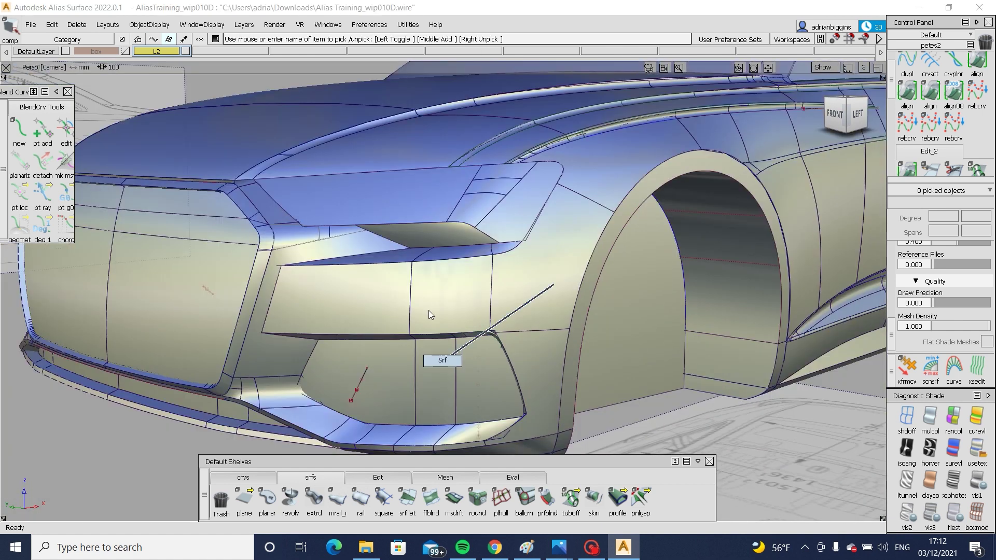
{"action": "left_click", "coordinate": [531, 409]}
{"action": "key", "text": "ctrl+h"}
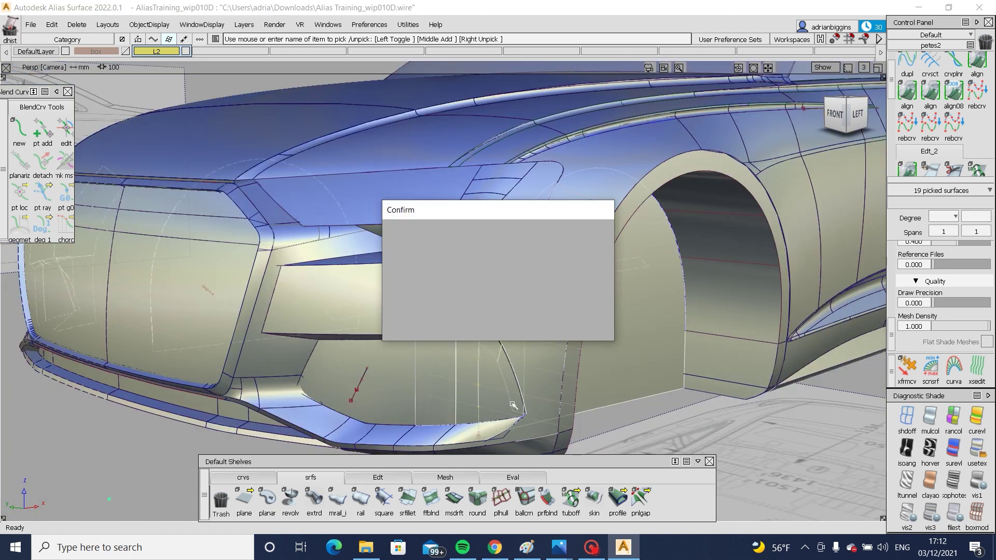
{"action": "key", "text": "Return"}
Step: Untrim the lower outer bumper surface beside the intake corner
{"action": "left_click_drag", "start_coordinate": [513, 404], "coordinate": [508, 347], "text": "ctrl+shift"}
{"action": "right_click_drag", "start_coordinate": [506, 335], "coordinate": [568, 350], "text": "alt+shift"}
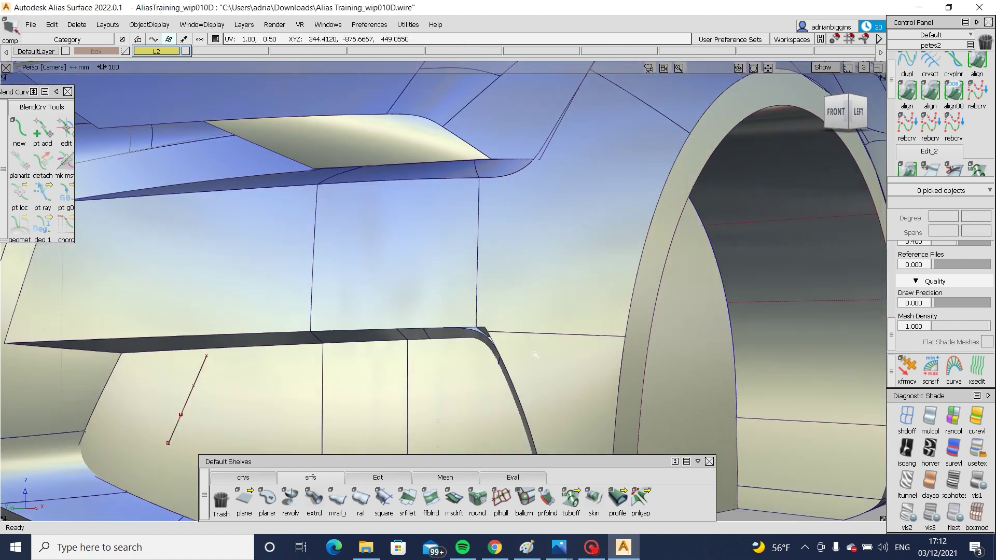
{"action": "left_click", "coordinate": [519, 408]}
{"action": "key", "text": "ctrl+u"}
{"action": "mouse_move", "coordinate": [520, 407]}
{"action": "left_mouse_down", "text": "ctrl+shift"}
{"action": "mouse_move", "coordinate": [514, 338]}
{"action": "mouse_move", "coordinate": [543, 357]}
{"action": "mouse_move", "coordinate": [309, 341]}
{"action": "mouse_move", "coordinate": [477, 349]}
{"action": "left_mouse_up", "text": "ctrl+shift"}
{"action": "right_click_drag", "start_coordinate": [477, 349], "coordinate": [541, 306], "text": "alt+shift"}
{"action": "left_click_drag", "start_coordinate": [541, 306], "coordinate": [536, 307], "text": "alt+shift"}
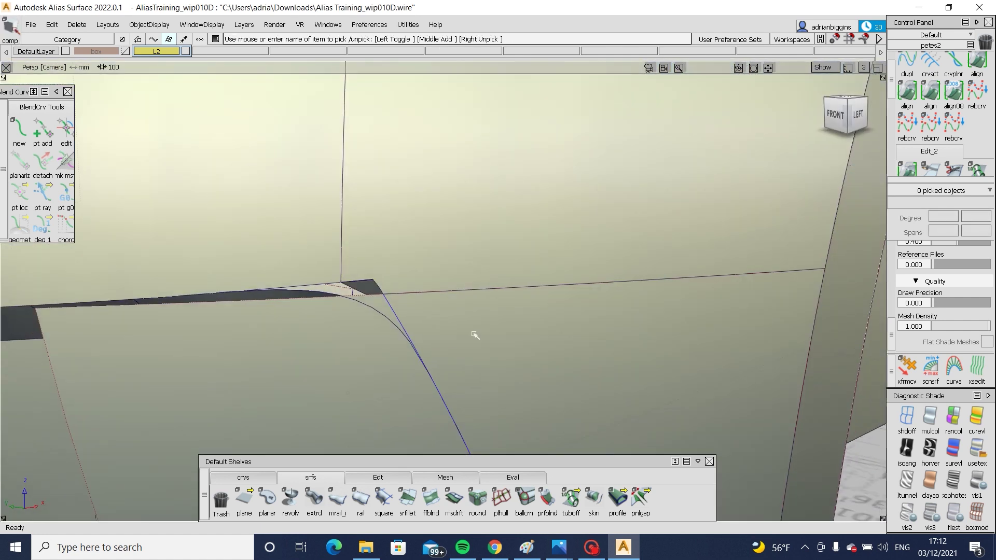
Step: Trim the lower outer bumper surface along the rounded corner blend, keeping the region outside the intake
{"action": "left_click", "coordinate": [409, 335]}
{"action": "middle_click_drag", "start_coordinate": [312, 318], "coordinate": [380, 327], "text": "ctrl+shift"}
{"action": "left_click", "coordinate": [380, 314]}
{"action": "key", "text": "space"}
{"action": "middle_click_drag", "start_coordinate": [562, 296], "coordinate": [490, 356], "text": "ctrl+shift"}
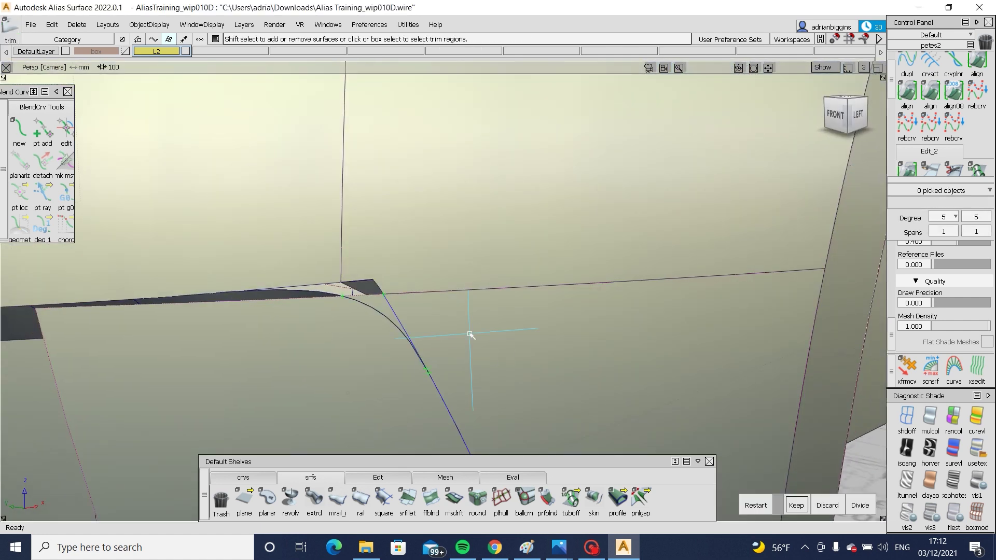
{"action": "key", "text": "space"}
Step: Untrim the bumper surface square#38 directly above the intake corner
{"action": "left_click_drag", "start_coordinate": [427, 253], "coordinate": [394, 290], "text": "ctrl+shift"}
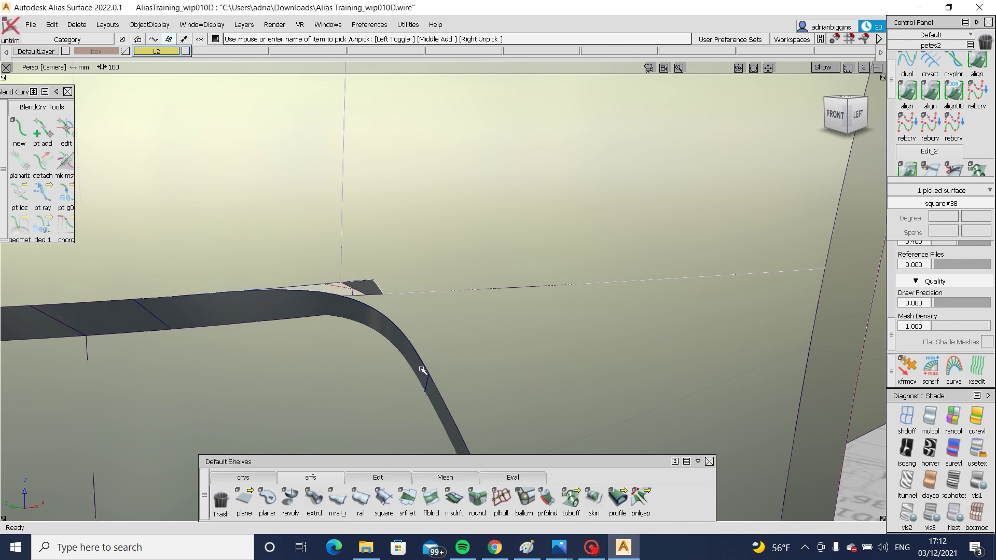
{"action": "middle_click_drag", "start_coordinate": [422, 372], "coordinate": [429, 270], "text": "ctrl+shift"}
{"action": "left_click_drag", "start_coordinate": [468, 235], "coordinate": [401, 276], "text": "ctrl+shift"}
{"action": "left_click_drag", "start_coordinate": [283, 315], "coordinate": [273, 392], "text": "ctrl+shift"}
Step: Extend the vertical curve on surface of square#38 down past the rounded intake edge
{"action": "double_click", "coordinate": [367, 463]}
{"action": "left_click", "coordinate": [697, 515]}
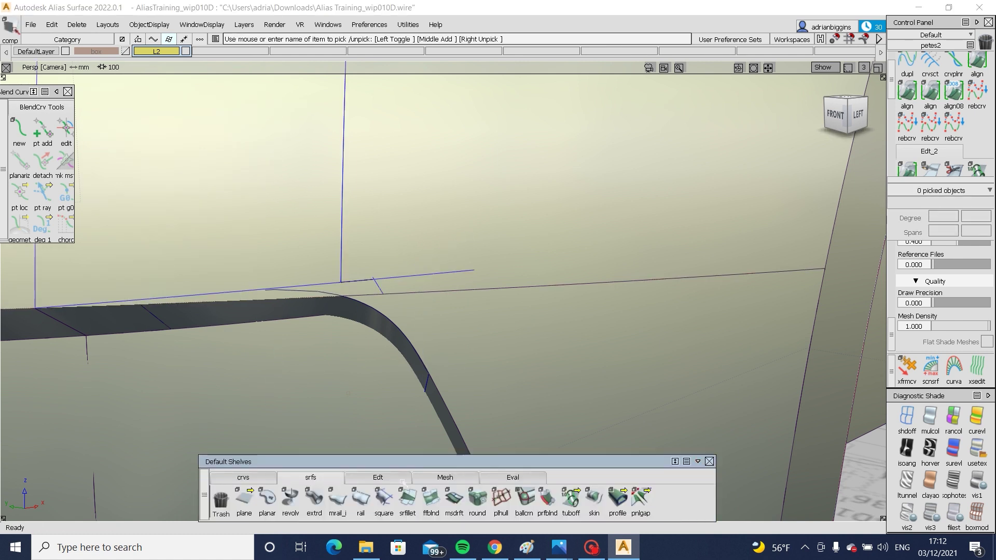
{"action": "left_click", "coordinate": [340, 270]}
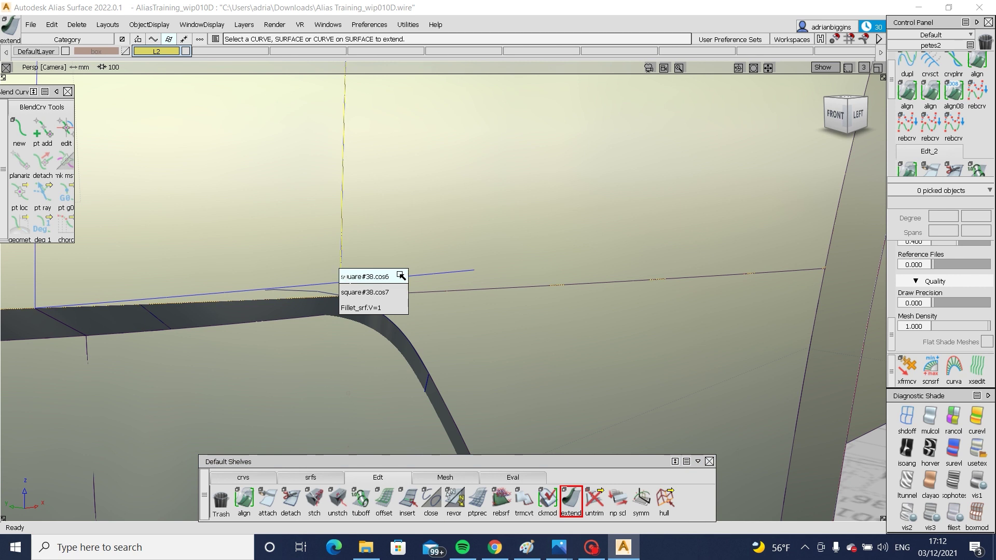
{"action": "left_click", "coordinate": [397, 292]}
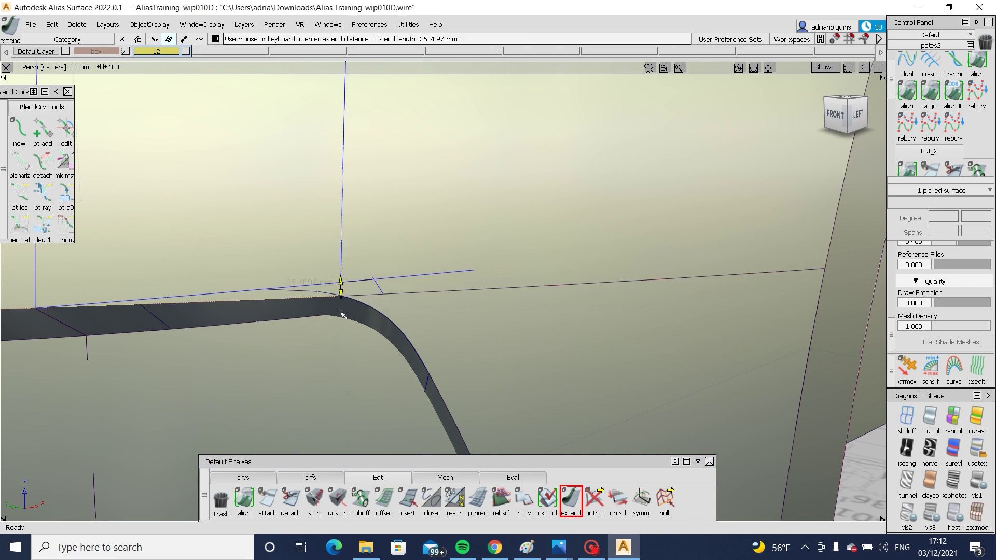
{"action": "left_click_drag", "start_coordinate": [342, 314], "coordinate": [341, 330]}
Step: Delete the leftover curve on surface square#38.cos7 above the intake corner
{"action": "left_click_drag", "start_coordinate": [449, 314], "coordinate": [343, 231], "text": "ctrl+shift"}
{"action": "left_click", "coordinate": [342, 228]}
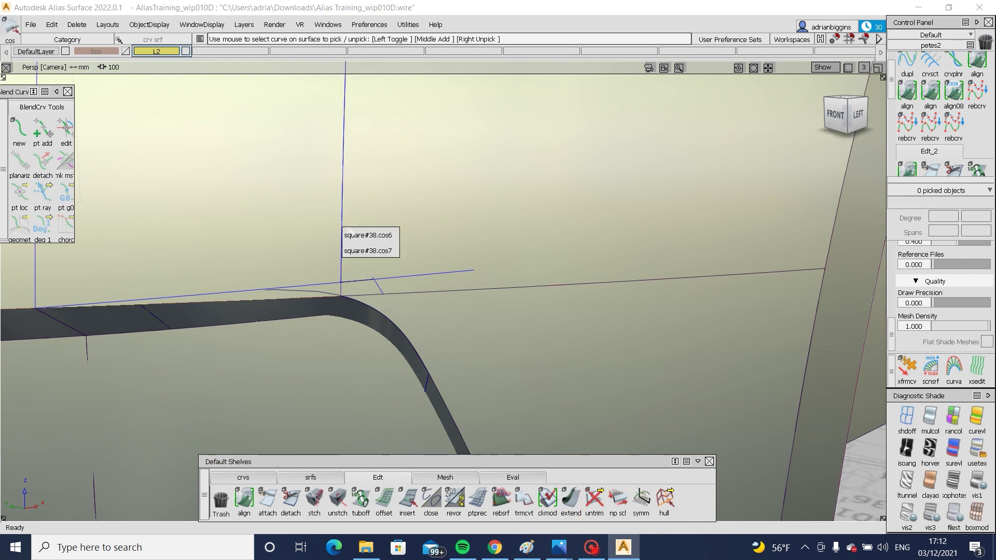
{"action": "left_click", "coordinate": [393, 250]}
{"action": "key", "text": "ctrl+x"}
Step: Trim the bumper surface above the corner to the rounded intake edge, keeping its outer region
{"action": "mouse_move", "coordinate": [469, 309]}
{"action": "left_mouse_down", "text": "ctrl+shift"}
{"action": "mouse_move", "coordinate": [358, 257]}
{"action": "mouse_move", "coordinate": [377, 285]}
{"action": "mouse_move", "coordinate": [484, 210]}
{"action": "left_mouse_up", "text": "ctrl+shift"}
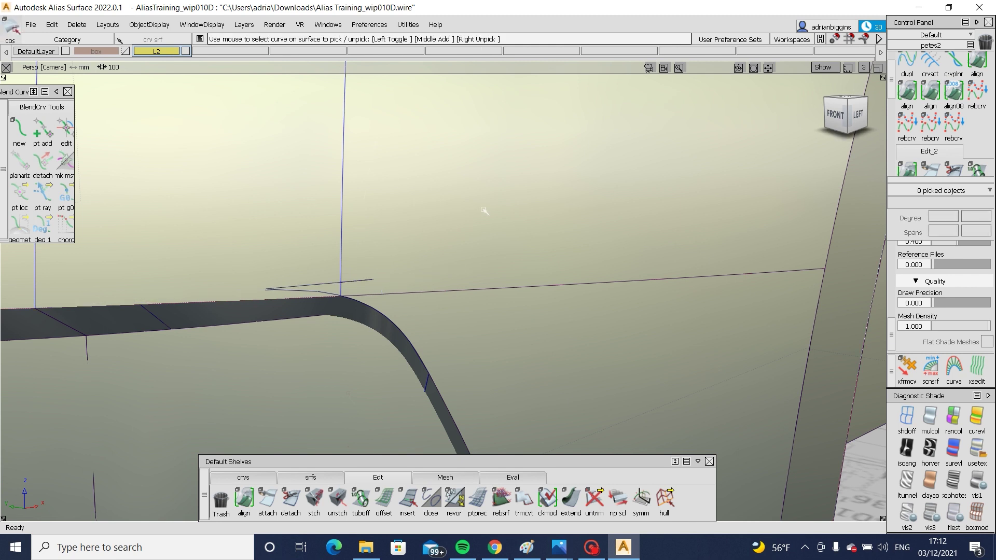
{"action": "right_click_drag", "start_coordinate": [484, 211], "coordinate": [418, 273], "text": "ctrl+shift"}
{"action": "left_click", "coordinate": [416, 273]}
{"action": "key", "text": "space"}
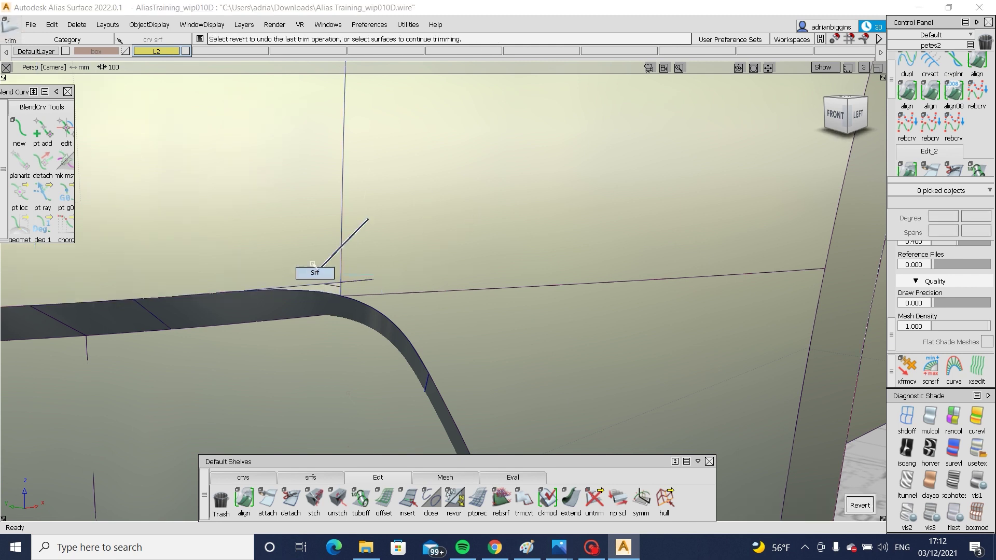
Step: Extend the lower edge of the bumper surface inboard of the corner down past the intake's upper return
{"action": "left_click_drag", "start_coordinate": [312, 265], "coordinate": [311, 267], "text": "ctrl+shift"}
{"action": "left_click", "coordinate": [309, 373]}
{"action": "left_click_drag", "start_coordinate": [310, 376], "coordinate": [328, 325], "text": "ctrl+shift"}
{"action": "left_click", "coordinate": [572, 499]}
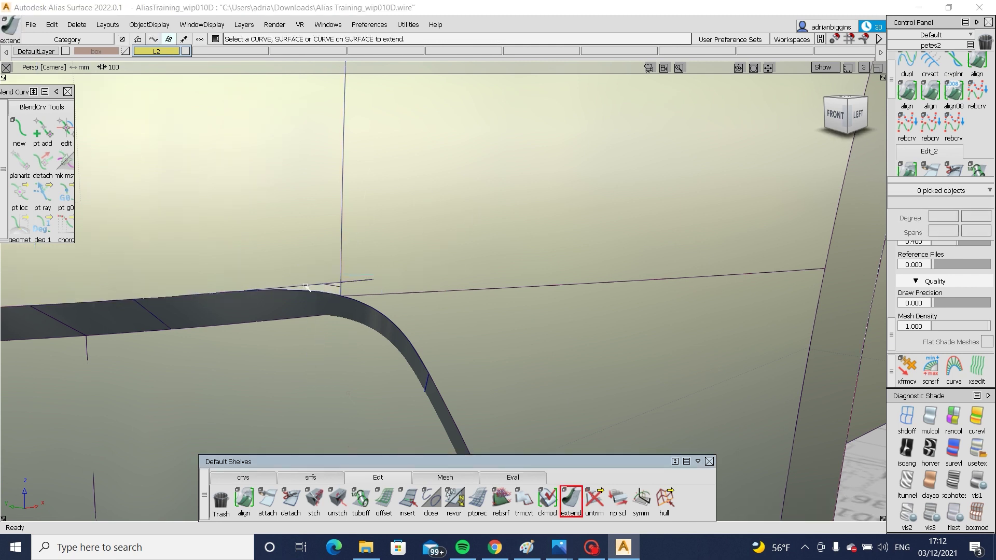
{"action": "left_click_drag", "start_coordinate": [306, 288], "coordinate": [309, 308]}
Step: Project the intake's upper return edges onto the extended bumper surface above
{"action": "left_click_drag", "start_coordinate": [309, 344], "coordinate": [223, 277], "text": "ctrl+shift"}
{"action": "left_click", "coordinate": [140, 298]}
{"action": "middle_click_drag", "start_coordinate": [120, 285], "coordinate": [310, 316], "text": "alt+shift"}
{"action": "right_click_drag", "start_coordinate": [312, 317], "coordinate": [332, 330], "text": "ctrl+shift"}
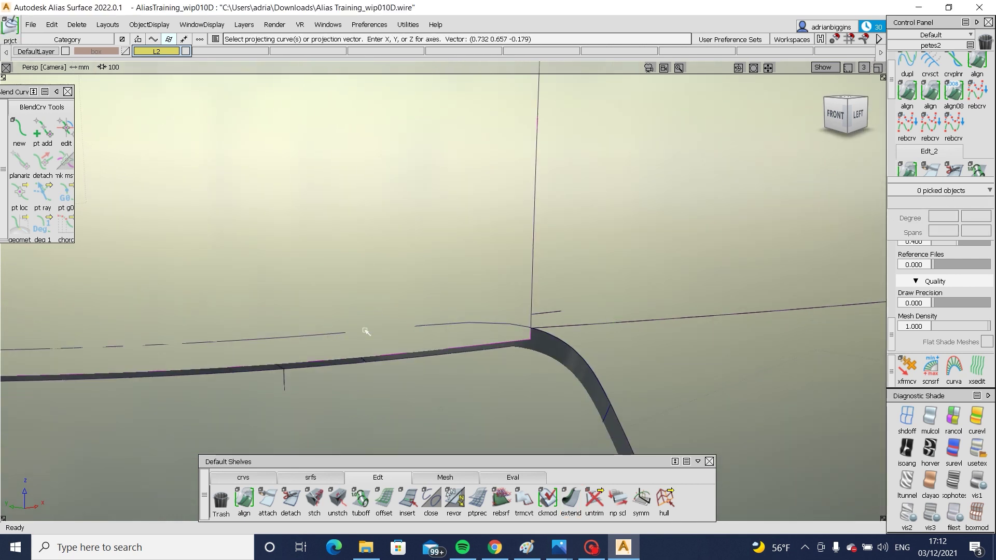
{"action": "left_click", "coordinate": [366, 332]}
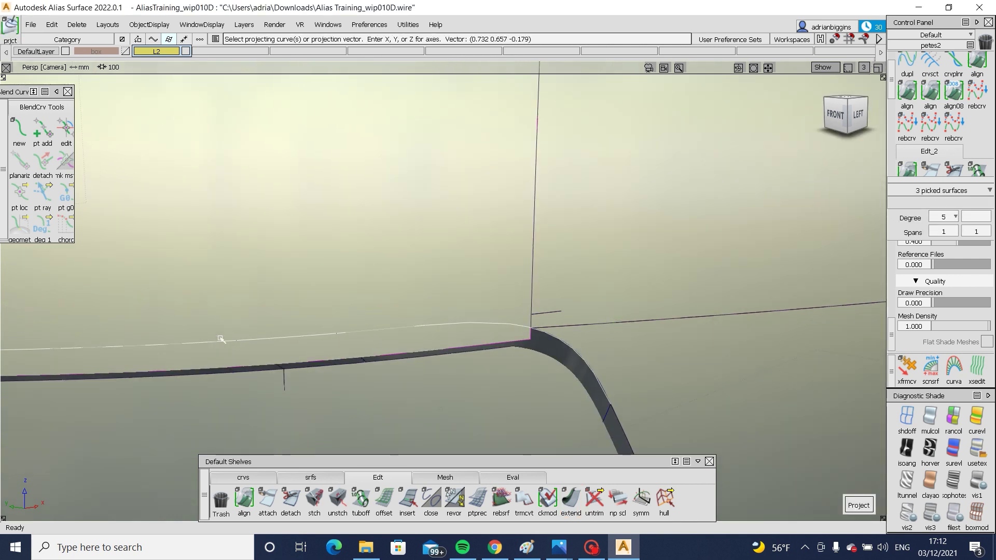
{"action": "right_click_drag", "start_coordinate": [221, 375], "coordinate": [217, 383], "text": "alt+shift"}
{"action": "key", "text": "space"}
Step: Trim the bumper surface above the intake to the projected edge, keeping its upper region
{"action": "right_click_drag", "start_coordinate": [522, 255], "coordinate": [463, 307], "text": "ctrl+shift"}
{"action": "left_click", "coordinate": [461, 306]}
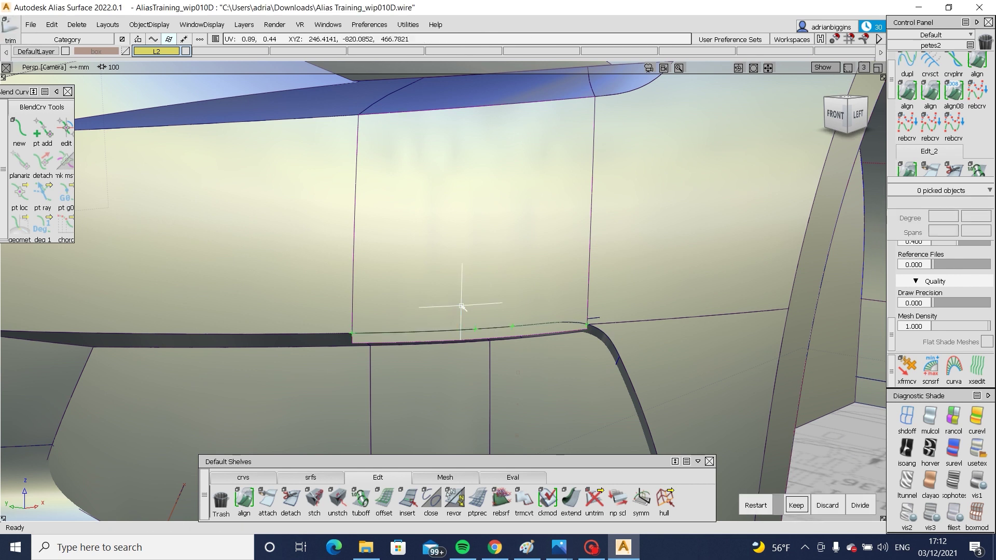
{"action": "key", "text": "space"}
Step: Examine the trimmed bumper and its intake openings from the front and the side
{"action": "left_click_drag", "start_coordinate": [465, 311], "coordinate": [540, 317], "text": "alt+shift"}
{"action": "right_click_drag", "start_coordinate": [539, 318], "coordinate": [480, 328], "text": "alt+shift"}
{"action": "left_click_drag", "start_coordinate": [480, 328], "coordinate": [511, 329], "text": "alt+shift"}
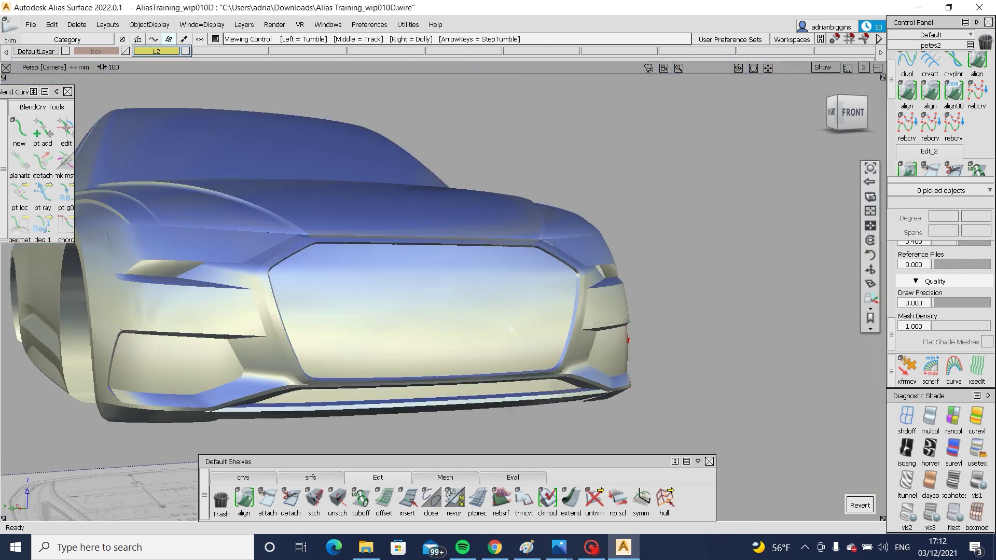
{"action": "right_click_drag", "start_coordinate": [511, 329], "coordinate": [482, 332], "text": "alt+shift"}
{"action": "left_click_drag", "start_coordinate": [482, 332], "coordinate": [575, 338], "text": "alt+shift"}
{"action": "left_click", "coordinate": [483, 331], "text": "alt+shift"}
{"action": "right_click_drag", "start_coordinate": [482, 332], "coordinate": [549, 340], "text": "alt+shift"}
{"action": "mouse_move", "coordinate": [549, 341]}
{"action": "left_mouse_down", "text": "alt+shift"}
{"action": "mouse_move", "coordinate": [414, 362]}
{"action": "mouse_move", "coordinate": [545, 352]}
{"action": "left_mouse_up", "text": "alt+shift"}
{"action": "middle_click_drag", "start_coordinate": [545, 353], "coordinate": [320, 335], "text": "alt+shift"}
{"action": "left_click_drag", "start_coordinate": [320, 336], "coordinate": [462, 340], "text": "alt+shift"}
{"action": "left_click", "coordinate": [609, 308], "text": "alt+shift"}
{"action": "right_click_drag", "start_coordinate": [609, 307], "coordinate": [638, 343], "text": "alt+shift"}
{"action": "left_click_drag", "start_coordinate": [638, 342], "coordinate": [475, 371], "text": "alt+shift"}
Step: Compare the bumper intake with the left-view blueprint, then with the Audi A6 reference image in Photos
{"action": "left_click", "coordinate": [846, 112]}
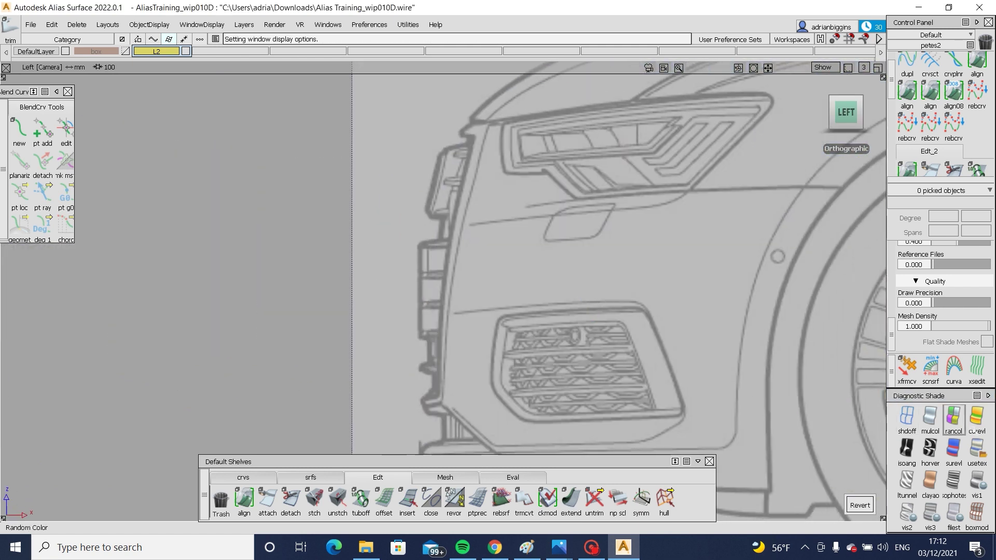
{"action": "mouse_move", "coordinate": [781, 385]}
{"action": "right_mouse_down", "text": "alt+shift"}
{"action": "mouse_move", "coordinate": [734, 367]}
{"action": "mouse_move", "coordinate": [665, 312]}
{"action": "right_mouse_up", "text": "alt+shift"}
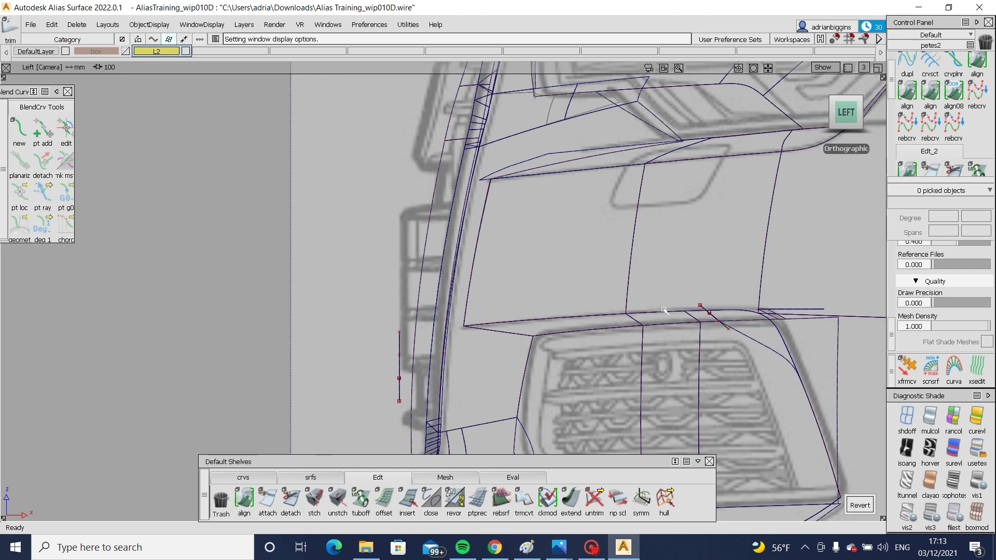
{"action": "left_click", "coordinate": [979, 453]}
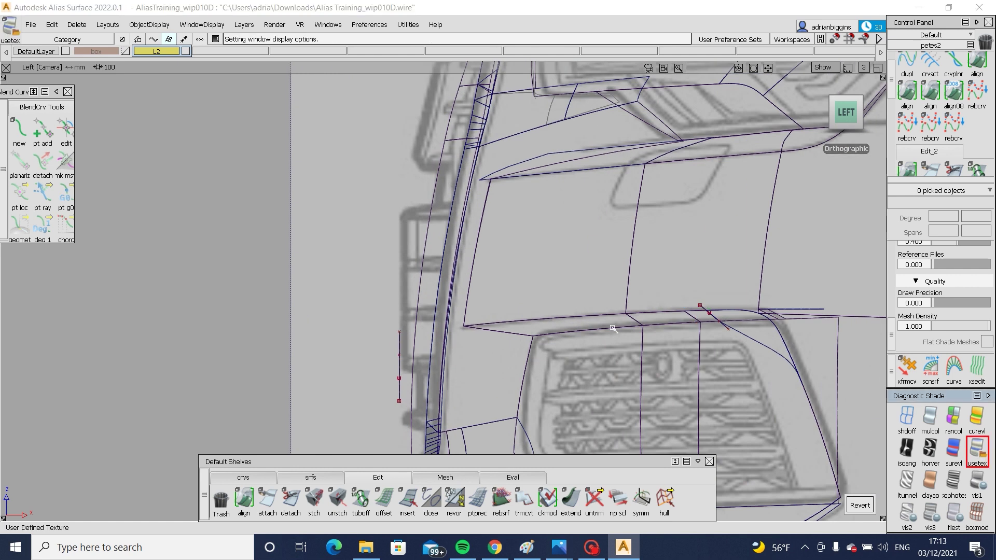
{"action": "mouse_move", "coordinate": [574, 311]}
{"action": "left_mouse_down", "text": "alt+shift"}
{"action": "mouse_move", "coordinate": [703, 367]}
{"action": "mouse_move", "coordinate": [757, 327]}
{"action": "left_mouse_up", "text": "alt+shift"}
{"action": "mouse_move", "coordinate": [642, 262]}
{"action": "right_mouse_down", "text": "alt+shift"}
{"action": "mouse_move", "coordinate": [642, 297]}
{"action": "mouse_move", "coordinate": [661, 299]}
{"action": "right_mouse_up", "text": "alt+shift"}
{"action": "left_click_drag", "start_coordinate": [661, 300], "coordinate": [685, 305], "text": "alt+shift"}
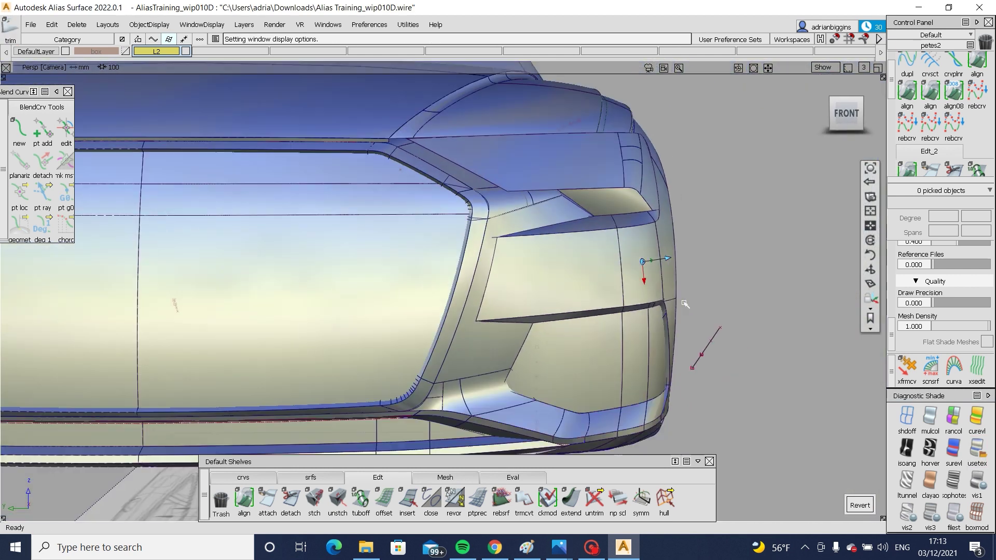
{"action": "right_click_drag", "start_coordinate": [685, 304], "coordinate": [645, 304], "text": "alt+shift"}
{"action": "left_click_drag", "start_coordinate": [561, 338], "coordinate": [490, 326], "text": "alt+shift"}
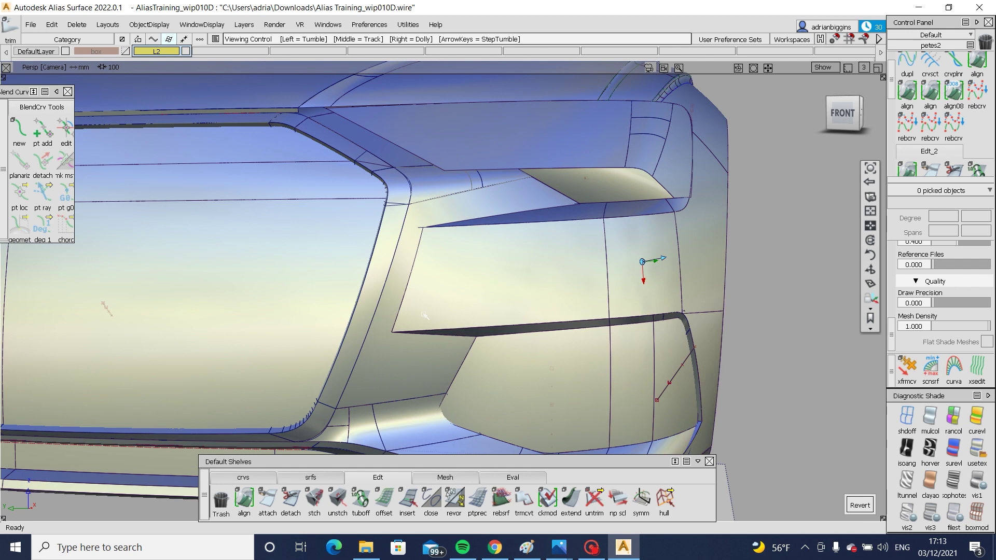
{"action": "left_click", "coordinate": [559, 548]}
{"action": "left_click", "coordinate": [556, 469]}
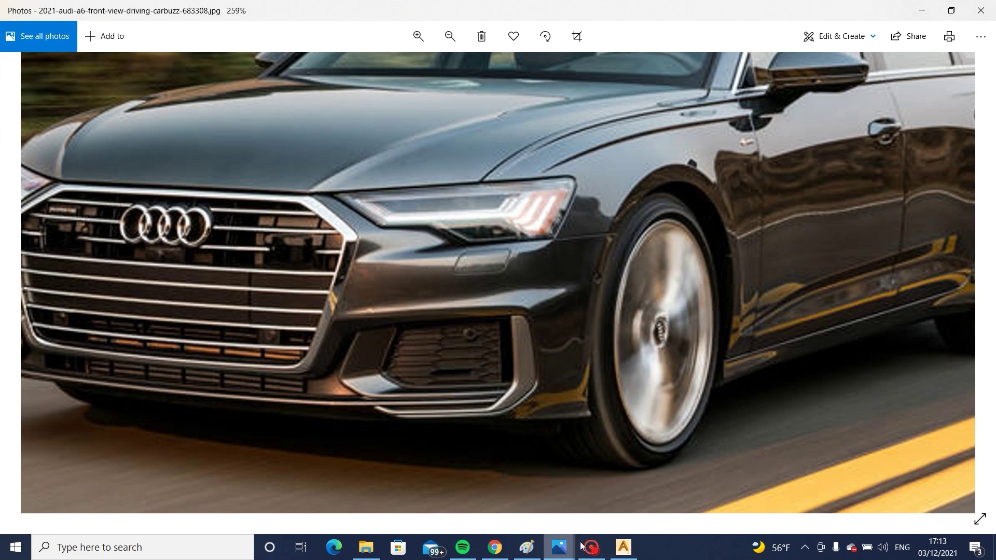
{"action": "left_click", "coordinate": [619, 548]}
Step: Back in Alias, set up a Surface Fillet between the main bumper surface and grille-side surface, with Start and End flow set to Default
{"action": "left_click_drag", "start_coordinate": [353, 308], "coordinate": [414, 330], "text": "alt+shift"}
{"action": "left_click", "coordinate": [310, 478]}
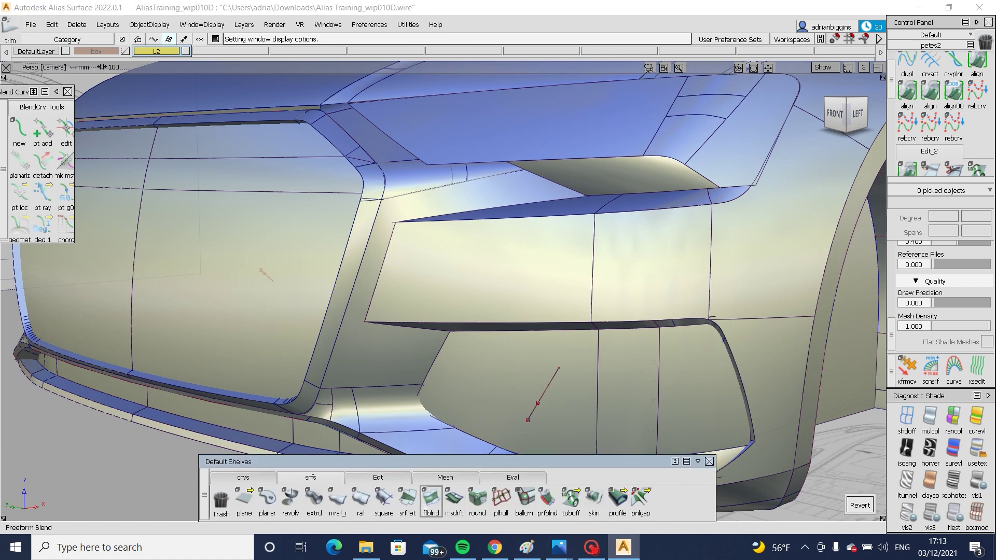
{"action": "left_click", "coordinate": [407, 498]}
{"action": "left_click", "coordinate": [405, 302]}
{"action": "left_click", "coordinate": [380, 273]}
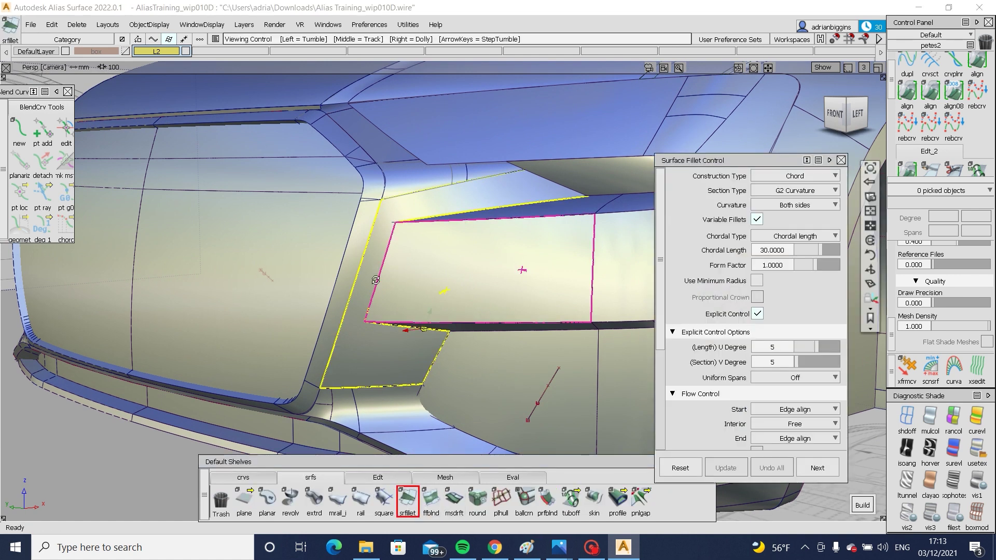
{"action": "scroll", "coordinate": [425, 283], "scroll_direction": "up", "scroll_amount": 2}
{"action": "left_click_drag", "start_coordinate": [424, 283], "coordinate": [754, 313], "text": "alt+shift"}
{"action": "left_click", "coordinate": [790, 409]}
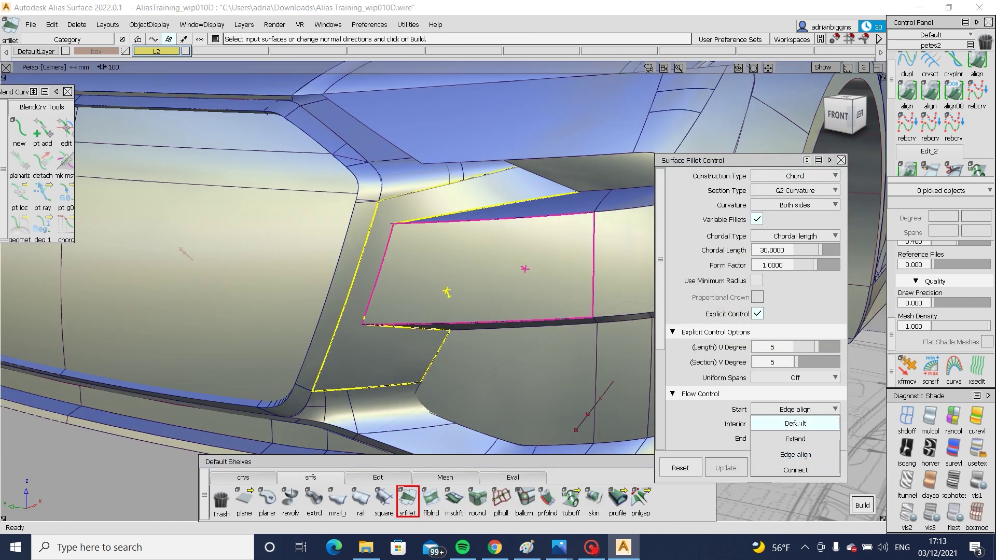
{"action": "left_click", "coordinate": [789, 445]}
{"action": "left_click", "coordinate": [794, 438]}
{"action": "left_click", "coordinate": [791, 446]}
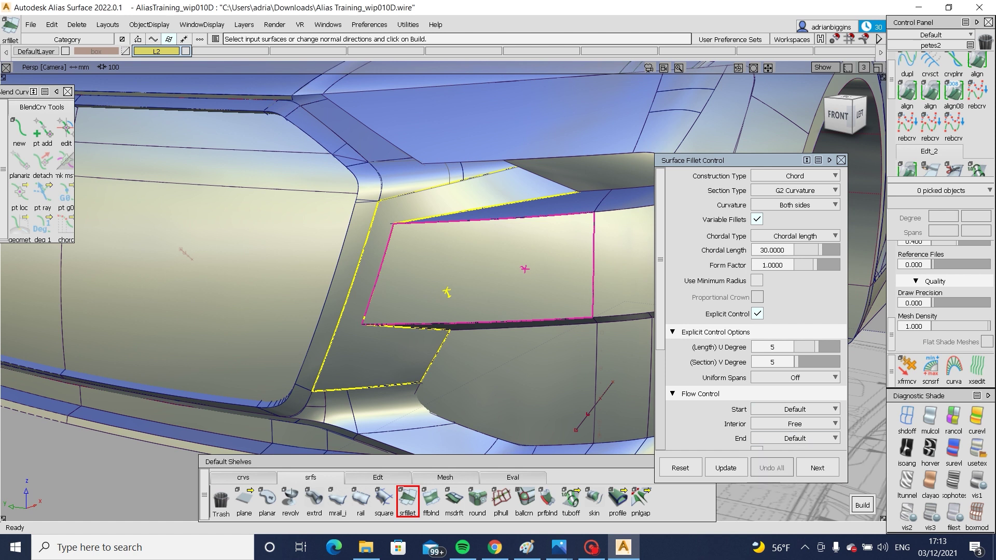
Step: Correct the picked surfaces' normal directions and build the G2 chord fillet between them with a 30 mm chordal length
{"action": "left_click_drag", "start_coordinate": [416, 281], "coordinate": [513, 261], "text": "alt+shift"}
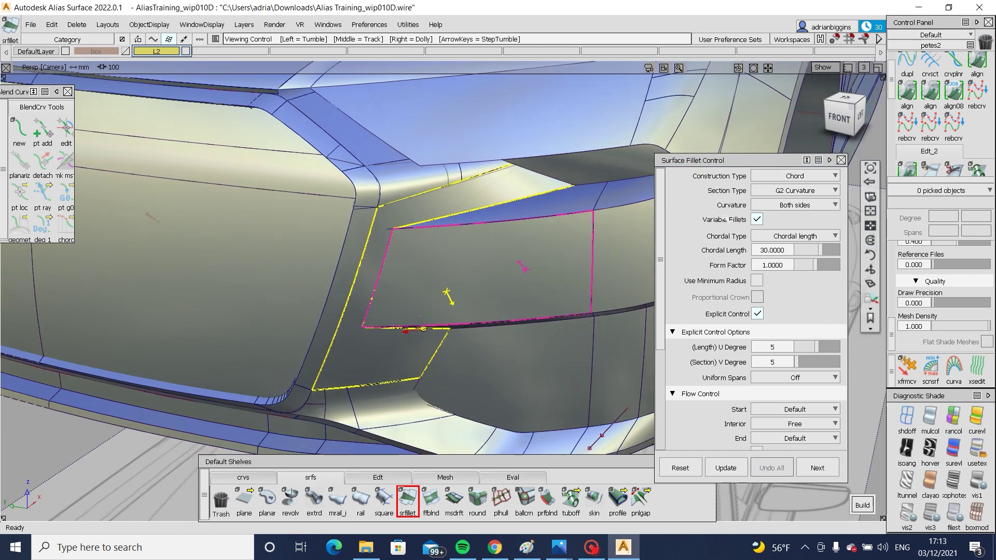
{"action": "left_click", "coordinate": [513, 268]}
{"action": "left_click", "coordinate": [371, 272]}
{"action": "left_click", "coordinate": [397, 259]}
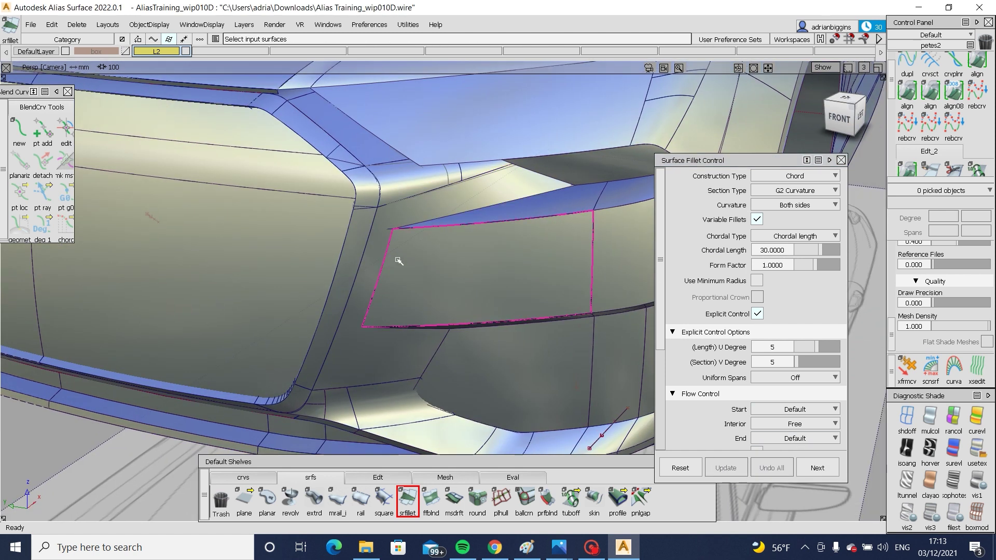
{"action": "left_click_drag", "start_coordinate": [405, 311], "coordinate": [429, 287], "text": "alt+shift"}
{"action": "left_click", "coordinate": [370, 280]}
{"action": "left_click", "coordinate": [401, 287]}
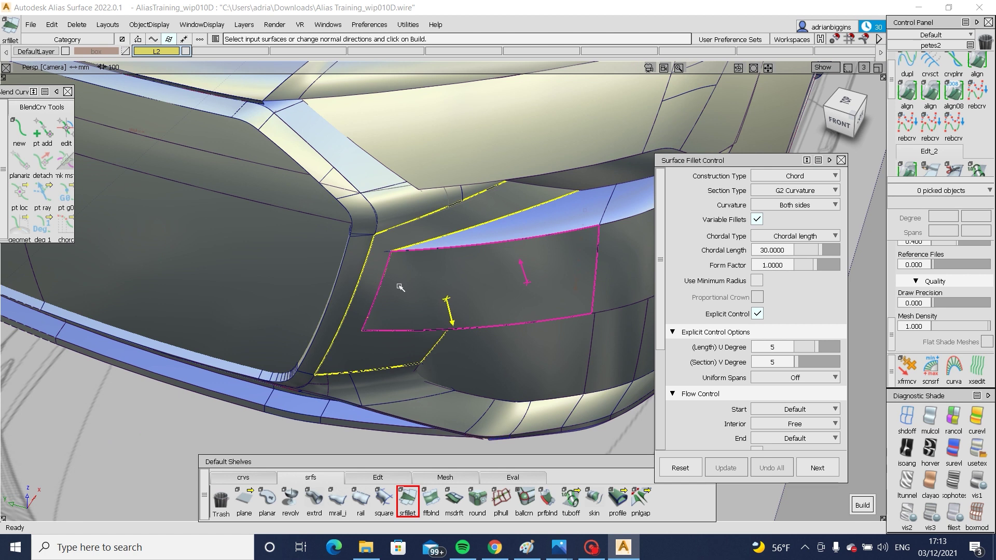
{"action": "left_click", "coordinate": [521, 270]}
{"action": "right_click_drag", "start_coordinate": [458, 329], "coordinate": [400, 295], "text": "alt+shift"}
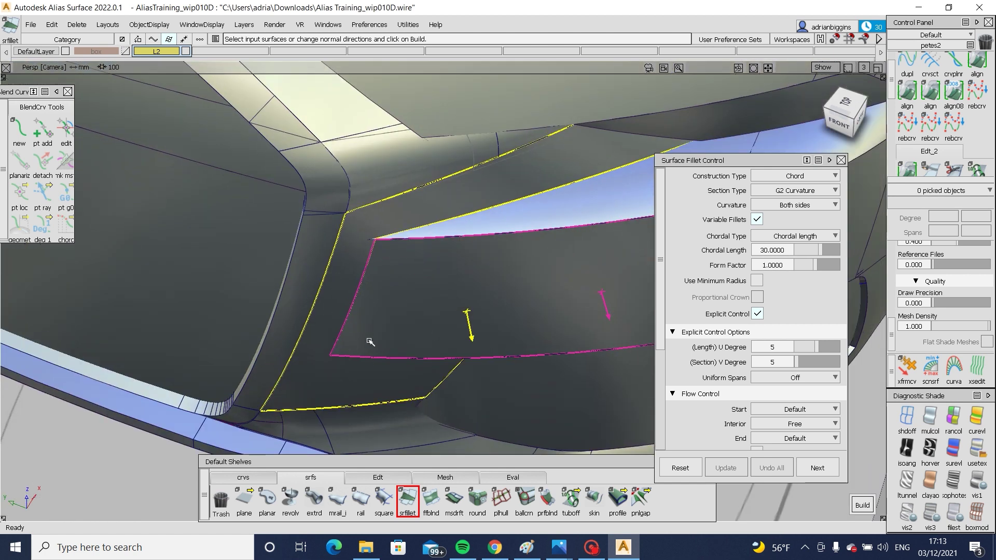
{"action": "left_click_drag", "start_coordinate": [419, 363], "coordinate": [545, 293], "text": "alt+shift"}
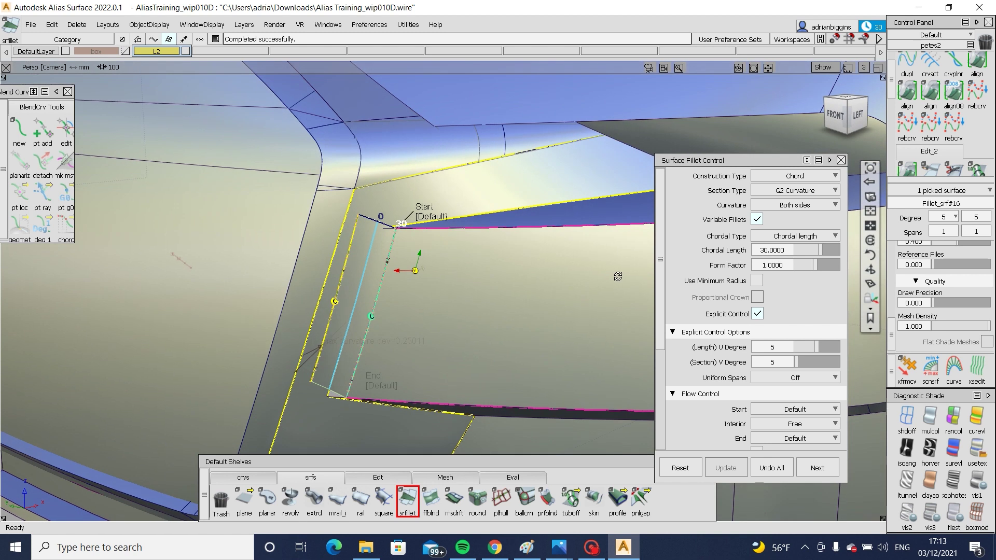
Step: Try a chordal length of 49 mm, then set it to 40 mm and accept the fillet
{"action": "left_click", "coordinate": [785, 250]}
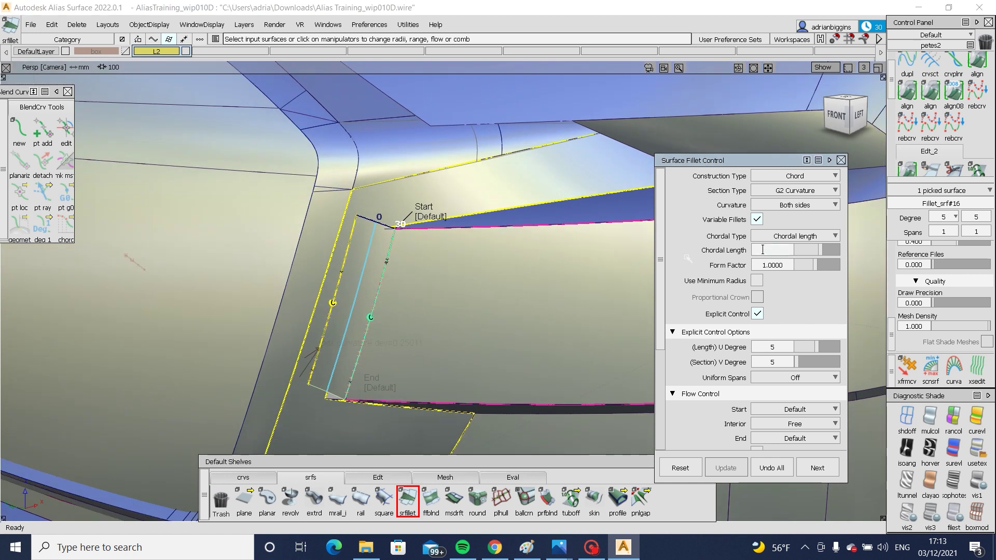
{"action": "key", "text": "Return"}
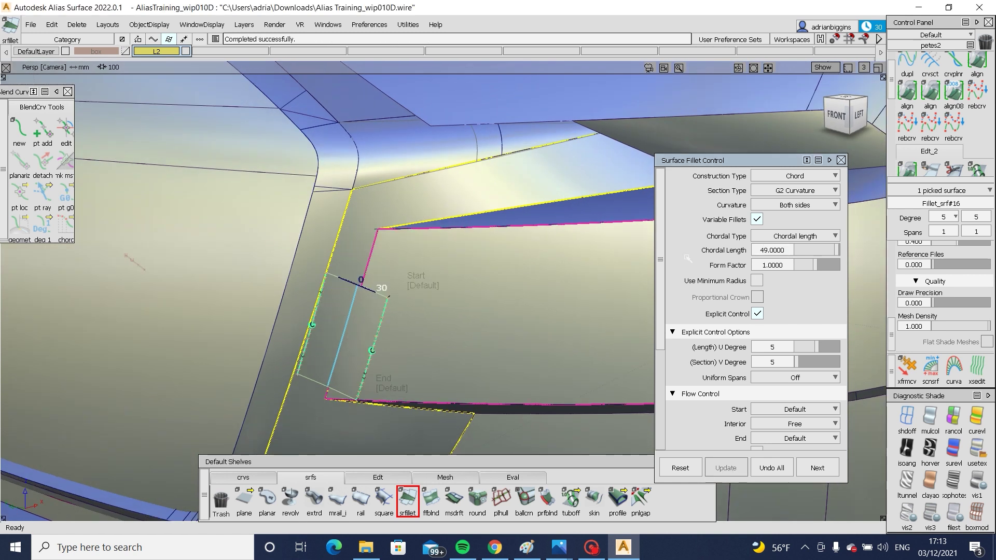
{"action": "left_click", "coordinate": [785, 250]}
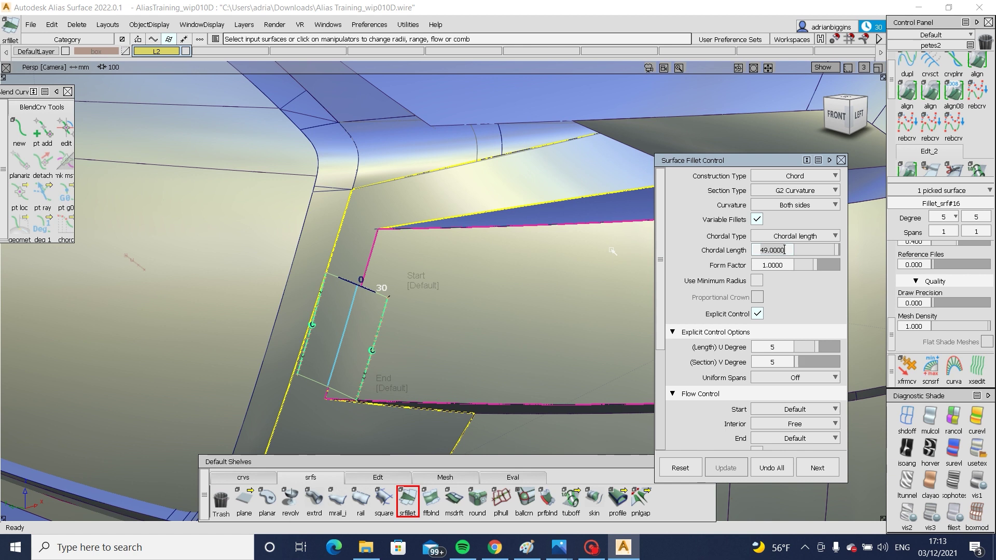
{"action": "key", "text": "Return"}
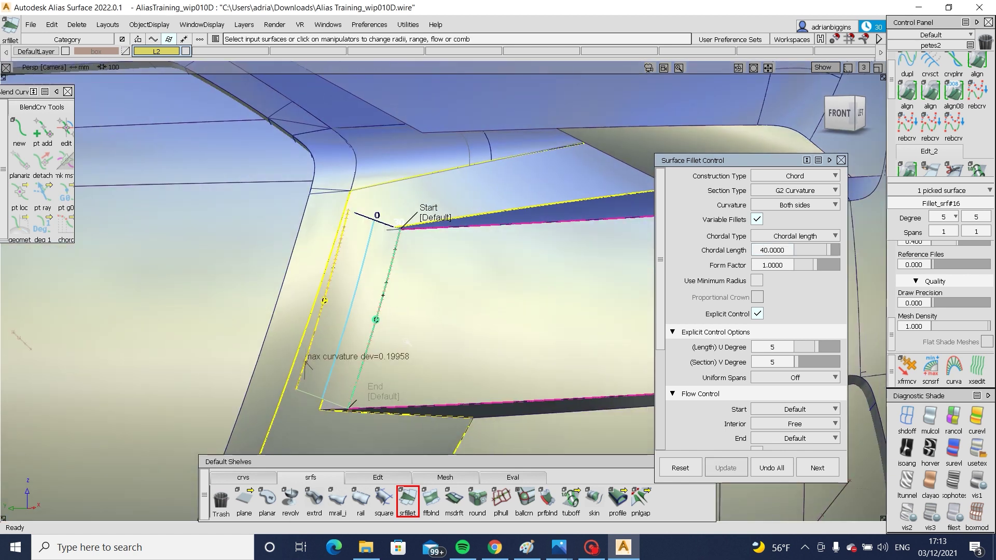
{"action": "left_click", "coordinate": [817, 468]}
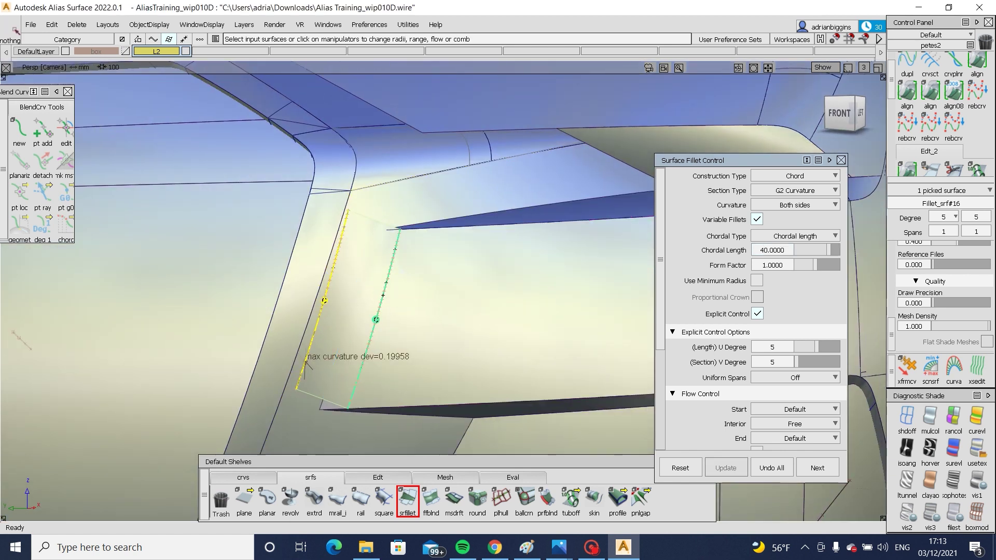
Step: In the orthographic front view, duplicate the bumper surface's upper edge below the headlight return as a curve
{"action": "left_click_drag", "start_coordinate": [363, 337], "coordinate": [422, 305], "text": "alt+shift"}
{"action": "middle_click_drag", "start_coordinate": [402, 412], "coordinate": [409, 359], "text": "alt+shift"}
{"action": "left_click", "coordinate": [384, 478]}
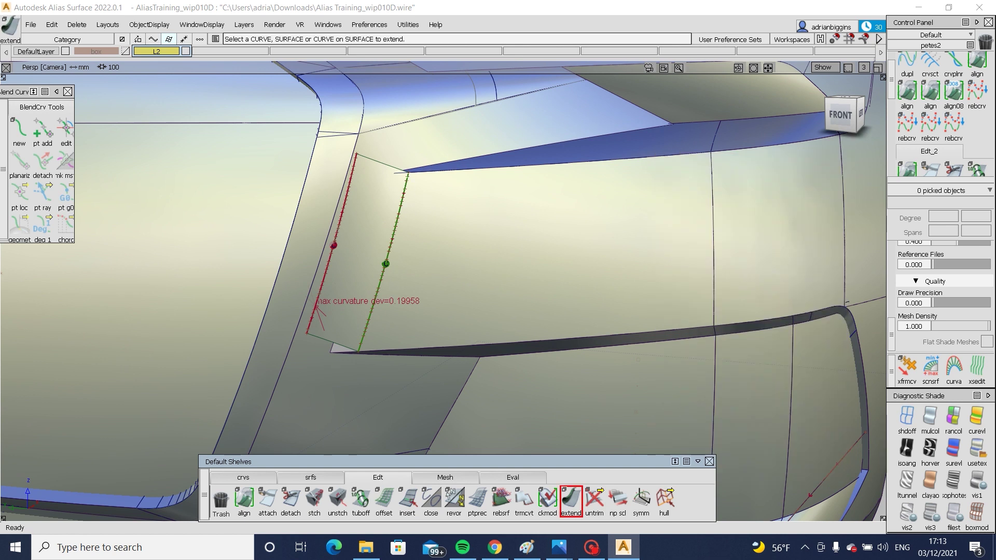
{"action": "left_click", "coordinate": [835, 121]}
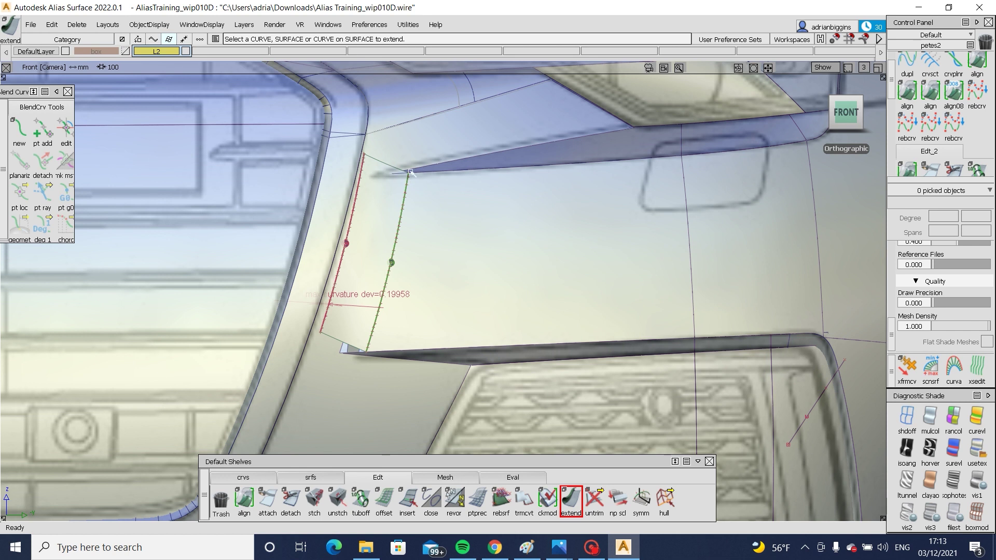
{"action": "left_click", "coordinate": [258, 476]}
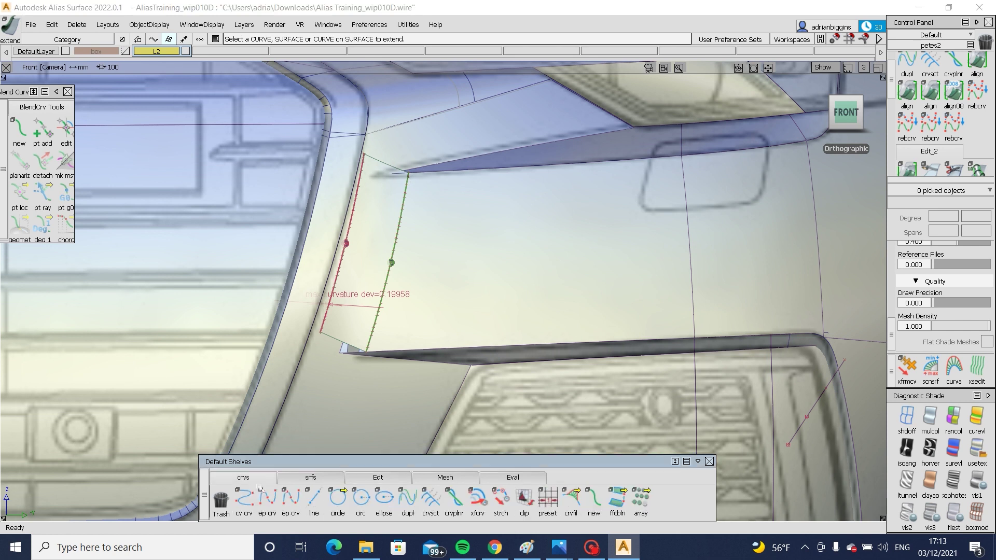
{"action": "left_click", "coordinate": [384, 499]}
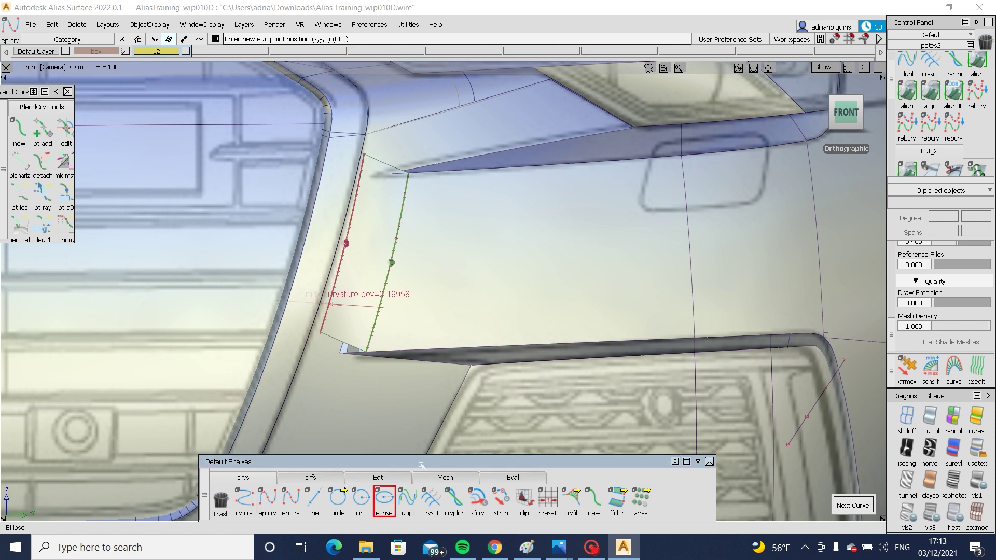
{"action": "left_click", "coordinate": [521, 171]}
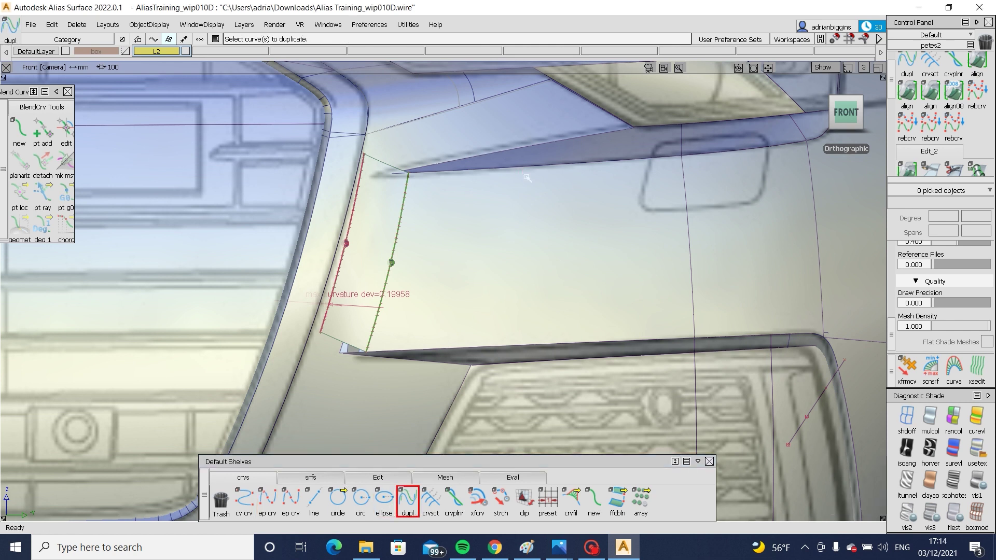
{"action": "left_click", "coordinate": [524, 171]}
{"action": "left_click", "coordinate": [590, 195]}
Step: Extend the duplicated curve rebuildCurve#5 inboard across the fillet by about 45 mm
{"action": "left_click", "coordinate": [378, 478]}
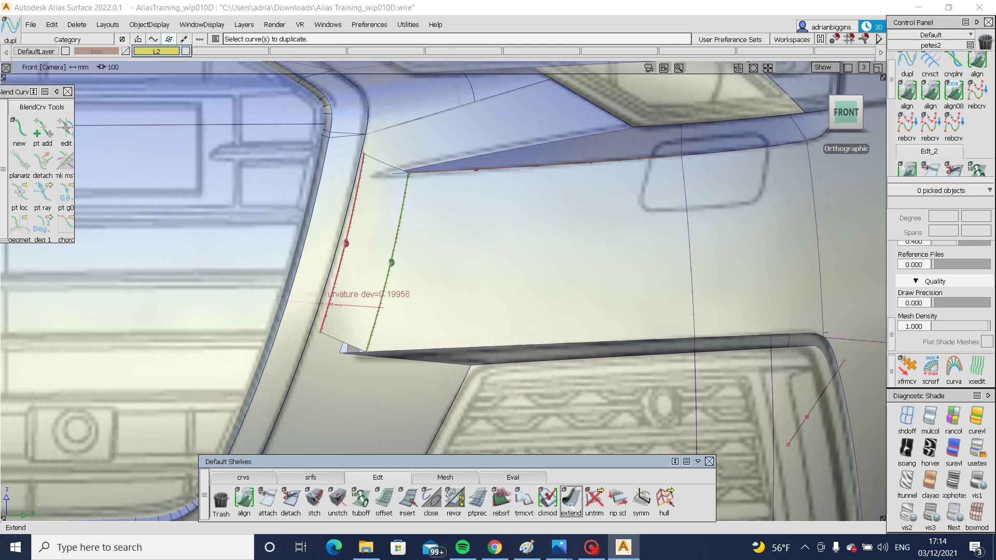
{"action": "left_click", "coordinate": [444, 171]}
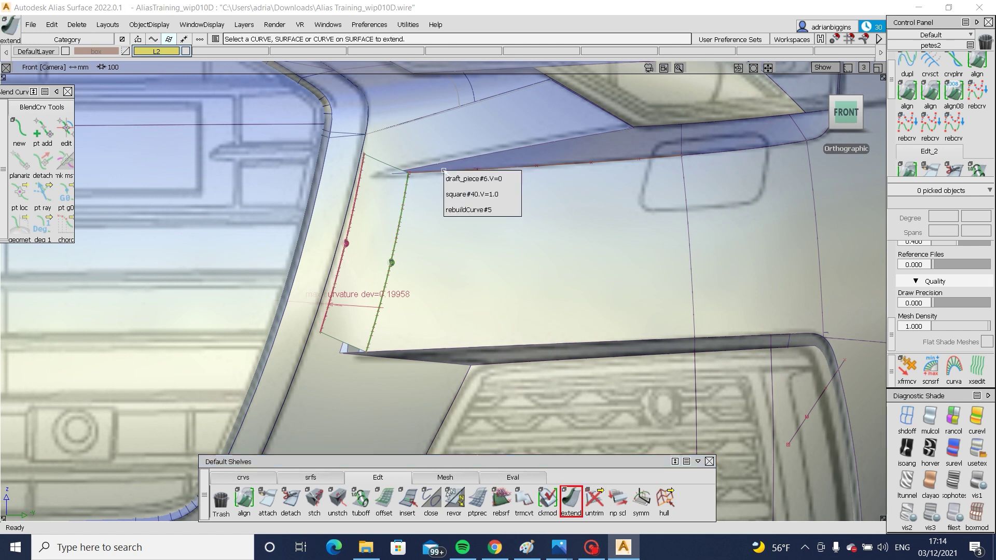
{"action": "left_click", "coordinate": [511, 209]}
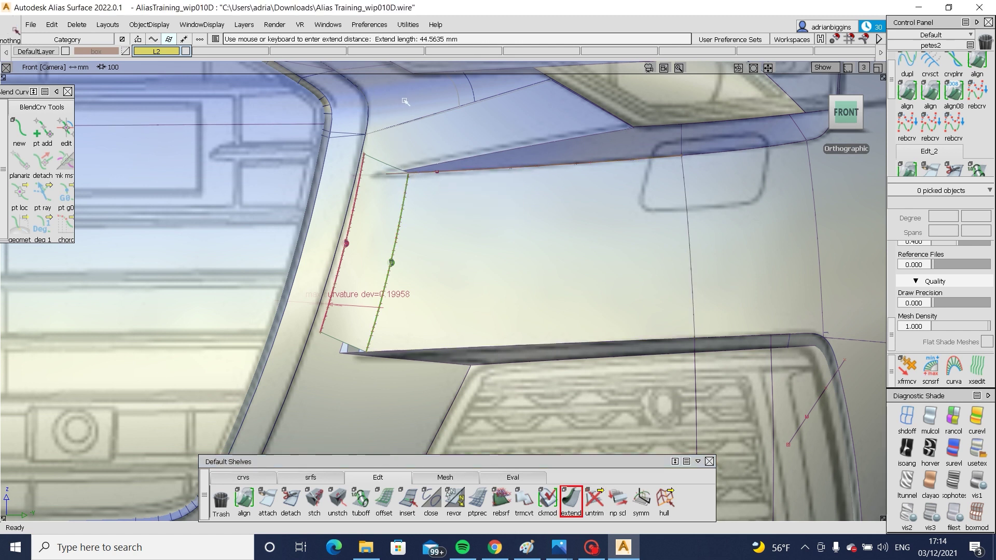
Step: Project the extended curve onto the fillet and trim off the fillet's upper end, keeping the part below the curve
{"action": "left_click_drag", "start_coordinate": [412, 232], "coordinate": [411, 208], "text": "ctrl+shift"}
{"action": "left_click", "coordinate": [390, 164]}
{"action": "middle_click_drag", "start_coordinate": [390, 168], "coordinate": [386, 207], "text": "ctrl+shift"}
{"action": "left_click", "coordinate": [393, 174]}
{"action": "left_click", "coordinate": [385, 214]}
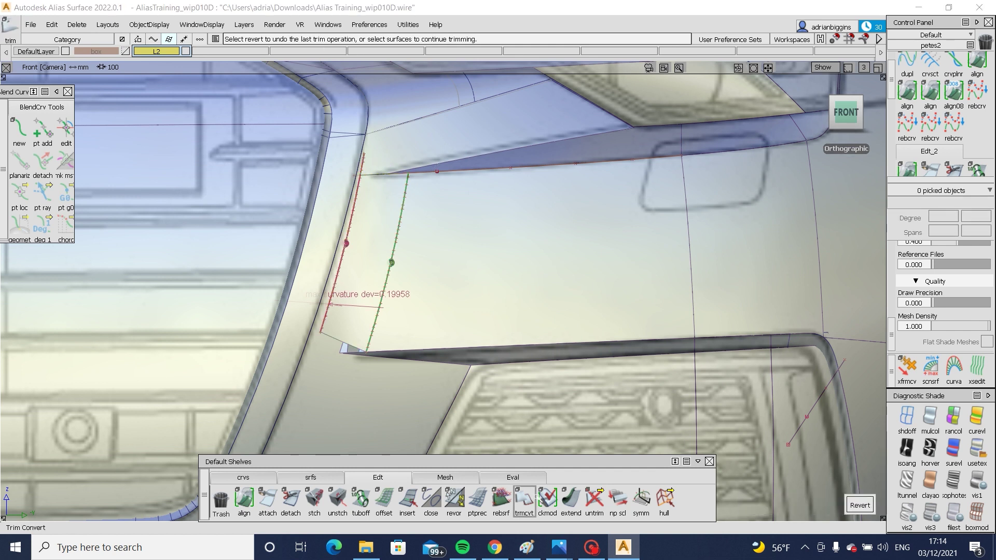
Step: Extend the fillet surface's lower edge downward by about 20 mm
{"action": "left_click", "coordinate": [571, 499]}
{"action": "left_click", "coordinate": [338, 369]}
{"action": "left_click_drag", "start_coordinate": [337, 371], "coordinate": [328, 389]}
{"action": "left_click", "coordinate": [433, 320]}
Step: Extend the curve on surface square#43.cos8 along the fillet's inboard edge downward by about 72 mm
{"action": "left_click", "coordinate": [323, 325]}
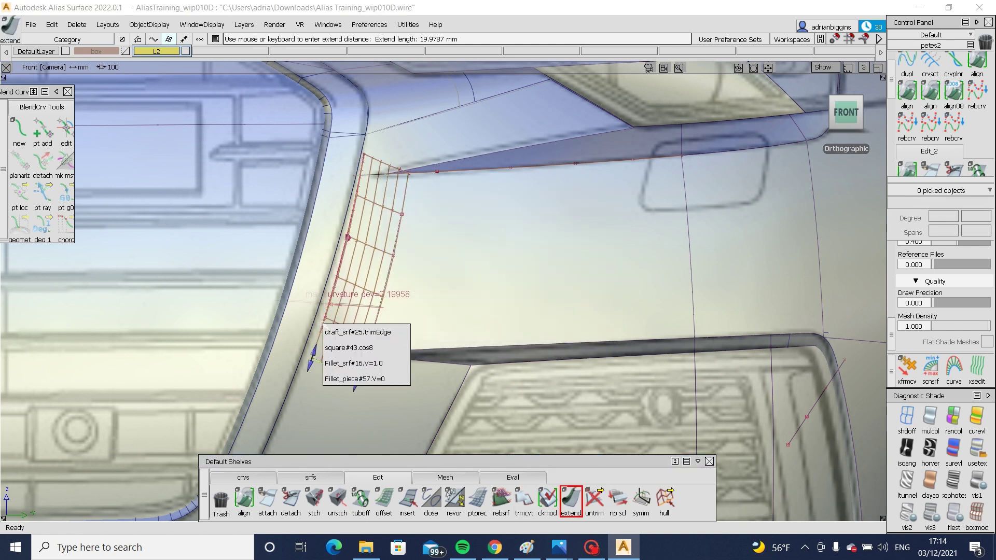
{"action": "left_click", "coordinate": [400, 347]}
{"action": "left_click_drag", "start_coordinate": [316, 348], "coordinate": [292, 415]}
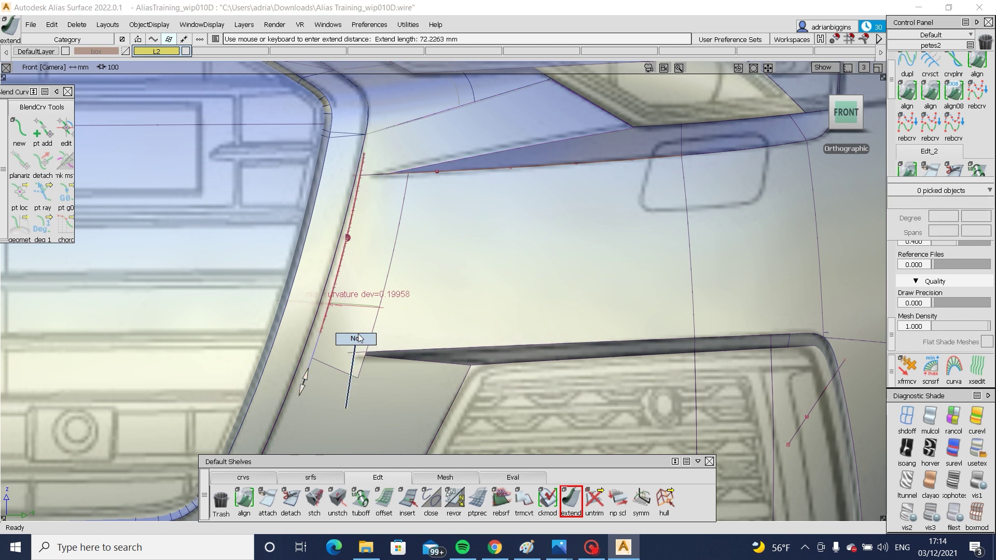
Step: Duplicate the draft_piece#4.V=0.0 edge along the intake's upper lip and extend the copy inboard across the fillet's lower end
{"action": "left_click", "coordinate": [239, 477]}
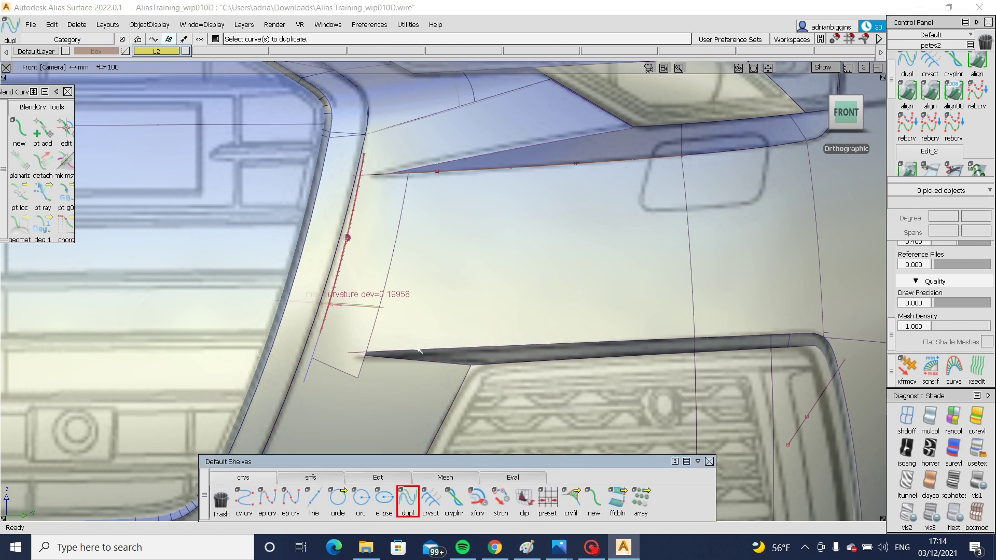
{"action": "left_click", "coordinate": [425, 358]}
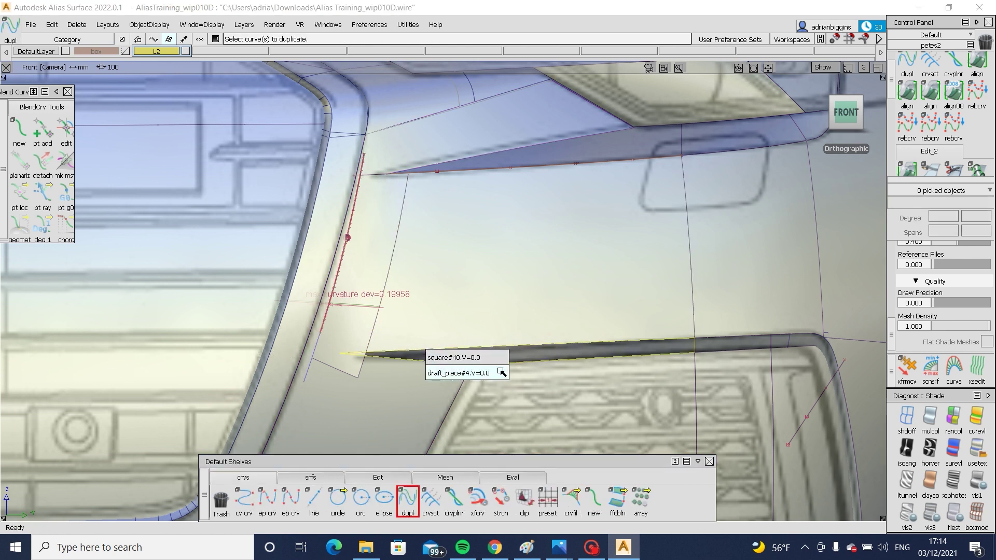
{"action": "left_click", "coordinate": [498, 373]}
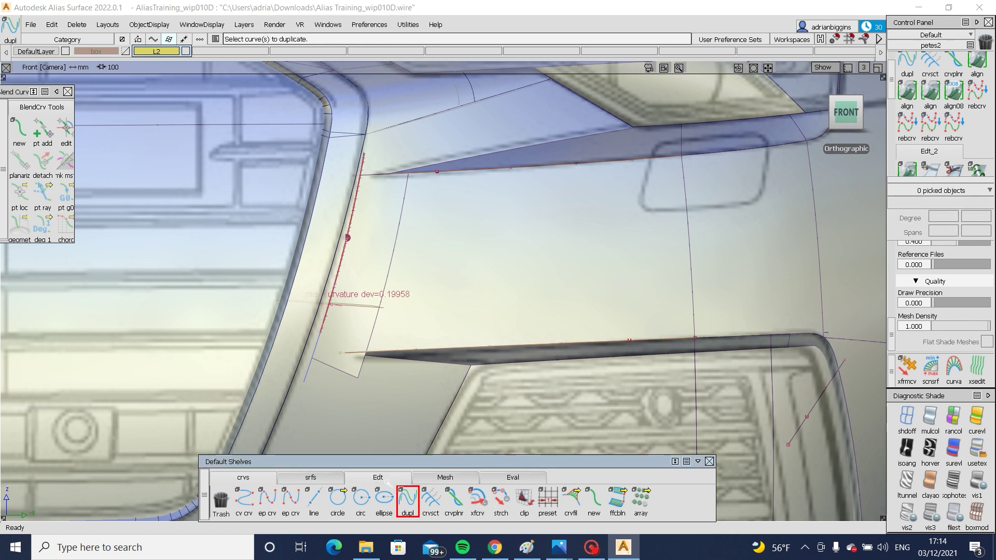
{"action": "left_click", "coordinate": [378, 477]}
{"action": "left_click", "coordinate": [368, 355]}
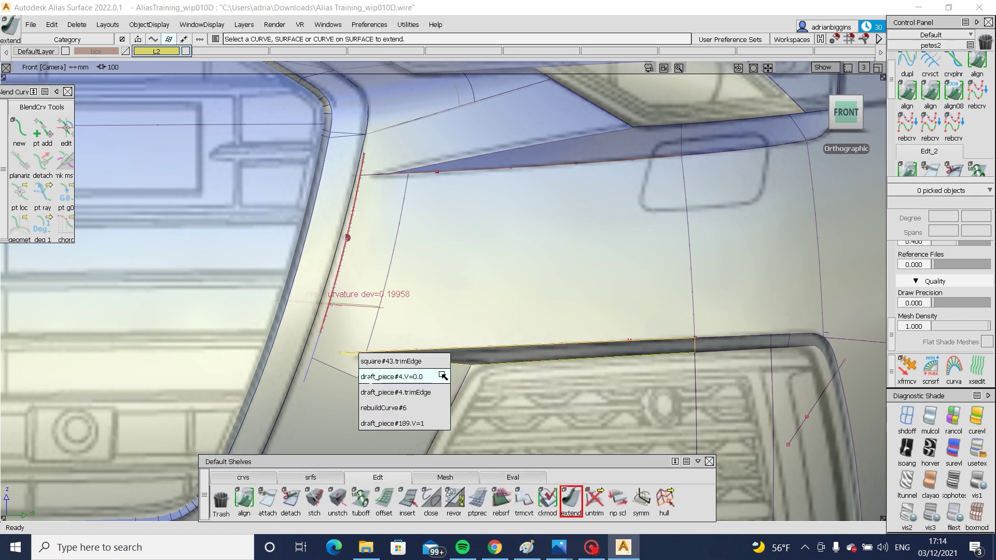
{"action": "left_click", "coordinate": [443, 405]}
{"action": "left_click_drag", "start_coordinate": [331, 352], "coordinate": [374, 350]}
Step: Project the extended curve onto the fillet and trim off the fillet's lower end, keeping the part above the curve
{"action": "left_click_drag", "start_coordinate": [379, 349], "coordinate": [353, 370], "text": "ctrl+shift"}
{"action": "left_click", "coordinate": [362, 367]}
{"action": "mouse_move", "coordinate": [366, 368]}
{"action": "middle_mouse_down", "text": "ctrl+shift"}
{"action": "mouse_move", "coordinate": [348, 370]}
{"action": "mouse_move", "coordinate": [364, 388]}
{"action": "middle_mouse_up", "text": "ctrl+shift"}
{"action": "left_click", "coordinate": [365, 353]}
{"action": "left_click", "coordinate": [346, 337]}
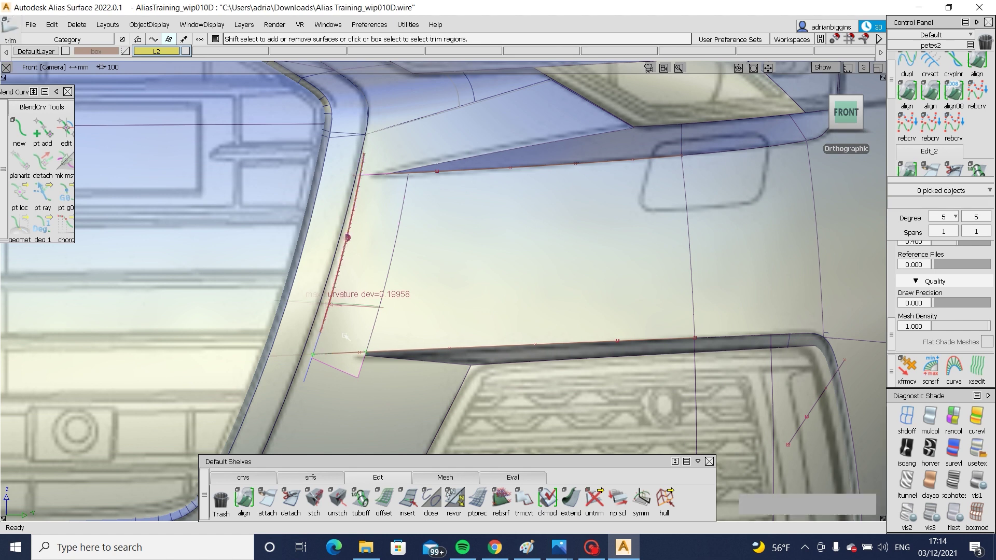
{"action": "left_click", "coordinate": [345, 336]}
{"action": "key", "text": "space"}
{"action": "left_click_drag", "start_coordinate": [478, 378], "coordinate": [474, 264], "text": "ctrl+shift"}
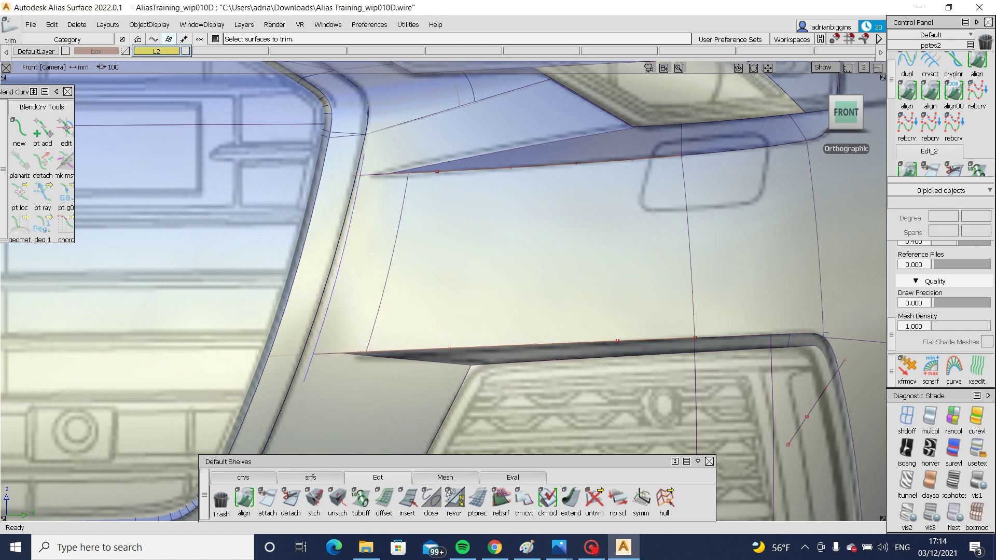
Step: Convert the trimmed fillet into an untrimmed single-span surface of degree 5 in both directions
{"action": "left_click_drag", "start_coordinate": [423, 212], "coordinate": [243, 275], "text": "alt+shift"}
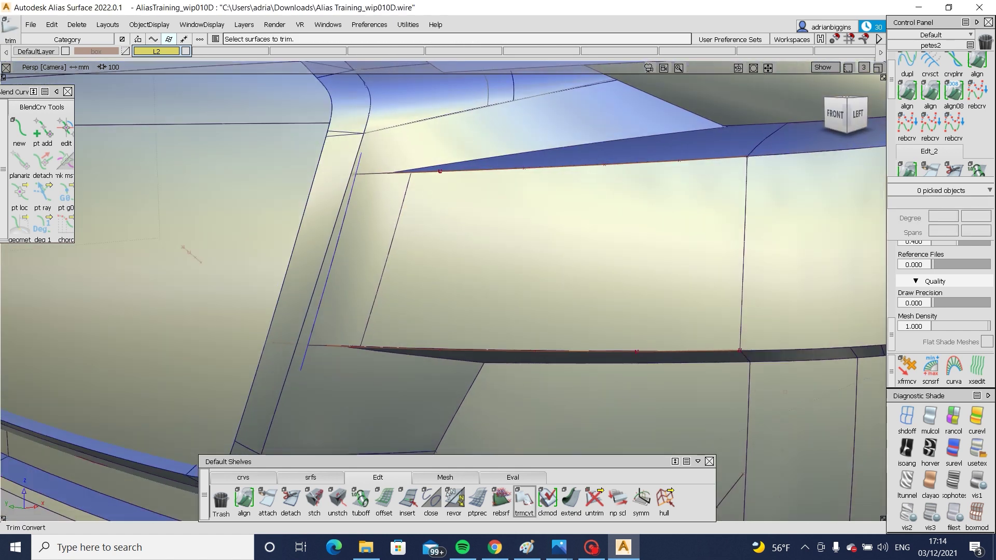
{"action": "left_click", "coordinate": [524, 499]}
{"action": "left_click", "coordinate": [368, 266]}
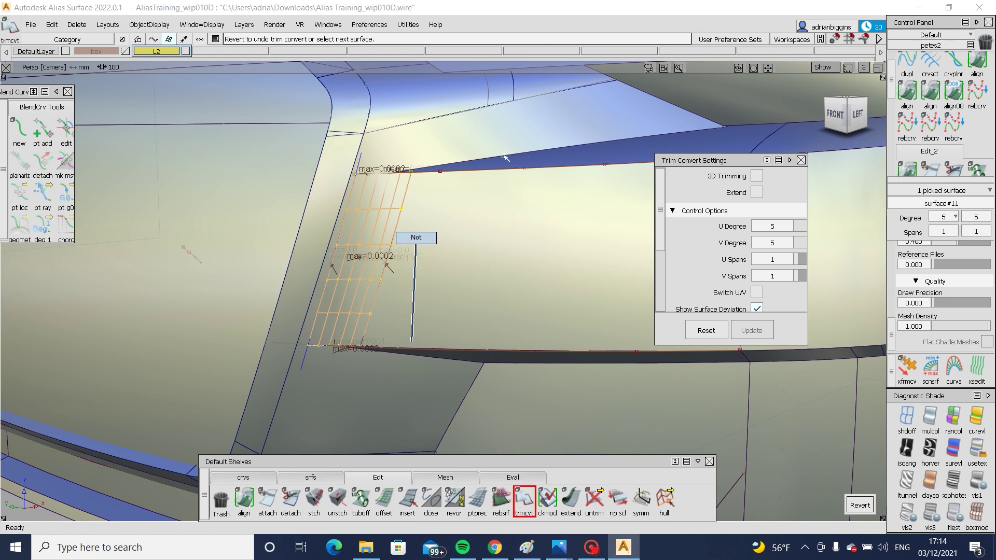
Step: Align the converted fillet's inboard edge to the adjoining curve on square#43 with G2 continuity, blending and partial alignment
{"action": "left_click", "coordinate": [907, 91]}
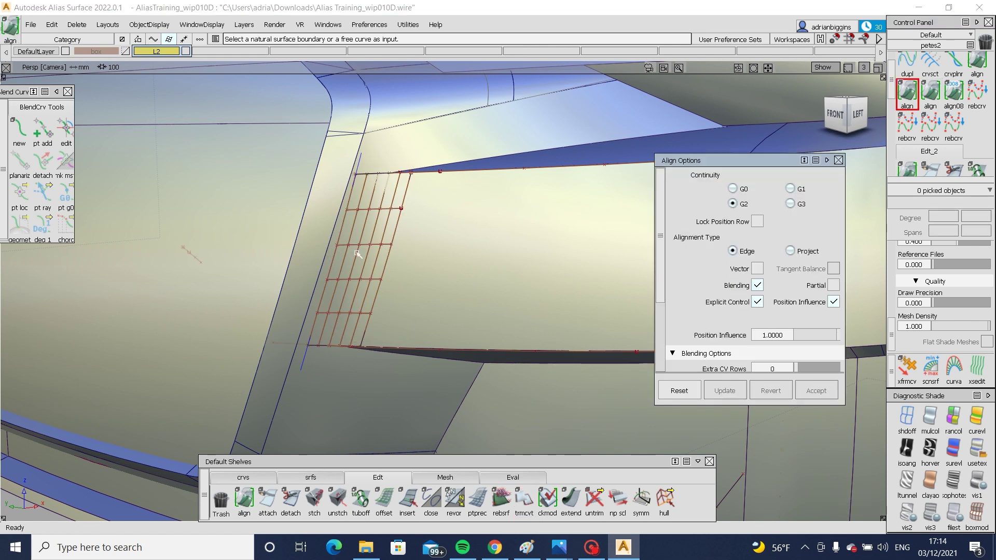
{"action": "left_click", "coordinate": [340, 246]}
{"action": "left_click", "coordinate": [363, 273]}
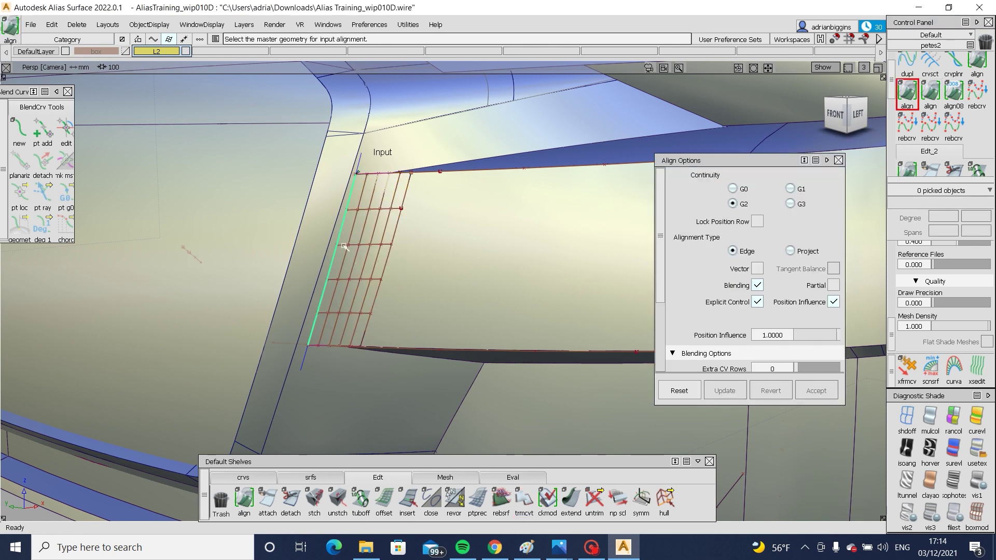
{"action": "left_click", "coordinate": [339, 241]}
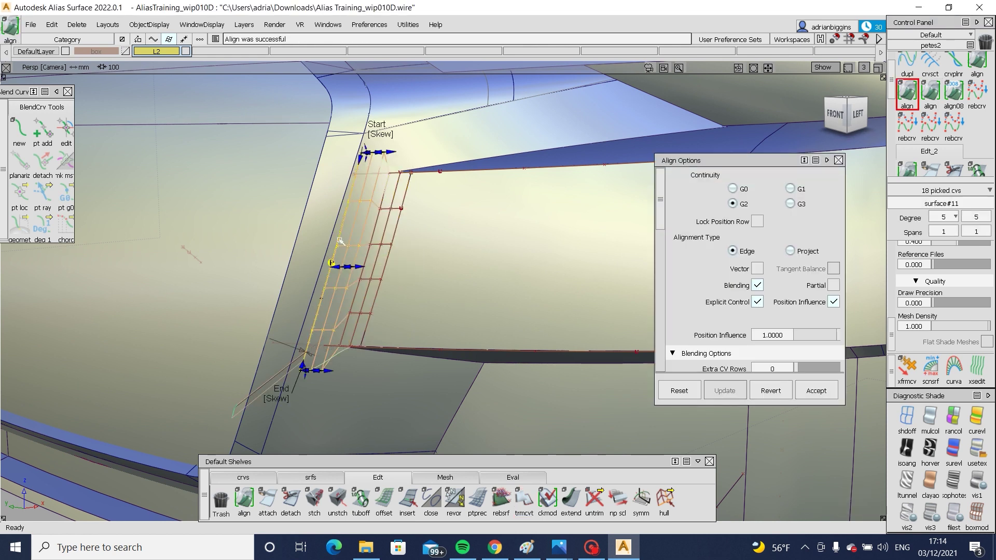
{"action": "left_click", "coordinate": [833, 285]}
{"action": "left_click_drag", "start_coordinate": [491, 335], "coordinate": [499, 277], "text": "ctrl+shift"}
{"action": "right_click_drag", "start_coordinate": [441, 254], "coordinate": [360, 236], "text": "ctrl+shift"}
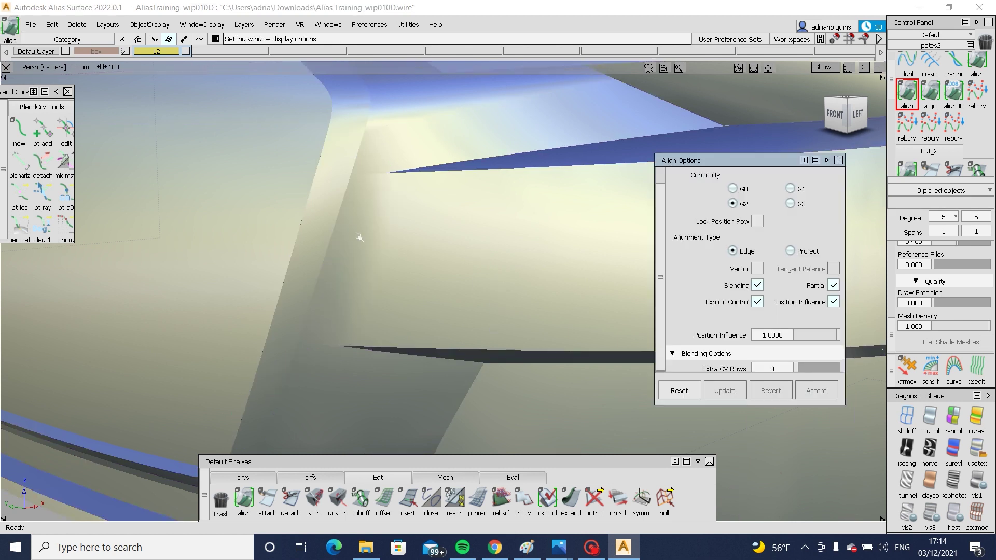
Step: Examine the aligned fillet and the crease above it, and compare them with the Audi A6 front-view reference photo
{"action": "mouse_move", "coordinate": [360, 236]}
{"action": "left_mouse_down", "text": "alt+shift"}
{"action": "mouse_move", "coordinate": [484, 274]}
{"action": "mouse_move", "coordinate": [490, 233]}
{"action": "left_mouse_up", "text": "alt+shift"}
{"action": "right_click_drag", "start_coordinate": [413, 168], "coordinate": [438, 208], "text": "alt+shift"}
{"action": "left_click_drag", "start_coordinate": [438, 207], "coordinate": [440, 269], "text": "alt+shift"}
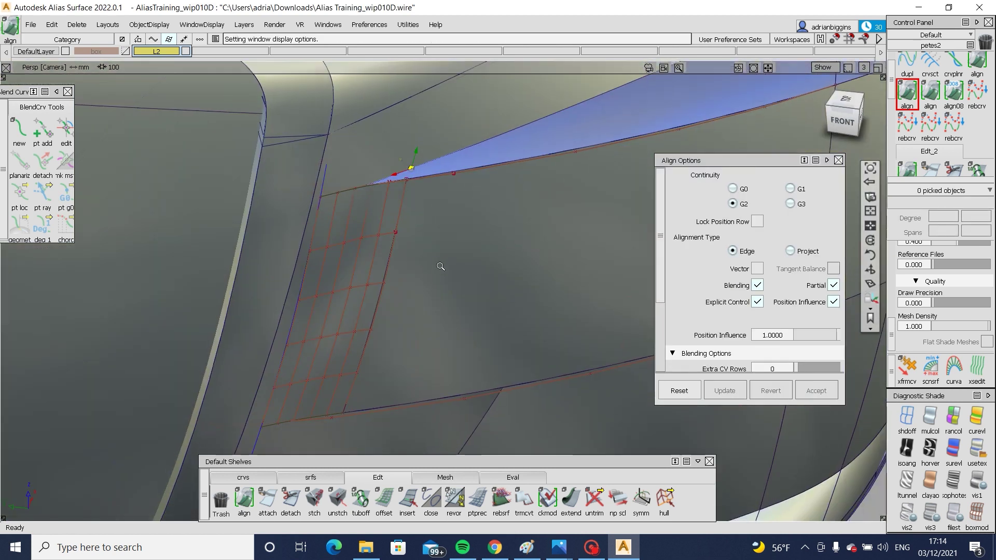
{"action": "right_click_drag", "start_coordinate": [440, 269], "coordinate": [453, 203], "text": "alt+shift"}
{"action": "left_click_drag", "start_coordinate": [452, 203], "coordinate": [511, 192], "text": "alt+shift"}
{"action": "right_click_drag", "start_coordinate": [511, 192], "coordinate": [546, 281], "text": "alt+shift"}
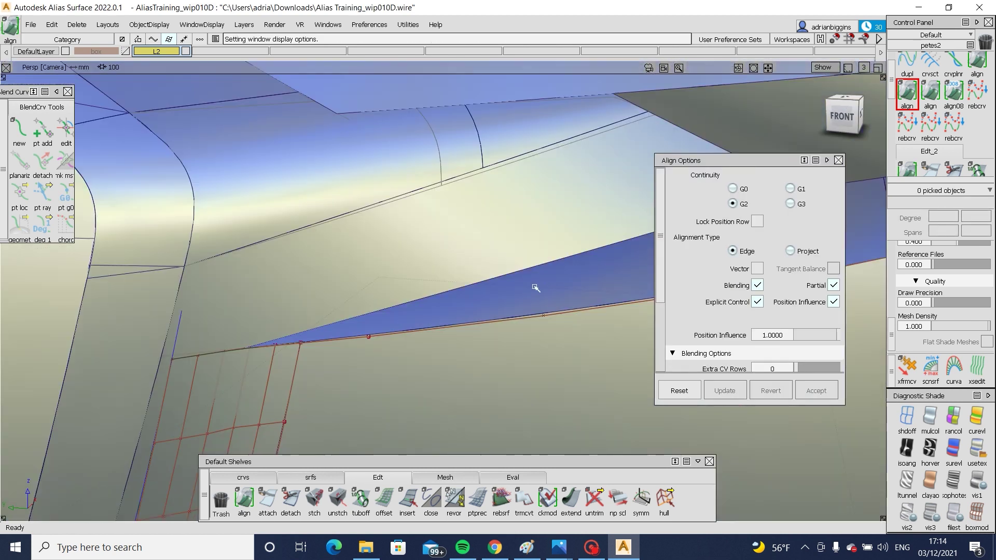
{"action": "mouse_move", "coordinate": [556, 546]}
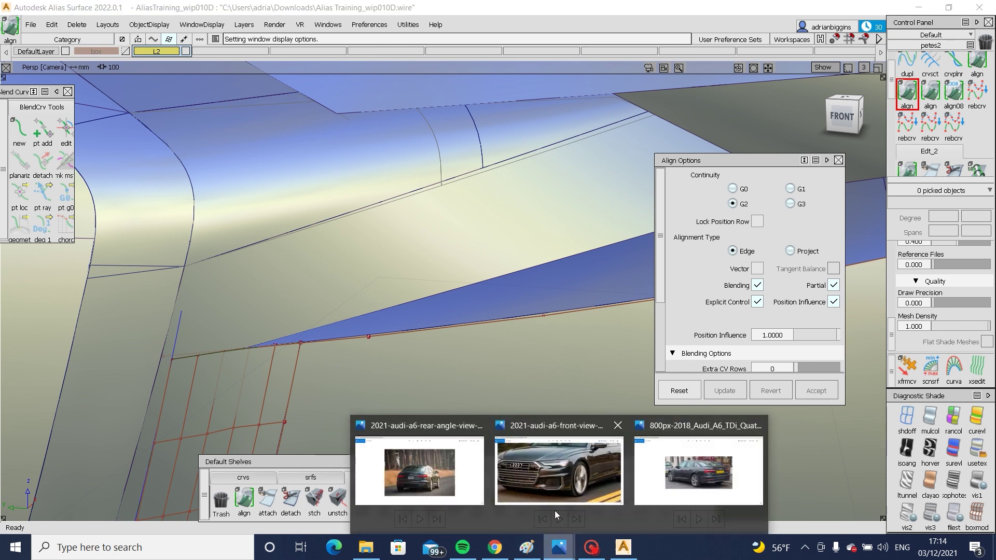
{"action": "left_click", "coordinate": [561, 480]}
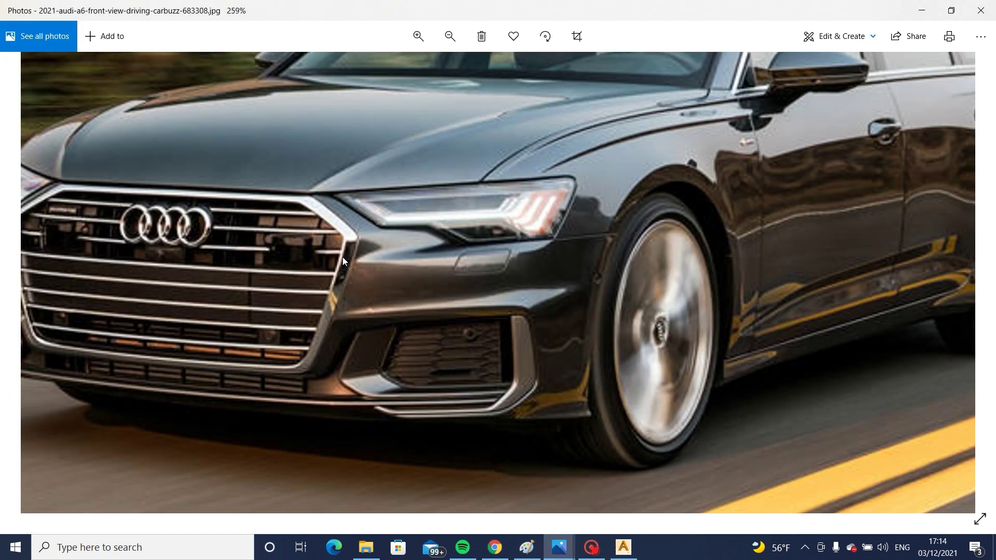
{"action": "left_click", "coordinate": [623, 547]}
Step: Build a G2 chord surface fillet between square#43 and the underside face below the headlight, correcting the normals and setting chordal length 20
{"action": "left_click_drag", "start_coordinate": [236, 370], "coordinate": [285, 351], "text": "alt+shift"}
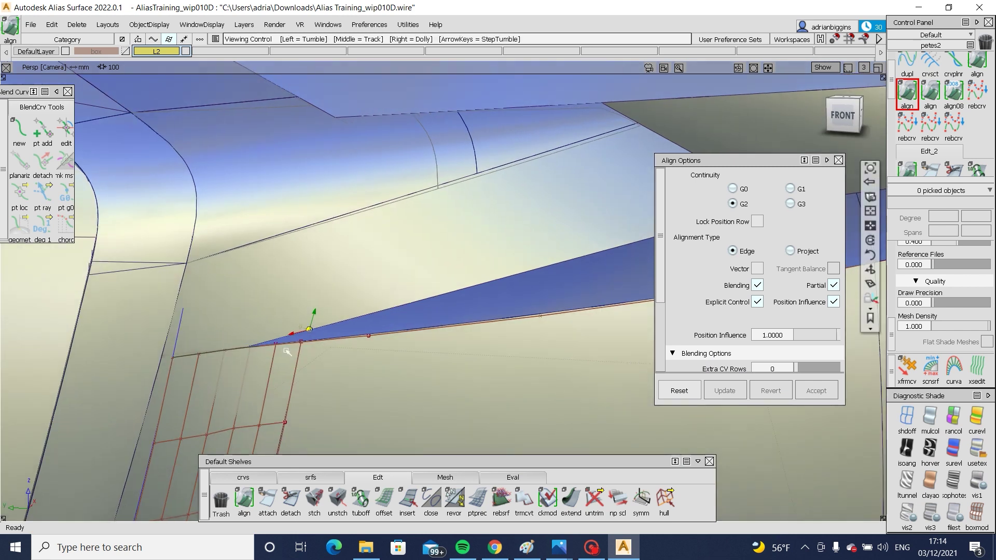
{"action": "left_click", "coordinate": [294, 478]}
{"action": "left_click", "coordinate": [408, 498]}
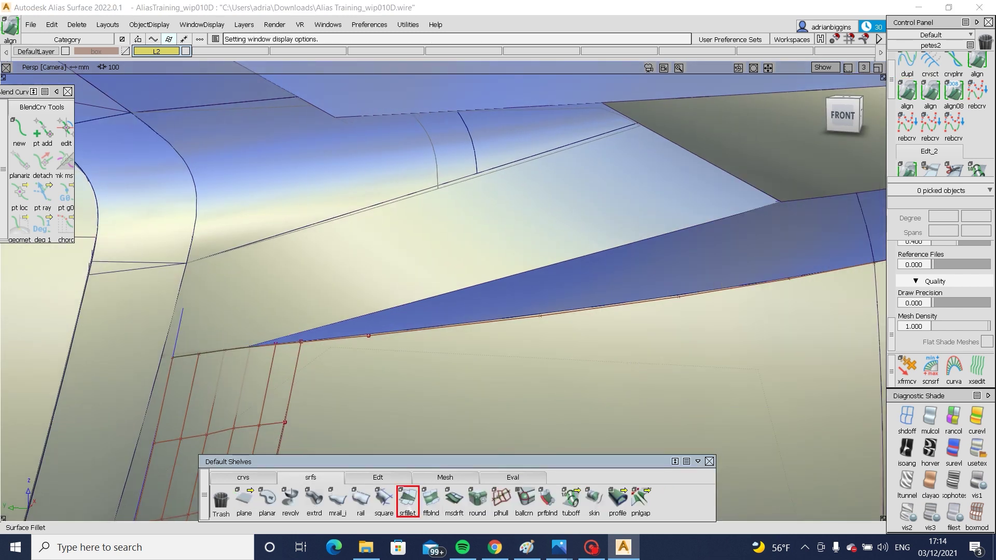
{"action": "left_click_drag", "start_coordinate": [373, 306], "coordinate": [521, 291], "text": "alt+shift"}
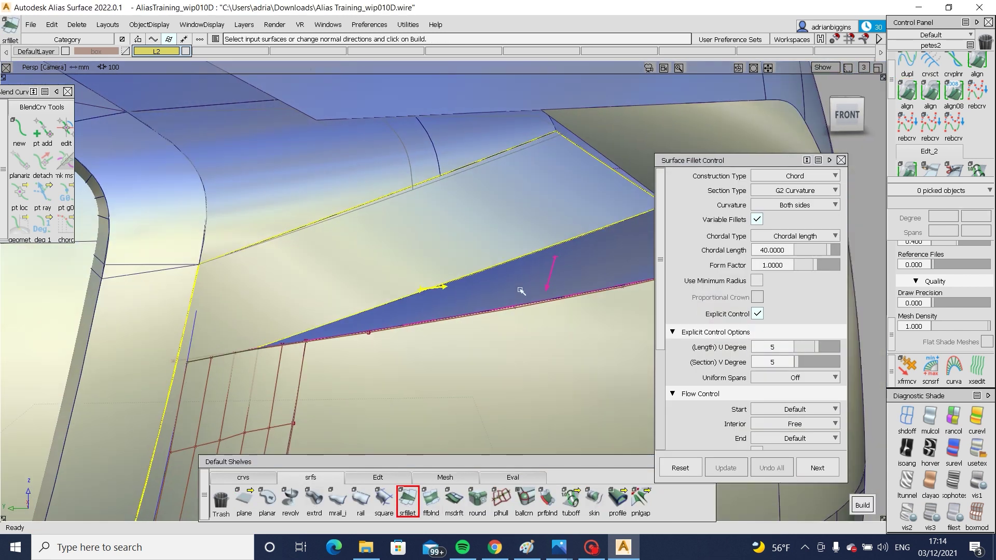
{"action": "left_click", "coordinate": [551, 285]}
{"action": "left_click", "coordinate": [551, 286]}
{"action": "left_click", "coordinate": [551, 286]}
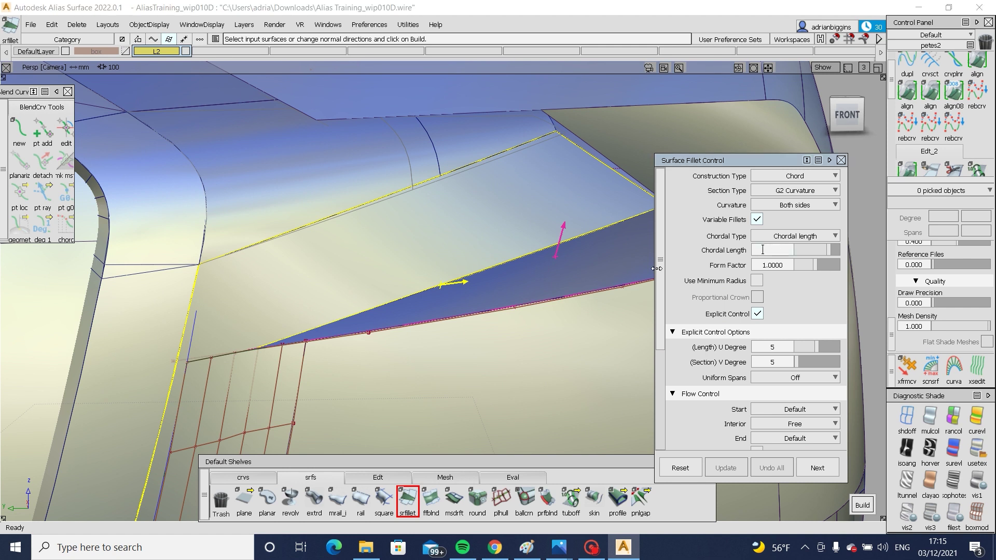
{"action": "key", "text": "Return"}
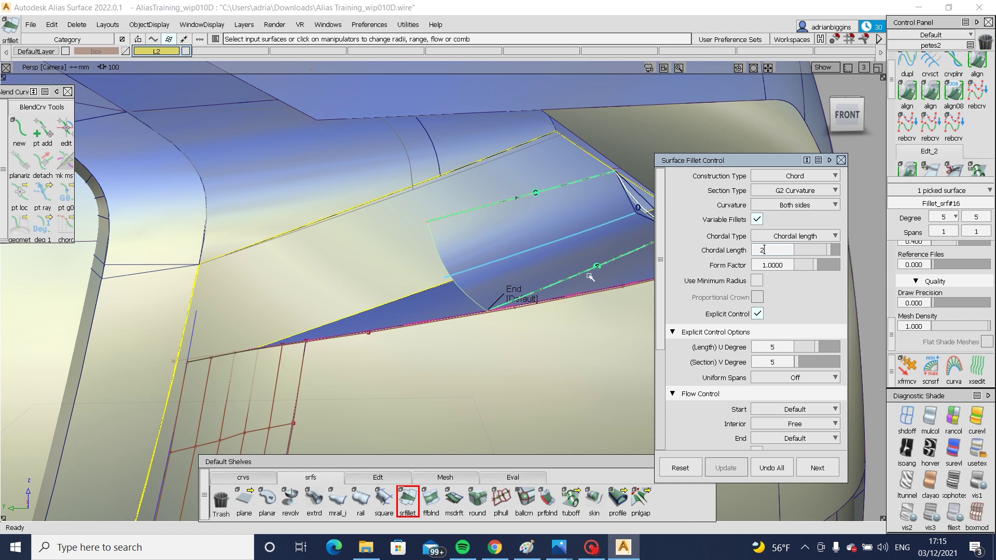
{"action": "key", "text": "Return"}
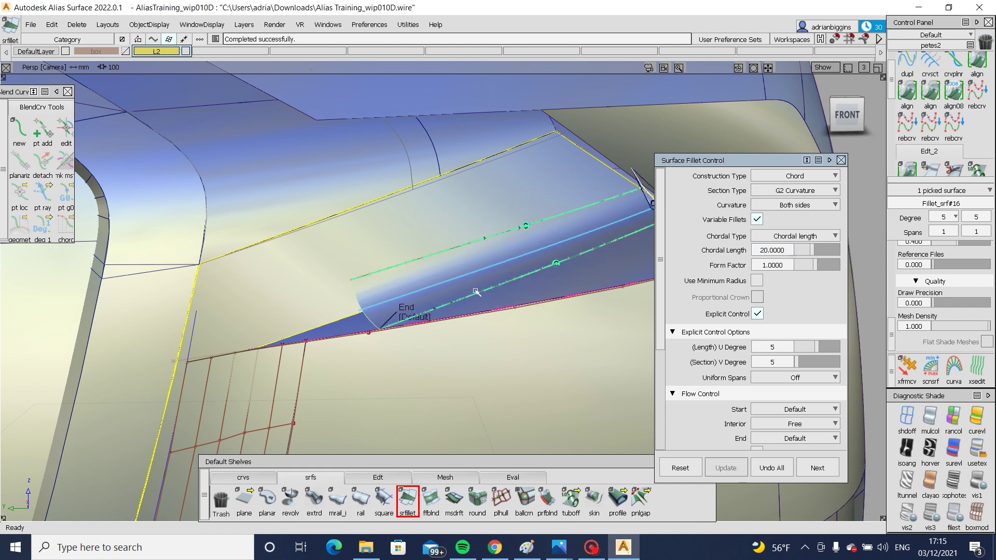
Step: Set the new fillet's start flow control to Extend and update it
{"action": "middle_click_drag", "start_coordinate": [475, 291], "coordinate": [317, 304], "text": "alt+shift"}
{"action": "left_click", "coordinate": [553, 217]}
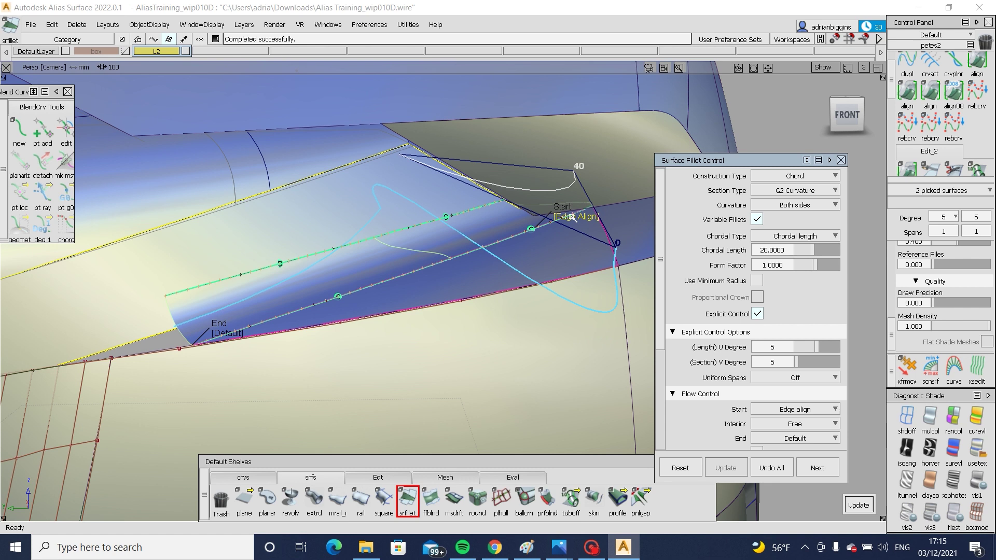
{"action": "left_click", "coordinate": [573, 217]}
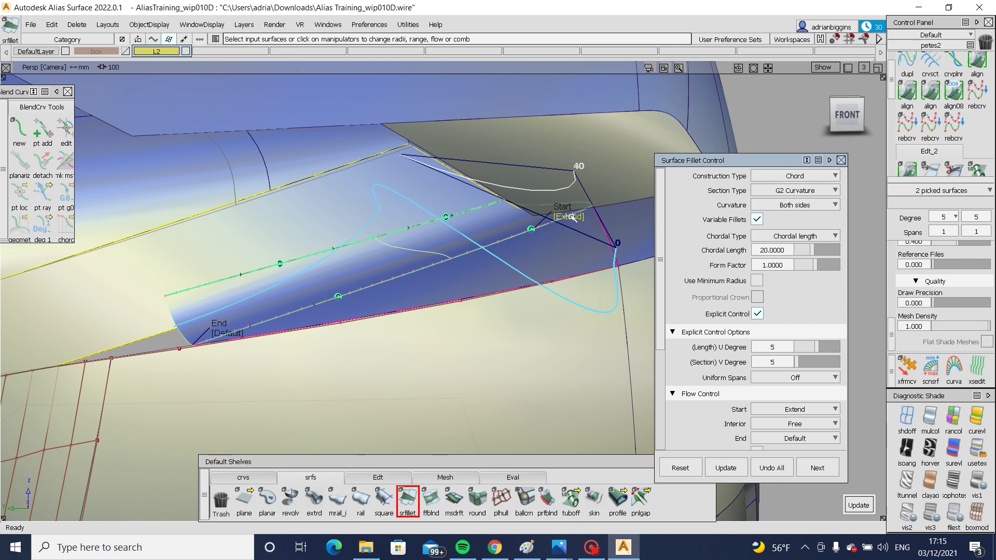
{"action": "middle_click_drag", "start_coordinate": [198, 343], "coordinate": [357, 322], "text": "alt+shift"}
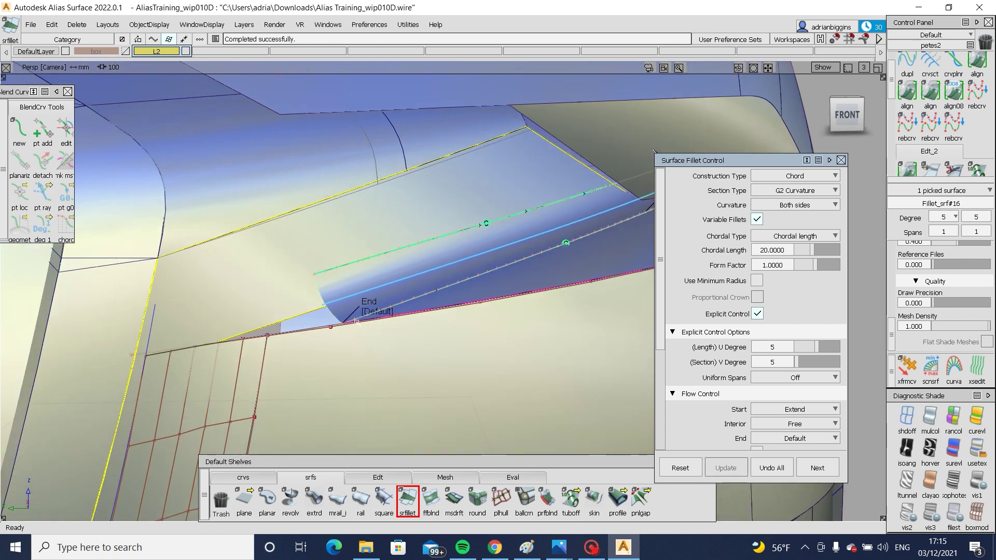
{"action": "left_click_drag", "start_coordinate": [303, 344], "coordinate": [269, 346], "text": "alt+shift"}
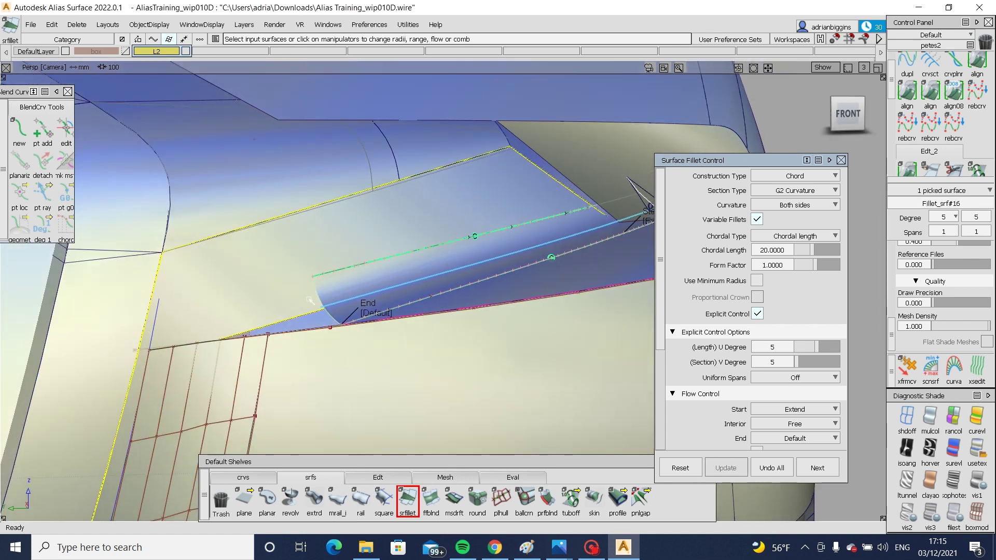
{"action": "left_click_drag", "start_coordinate": [322, 400], "coordinate": [320, 421], "text": "ctrl+shift"}
Step: Extend the curve on surface along the fillet's upper edge on square#43 inboard by about 108 mm
{"action": "left_click", "coordinate": [273, 475]}
{"action": "left_click", "coordinate": [391, 477]}
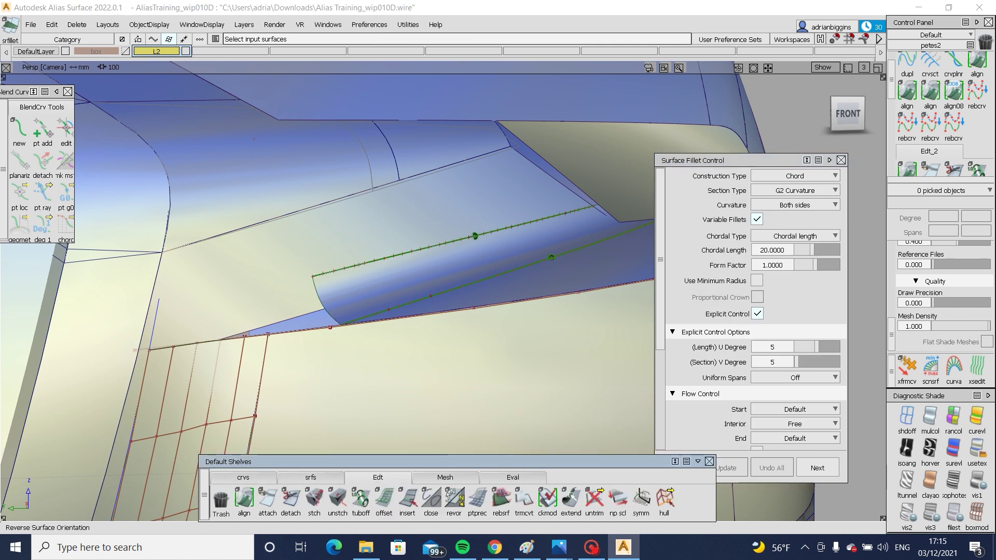
{"action": "left_click", "coordinate": [571, 500]}
{"action": "left_click", "coordinate": [338, 271]}
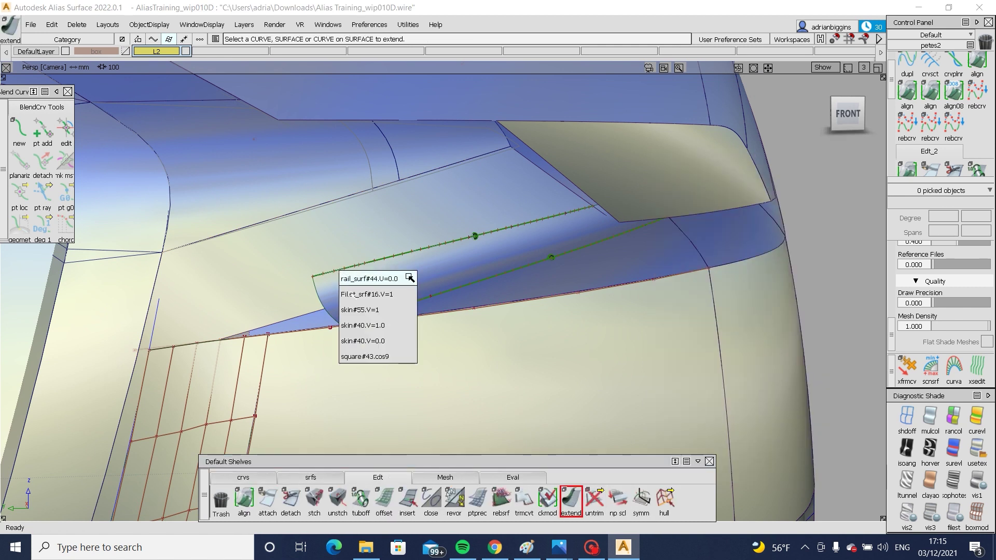
{"action": "left_click", "coordinate": [384, 341]}
{"action": "left_click", "coordinate": [434, 318]}
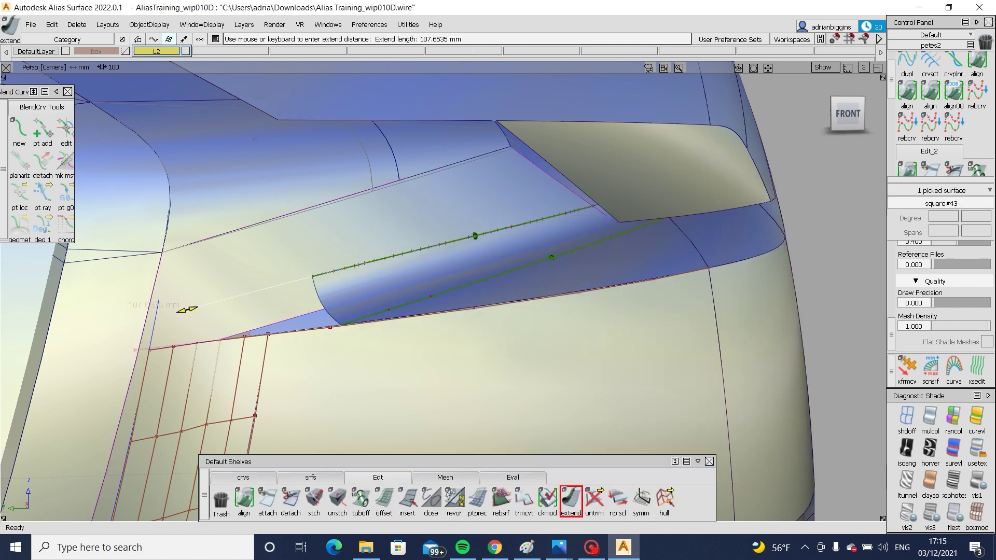
Step: Try to trim square#43 along the extended curve, and revert the trim
{"action": "left_click_drag", "start_coordinate": [322, 291], "coordinate": [321, 311], "text": "ctrl+shift"}
{"action": "middle_click_drag", "start_coordinate": [321, 290], "coordinate": [320, 270], "text": "ctrl+shift"}
{"action": "left_click", "coordinate": [319, 270]}
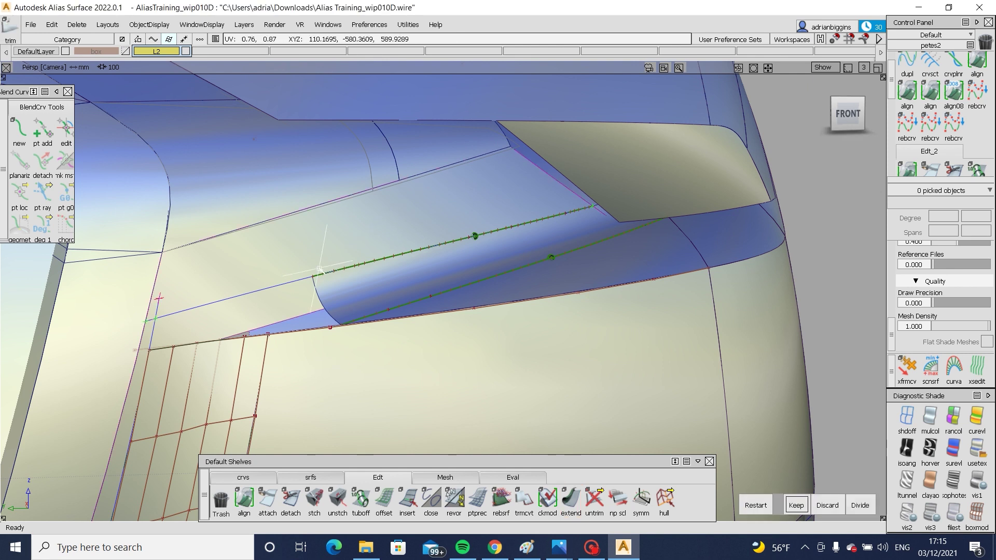
{"action": "key", "text": "space"}
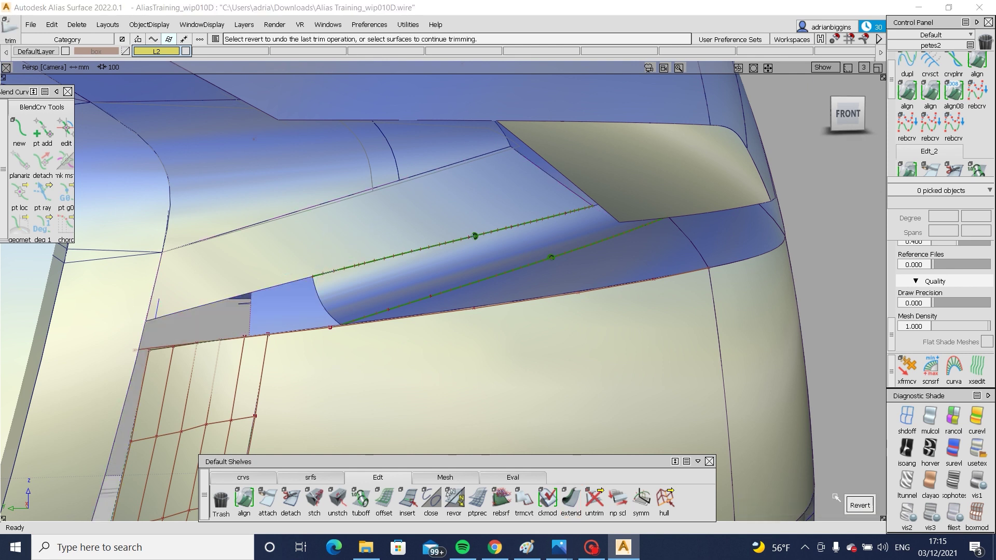
{"action": "left_click", "coordinate": [859, 505]}
{"action": "key", "text": "space"}
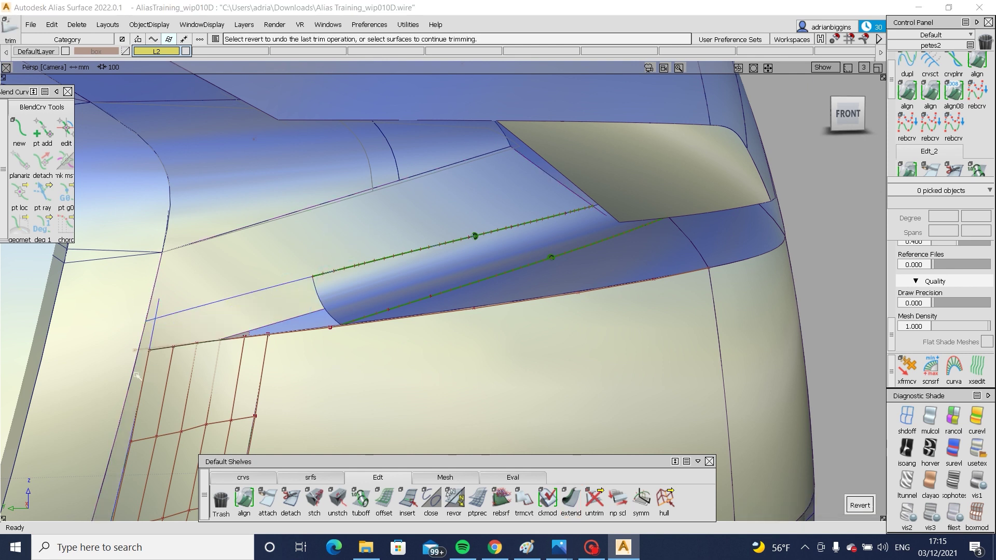
{"action": "left_click", "coordinate": [853, 505]}
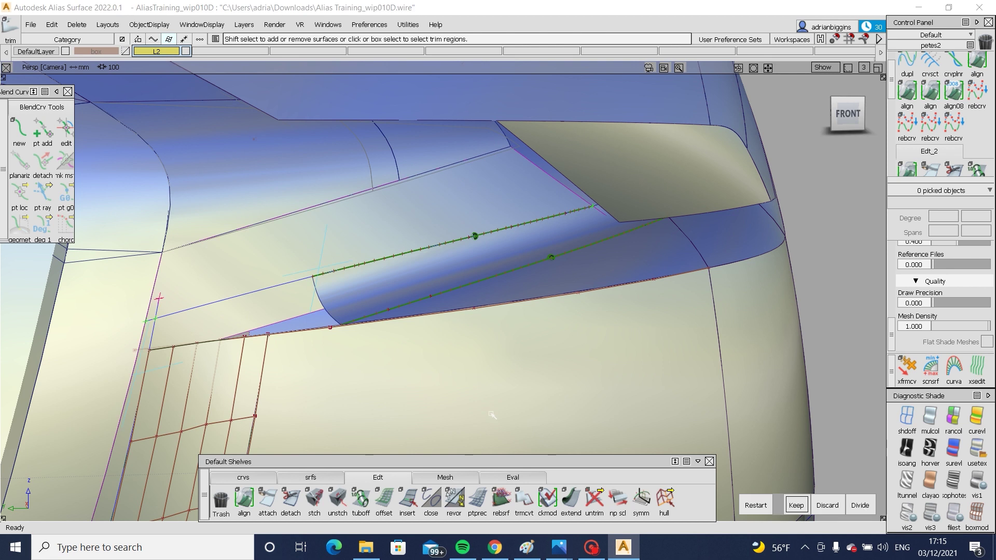
{"action": "middle_click_drag", "start_coordinate": [371, 355], "coordinate": [421, 288], "text": "alt+shift"}
{"action": "right_click_drag", "start_coordinate": [422, 289], "coordinate": [409, 332], "text": "alt+shift"}
{"action": "left_click_drag", "start_coordinate": [408, 331], "coordinate": [403, 363], "text": "alt+shift"}
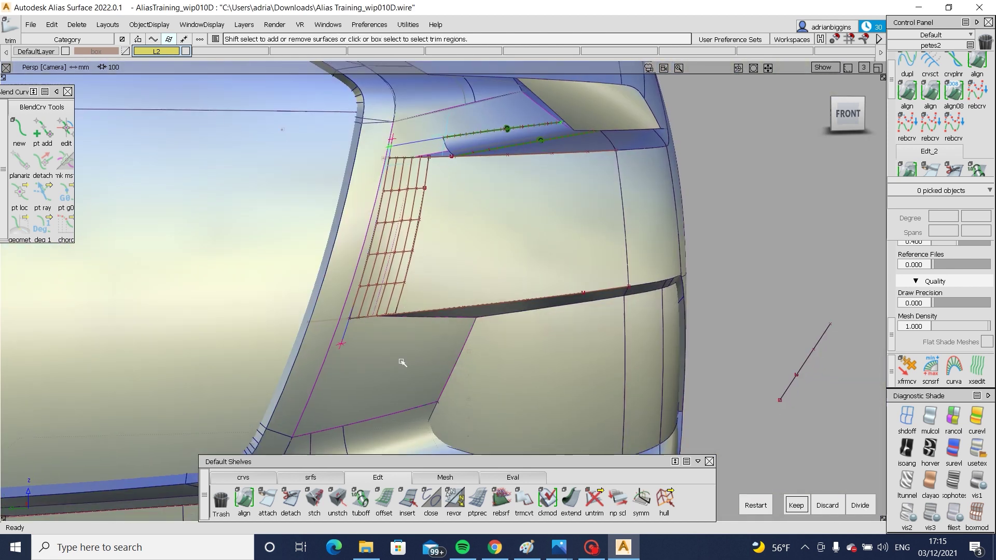
{"action": "left_click", "coordinate": [480, 327]}
Step: Build a G2 chord surface fillet with chordal length 20 between the face above the lower grille and the grille-side surface
{"action": "right_click_drag", "start_coordinate": [479, 326], "coordinate": [471, 426], "text": "alt+shift"}
{"action": "left_click", "coordinate": [311, 478]}
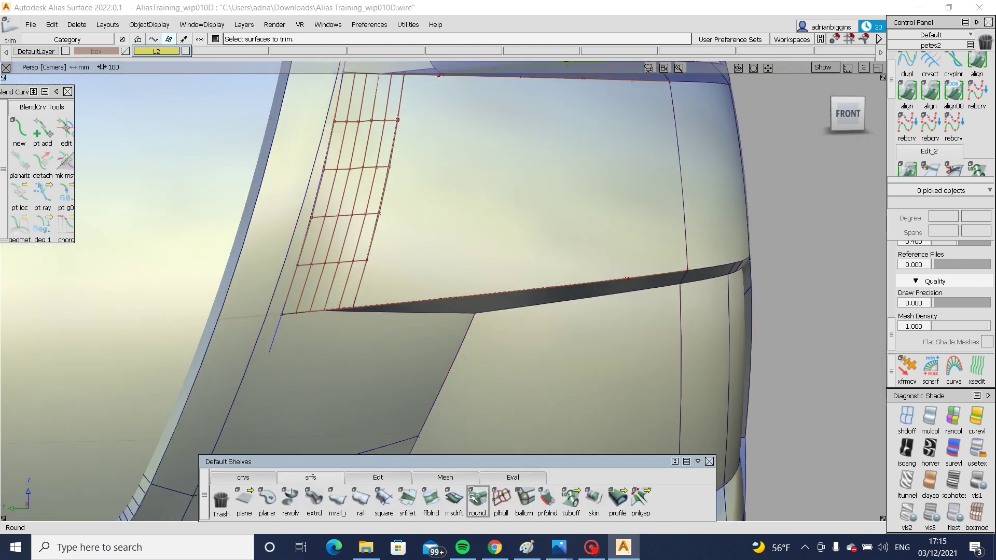
{"action": "left_click", "coordinate": [431, 511]}
{"action": "left_click", "coordinate": [408, 501]}
{"action": "left_click", "coordinate": [456, 307]}
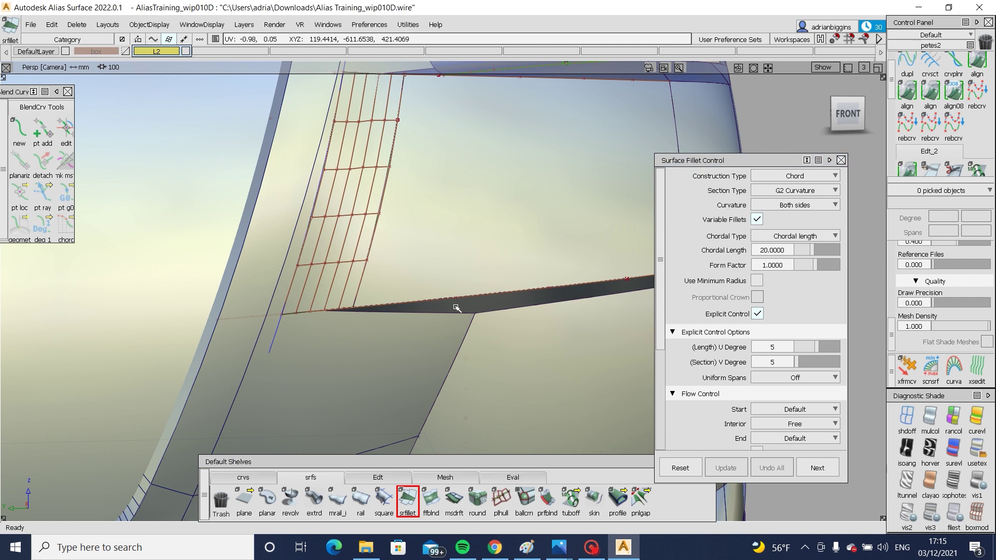
{"action": "left_click", "coordinate": [408, 343]}
{"action": "left_click_drag", "start_coordinate": [399, 349], "coordinate": [363, 275], "text": "alt+shift"}
{"action": "key", "text": "space"}
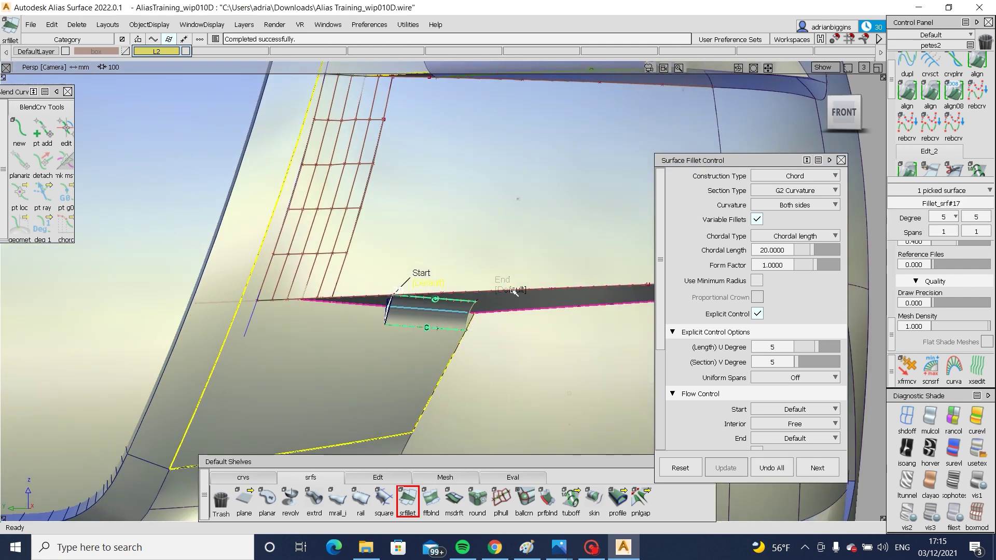
Step: Set the lower fillet's end flow control to Connect and update it
{"action": "left_click", "coordinate": [513, 291]}
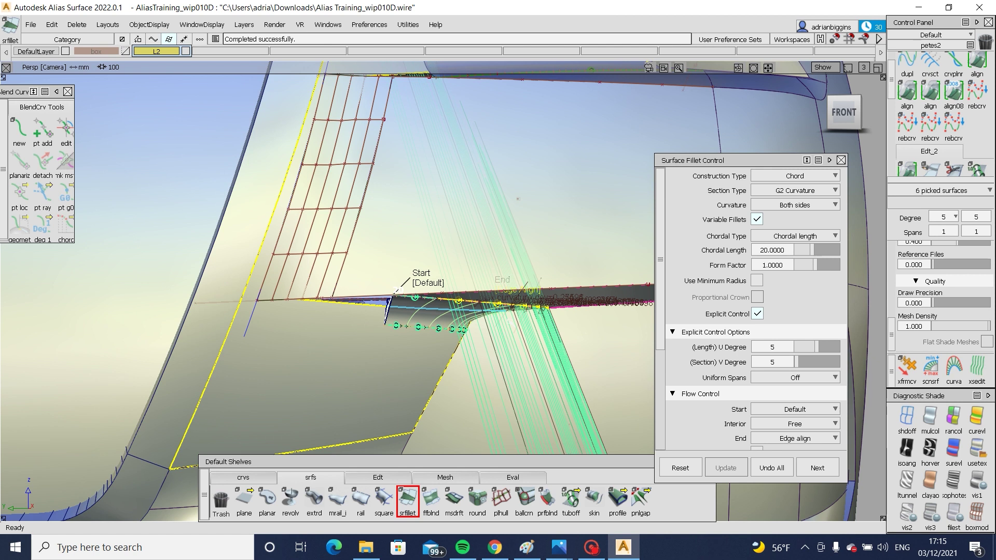
{"action": "mouse_move", "coordinate": [514, 293]}
{"action": "left_mouse_down", "text": "alt+shift"}
{"action": "mouse_move", "coordinate": [541, 301]}
{"action": "mouse_move", "coordinate": [521, 295]}
{"action": "left_mouse_up", "text": "alt+shift"}
{"action": "left_click", "coordinate": [521, 295]}
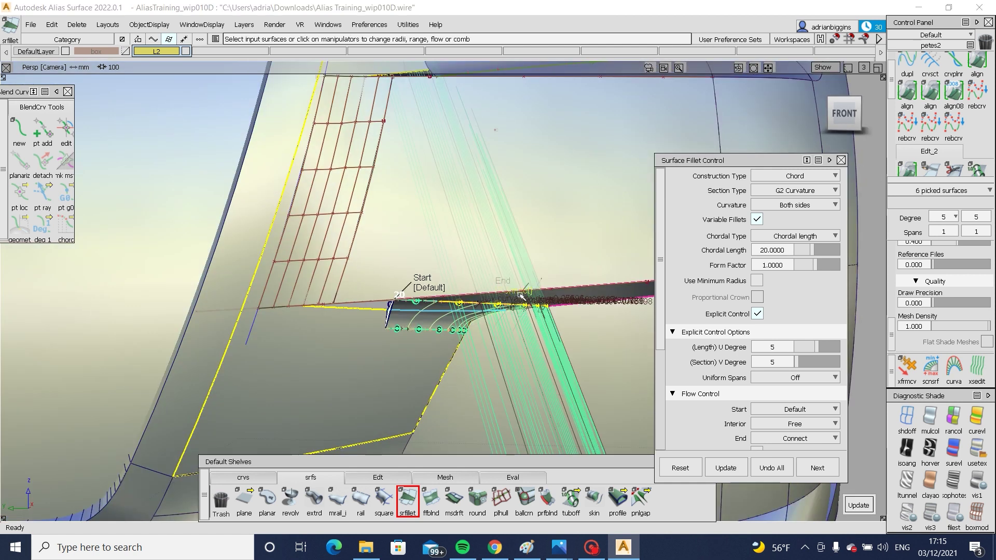
{"action": "left_click", "coordinate": [521, 295]}
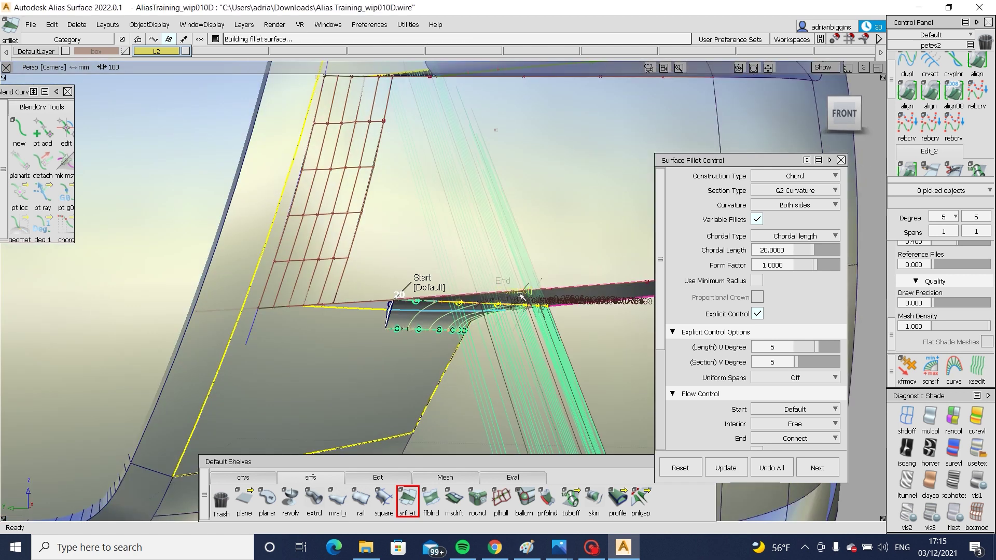
{"action": "left_click_drag", "start_coordinate": [376, 312], "coordinate": [362, 294], "text": "alt+shift"}
{"action": "key", "text": "space"}
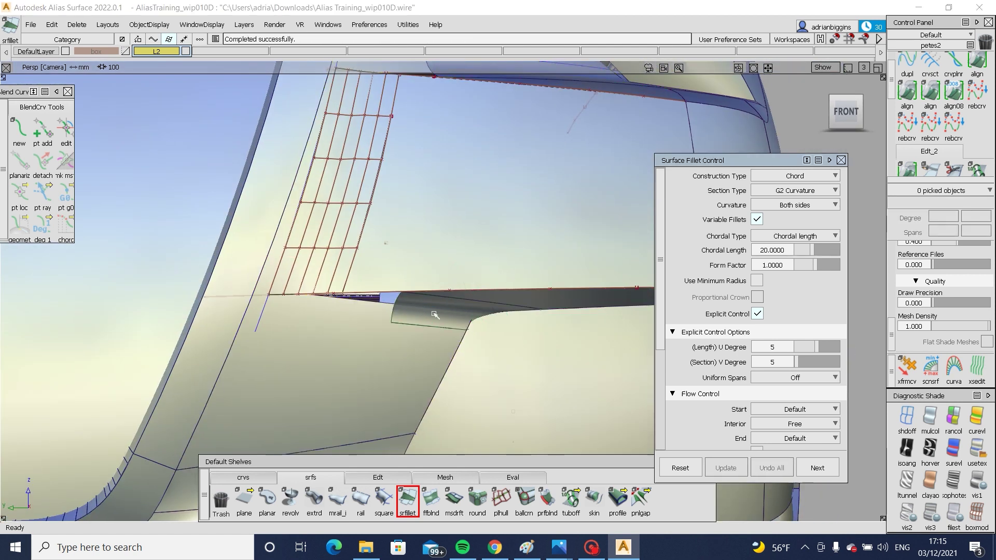
Step: Reopen the lower fillet in Front view, undo it and rebuild it with chordal length 30 and corrected normal directions
{"action": "key", "text": "alt+m"}
{"action": "mouse_move", "coordinate": [478, 340]}
{"action": "left_mouse_down", "text": "alt+shift"}
{"action": "mouse_move", "coordinate": [569, 351]}
{"action": "mouse_move", "coordinate": [541, 354]}
{"action": "left_mouse_up", "text": "alt+shift"}
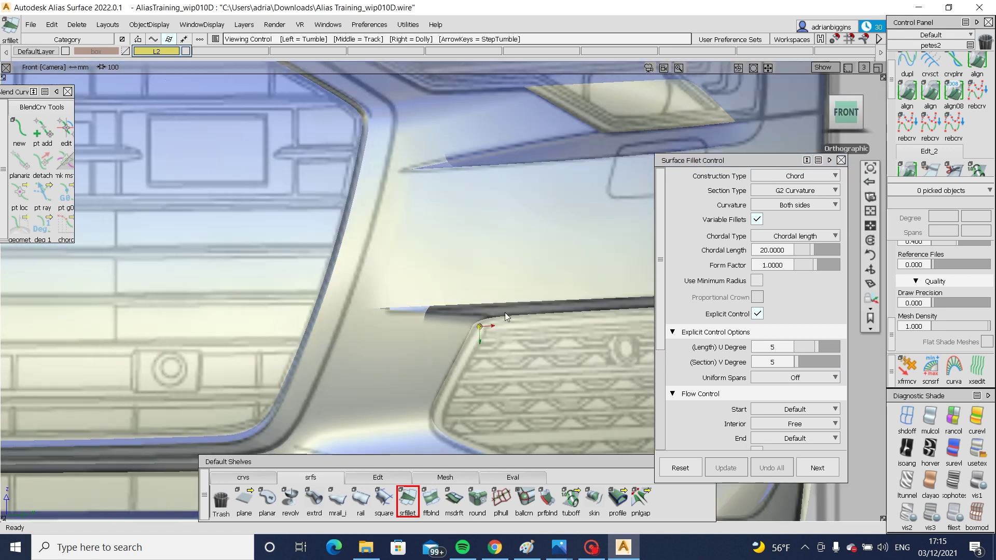
{"action": "right_click_drag", "start_coordinate": [505, 312], "coordinate": [581, 342], "text": "alt+shift"}
{"action": "key", "text": "alt+t"}
{"action": "left_click_drag", "start_coordinate": [583, 347], "coordinate": [469, 343], "text": "ctrl+shift"}
{"action": "left_click", "coordinate": [469, 344]}
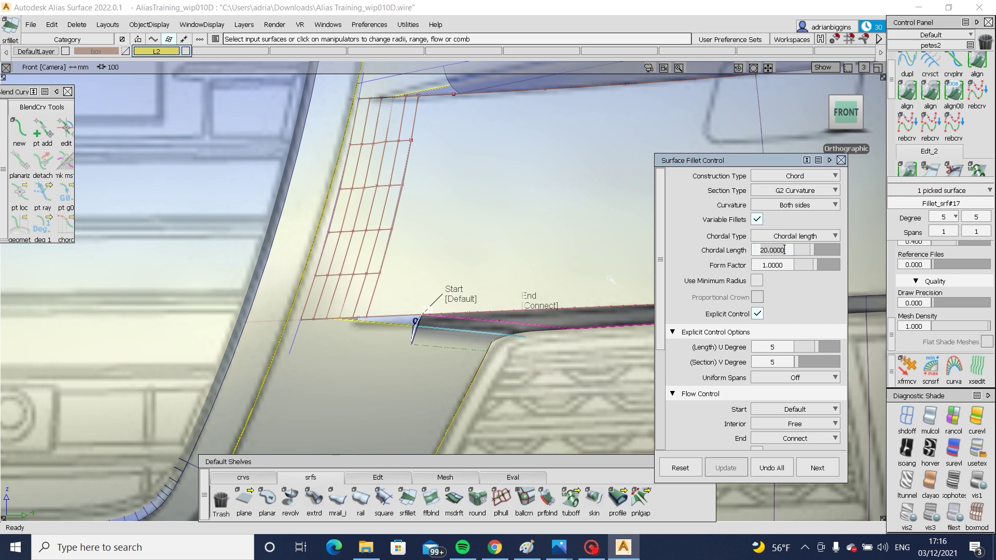
{"action": "type", "text": "9"}
{"action": "key", "text": "Return"}
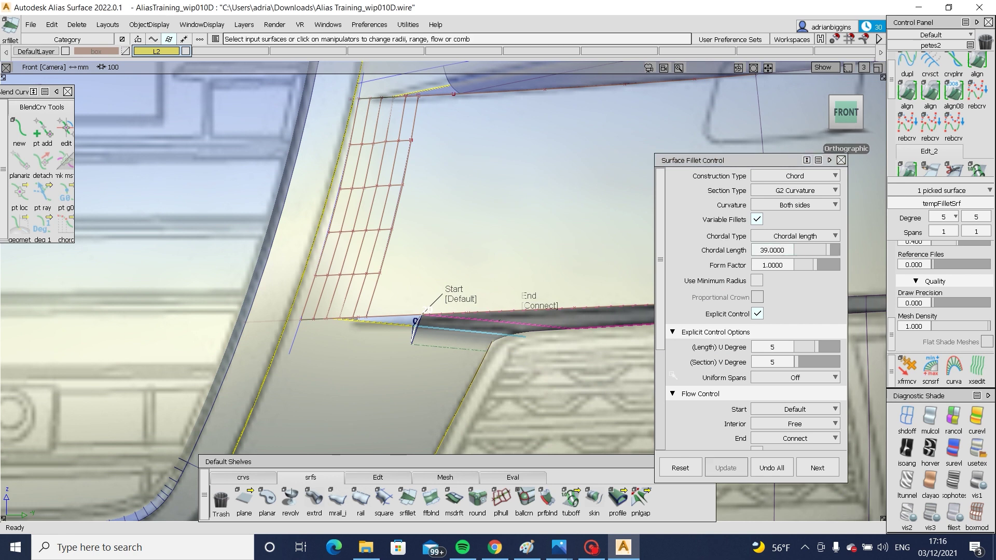
{"action": "left_click", "coordinate": [771, 467]}
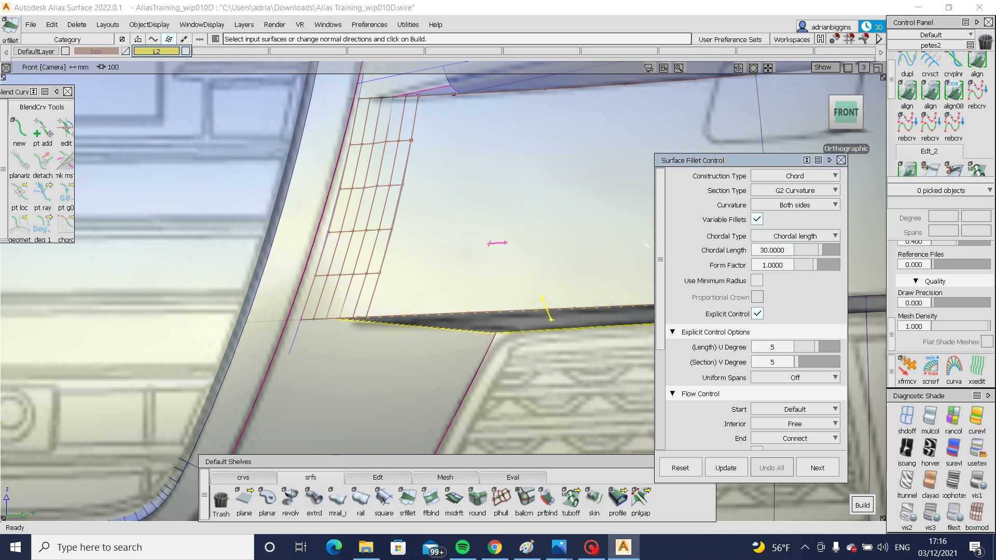
{"action": "left_click", "coordinate": [544, 305]}
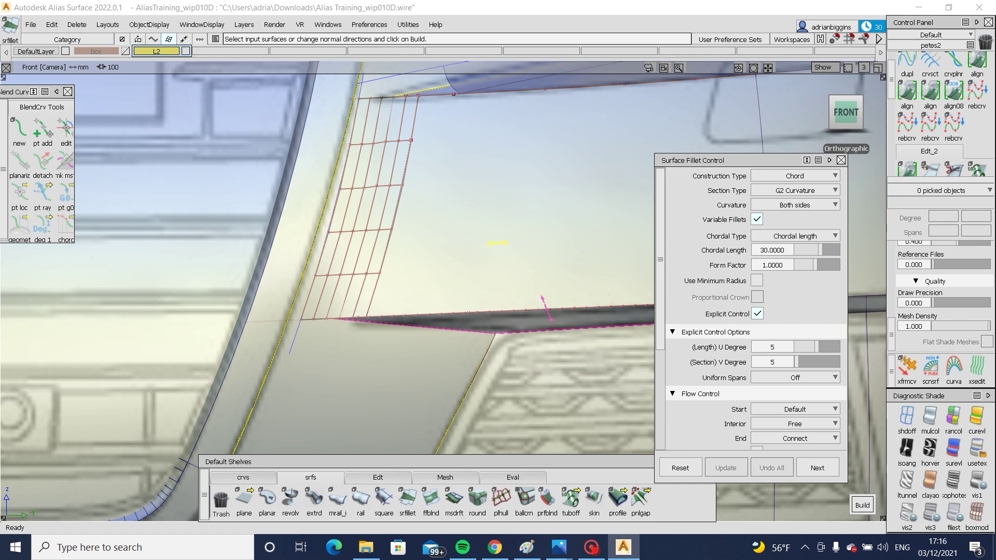
{"action": "left_click", "coordinate": [543, 299]}
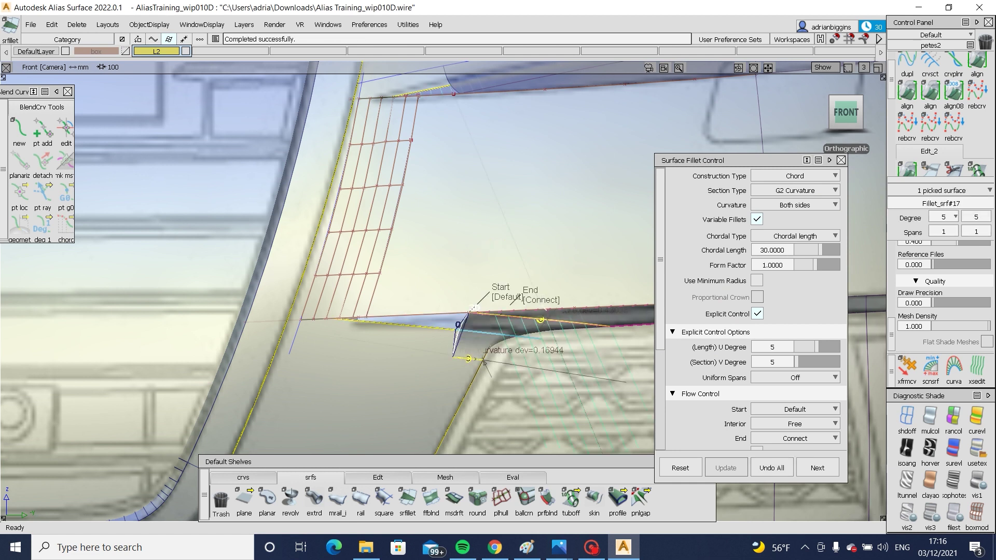
Step: Intersect the rebuilt fillet with draft_piece#7 and untrim draft_piece#7
{"action": "left_click_drag", "start_coordinate": [519, 358], "coordinate": [511, 405], "text": "alt+shift"}
{"action": "left_click", "coordinate": [542, 323]}
{"action": "left_click", "coordinate": [501, 335]}
{"action": "left_click", "coordinate": [408, 479]}
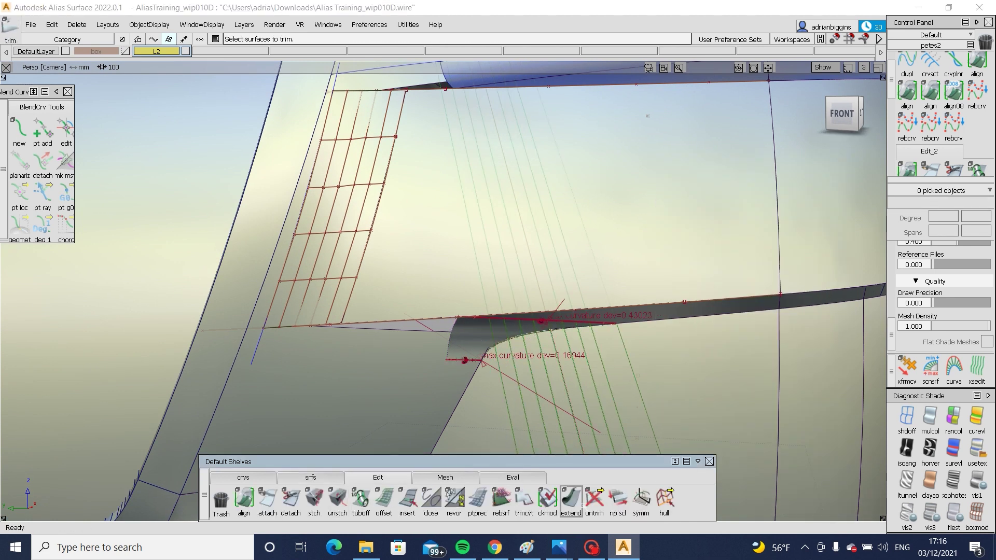
{"action": "left_click", "coordinate": [497, 346]}
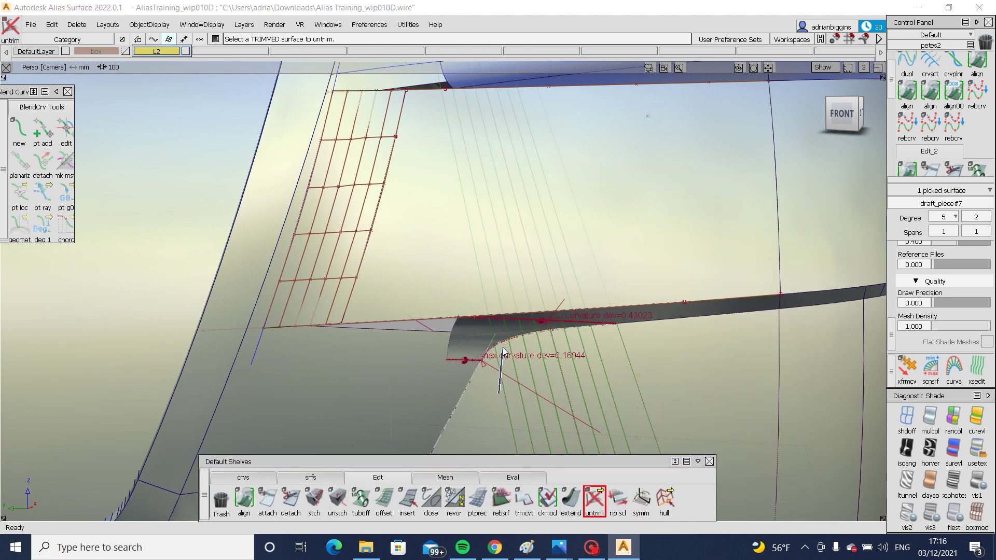
Step: Extend the curve on surface on draft_piece#7 at the fillet corner, and trim draft_piece#7 and the fillet along their intersection
{"action": "left_click", "coordinate": [571, 499]}
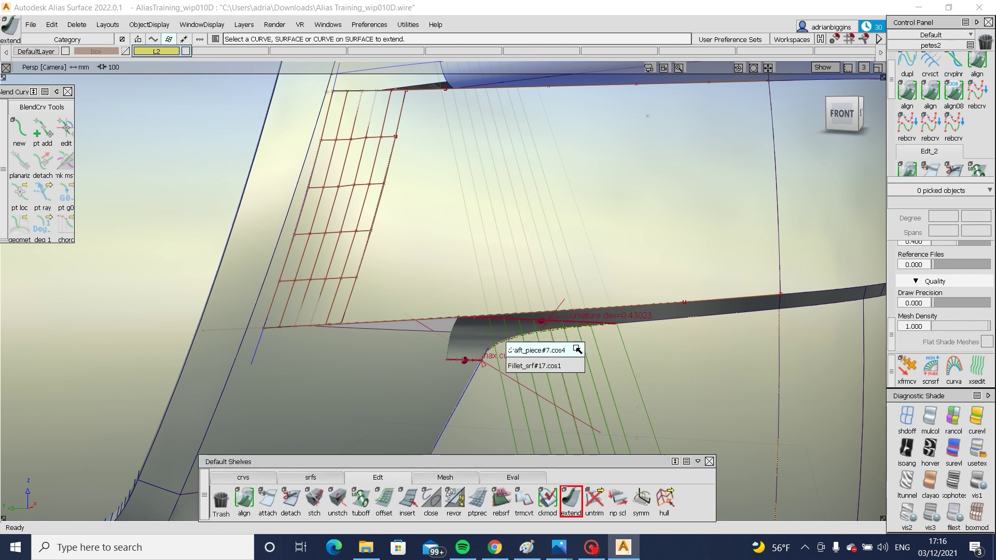
{"action": "left_click", "coordinate": [484, 357]}
{"action": "middle_click_drag", "start_coordinate": [655, 318], "coordinate": [580, 384], "text": "ctrl+shift"}
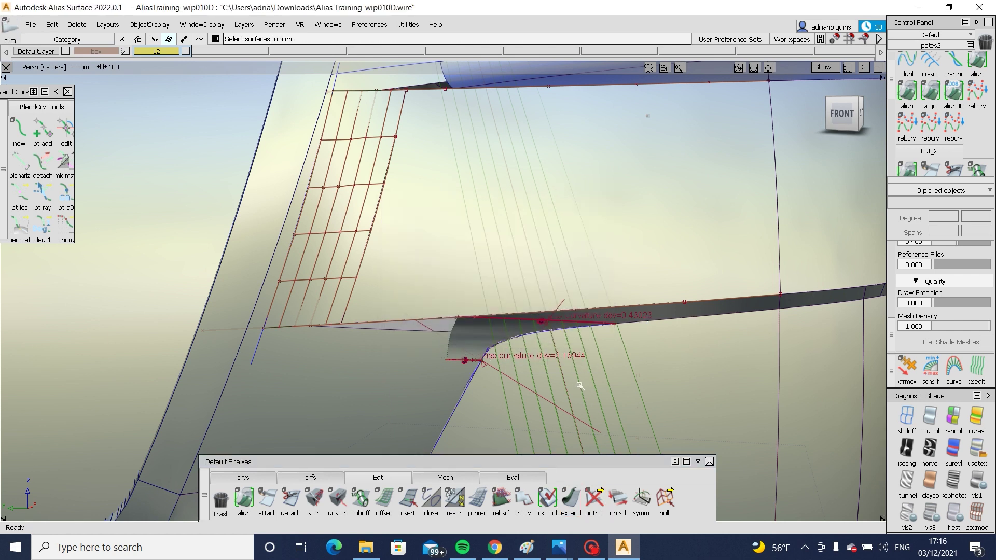
{"action": "left_click", "coordinate": [580, 385]}
{"action": "key", "text": "space"}
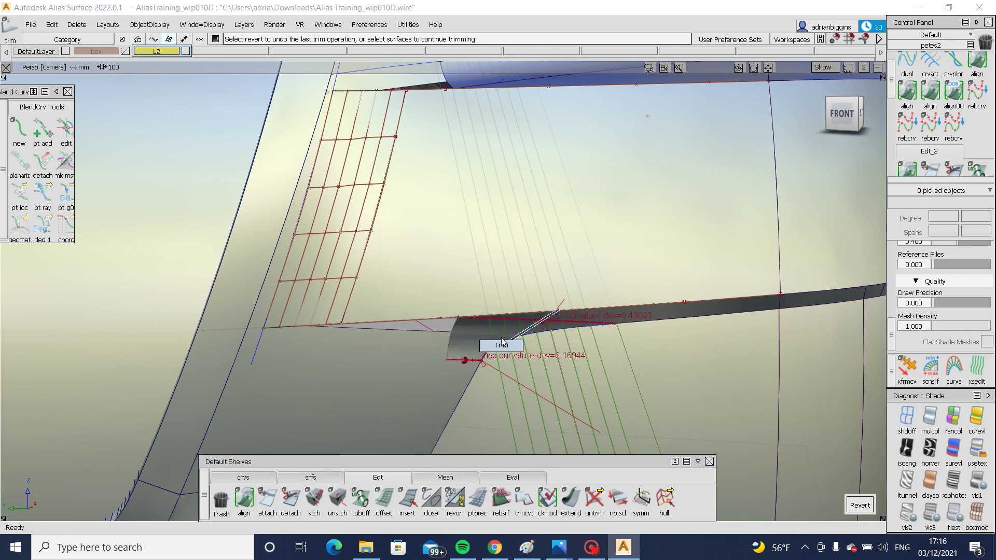
{"action": "left_click_drag", "start_coordinate": [502, 343], "coordinate": [502, 341], "text": "ctrl+shift"}
{"action": "left_click", "coordinate": [501, 339]}
{"action": "left_click", "coordinate": [501, 338]}
{"action": "key", "text": "space"}
Step: Examine the shaded fillet corner above the lower grille with the curves hidden
{"action": "right_click_drag", "start_coordinate": [501, 339], "coordinate": [511, 364], "text": "ctrl+shift"}
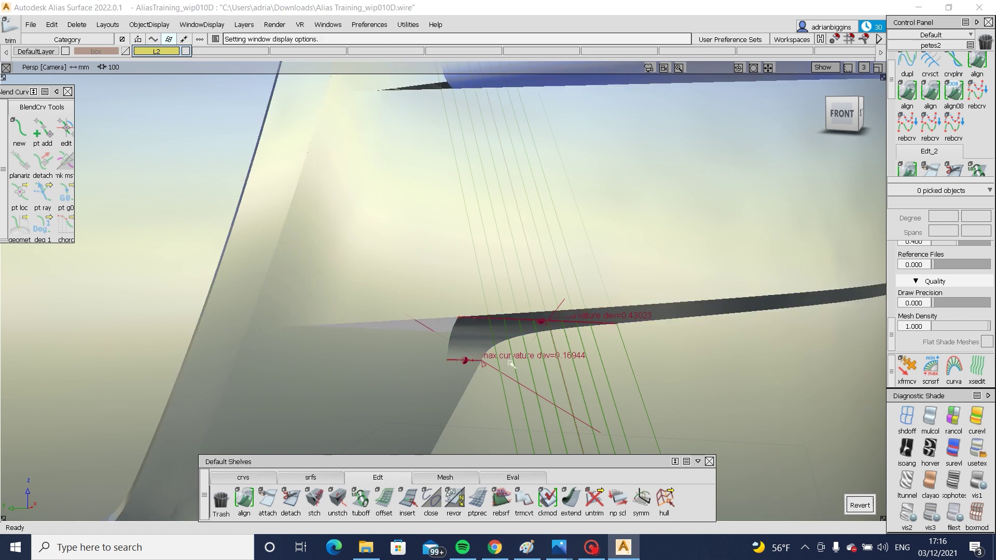
{"action": "left_click_drag", "start_coordinate": [511, 364], "coordinate": [555, 363], "text": "alt+shift"}
{"action": "right_click_drag", "start_coordinate": [618, 364], "coordinate": [553, 363], "text": "alt+shift"}
{"action": "mouse_move", "coordinate": [553, 363]}
{"action": "left_mouse_down", "text": "alt+shift"}
{"action": "mouse_move", "coordinate": [442, 364]}
{"action": "mouse_move", "coordinate": [545, 363]}
{"action": "left_mouse_up", "text": "alt+shift"}
{"action": "right_click_drag", "start_coordinate": [545, 363], "coordinate": [599, 360], "text": "alt+shift"}
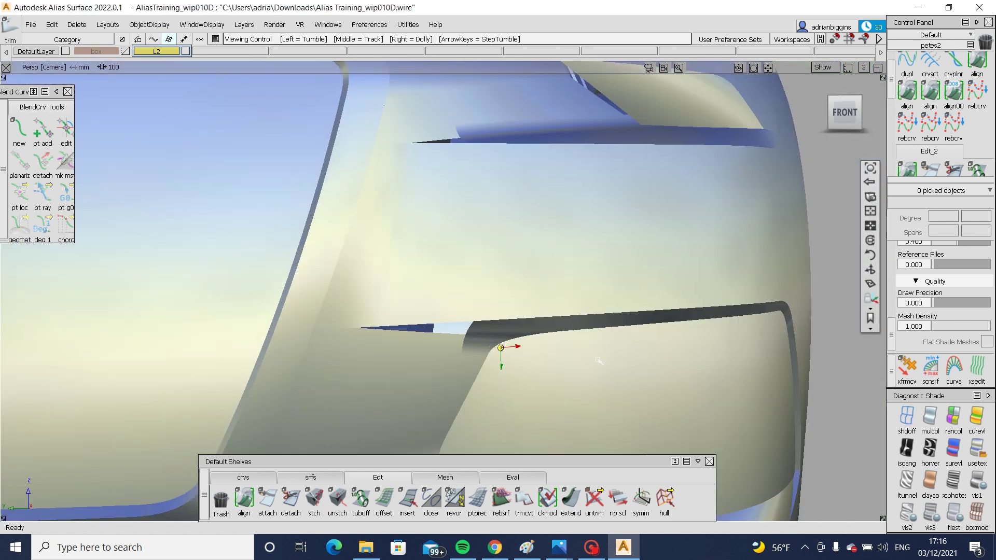
{"action": "middle_click_drag", "start_coordinate": [598, 391], "coordinate": [586, 347], "text": "alt+shift"}
{"action": "right_click_drag", "start_coordinate": [587, 347], "coordinate": [625, 345], "text": "alt+shift"}
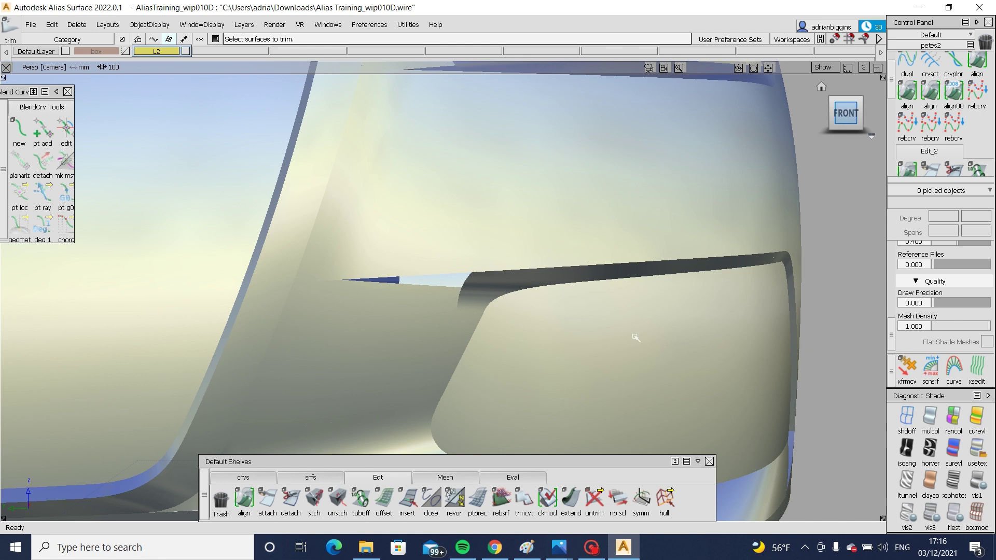
Step: In Front view, draw a degree 3 edit-point curve from the lower end of the grille-side curve across to the lower grille's inner edge
{"action": "key", "text": "F7"}
{"action": "right_click_drag", "start_coordinate": [467, 299], "coordinate": [474, 324], "text": "ctrl+shift"}
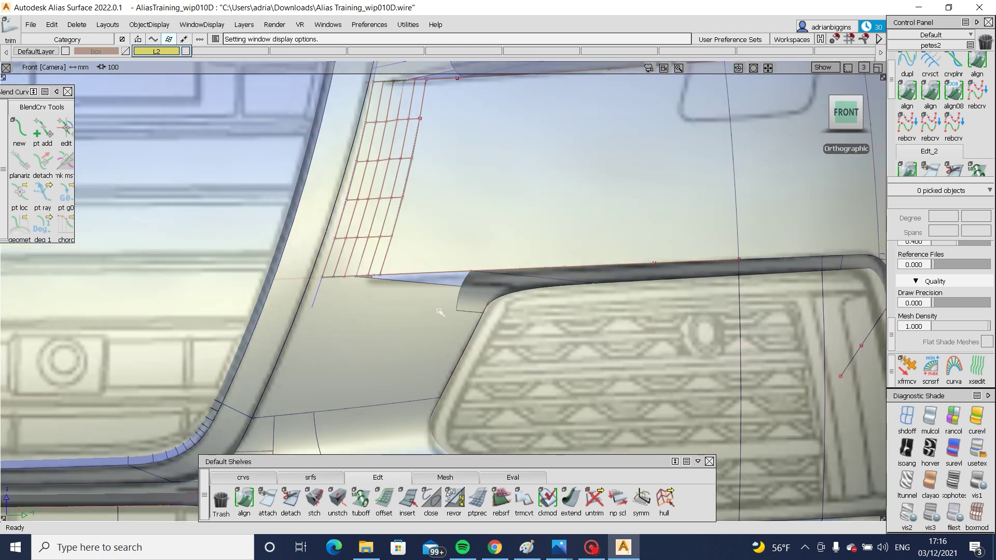
{"action": "left_click", "coordinate": [253, 478]}
{"action": "left_click", "coordinate": [268, 499]}
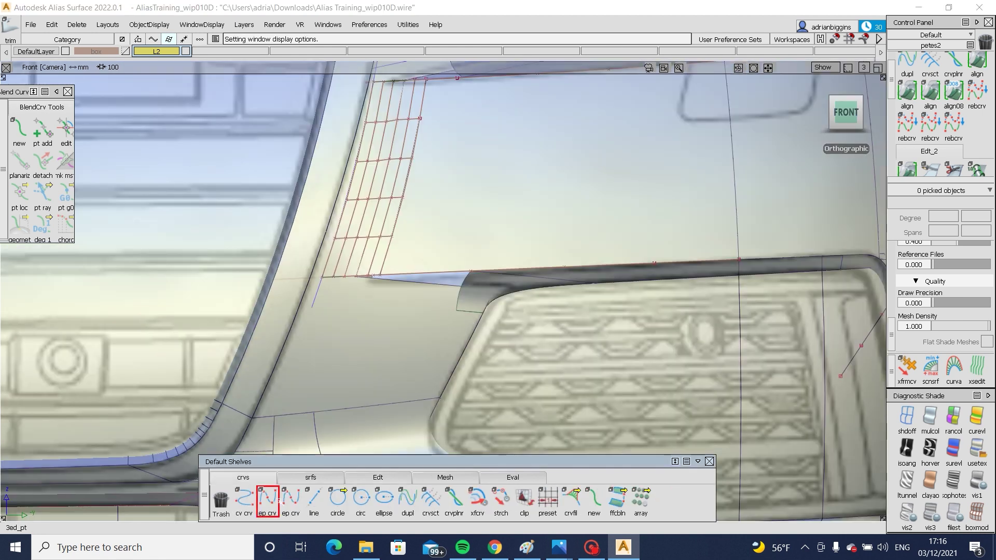
{"action": "left_click", "coordinate": [312, 308]}
{"action": "left_click", "coordinate": [460, 325]}
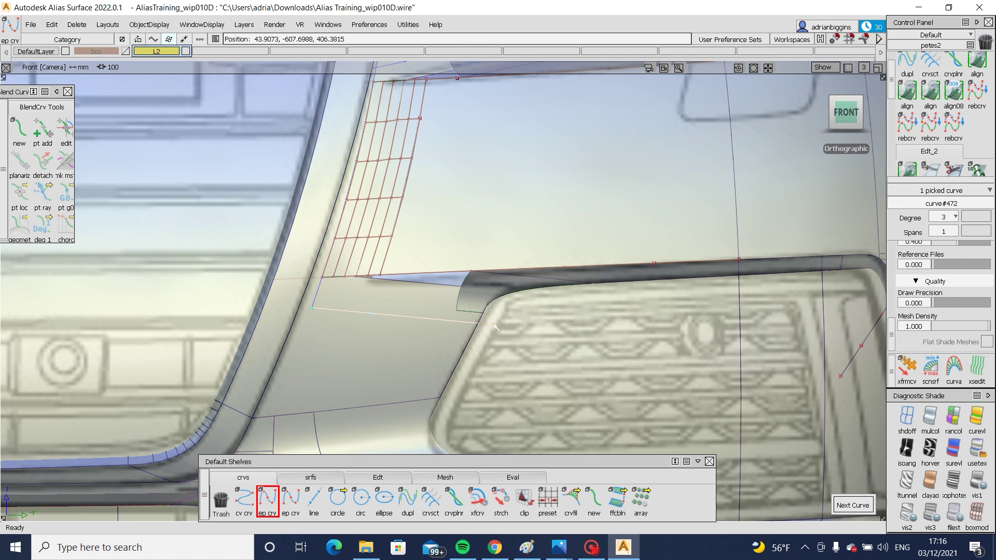
Step: Project the new curve onto the grille-side surface in Front view
{"action": "mouse_move", "coordinate": [494, 354]}
{"action": "left_mouse_down", "text": "ctrl+shift"}
{"action": "mouse_move", "coordinate": [515, 279]}
{"action": "mouse_move", "coordinate": [490, 349]}
{"action": "left_mouse_up", "text": "ctrl+shift"}
{"action": "left_click", "coordinate": [466, 347]}
{"action": "middle_click_drag", "start_coordinate": [427, 333], "coordinate": [332, 334], "text": "ctrl+shift"}
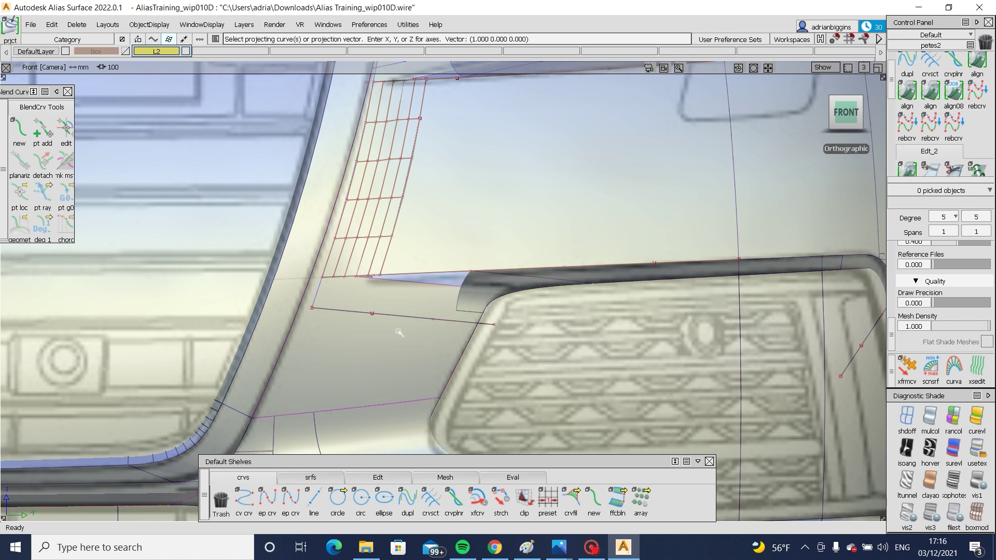
{"action": "left_click", "coordinate": [417, 318]}
Step: Trim away the part of the grille-side surface between the projected curve below and the curve on surface below the headlight
{"action": "middle_click_drag", "start_coordinate": [435, 298], "coordinate": [330, 365], "text": "ctrl+shift"}
{"action": "middle_click_drag", "start_coordinate": [366, 294], "coordinate": [337, 406], "text": "alt+shift"}
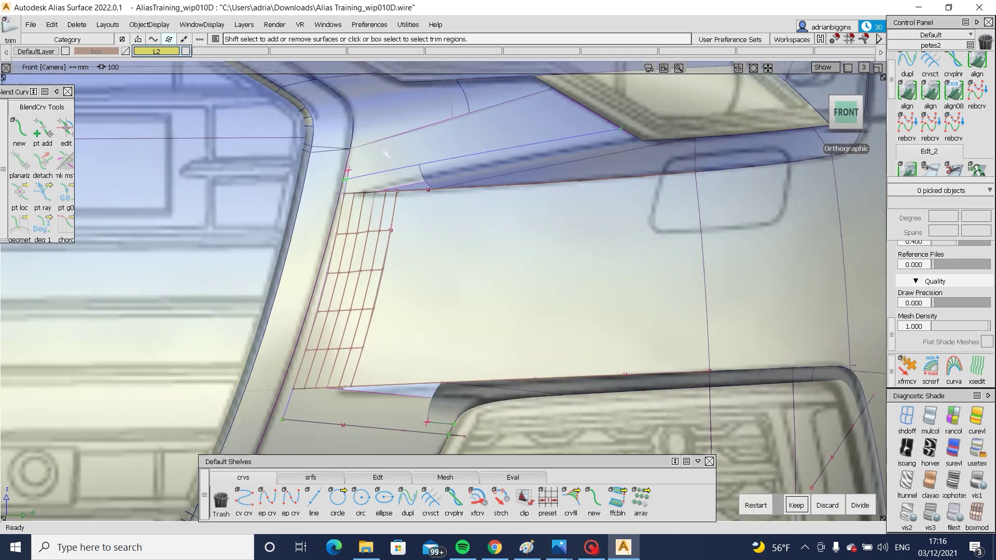
{"action": "key", "text": "space"}
{"action": "middle_click_drag", "start_coordinate": [430, 291], "coordinate": [440, 250], "text": "alt+shift"}
Step: Delete the lower fillet surface at the inner corner of the lower grille
{"action": "left_click_drag", "start_coordinate": [480, 294], "coordinate": [460, 363], "text": "ctrl+shift"}
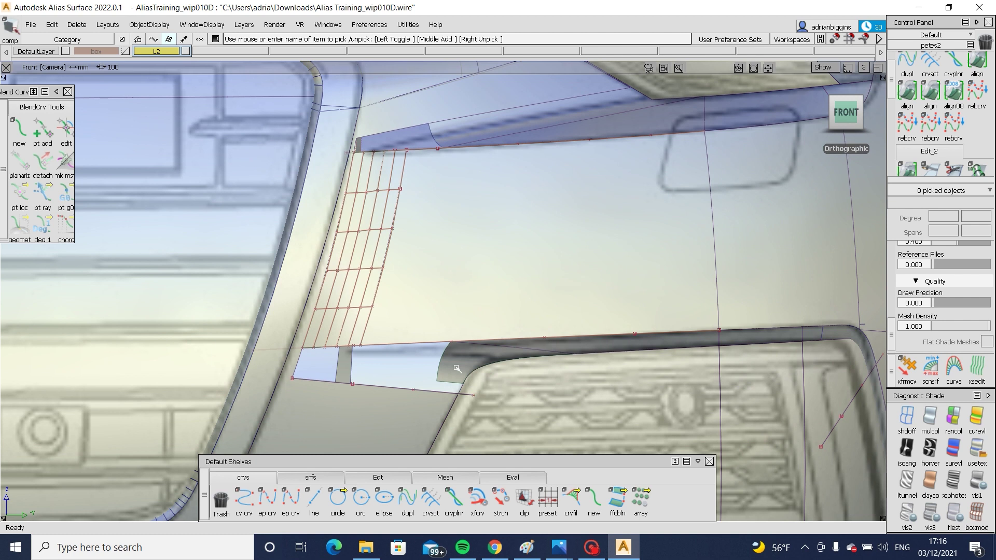
{"action": "left_click", "coordinate": [452, 367]}
{"action": "key", "text": "Delete"}
{"action": "left_click", "coordinate": [310, 477]}
{"action": "left_click", "coordinate": [407, 498]}
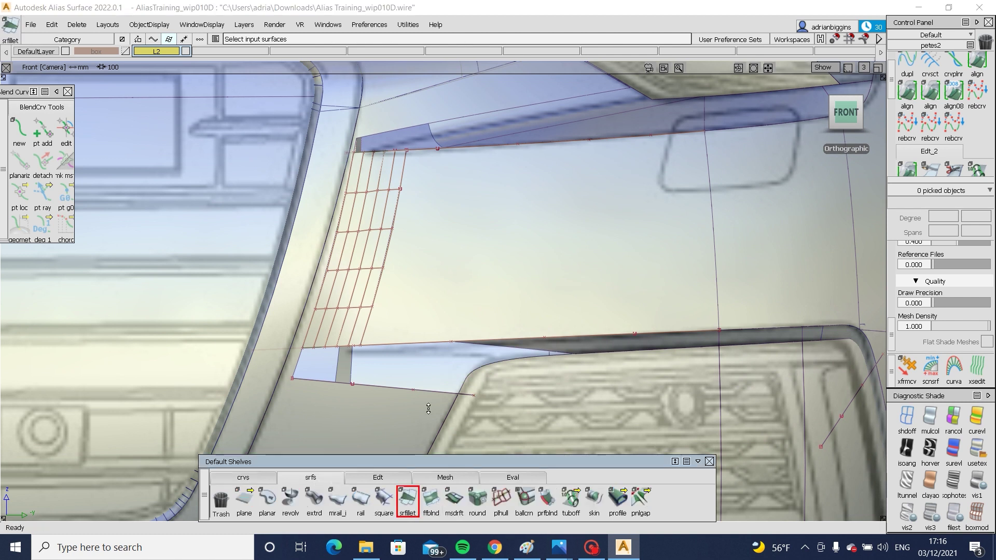
{"action": "left_click", "coordinate": [426, 392]}
{"action": "left_click_drag", "start_coordinate": [493, 383], "coordinate": [519, 345], "text": "alt+shift"}
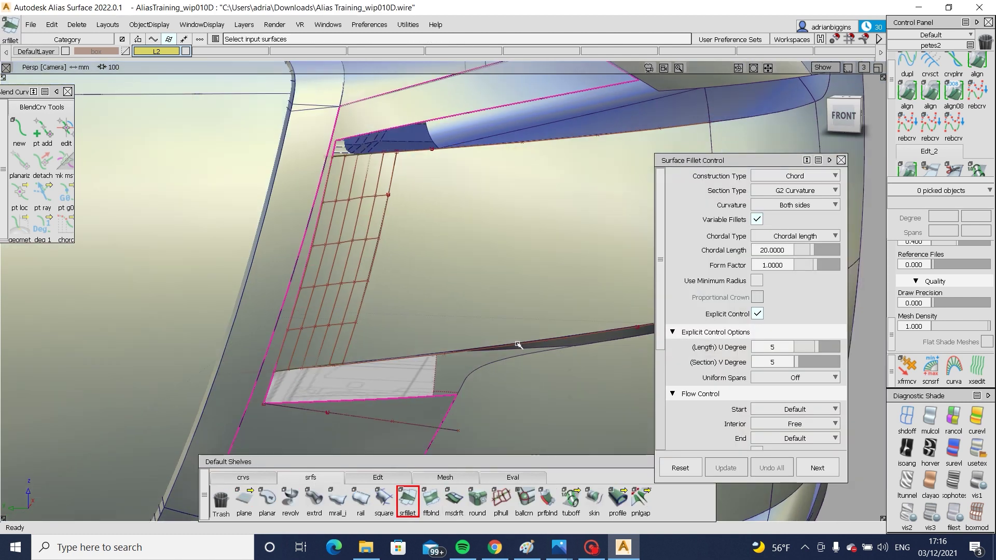
{"action": "left_click_drag", "start_coordinate": [492, 427], "coordinate": [494, 371], "text": "ctrl+shift"}
Step: Build a freeform blend with G2 on both sides between the trimmed grille-side edge and the face above the lower grille, with end flow Edge Align
{"action": "left_click", "coordinate": [430, 498]}
{"action": "left_click", "coordinate": [446, 398]}
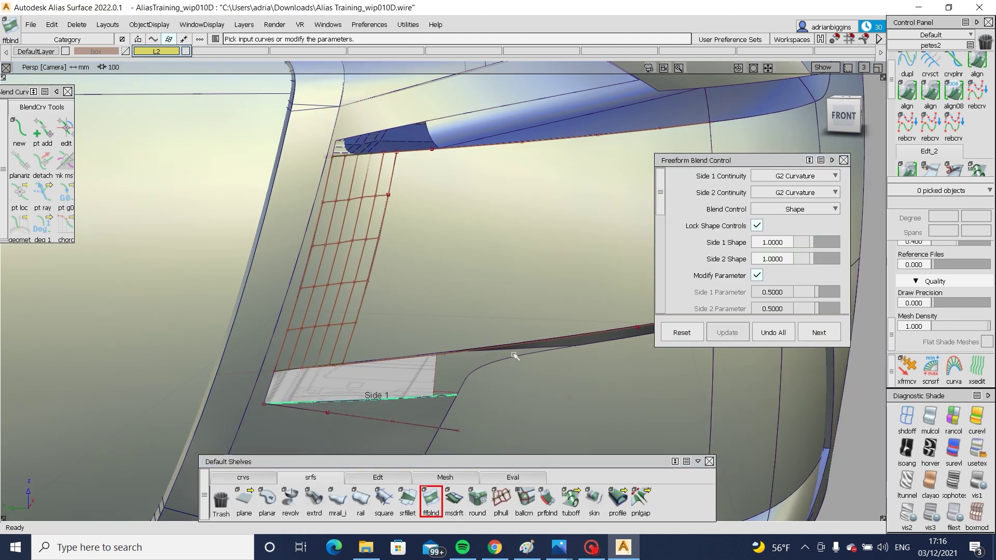
{"action": "left_click", "coordinate": [529, 348]}
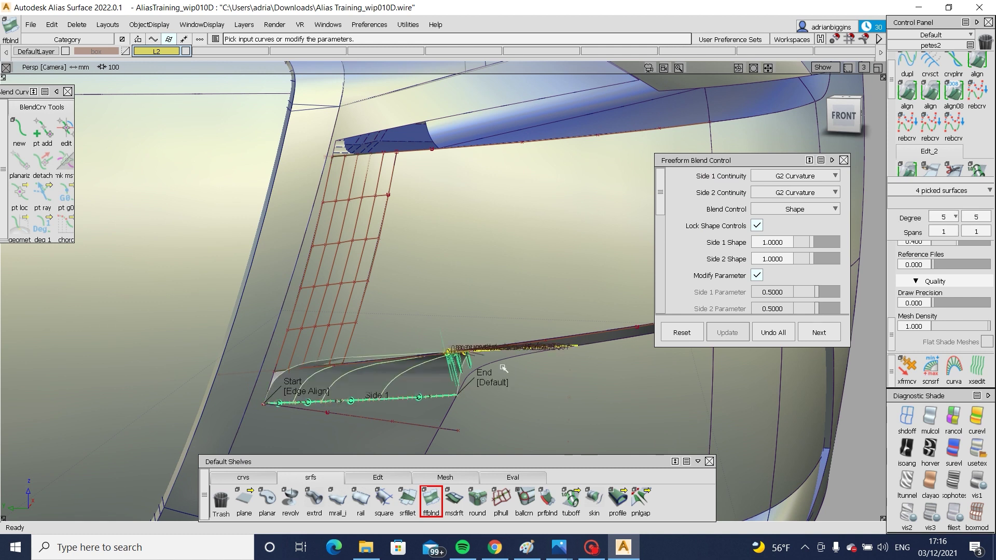
{"action": "left_click", "coordinate": [323, 390]}
{"action": "left_click", "coordinate": [493, 383]}
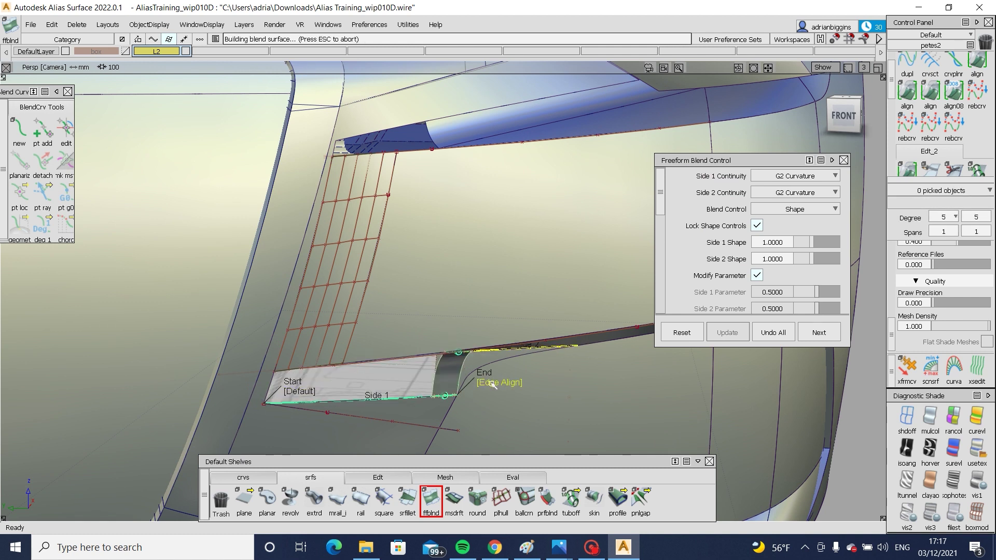
{"action": "mouse_move", "coordinate": [493, 385]}
{"action": "left_mouse_down", "text": "alt+shift"}
{"action": "mouse_move", "coordinate": [519, 371]}
{"action": "mouse_move", "coordinate": [604, 359]}
{"action": "mouse_move", "coordinate": [576, 379]}
{"action": "mouse_move", "coordinate": [592, 394]}
{"action": "left_mouse_up", "text": "alt+shift"}
{"action": "key", "text": "ctrl+z"}
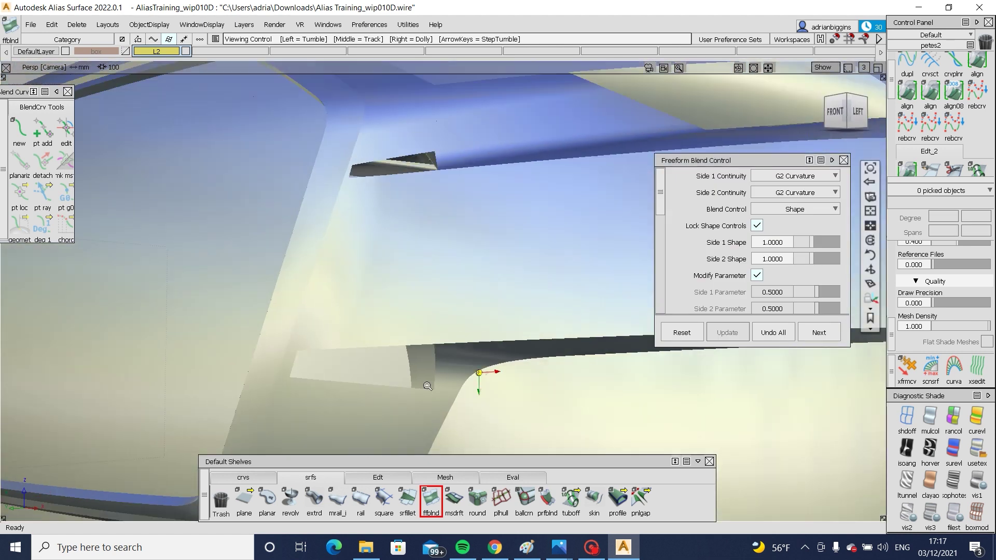
Step: Build a Profile Blend across the upper gap beside the fillet, with Side 1 G0 Position, Side 2 G2 Curvature and U degree 6
{"action": "mouse_move", "coordinate": [592, 394]}
{"action": "right_mouse_down", "text": "alt+shift"}
{"action": "mouse_move", "coordinate": [529, 403]}
{"action": "mouse_move", "coordinate": [630, 413]}
{"action": "right_mouse_up", "text": "alt+shift"}
{"action": "left_click_drag", "start_coordinate": [630, 414], "coordinate": [511, 415], "text": "alt+shift"}
{"action": "right_click_drag", "start_coordinate": [511, 415], "coordinate": [504, 377], "text": "alt+shift"}
{"action": "right_click_drag", "start_coordinate": [551, 342], "coordinate": [411, 336], "text": "alt+shift"}
{"action": "left_click_drag", "start_coordinate": [411, 336], "coordinate": [476, 351], "text": "alt+shift"}
{"action": "right_click_drag", "start_coordinate": [518, 342], "coordinate": [483, 403], "text": "alt+shift"}
{"action": "left_click", "coordinate": [548, 500]}
{"action": "left_click", "coordinate": [328, 353]}
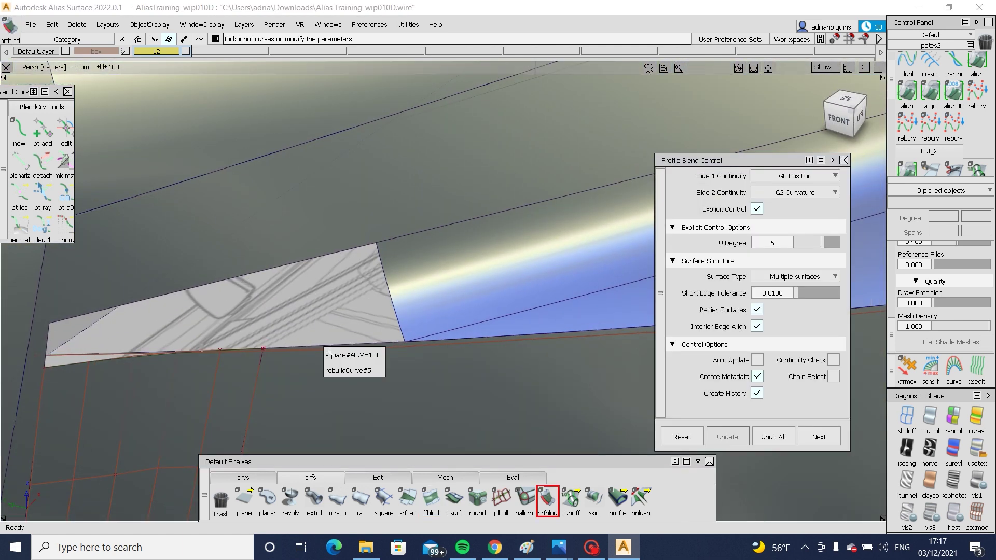
{"action": "left_click", "coordinate": [354, 356]}
{"action": "left_click", "coordinate": [200, 354]}
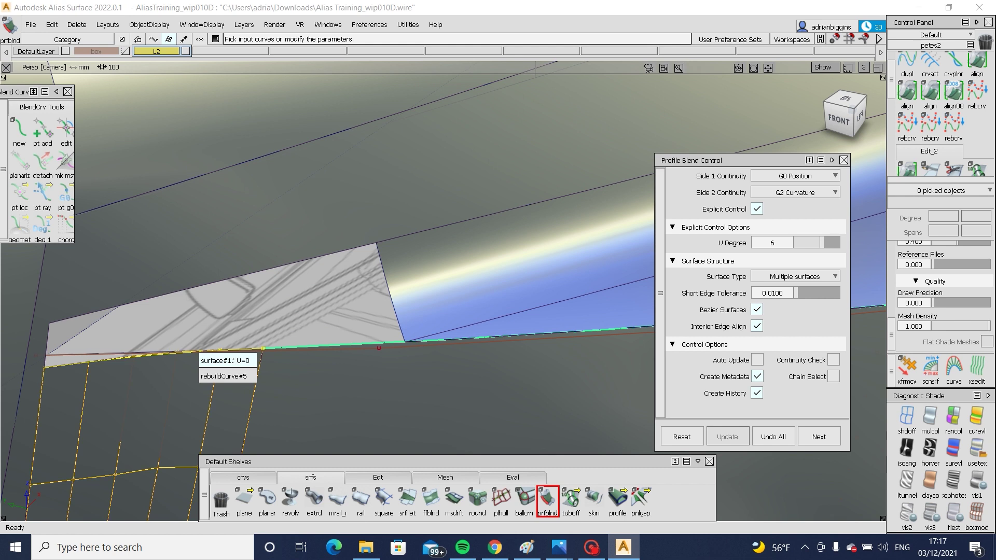
{"action": "left_click", "coordinate": [223, 364]}
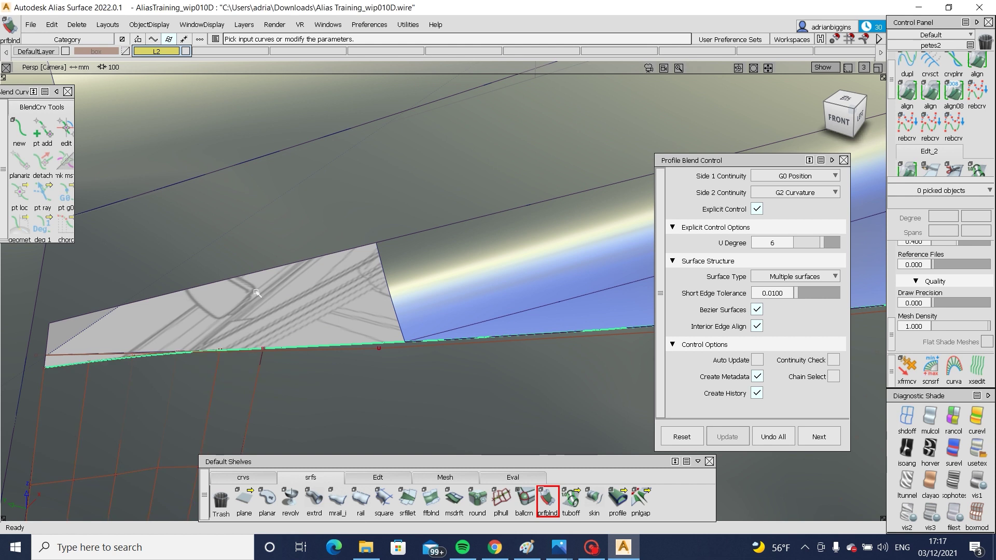
{"action": "left_click", "coordinate": [390, 298]}
{"action": "left_click", "coordinate": [49, 336]}
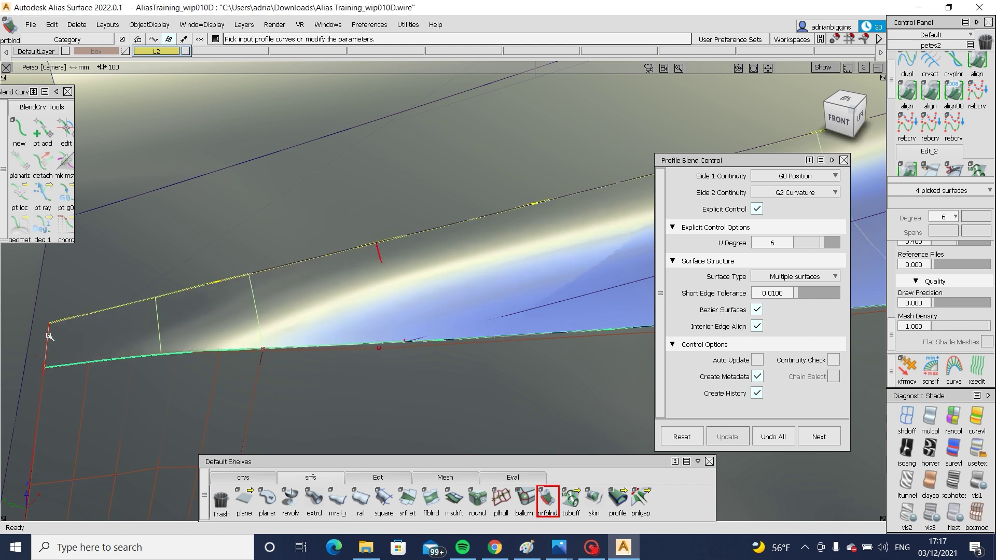
Step: Project the fillet's end edge onto the adjoining profile blend piece and trim convert the piece up to that line
{"action": "mouse_move", "coordinate": [295, 348]}
{"action": "right_mouse_down", "text": "alt+shift"}
{"action": "mouse_move", "coordinate": [391, 368]}
{"action": "mouse_move", "coordinate": [458, 396]}
{"action": "right_mouse_up", "text": "alt+shift"}
{"action": "mouse_move", "coordinate": [459, 396]}
{"action": "left_mouse_down", "text": "alt+shift"}
{"action": "mouse_move", "coordinate": [551, 357]}
{"action": "mouse_move", "coordinate": [500, 289]}
{"action": "left_mouse_up", "text": "alt+shift"}
{"action": "mouse_move", "coordinate": [484, 301]}
{"action": "left_mouse_down", "text": "ctrl+shift"}
{"action": "mouse_move", "coordinate": [431, 351]}
{"action": "mouse_move", "coordinate": [344, 356]}
{"action": "left_mouse_up", "text": "ctrl+shift"}
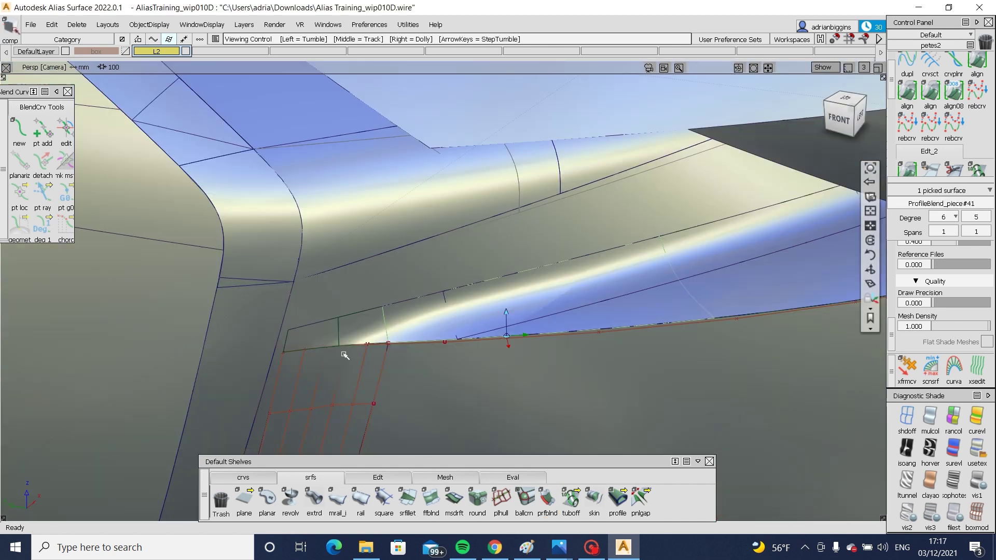
{"action": "left_click", "coordinate": [456, 329]}
{"action": "left_click", "coordinate": [456, 329]}
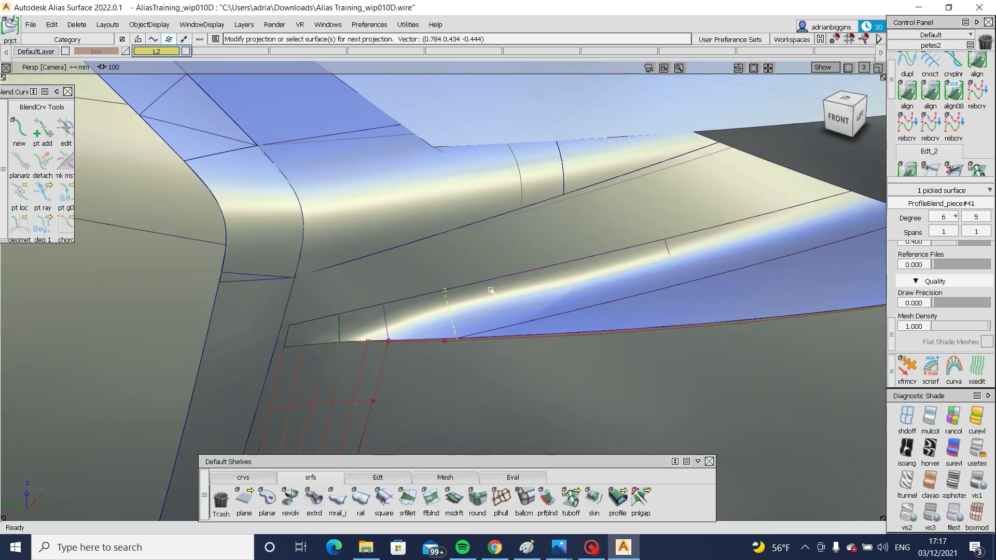
{"action": "left_click", "coordinate": [366, 475]}
{"action": "double_click", "coordinate": [529, 508]}
{"action": "left_click", "coordinate": [436, 326]}
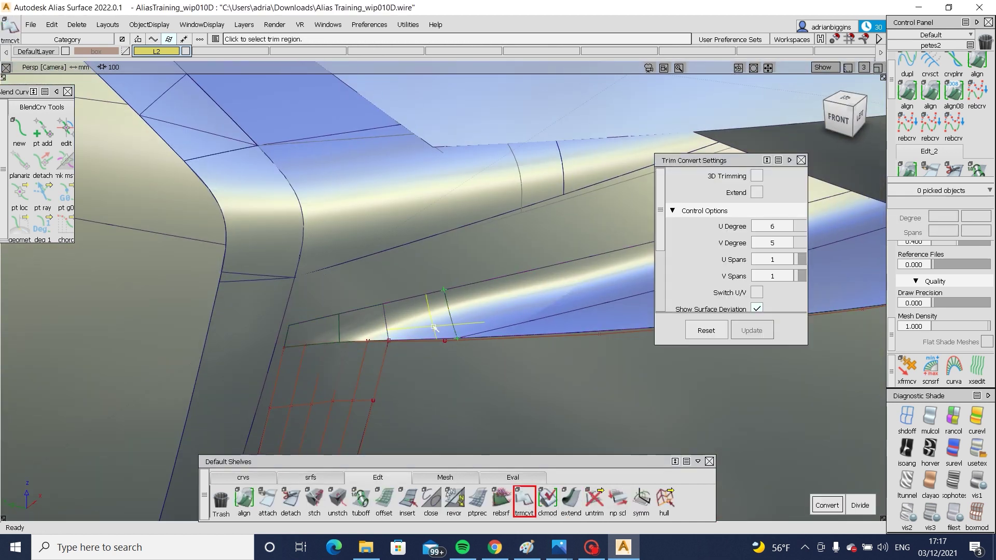
Step: Delete the two small profile blend pieces at the inner end of the upper crease
{"action": "mouse_move", "coordinate": [419, 356]}
{"action": "left_mouse_down", "text": "alt+shift"}
{"action": "mouse_move", "coordinate": [422, 309]}
{"action": "mouse_move", "coordinate": [424, 336]}
{"action": "left_mouse_up", "text": "alt+shift"}
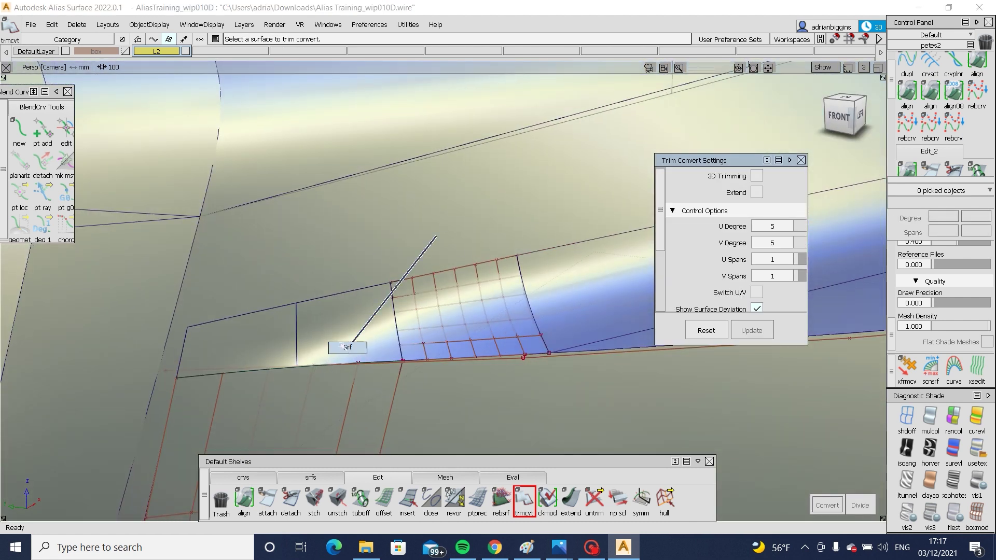
{"action": "left_click", "coordinate": [342, 346]}
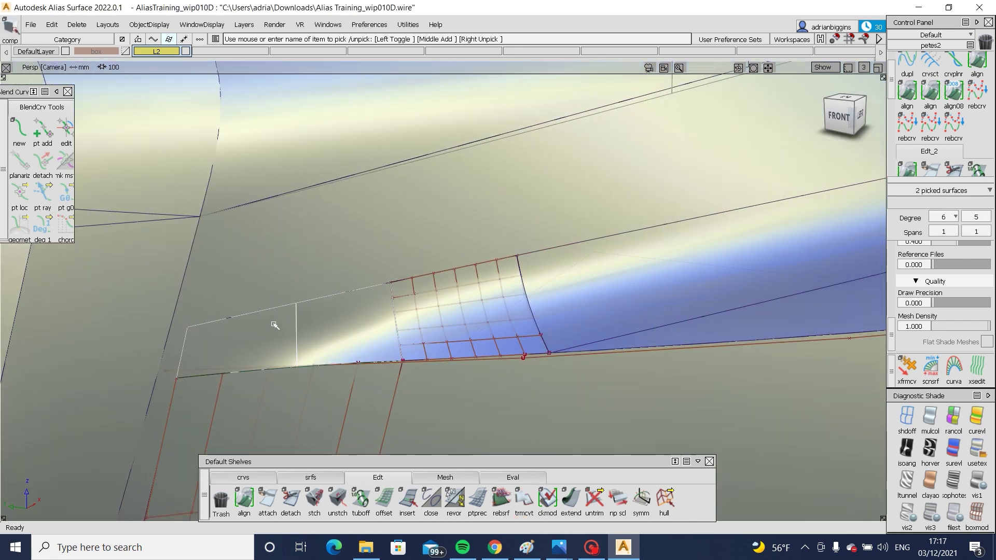
{"action": "key", "text": "Delete"}
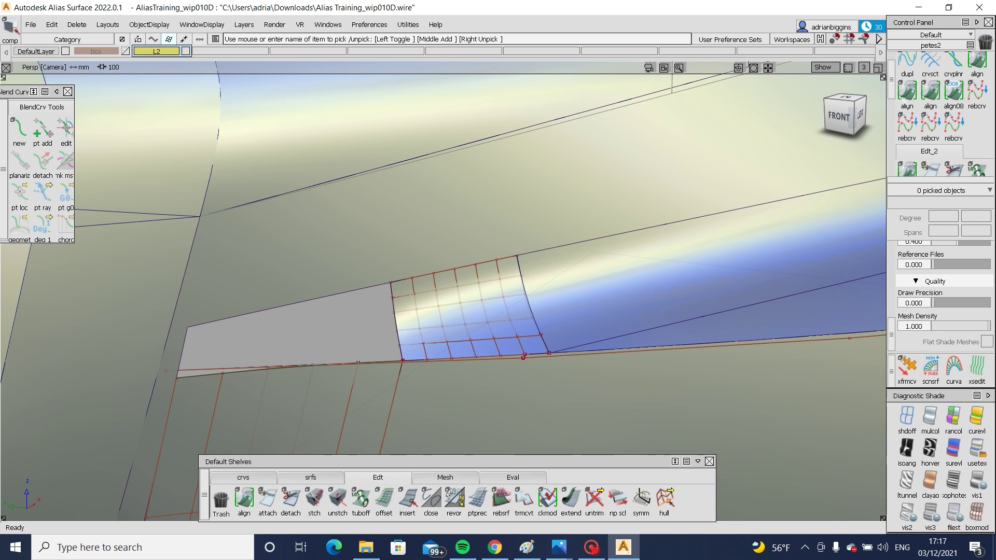
Step: Align the converted patch to the fillet's end edge with G2 and Skew ends, using U degree 5 and 2 extra CV rows
{"action": "double_click", "coordinate": [907, 92]}
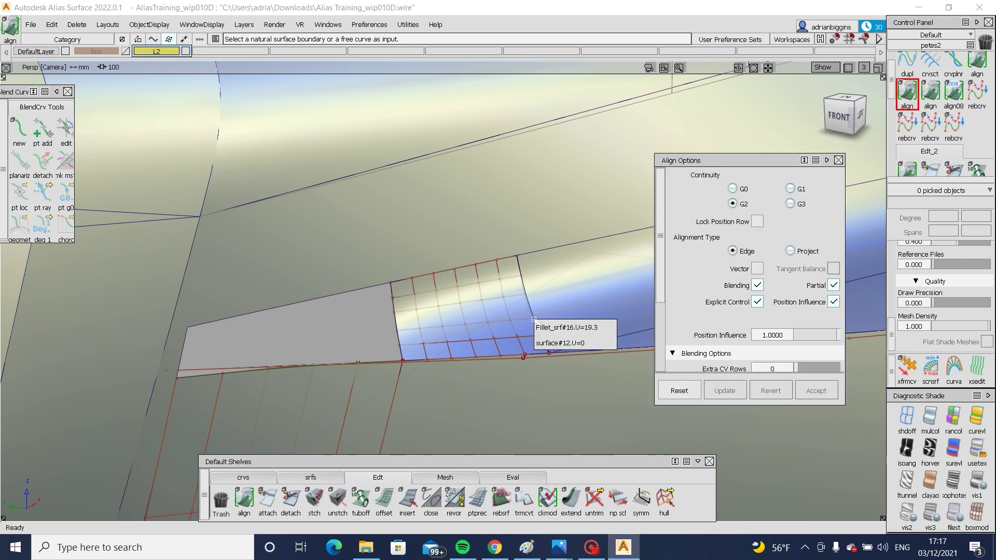
{"action": "left_click", "coordinate": [537, 324]}
{"action": "left_click", "coordinate": [537, 325]}
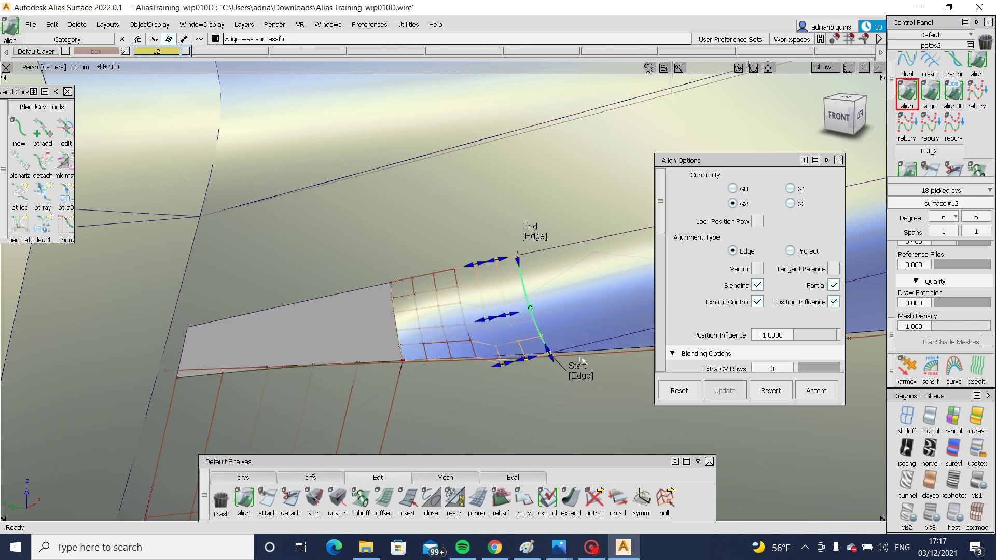
{"action": "right_click_drag", "start_coordinate": [466, 317], "coordinate": [498, 349], "text": "alt+shift"}
{"action": "mouse_move", "coordinate": [498, 349]}
{"action": "left_mouse_down", "text": "alt+shift"}
{"action": "mouse_move", "coordinate": [479, 399]}
{"action": "mouse_move", "coordinate": [496, 345]}
{"action": "left_mouse_up", "text": "alt+shift"}
{"action": "scroll", "coordinate": [778, 318], "scroll_direction": "down", "scroll_amount": 4}
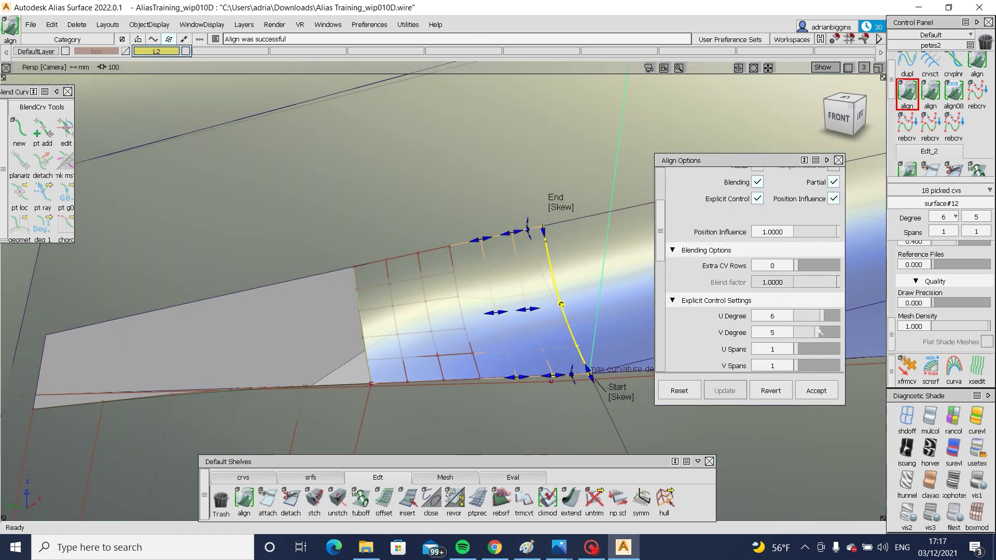
{"action": "left_click_drag", "start_coordinate": [818, 321], "coordinate": [816, 321]}
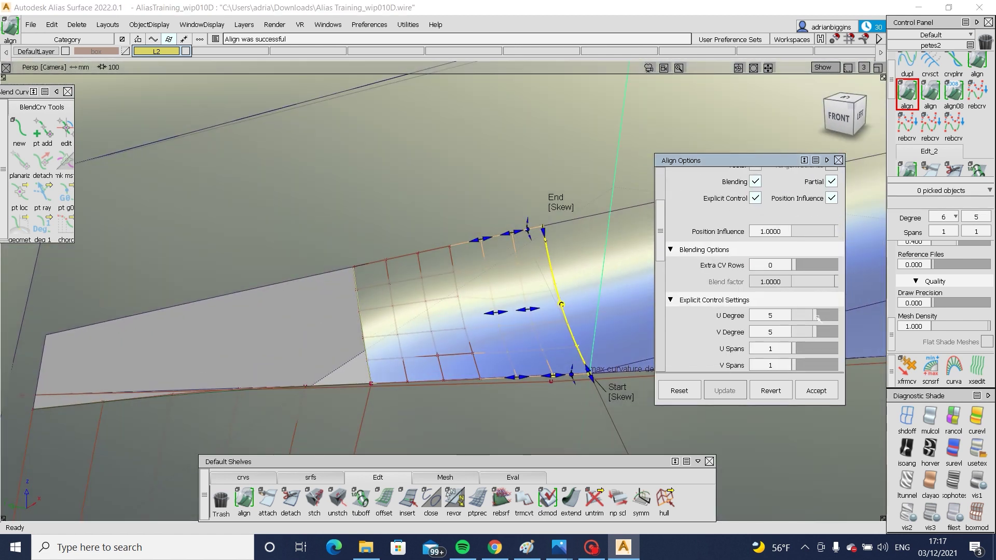
{"action": "left_click", "coordinate": [817, 318]}
{"action": "left_click_drag", "start_coordinate": [643, 311], "coordinate": [623, 311], "text": "alt+shift"}
{"action": "left_click_drag", "start_coordinate": [794, 267], "coordinate": [800, 267]}
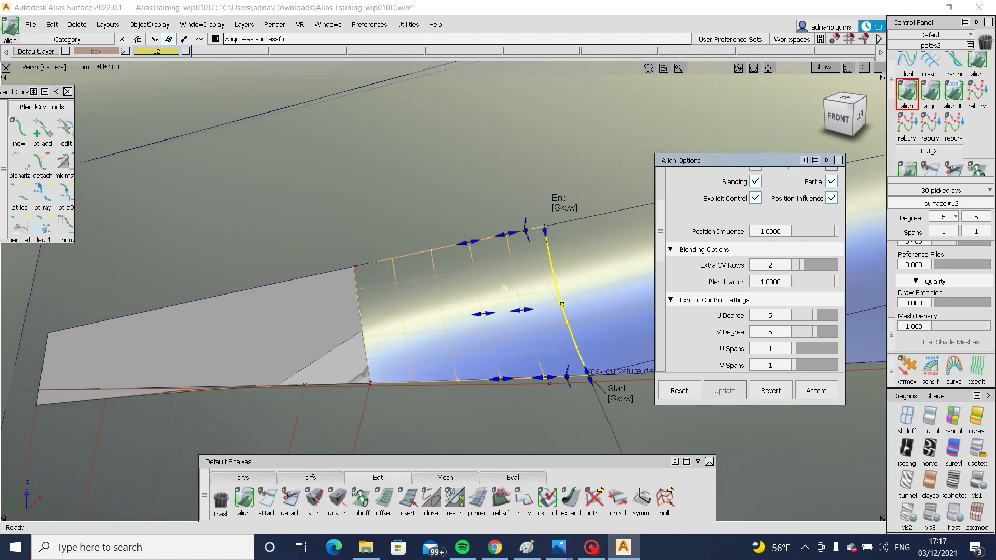
Step: Align the patch's upper edge to the surface above with G2 continuity and Skew ends
{"action": "left_click", "coordinate": [482, 243]}
{"action": "key", "text": "Return"}
{"action": "left_click", "coordinate": [475, 243]}
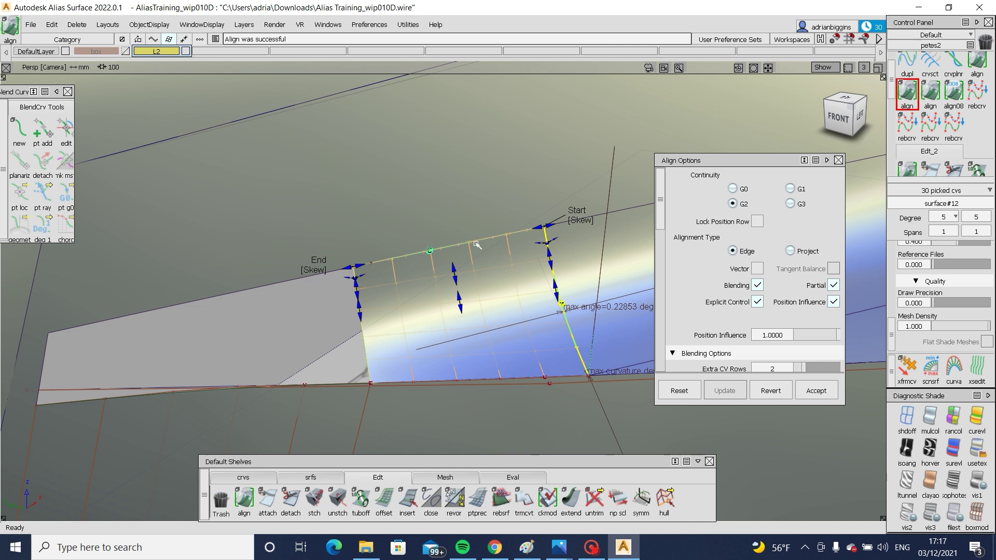
Step: Realign the patch's fillet-side edge to the fillet with G1 continuity
{"action": "left_click", "coordinate": [790, 188]}
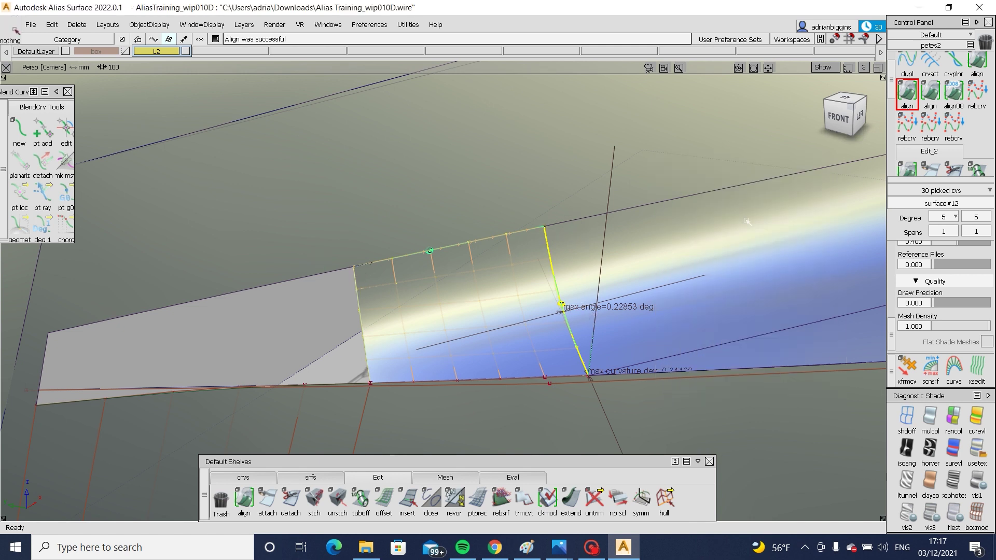
{"action": "left_click", "coordinate": [566, 301]}
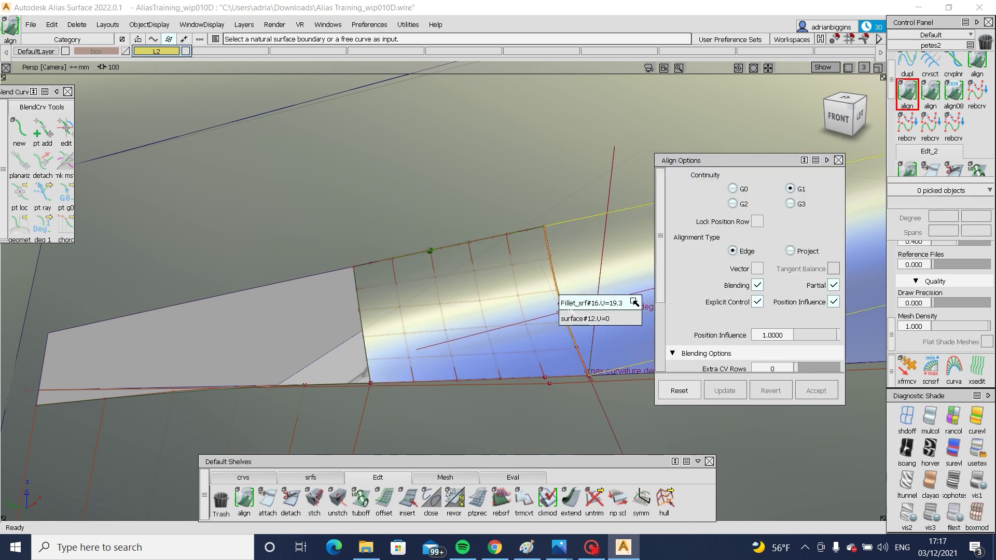
{"action": "left_click", "coordinate": [633, 318]}
{"action": "left_click", "coordinate": [574, 321]}
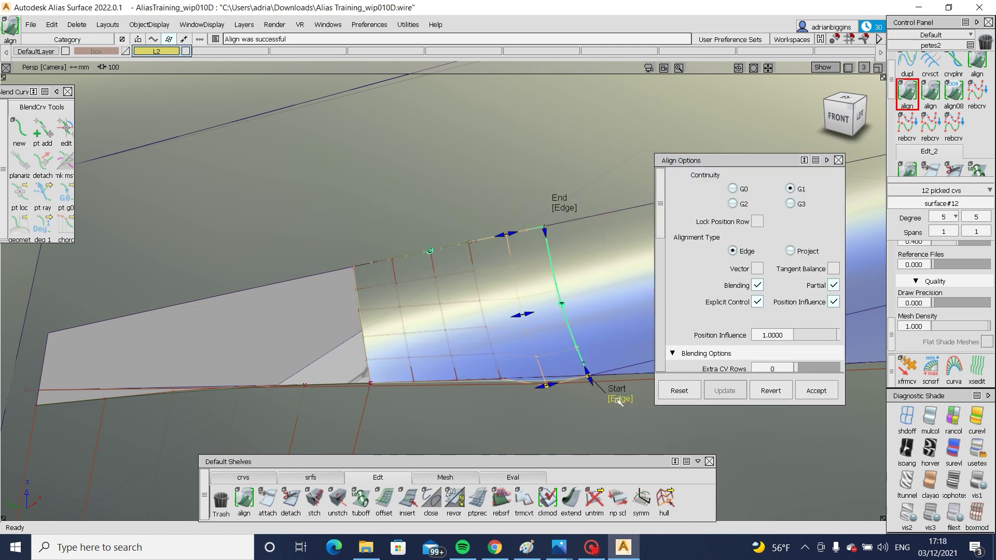
{"action": "left_click", "coordinate": [515, 358]}
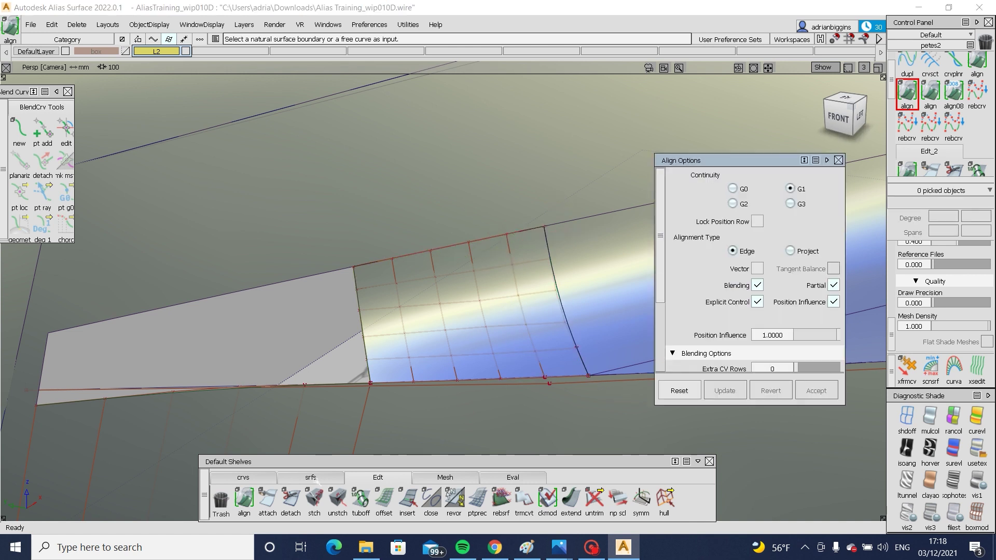
Step: Fill the remaining upper gap with a Square surface, G1 to the aligned patch, G2 along the upper edge and G0 on the other boundaries
{"action": "left_click", "coordinate": [310, 477]}
{"action": "left_click", "coordinate": [384, 499]}
{"action": "left_click", "coordinate": [289, 280]}
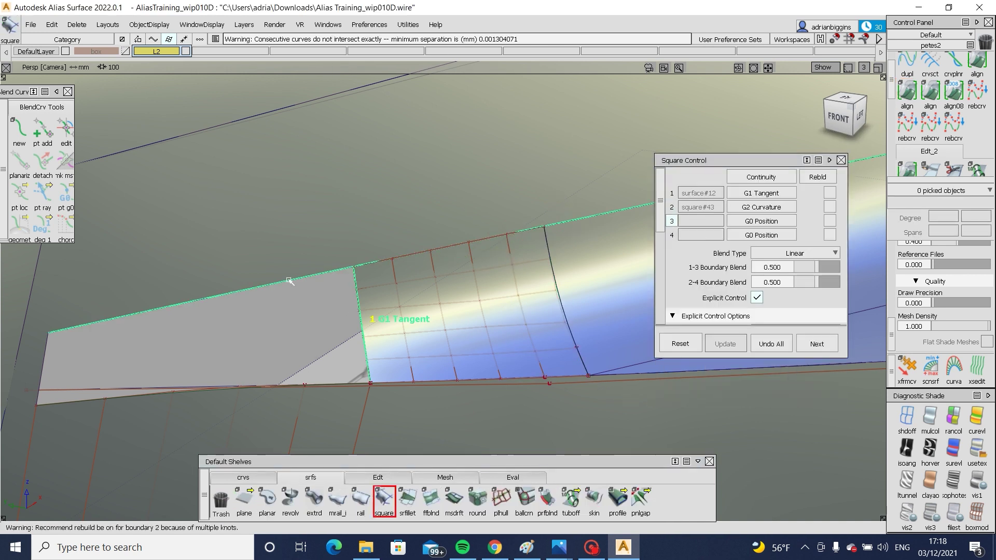
{"action": "left_click", "coordinate": [78, 403]}
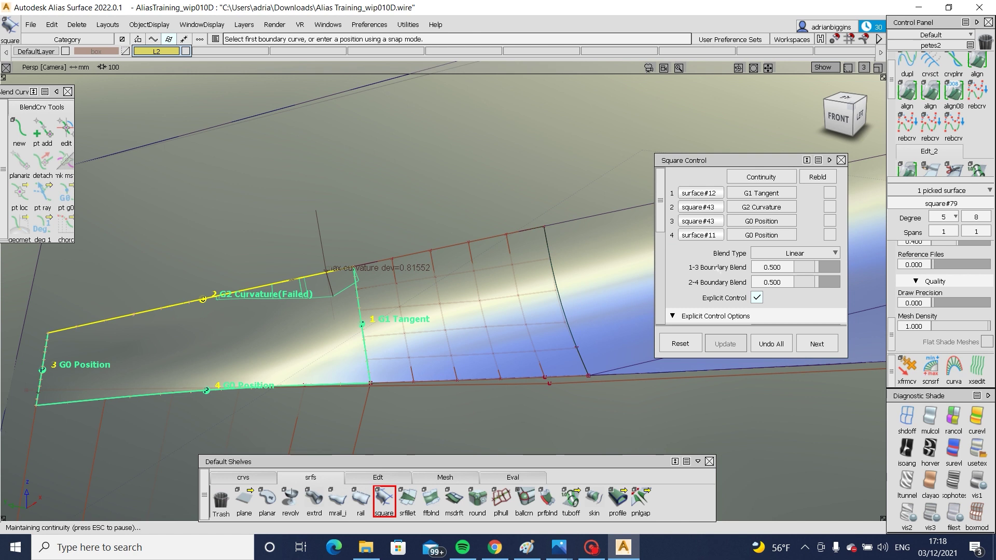
Step: Set the continuity of the Square surface's third boundary, opposite the aligned patch, to G2 Curvature
{"action": "left_click", "coordinate": [761, 221]}
{"action": "left_click", "coordinate": [761, 263]}
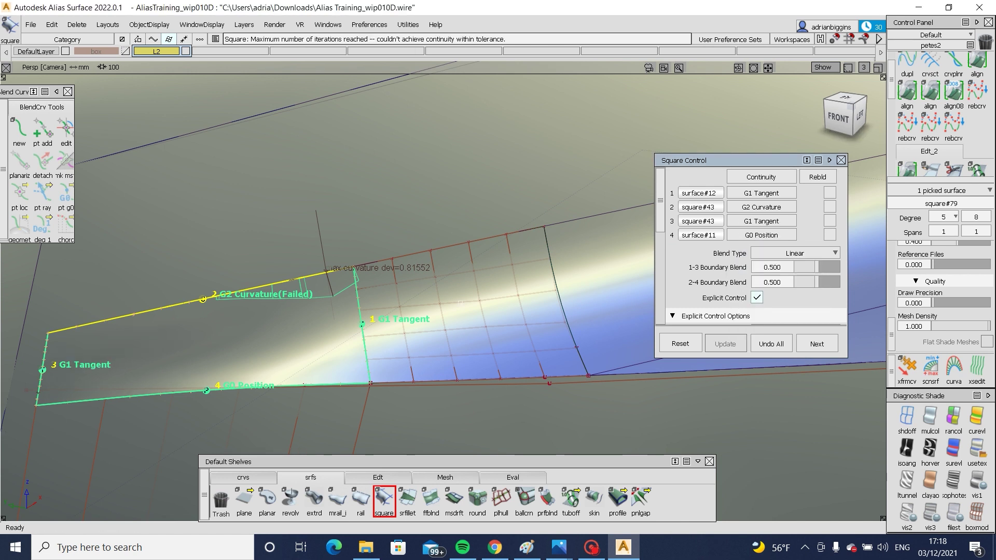
{"action": "mouse_move", "coordinate": [389, 310]}
{"action": "left_mouse_down", "text": "alt+shift"}
{"action": "mouse_move", "coordinate": [398, 289]}
{"action": "mouse_move", "coordinate": [233, 370]}
{"action": "mouse_move", "coordinate": [244, 358]}
{"action": "mouse_move", "coordinate": [249, 374]}
{"action": "mouse_move", "coordinate": [540, 336]}
{"action": "mouse_move", "coordinate": [431, 302]}
{"action": "mouse_move", "coordinate": [464, 313]}
{"action": "left_mouse_up", "text": "alt+shift"}
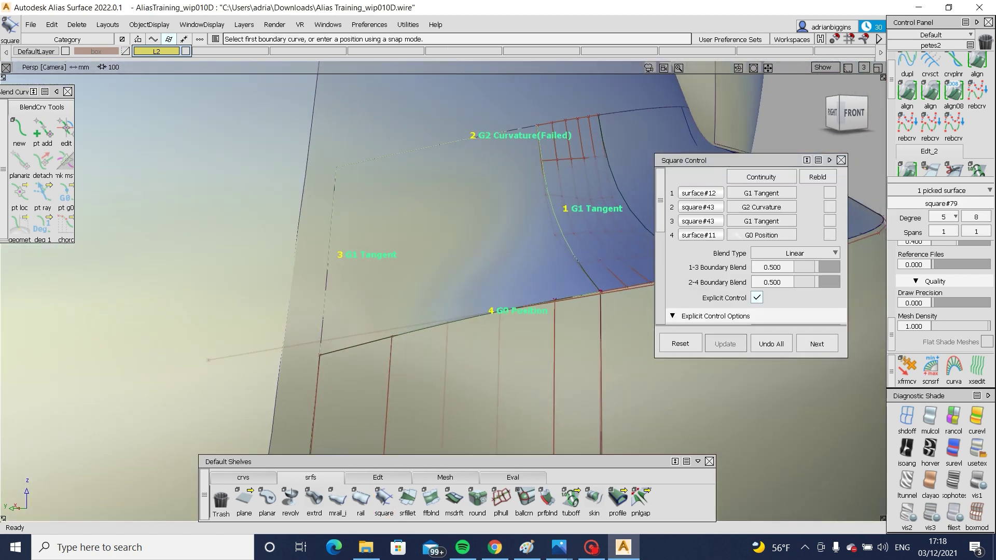
{"action": "left_click", "coordinate": [761, 221]}
{"action": "left_click", "coordinate": [758, 275]}
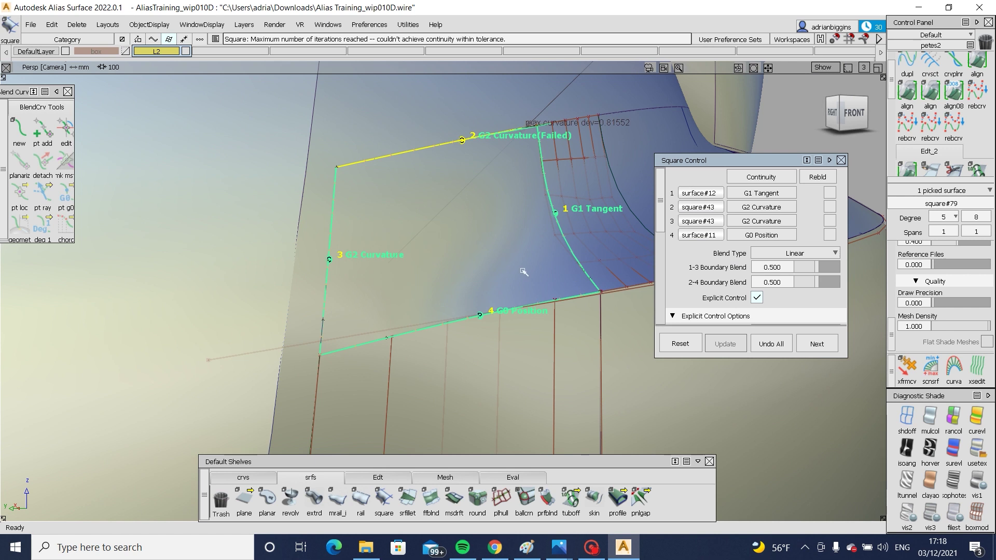
Step: Set the Square surface's V degree to 5 and its boundary with the aligned patch to G2 Curvature
{"action": "left_click_drag", "start_coordinate": [457, 311], "coordinate": [428, 308], "text": "alt+shift"}
{"action": "left_click", "coordinate": [305, 318]}
{"action": "left_click_drag", "start_coordinate": [363, 313], "coordinate": [425, 314], "text": "ctrl+shift"}
{"action": "right_click_drag", "start_coordinate": [425, 314], "coordinate": [336, 320], "text": "ctrl+shift"}
{"action": "scroll", "coordinate": [814, 256], "scroll_direction": "down", "scroll_amount": 6}
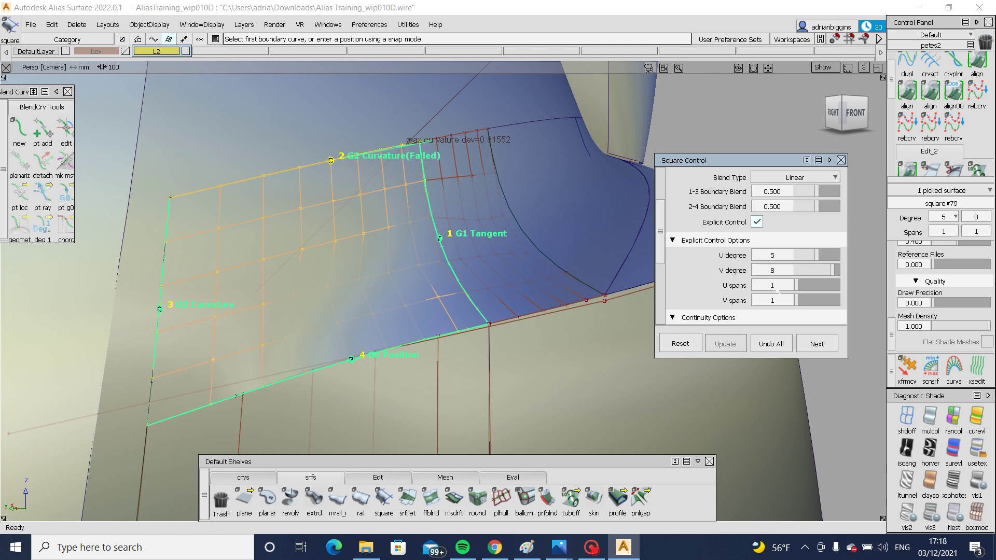
{"action": "left_click_drag", "start_coordinate": [488, 286], "coordinate": [458, 281], "text": "alt+shift"}
{"action": "scroll", "coordinate": [745, 232], "scroll_direction": "up", "scroll_amount": 3}
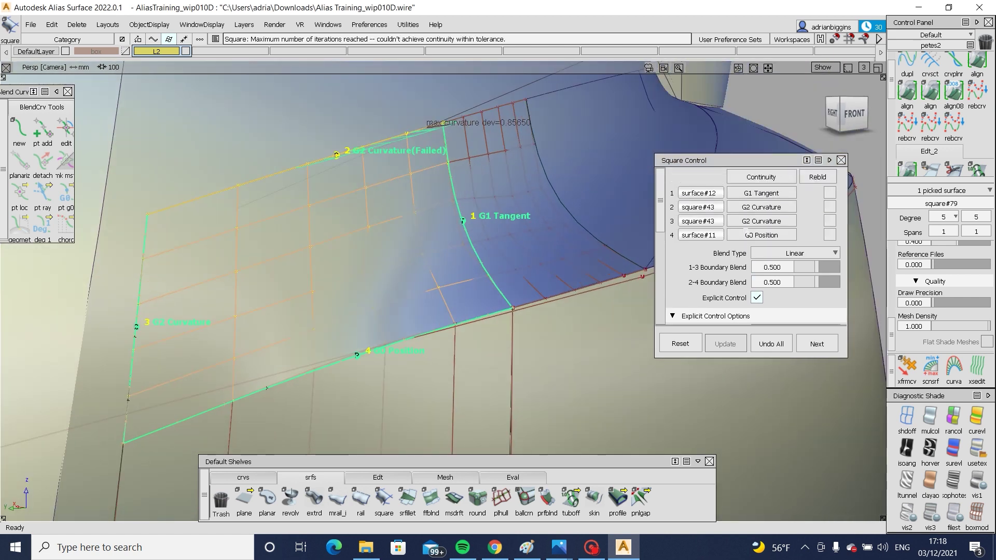
{"action": "left_click", "coordinate": [755, 196]}
{"action": "left_click", "coordinate": [760, 254]}
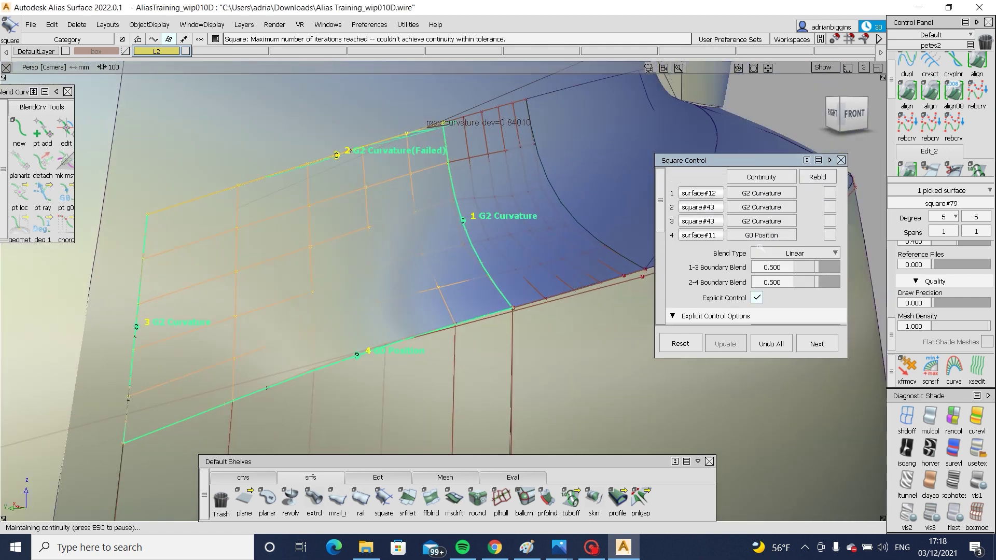
Step: Inspect the shading of the filled upper crease and the open gap above the lower grille from several angles
{"action": "left_click_drag", "start_coordinate": [467, 253], "coordinate": [476, 314], "text": "alt+shift"}
{"action": "right_click_drag", "start_coordinate": [476, 313], "coordinate": [389, 325], "text": "alt+shift"}
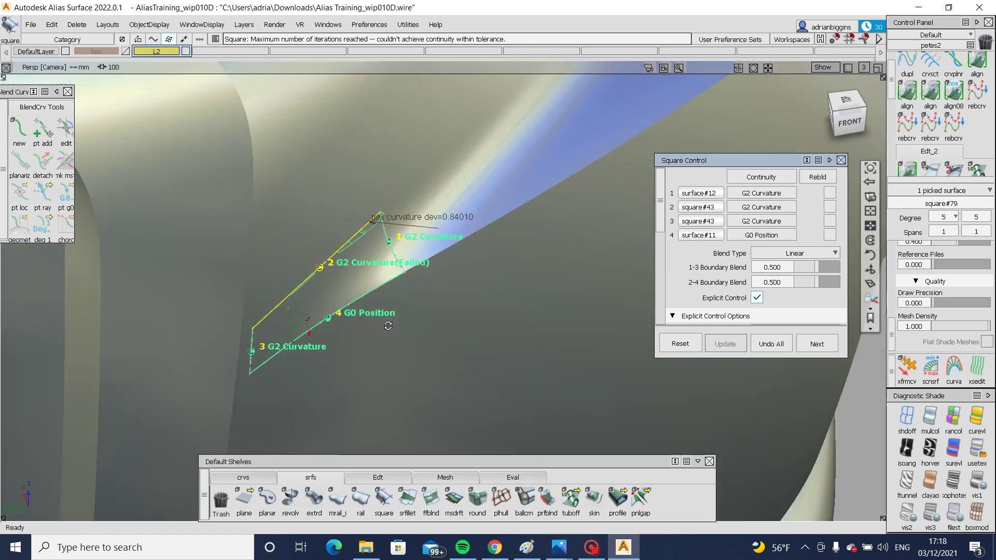
{"action": "mouse_move", "coordinate": [389, 325]}
{"action": "left_mouse_down", "text": "alt+shift"}
{"action": "mouse_move", "coordinate": [268, 284]}
{"action": "mouse_move", "coordinate": [242, 236]}
{"action": "mouse_move", "coordinate": [257, 255]}
{"action": "left_mouse_up", "text": "alt+shift"}
{"action": "left_click_drag", "start_coordinate": [344, 353], "coordinate": [345, 297], "text": "ctrl+shift"}
{"action": "left_click_drag", "start_coordinate": [433, 324], "coordinate": [463, 333], "text": "alt+shift"}
{"action": "right_click_drag", "start_coordinate": [462, 333], "coordinate": [363, 379], "text": "alt+shift"}
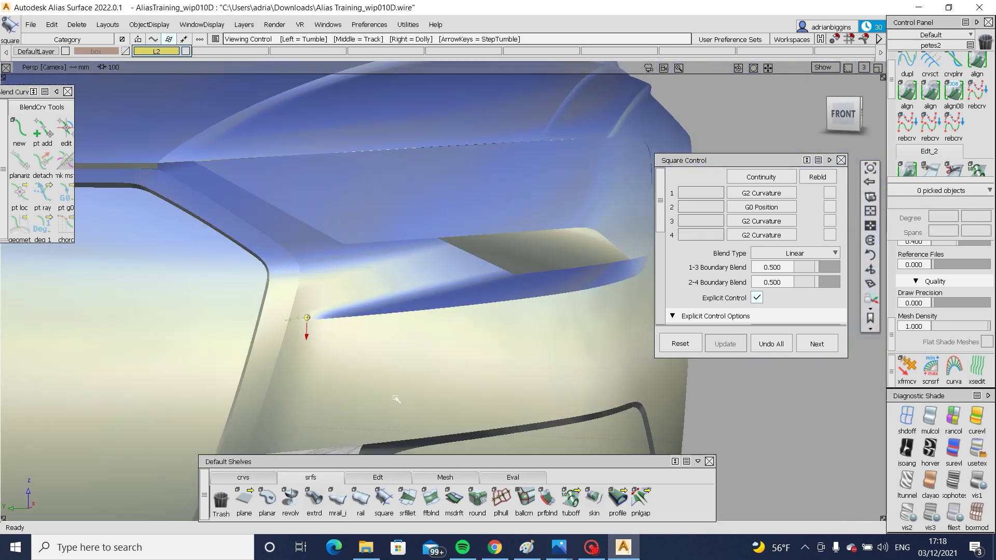
{"action": "middle_click_drag", "start_coordinate": [364, 379], "coordinate": [389, 316], "text": "alt+shift"}
{"action": "left_click", "coordinate": [357, 316], "text": "alt+shift"}
{"action": "right_click_drag", "start_coordinate": [357, 317], "coordinate": [383, 291], "text": "alt+shift"}
{"action": "left_click_drag", "start_coordinate": [382, 291], "coordinate": [289, 322], "text": "alt+shift"}
{"action": "right_click_drag", "start_coordinate": [289, 322], "coordinate": [341, 338], "text": "alt+shift"}
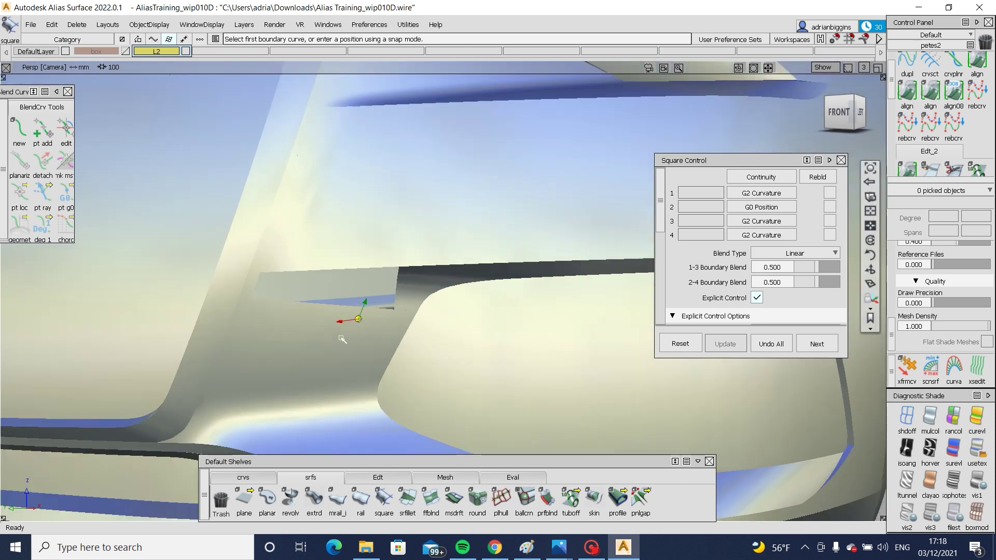
{"action": "left_click_drag", "start_coordinate": [358, 319], "coordinate": [350, 308], "text": "alt+shift"}
Step: Save the file and hide the control vertices on the surfaces beside the grille
{"action": "key", "text": "ctrl+s"}
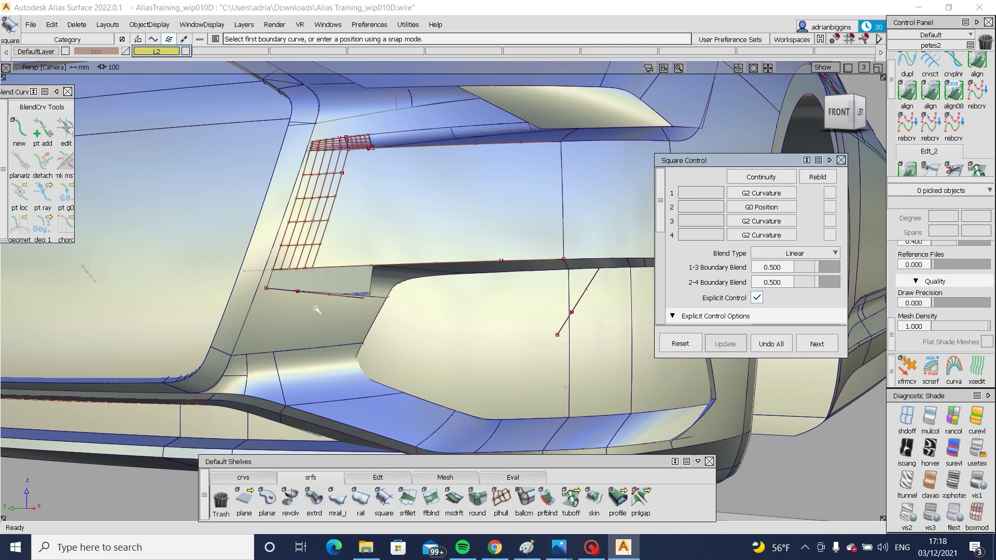
{"action": "left_click_drag", "start_coordinate": [289, 142], "coordinate": [290, 161], "text": "ctrl+shift"}
{"action": "left_click_drag", "start_coordinate": [291, 161], "coordinate": [389, 286]}
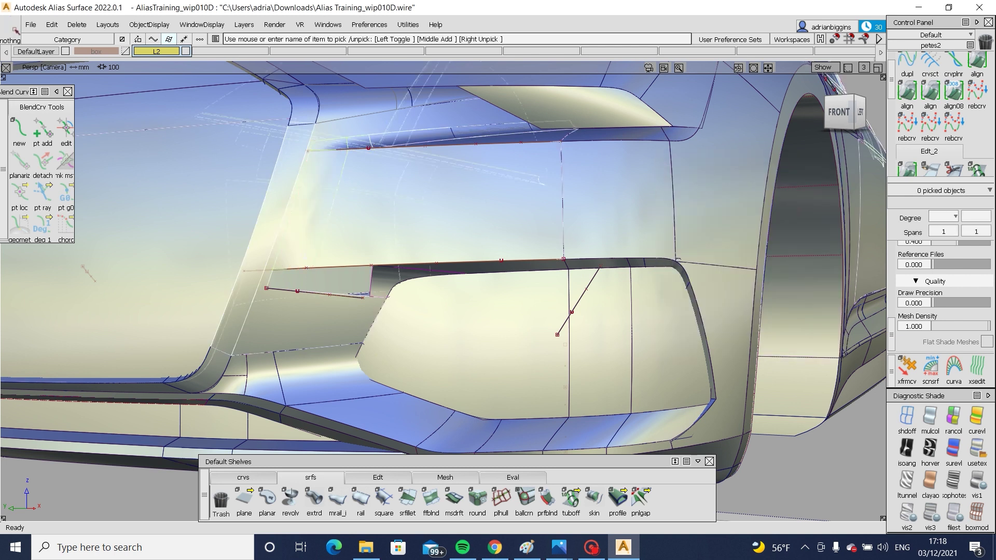
Step: Delete the leftover curve along the open gap at the inner corner above the lower grille
{"action": "right_click_drag", "start_coordinate": [389, 285], "coordinate": [446, 290], "text": "alt+shift"}
{"action": "left_click_drag", "start_coordinate": [371, 280], "coordinate": [363, 249], "text": "alt+shift"}
{"action": "left_click_drag", "start_coordinate": [211, 235], "coordinate": [479, 389]}
{"action": "key", "text": "Delete"}
Step: Build a Profile Blend across the gap above the lower grille, with Side 1 G0 Position, Side 2 G2 Curvature and U degree 6
{"action": "right_click_drag", "start_coordinate": [467, 380], "coordinate": [311, 363], "text": "alt+shift"}
{"action": "left_click_drag", "start_coordinate": [312, 363], "coordinate": [240, 258], "text": "alt+shift"}
{"action": "left_click_drag", "start_coordinate": [333, 299], "coordinate": [303, 348], "text": "alt+shift"}
{"action": "right_click_drag", "start_coordinate": [303, 349], "coordinate": [441, 389], "text": "alt+shift"}
{"action": "left_click_drag", "start_coordinate": [441, 389], "coordinate": [489, 387], "text": "alt+shift"}
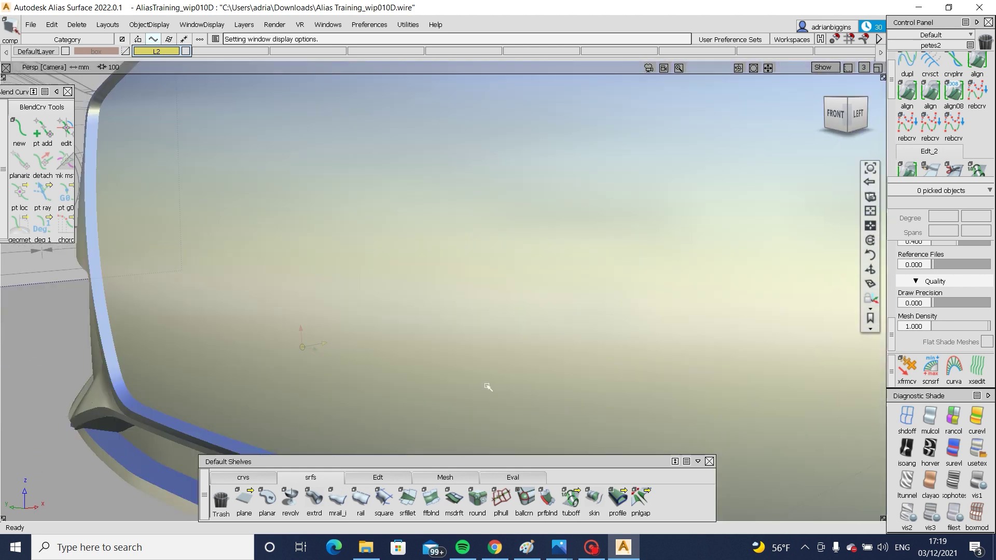
{"action": "middle_click_drag", "start_coordinate": [490, 387], "coordinate": [392, 363], "text": "alt+shift"}
{"action": "left_click_drag", "start_coordinate": [329, 269], "coordinate": [311, 379], "text": "alt+shift"}
{"action": "left_click", "coordinate": [547, 499]}
{"action": "left_click", "coordinate": [393, 292]}
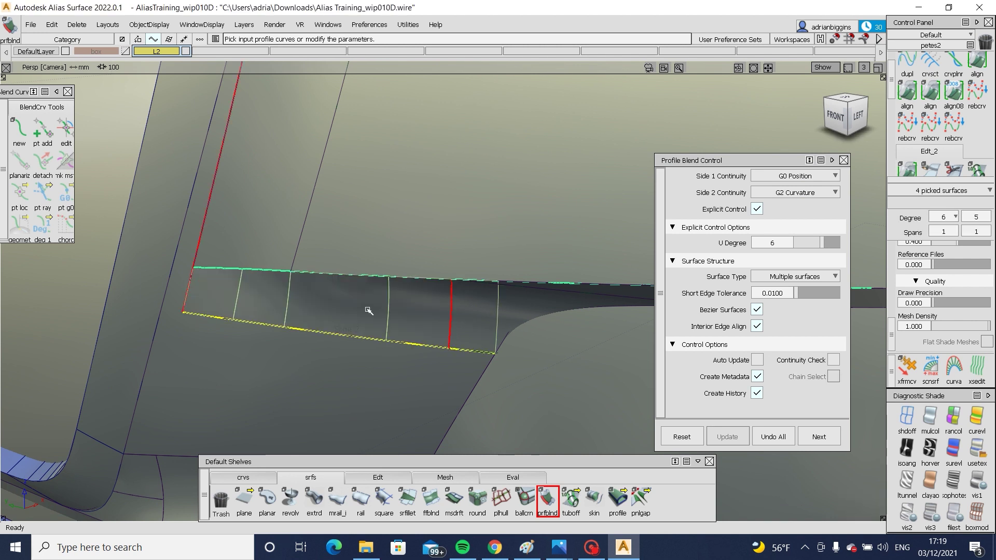
Step: Finish the profile blend above the lower grille and delete its two middle pieces between the shared crease and the grille corner
{"action": "mouse_move", "coordinate": [461, 300]}
{"action": "left_mouse_down", "text": "alt+shift"}
{"action": "mouse_move", "coordinate": [504, 220]}
{"action": "mouse_move", "coordinate": [493, 291]}
{"action": "mouse_move", "coordinate": [415, 306]}
{"action": "mouse_move", "coordinate": [418, 317]}
{"action": "left_mouse_up", "text": "alt+shift"}
{"action": "left_click", "coordinate": [417, 323]}
{"action": "left_click_drag", "start_coordinate": [382, 306], "coordinate": [425, 313], "text": "ctrl+shift"}
{"action": "left_click", "coordinate": [450, 306]}
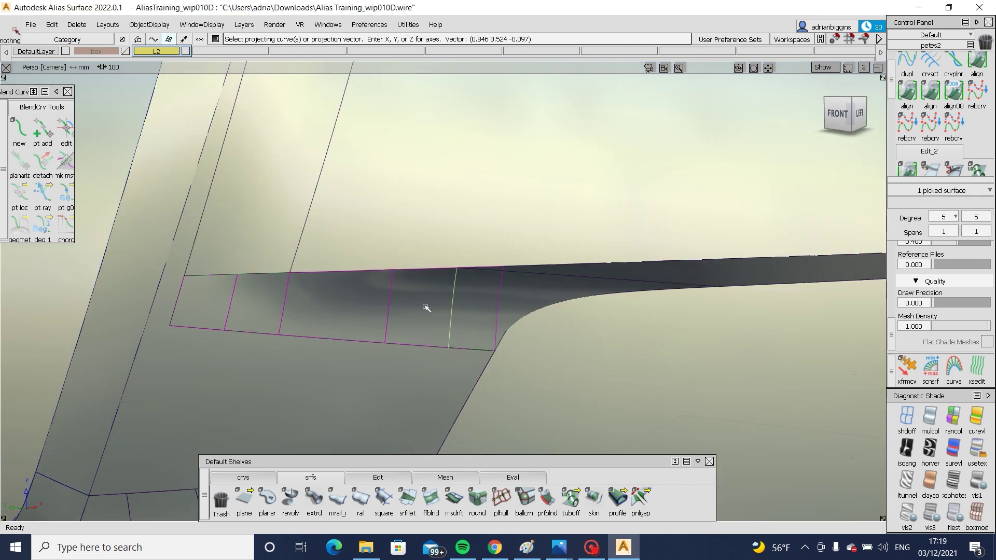
{"action": "left_click", "coordinate": [428, 311]}
{"action": "key", "text": "ctrl+x"}
{"action": "left_click", "coordinate": [379, 327]}
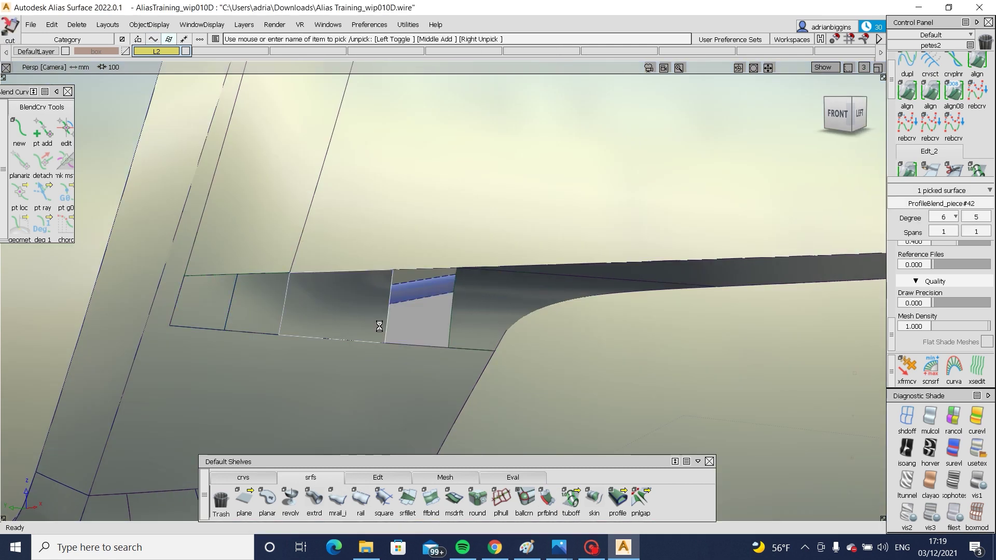
{"action": "key", "text": "ctrl+x"}
Step: Fill the middle opening with a Square surface, using G1 Tangent on boundaries 1 and 3, G2 Curvature on 2 and G0 Position on 4
{"action": "left_click", "coordinate": [384, 499]}
{"action": "left_click_drag", "start_coordinate": [303, 344], "coordinate": [285, 327], "text": "alt+shift"}
{"action": "left_click", "coordinate": [287, 302]}
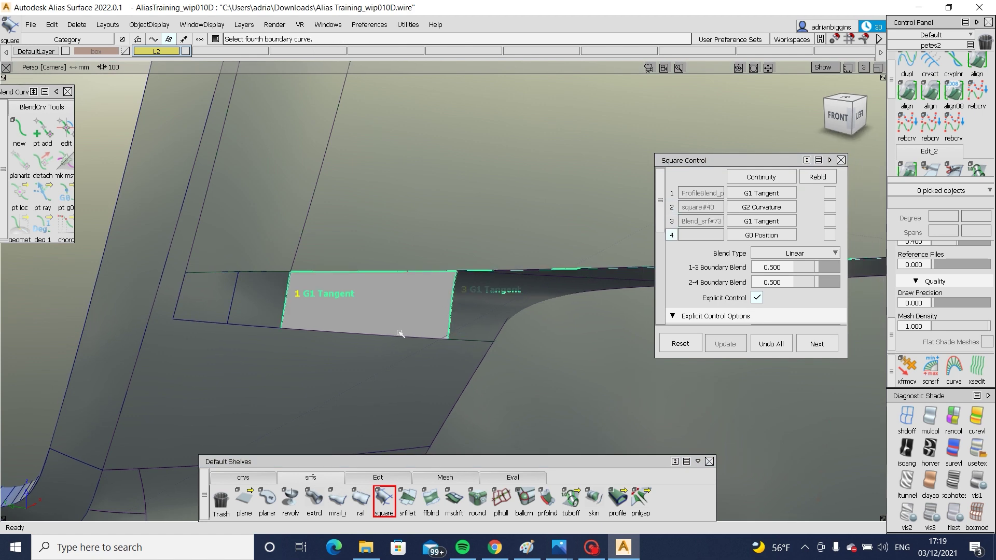
{"action": "left_click", "coordinate": [376, 302]}
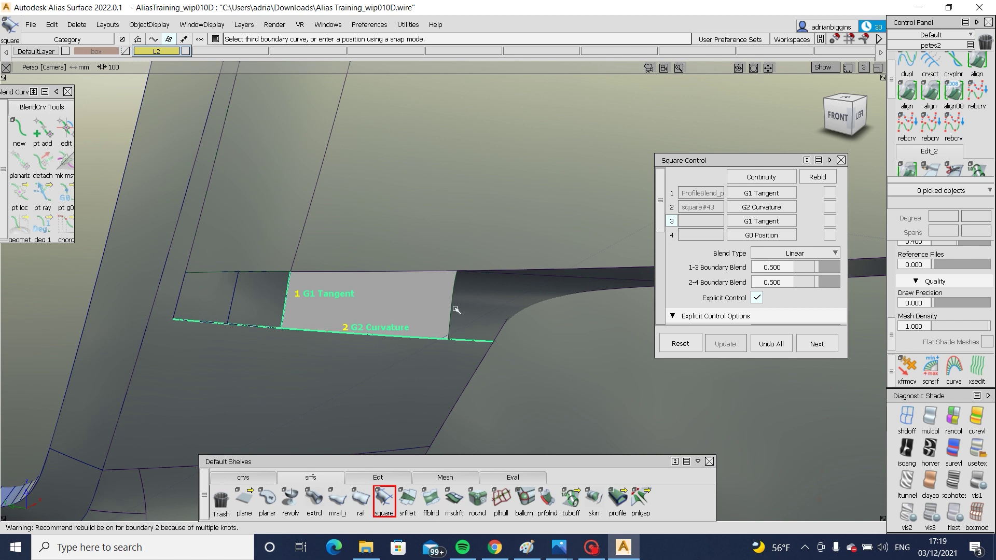
{"action": "left_click", "coordinate": [431, 272]}
Step: Delete the two remaining profile blend pieces at the outer end of the gap
{"action": "mouse_move", "coordinate": [451, 302]}
{"action": "left_mouse_down", "text": "alt+shift"}
{"action": "mouse_move", "coordinate": [467, 204]}
{"action": "mouse_move", "coordinate": [473, 270]}
{"action": "left_mouse_up", "text": "alt+shift"}
{"action": "left_click_drag", "start_coordinate": [381, 306], "coordinate": [380, 271], "text": "ctrl+shift"}
{"action": "left_click_drag", "start_coordinate": [306, 279], "coordinate": [265, 311], "text": "ctrl+shift"}
{"action": "left_click", "coordinate": [246, 305]}
{"action": "left_click", "coordinate": [184, 301]}
{"action": "key", "text": "Delete"}
Step: Fill the outer end opening with a Square surface, using G2 Curvature on boundaries 1, 2 and 3 and G0 Position on boundary 4
{"action": "left_click", "coordinate": [384, 499]}
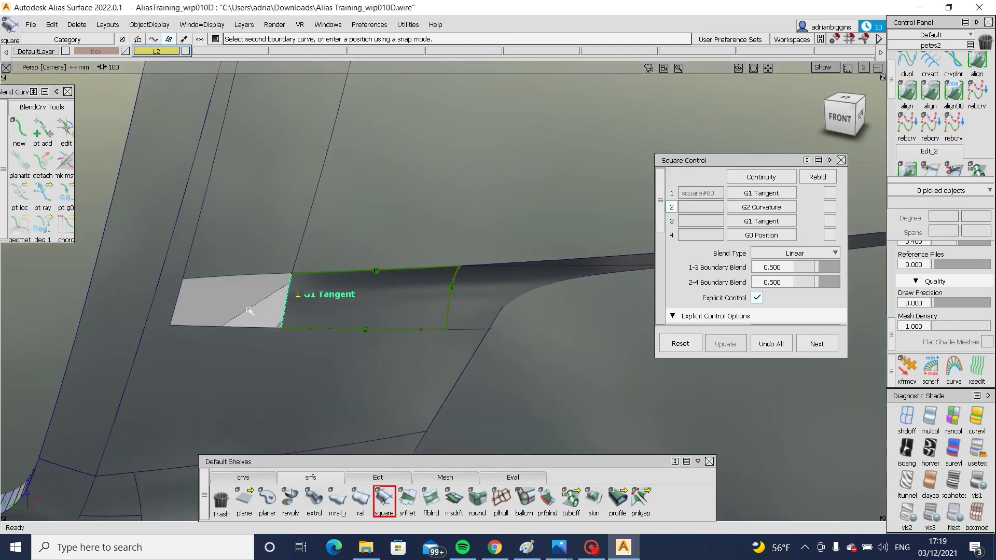
{"action": "left_click", "coordinate": [211, 279]}
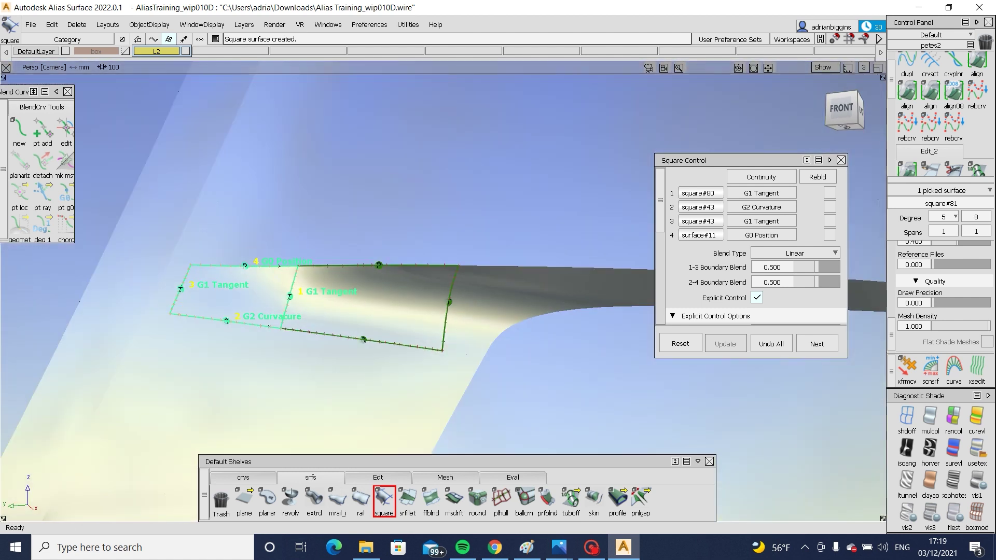
{"action": "left_click_drag", "start_coordinate": [322, 325], "coordinate": [332, 327], "text": "alt+shift"}
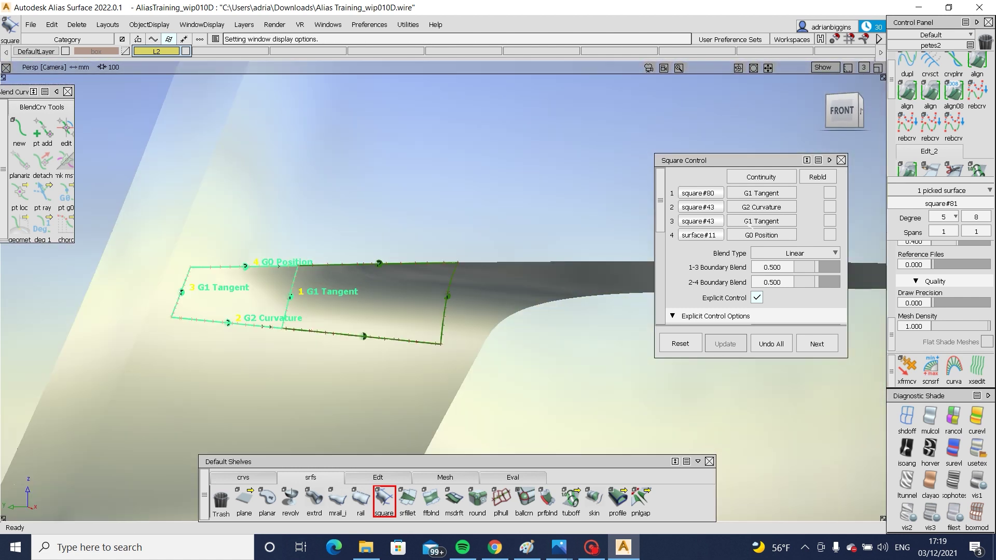
{"action": "left_click", "coordinate": [755, 234]}
{"action": "left_click", "coordinate": [766, 281]}
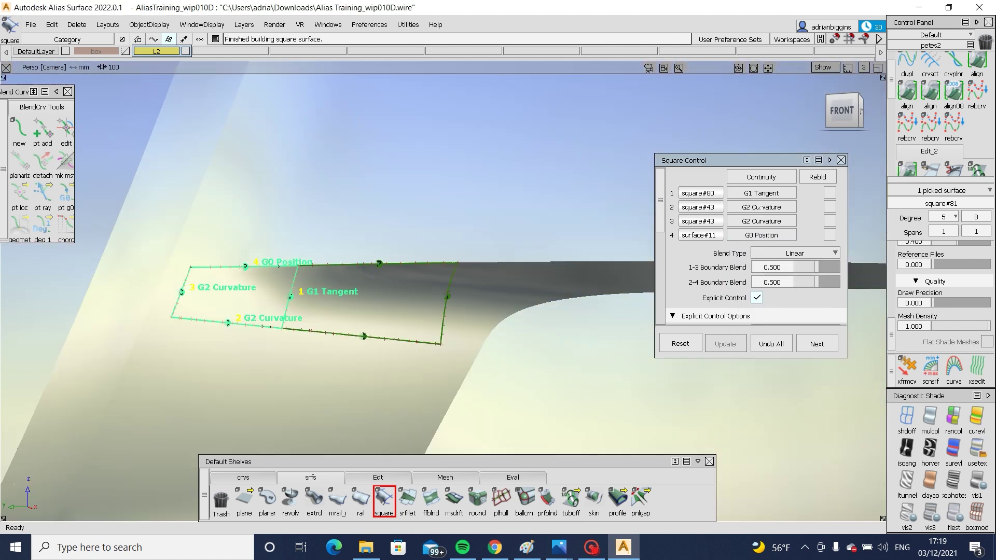
{"action": "left_click", "coordinate": [765, 207]}
{"action": "left_click", "coordinate": [766, 254]}
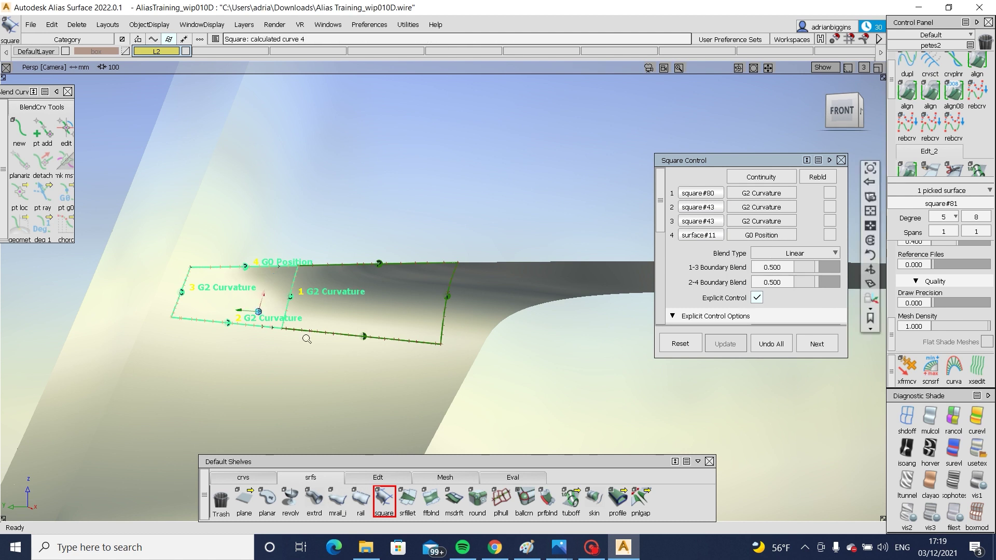
{"action": "right_click_drag", "start_coordinate": [307, 338], "coordinate": [343, 327], "text": "alt+shift"}
{"action": "mouse_move", "coordinate": [343, 327]}
{"action": "left_mouse_down", "text": "alt+shift"}
{"action": "mouse_move", "coordinate": [342, 271]}
{"action": "mouse_move", "coordinate": [330, 356]}
{"action": "left_mouse_up", "text": "alt+shift"}
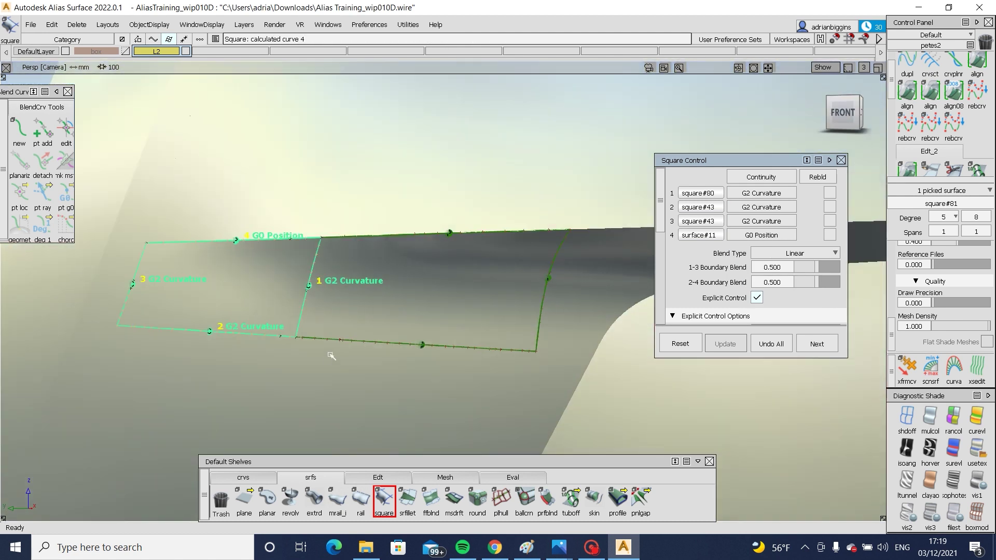
Step: Show the control vertices of the outer Square patch and set its V degree to 5
{"action": "left_click_drag", "start_coordinate": [269, 291], "coordinate": [280, 318], "text": "ctrl+shift"}
{"action": "left_click", "coordinate": [282, 322]}
{"action": "right_click_drag", "start_coordinate": [283, 323], "coordinate": [403, 318], "text": "alt+shift"}
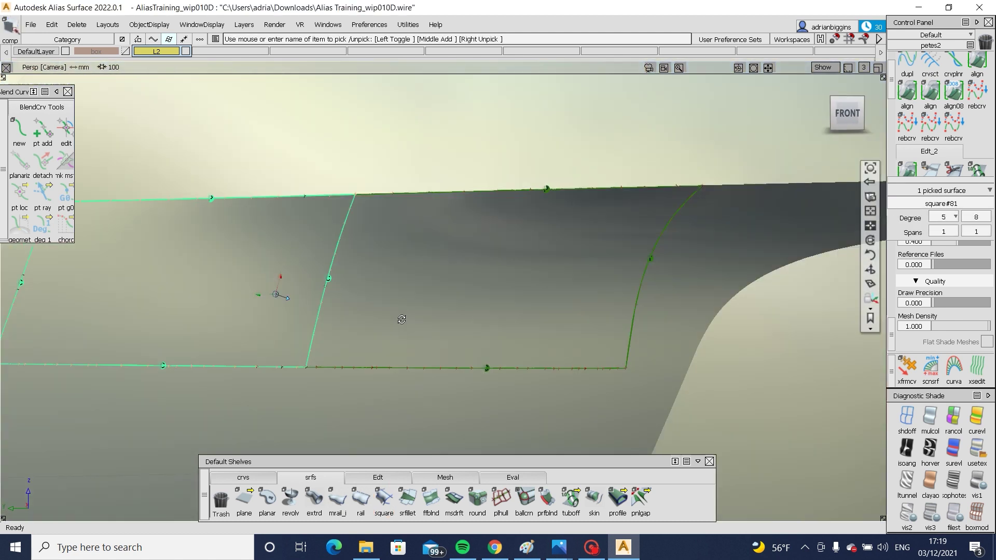
{"action": "left_click_drag", "start_coordinate": [402, 318], "coordinate": [363, 314], "text": "alt+shift"}
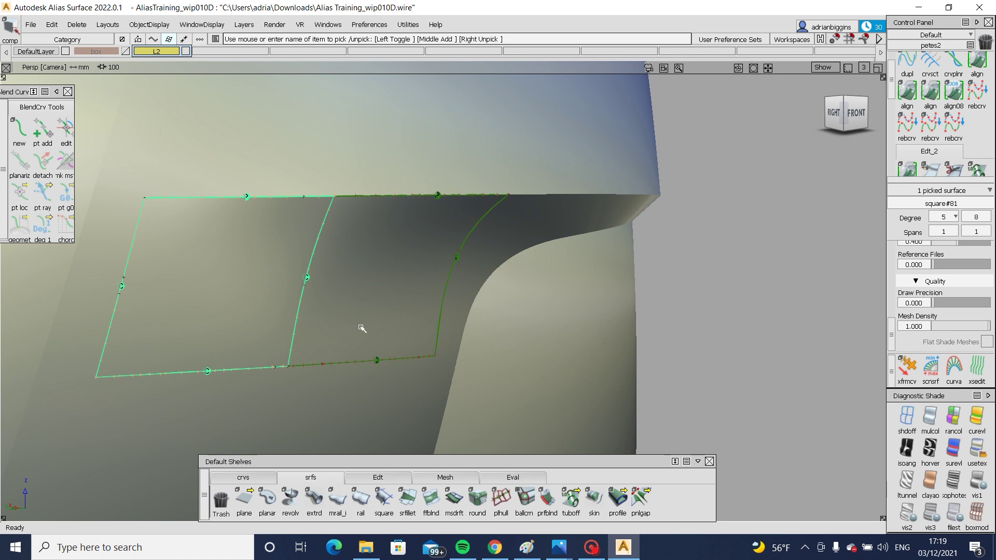
{"action": "left_click", "coordinate": [240, 313]}
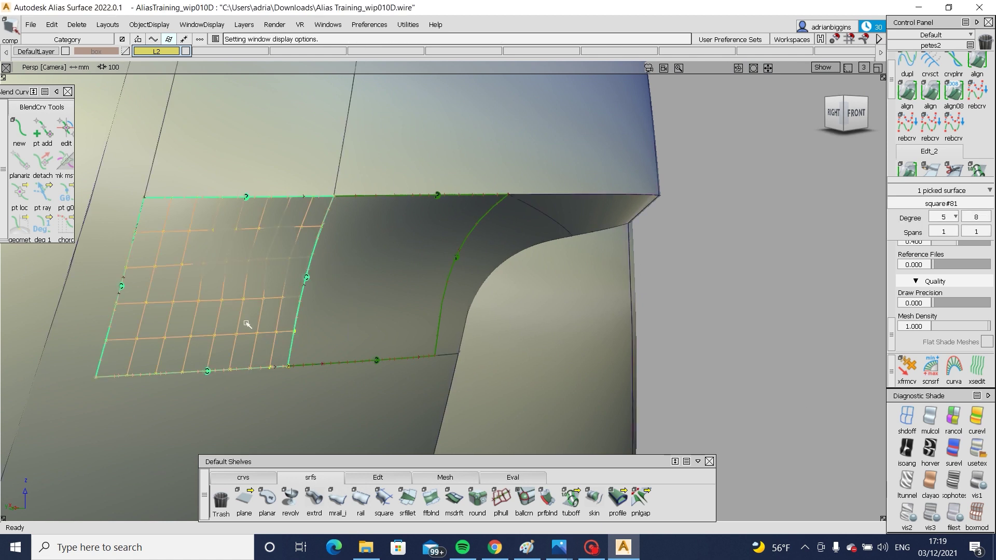
{"action": "left_click_drag", "start_coordinate": [261, 314], "coordinate": [199, 331], "text": "ctrl+shift"}
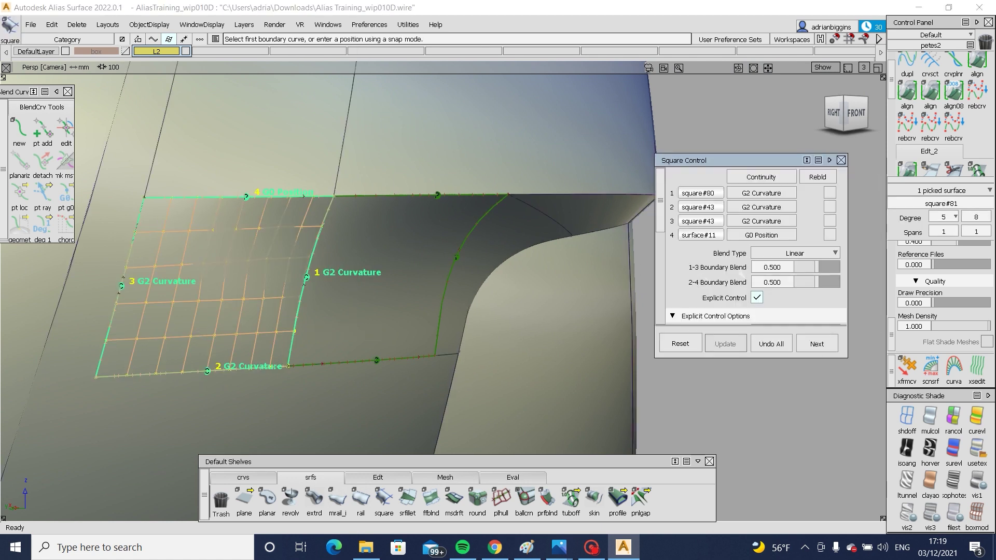
{"action": "scroll", "coordinate": [794, 263], "scroll_direction": "down", "scroll_amount": 5}
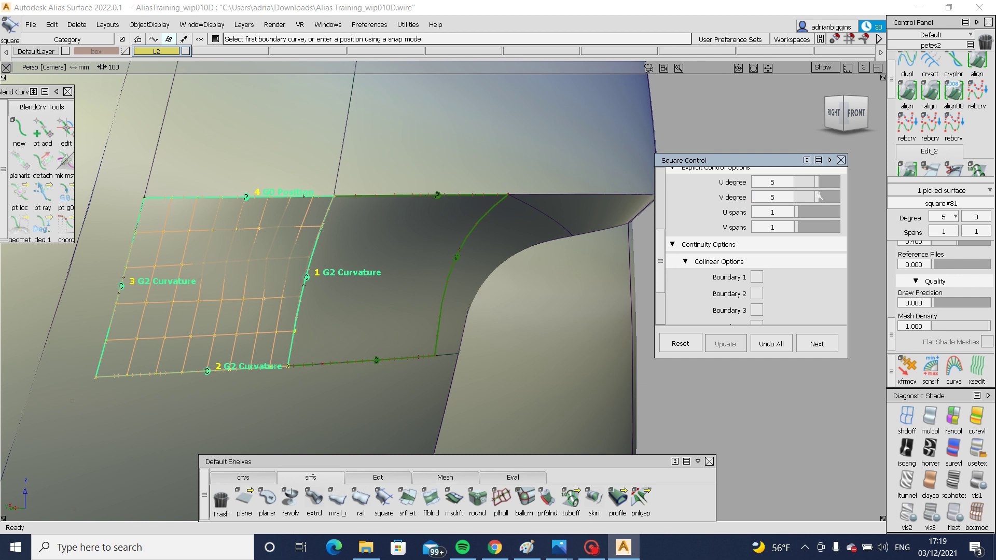
{"action": "left_click", "coordinate": [471, 294]}
Step: Show the control vertices of the inner Square patch beside the grille corner
{"action": "left_click_drag", "start_coordinate": [471, 293], "coordinate": [395, 296], "text": "ctrl+shift"}
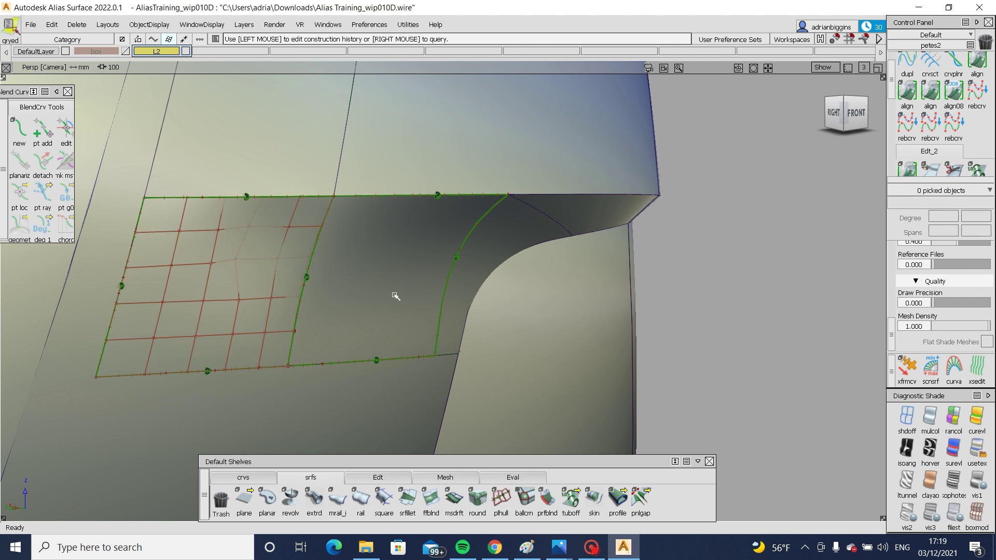
{"action": "left_click", "coordinate": [361, 306]}
{"action": "left_click_drag", "start_coordinate": [501, 310], "coordinate": [444, 277], "text": "alt+shift"}
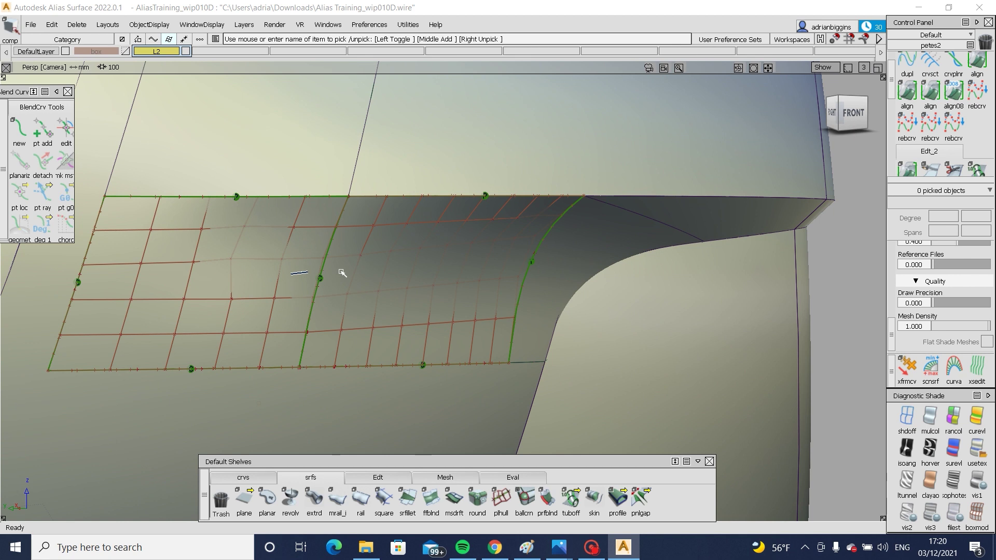
Step: Adjust a control vertex of the inner Square patch midway along the edge shared with the outer patch
{"action": "left_click_drag", "start_coordinate": [340, 273], "coordinate": [324, 258], "text": "ctrl+shift"}
{"action": "left_click", "coordinate": [349, 267]}
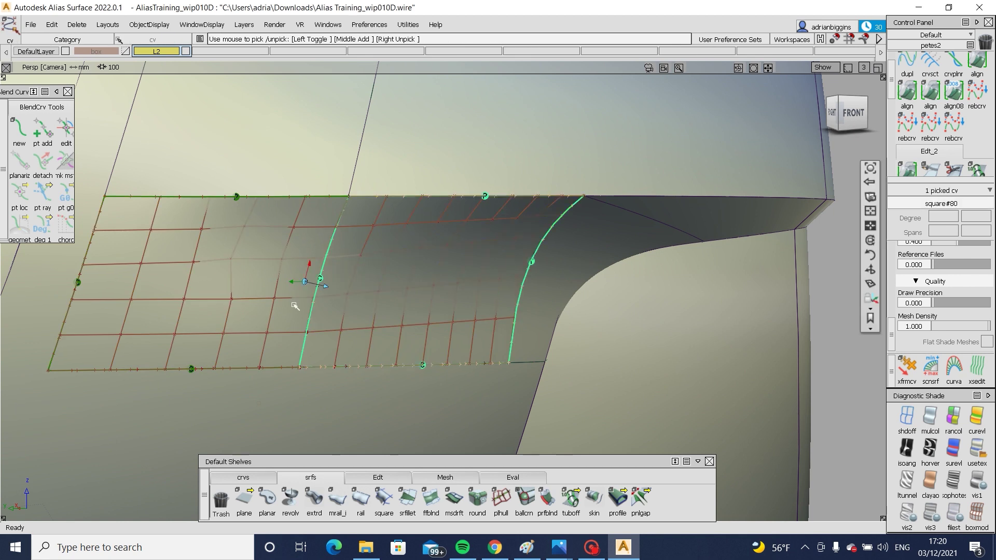
{"action": "left_click_drag", "start_coordinate": [293, 305], "coordinate": [377, 345], "text": "alt+shift"}
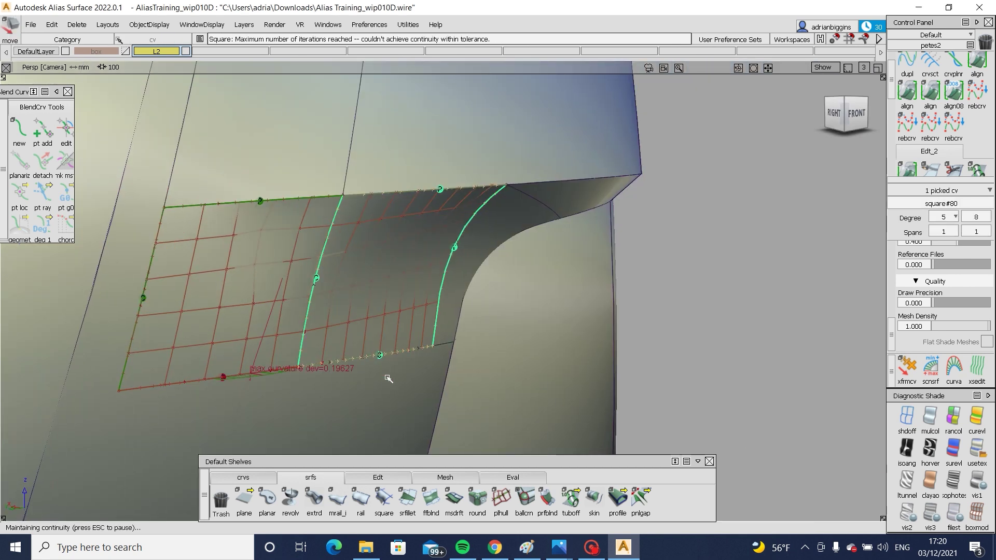
{"action": "left_click_drag", "start_coordinate": [325, 241], "coordinate": [326, 239], "text": "ctrl+shift"}
{"action": "left_click_drag", "start_coordinate": [348, 246], "coordinate": [333, 230], "text": "ctrl+shift"}
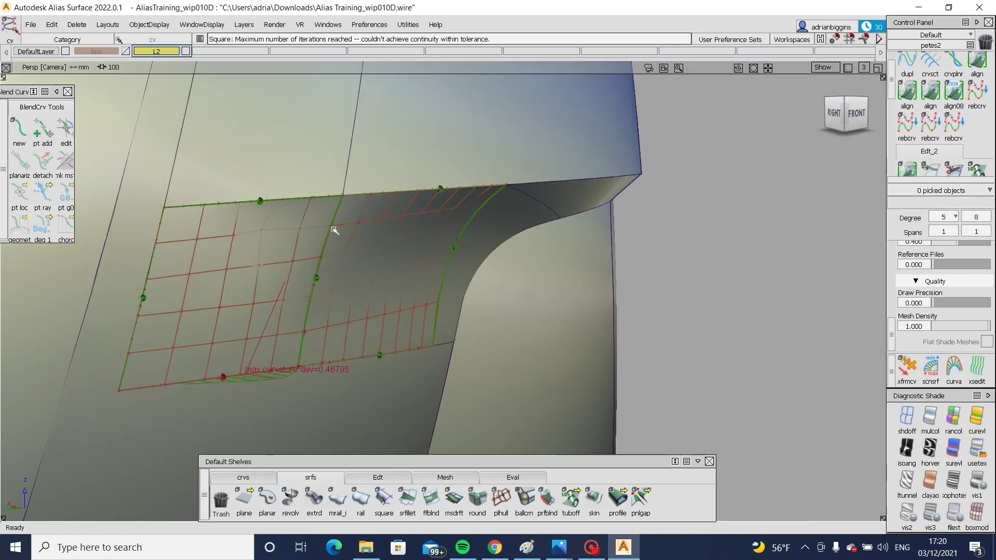
Step: Move the upper control vertex on the inner patch's shared edge about 0.18 mm along X and check the resulting surface flow
{"action": "left_click", "coordinate": [332, 226]}
{"action": "left_click", "coordinate": [353, 235]}
{"action": "middle_click_drag", "start_coordinate": [370, 399], "coordinate": [373, 367], "text": "ctrl+shift"}
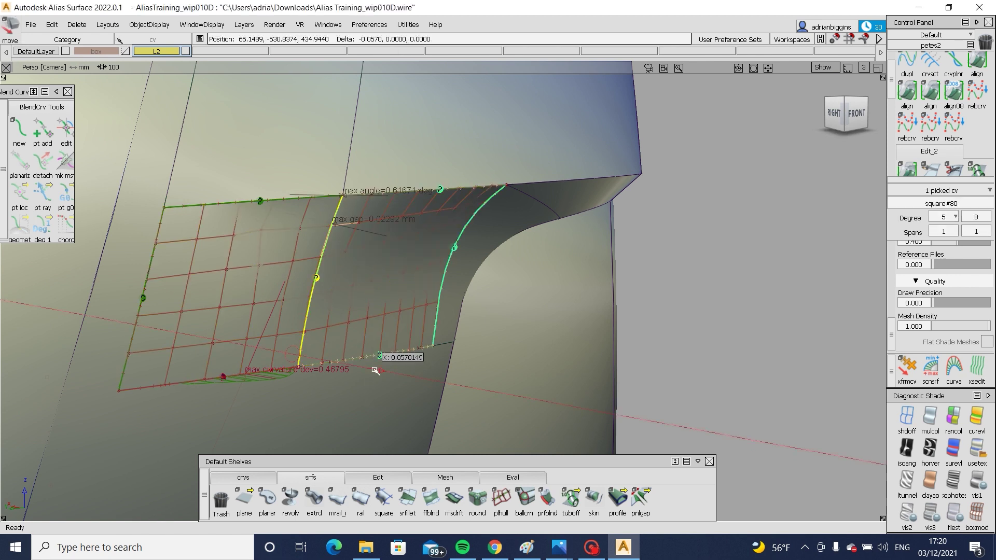
{"action": "left_click_drag", "start_coordinate": [375, 370], "coordinate": [379, 372]}
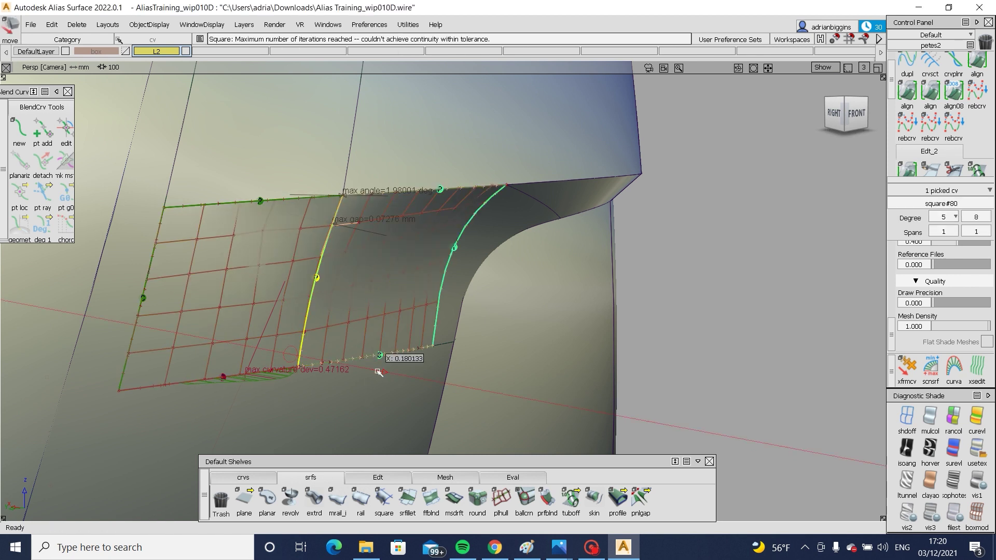
{"action": "left_click", "coordinate": [265, 270], "text": "alt+shift"}
{"action": "left_click_drag", "start_coordinate": [265, 270], "coordinate": [391, 311], "text": "alt+shift"}
{"action": "right_click_drag", "start_coordinate": [391, 311], "coordinate": [370, 307], "text": "alt+shift"}
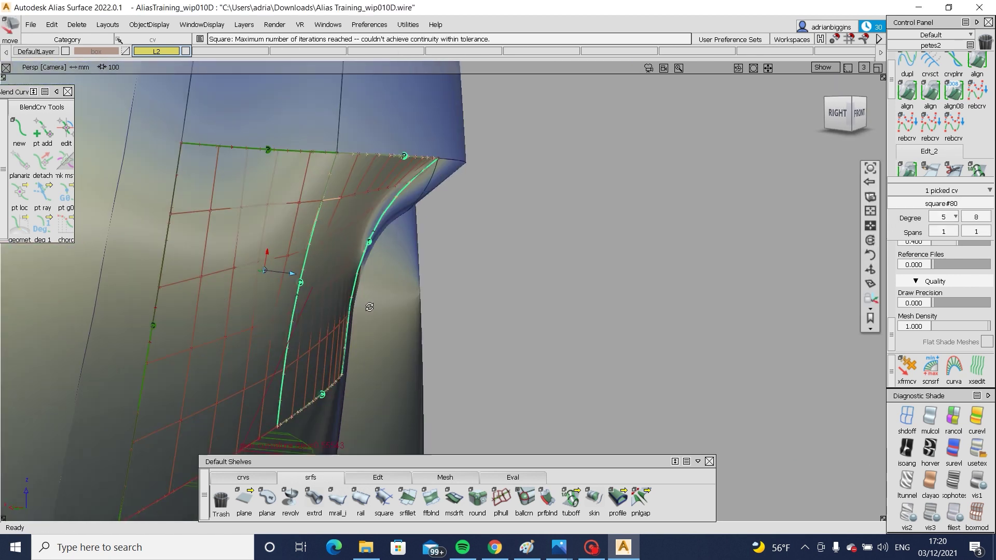
{"action": "left_click_drag", "start_coordinate": [370, 307], "coordinate": [430, 336], "text": "alt+shift"}
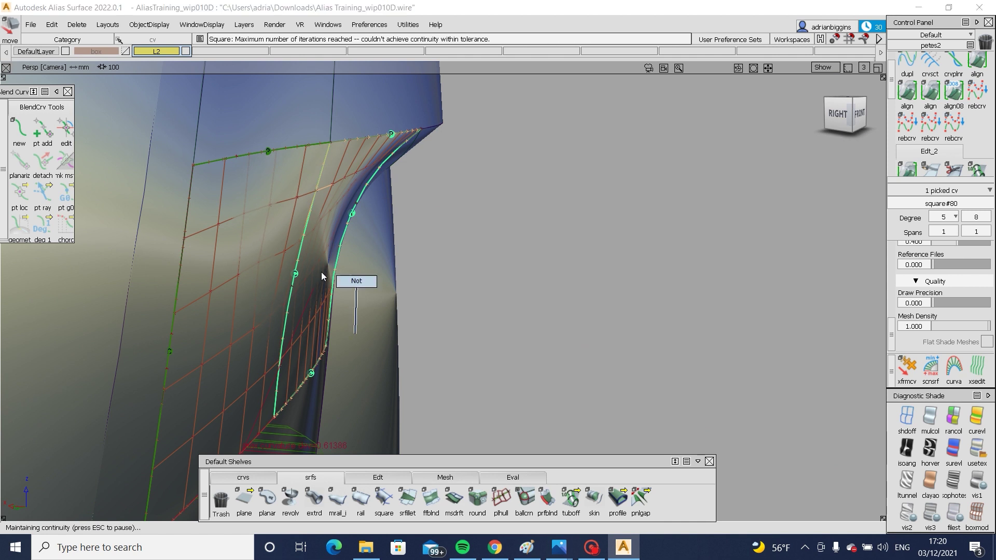
{"action": "left_click", "coordinate": [327, 249]}
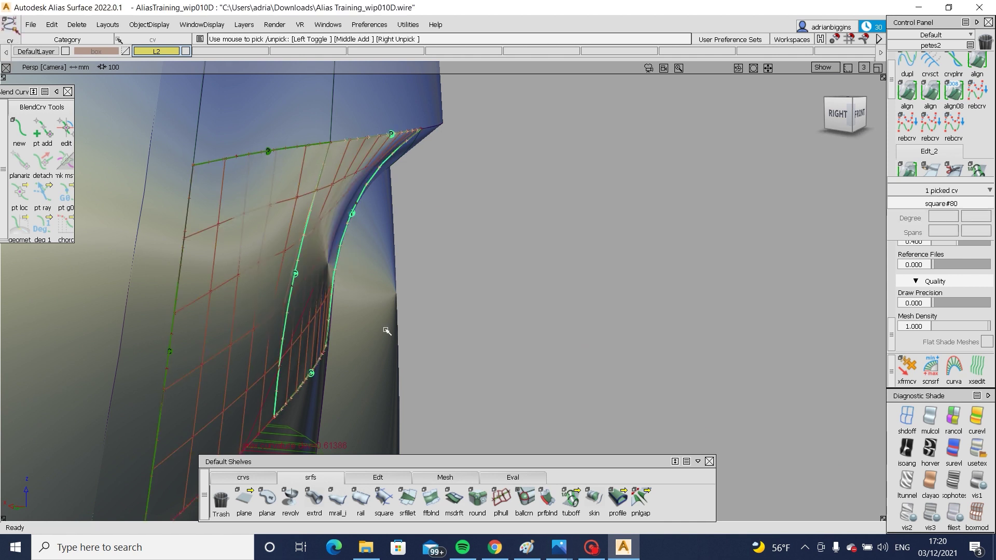
Step: Inspect the shading of the bumper, lower grille and whole car body from the front and side without control vertices shown
{"action": "left_click_drag", "start_coordinate": [392, 294], "coordinate": [474, 317], "text": "alt+shift"}
{"action": "key", "text": "ctrl+m"}
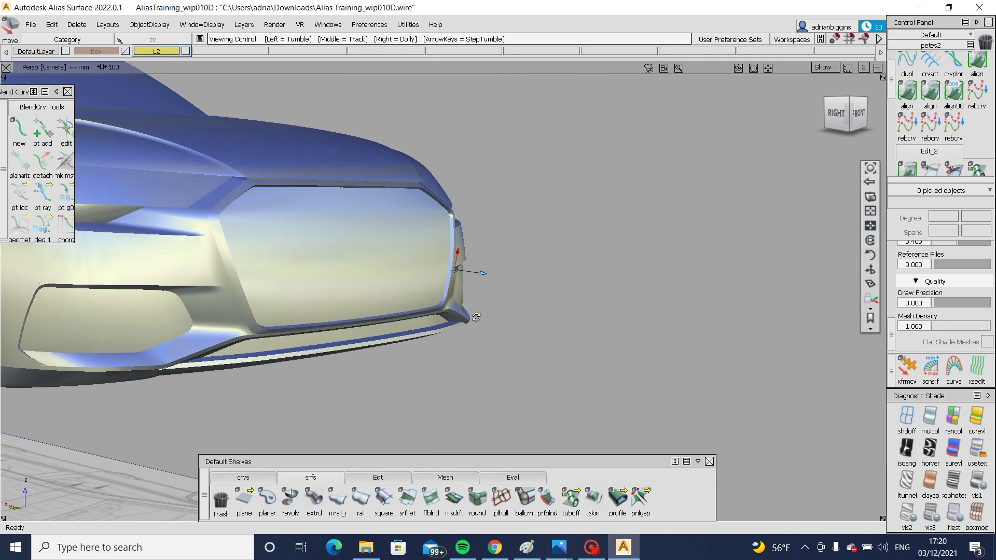
{"action": "right_click_drag", "start_coordinate": [474, 316], "coordinate": [498, 331], "text": "alt+shift"}
{"action": "left_click_drag", "start_coordinate": [498, 331], "coordinate": [409, 333], "text": "alt+shift"}
{"action": "right_click_drag", "start_coordinate": [409, 333], "coordinate": [404, 333], "text": "alt+shift"}
{"action": "left_click_drag", "start_coordinate": [420, 333], "coordinate": [434, 378], "text": "alt+shift"}
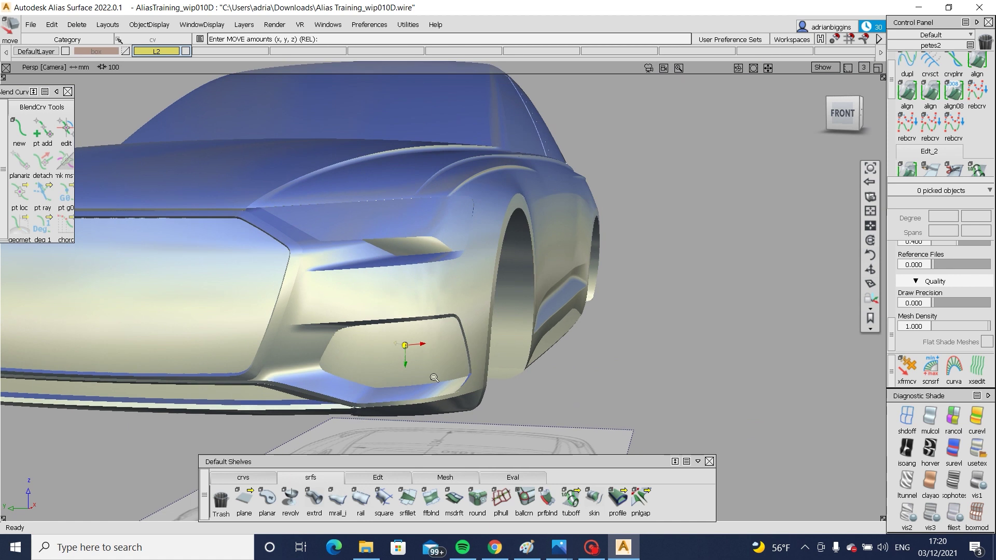
{"action": "right_click_drag", "start_coordinate": [433, 378], "coordinate": [415, 363], "text": "alt+shift"}
{"action": "left_click_drag", "start_coordinate": [482, 319], "coordinate": [372, 285], "text": "alt+shift"}
{"action": "left_click_drag", "start_coordinate": [557, 319], "coordinate": [778, 355], "text": "alt+shift"}
{"action": "right_click_drag", "start_coordinate": [778, 355], "coordinate": [638, 353], "text": "alt+shift"}
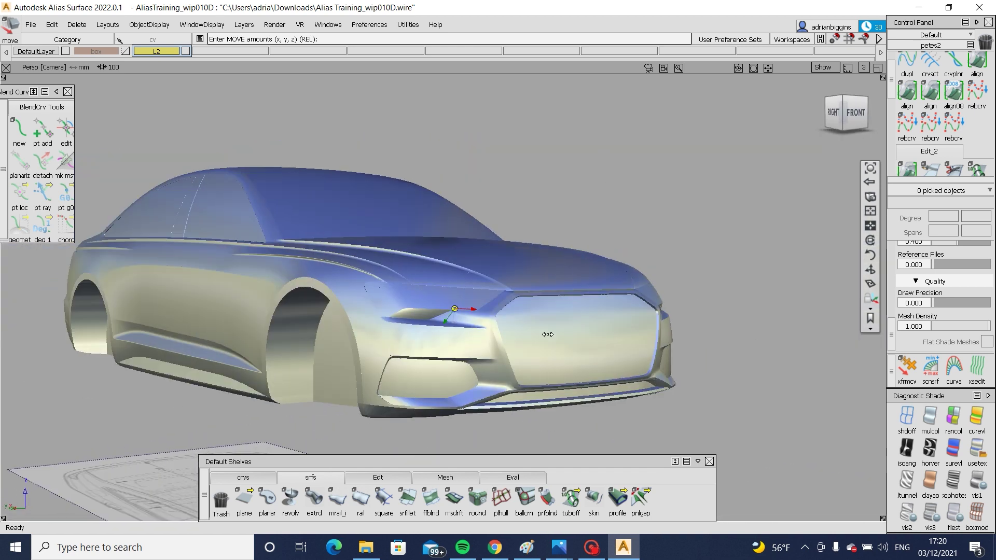
{"action": "right_click_drag", "start_coordinate": [547, 335], "coordinate": [399, 342], "text": "alt+shift"}
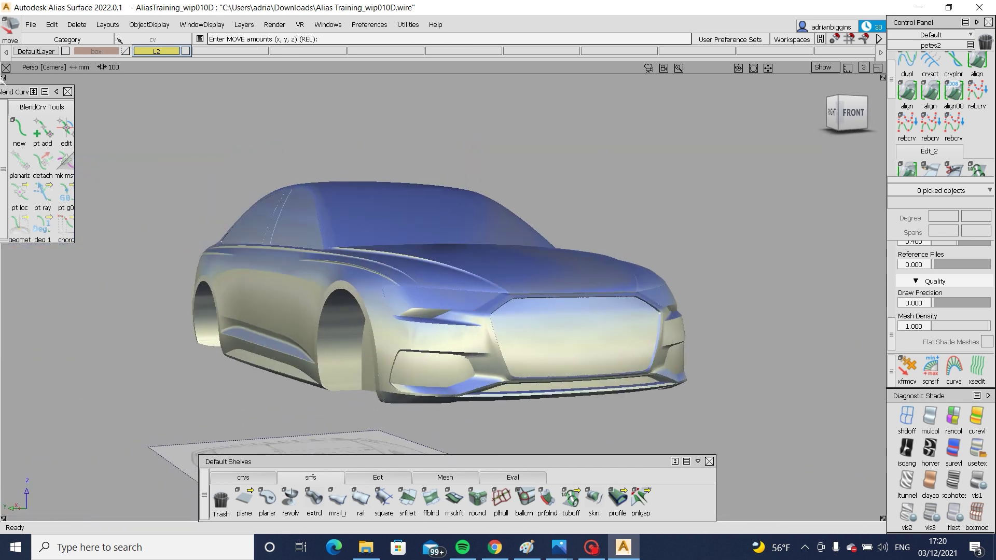
Step: Save the model as a new version named Alias Training_wip011A in the Downloads folder
{"action": "left_click", "coordinate": [31, 24]}
{"action": "left_click", "coordinate": [42, 113]}
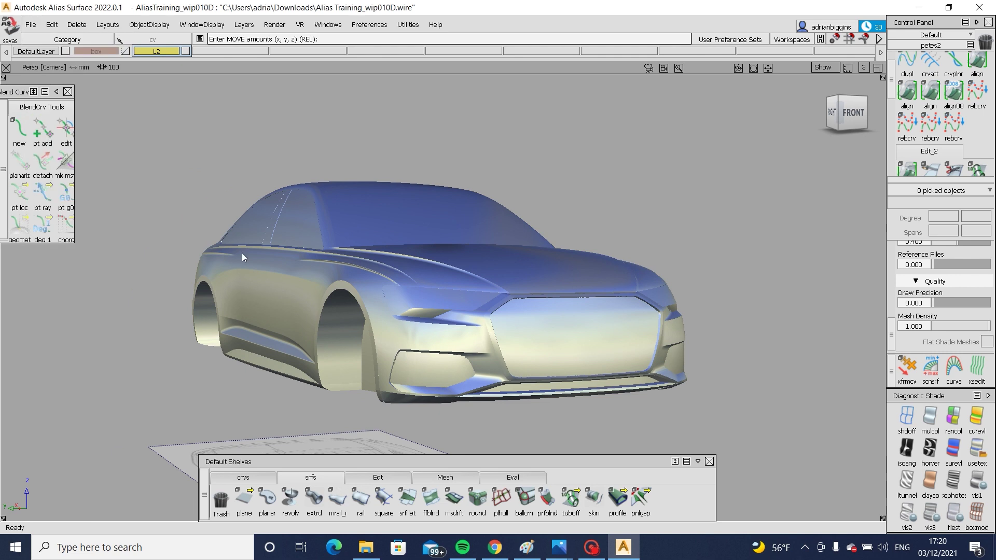
{"action": "left_click", "coordinate": [171, 245]}
{"action": "key", "text": "BackSpace"}
{"action": "key", "text": "BackSpace"}
{"action": "type", "text": "11A"}
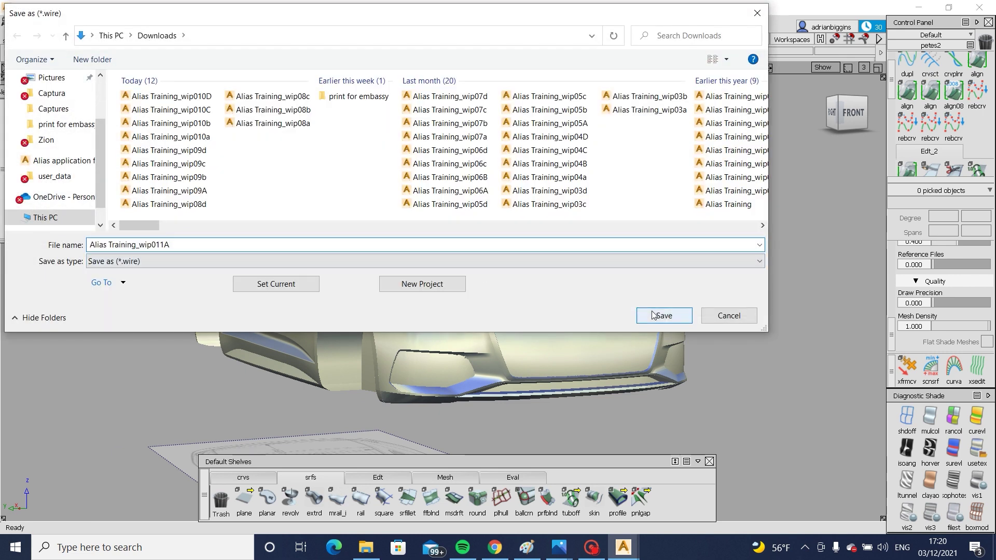
{"action": "left_click", "coordinate": [652, 311]}
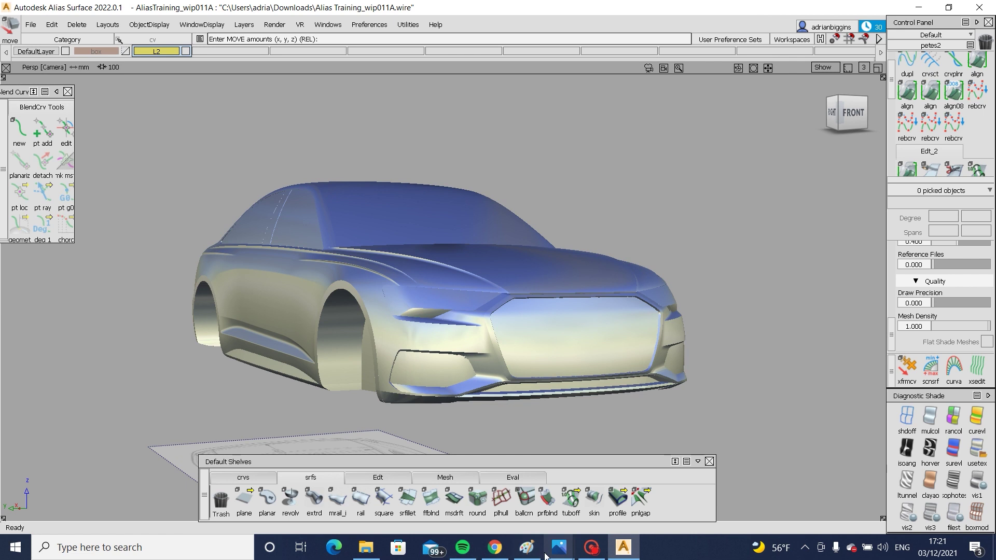
{"action": "mouse_move", "coordinate": [545, 556]}
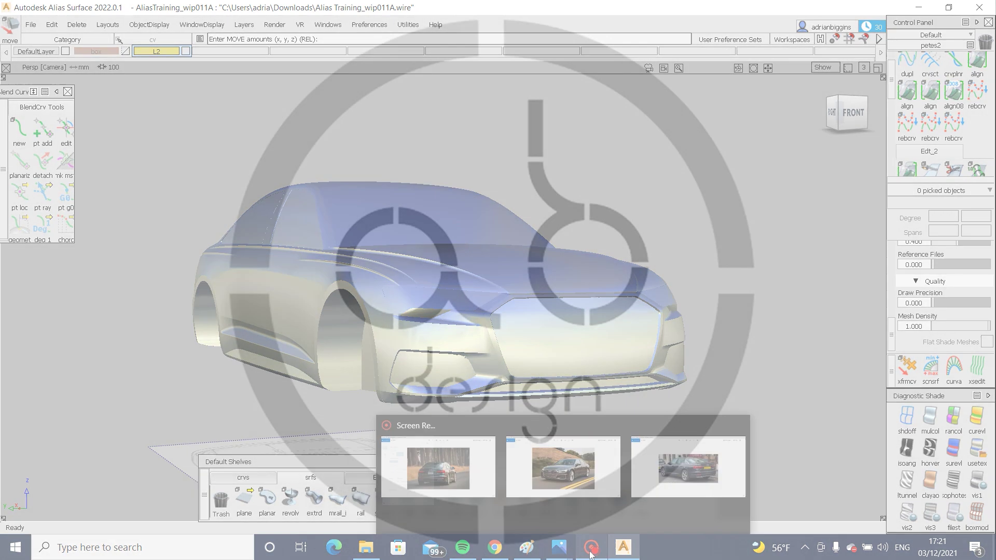
{"action": "left_click", "coordinate": [590, 552]}
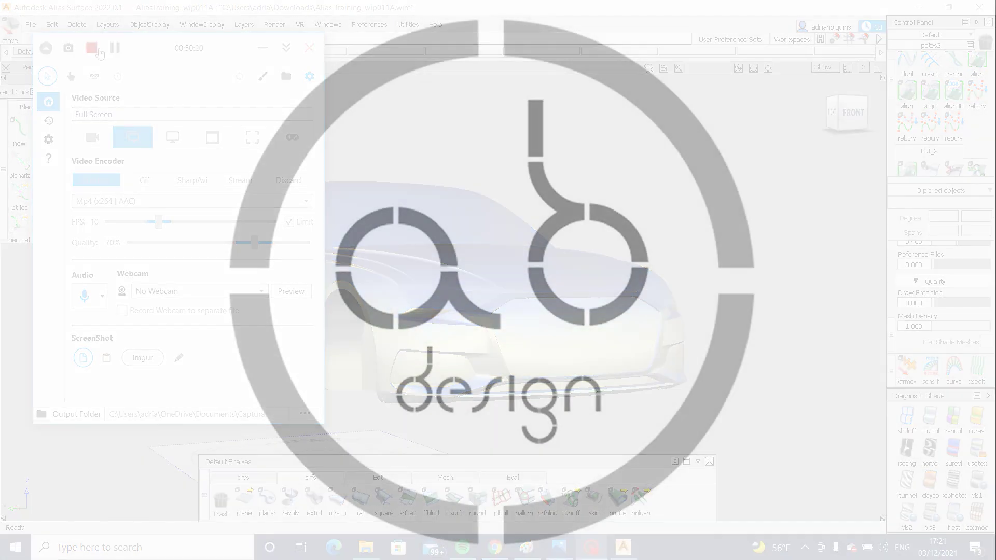